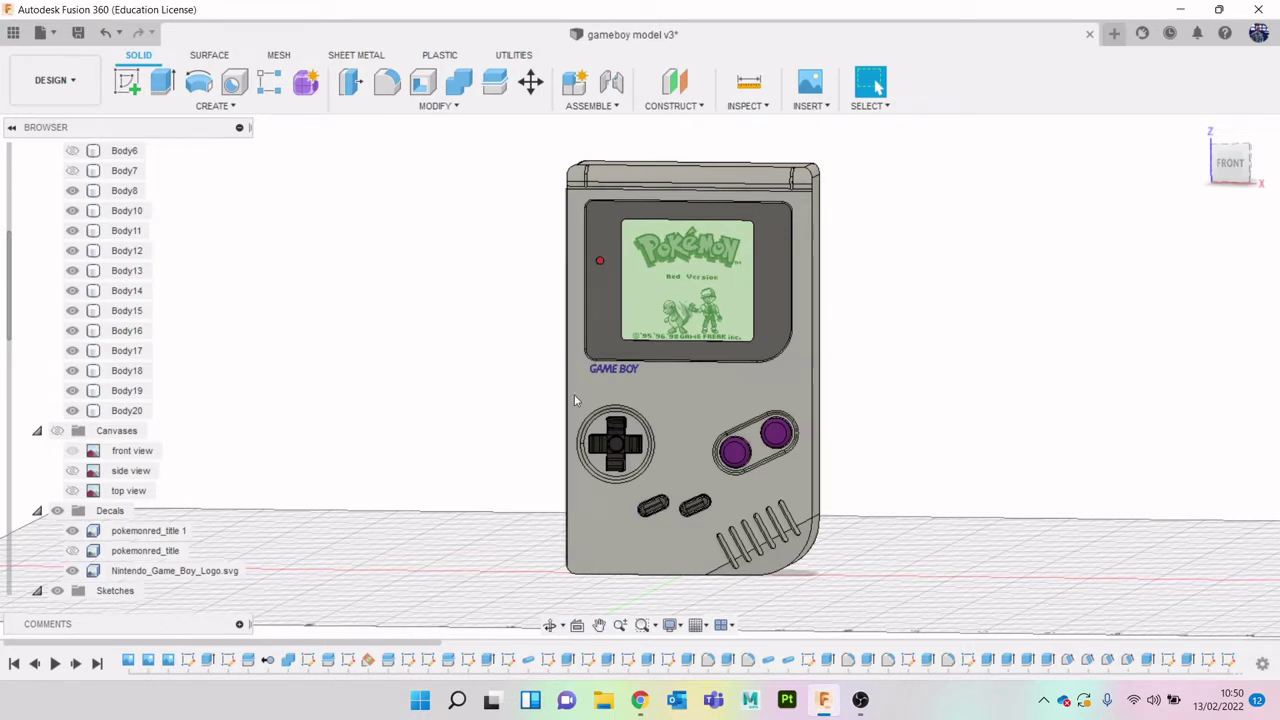
Switch to Chrome and examine the front and side reference photos of the original Game Boy
{"action": "middle_click_drag", "start_coordinate": [925, 489], "coordinate": [898, 464]}
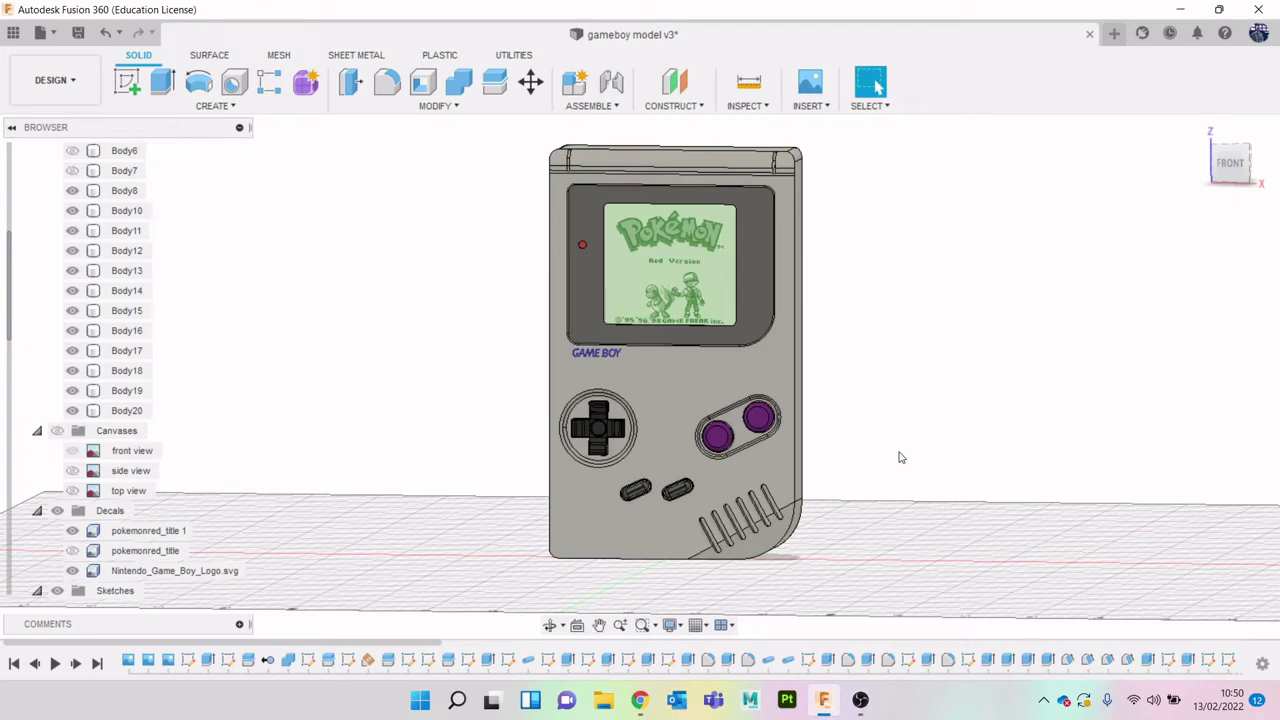
{"action": "left_click", "coordinate": [638, 698]}
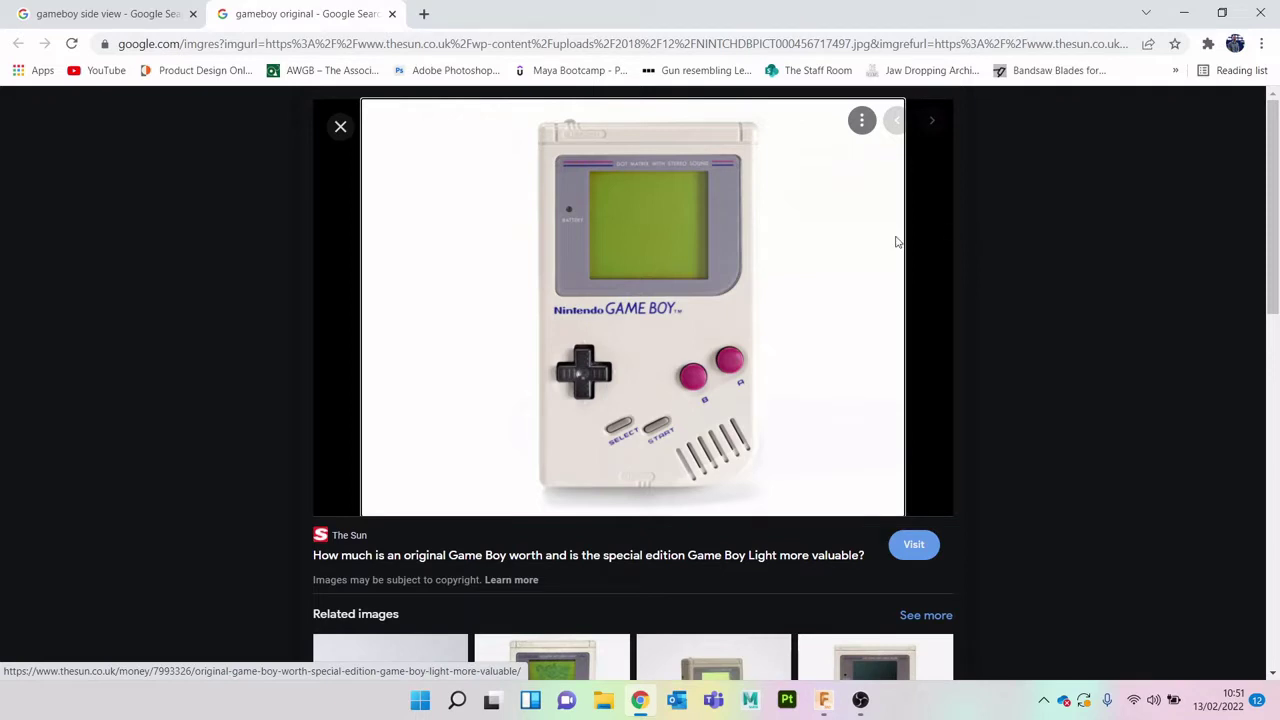
{"action": "left_click", "coordinate": [135, 12]}
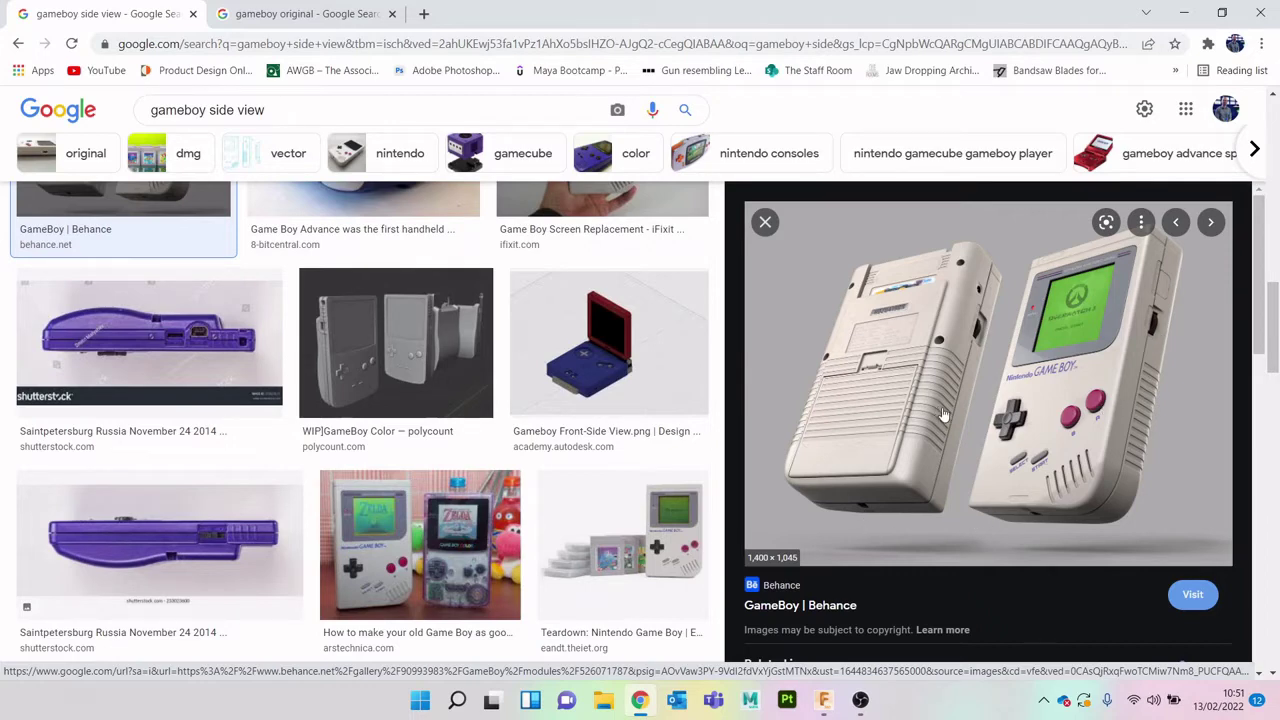
{"action": "left_click", "coordinate": [1184, 12]}
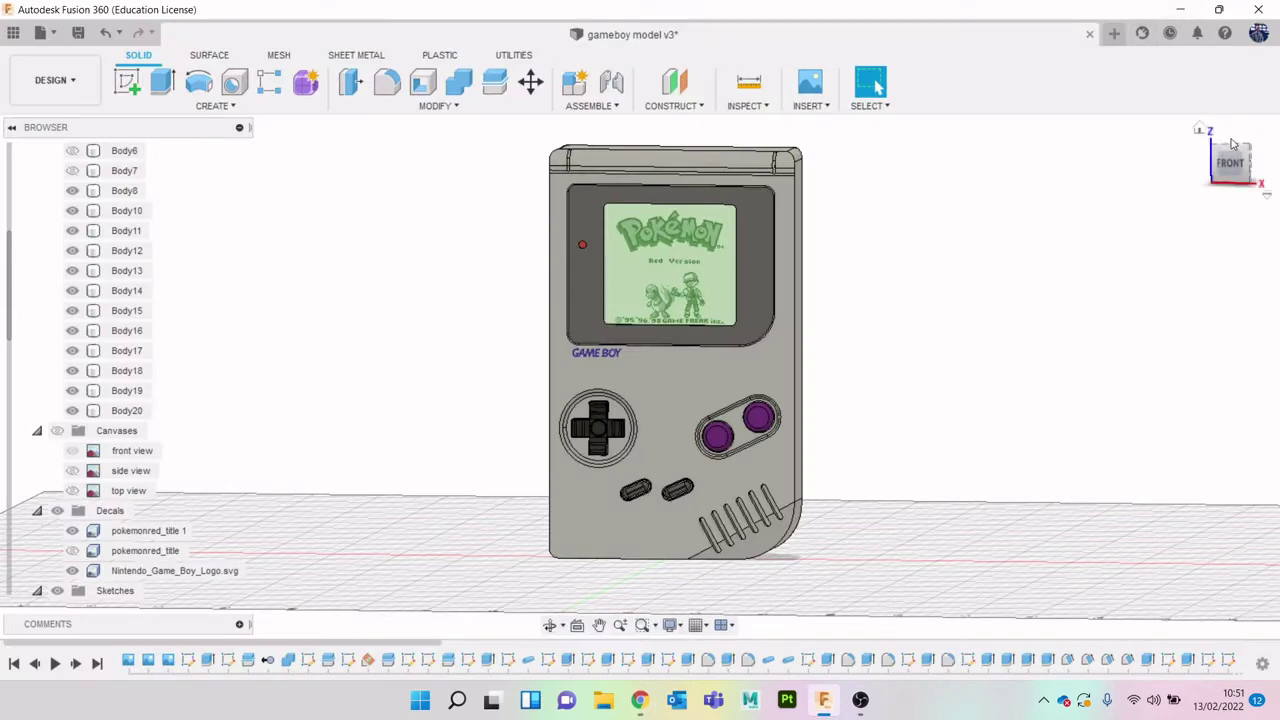
Turn on canvas visibility and show the side view canvas over the Game Boy model
{"action": "mouse_move", "coordinate": [1236, 168]}
{"action": "left_mouse_down"}
{"action": "mouse_move", "coordinate": [1241, 118]}
{"action": "mouse_move", "coordinate": [1197, 126]}
{"action": "mouse_move", "coordinate": [1200, 140]}
{"action": "left_mouse_up"}
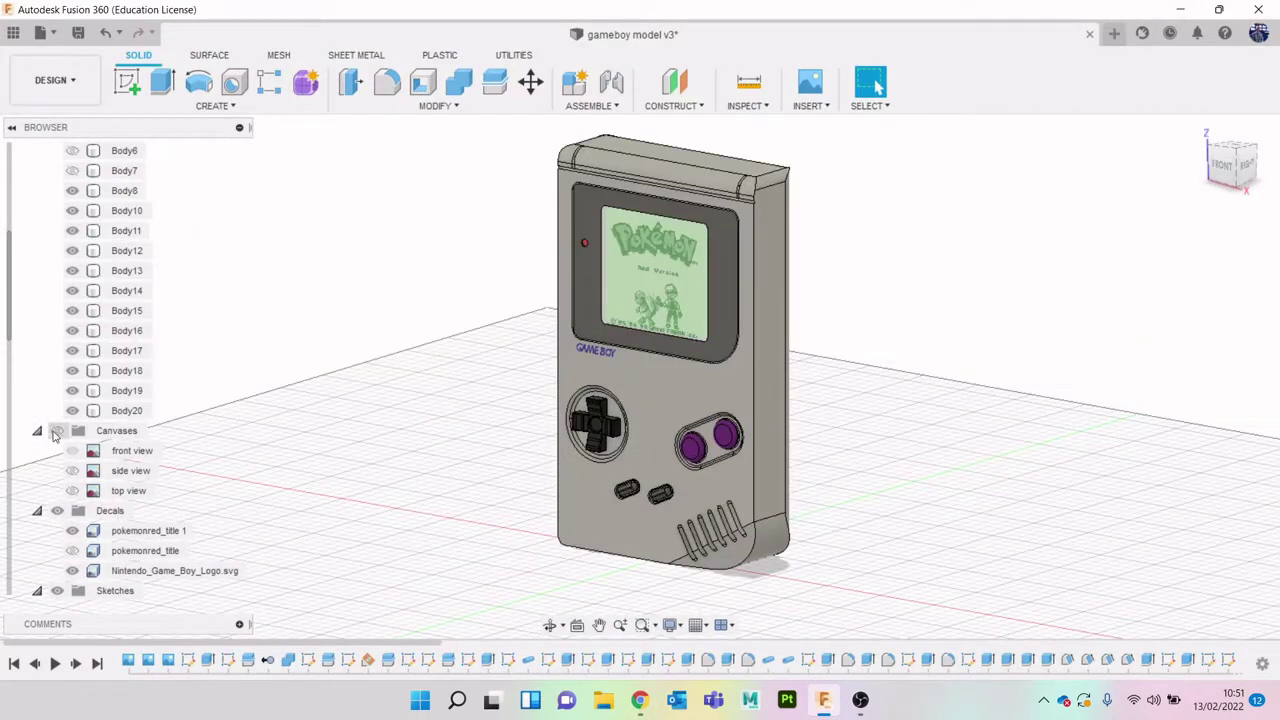
{"action": "left_click", "coordinate": [57, 430]}
{"action": "left_click", "coordinate": [72, 451]}
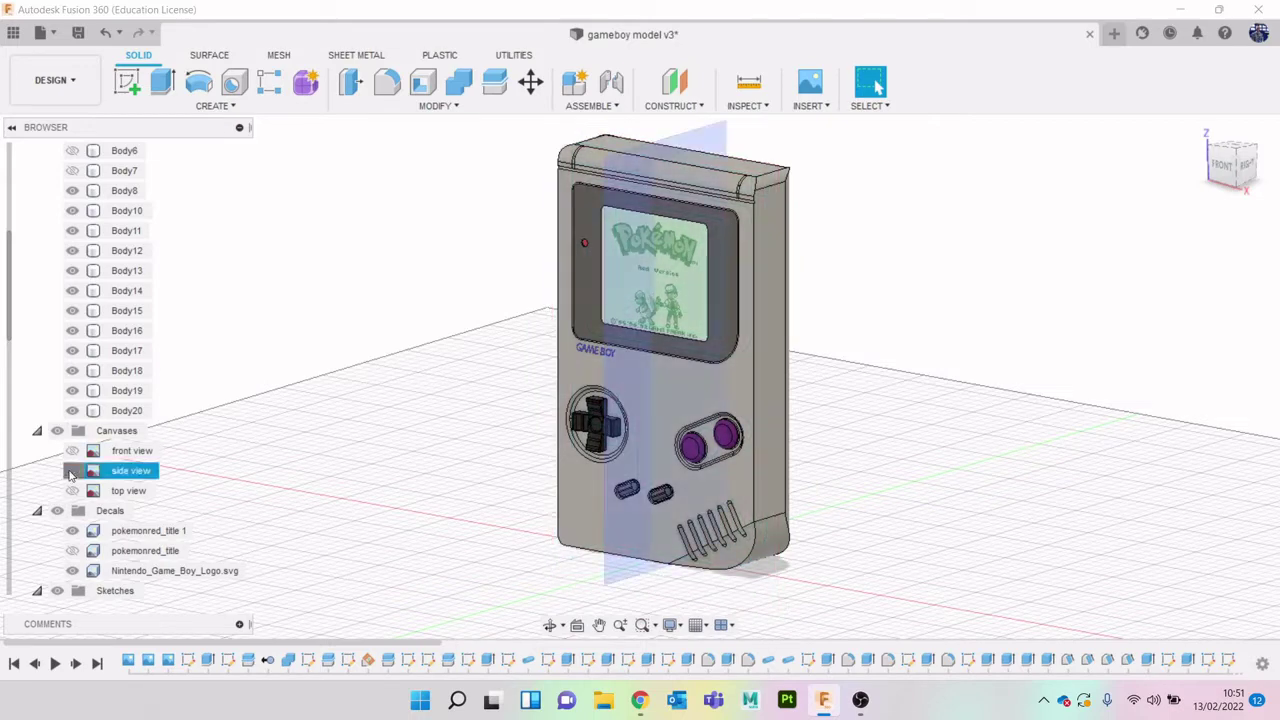
{"action": "left_click", "coordinate": [72, 471]}
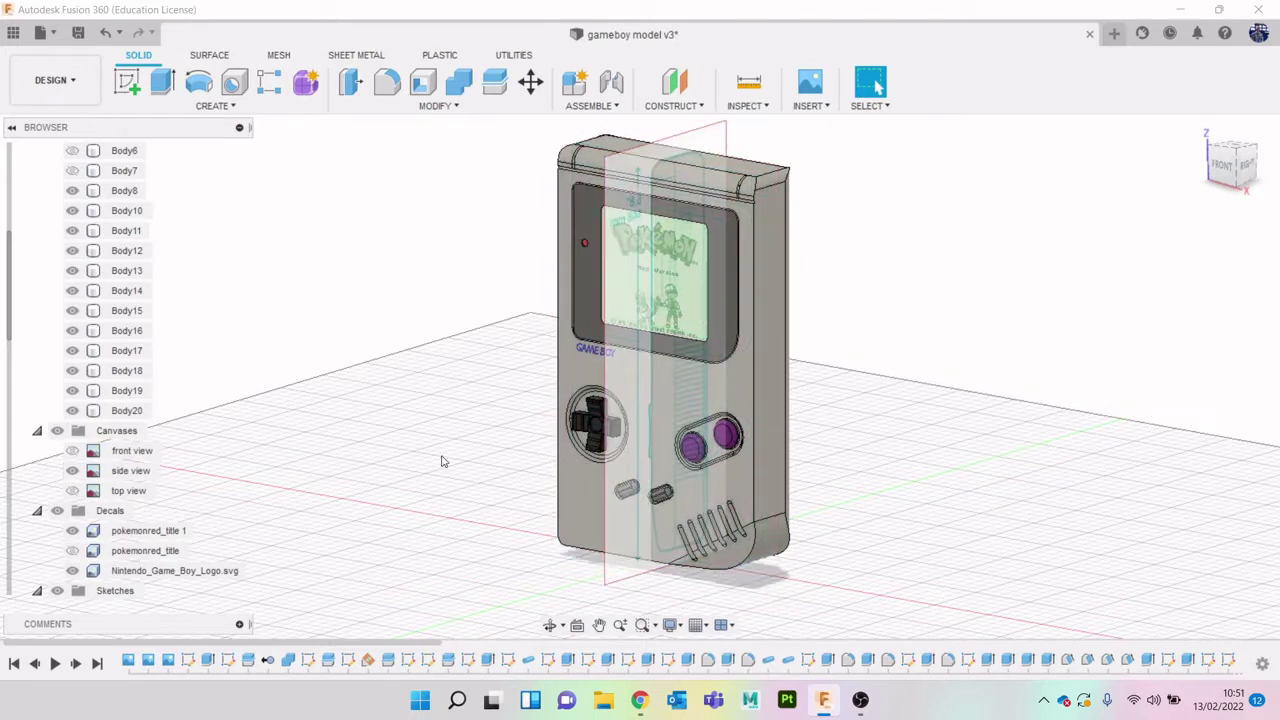
Start a sketch on the case's right side face and draw a rectangle over the canvas's outer dial recess outline
{"action": "left_click", "coordinate": [1247, 168]}
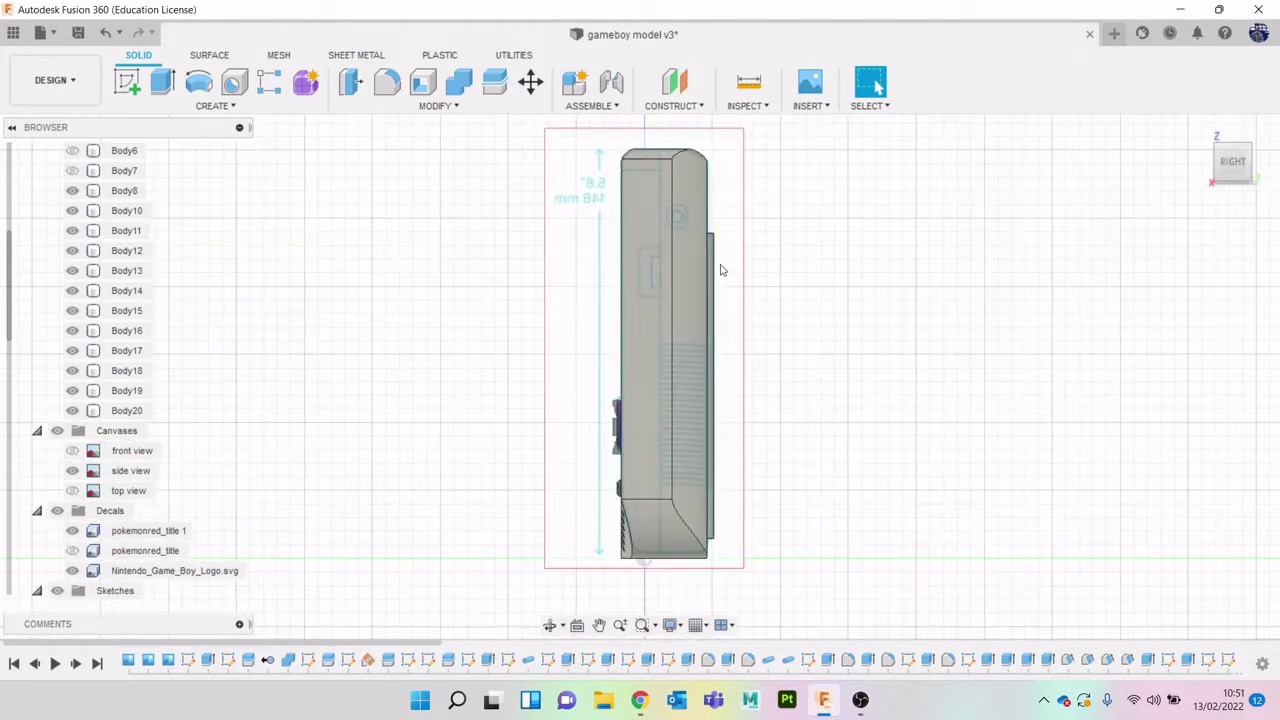
{"action": "scroll", "coordinate": [780, 345], "scroll_direction": "up", "scroll_amount": 3}
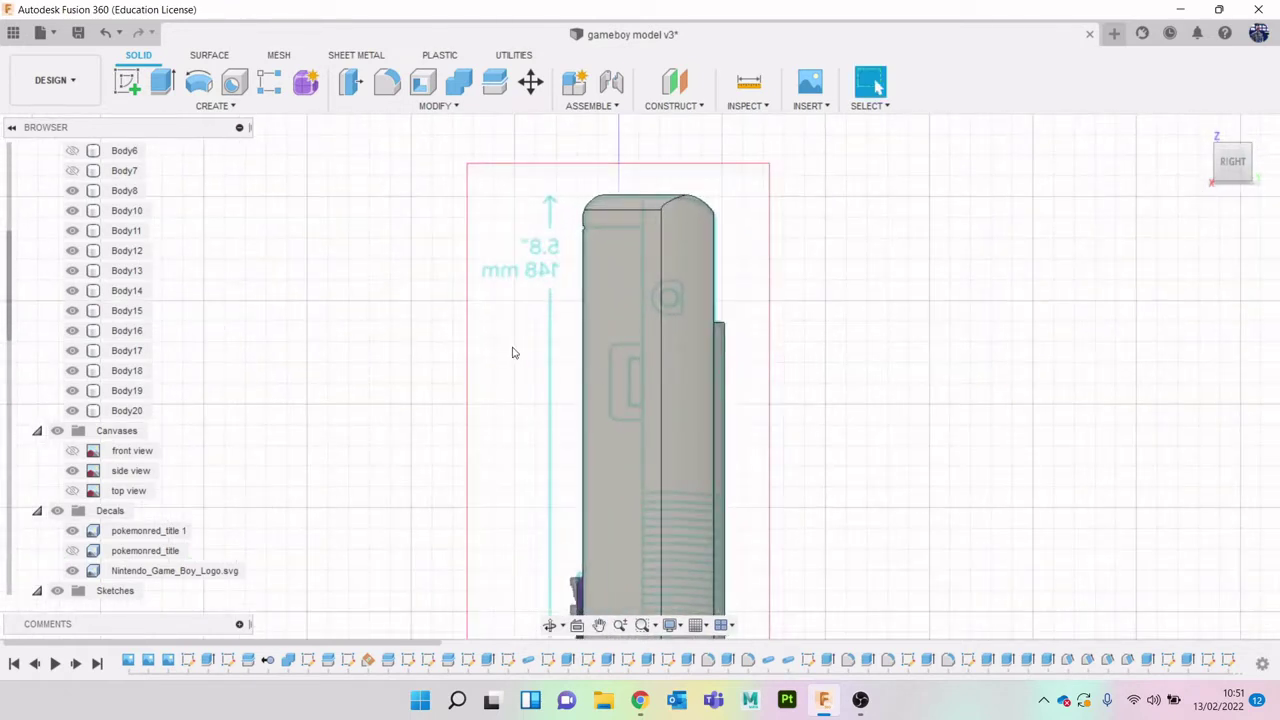
{"action": "left_click", "coordinate": [127, 82]}
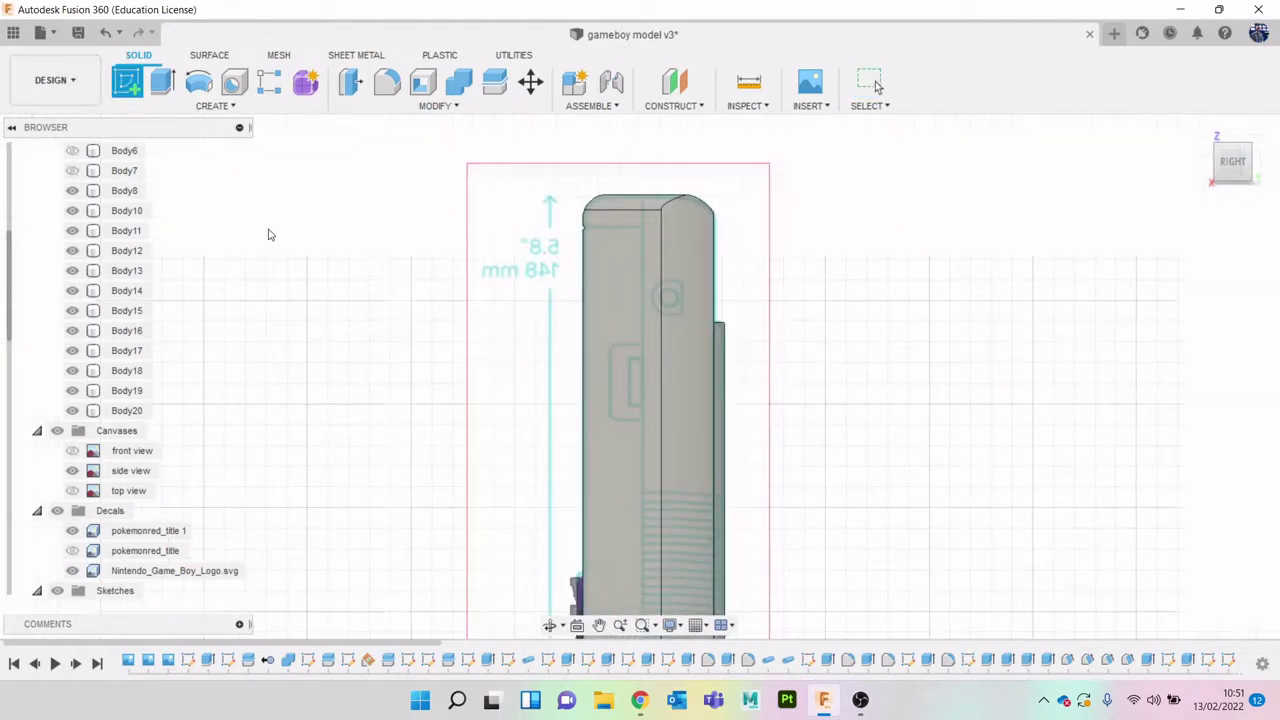
{"action": "left_click", "coordinate": [625, 409]}
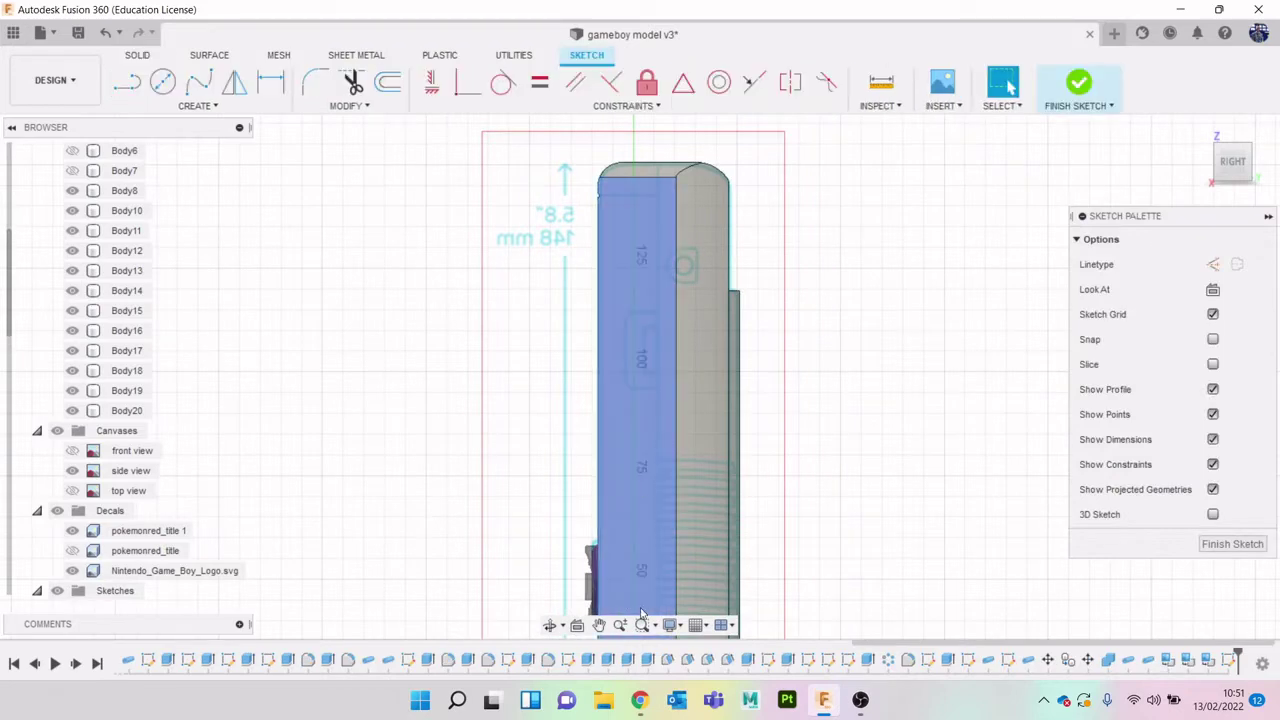
{"action": "left_click", "coordinate": [640, 702]}
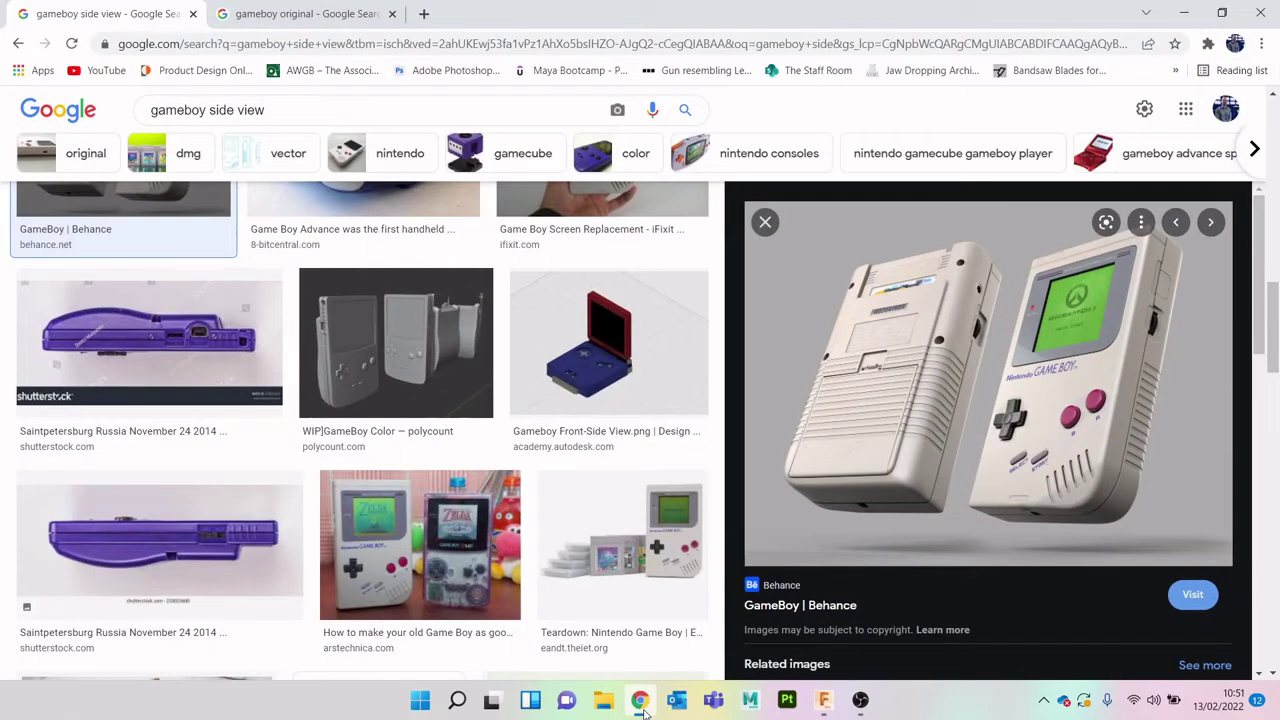
{"action": "left_click", "coordinate": [644, 712]}
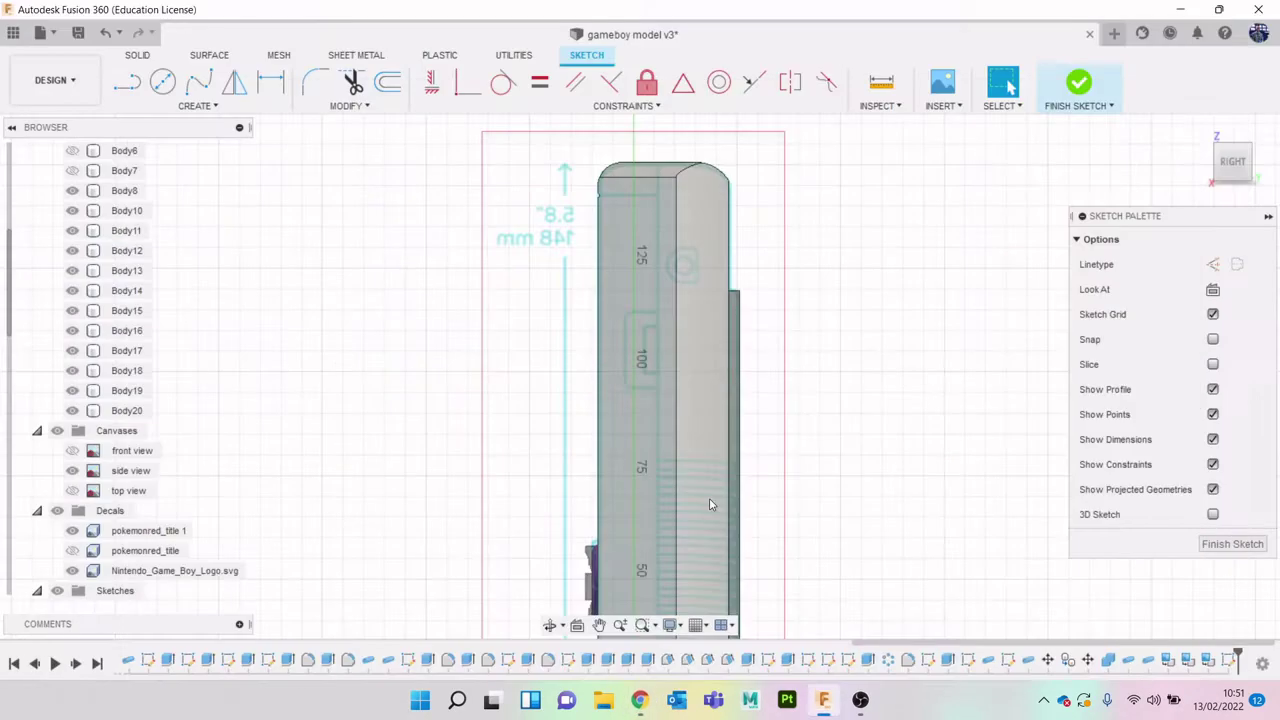
{"action": "scroll", "coordinate": [684, 424], "scroll_direction": "up", "scroll_amount": 4}
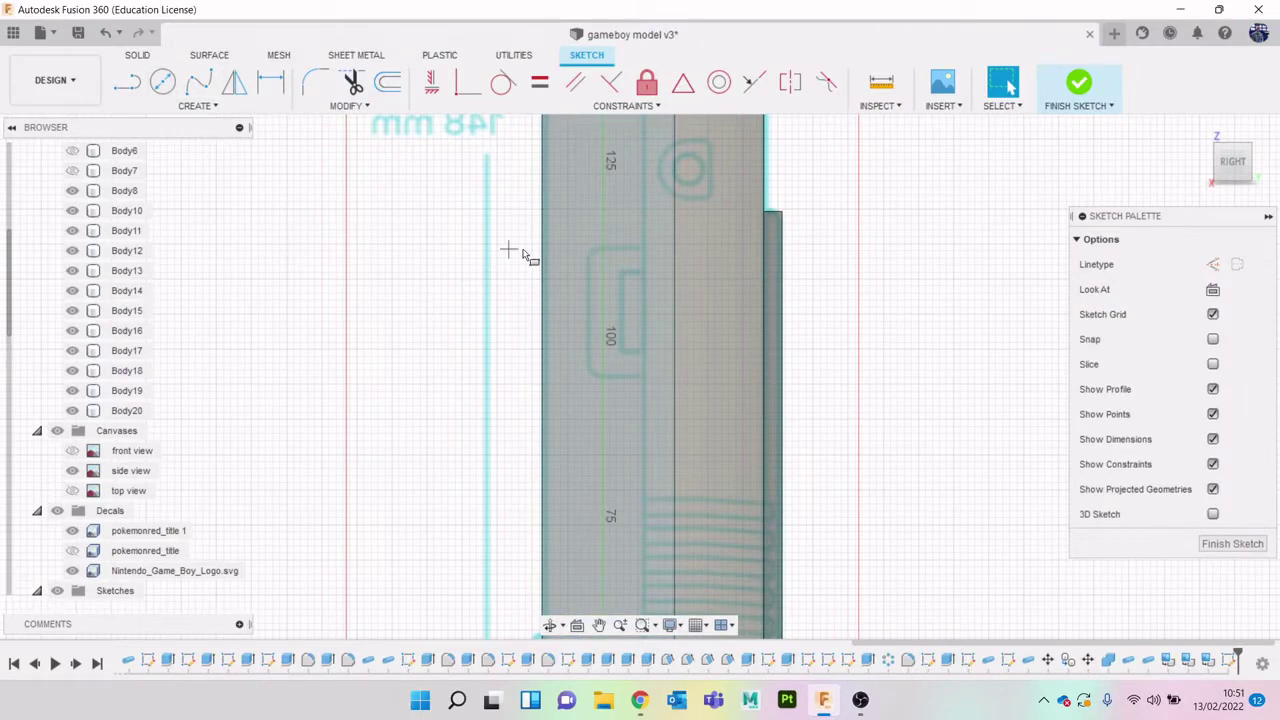
{"action": "key", "text": "r"}
{"action": "scroll", "coordinate": [635, 262], "scroll_direction": "up", "scroll_amount": 1}
{"action": "left_click", "coordinate": [644, 248]}
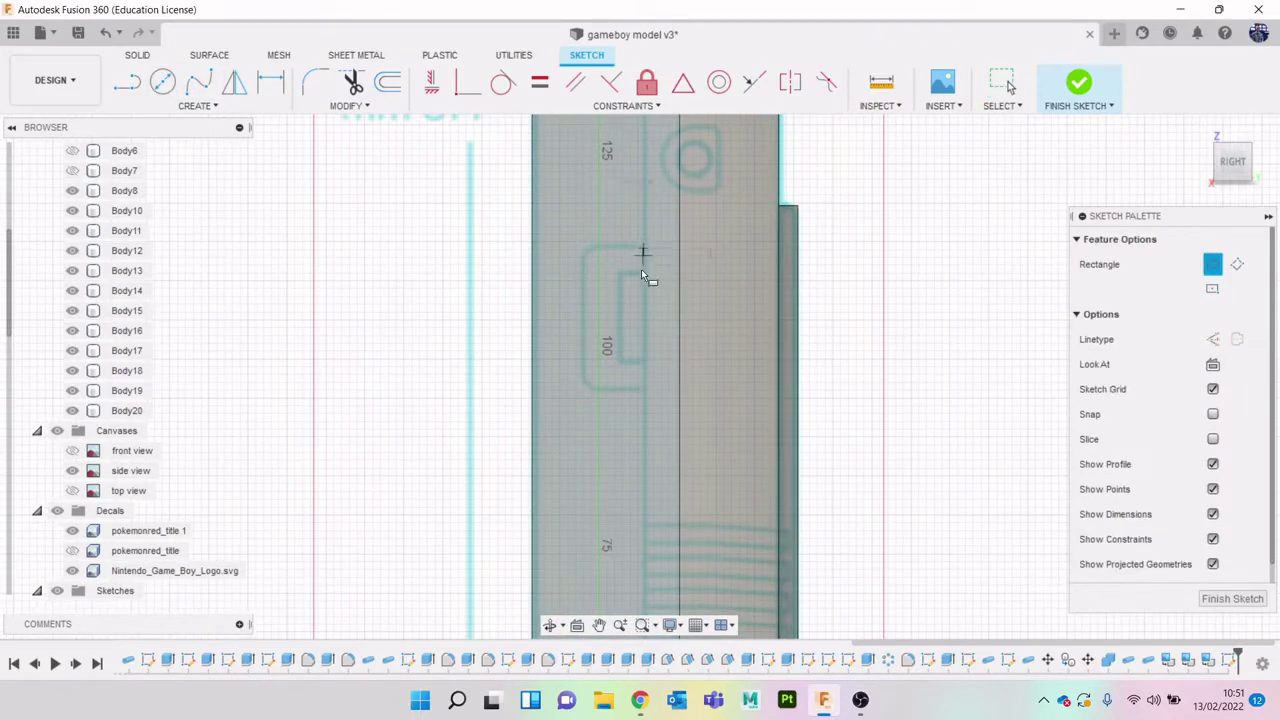
{"action": "left_click", "coordinate": [587, 386]}
Fillet the recess rectangle's two corners nearest the front of the case with a 2 mm radius
{"action": "left_click", "coordinate": [315, 82]}
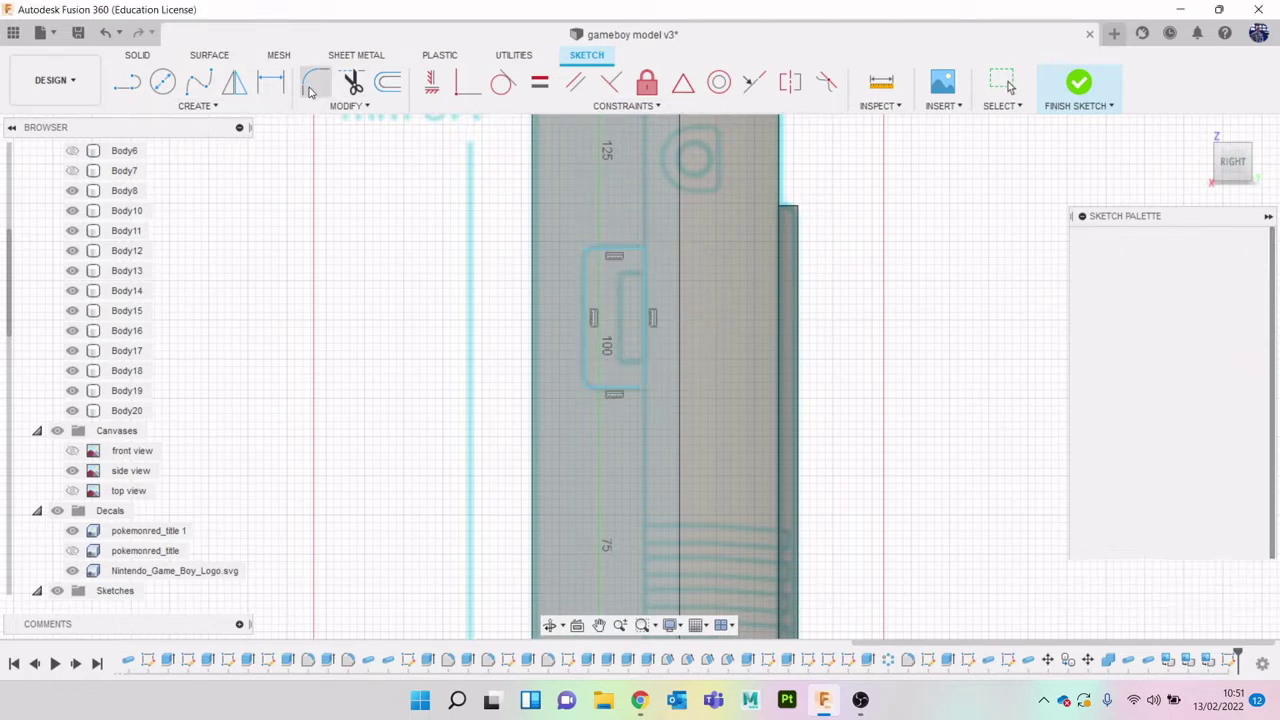
{"action": "left_click", "coordinate": [590, 266]}
{"action": "left_click", "coordinate": [588, 355]}
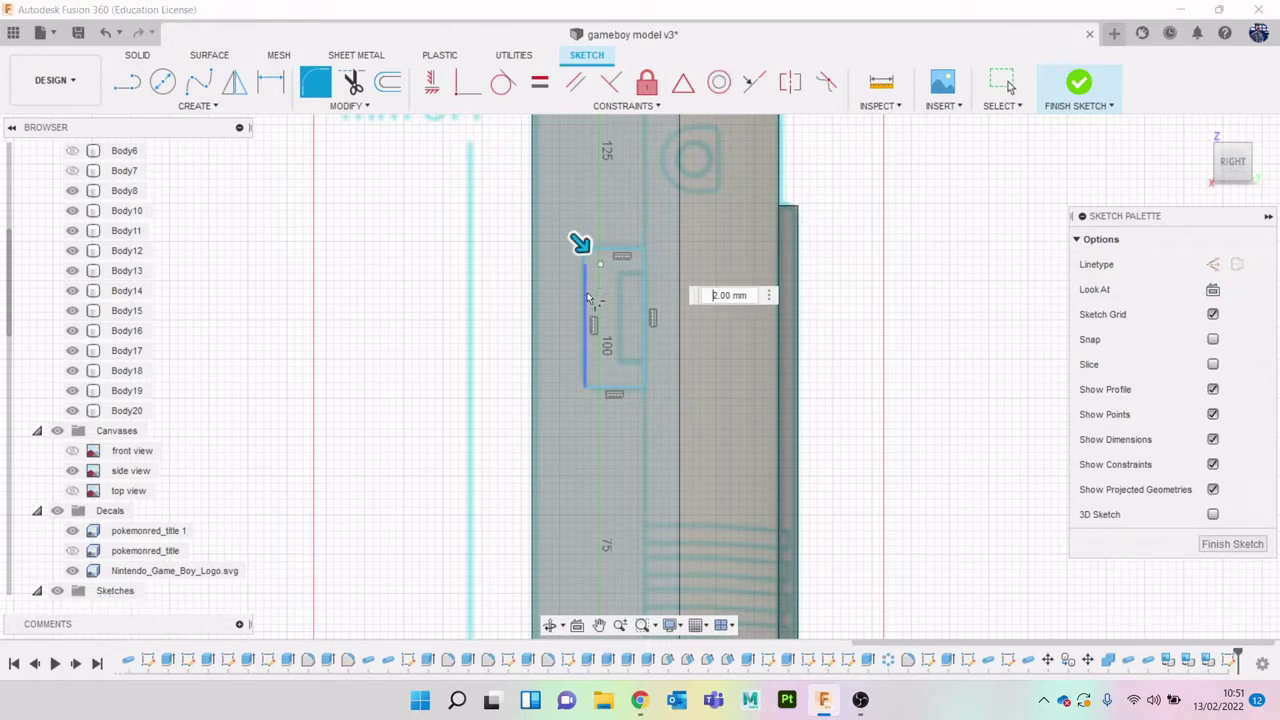
{"action": "left_click", "coordinate": [600, 388]}
{"action": "left_click", "coordinate": [581, 363]}
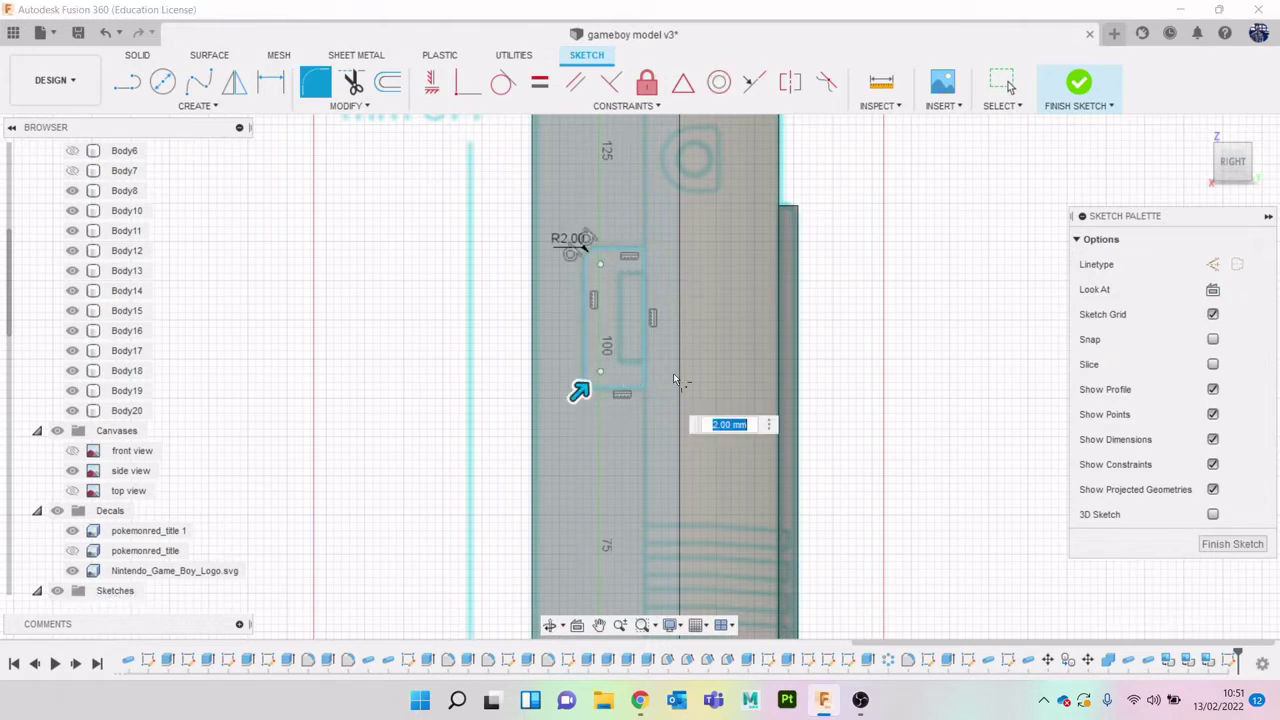
{"action": "key", "text": "Escape"}
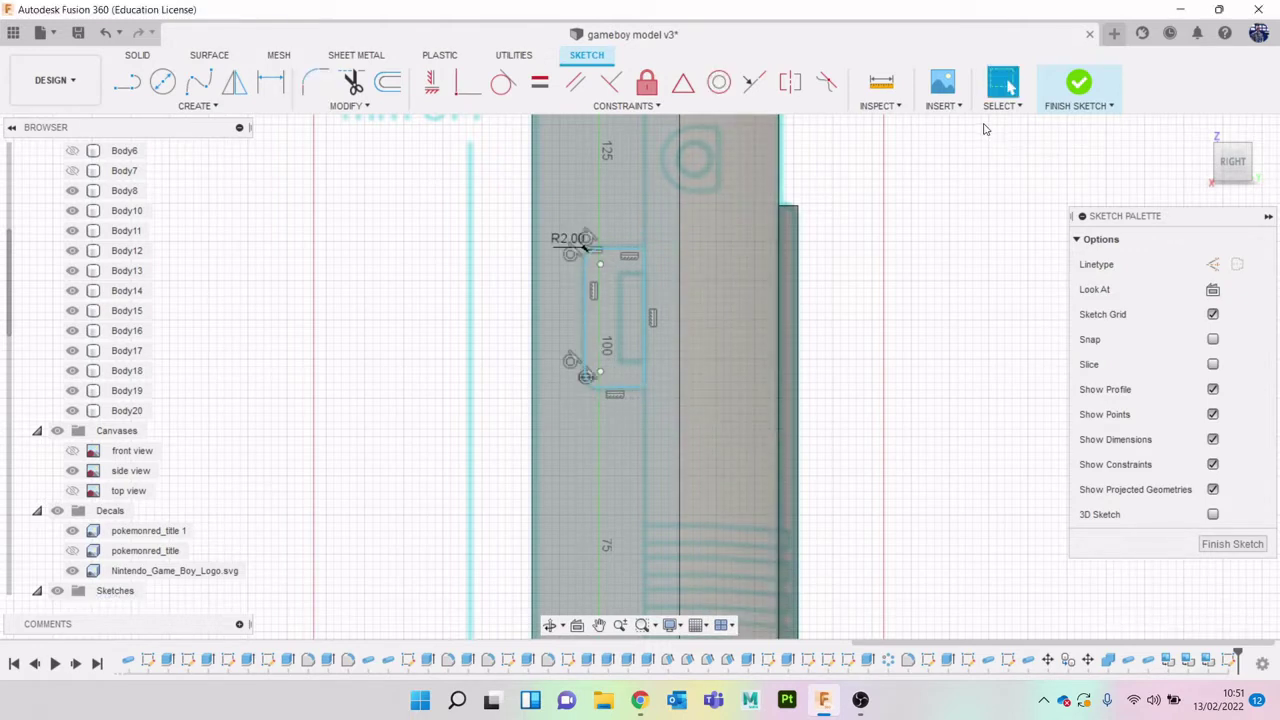
Extrude the rounded recess profile about 1.7 mm into the case as a cut
{"action": "key", "text": "e"}
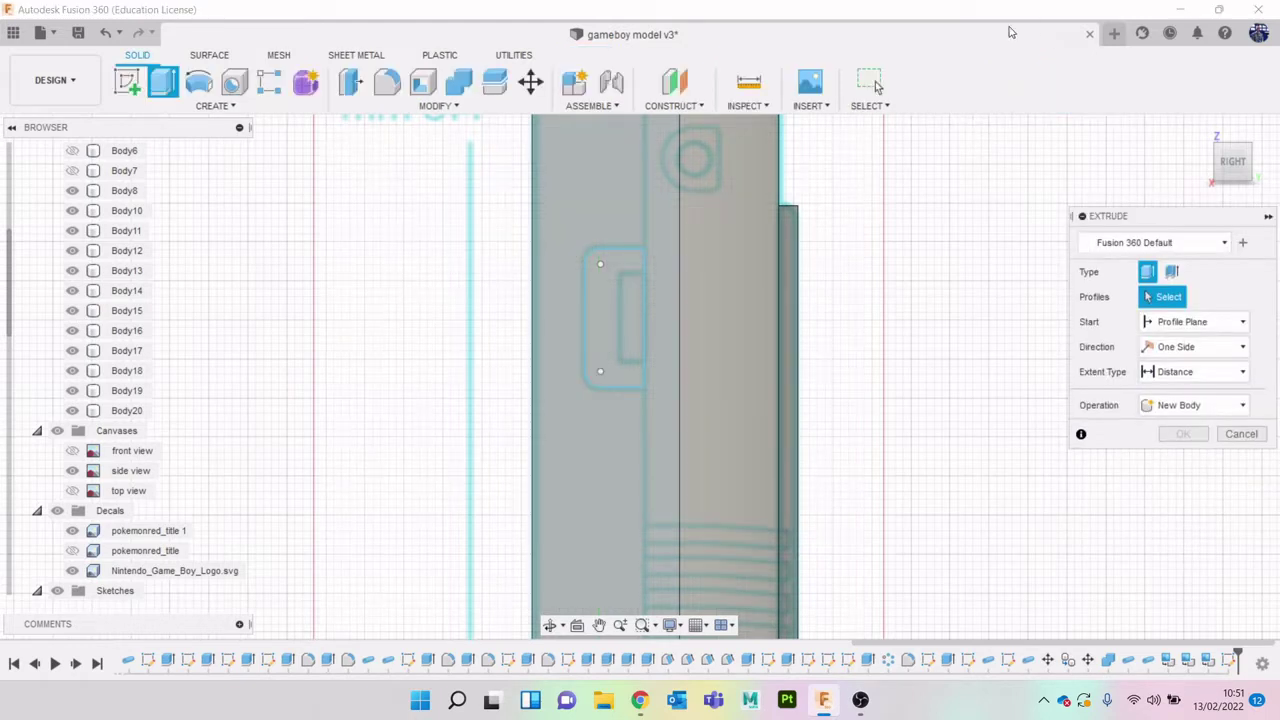
{"action": "left_click", "coordinate": [626, 293]}
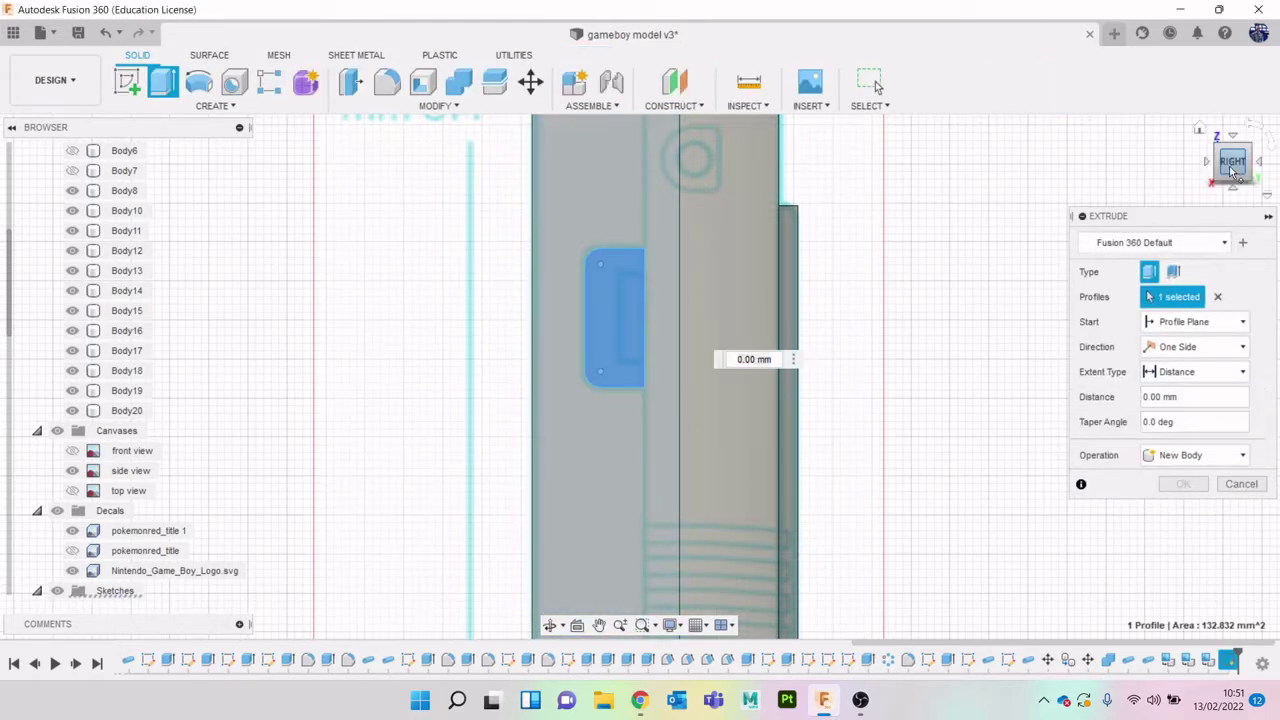
{"action": "left_click_drag", "start_coordinate": [1231, 168], "coordinate": [1243, 169]}
{"action": "left_click_drag", "start_coordinate": [633, 320], "coordinate": [603, 316]}
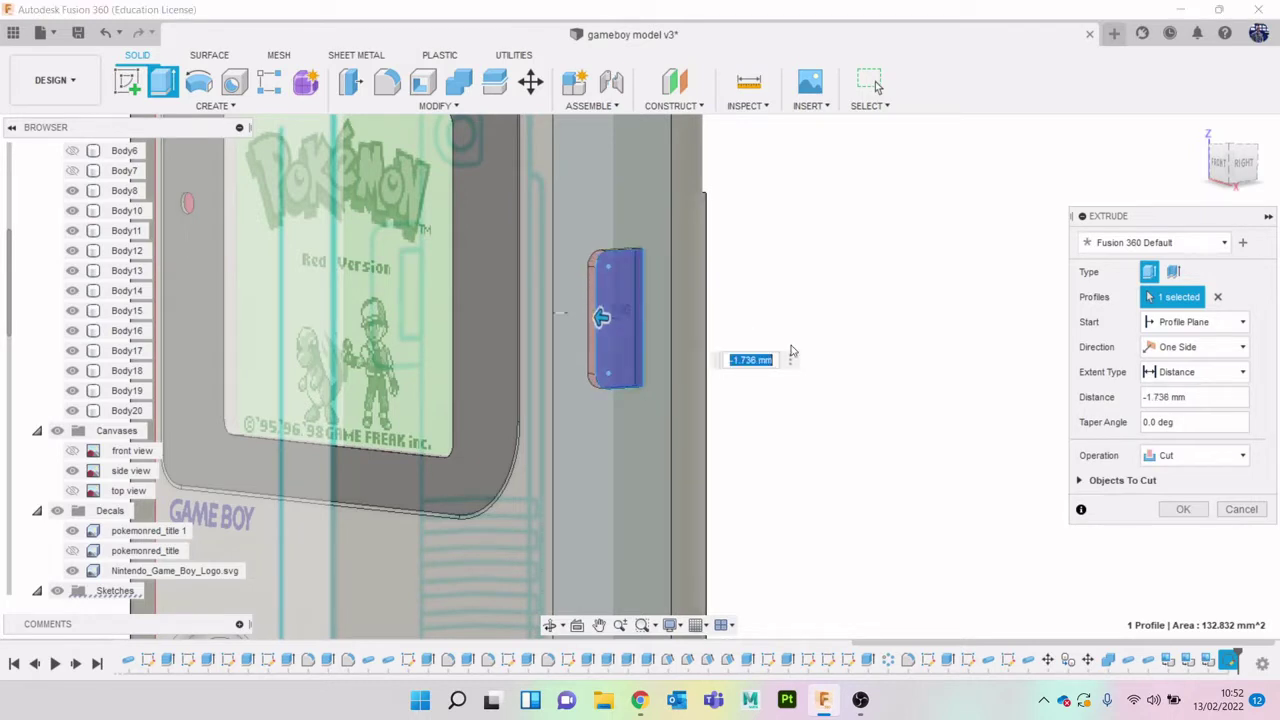
{"action": "left_click", "coordinate": [1185, 510]}
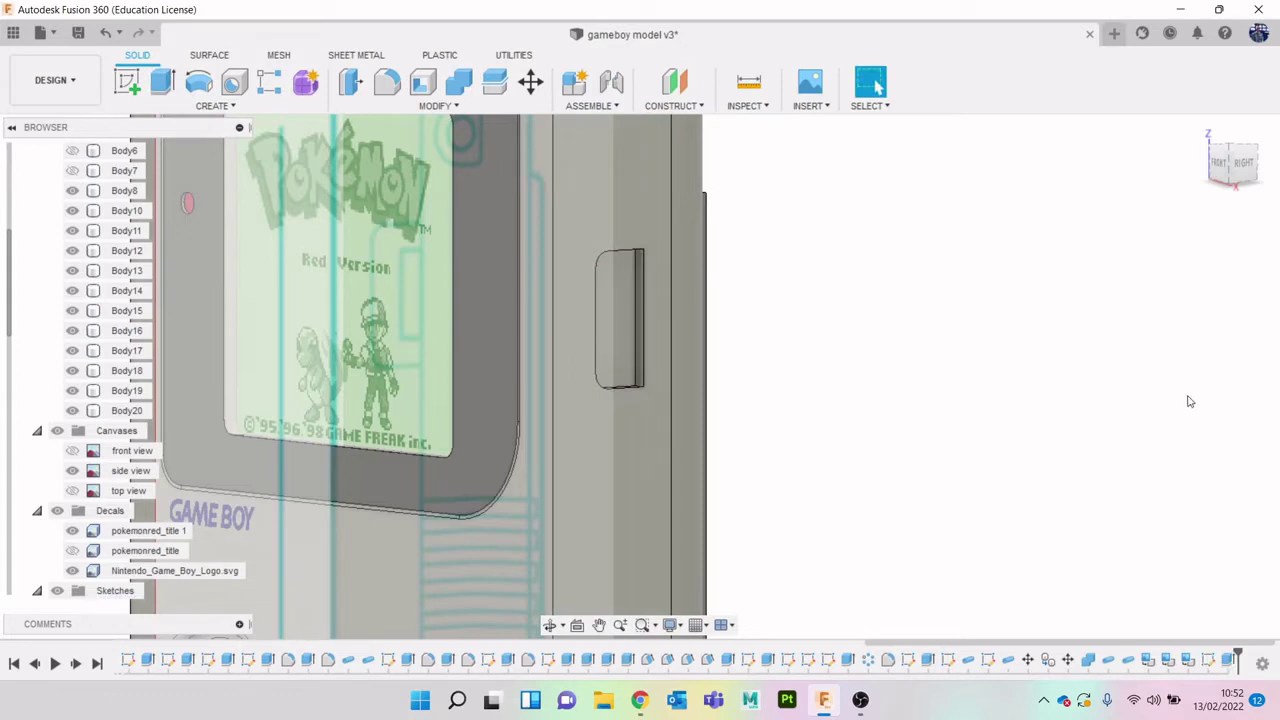
Sketch a rectangle about 3.1 by 5.6 mm on the recess floor, covering the upper half of the canvas's inner dial outline
{"action": "left_click", "coordinate": [1242, 164]}
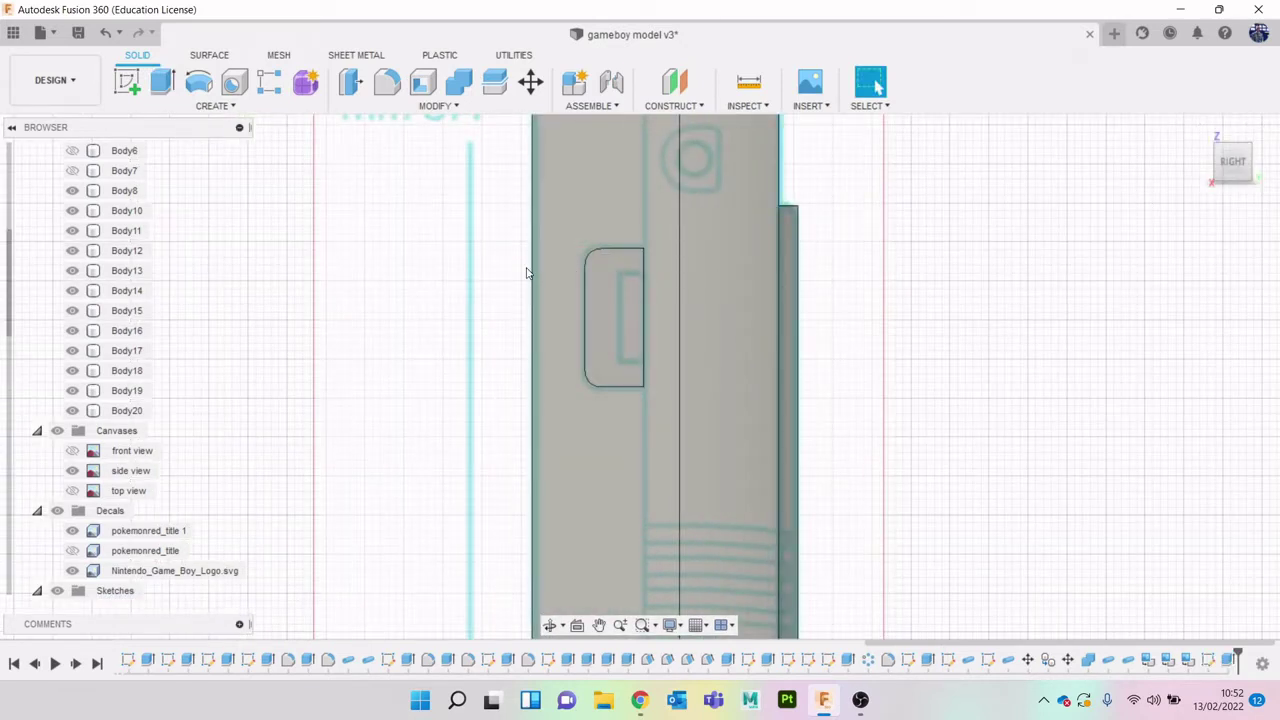
{"action": "scroll", "coordinate": [520, 274], "scroll_direction": "up", "scroll_amount": 2}
{"action": "left_click", "coordinate": [128, 84]}
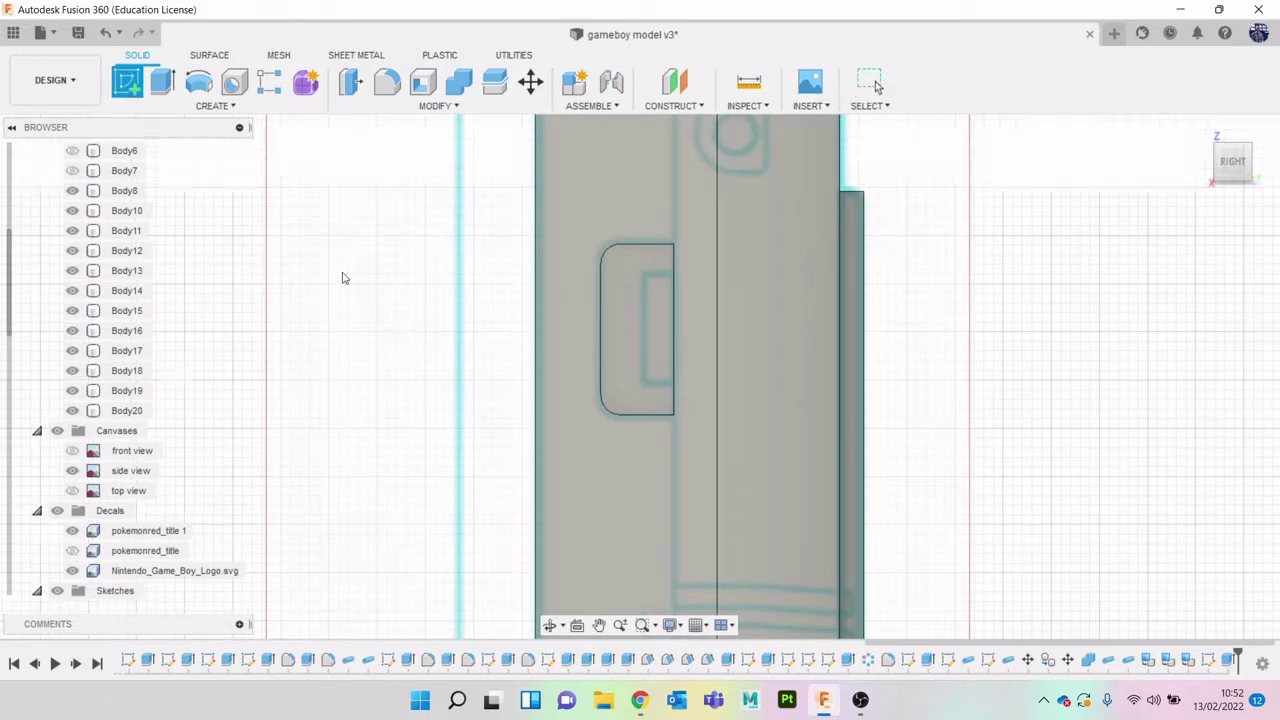
{"action": "left_click", "coordinate": [625, 333]}
{"action": "left_click", "coordinate": [651, 374]}
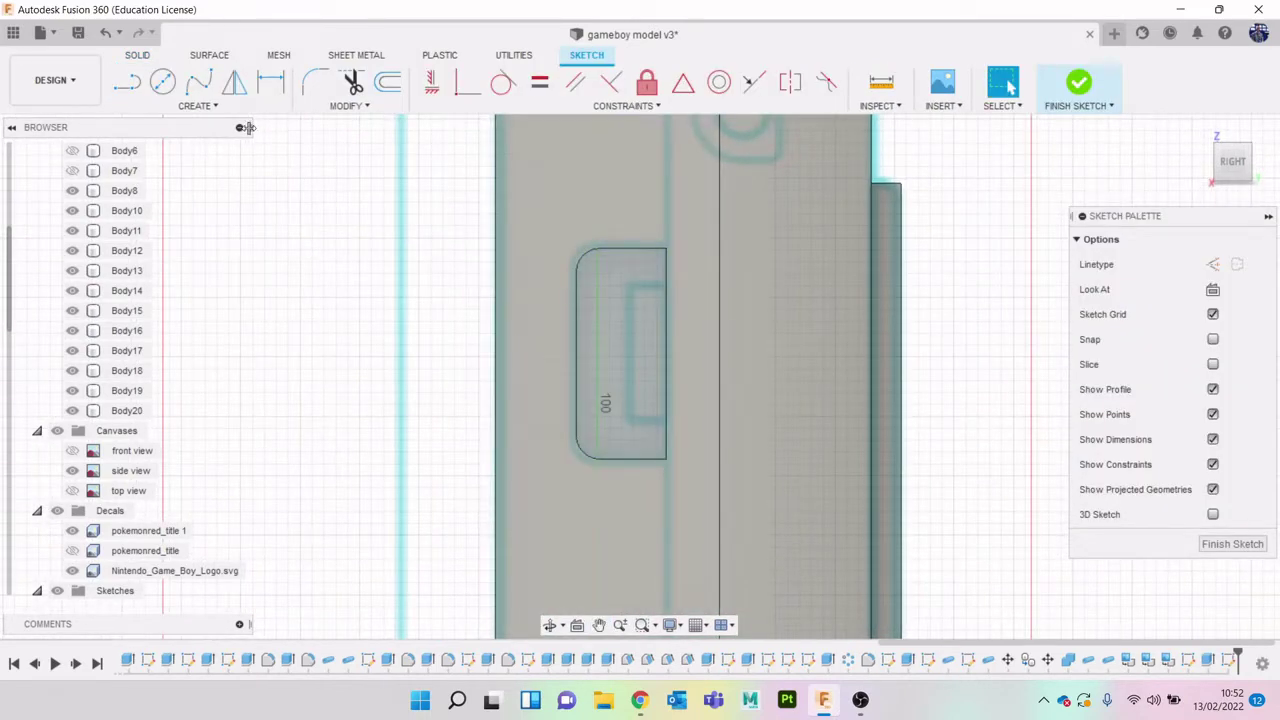
{"action": "key", "text": "r"}
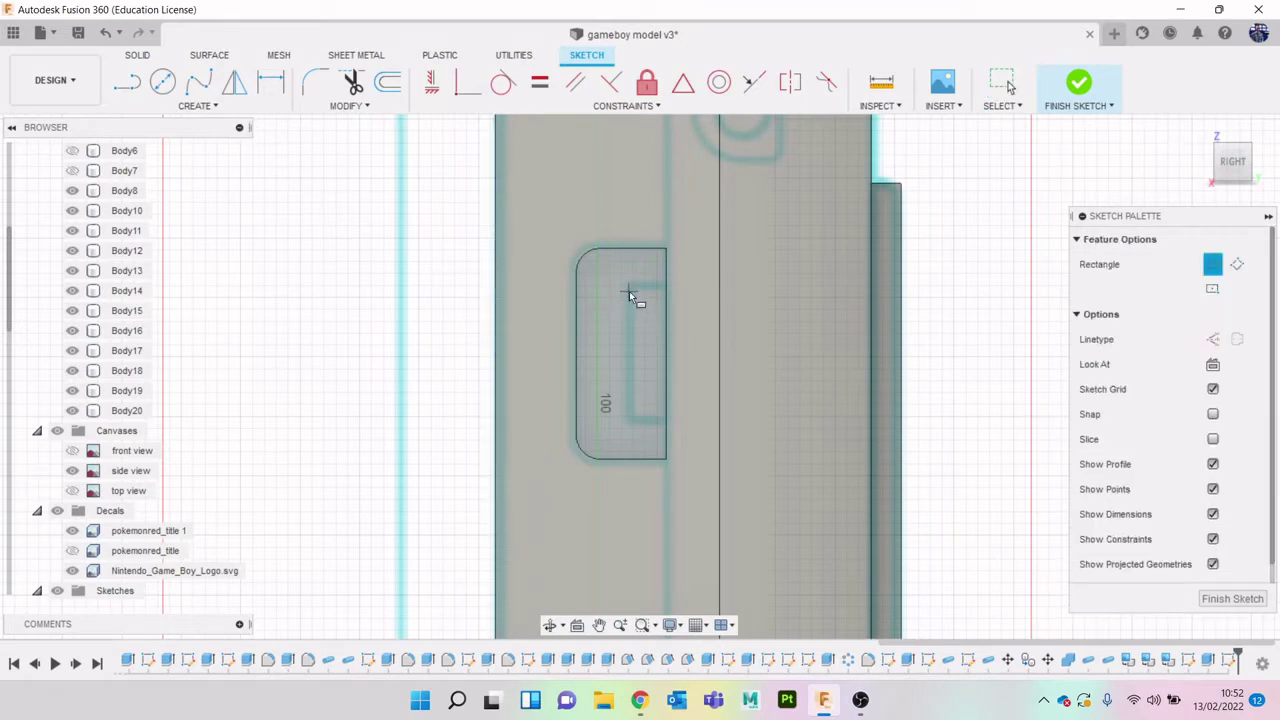
{"action": "left_click", "coordinate": [629, 285]}
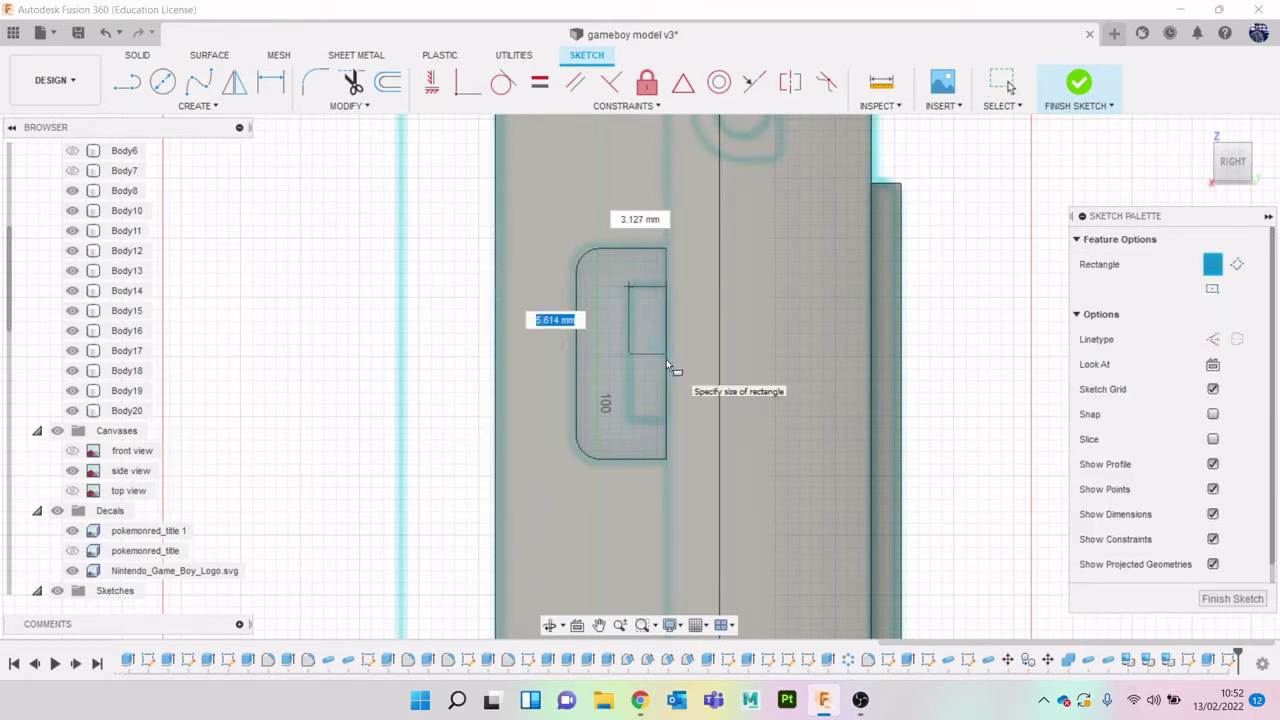
{"action": "left_click", "coordinate": [667, 362]}
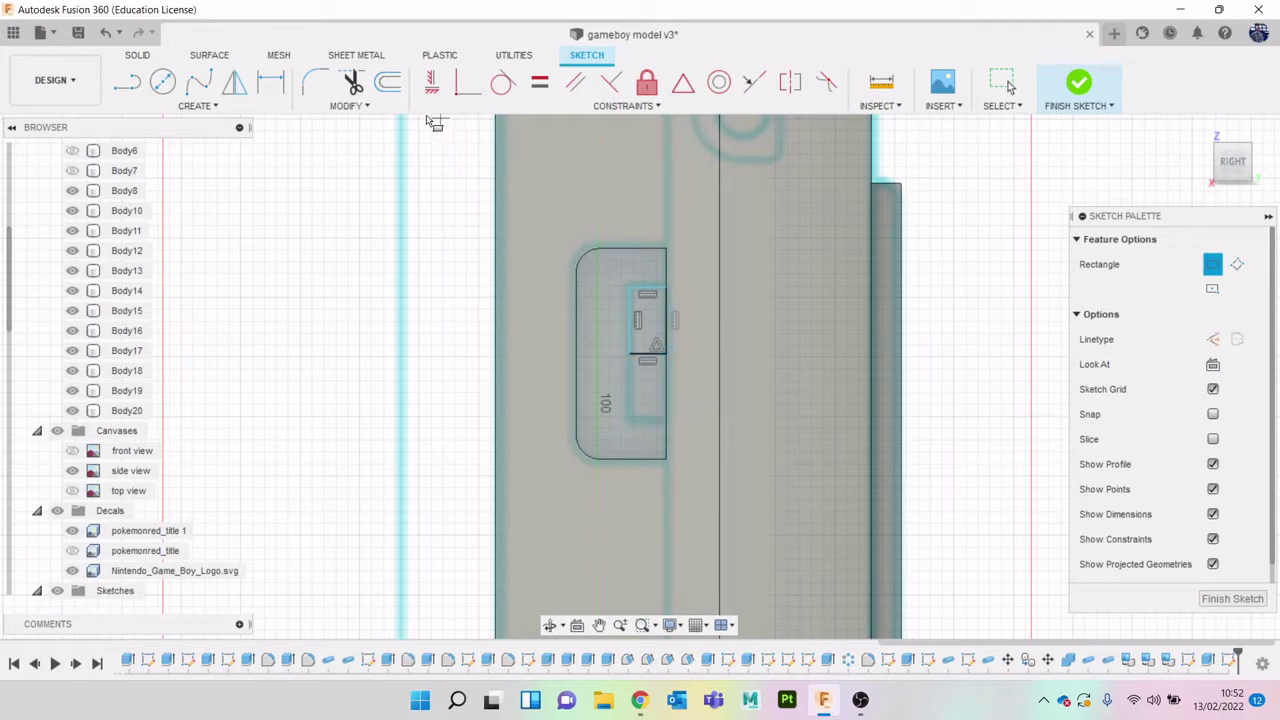
{"action": "left_click", "coordinate": [1081, 85]}
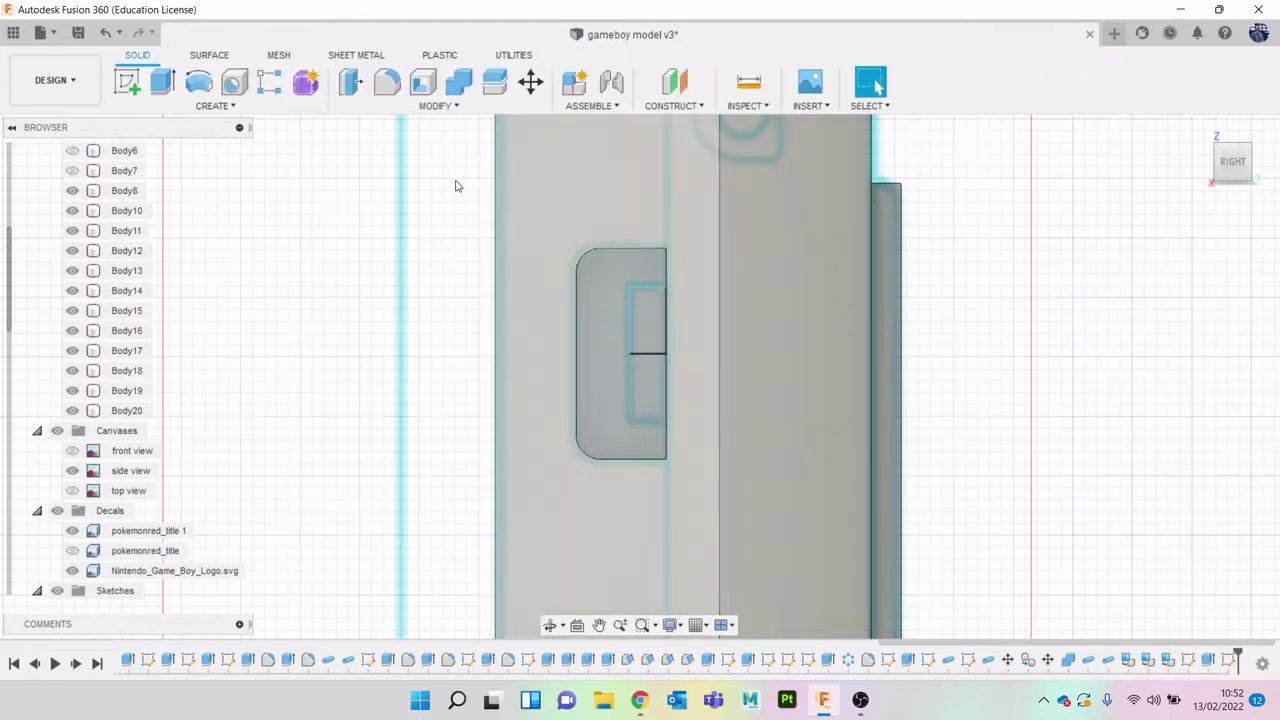
Revolve the small rectangle 360 degrees about its lower edge as a new body to form the dial wheel
{"action": "left_click", "coordinate": [199, 82]}
{"action": "left_click", "coordinate": [652, 327]}
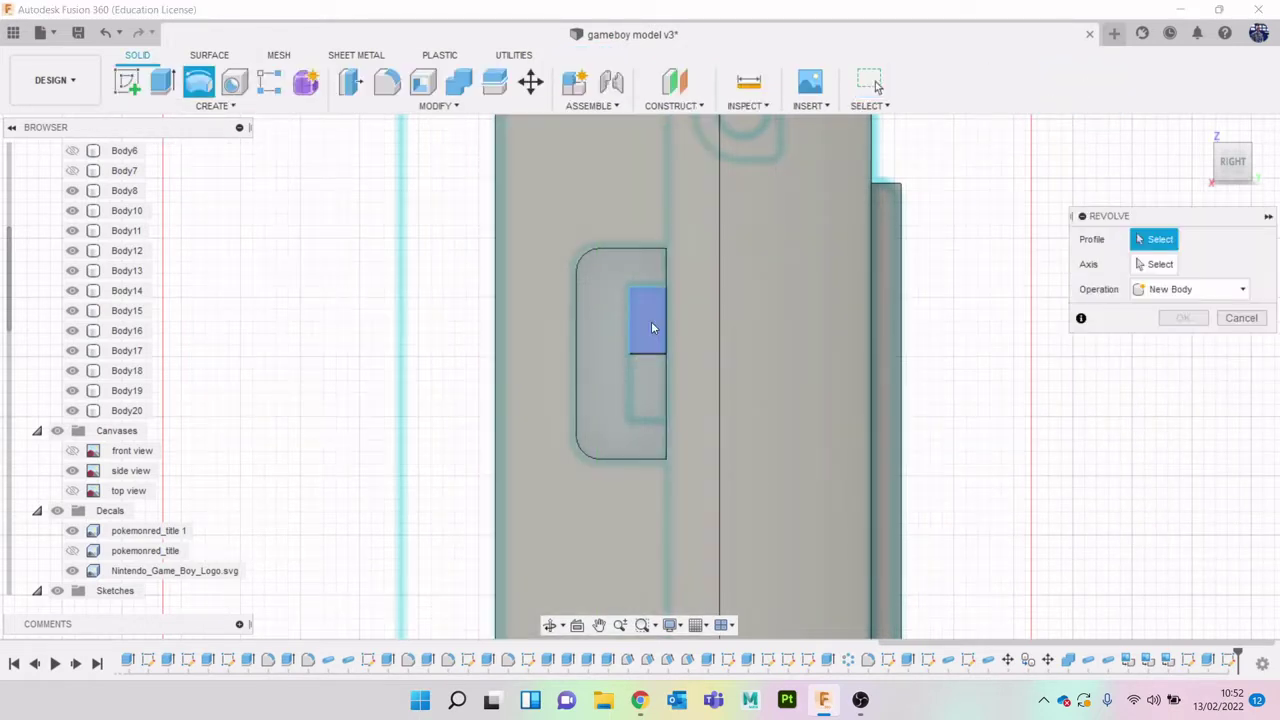
{"action": "left_click", "coordinate": [1158, 264]}
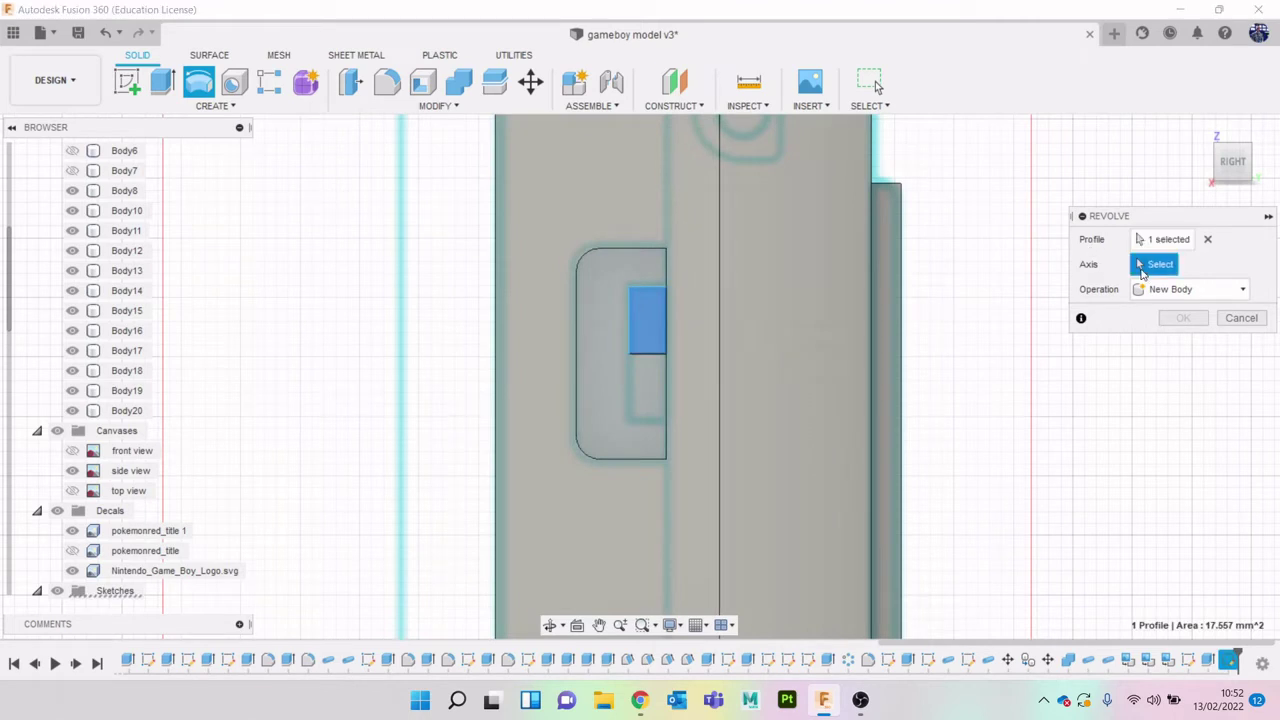
{"action": "left_click", "coordinate": [636, 353]}
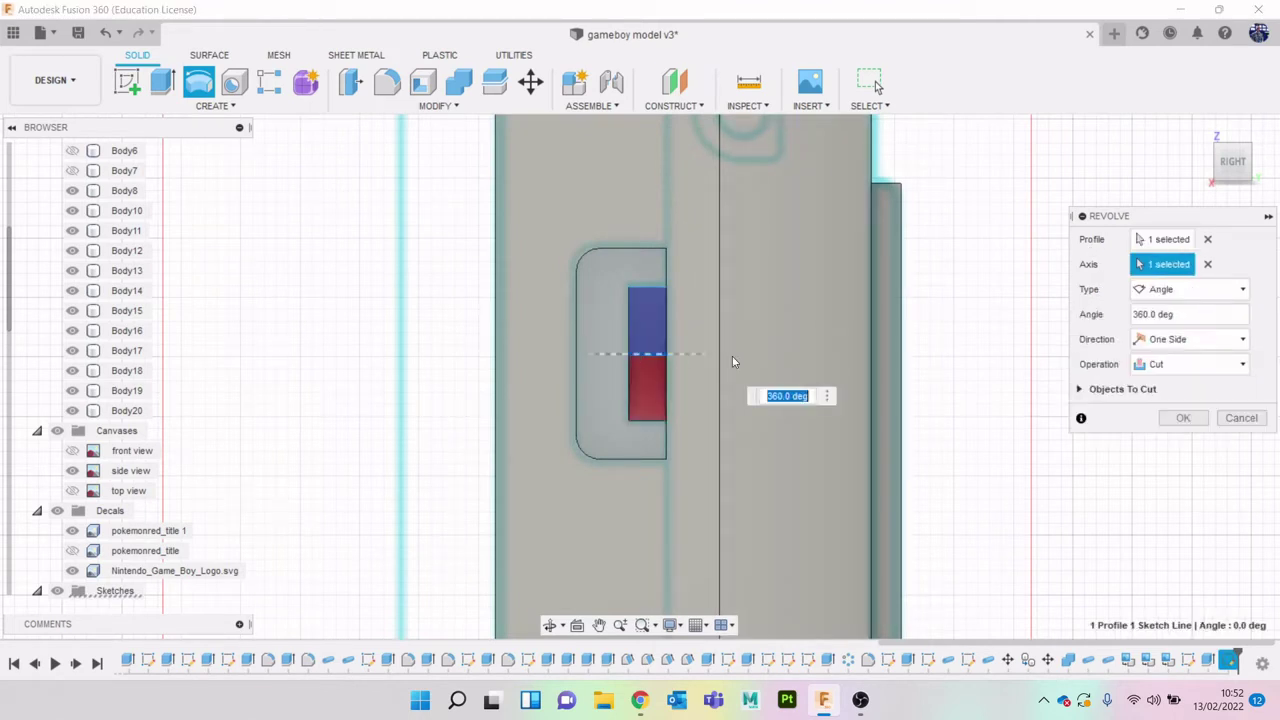
{"action": "left_click", "coordinate": [1227, 366]}
{"action": "left_click", "coordinate": [1172, 440]}
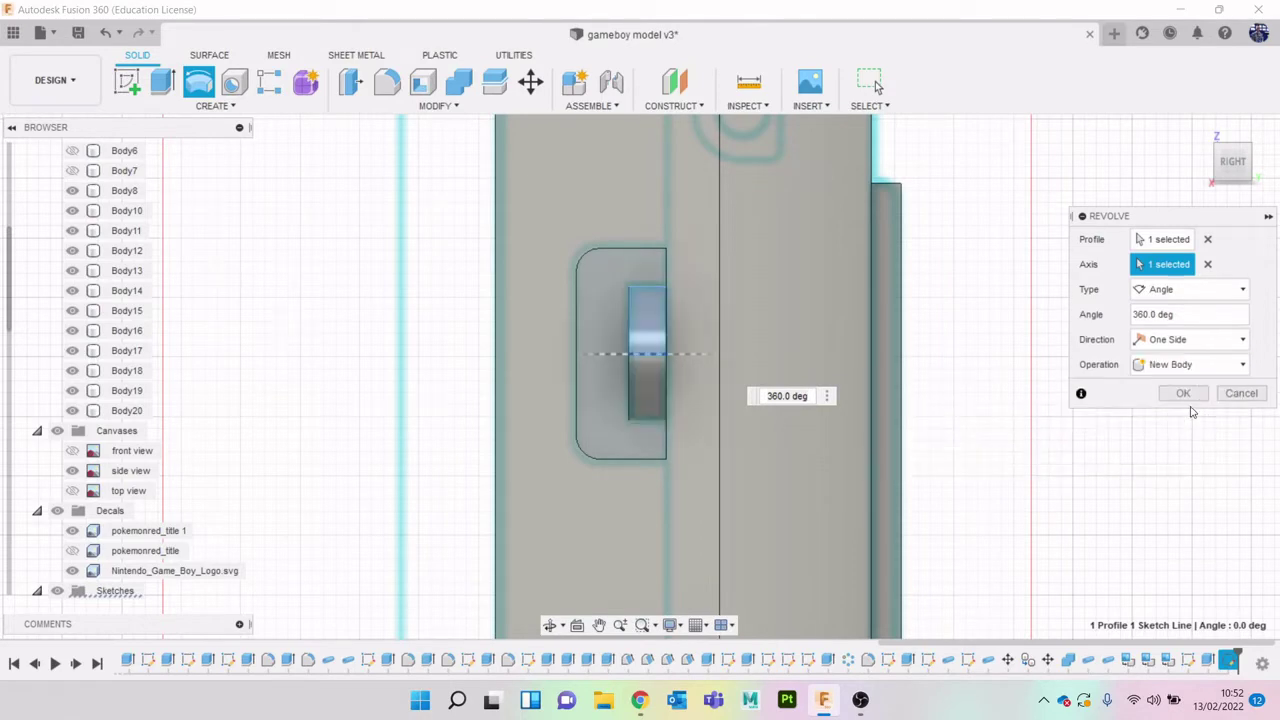
{"action": "left_click", "coordinate": [1188, 395]}
{"action": "left_click", "coordinate": [1235, 172]}
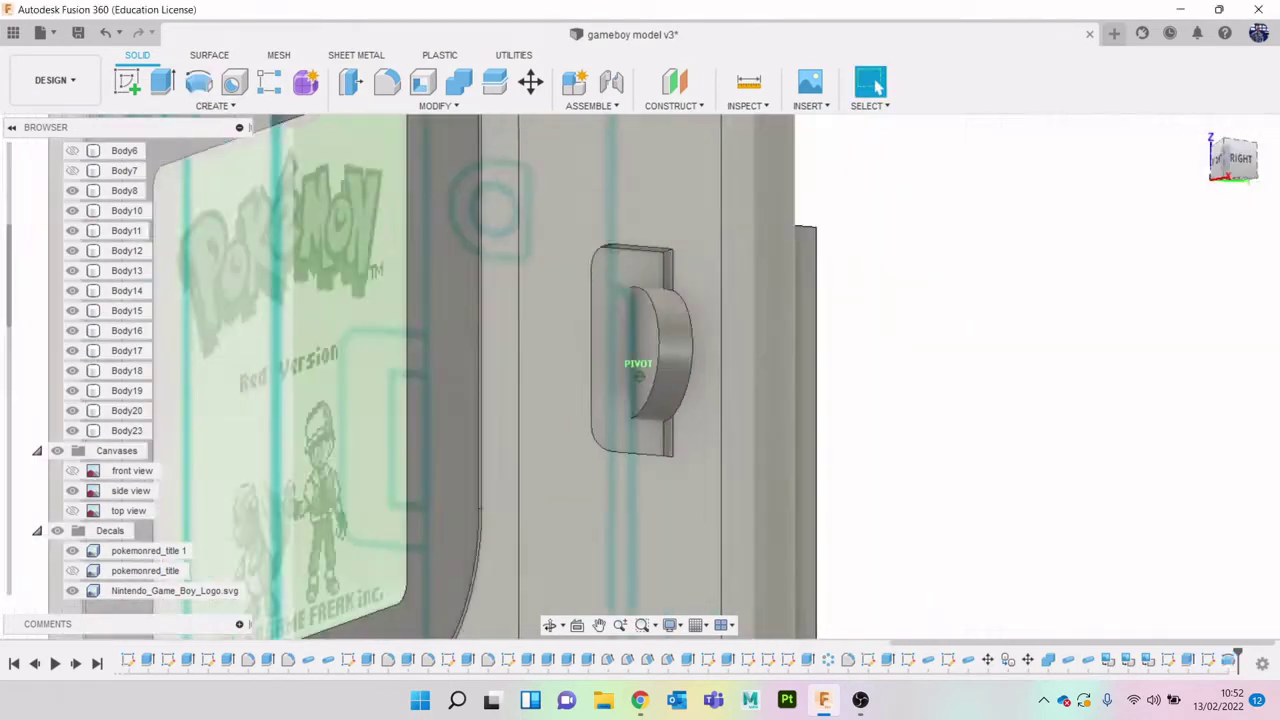
Check the dial on the Game Boy reference photo in Chrome, and isolate the dial wheel body in Fusion 360
{"action": "middle_click_drag", "start_coordinate": [640, 363], "coordinate": [665, 363], "text": "shift"}
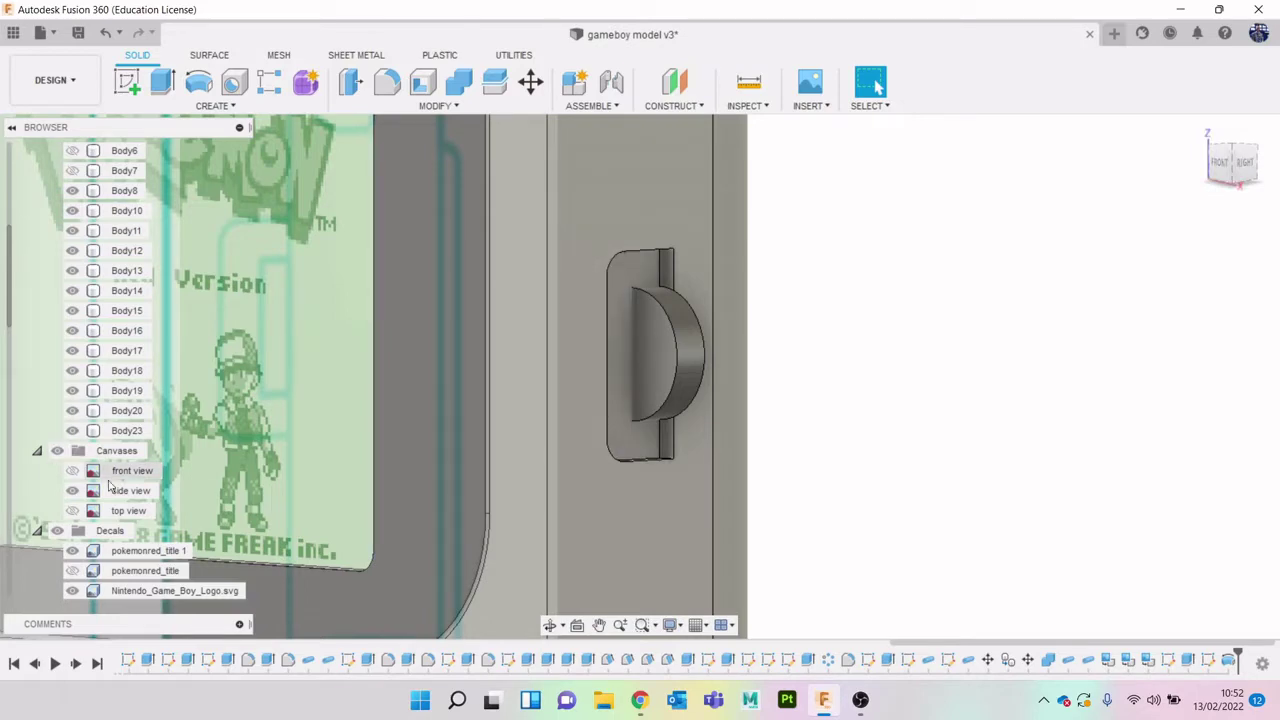
{"action": "left_click", "coordinate": [638, 700]}
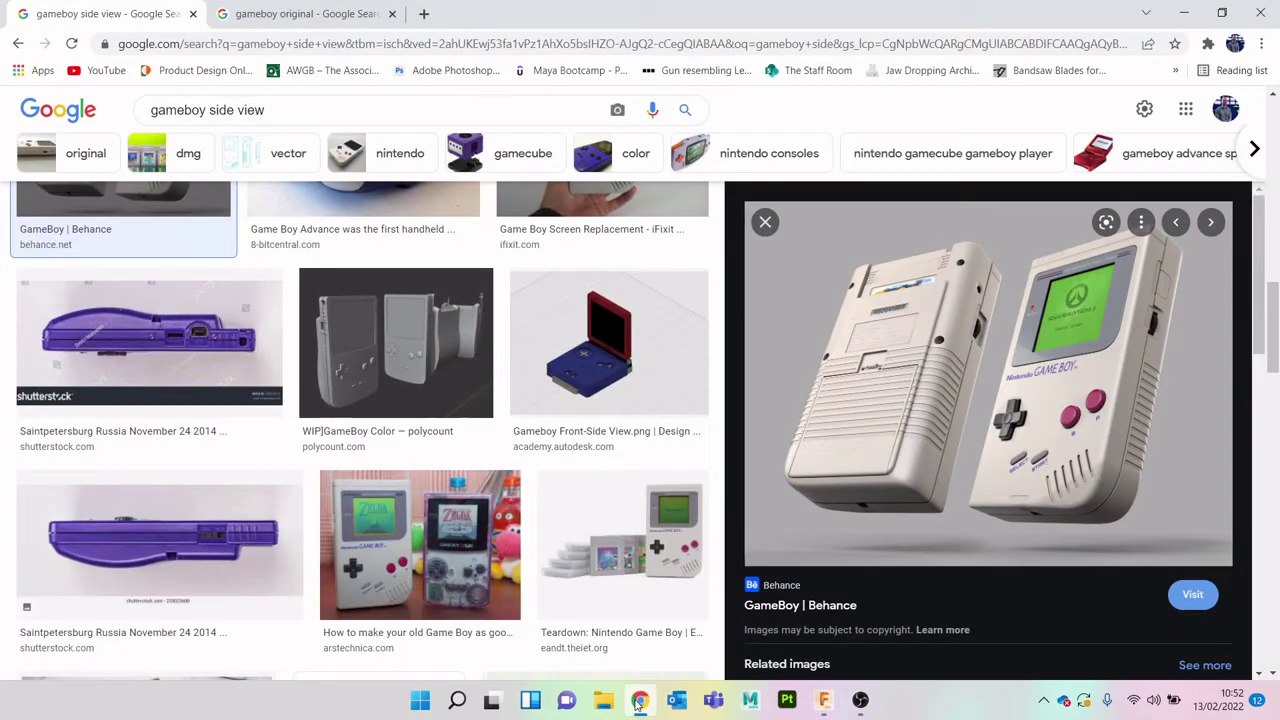
{"action": "left_click", "coordinate": [638, 700]}
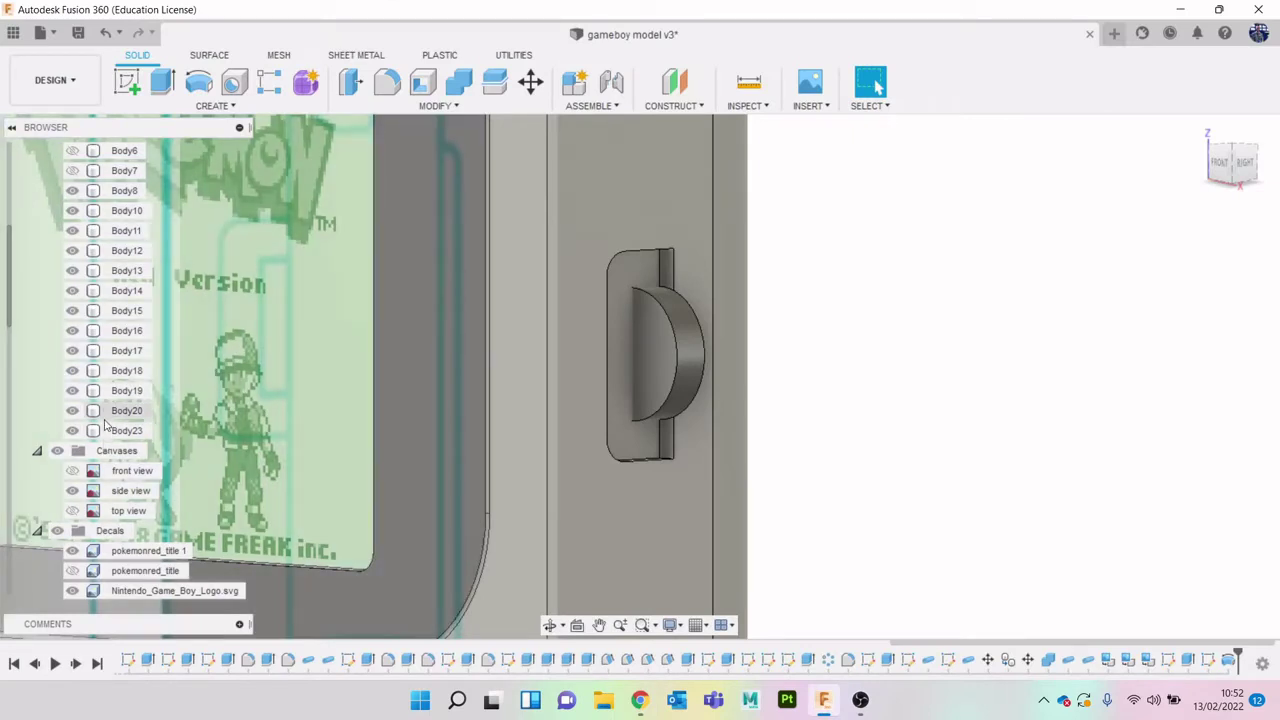
{"action": "left_click", "coordinate": [662, 367]}
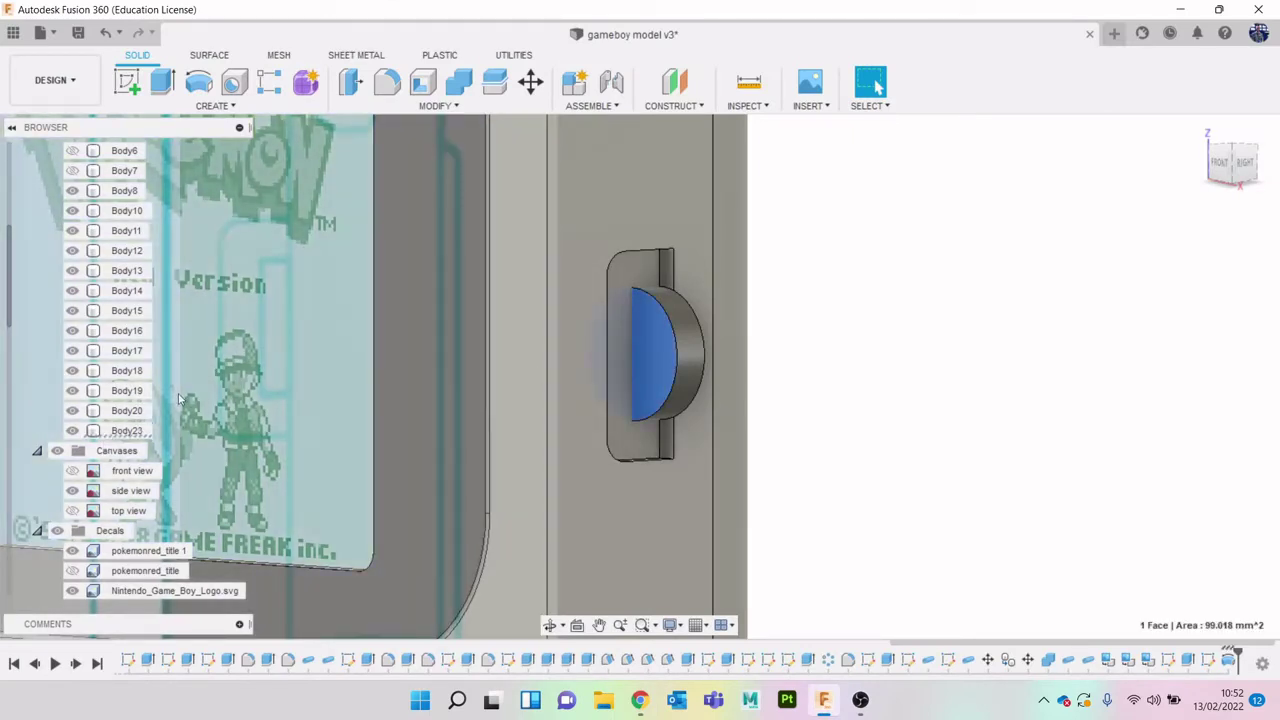
{"action": "right_click", "coordinate": [135, 435]}
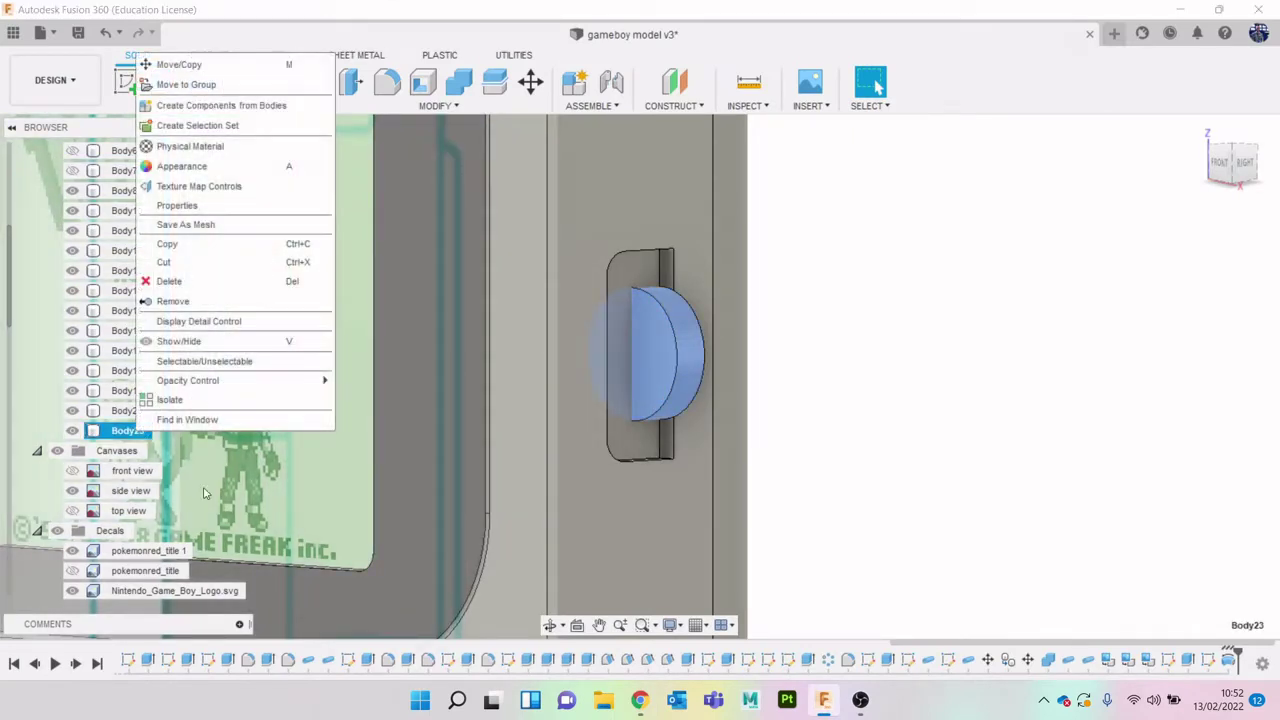
{"action": "left_click", "coordinate": [243, 400]}
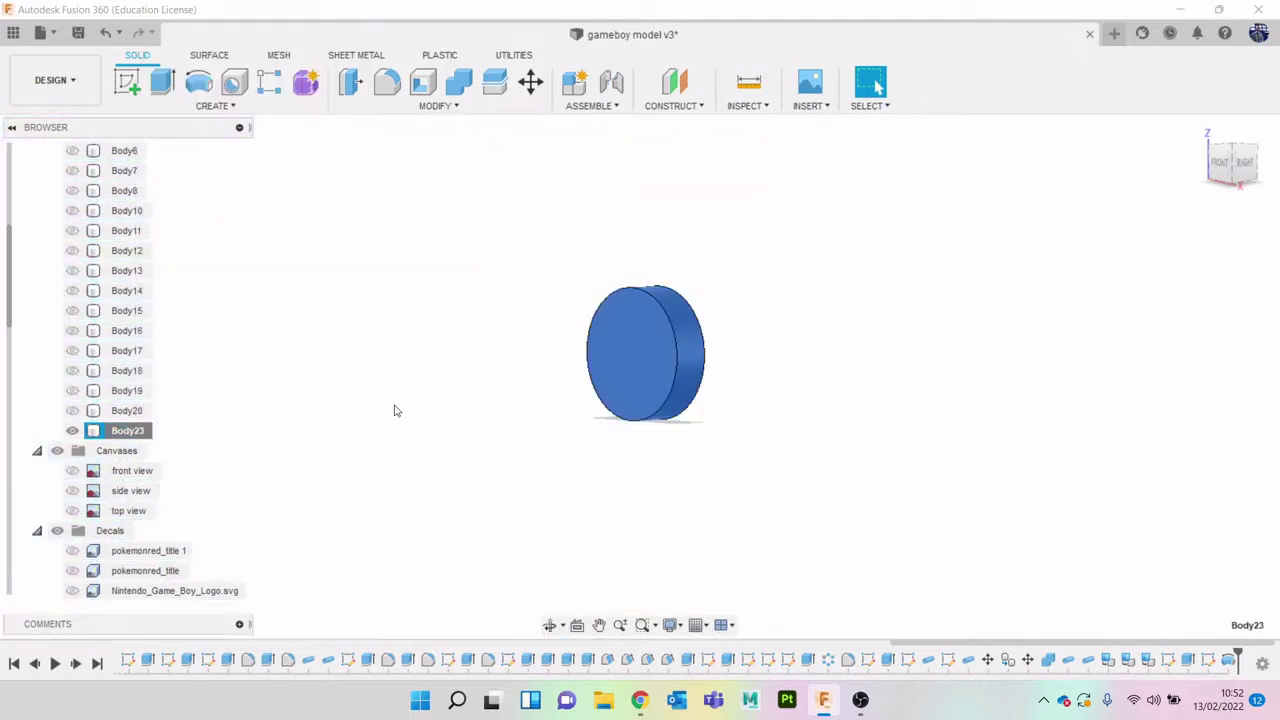
{"action": "left_click", "coordinate": [1222, 170]}
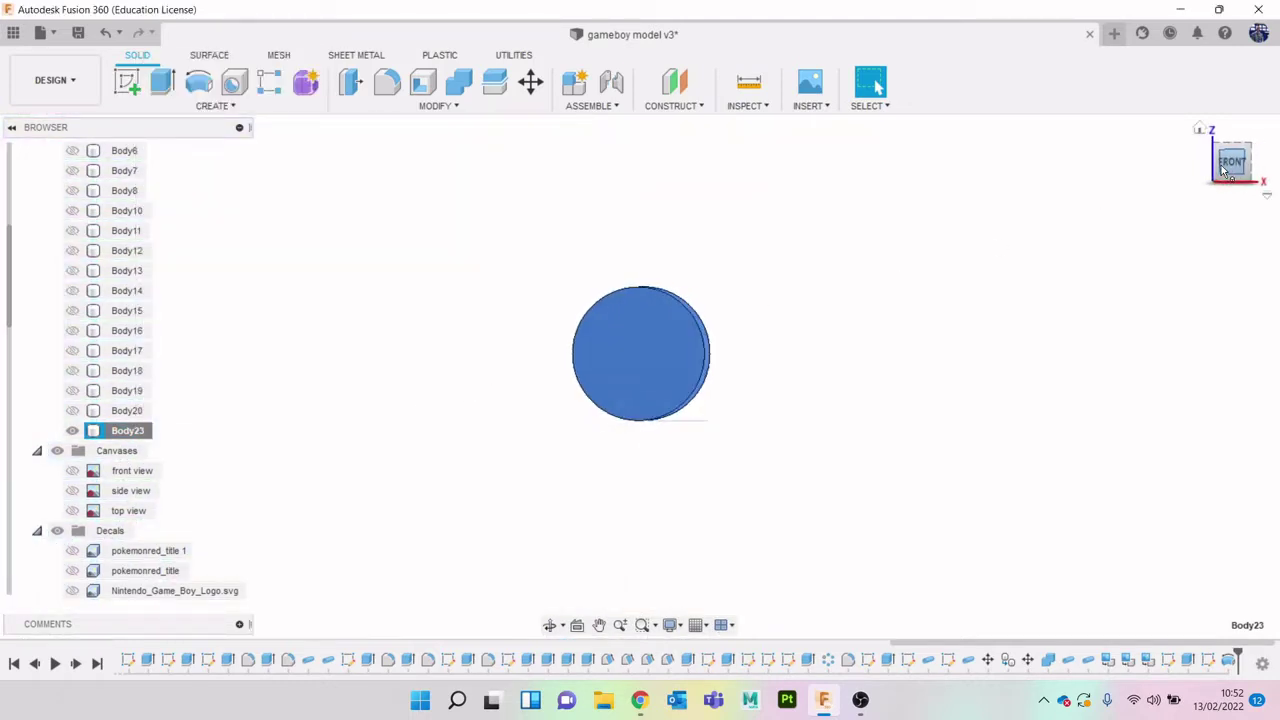
{"action": "left_click_drag", "start_coordinate": [1222, 170], "coordinate": [1168, 169]}
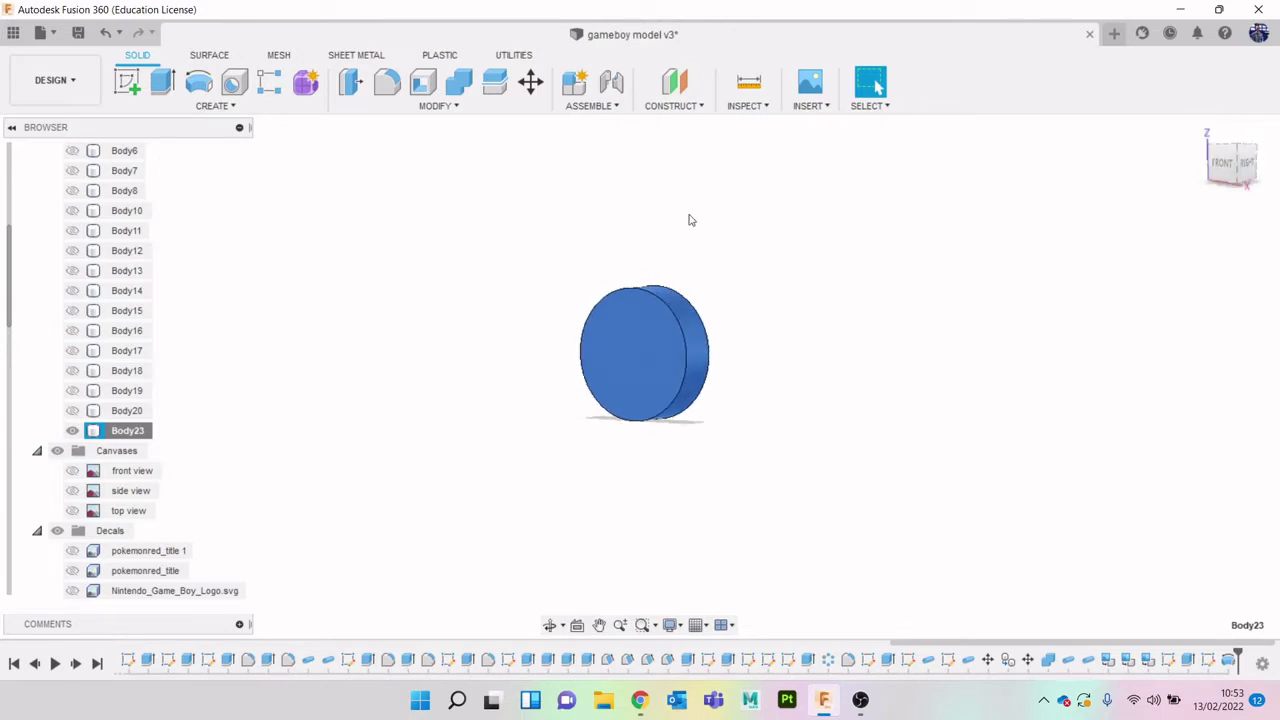
Construct a tangent plane at 0 degrees on the dial wheel's cylindrical outer face
{"action": "left_click", "coordinate": [673, 105]}
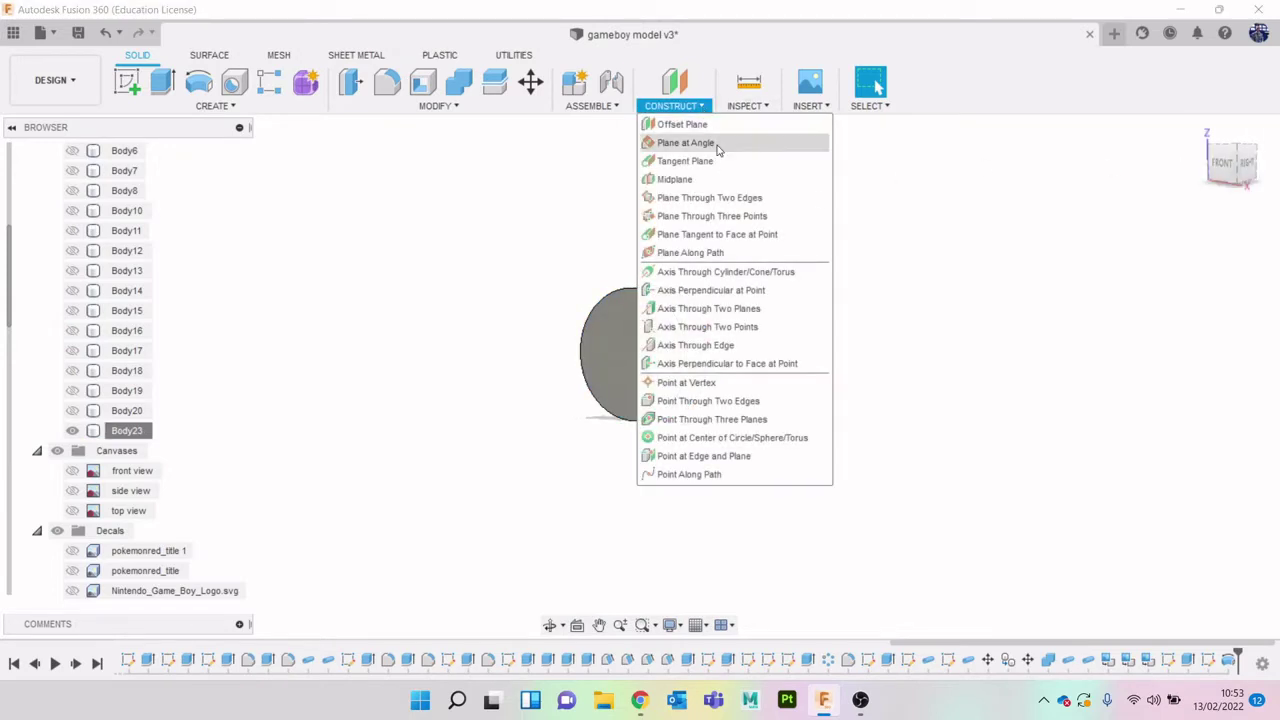
{"action": "left_click", "coordinate": [690, 161]}
{"action": "left_click", "coordinate": [705, 362]}
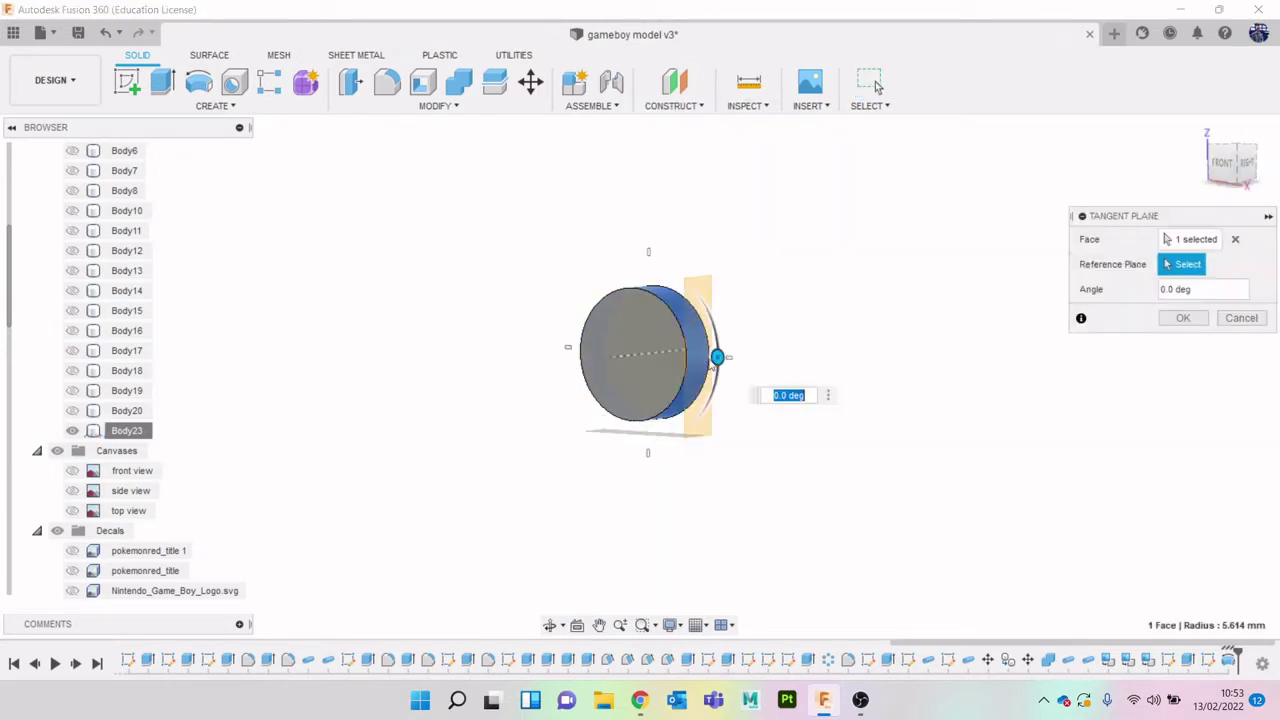
{"action": "left_click", "coordinate": [1168, 318]}
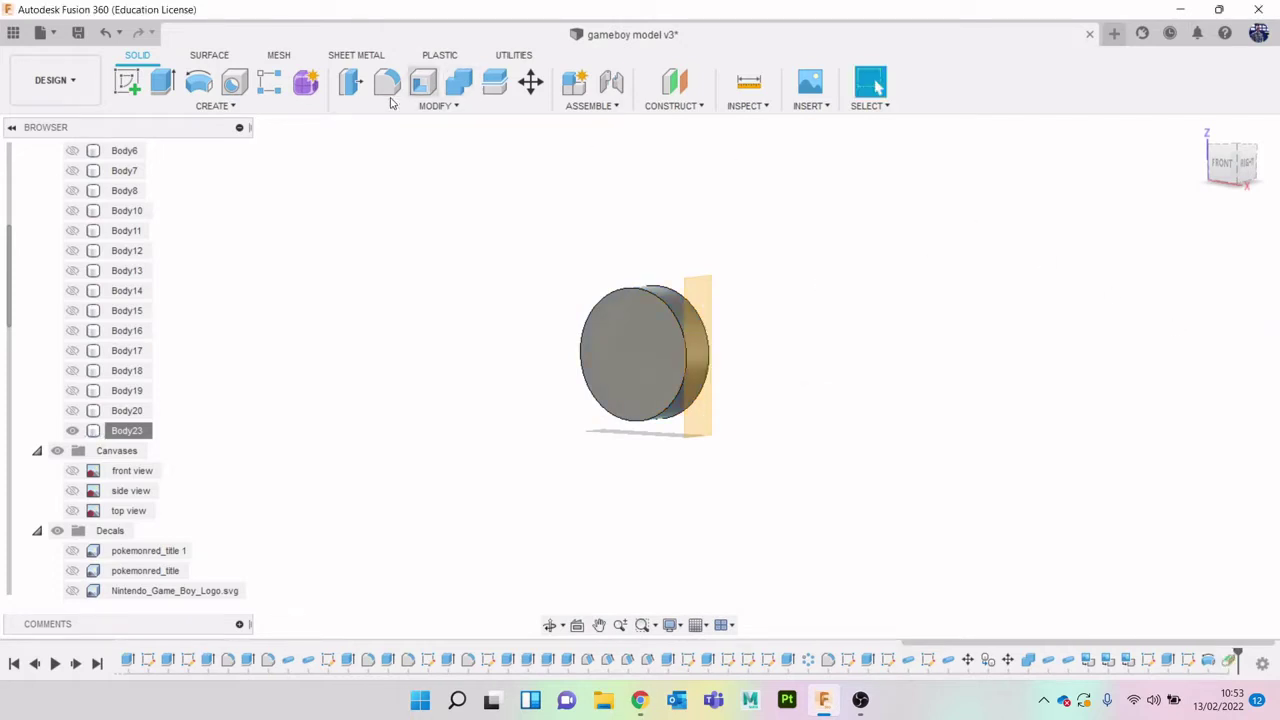
Sketch a center rectangle about 5.1 by 0.9 mm on the tangent plane, spanning the wheel's full thickness at mid-height
{"action": "left_click", "coordinate": [127, 80]}
{"action": "left_click", "coordinate": [715, 298]}
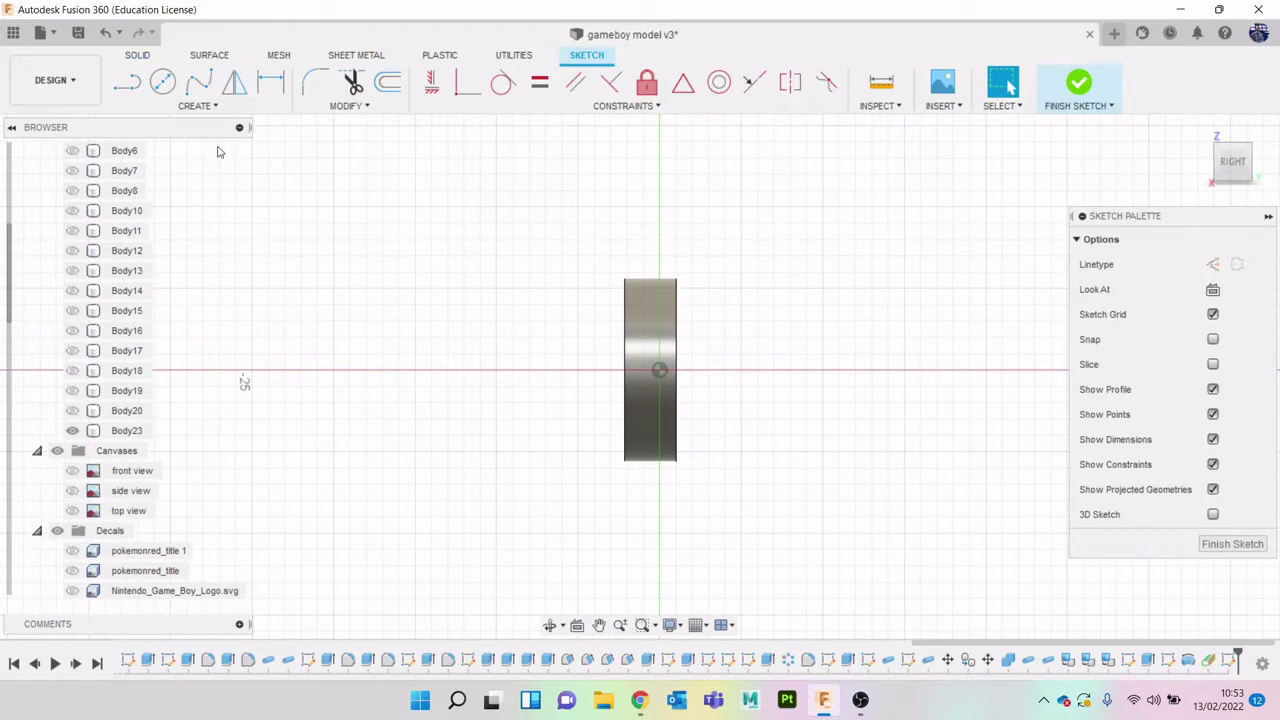
{"action": "key", "text": "r"}
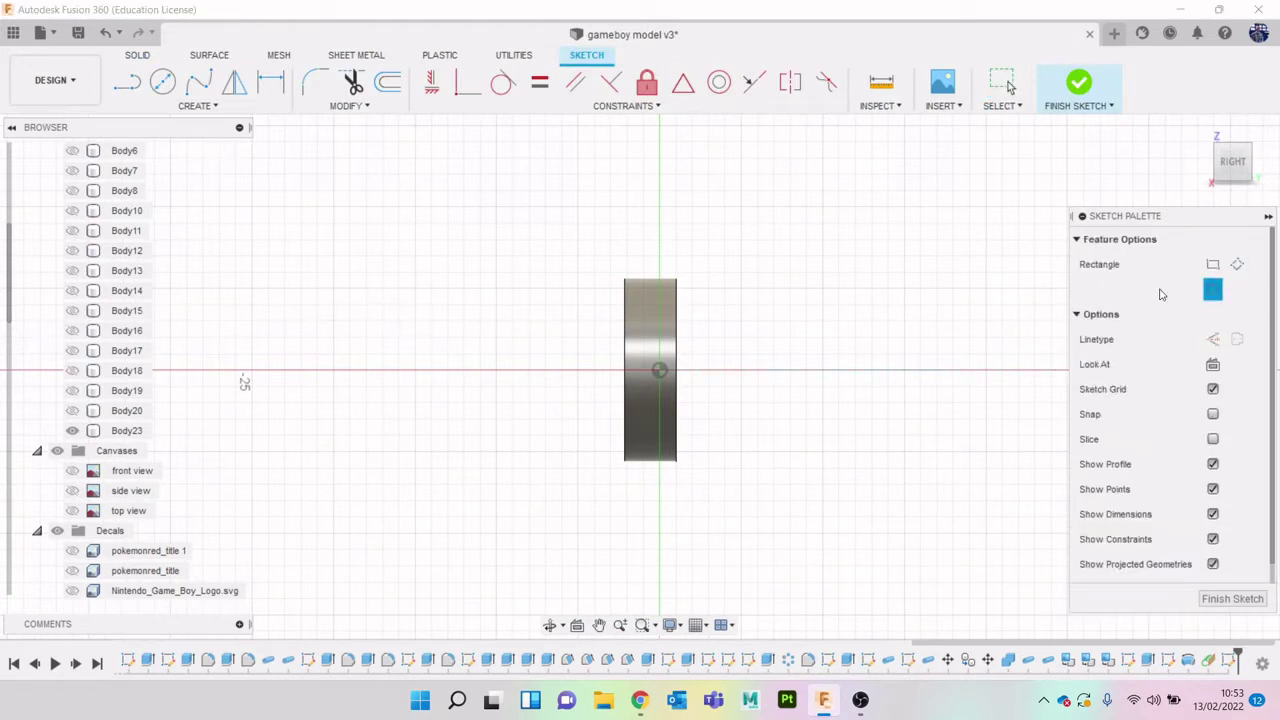
{"action": "scroll", "coordinate": [638, 373], "scroll_direction": "up", "scroll_amount": 2}
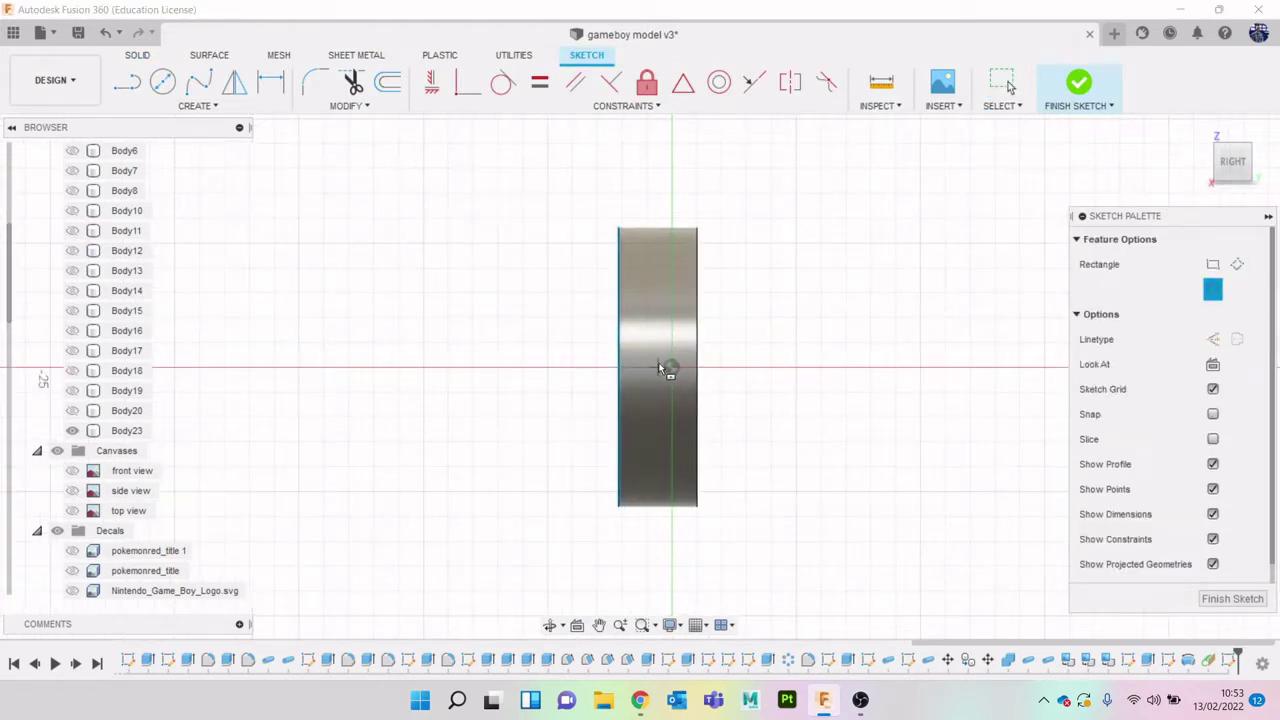
{"action": "left_click", "coordinate": [657, 369]}
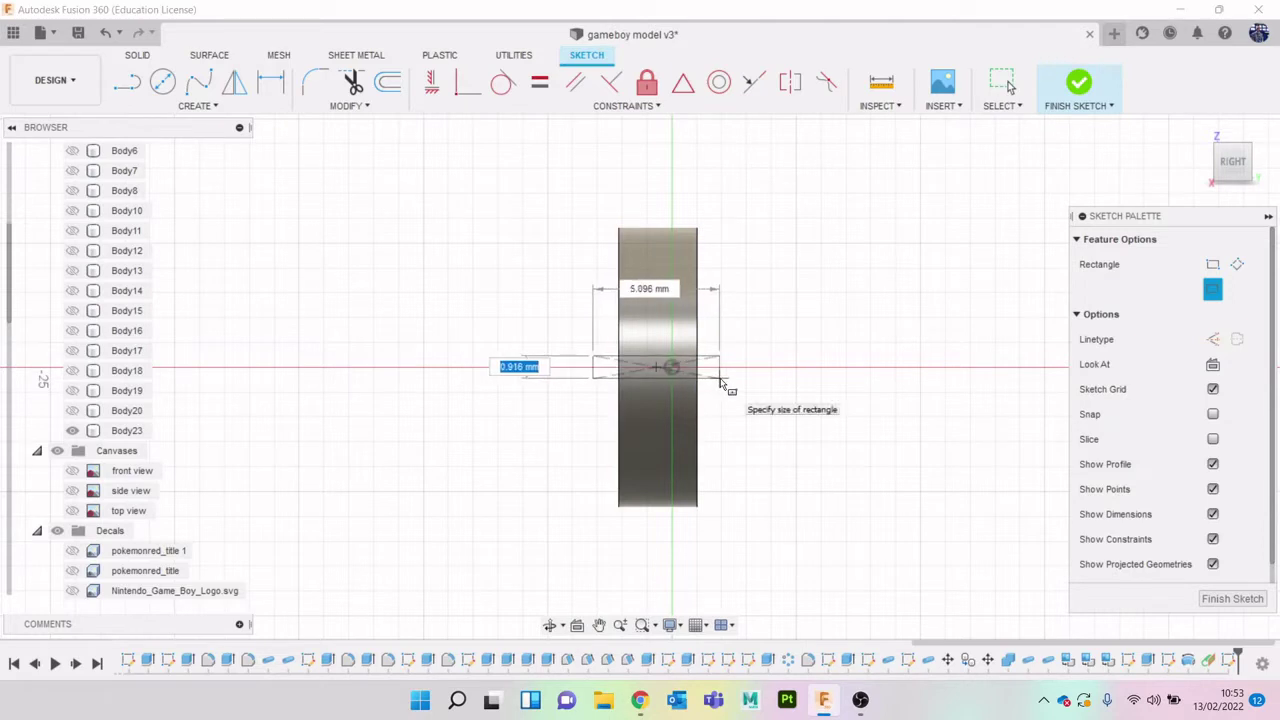
{"action": "left_click", "coordinate": [720, 382]}
Extrude the thin rectangle about 0.2 mm into the wheel's rim as a cut to form a shallow notch
{"action": "key", "text": "e"}
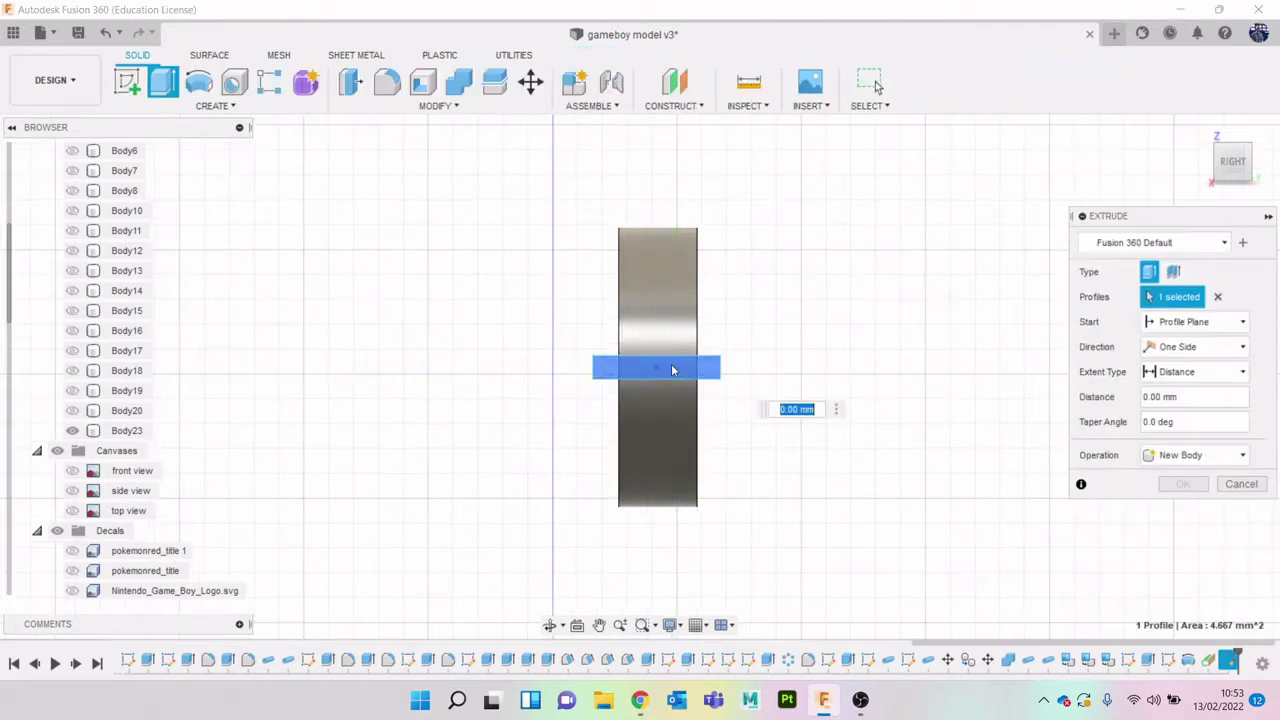
{"action": "left_click", "coordinate": [1233, 173]}
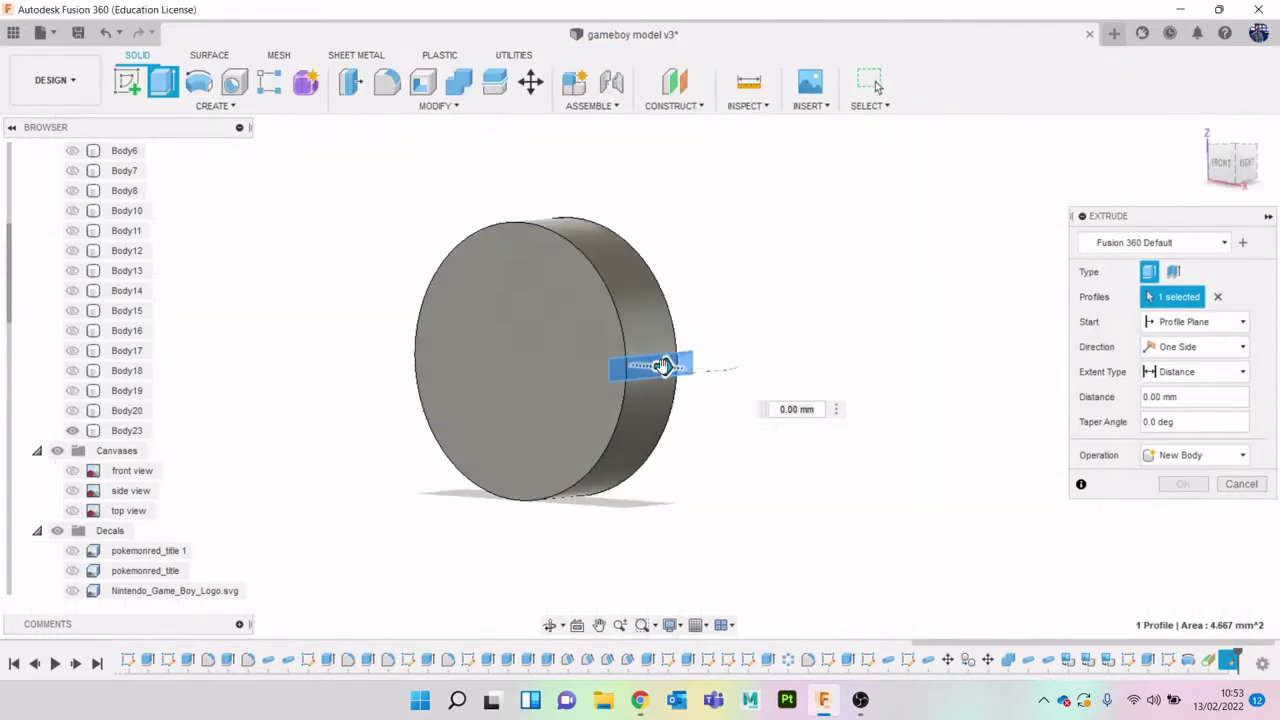
{"action": "left_click_drag", "start_coordinate": [660, 367], "coordinate": [652, 367]}
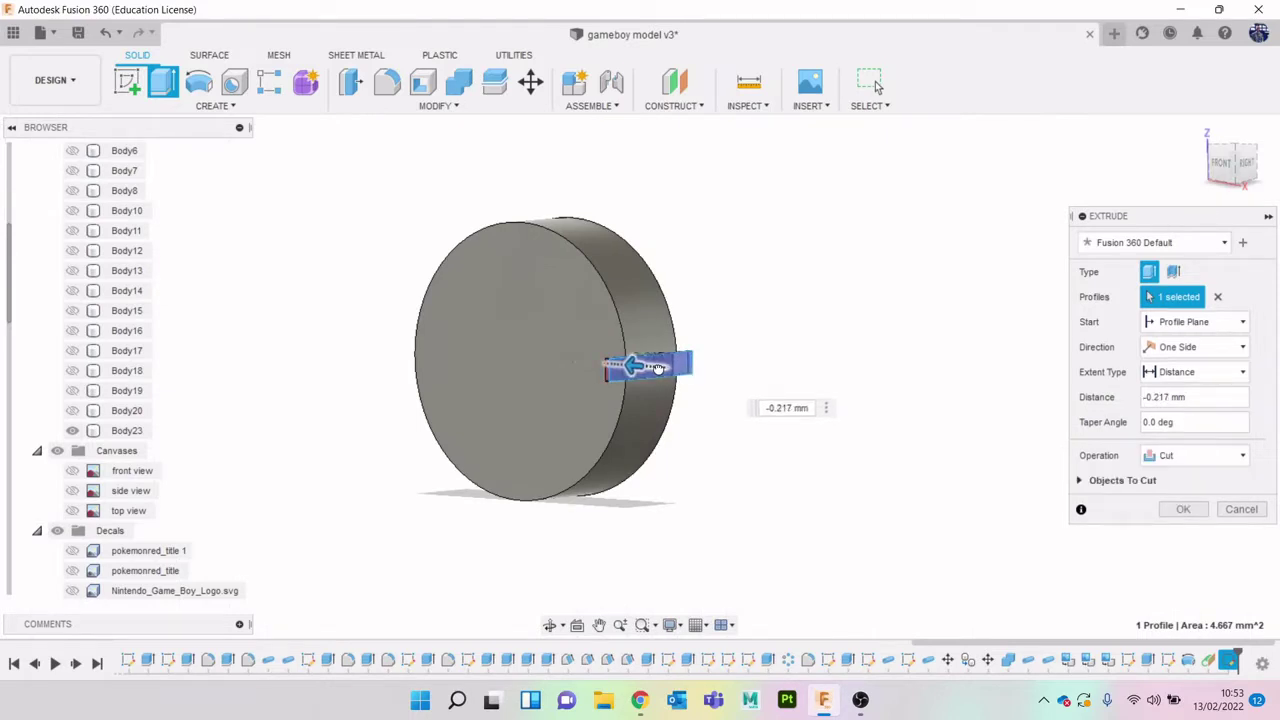
{"action": "left_click", "coordinate": [1180, 510]}
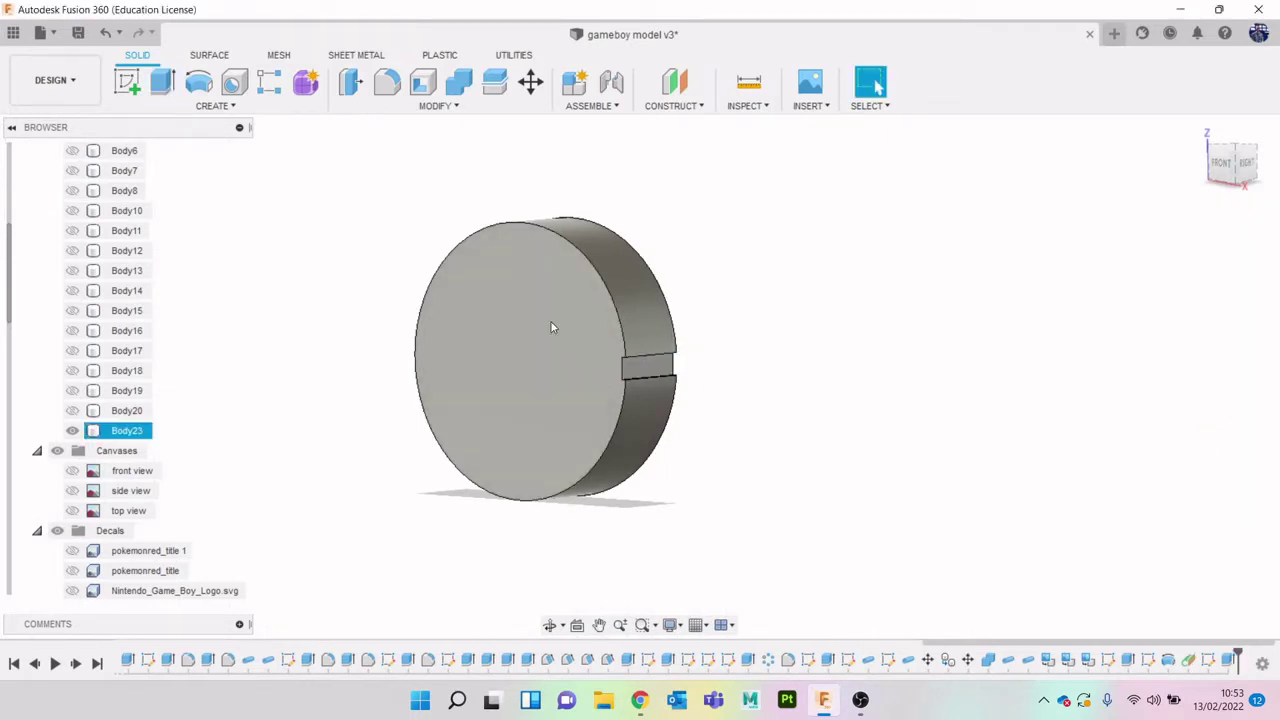
Create a full circular pattern of the notch cut feature around the wheel's circular edge with a quantity of 20
{"action": "left_click", "coordinate": [240, 110]}
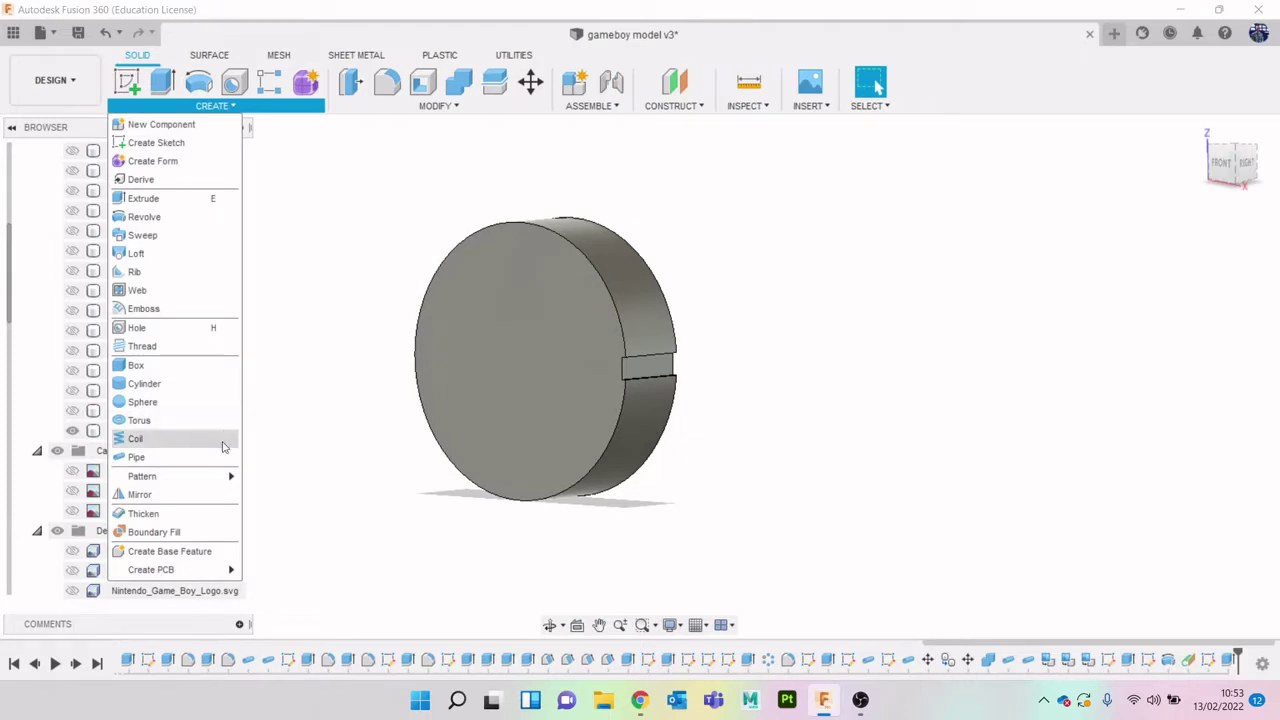
{"action": "mouse_move", "coordinate": [232, 477]}
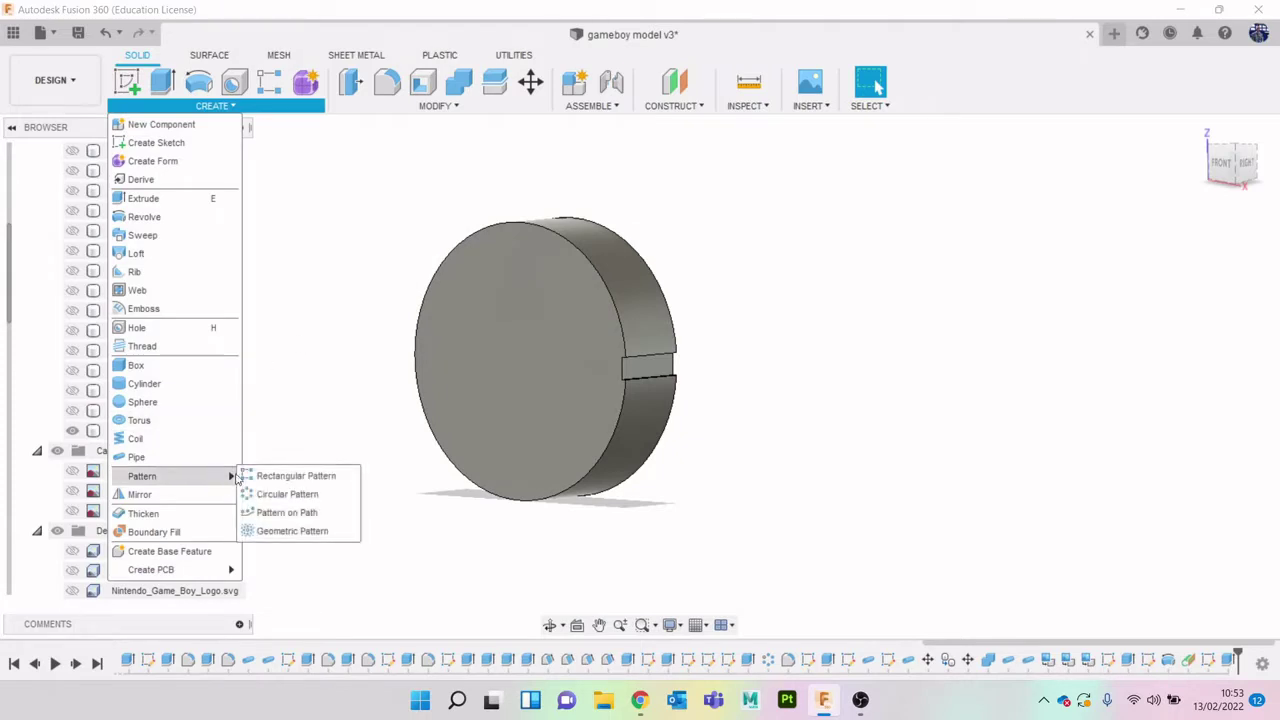
{"action": "left_click", "coordinate": [291, 496]}
{"action": "left_click", "coordinate": [1194, 243]}
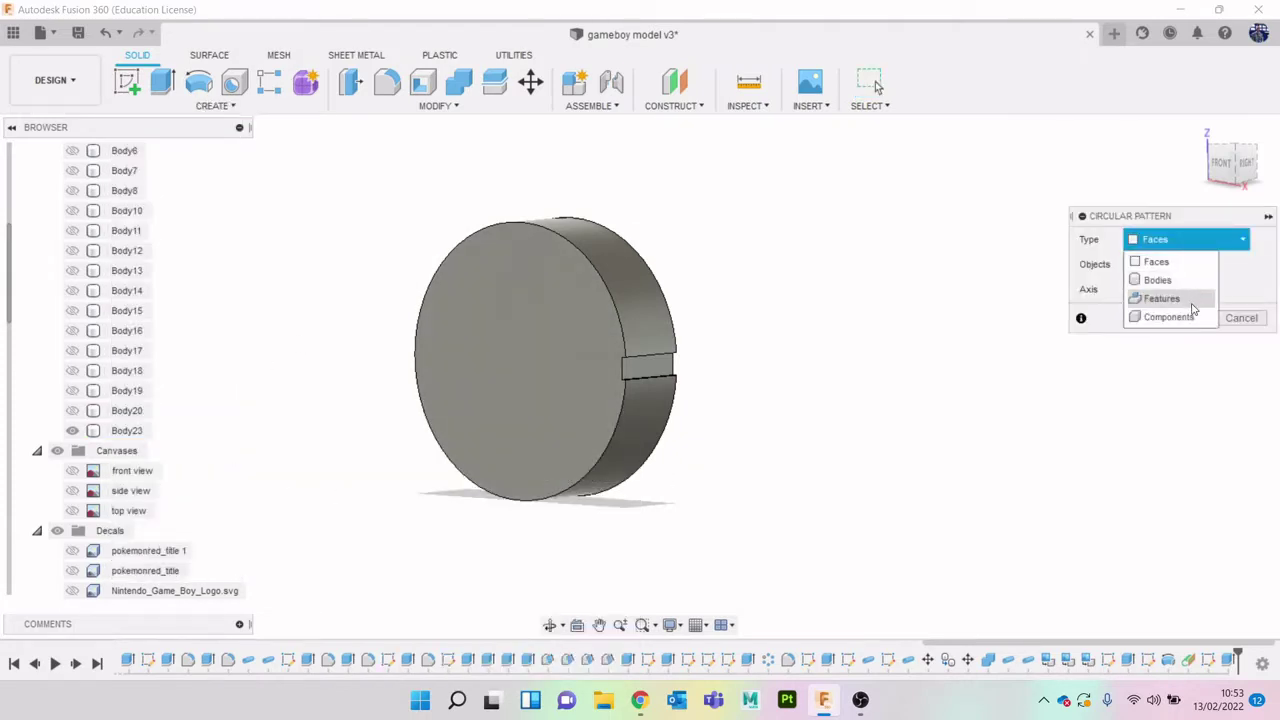
{"action": "left_click", "coordinate": [1192, 305]}
{"action": "left_click", "coordinate": [1230, 662]}
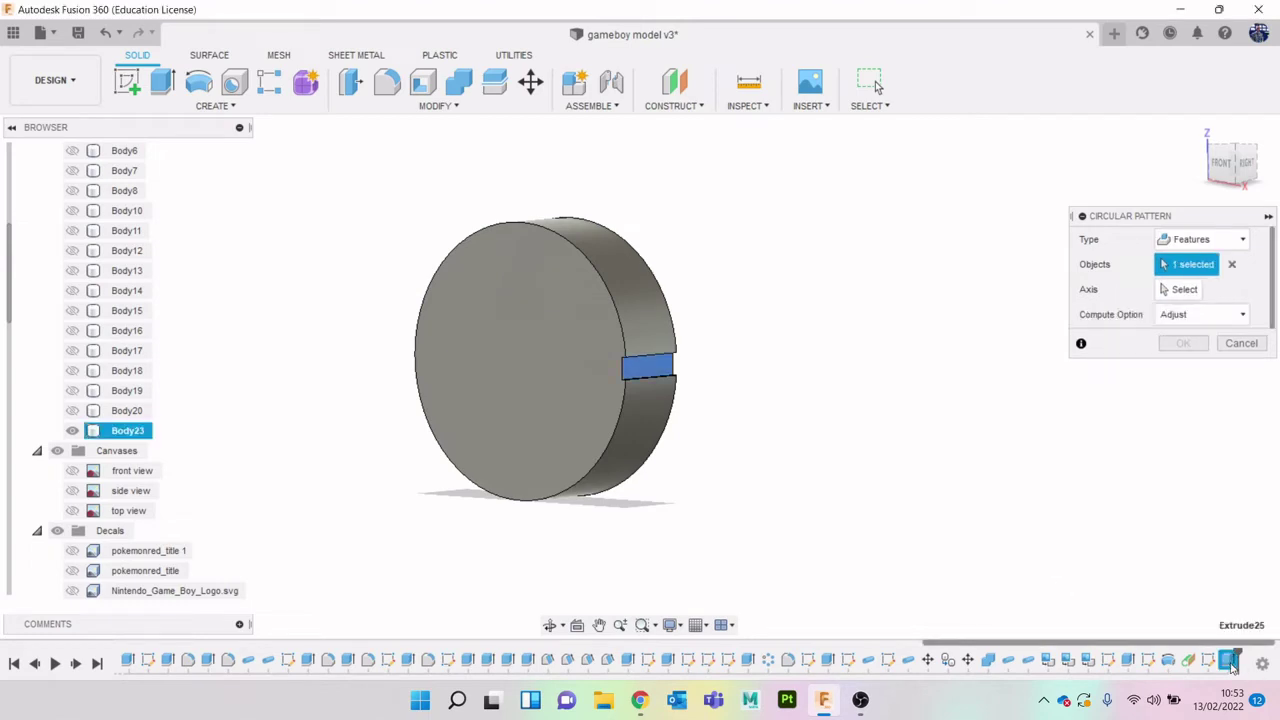
{"action": "left_click", "coordinate": [1181, 289]}
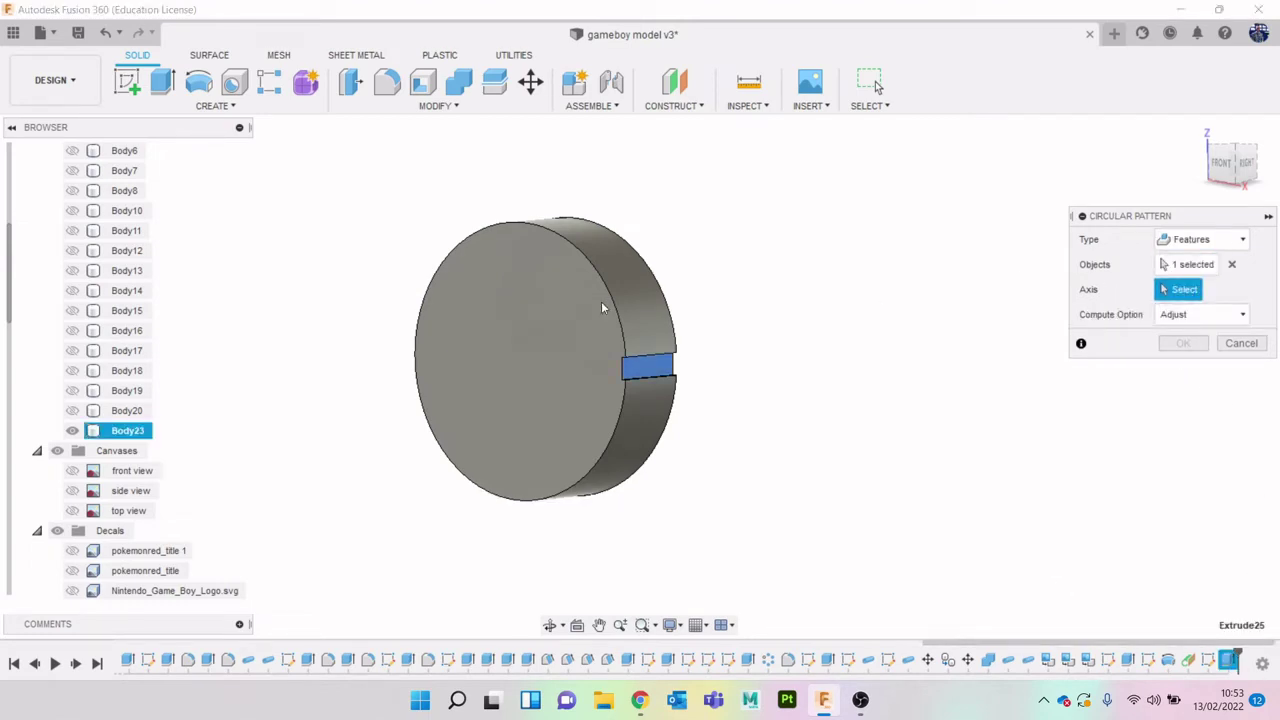
{"action": "left_click", "coordinate": [607, 300]}
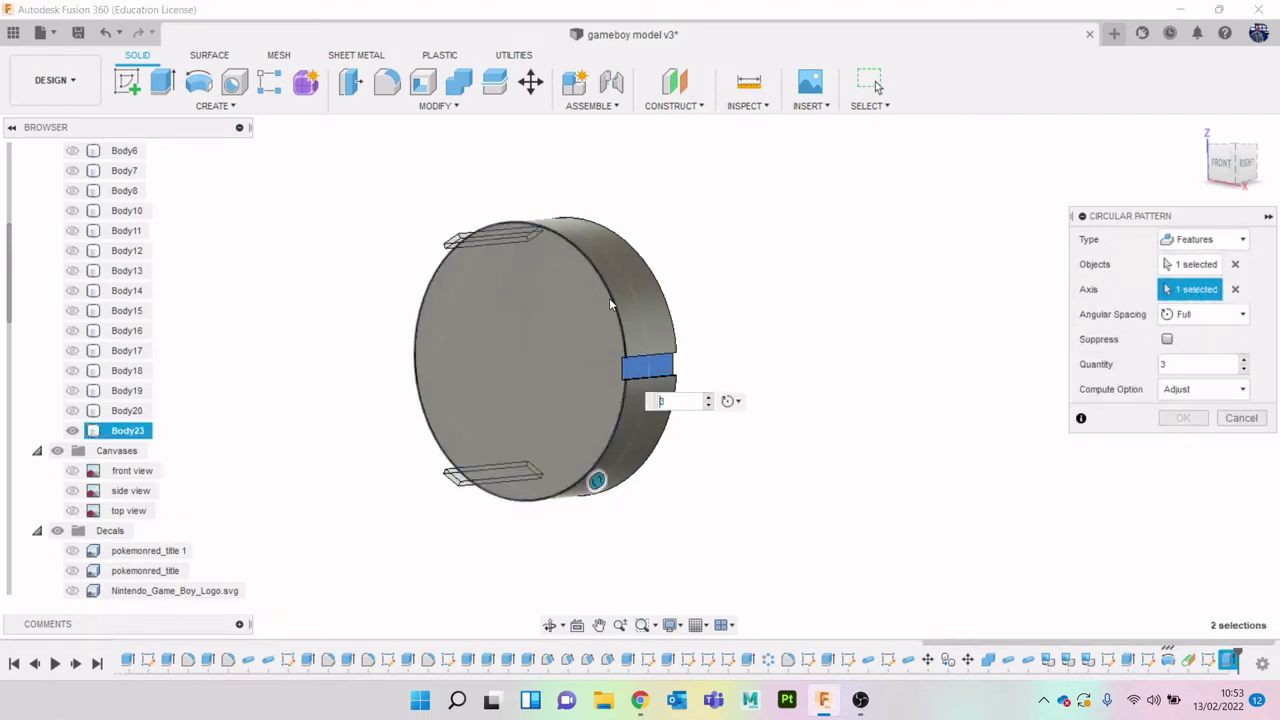
{"action": "left_click", "coordinate": [709, 398]}
{"action": "left_click", "coordinate": [709, 398]}
{"action": "left_click", "coordinate": [709, 398]}
{"action": "left_click", "coordinate": [709, 398]}
{"action": "left_click", "coordinate": [709, 398]}
{"action": "left_click", "coordinate": [709, 398]}
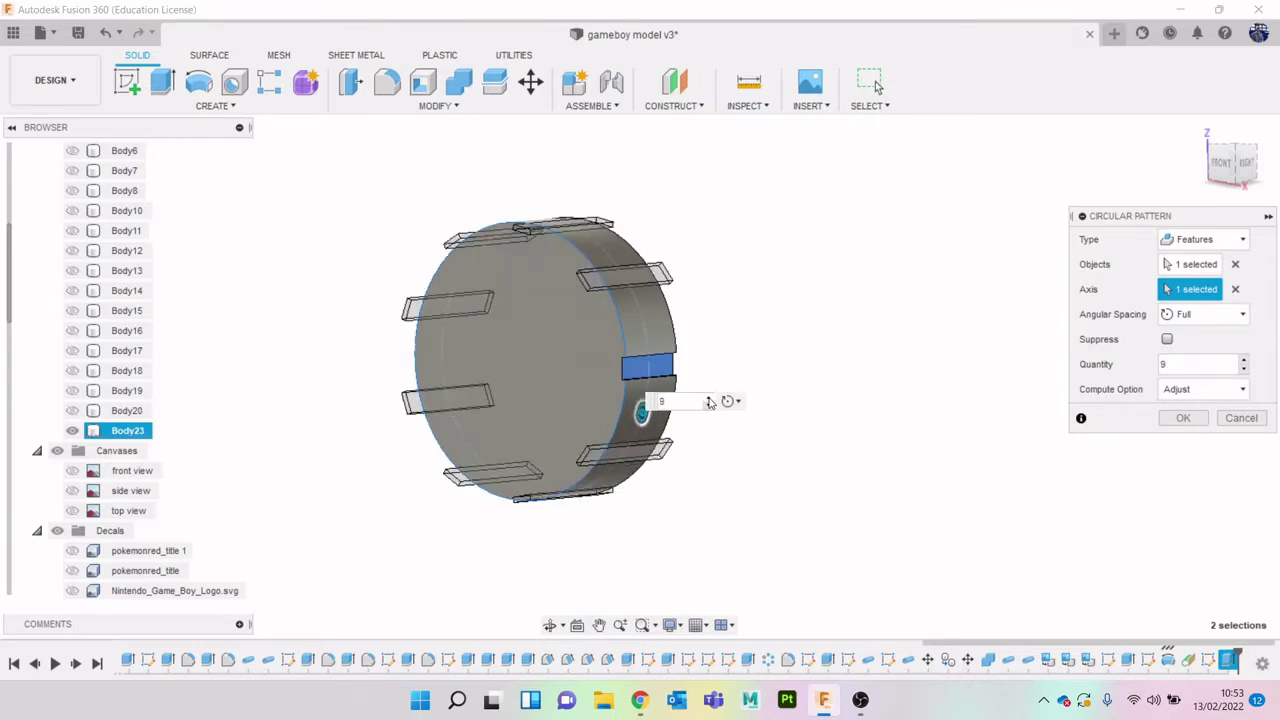
{"action": "left_click", "coordinate": [709, 398]}
{"action": "left_click", "coordinate": [709, 398]}
{"action": "left_click", "coordinate": [709, 398]}
{"action": "left_click", "coordinate": [709, 398]}
{"action": "left_click", "coordinate": [709, 398]}
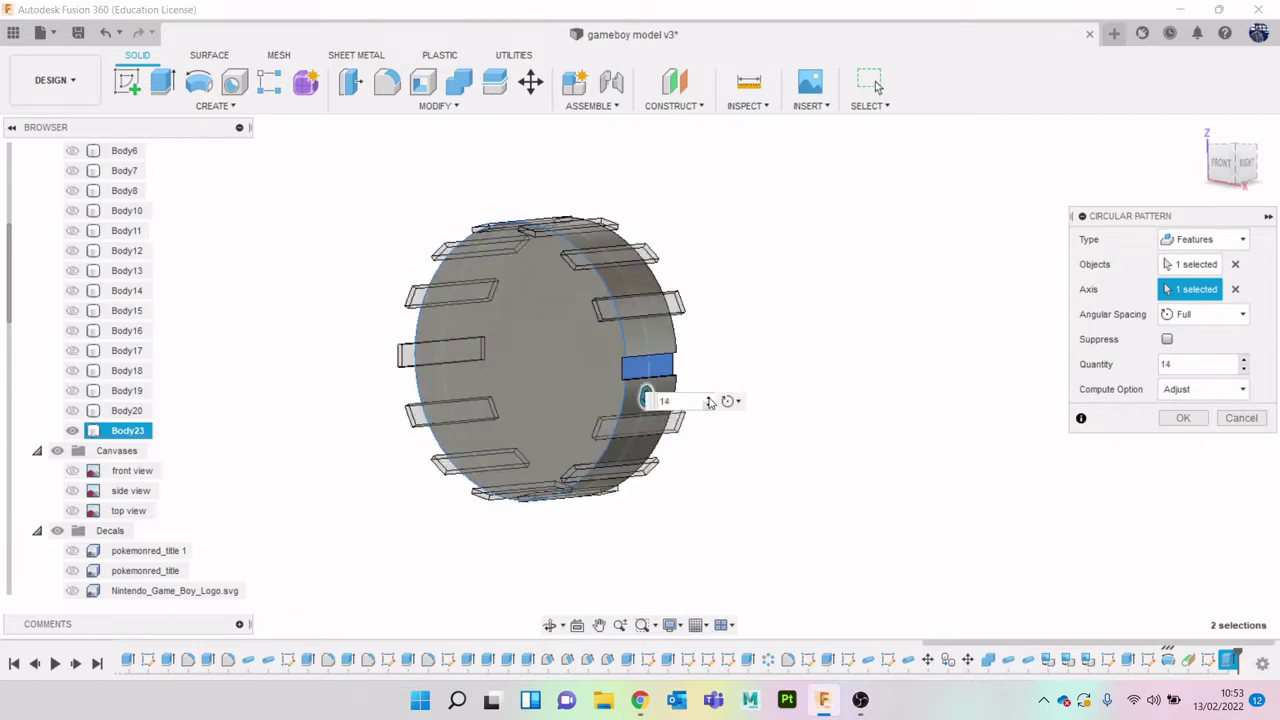
{"action": "left_click", "coordinate": [709, 400]}
{"action": "left_click", "coordinate": [709, 400]}
{"action": "left_click", "coordinate": [709, 400]}
{"action": "left_click", "coordinate": [709, 400]}
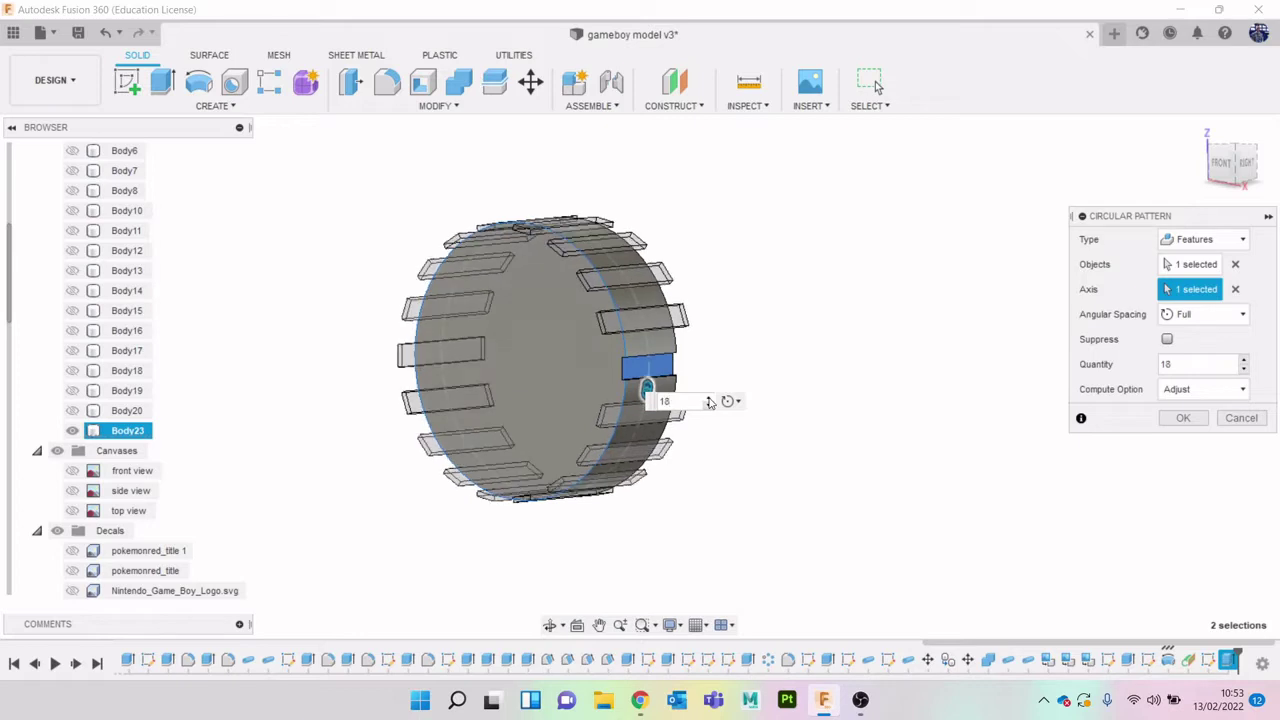
{"action": "left_click", "coordinate": [709, 398]}
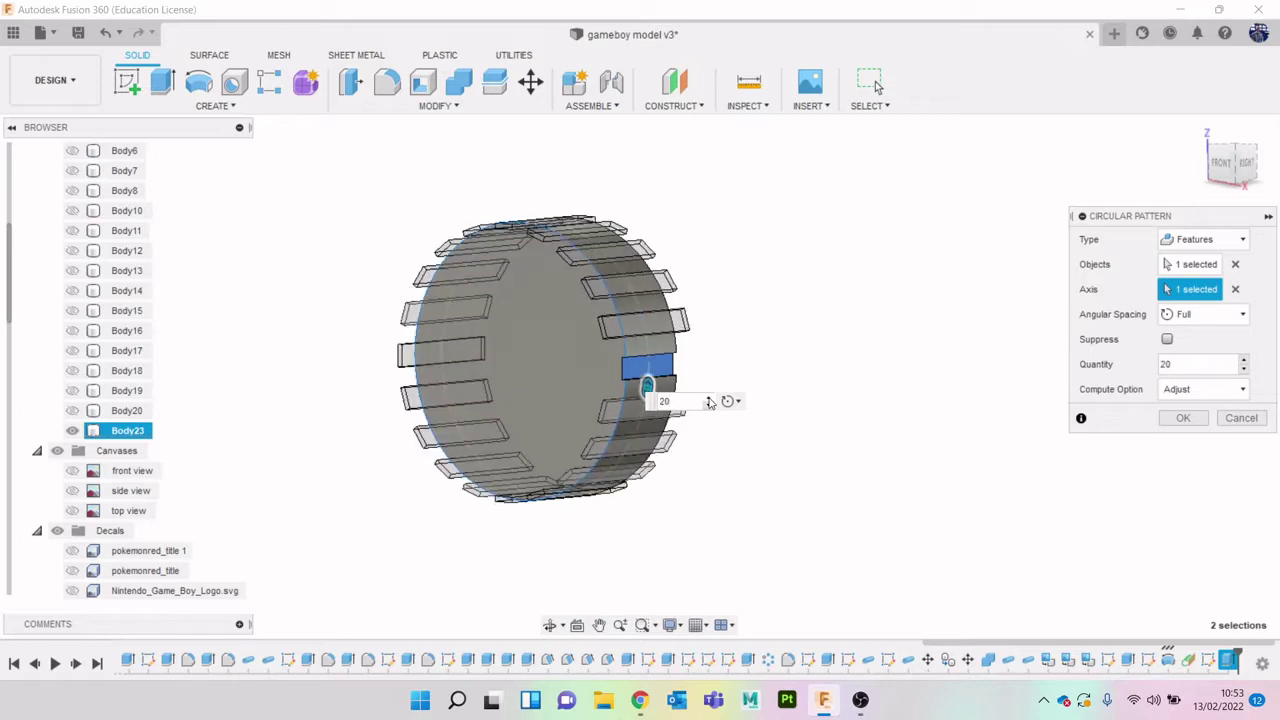
{"action": "left_click", "coordinate": [1181, 419]}
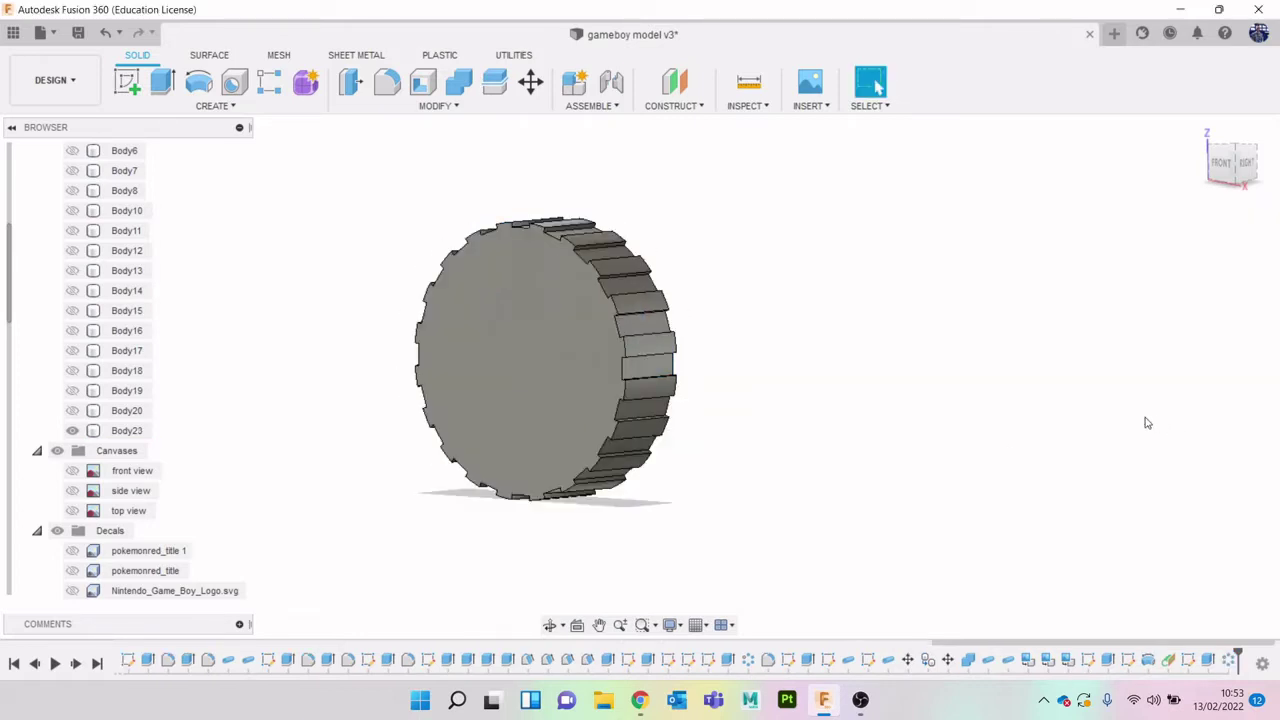
Unisolate the dial wheel body to bring back the rest of the Game Boy model
{"action": "right_click", "coordinate": [127, 430]}
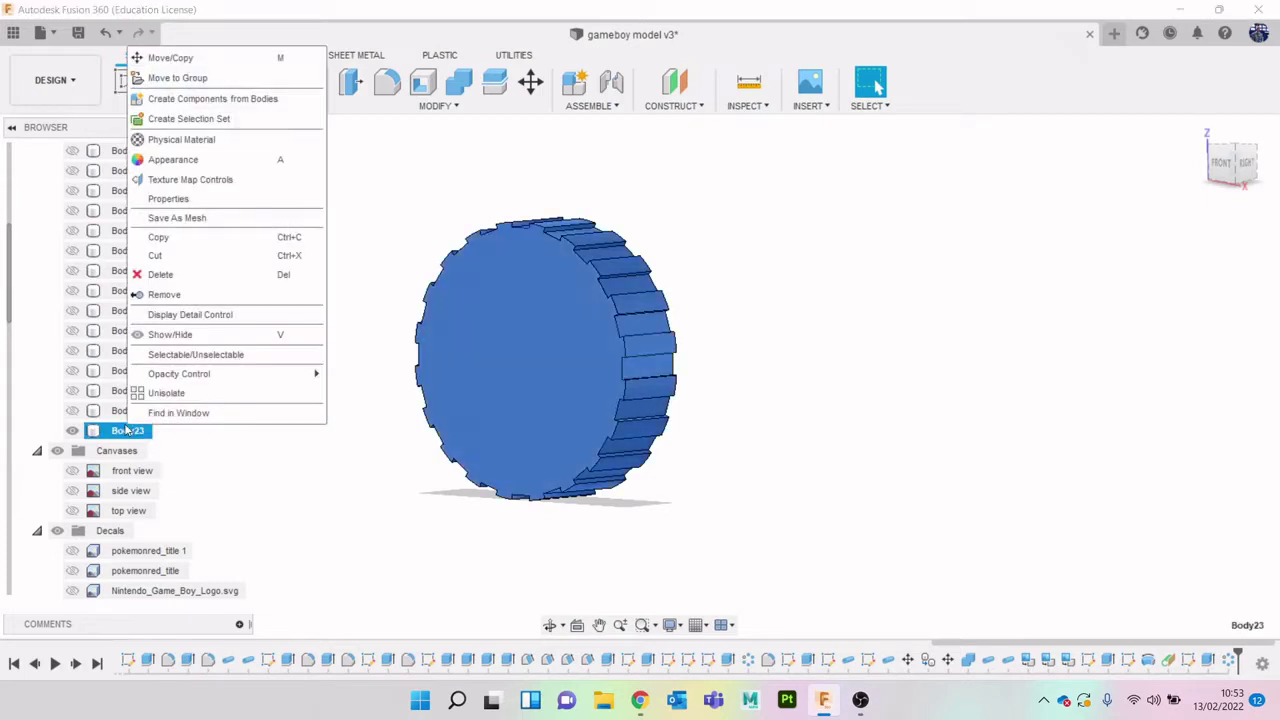
{"action": "mouse_move", "coordinate": [279, 376]}
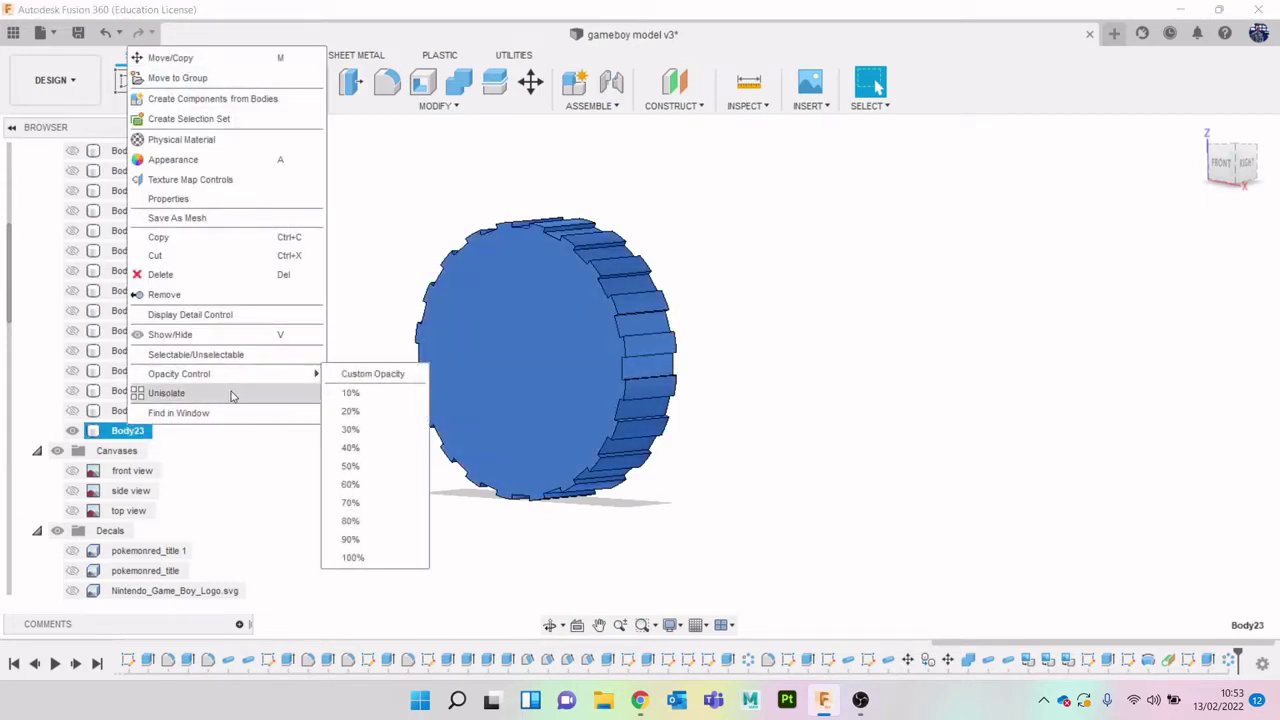
{"action": "left_click", "coordinate": [238, 392]}
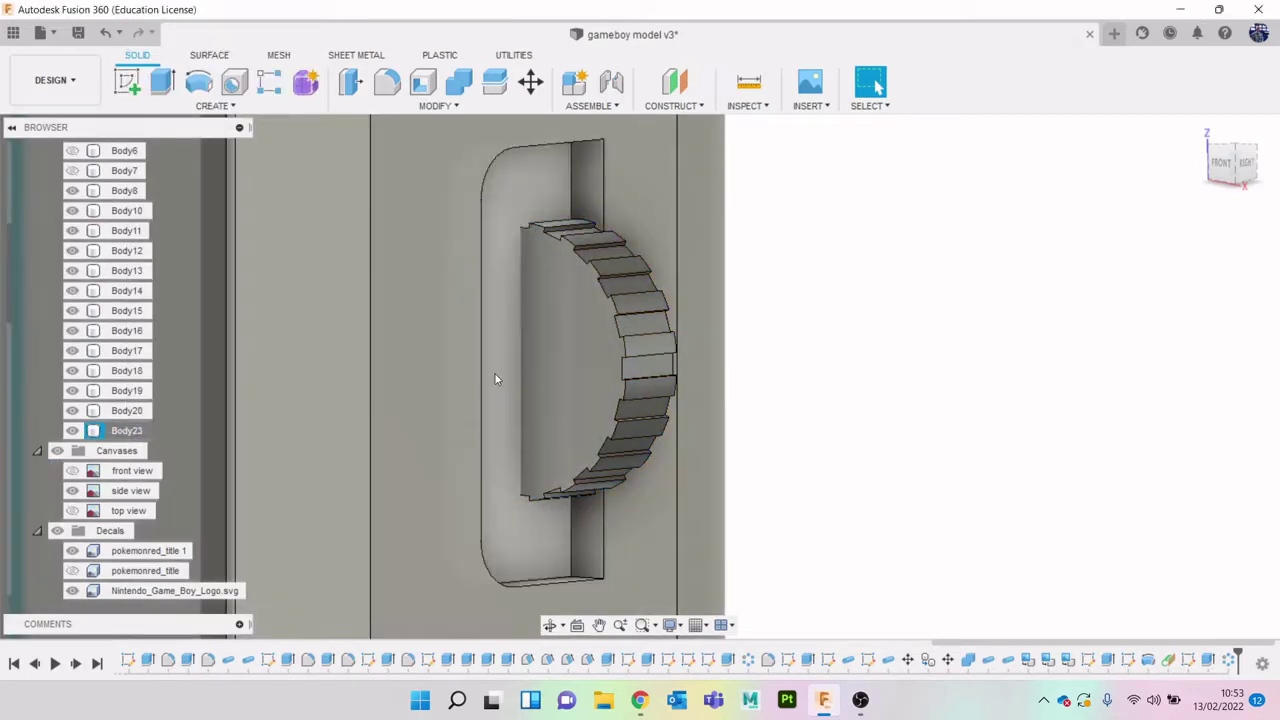
Move the dial wheel body about -2.2 mm along X so that it sits deeper in its recess
{"action": "right_click", "coordinate": [127, 430]}
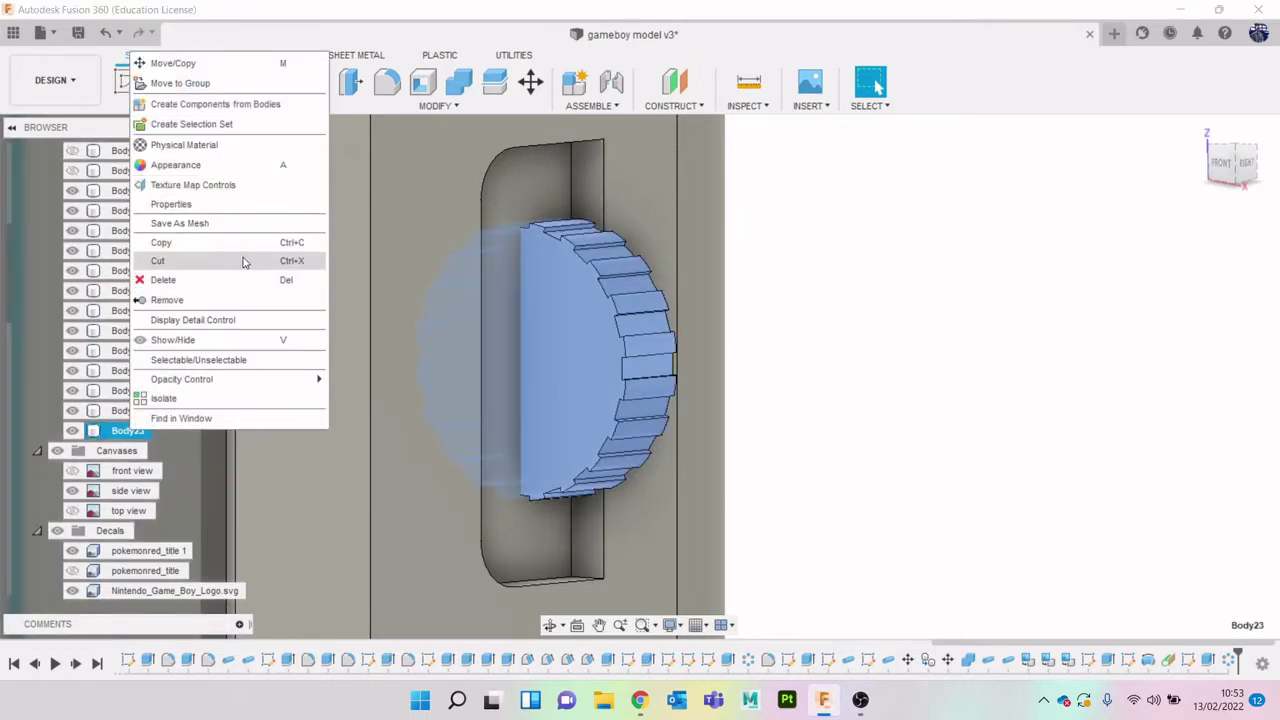
{"action": "left_click", "coordinate": [248, 63]}
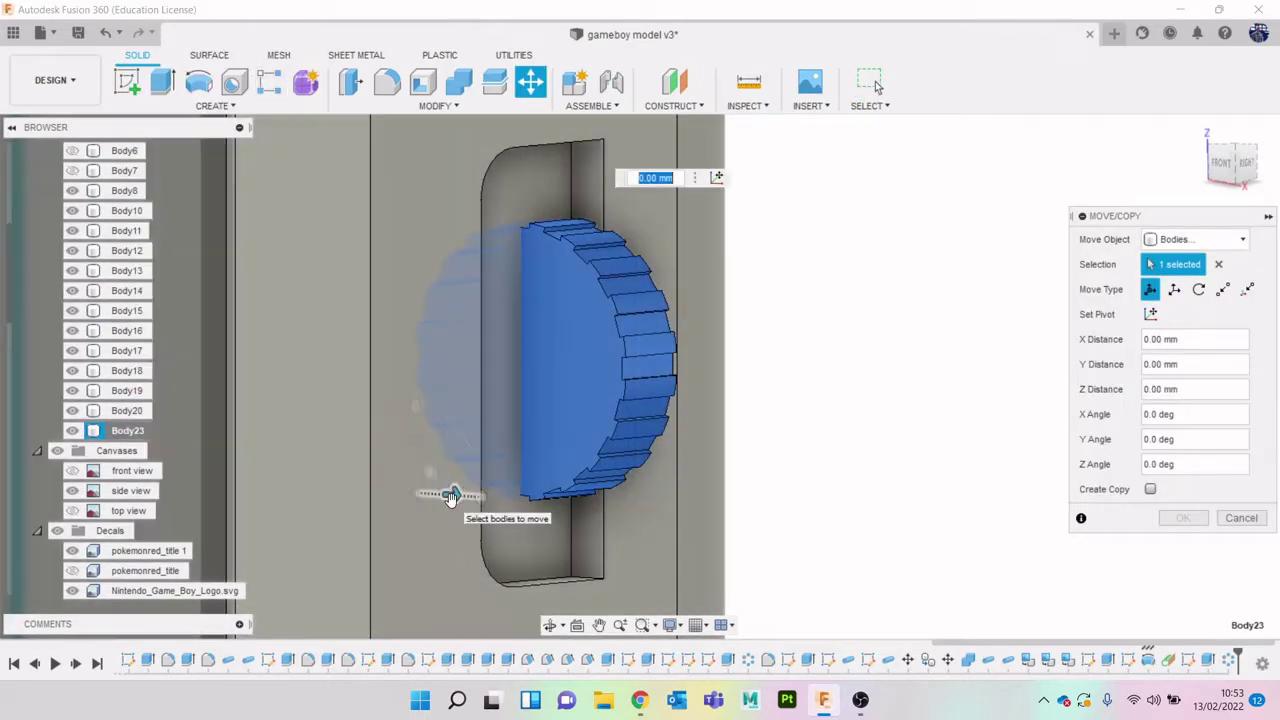
{"action": "left_click", "coordinate": [450, 495]}
{"action": "left_click_drag", "start_coordinate": [445, 497], "coordinate": [420, 492]}
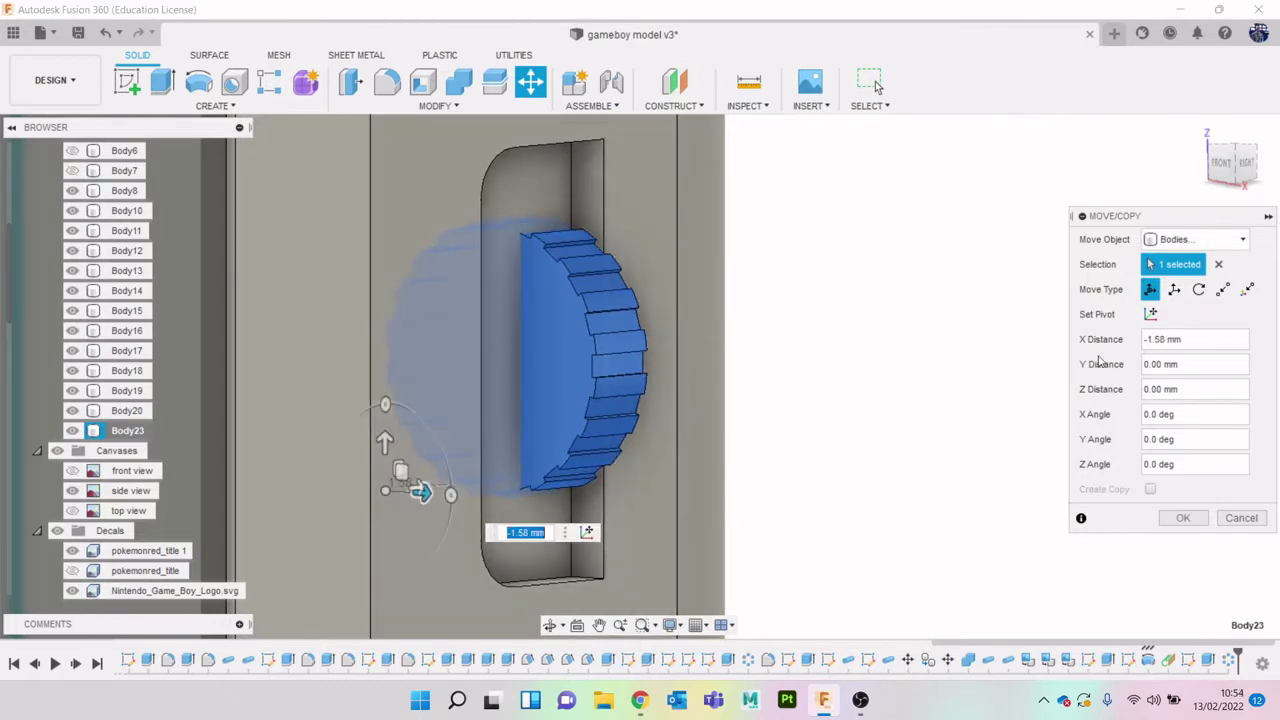
{"action": "left_click", "coordinate": [1221, 162]}
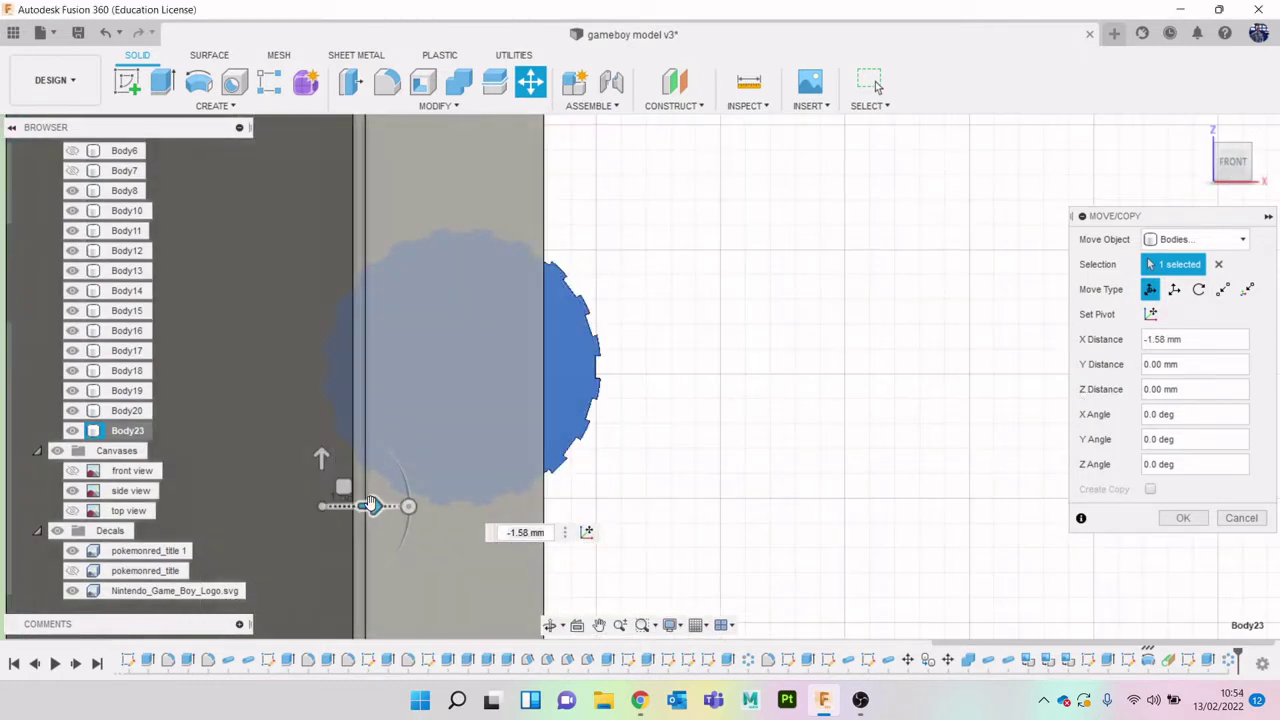
{"action": "left_click_drag", "start_coordinate": [370, 506], "coordinate": [349, 506]}
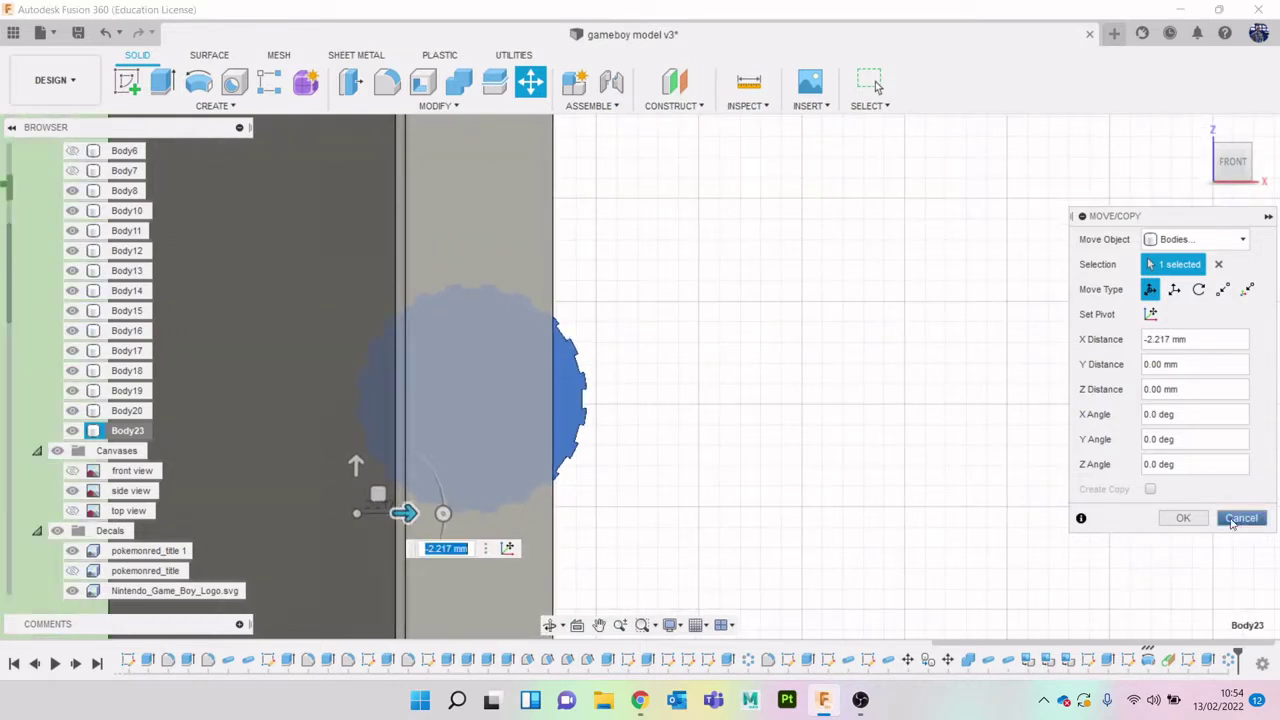
{"action": "left_click", "coordinate": [1240, 518]}
Combine as a cut with the Game Boy shell as target and the dial wheel as tool body, keeping the tool
{"action": "mouse_move", "coordinate": [638, 375]}
{"action": "middle_mouse_down", "text": "shift"}
{"action": "mouse_move", "coordinate": [520, 380]}
{"action": "mouse_move", "coordinate": [497, 471]}
{"action": "middle_mouse_up", "text": "shift"}
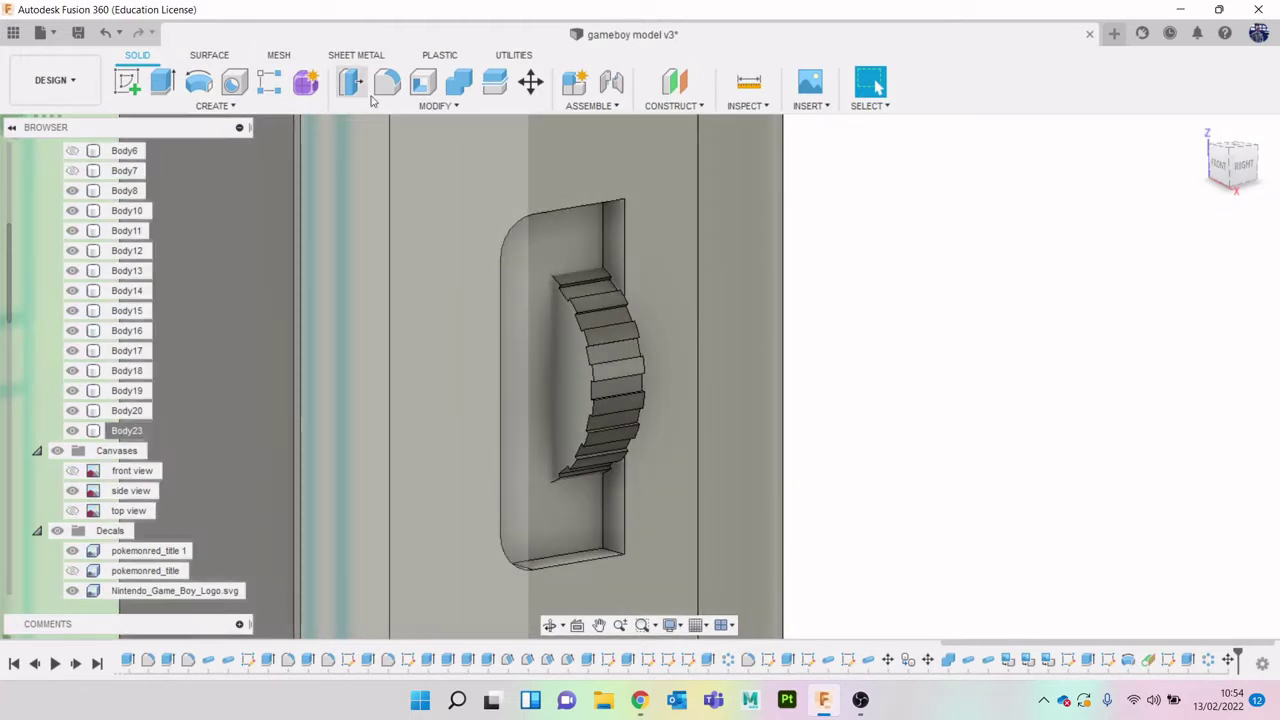
{"action": "left_click", "coordinate": [450, 87]}
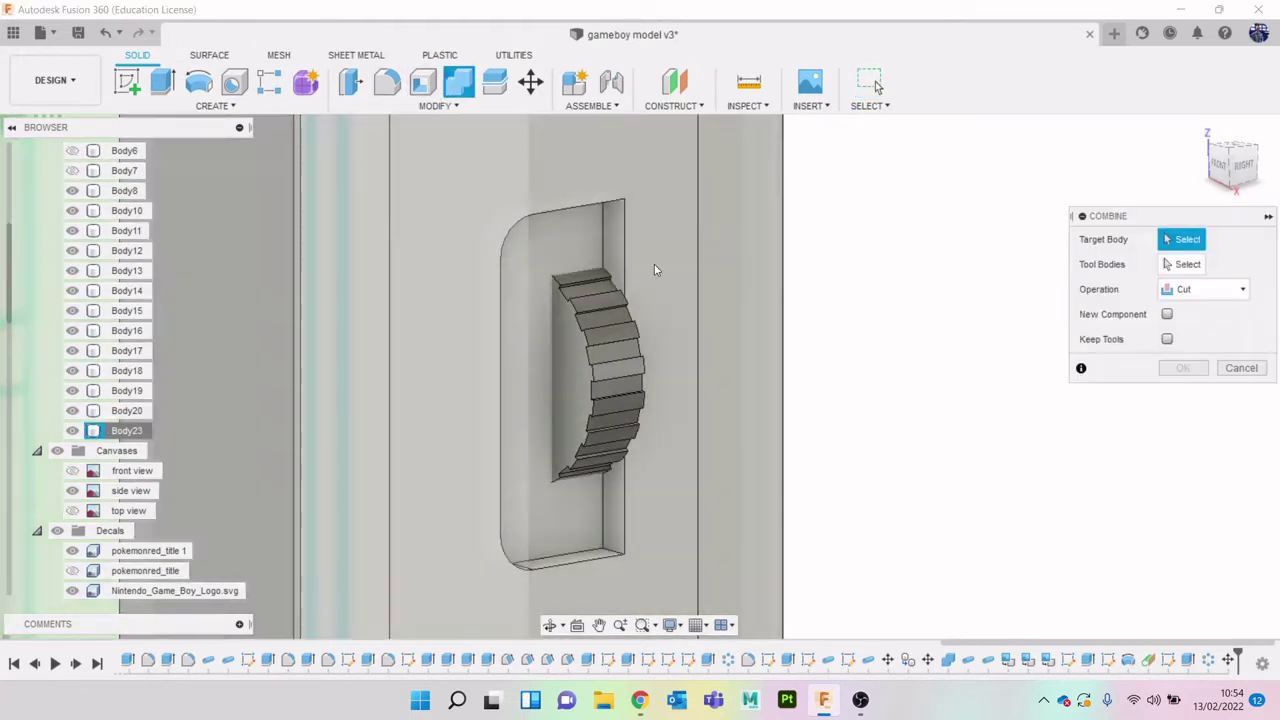
{"action": "left_click", "coordinate": [577, 235]}
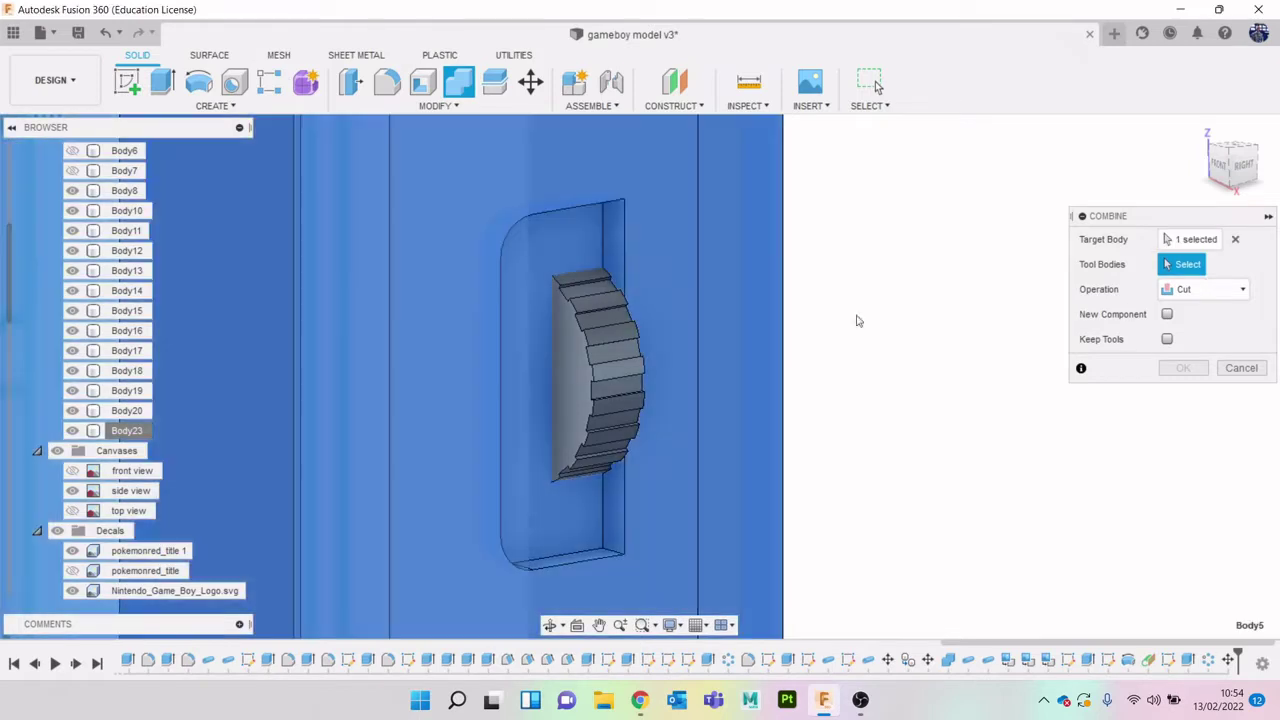
{"action": "left_click", "coordinate": [643, 380]}
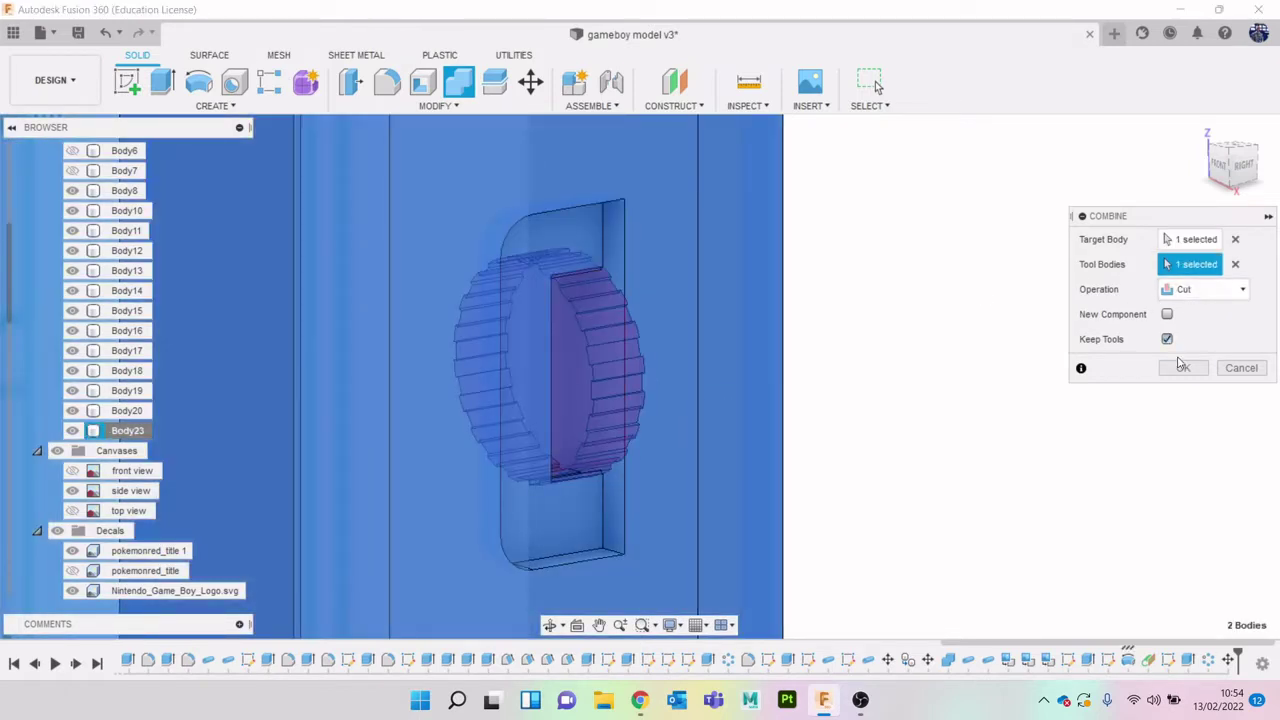
{"action": "left_click", "coordinate": [1181, 367]}
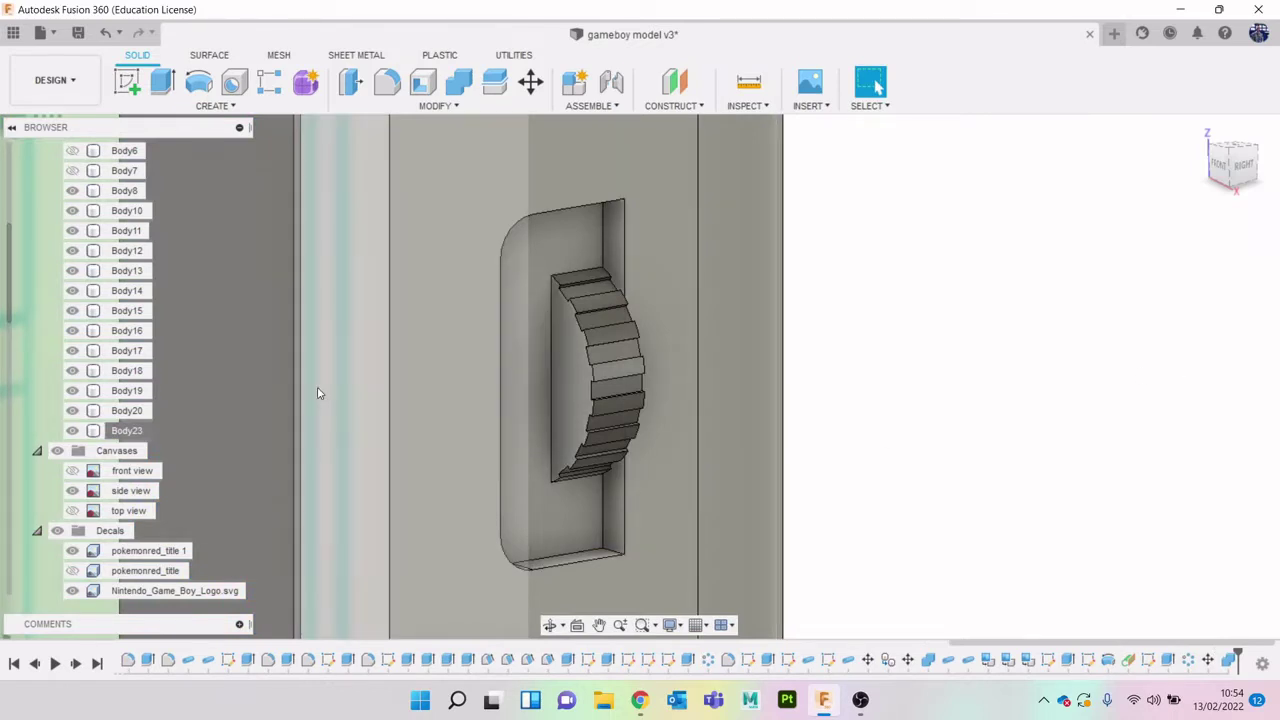
Hide the dial wheel and fillet the three outer edges of its slot with a radius of about 0.43 mm
{"action": "left_click", "coordinate": [73, 431]}
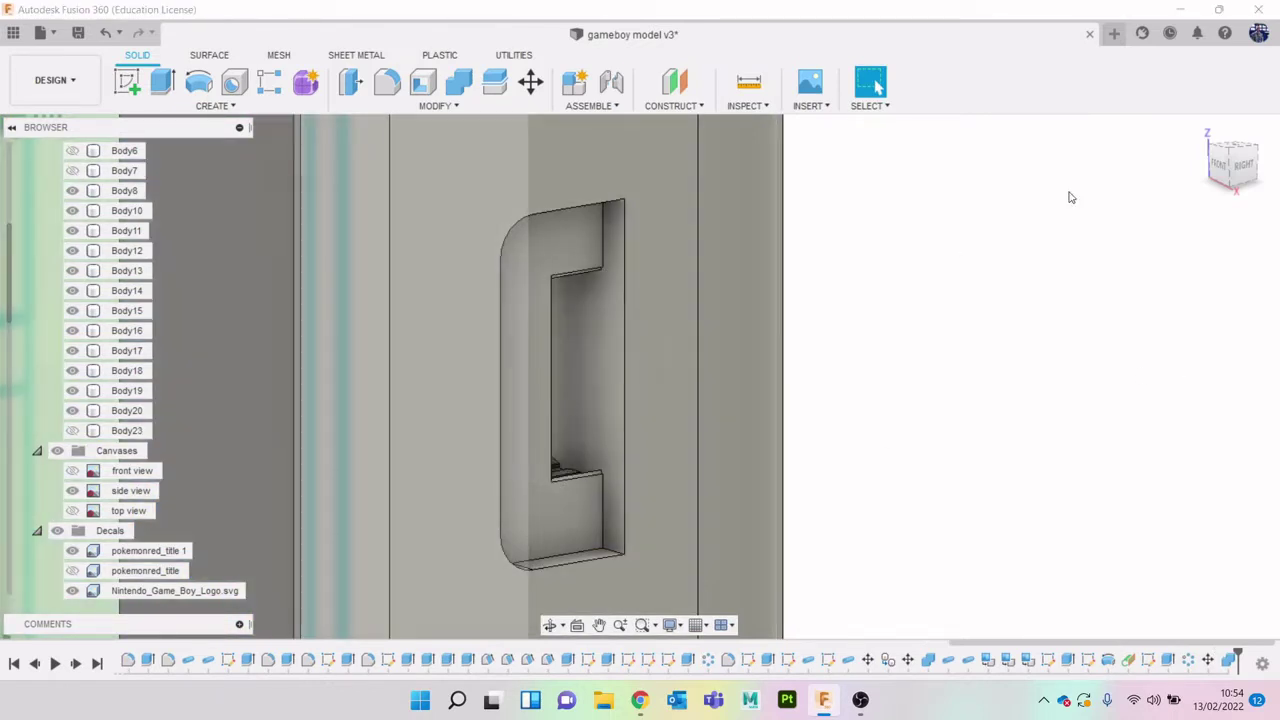
{"action": "left_click", "coordinate": [1212, 170]}
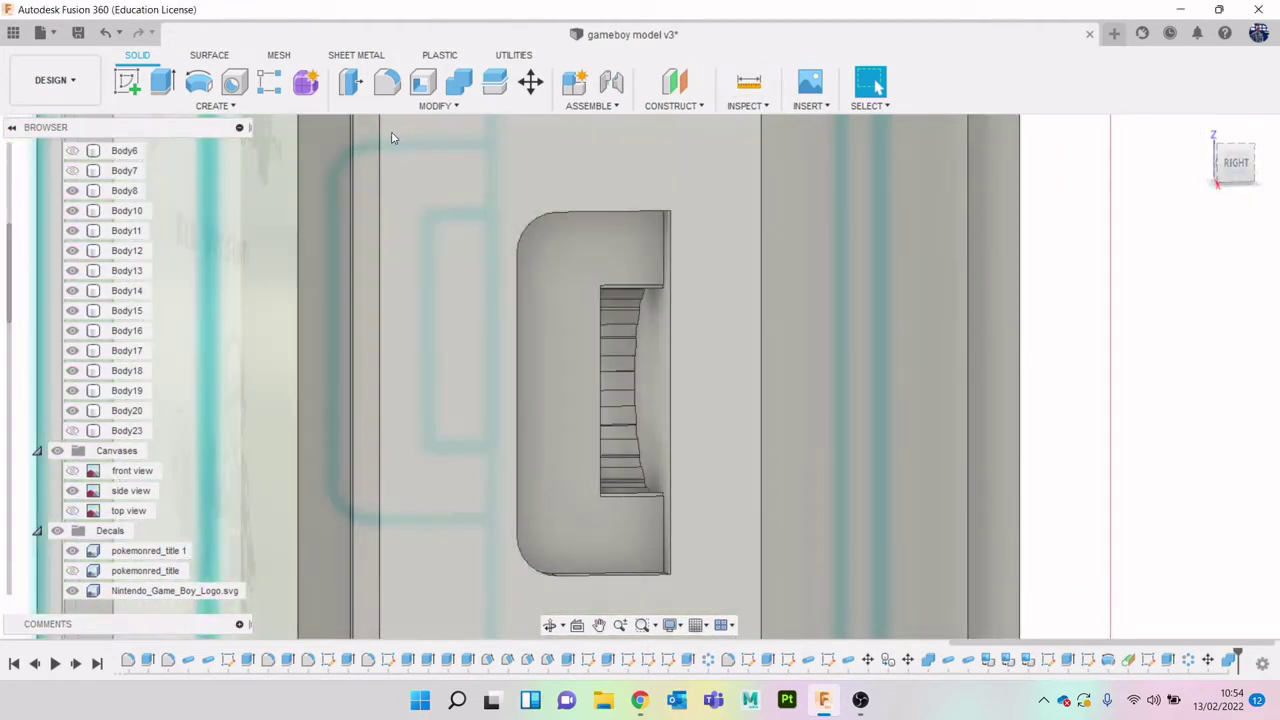
{"action": "key", "text": "f"}
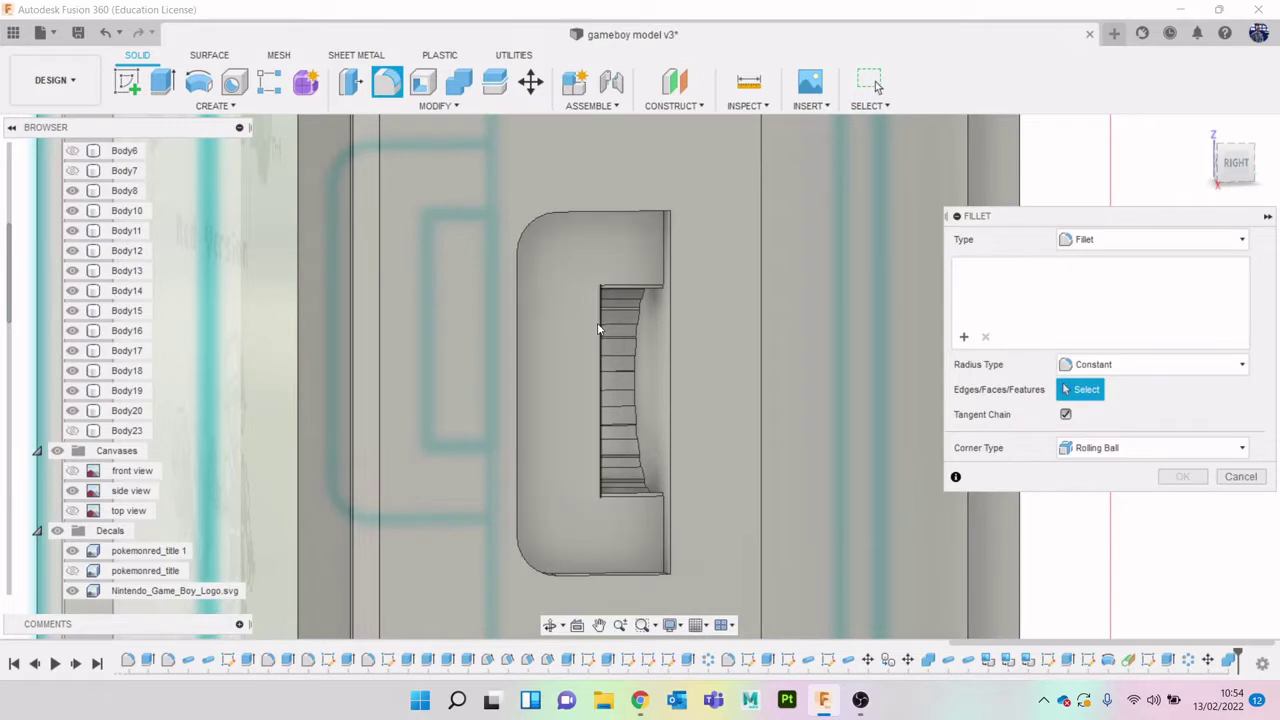
{"action": "left_click", "coordinate": [601, 320]}
{"action": "scroll", "coordinate": [626, 300], "scroll_direction": "up", "scroll_amount": 1}
{"action": "left_click", "coordinate": [619, 288]}
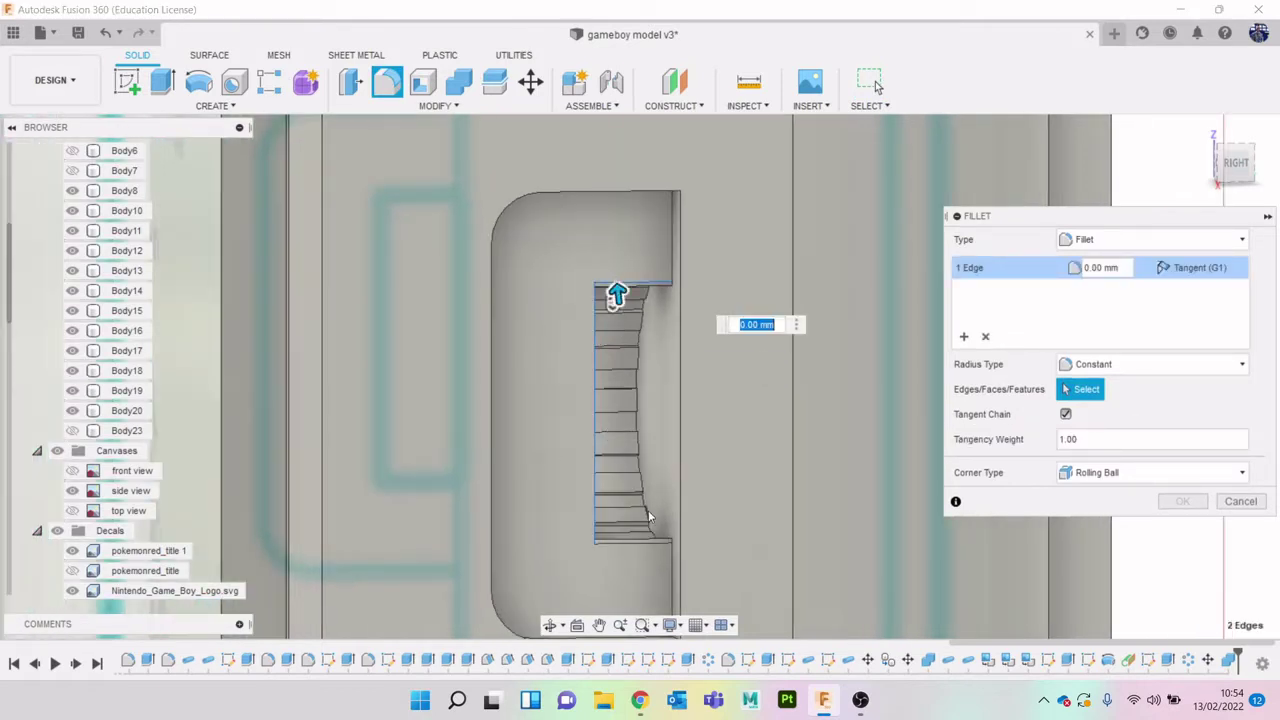
{"action": "left_click", "coordinate": [640, 545]}
{"action": "left_click_drag", "start_coordinate": [640, 523], "coordinate": [640, 540]}
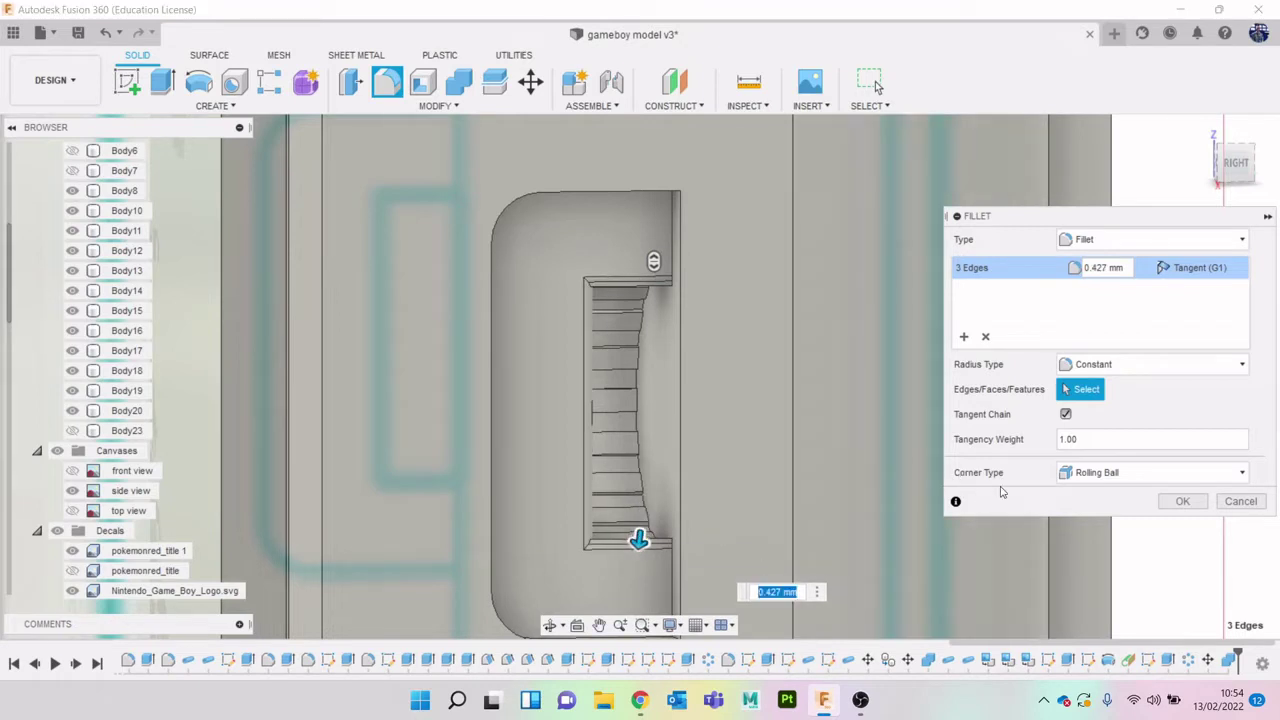
{"action": "left_click", "coordinate": [1180, 502]}
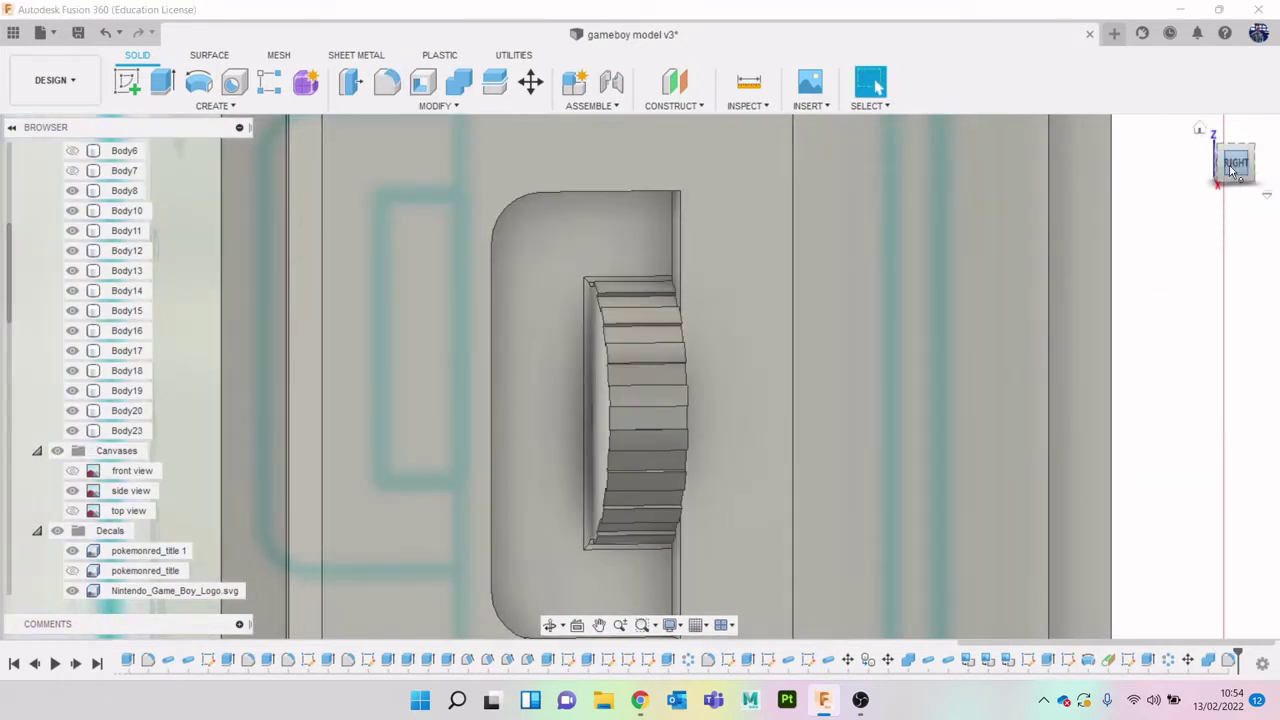
Inspect the dial wheel in its recess and compare it with the reference Game Boy photo in Chrome
{"action": "left_click_drag", "start_coordinate": [1236, 168], "coordinate": [1279, 169]}
{"action": "scroll", "coordinate": [678, 347], "scroll_direction": "up", "scroll_amount": 2}
{"action": "scroll", "coordinate": [678, 344], "scroll_direction": "down", "scroll_amount": 3}
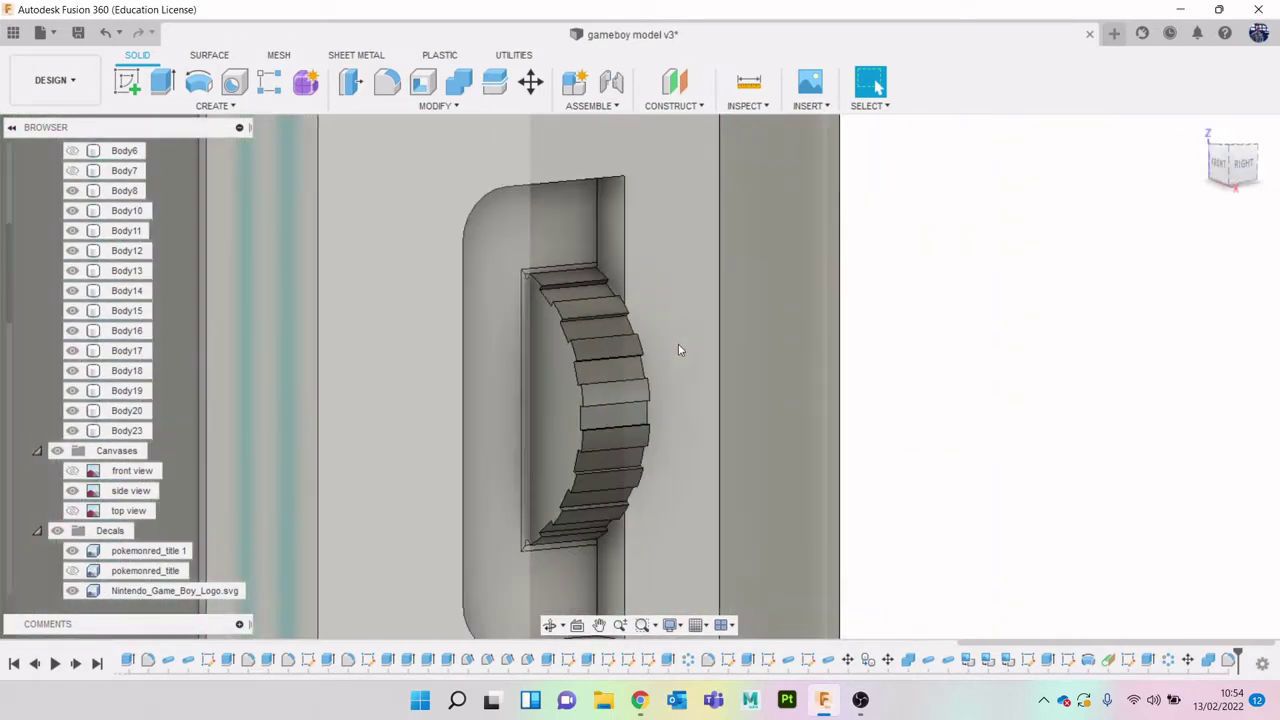
{"action": "left_click", "coordinate": [640, 702]}
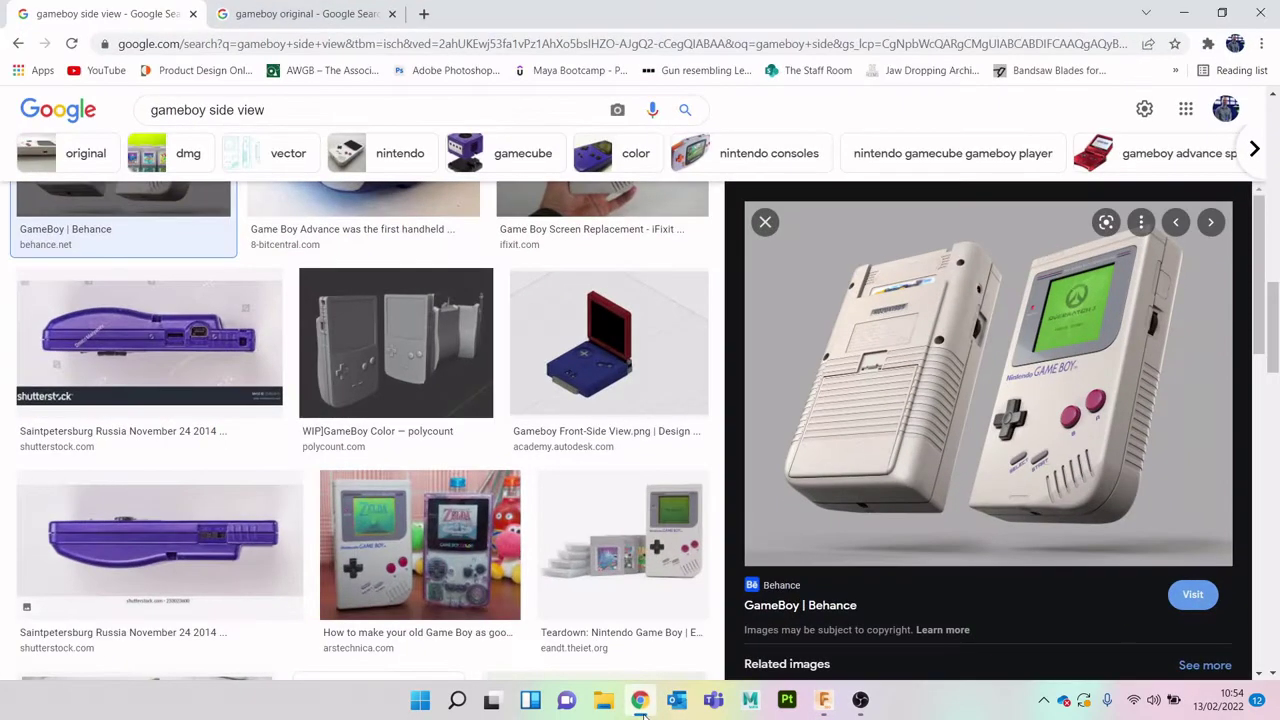
{"action": "left_click", "coordinate": [640, 702]}
{"action": "scroll", "coordinate": [840, 537], "scroll_direction": "up", "scroll_amount": 2}
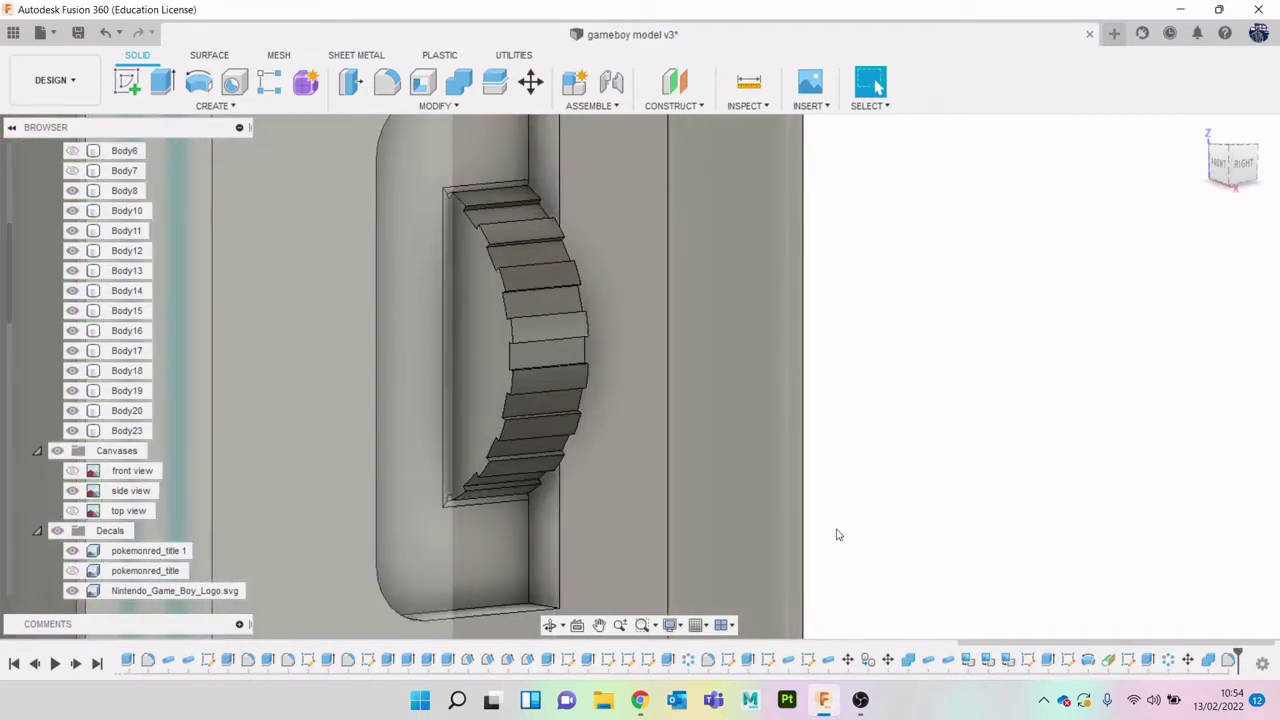
{"action": "scroll", "coordinate": [838, 535], "scroll_direction": "down", "scroll_amount": 3}
{"action": "scroll", "coordinate": [838, 535], "scroll_direction": "down", "scroll_amount": 3}
{"action": "scroll", "coordinate": [803, 380], "scroll_direction": "up", "scroll_amount": 3}
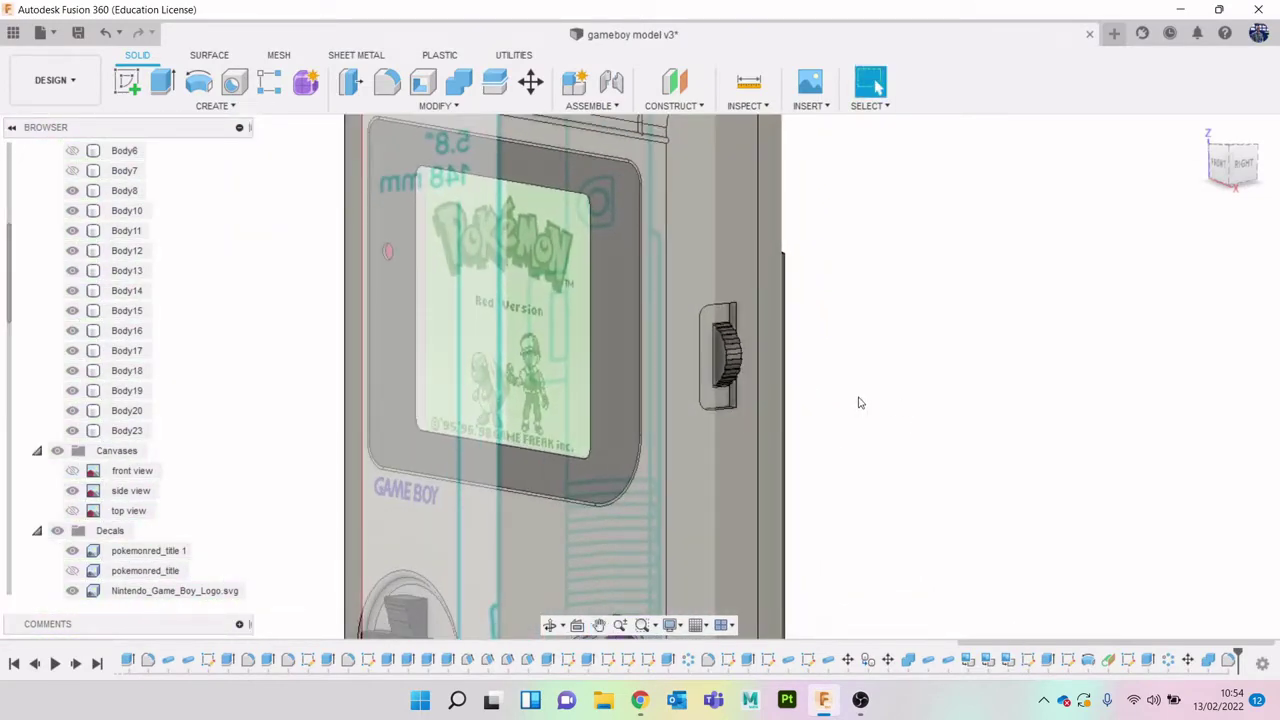
Apply the black appearance already used in the design to the dial wheel body and check the reference Game Boy photo in Chrome
{"action": "key", "text": "a"}
{"action": "scroll", "coordinate": [858, 398], "scroll_direction": "up", "scroll_amount": 2}
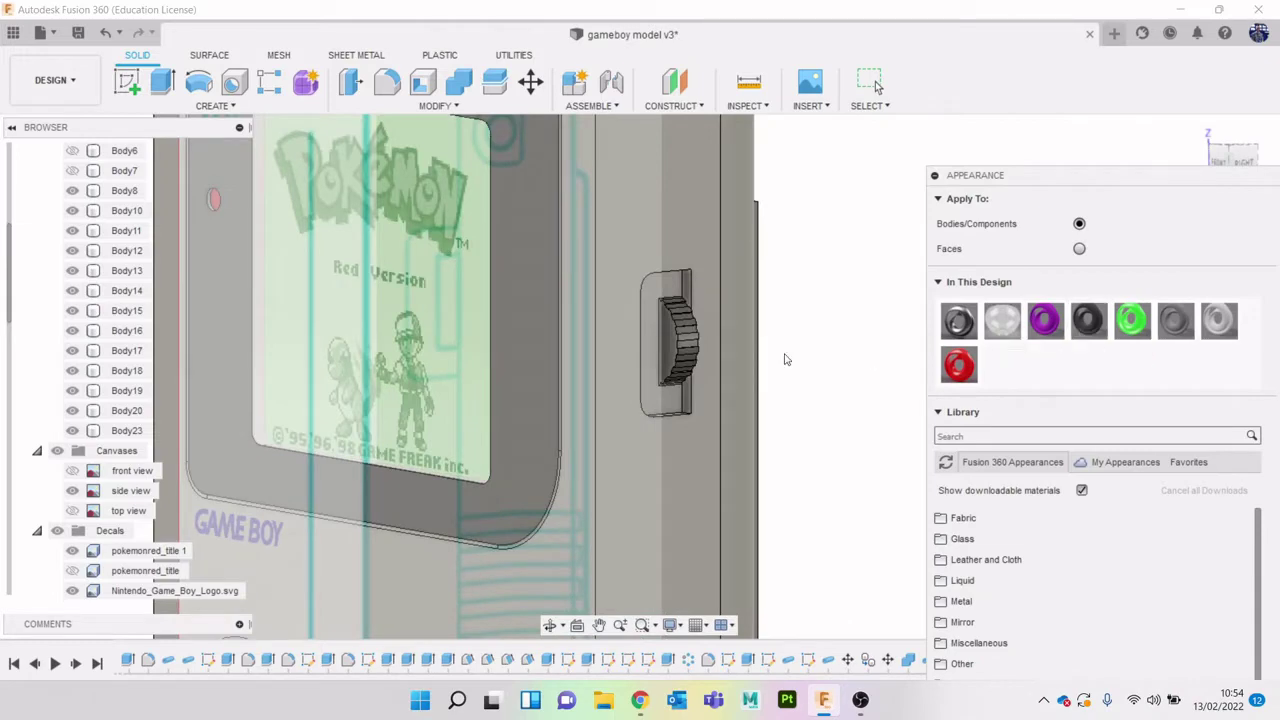
{"action": "scroll", "coordinate": [689, 343], "scroll_direction": "up", "scroll_amount": 5}
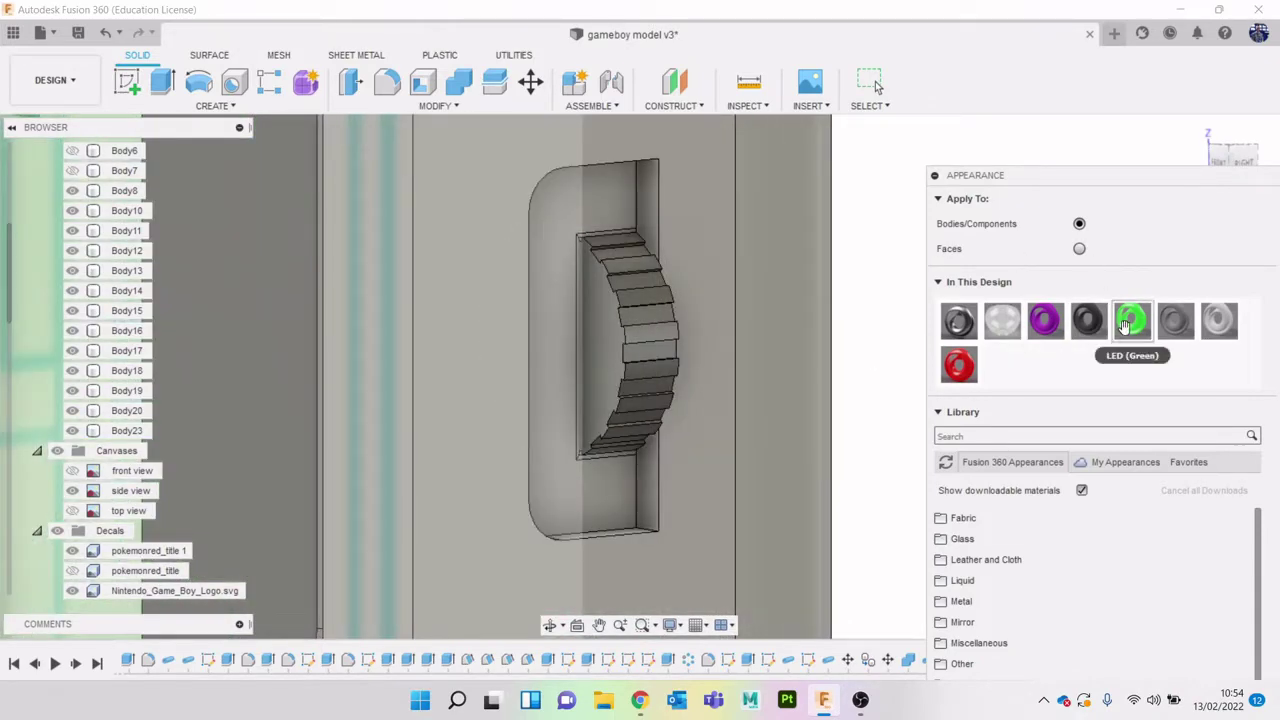
{"action": "left_click_drag", "start_coordinate": [1125, 325], "coordinate": [666, 449]}
{"action": "scroll", "coordinate": [755, 446], "scroll_direction": "down", "scroll_amount": 3}
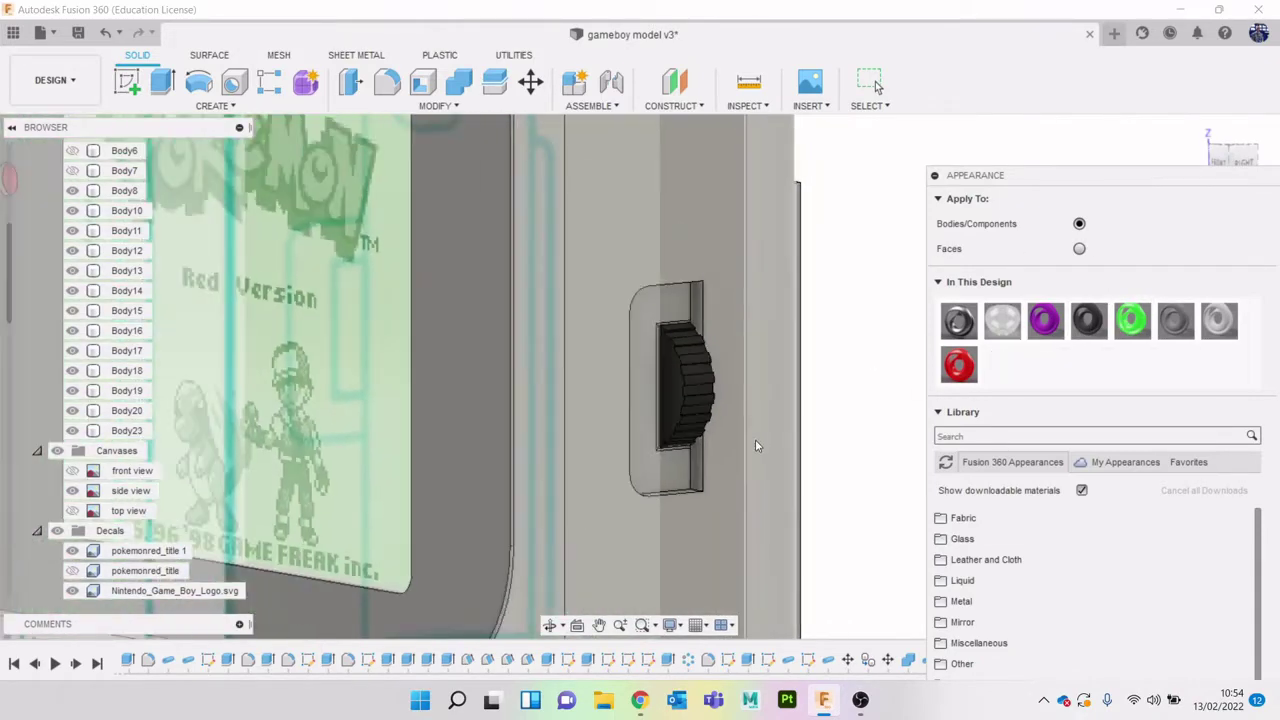
{"action": "scroll", "coordinate": [755, 443], "scroll_direction": "down", "scroll_amount": 6}
{"action": "middle_click_drag", "start_coordinate": [755, 443], "coordinate": [727, 323]}
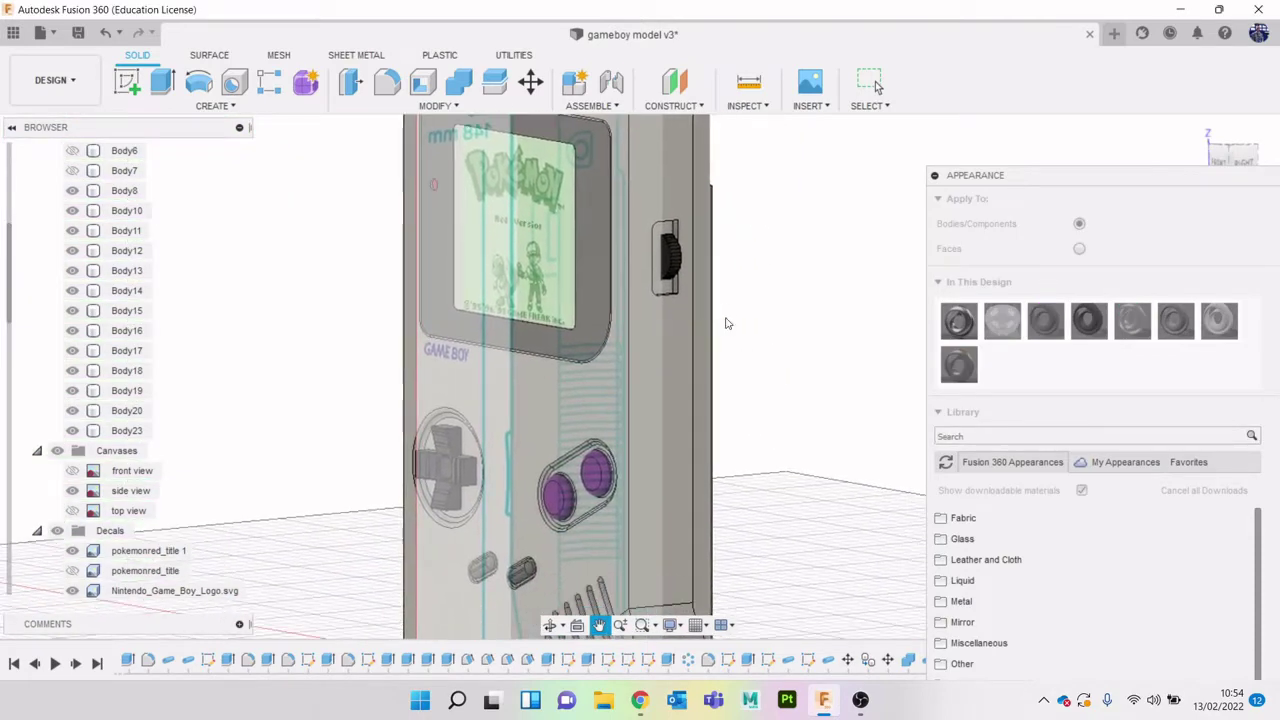
{"action": "left_click", "coordinate": [640, 699]}
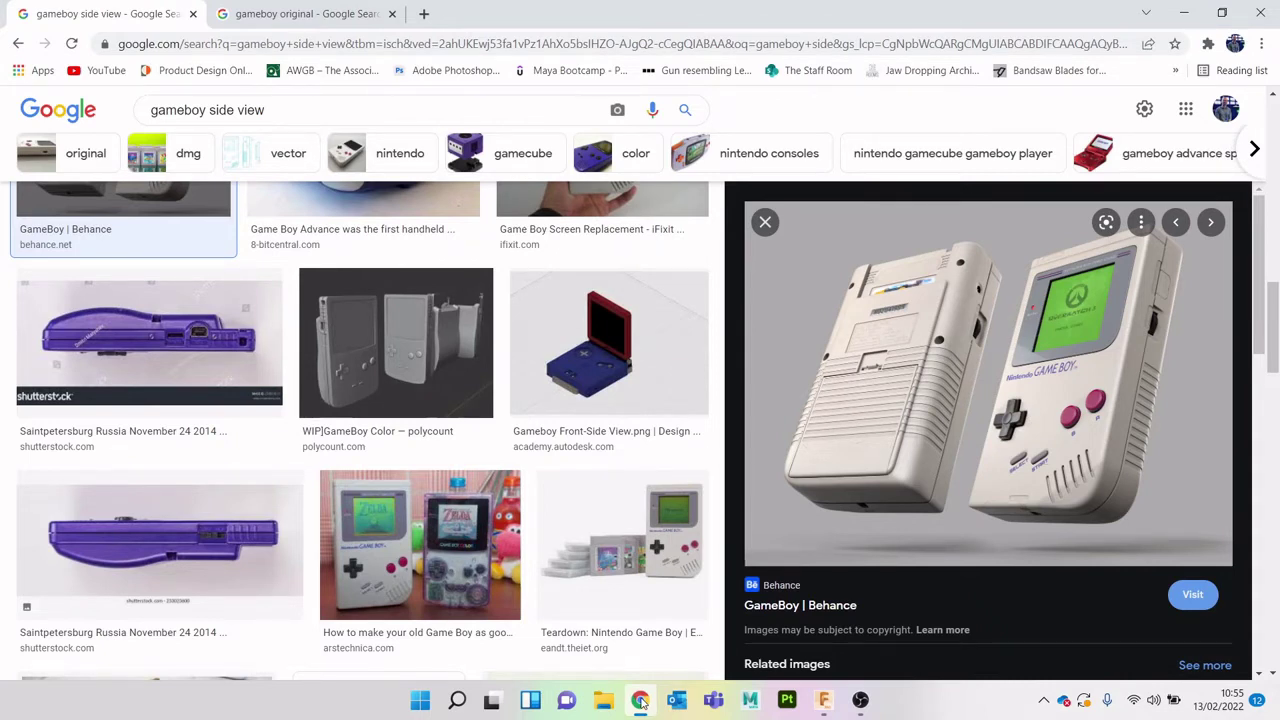
{"action": "left_click", "coordinate": [641, 700]}
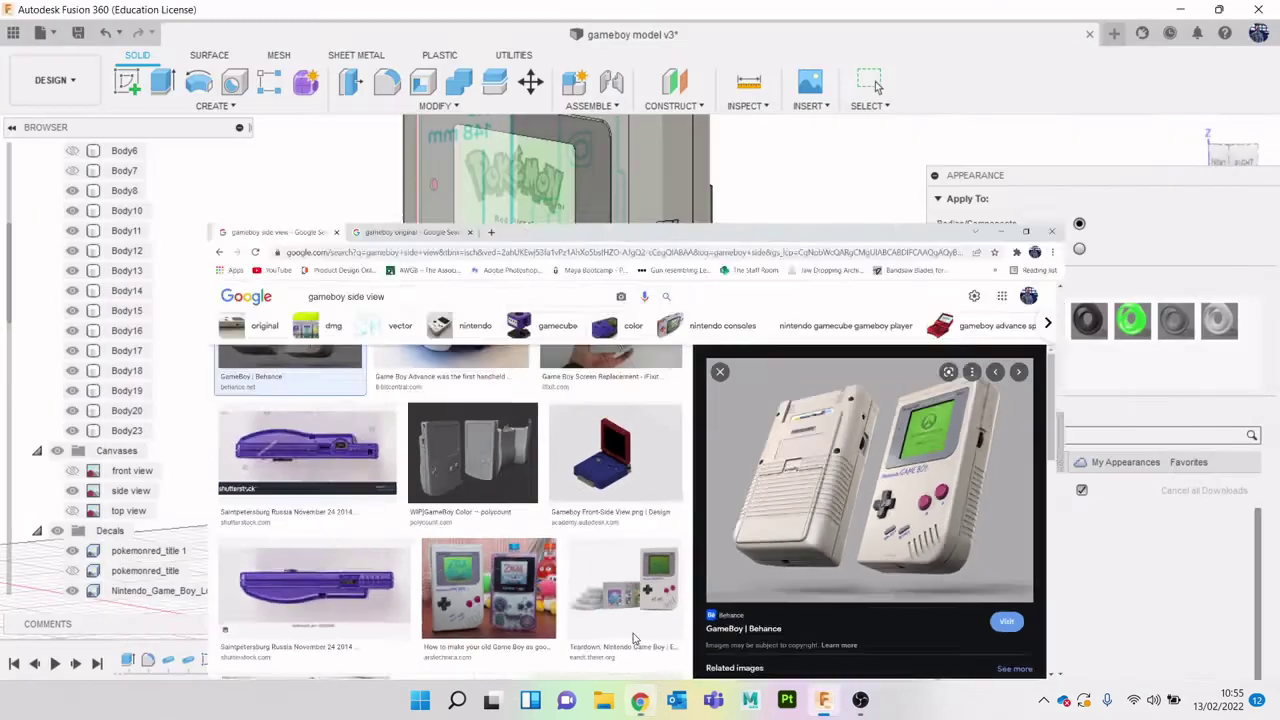
{"action": "left_click_drag", "start_coordinate": [1122, 180], "coordinate": [953, 91]}
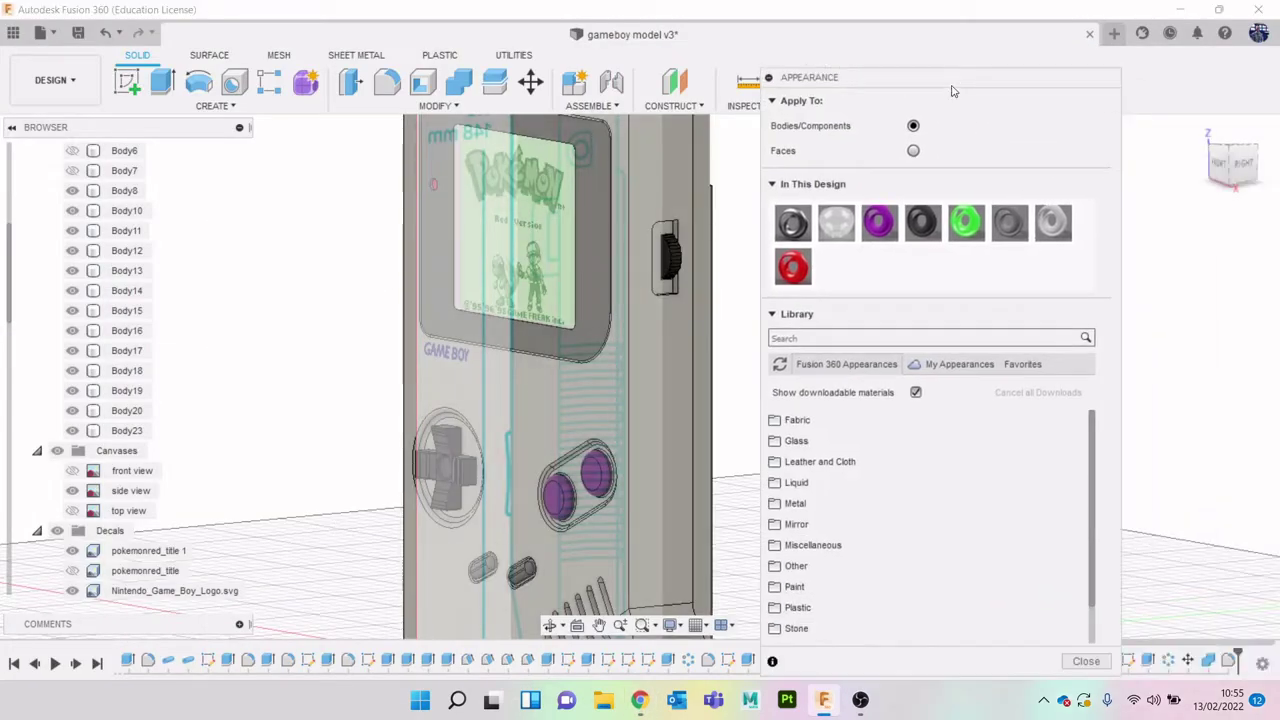
{"action": "left_click", "coordinate": [1086, 661]}
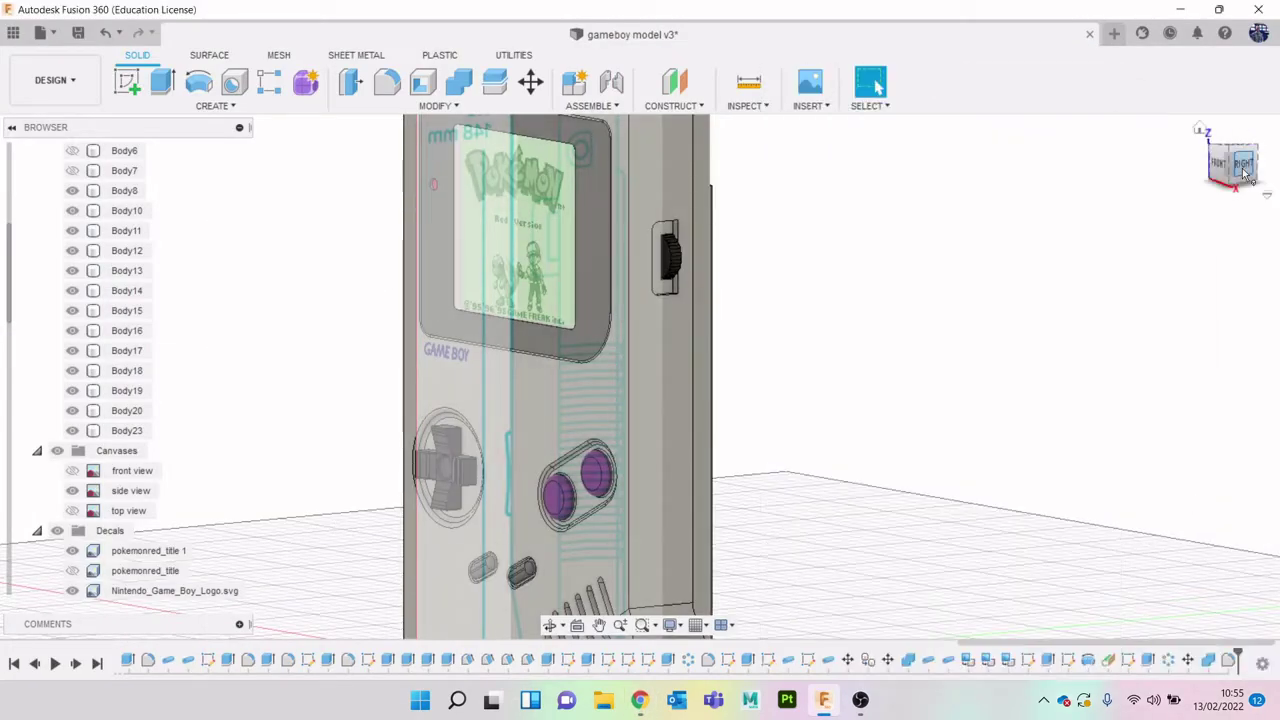
Sketch a two-point rectangle about 7.4 mm wide on the rear side face, around the D-shaped port outline of the side view canvas
{"action": "left_click", "coordinate": [1245, 166]}
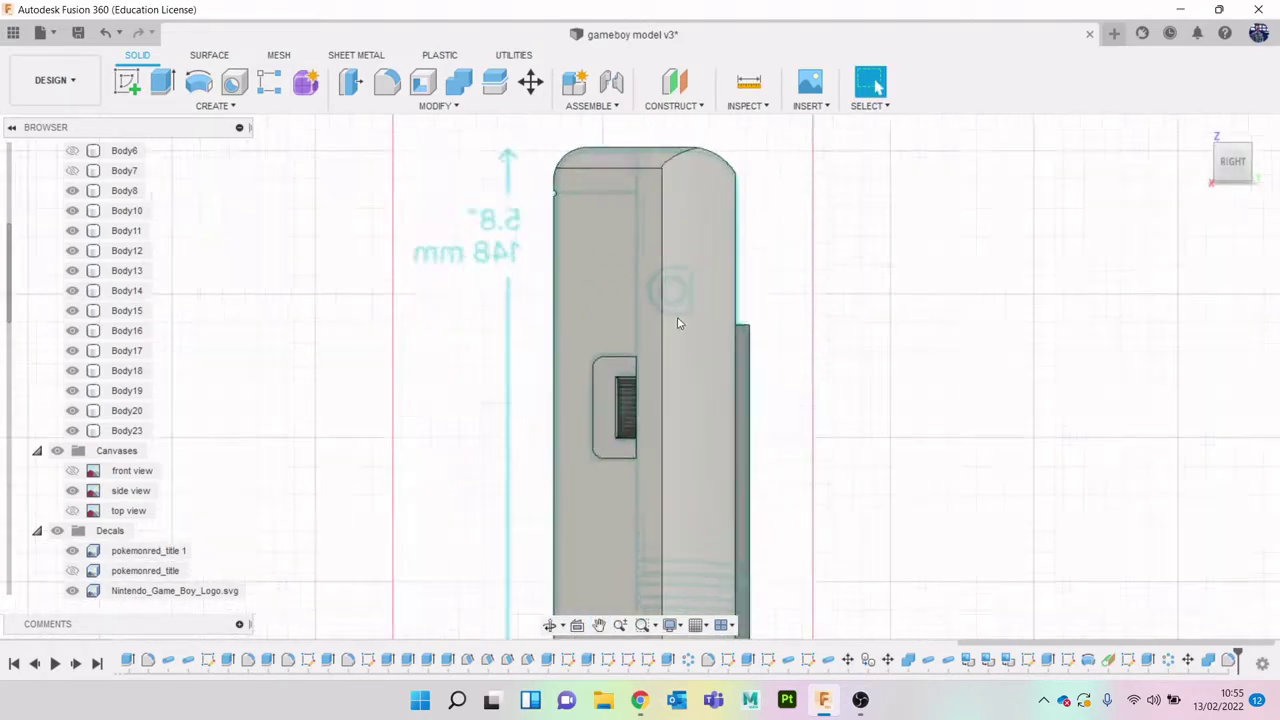
{"action": "scroll", "coordinate": [680, 323], "scroll_direction": "up", "scroll_amount": 2}
{"action": "mouse_move", "coordinate": [1229, 170]}
{"action": "left_mouse_down"}
{"action": "mouse_move", "coordinate": [1219, 202]}
{"action": "mouse_move", "coordinate": [1237, 187]}
{"action": "left_mouse_up"}
{"action": "left_click", "coordinate": [1236, 172]}
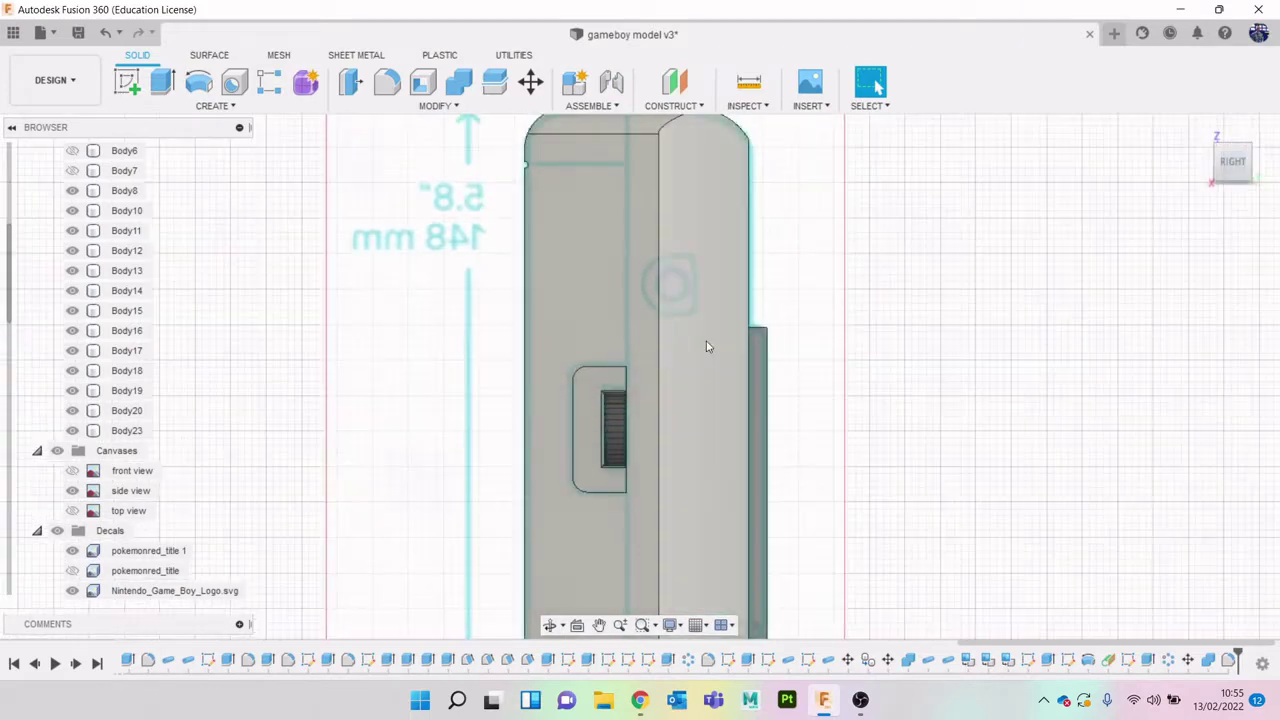
{"action": "left_click", "coordinate": [133, 88]}
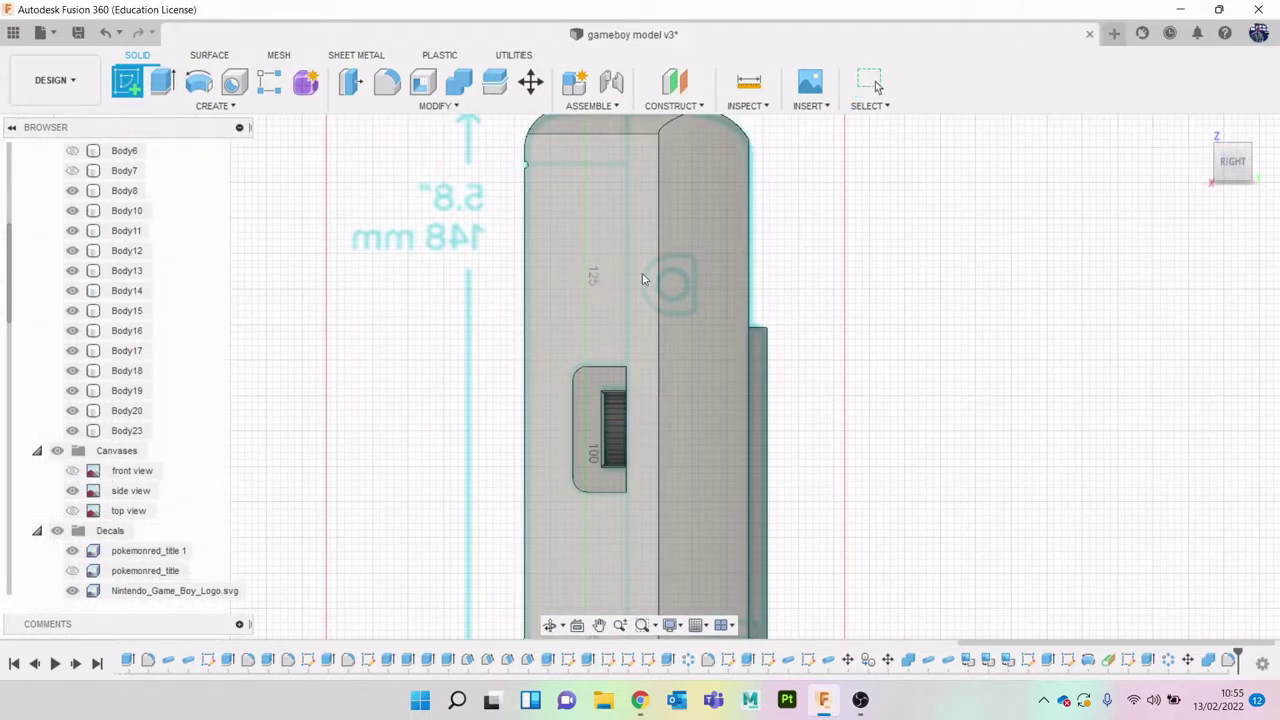
{"action": "left_click", "coordinate": [681, 389]}
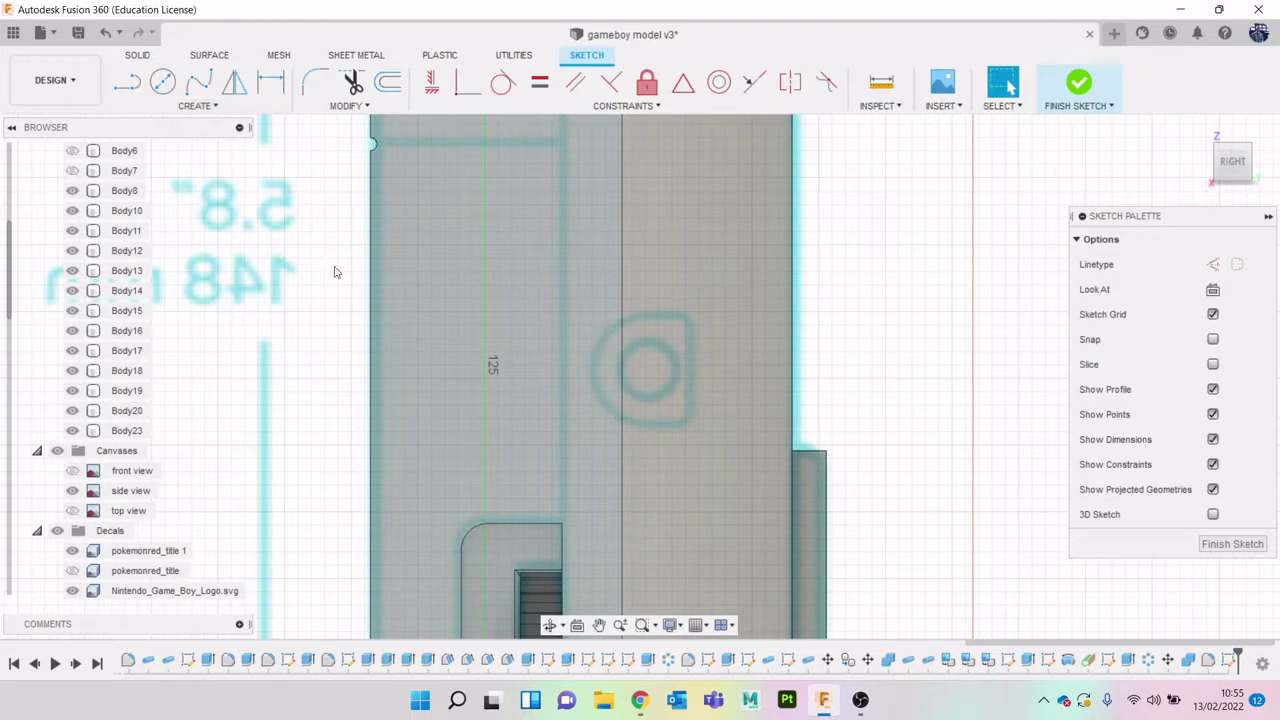
{"action": "key", "text": "r"}
{"action": "left_click", "coordinate": [689, 313]}
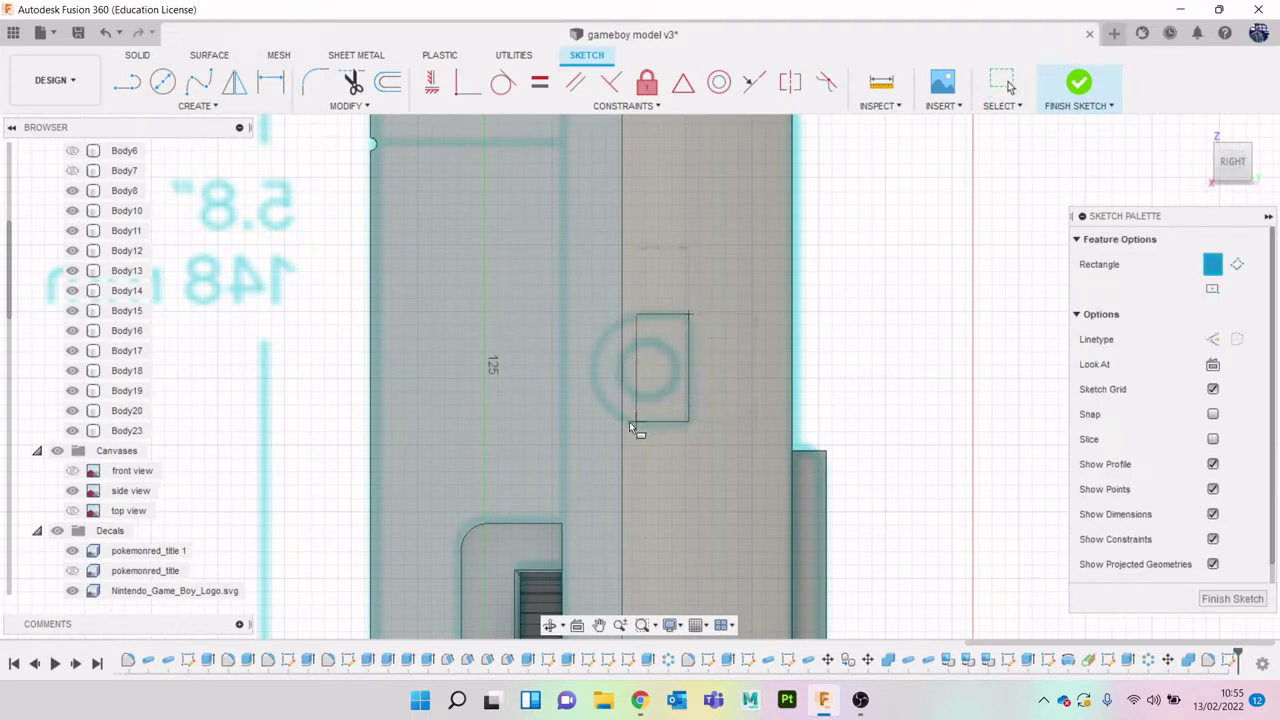
{"action": "left_click", "coordinate": [591, 436]}
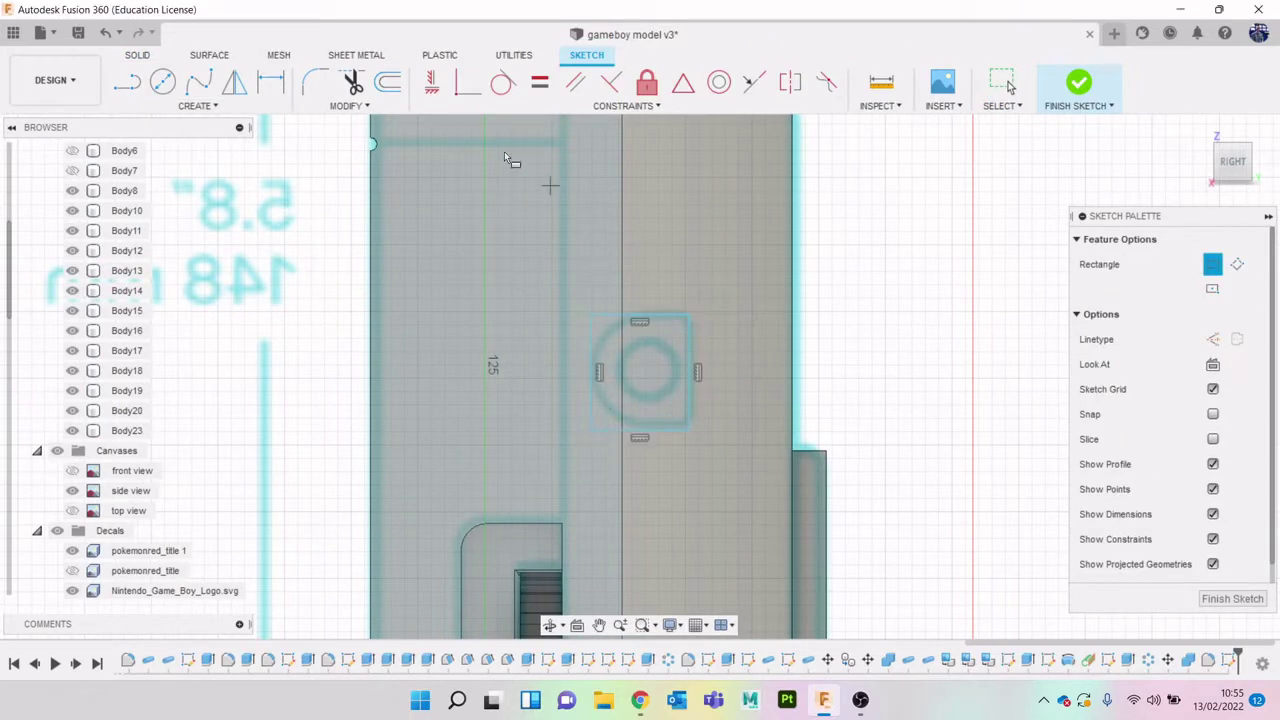
Fillet the two rear corners of the port rectangle with a radius of about 0.934 mm
{"action": "left_click", "coordinate": [315, 82]}
{"action": "left_click", "coordinate": [677, 316]}
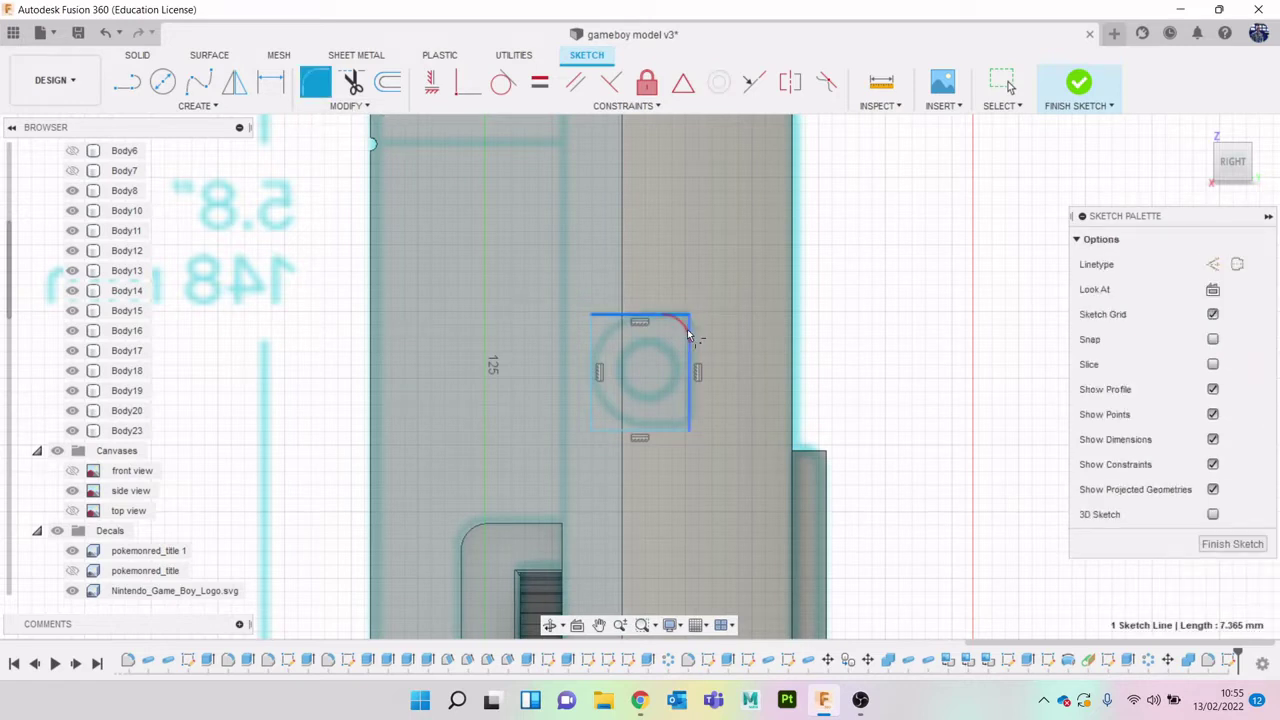
{"action": "left_click", "coordinate": [690, 330]}
{"action": "left_click", "coordinate": [692, 411]}
{"action": "left_click", "coordinate": [684, 430]}
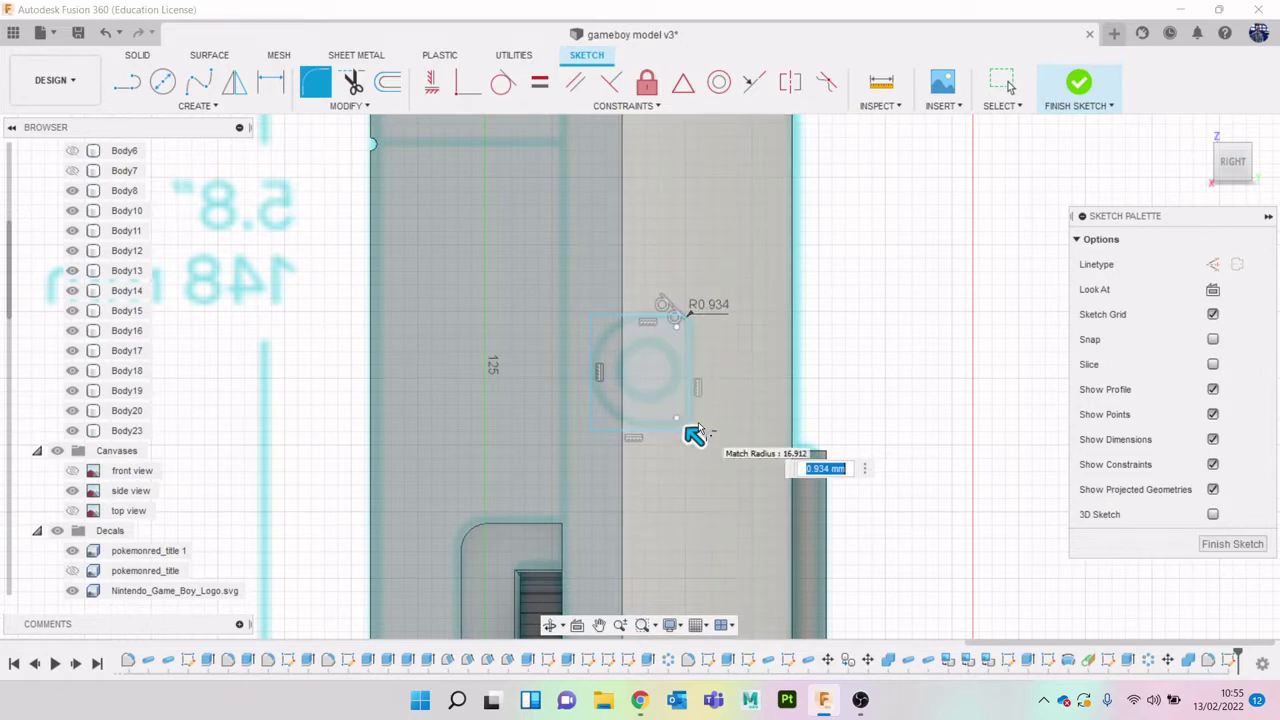
{"action": "left_click", "coordinate": [697, 432]}
Fillet the two front corners of the port rectangle with a radius of about 4.025 mm to form the D shape
{"action": "left_click", "coordinate": [326, 86]}
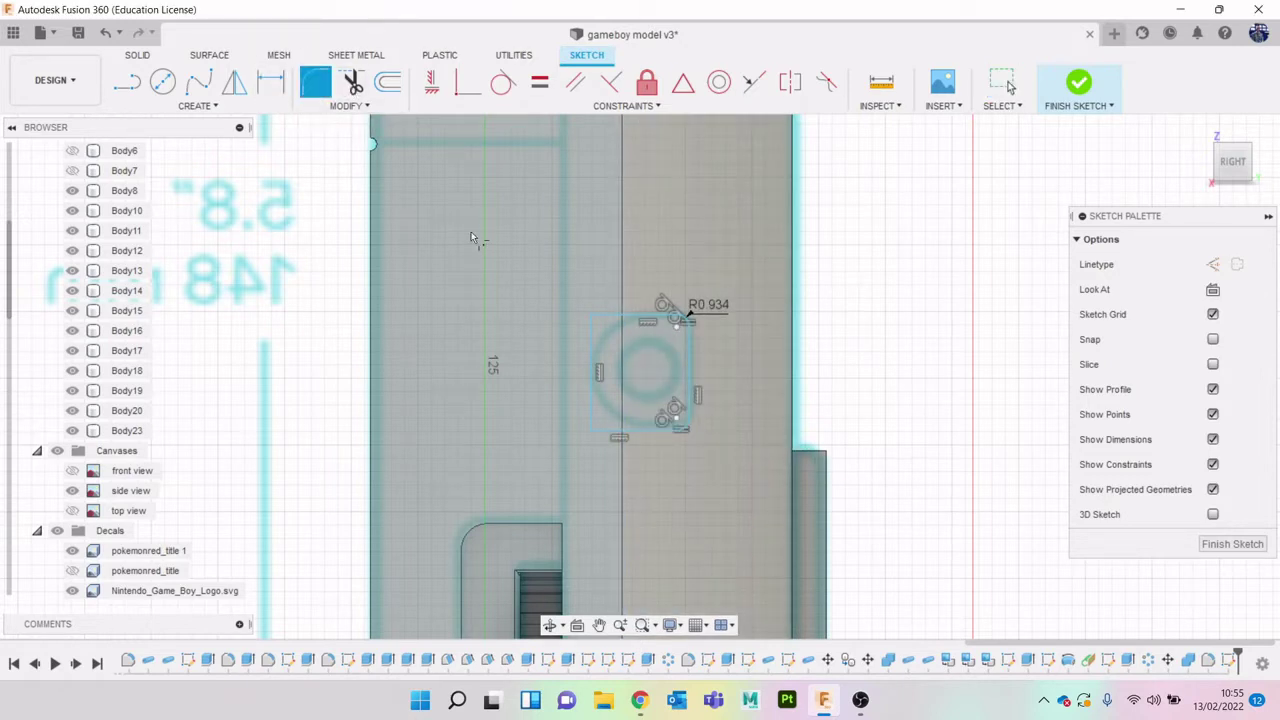
{"action": "left_click", "coordinate": [629, 318]}
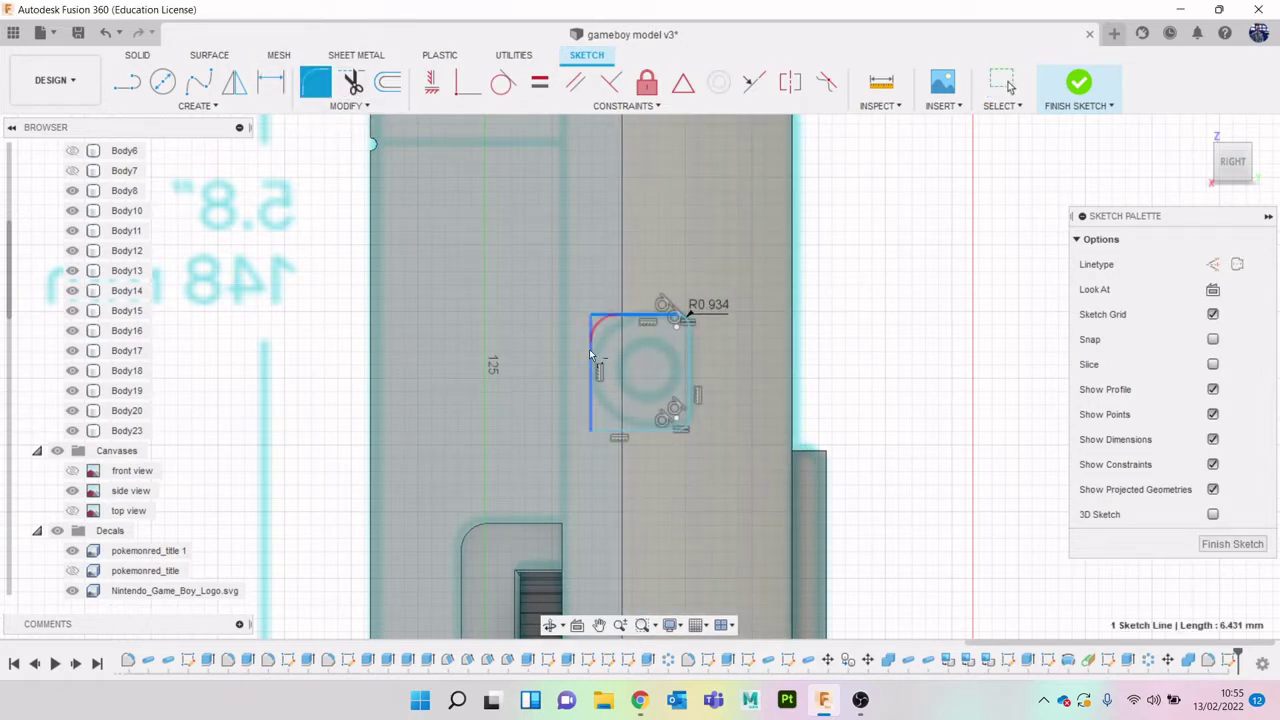
{"action": "key", "text": "Return"}
{"action": "left_click", "coordinate": [605, 432]}
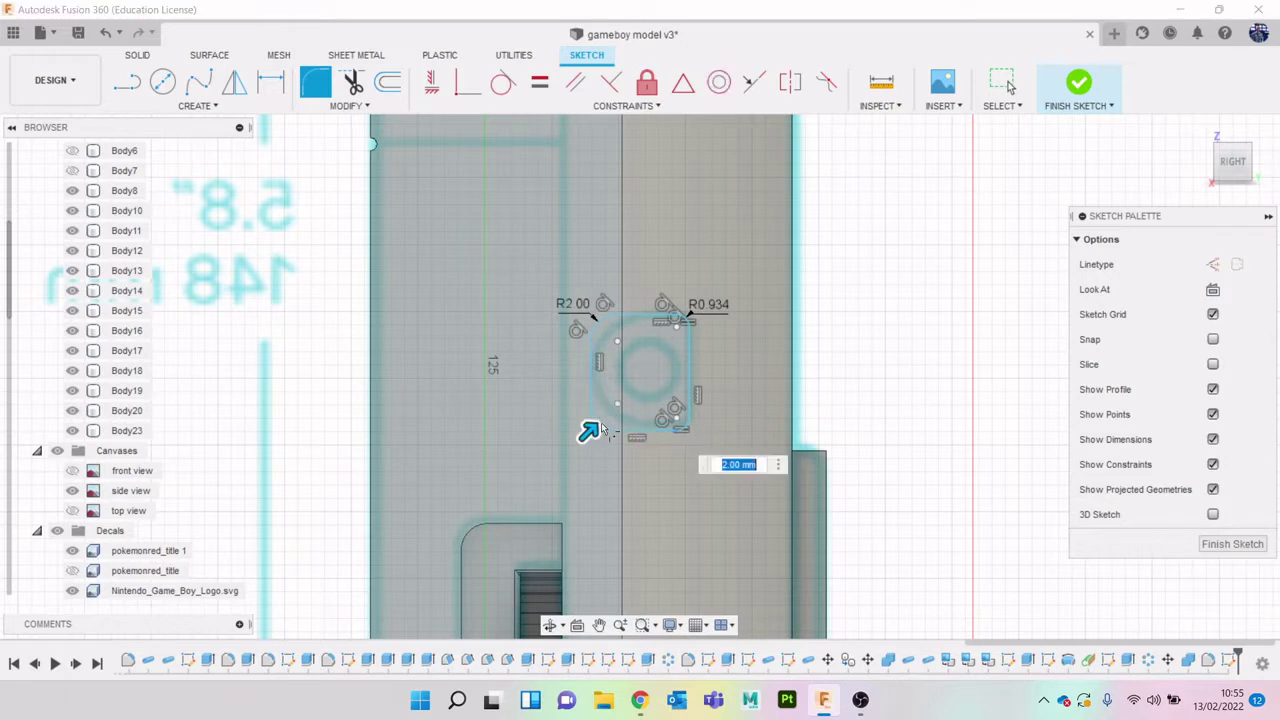
{"action": "left_click_drag", "start_coordinate": [589, 430], "coordinate": [598, 422]}
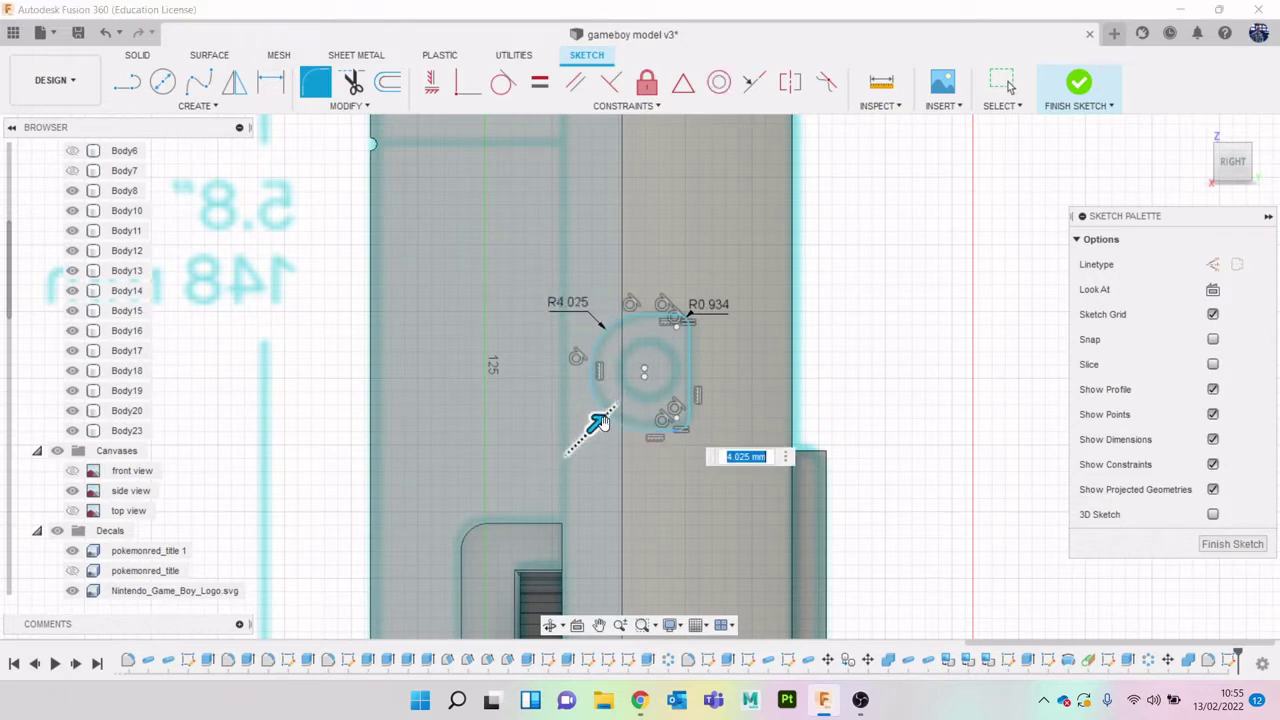
{"action": "key", "text": "Return"}
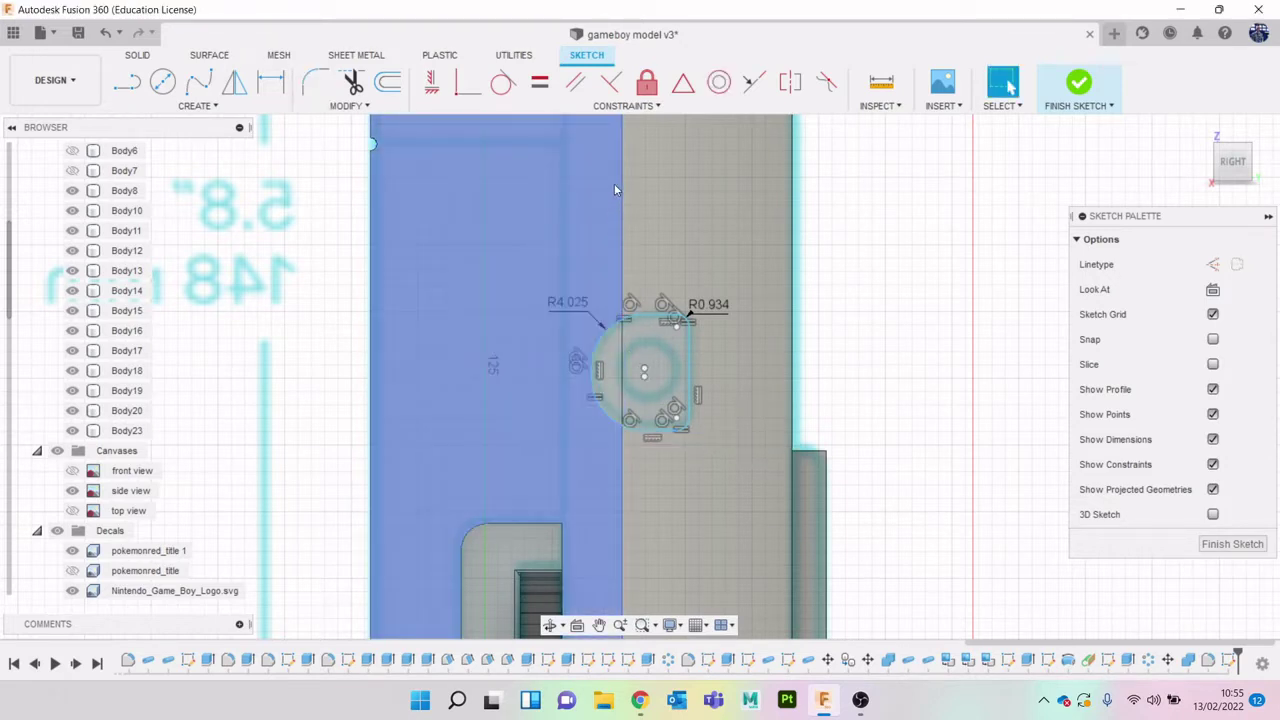
Extrude both parts of the D-shaped profile as a cut about 2.5 mm deep into the side of the case
{"action": "key", "text": "e"}
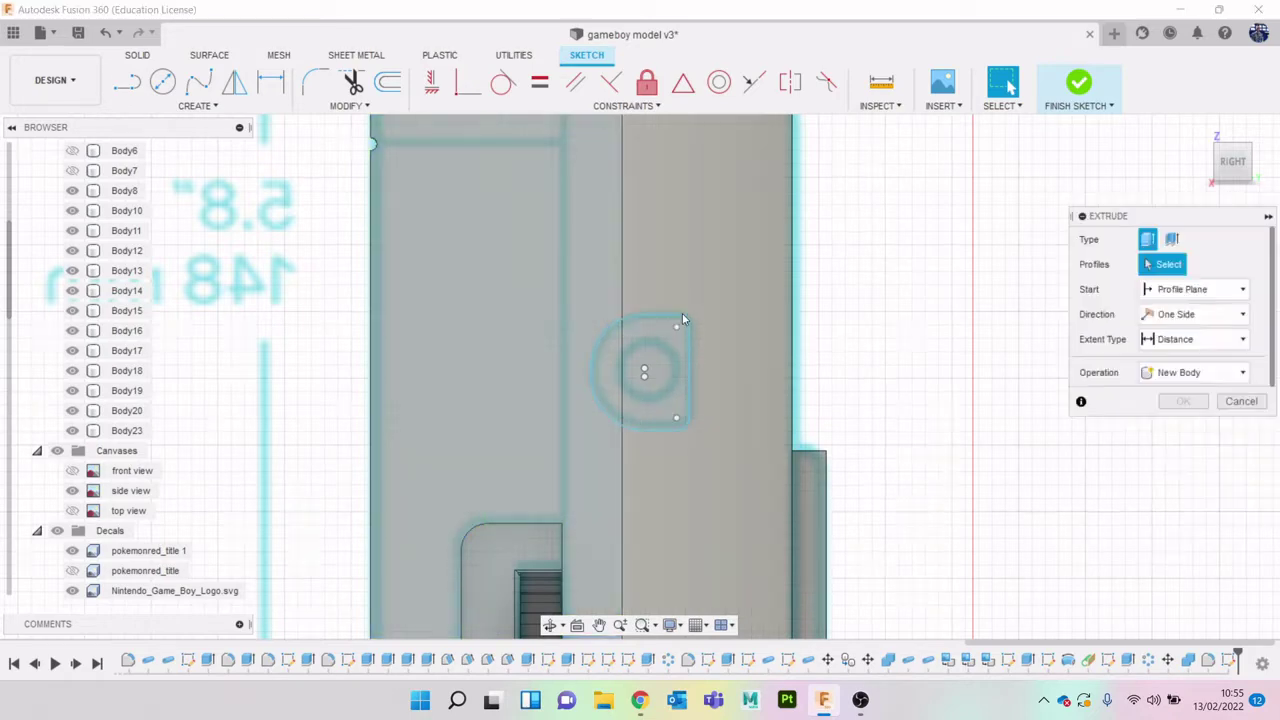
{"action": "left_click", "coordinate": [660, 340]}
{"action": "left_click", "coordinate": [614, 358]}
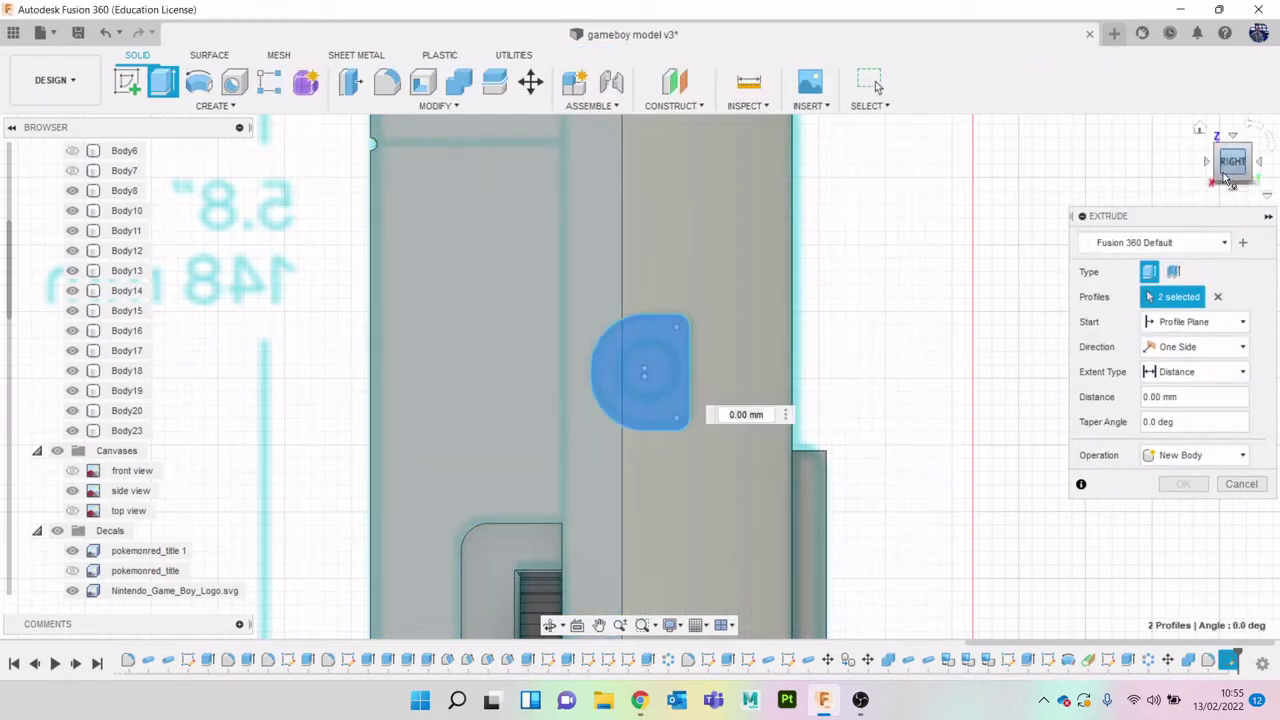
{"action": "middle_click_drag", "start_coordinate": [614, 360], "coordinate": [680, 417], "text": "shift"}
{"action": "left_click_drag", "start_coordinate": [615, 368], "coordinate": [608, 393]}
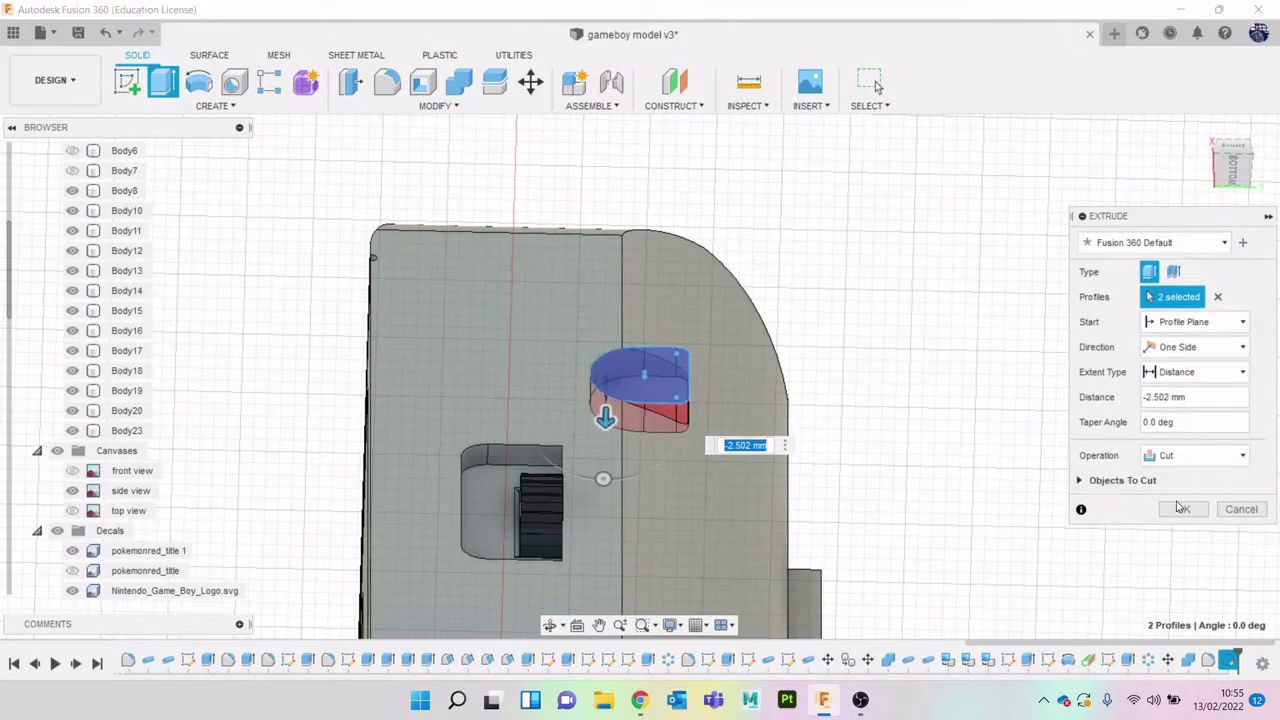
{"action": "left_click", "coordinate": [1181, 508]}
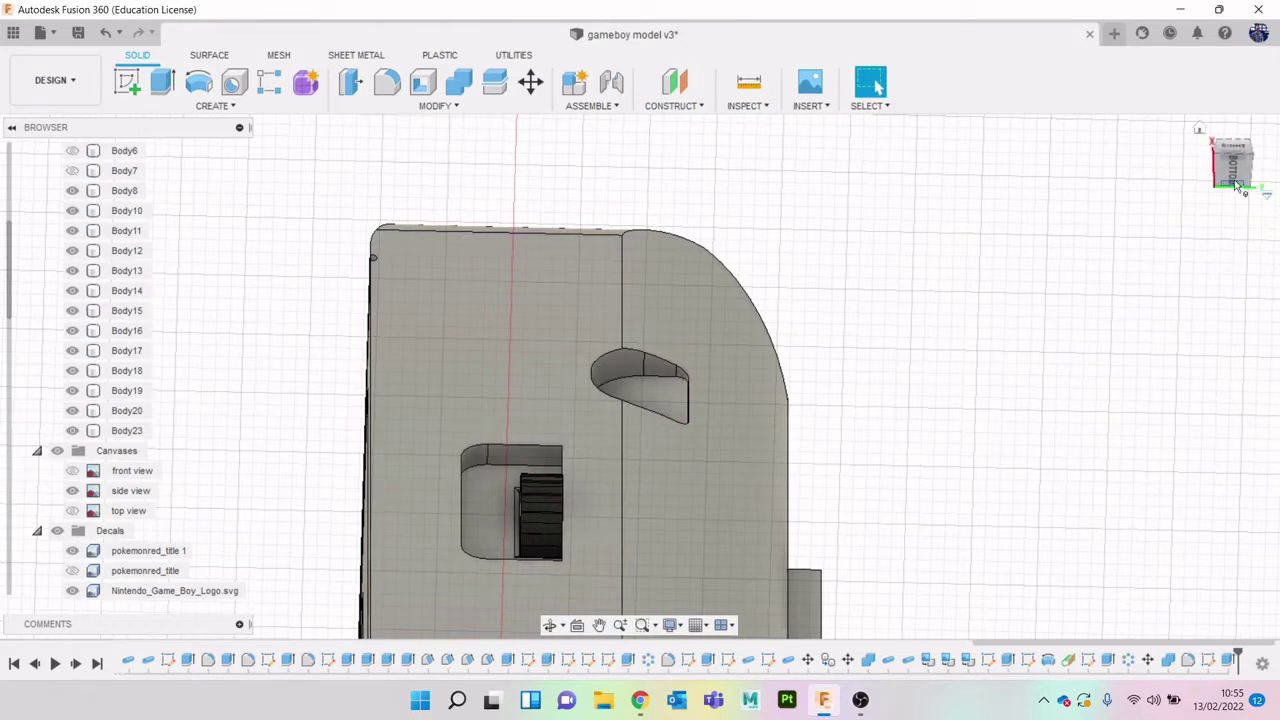
Fillet the outer edges of the D-shaped recess all the way around with a radius of about 0.231 mm
{"action": "middle_click_drag", "start_coordinate": [635, 366], "coordinate": [713, 168], "text": "shift"}
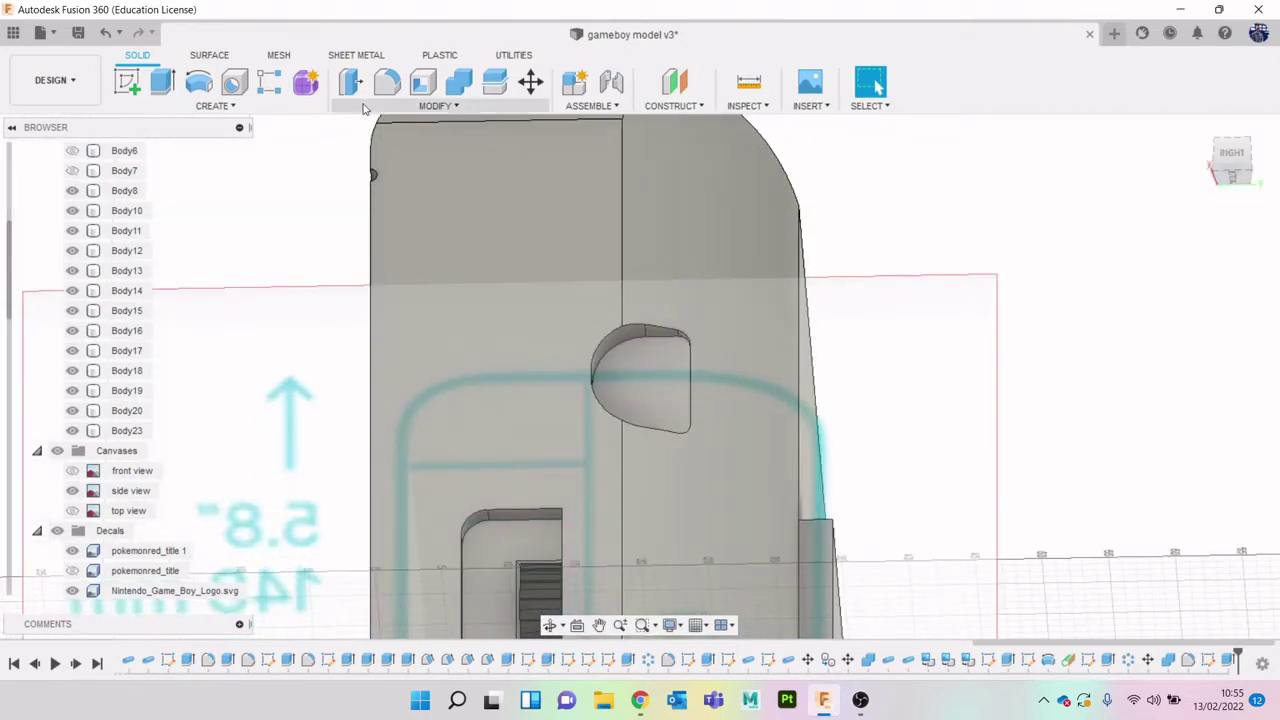
{"action": "left_click", "coordinate": [387, 82]}
{"action": "left_click", "coordinate": [601, 352]}
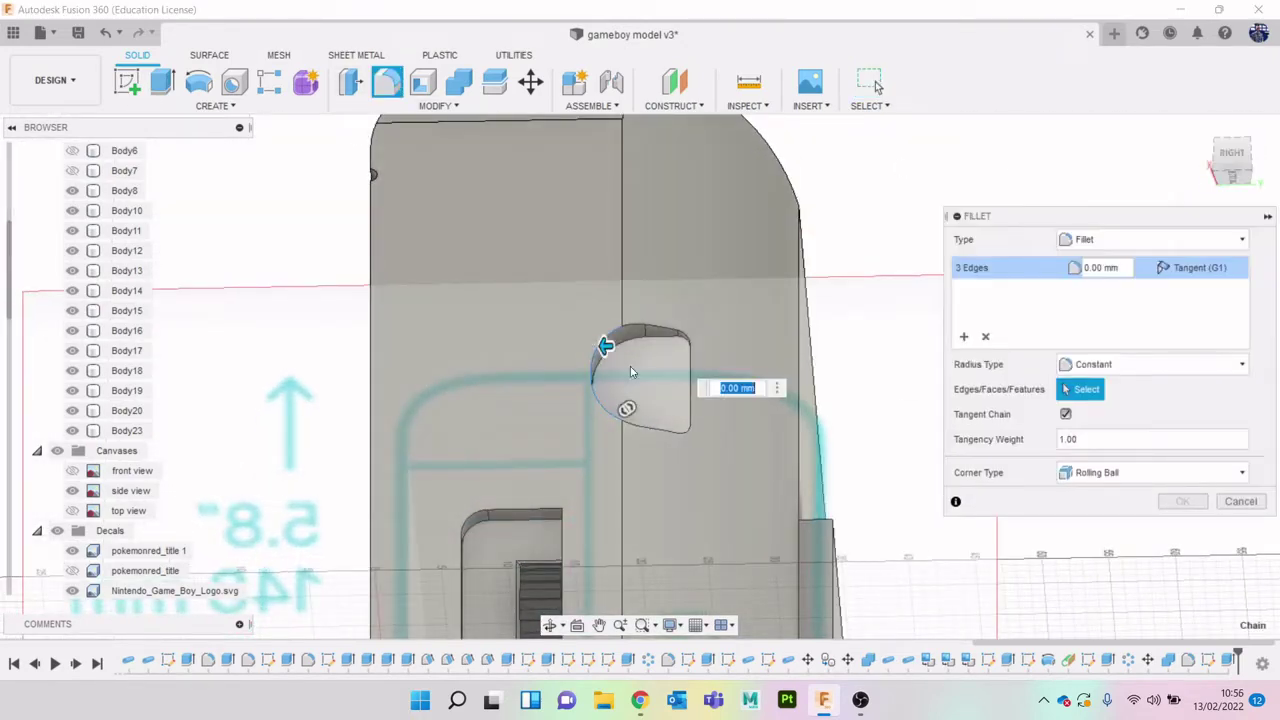
{"action": "left_click", "coordinate": [632, 327]}
{"action": "left_click_drag", "start_coordinate": [631, 329], "coordinate": [630, 329]}
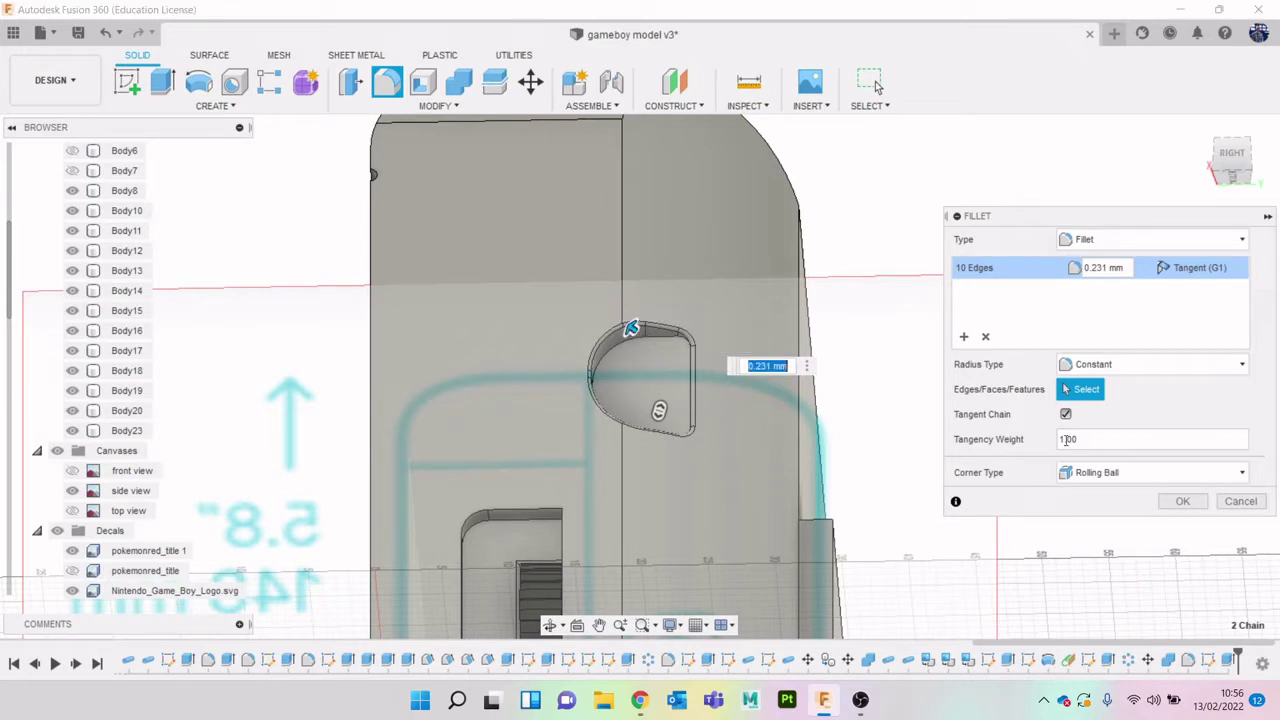
{"action": "left_click", "coordinate": [1183, 500]}
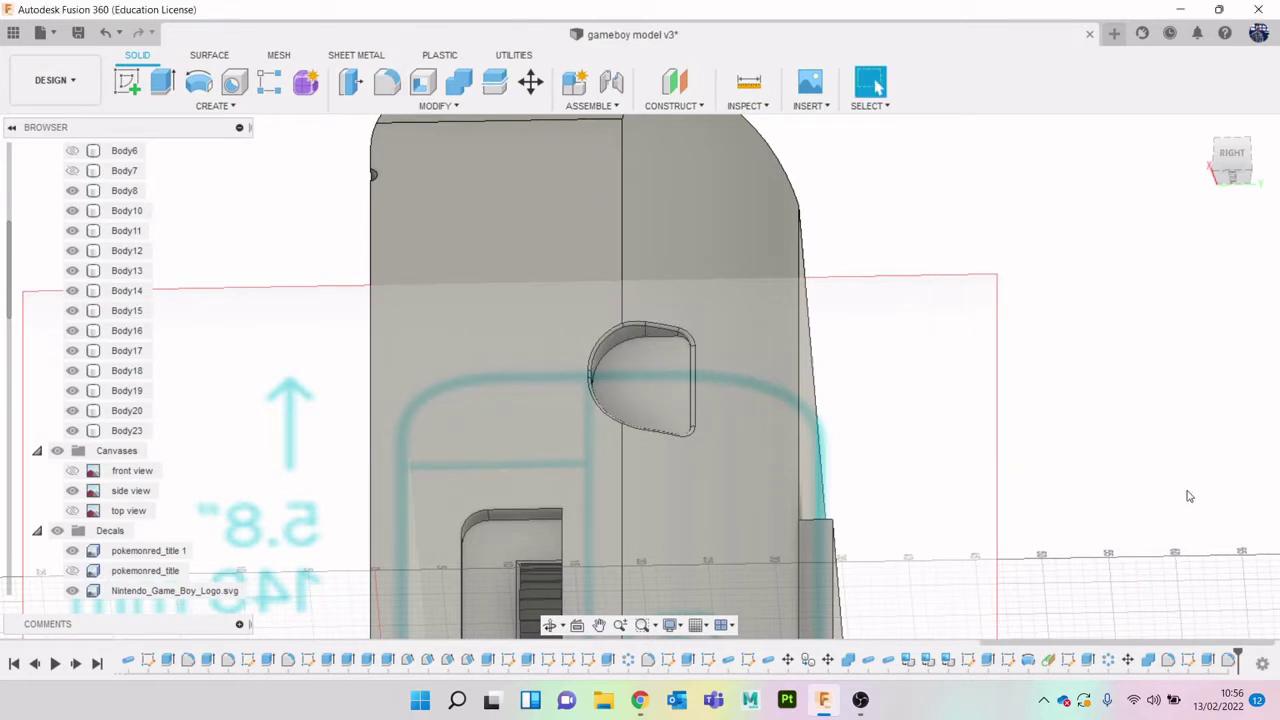
Sketch a center-diameter circle on the floor of the D-shaped recess, matching the ring in the side view canvas
{"action": "left_click", "coordinate": [1240, 165]}
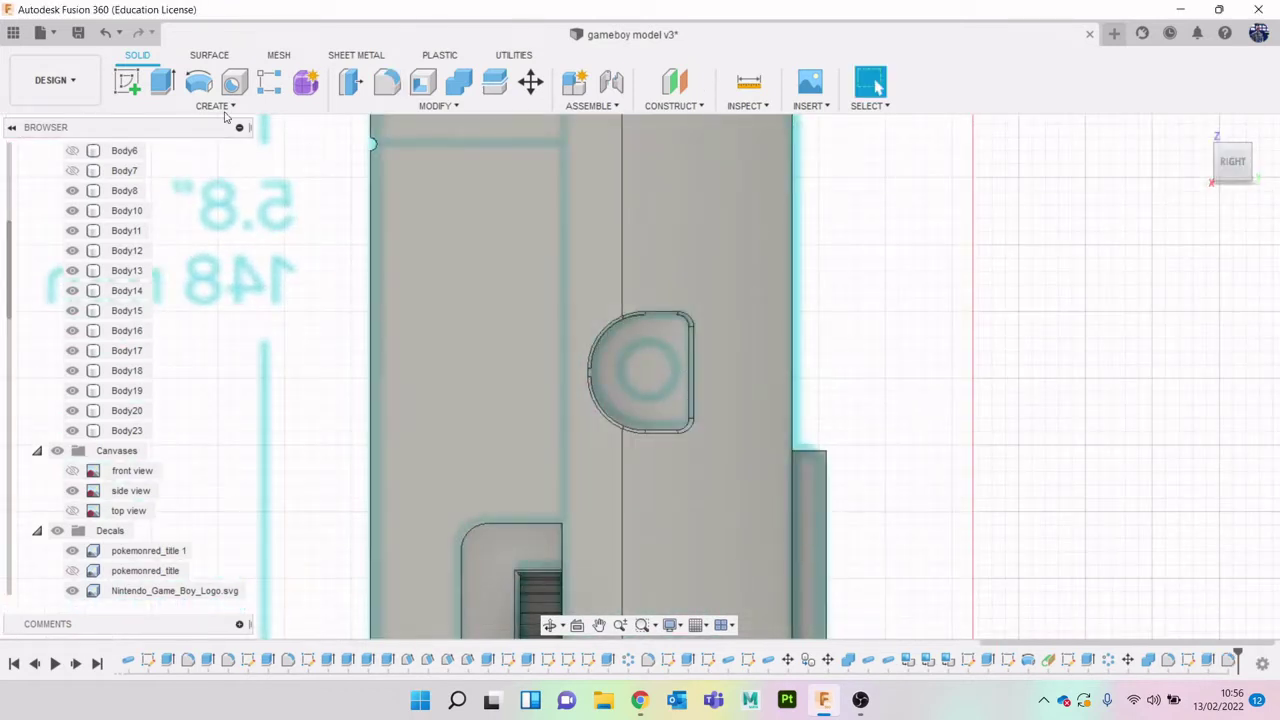
{"action": "left_click", "coordinate": [126, 87]}
{"action": "left_click", "coordinate": [677, 386]}
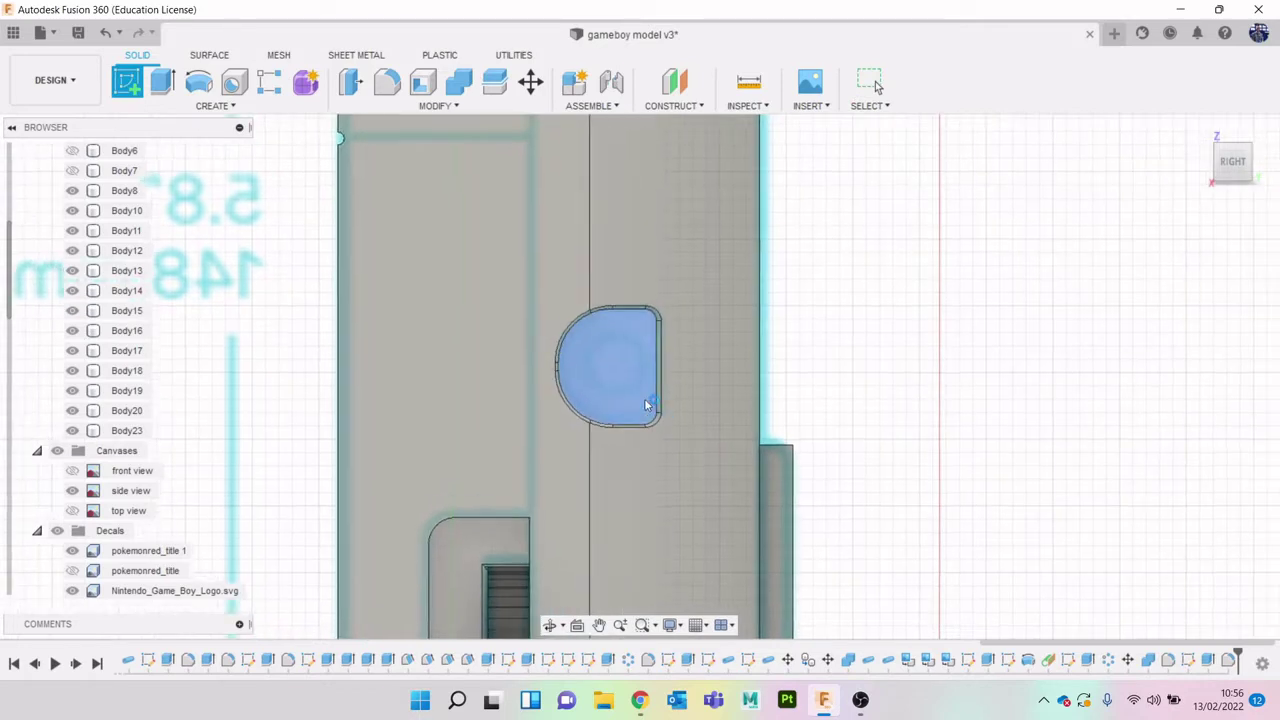
{"action": "key", "text": "c"}
{"action": "scroll", "coordinate": [600, 365], "scroll_direction": "up", "scroll_amount": 2}
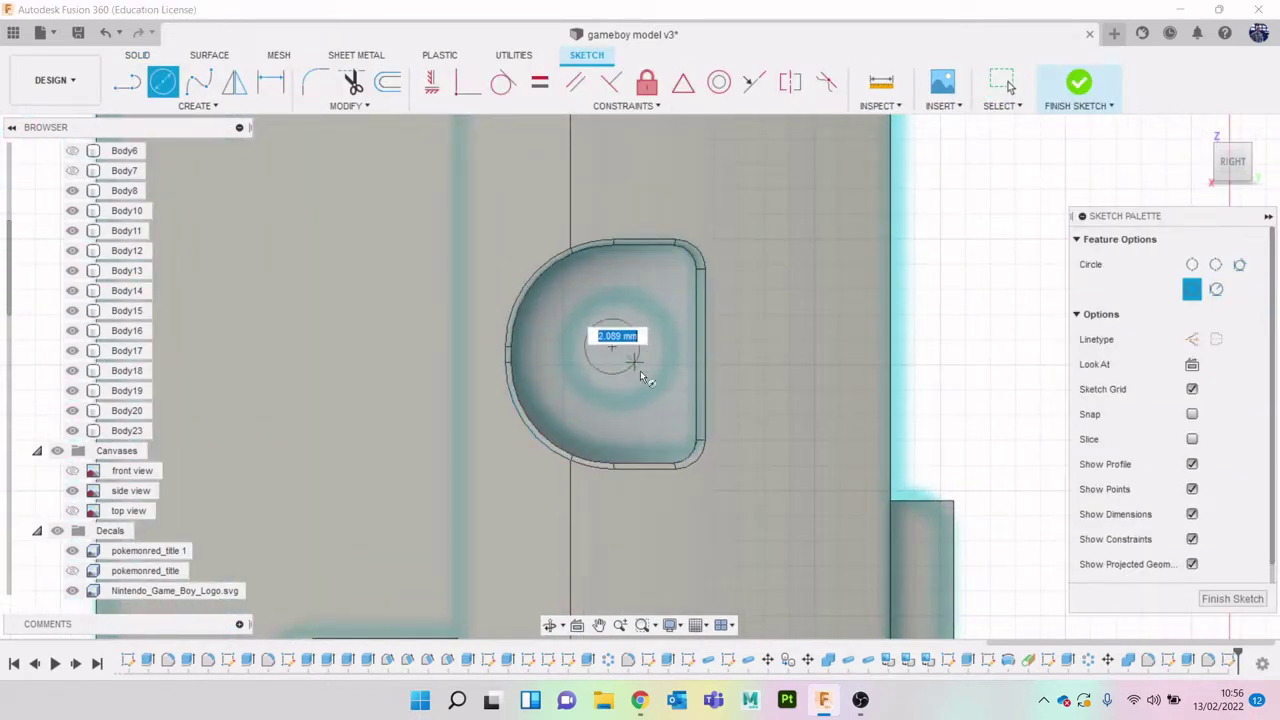
{"action": "left_click", "coordinate": [652, 386]}
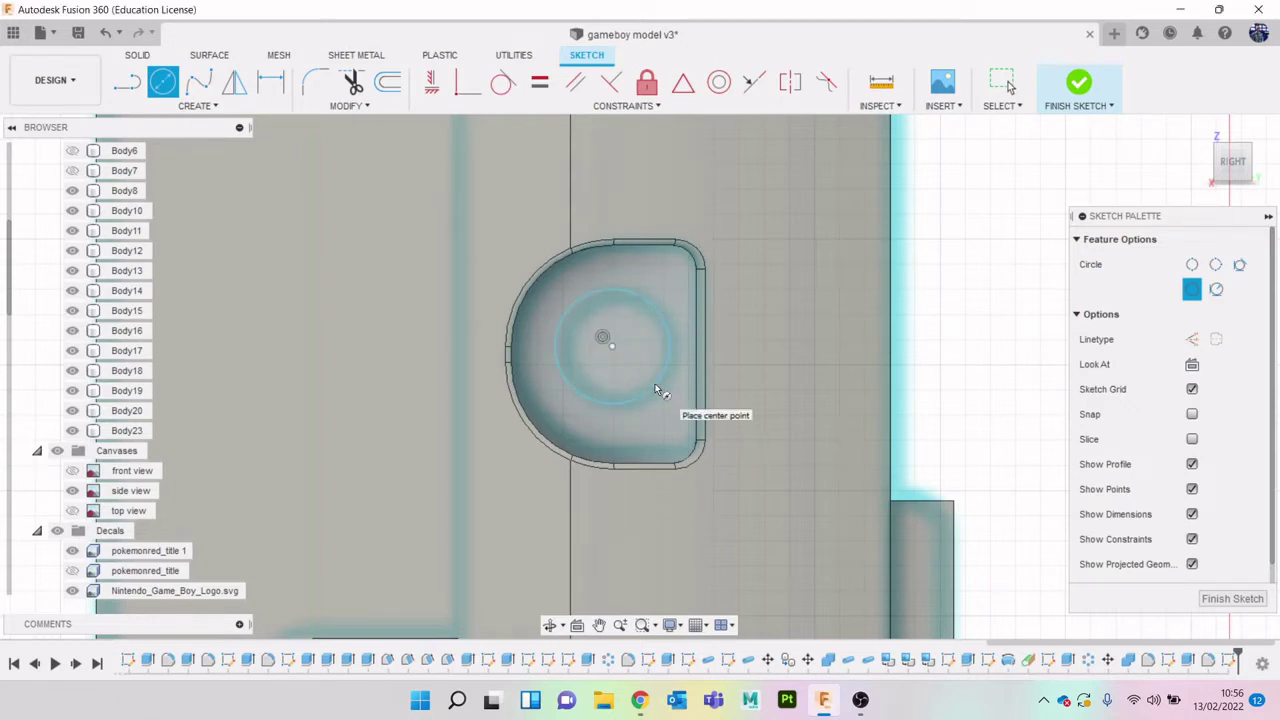
Extrude the circle as a cut about 1.395 mm deep into the recess floor
{"action": "key", "text": "e"}
{"action": "left_click", "coordinate": [641, 376]}
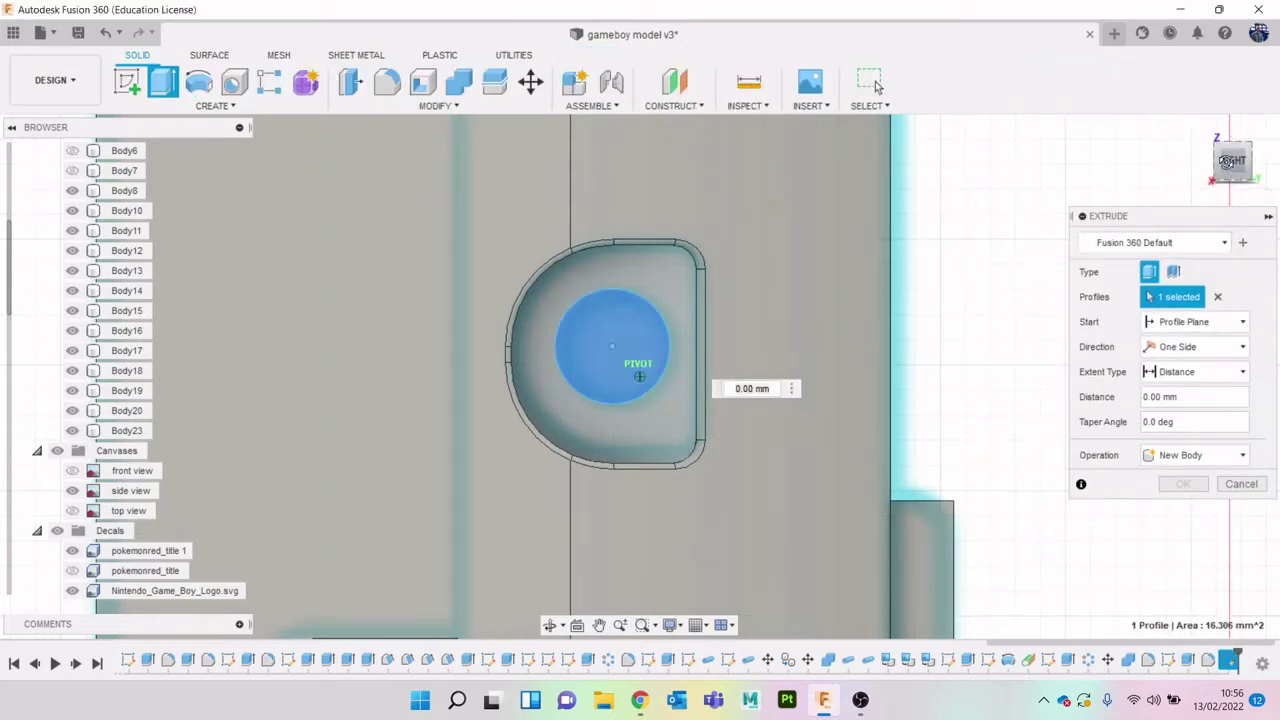
{"action": "left_click_drag", "start_coordinate": [609, 342], "coordinate": [612, 371]}
{"action": "left_click", "coordinate": [1183, 509]}
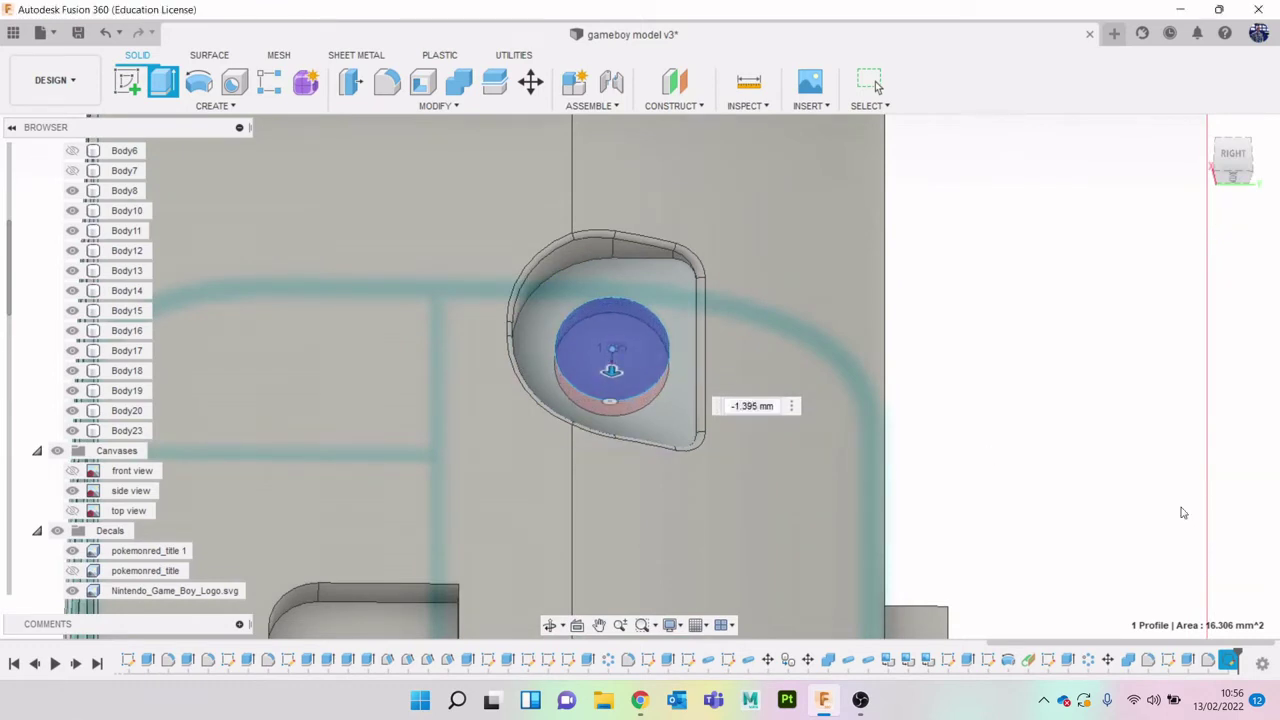
Fillet the rim and floor edges of the round hole with a radius of about 0.274 mm
{"action": "scroll", "coordinate": [806, 477], "scroll_direction": "down", "scroll_amount": 4}
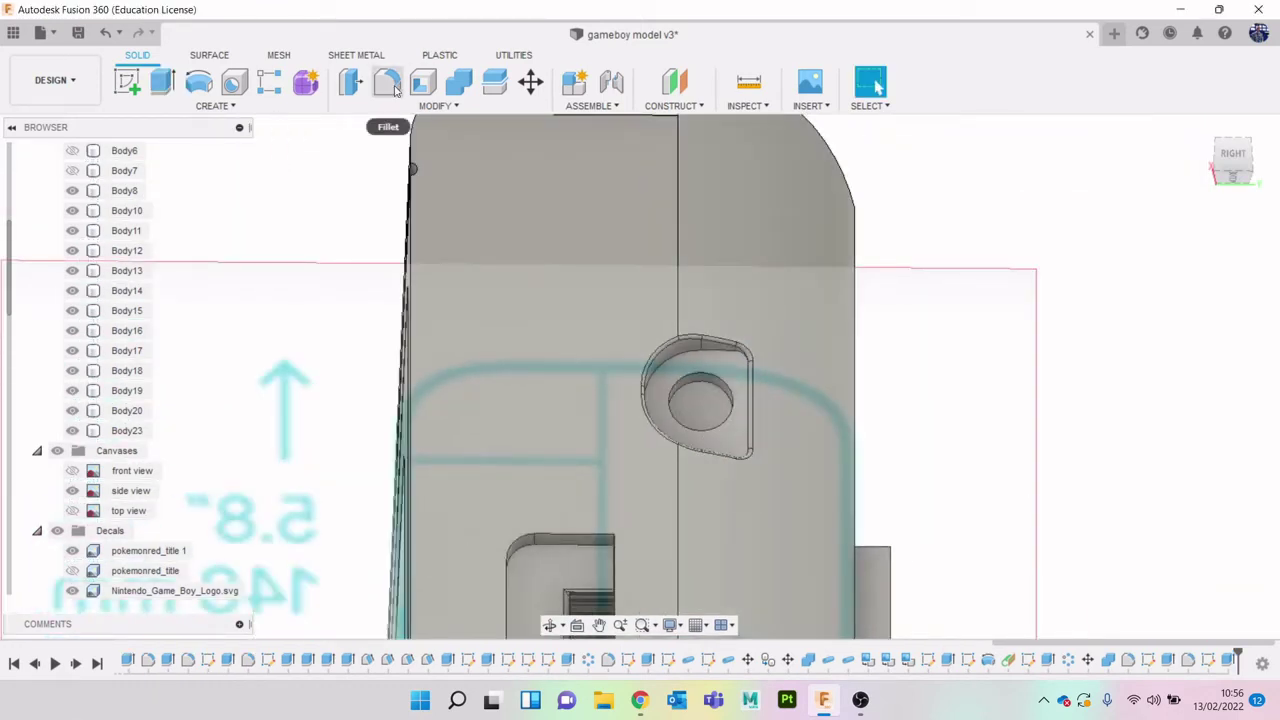
{"action": "left_click", "coordinate": [387, 83]}
{"action": "scroll", "coordinate": [700, 392], "scroll_direction": "up", "scroll_amount": 5}
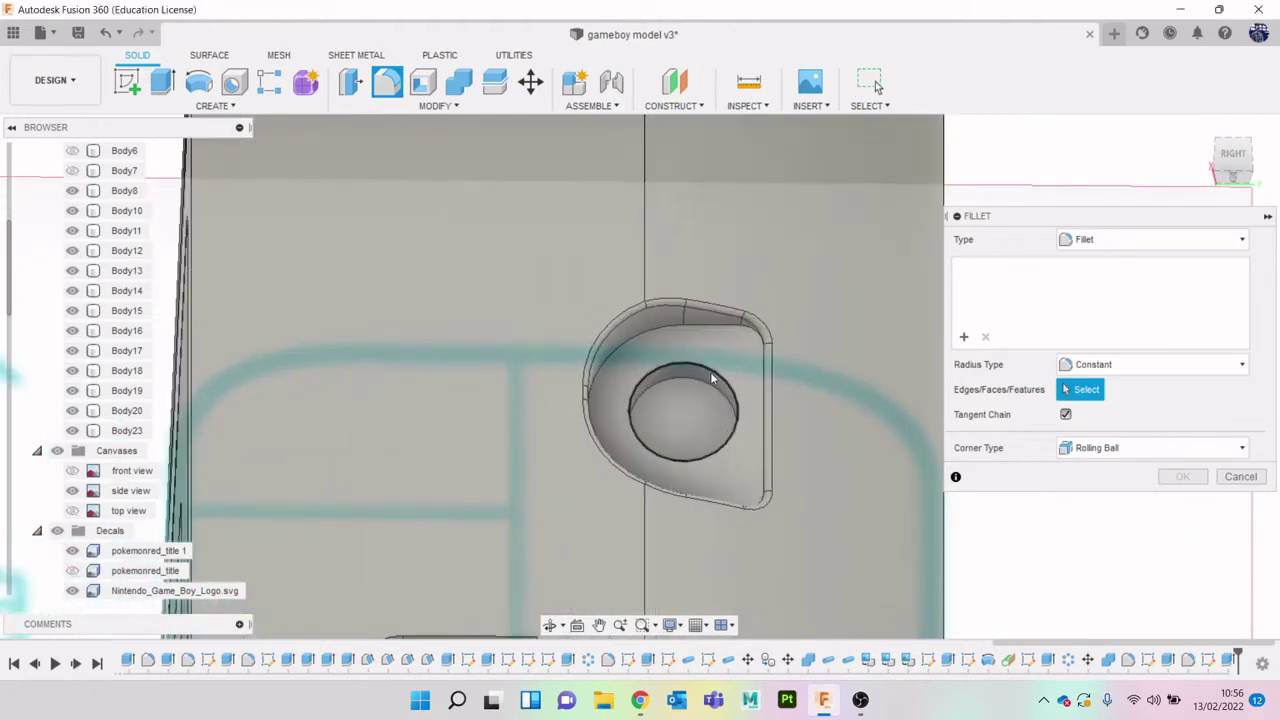
{"action": "left_click", "coordinate": [697, 372]}
{"action": "left_click", "coordinate": [693, 381]}
{"action": "left_click_drag", "start_coordinate": [689, 382], "coordinate": [689, 383]}
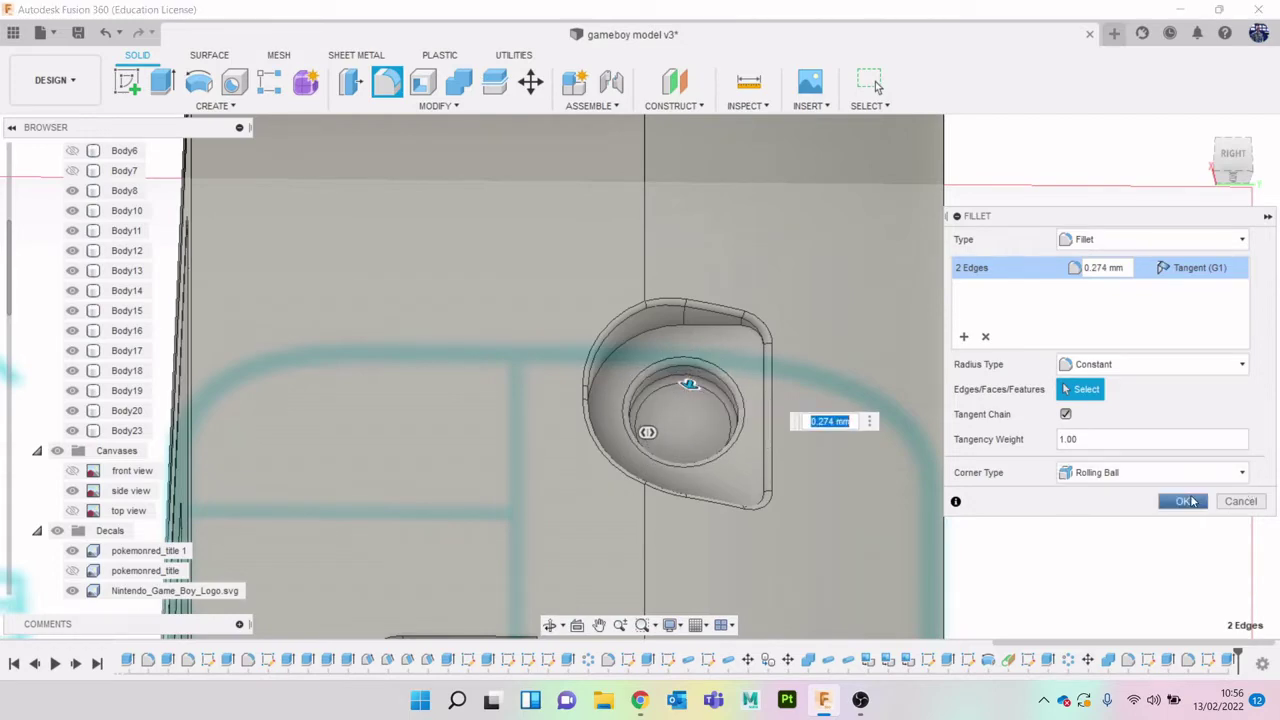
{"action": "left_click", "coordinate": [1186, 501]}
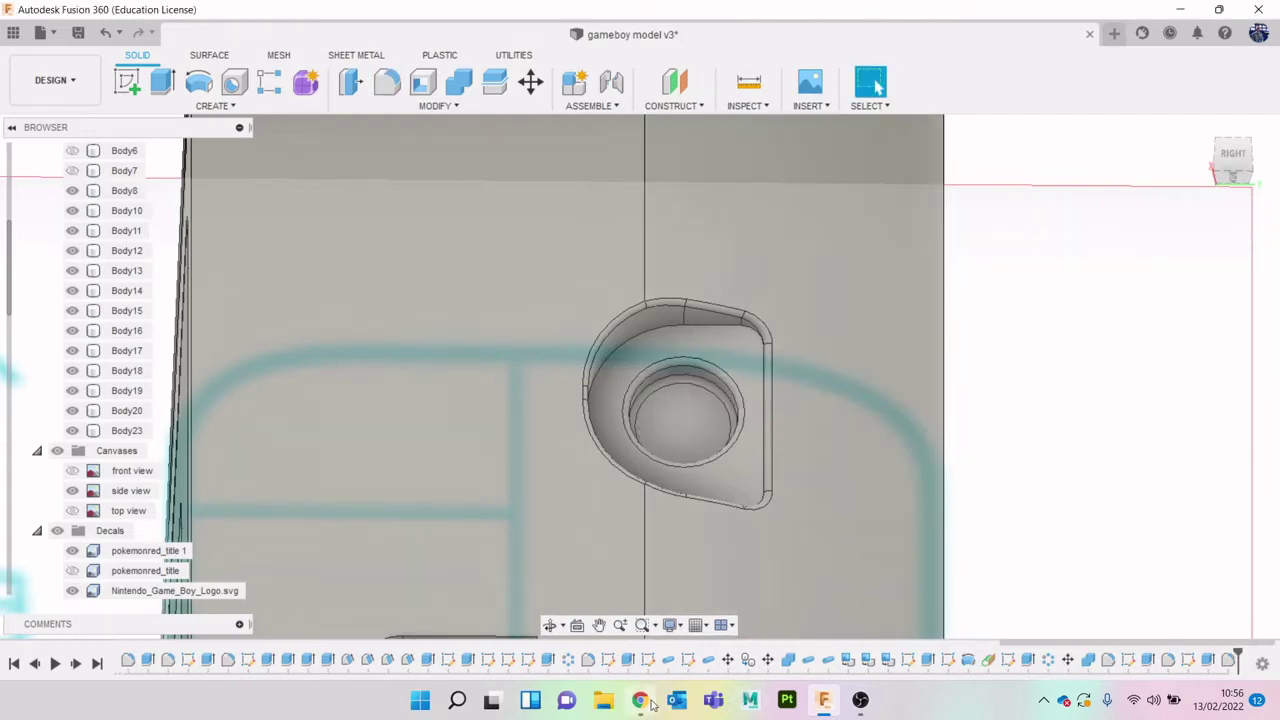
Check the reference photo in Chrome and apply the design's black appearance to the individual faces of the round port hole
{"action": "left_click", "coordinate": [641, 700]}
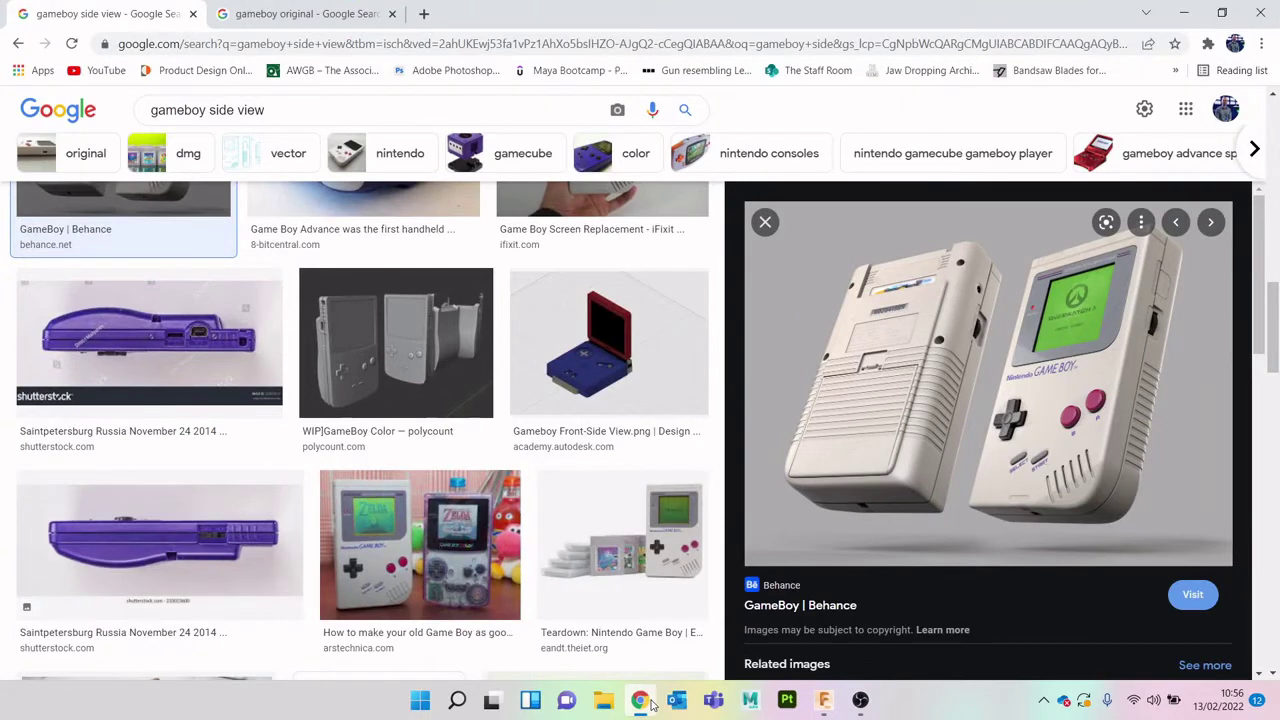
{"action": "left_click", "coordinate": [641, 700]}
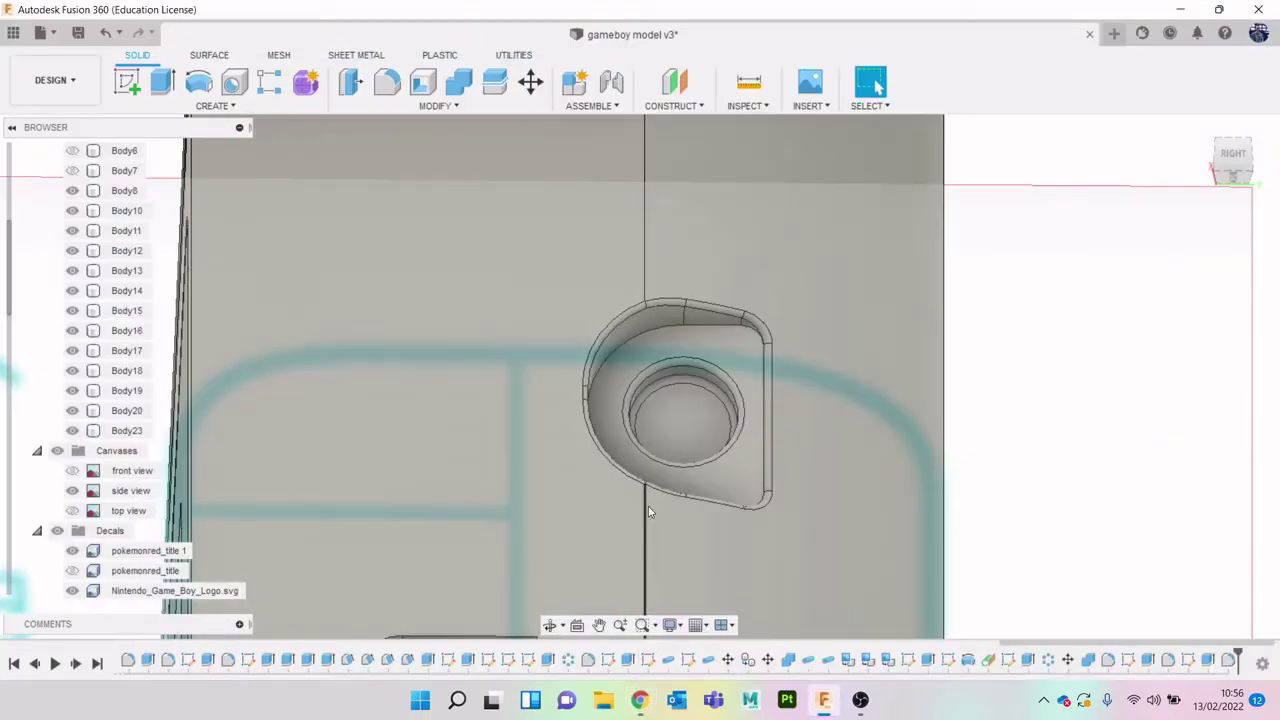
{"action": "key", "text": "a"}
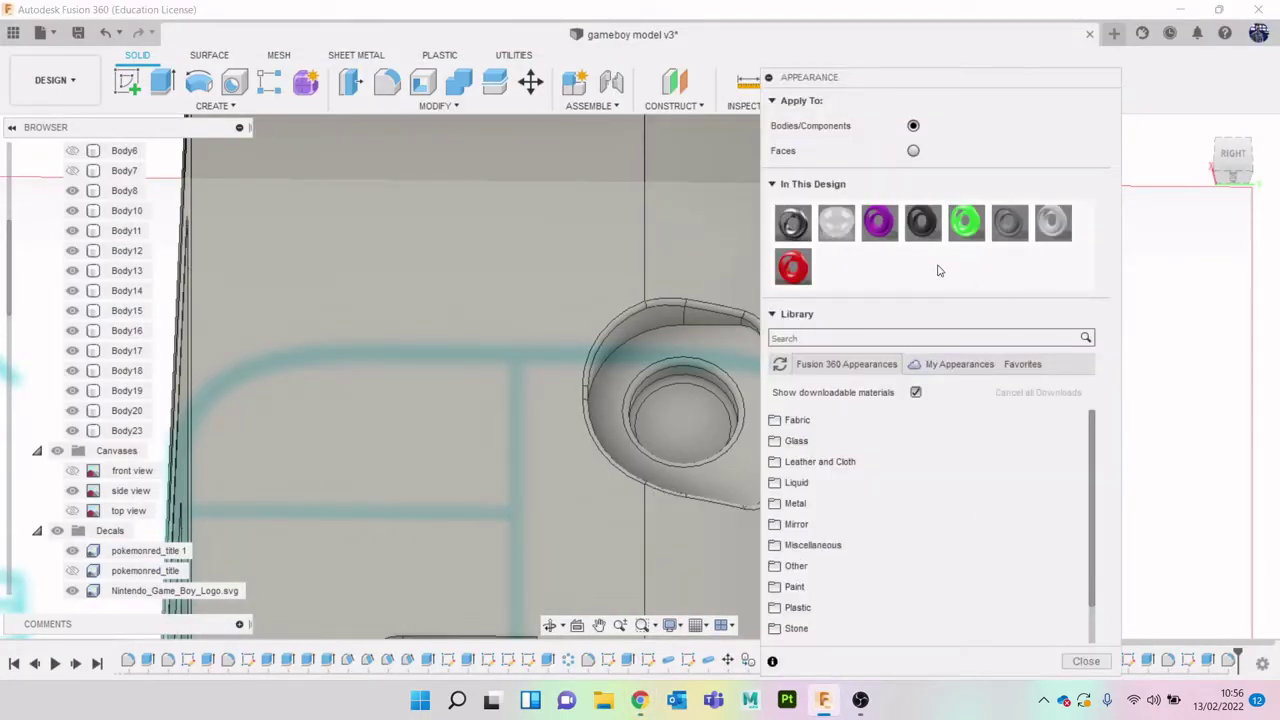
{"action": "left_click_drag", "start_coordinate": [922, 222], "coordinate": [838, 338]}
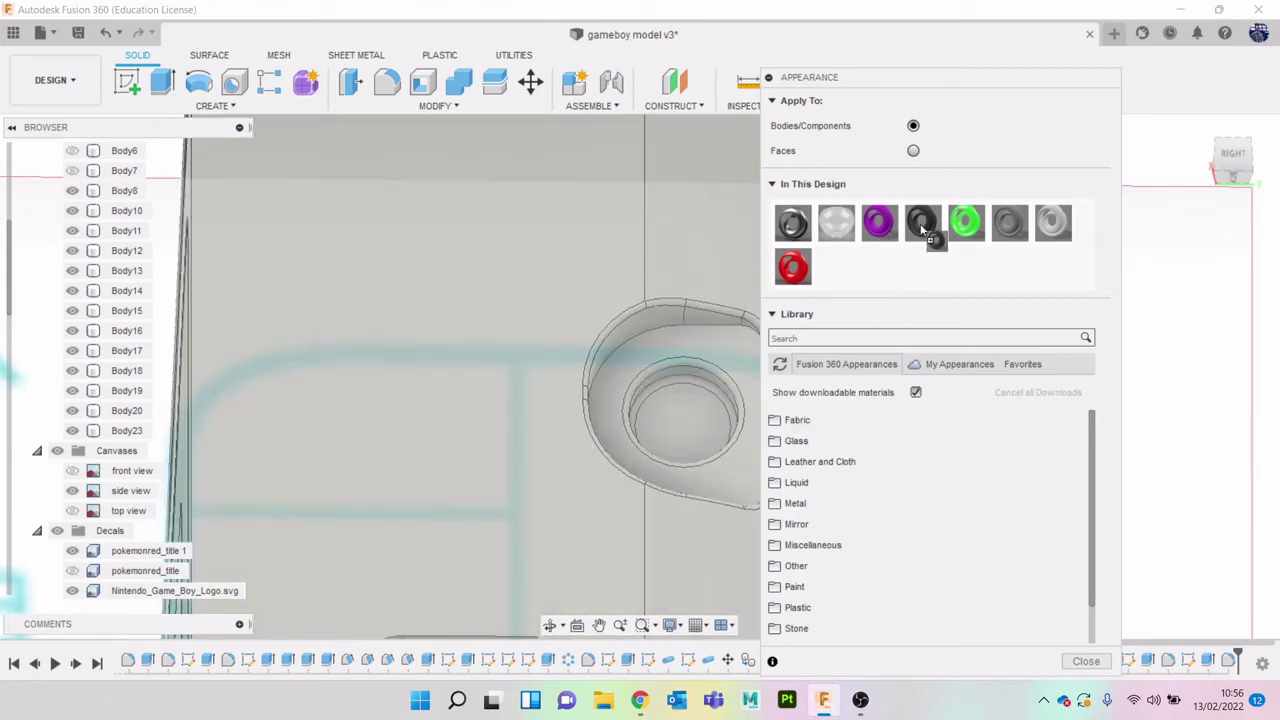
{"action": "left_click_drag", "start_coordinate": [922, 230], "coordinate": [922, 228]}
{"action": "left_click_drag", "start_coordinate": [897, 282], "coordinate": [688, 412]}
{"action": "scroll", "coordinate": [688, 412], "scroll_direction": "up", "scroll_amount": 3}
{"action": "left_click_drag", "start_coordinate": [925, 228], "coordinate": [694, 299]}
{"action": "scroll", "coordinate": [694, 380], "scroll_direction": "down", "scroll_amount": 8}
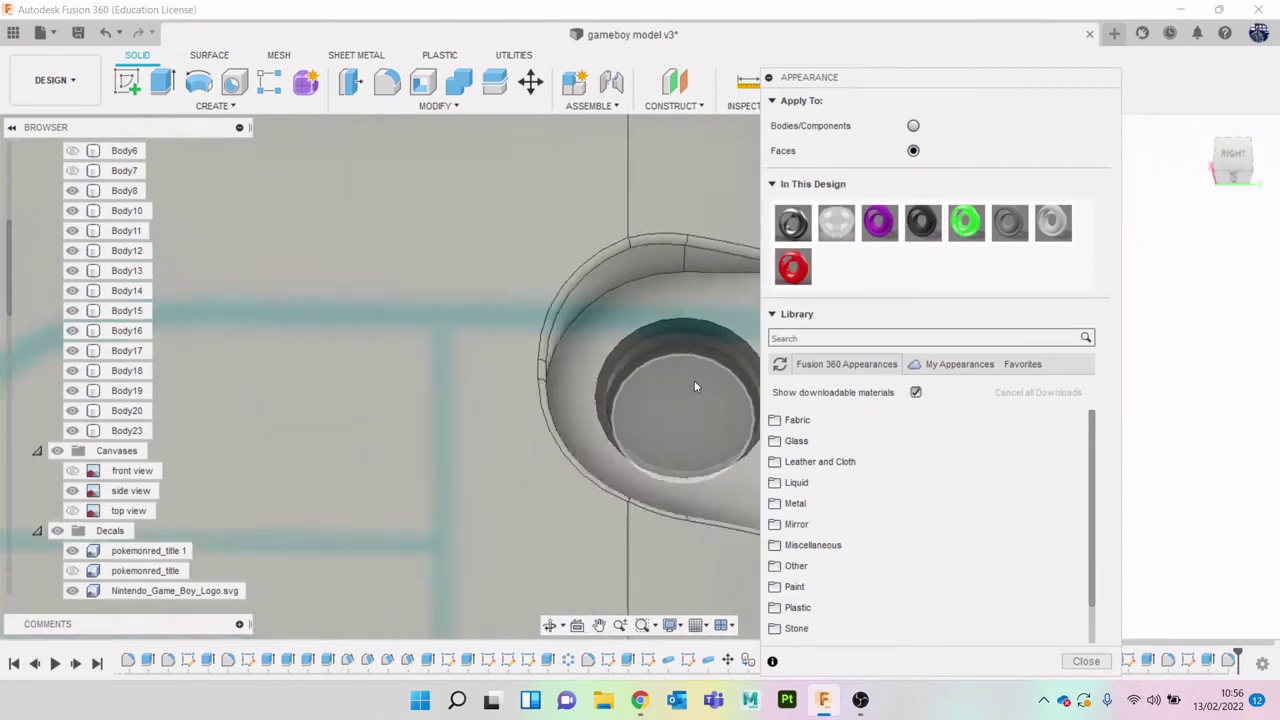
{"action": "left_click", "coordinate": [1086, 661]}
Inspect the port, dial wheel and back of the model and compare them with the reference Game Boy photo in Chrome
{"action": "scroll", "coordinate": [1008, 500], "scroll_direction": "down", "scroll_amount": 3}
{"action": "mouse_move", "coordinate": [1226, 145]}
{"action": "left_mouse_down"}
{"action": "mouse_move", "coordinate": [1264, 165]}
{"action": "mouse_move", "coordinate": [1242, 166]}
{"action": "left_mouse_up"}
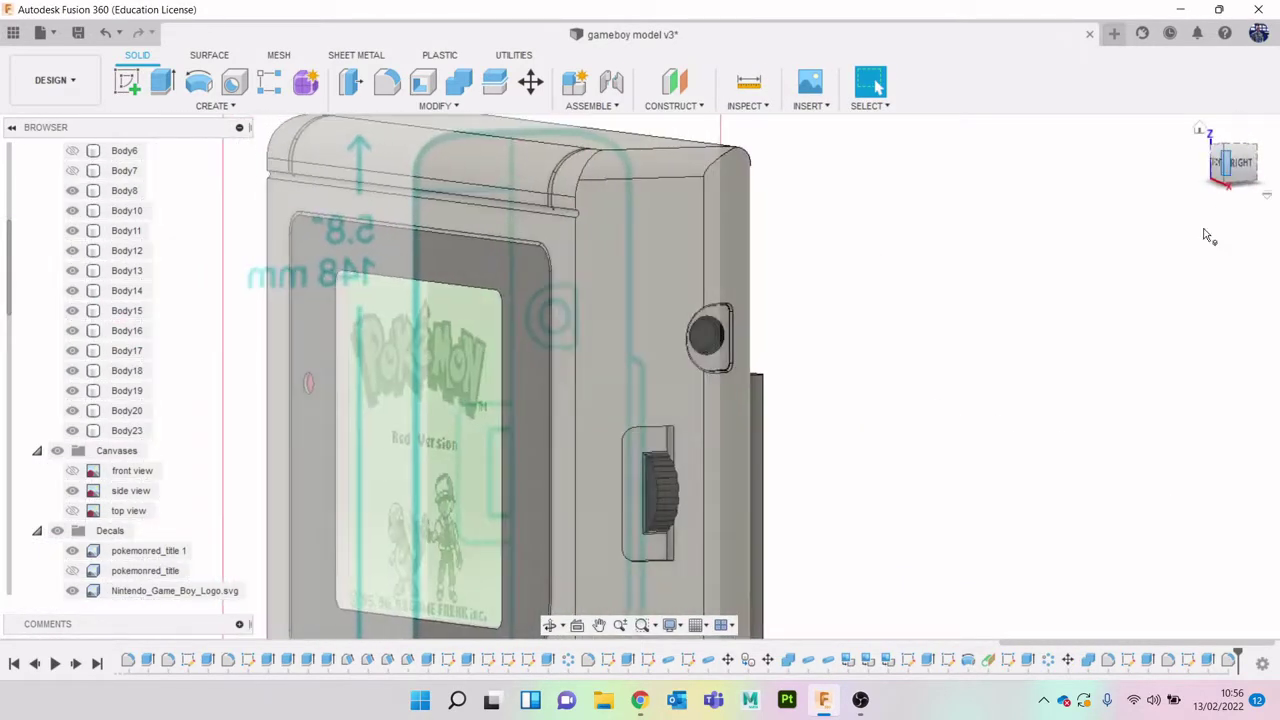
{"action": "scroll", "coordinate": [1175, 370], "scroll_direction": "down", "scroll_amount": 3}
{"action": "mouse_move", "coordinate": [1169, 386]}
{"action": "middle_mouse_down"}
{"action": "mouse_move", "coordinate": [1040, 234]}
{"action": "mouse_move", "coordinate": [1027, 242]}
{"action": "middle_mouse_up"}
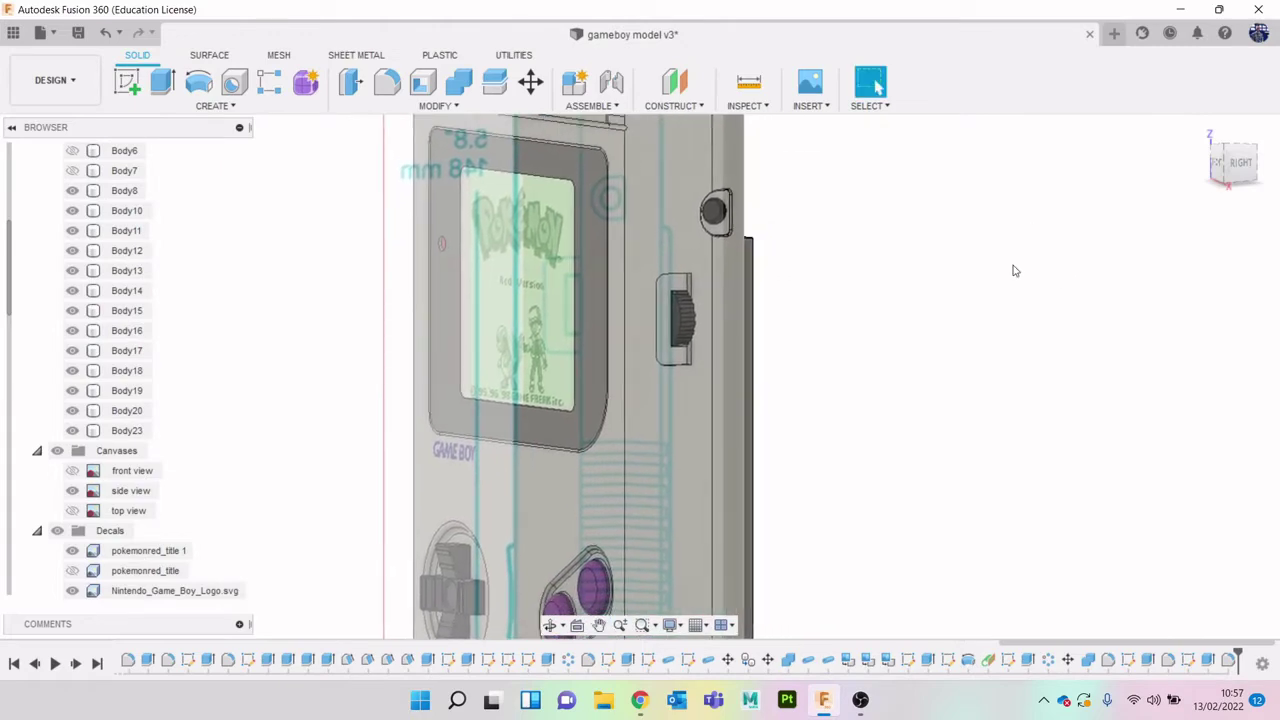
{"action": "left_click", "coordinate": [639, 700]}
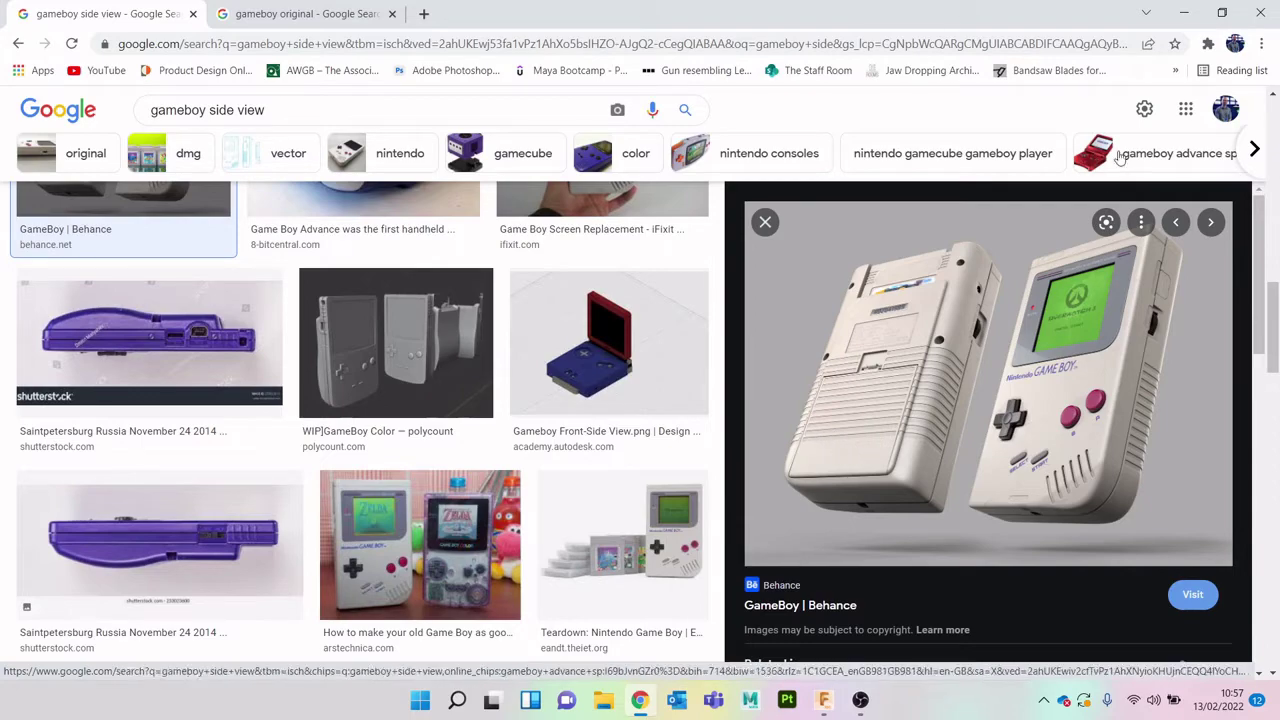
{"action": "left_click", "coordinate": [1184, 13]}
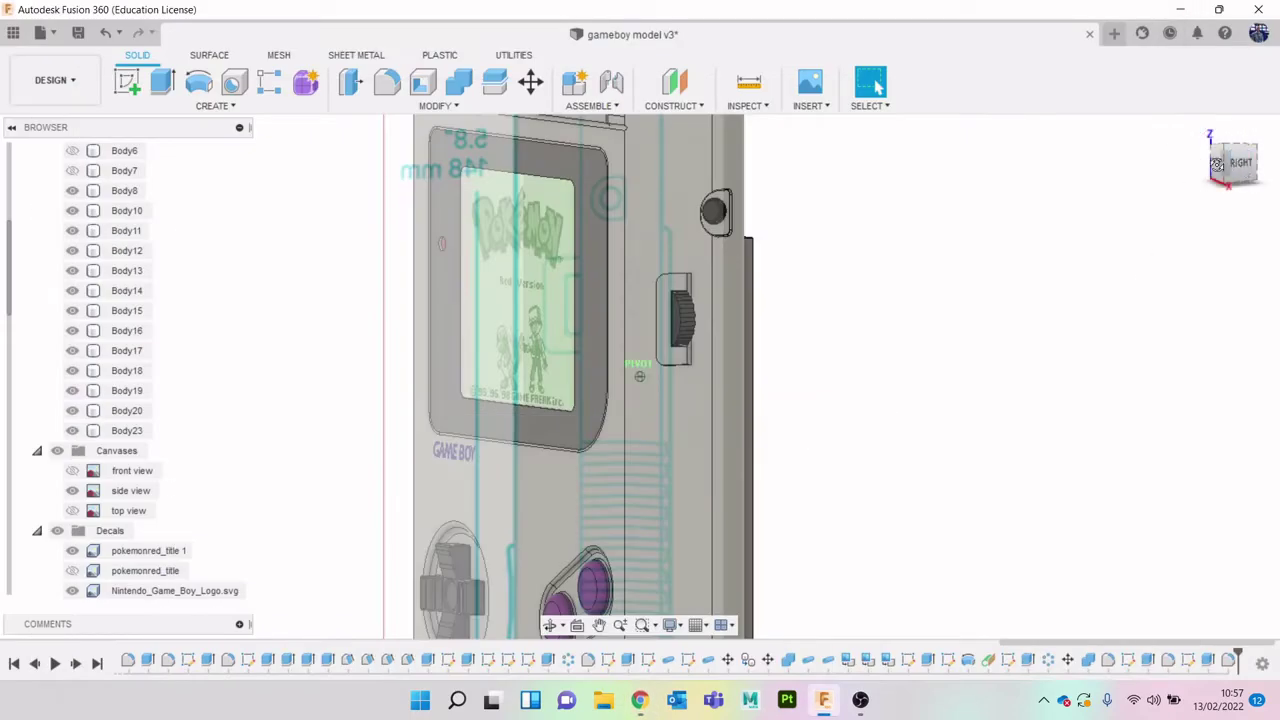
{"action": "mouse_move", "coordinate": [1217, 164]}
{"action": "left_mouse_down"}
{"action": "mouse_move", "coordinate": [1148, 143]}
{"action": "mouse_move", "coordinate": [1096, 146]}
{"action": "left_mouse_up"}
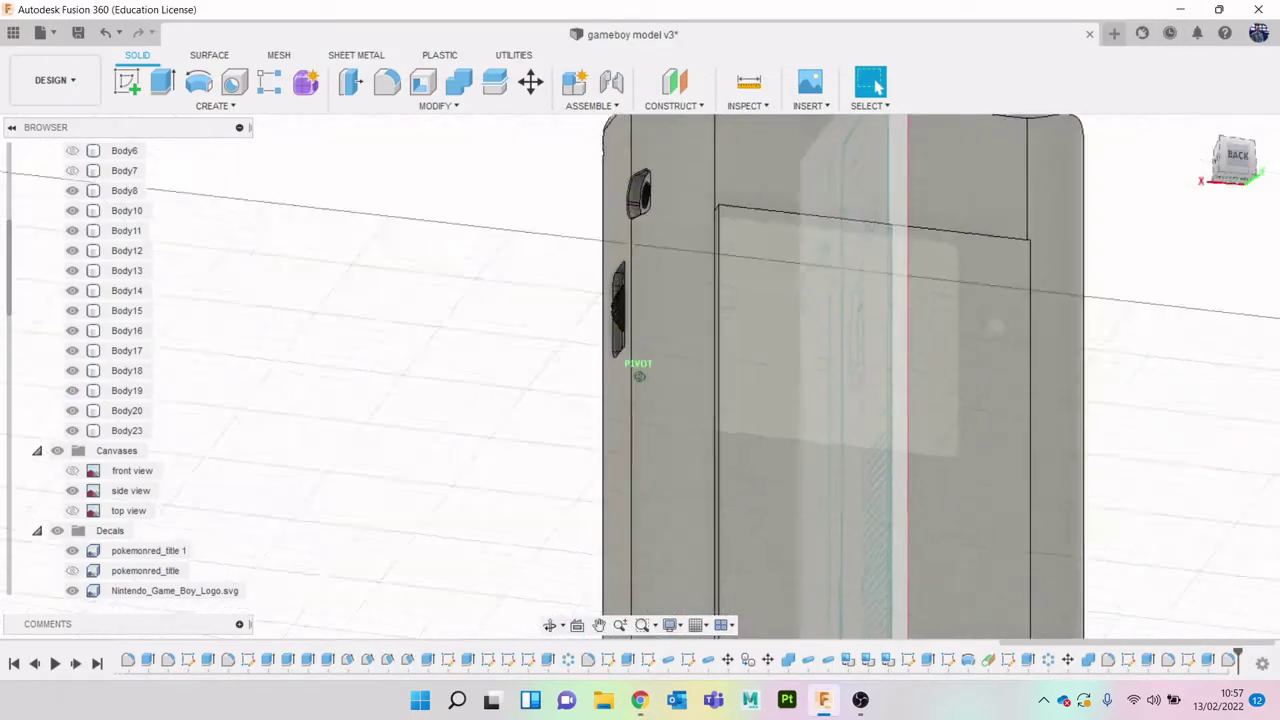
Inspect the model from the right side and front, and compare it with the reference Game Boy photo in Chrome
{"action": "left_click", "coordinate": [1238, 170]}
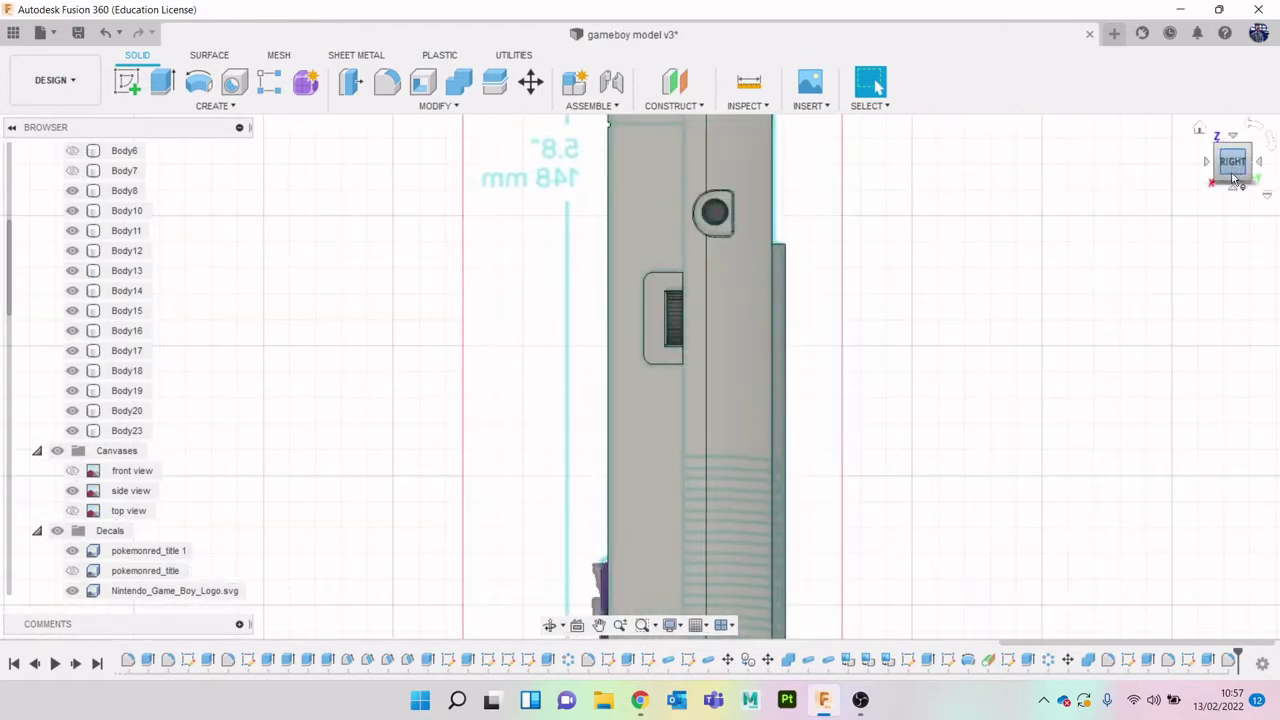
{"action": "middle_click_drag", "start_coordinate": [1171, 422], "coordinate": [1006, 298]}
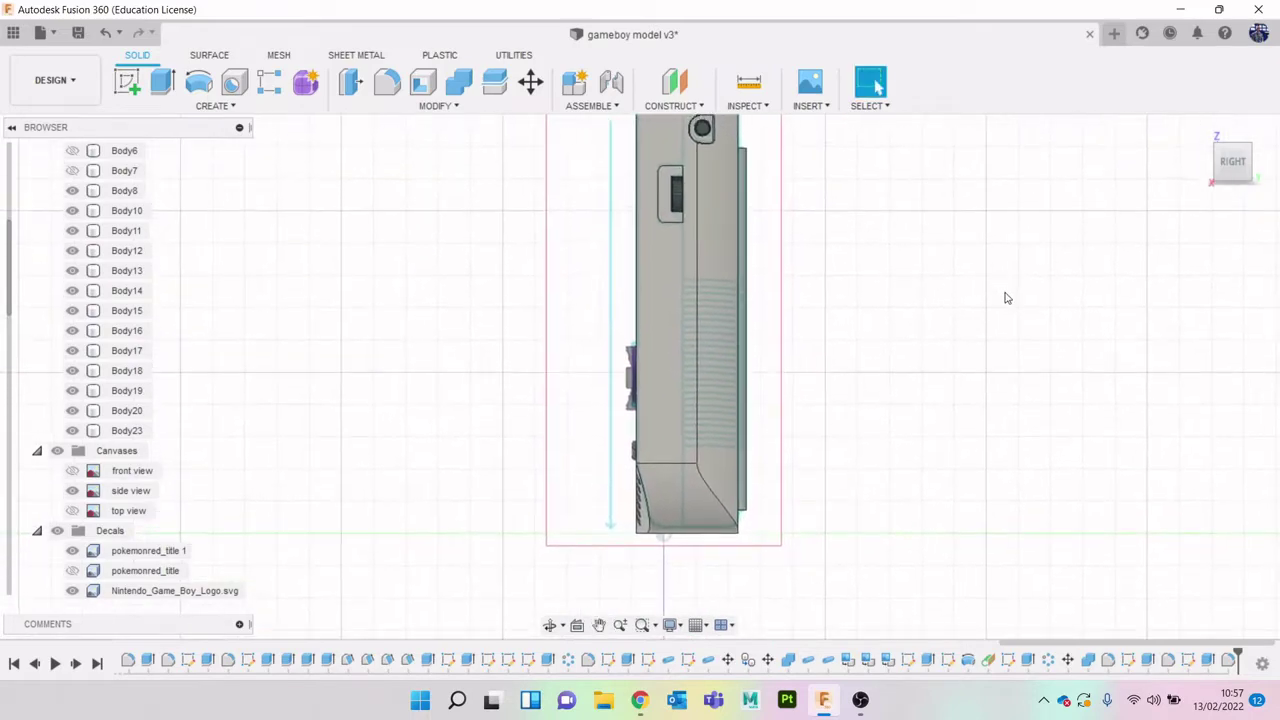
{"action": "left_click", "coordinate": [1224, 172]}
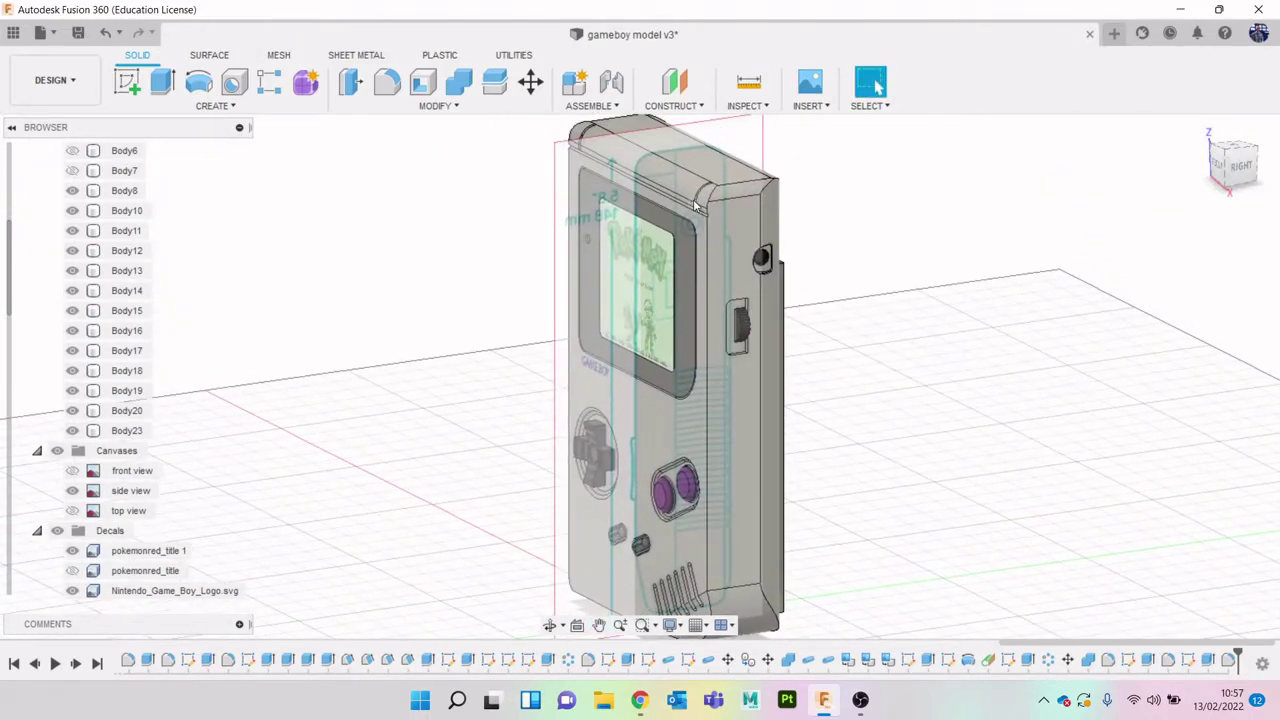
{"action": "mouse_move", "coordinate": [1233, 168]}
{"action": "left_mouse_down"}
{"action": "mouse_move", "coordinate": [1180, 148]}
{"action": "mouse_move", "coordinate": [1130, 156]}
{"action": "mouse_move", "coordinate": [1074, 79]}
{"action": "mouse_move", "coordinate": [1072, 122]}
{"action": "mouse_move", "coordinate": [1279, 196]}
{"action": "left_mouse_up"}
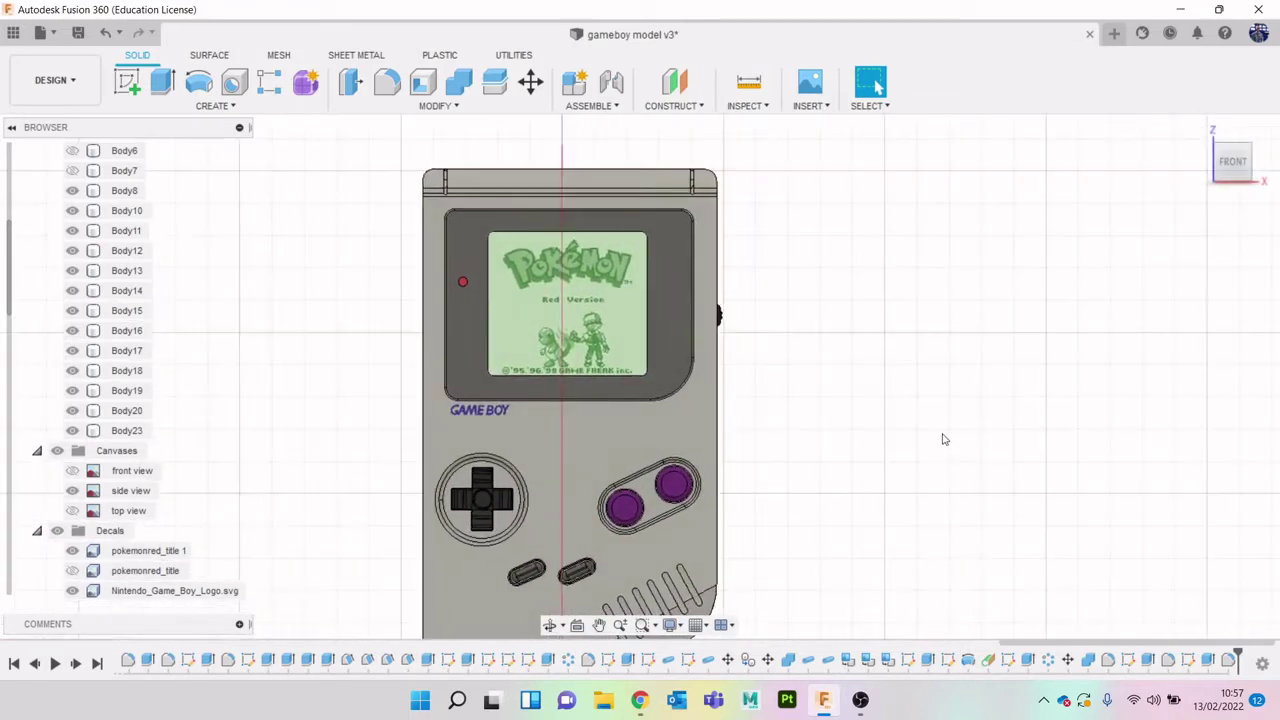
{"action": "middle_click_drag", "start_coordinate": [951, 435], "coordinate": [978, 357]}
{"action": "middle_click_drag", "start_coordinate": [894, 463], "coordinate": [894, 453]}
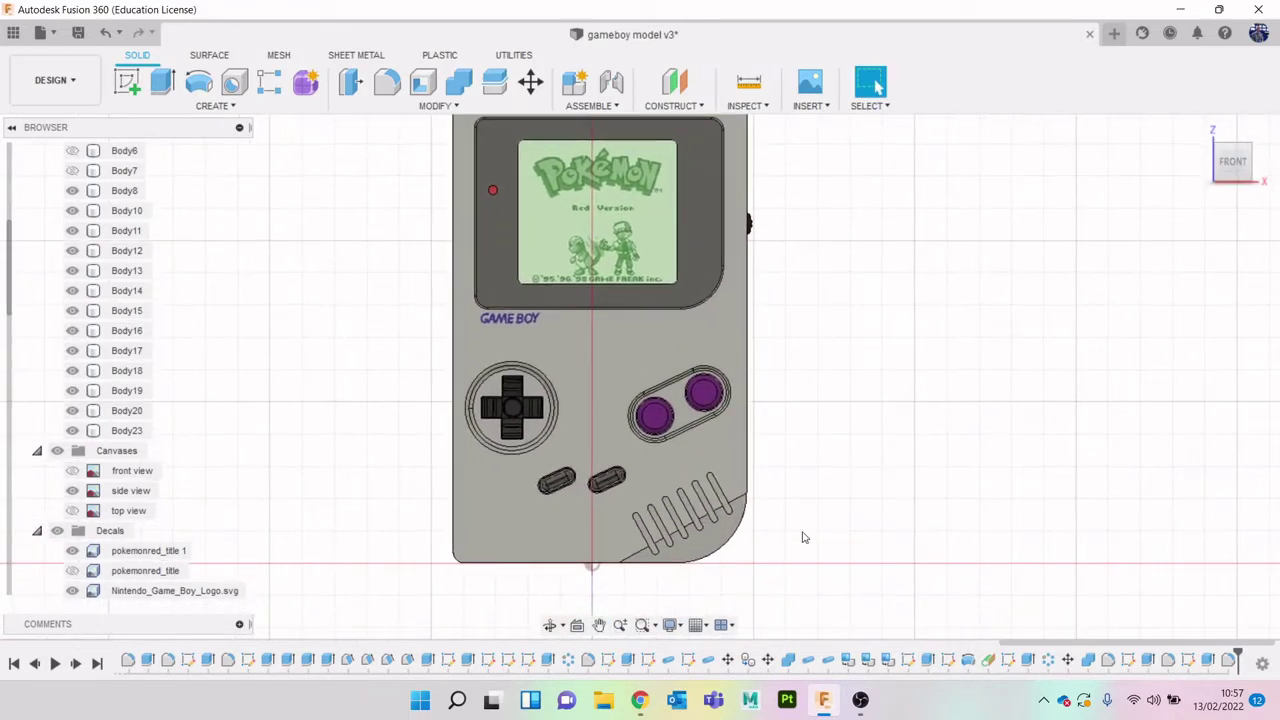
{"action": "left_click", "coordinate": [640, 700]}
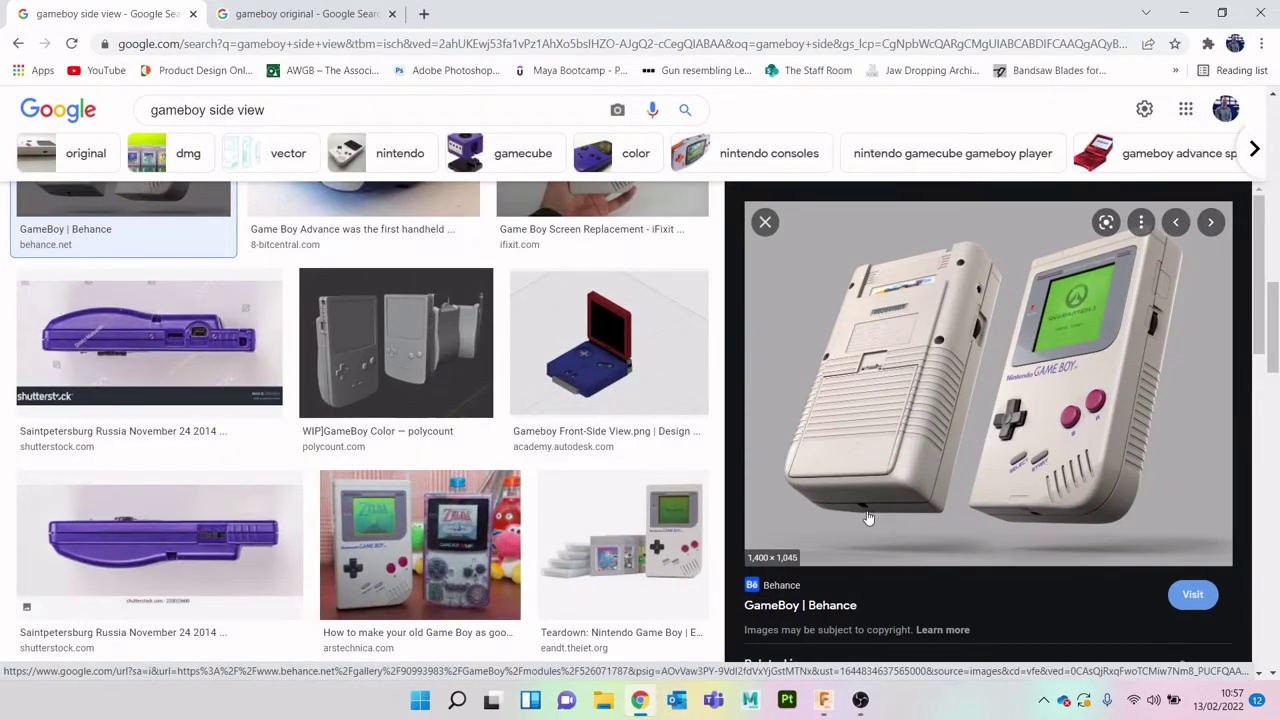
{"action": "left_click", "coordinate": [826, 704]}
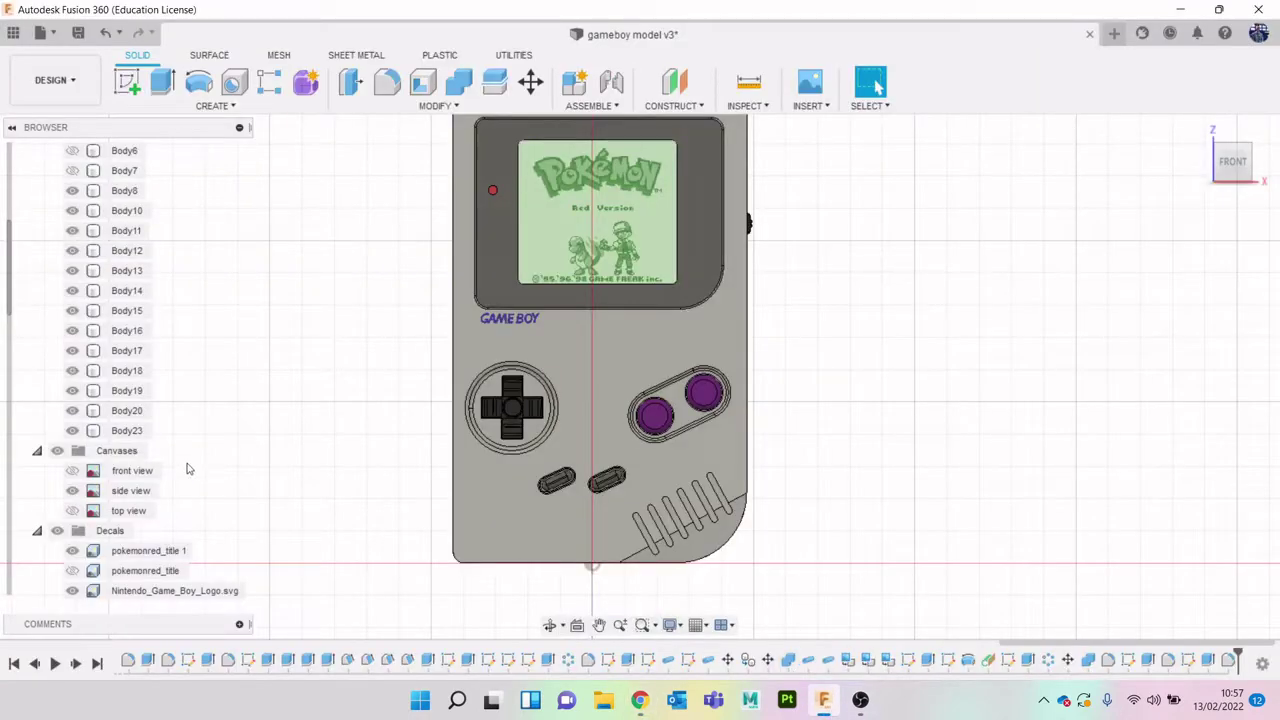
Sketch a vertical line on the model's right side face along the canvas seam, from above the top edge to below the bottom edge
{"action": "left_click", "coordinate": [1259, 161]}
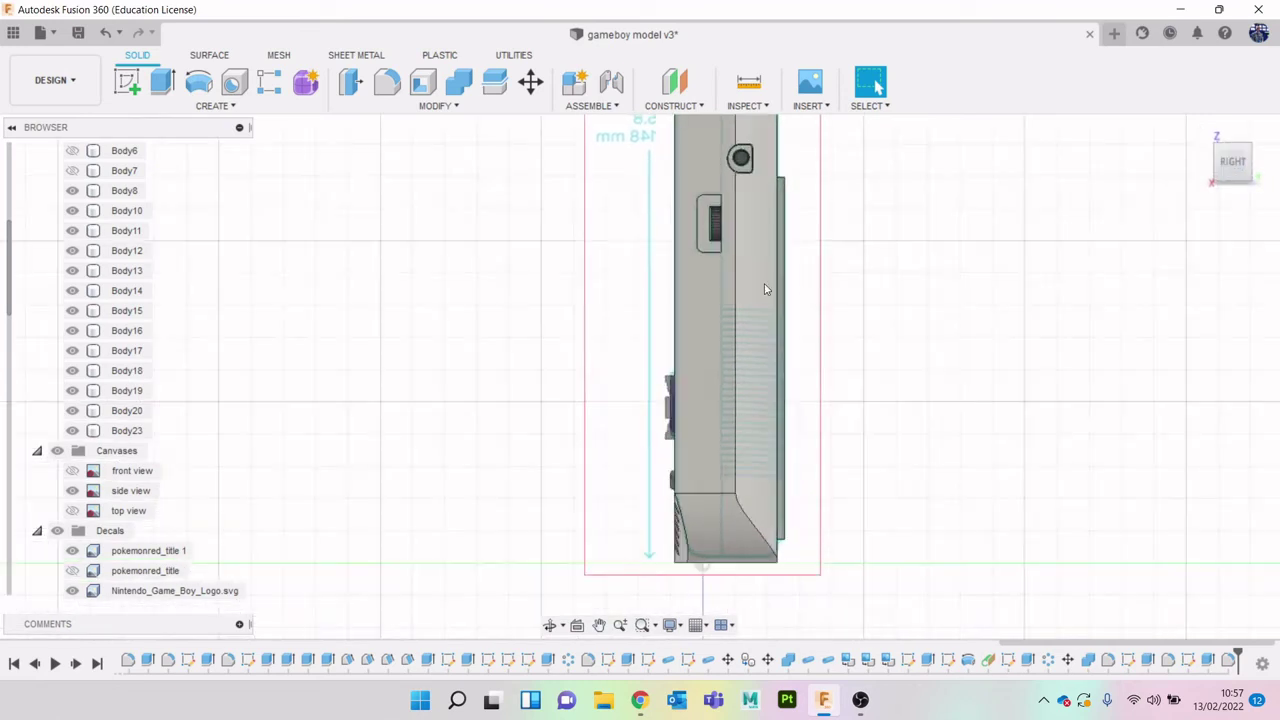
{"action": "middle_click_drag", "start_coordinate": [783, 289], "coordinate": [790, 360]}
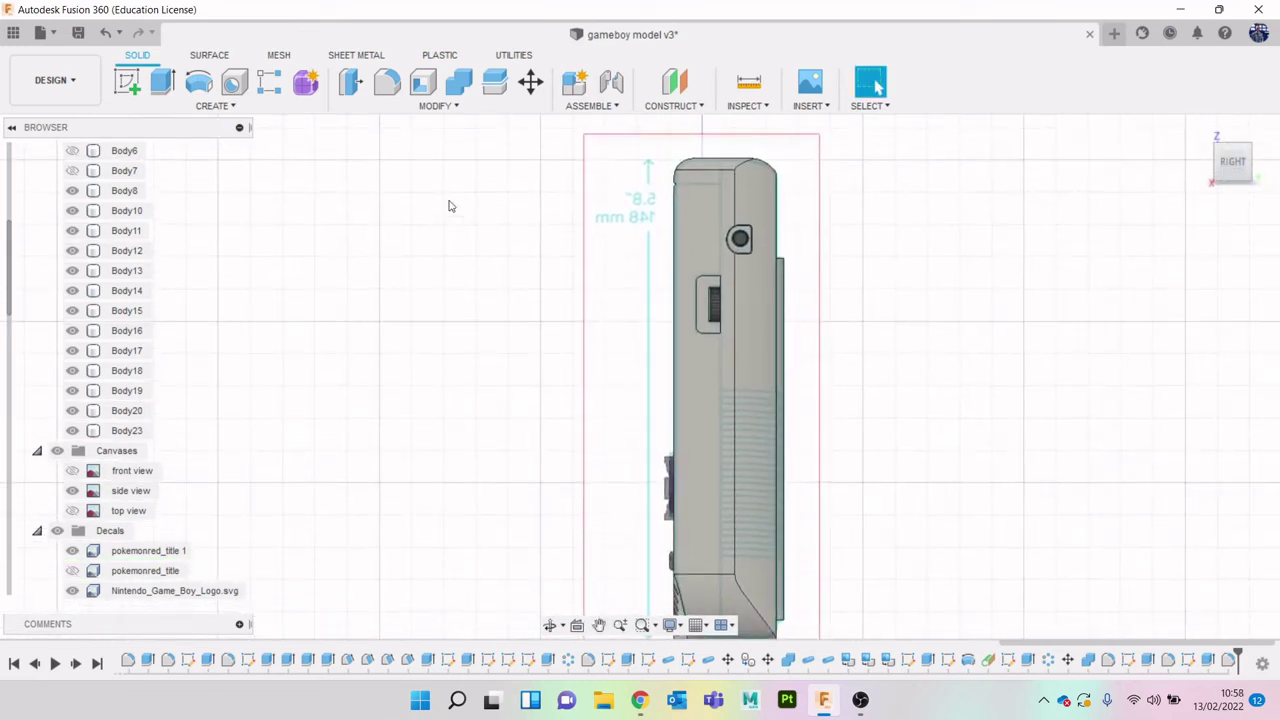
{"action": "left_click", "coordinate": [127, 83]}
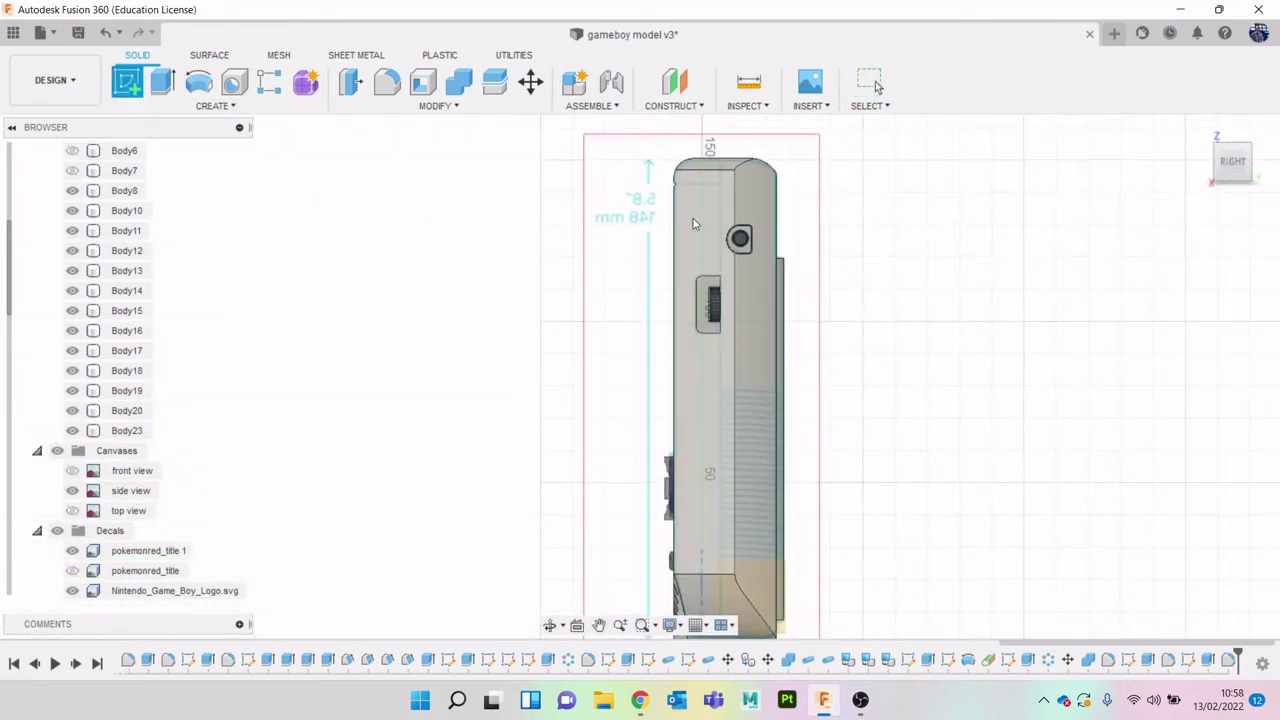
{"action": "left_click", "coordinate": [775, 404]}
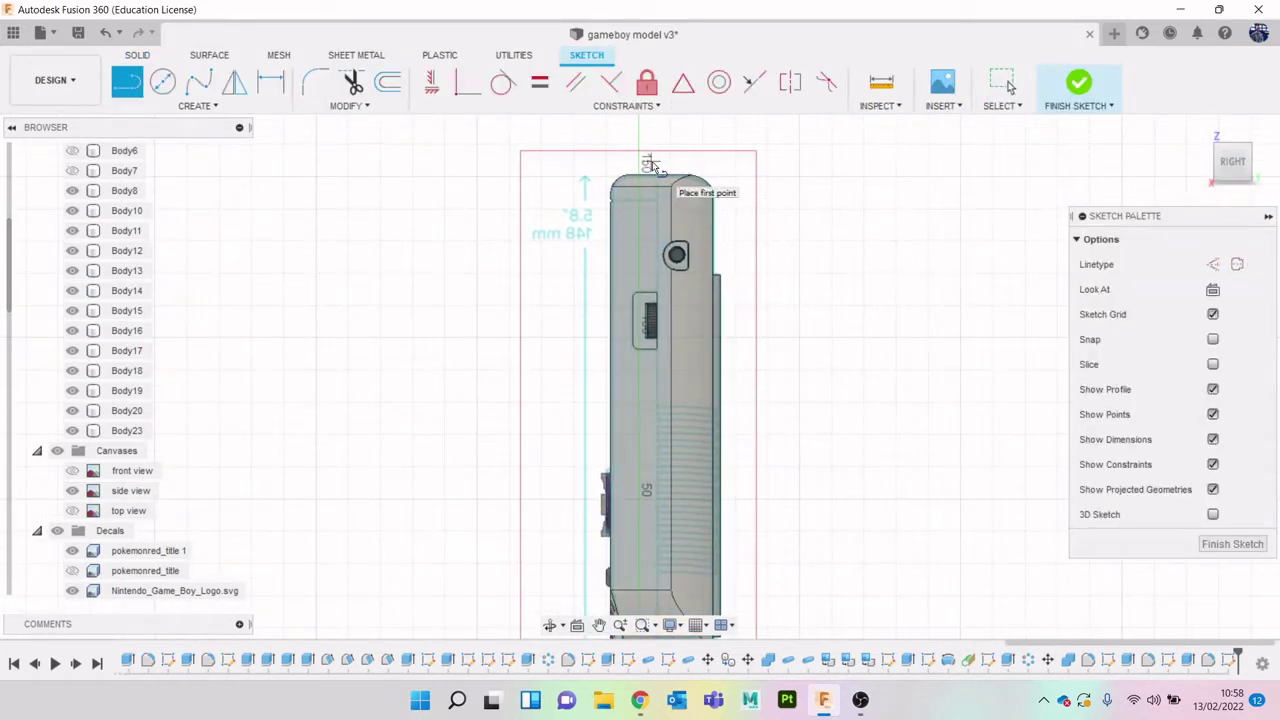
{"action": "scroll", "coordinate": [650, 165], "scroll_direction": "up", "scroll_amount": 5}
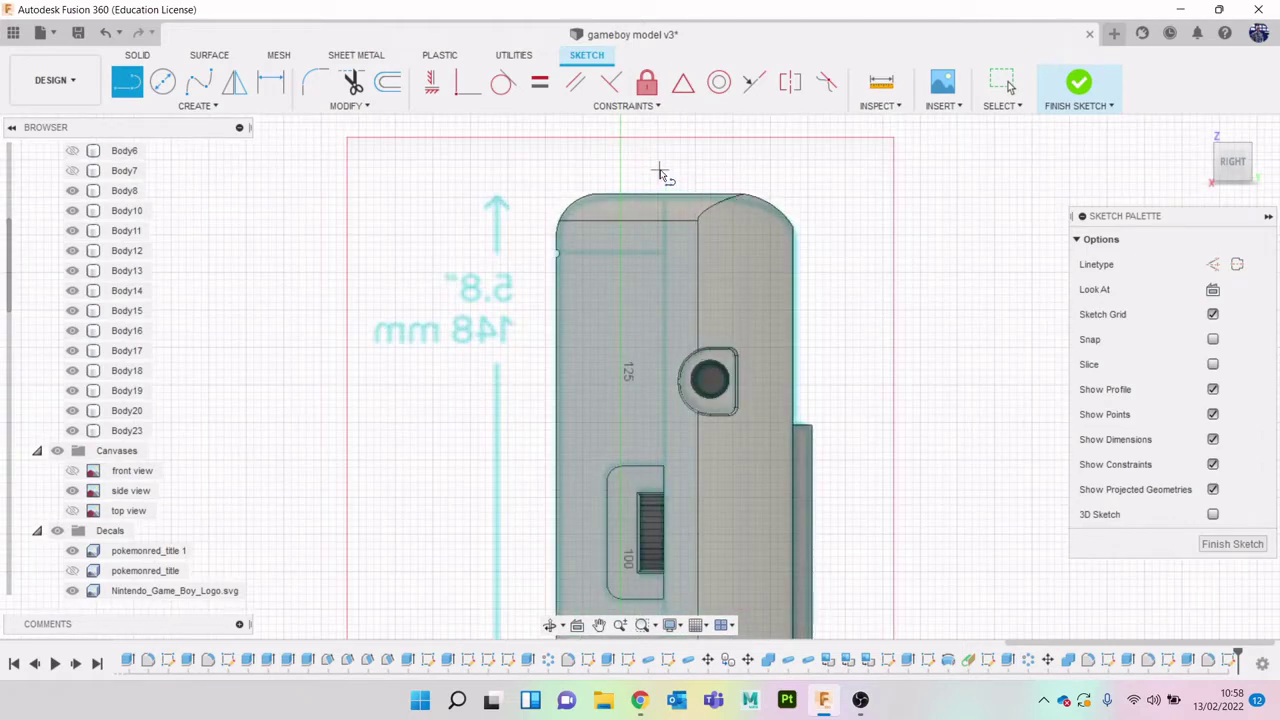
{"action": "scroll", "coordinate": [660, 172], "scroll_direction": "up", "scroll_amount": 2}
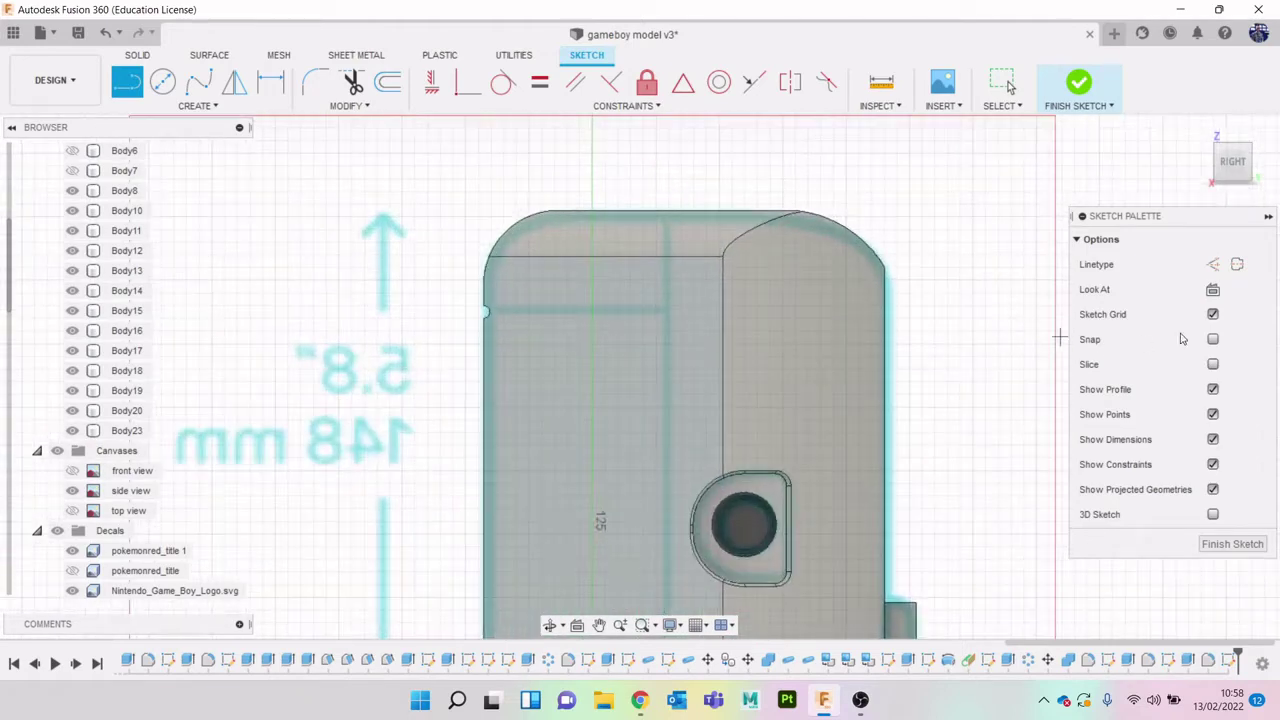
{"action": "left_click", "coordinate": [665, 198]}
{"action": "scroll", "coordinate": [683, 360], "scroll_direction": "down", "scroll_amount": 5}
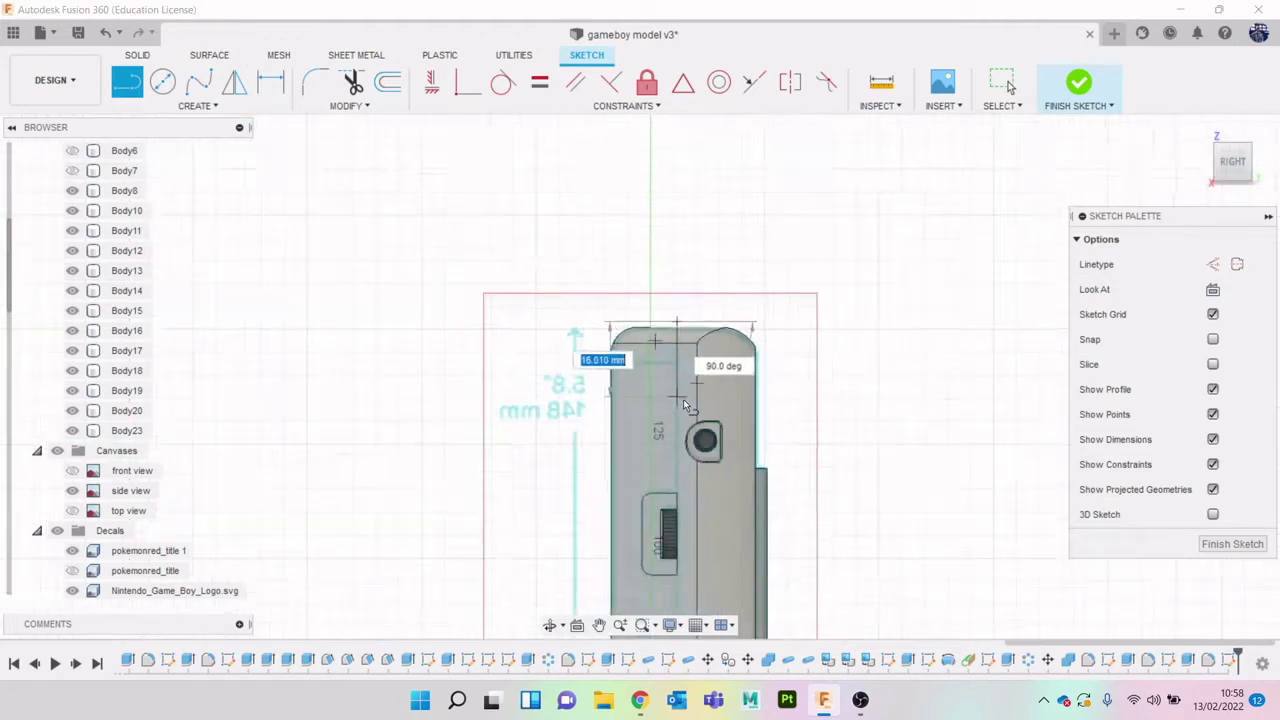
{"action": "middle_click_drag", "start_coordinate": [683, 326], "coordinate": [674, 159]}
{"action": "middle_click_drag", "start_coordinate": [679, 559], "coordinate": [669, 478]}
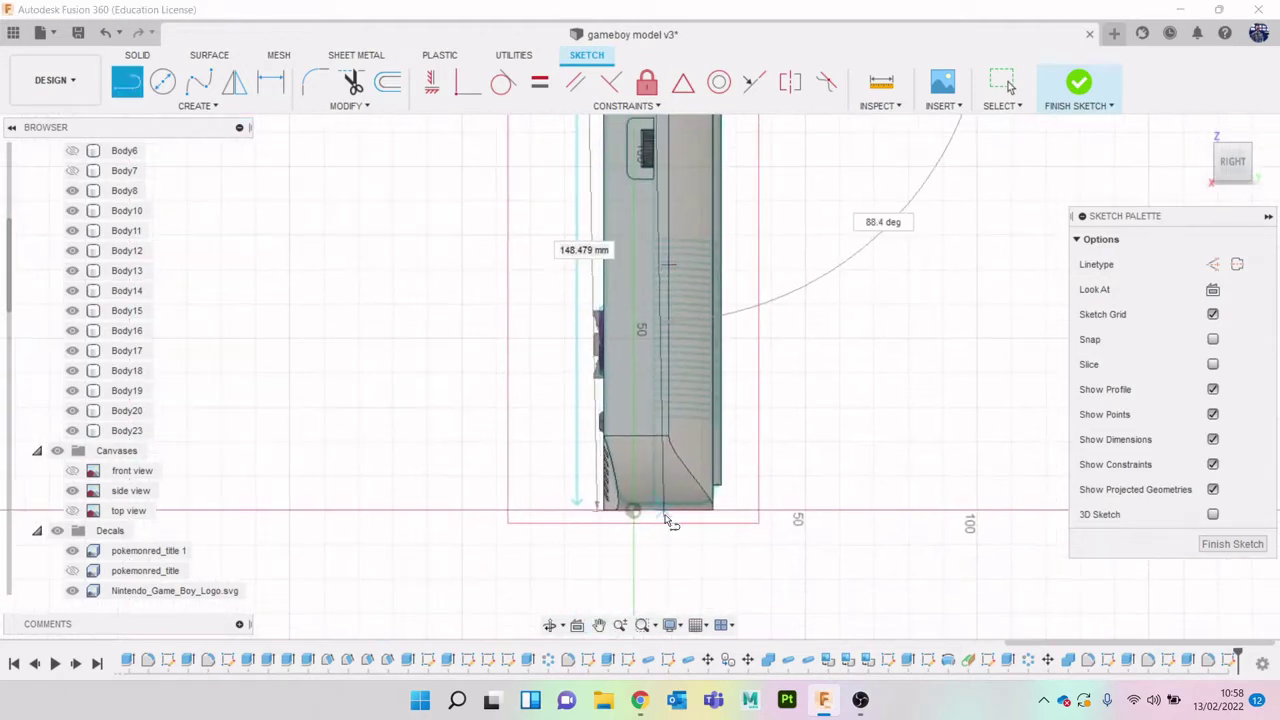
{"action": "left_click", "coordinate": [655, 565]}
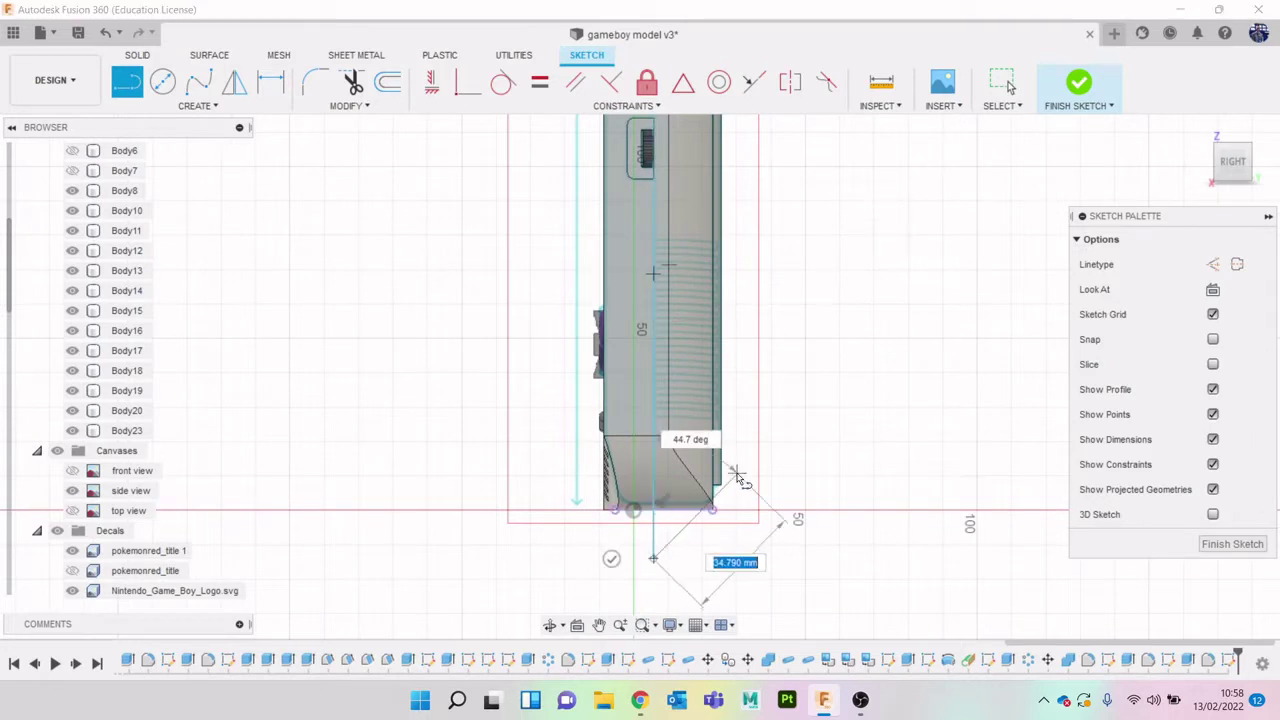
{"action": "middle_click_drag", "start_coordinate": [753, 422], "coordinate": [755, 502]}
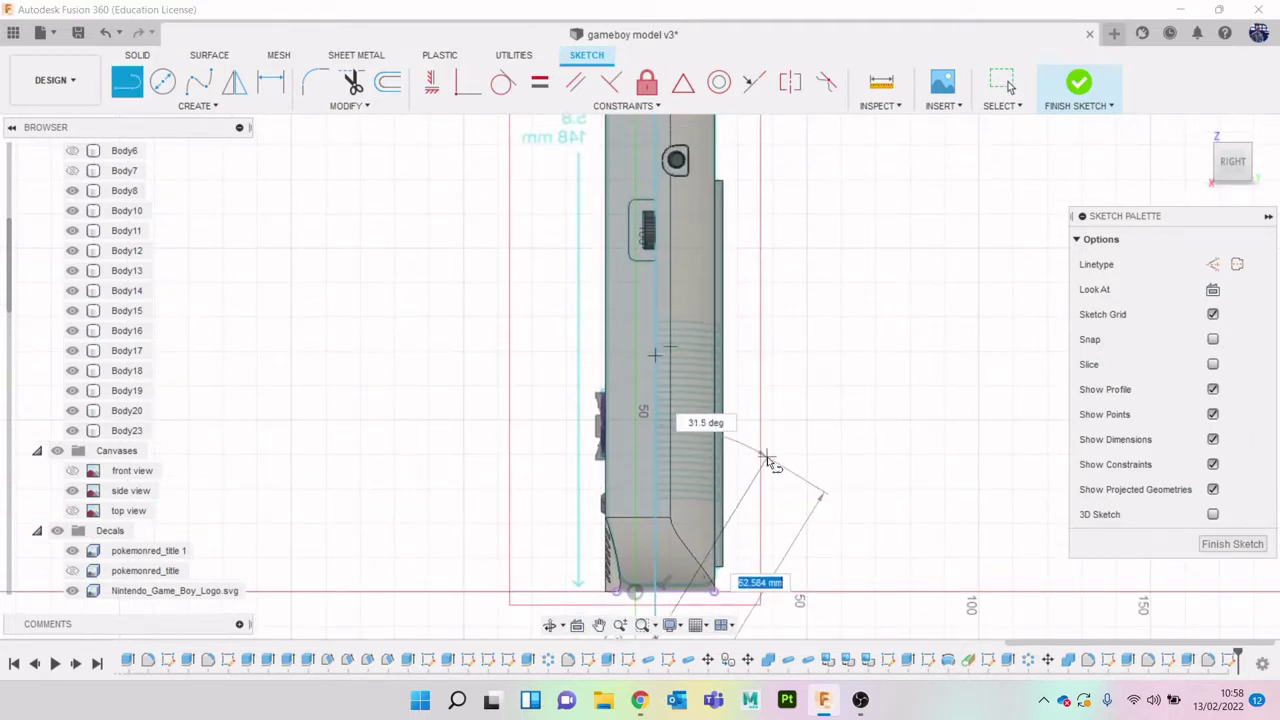
{"action": "key", "text": "Escape"}
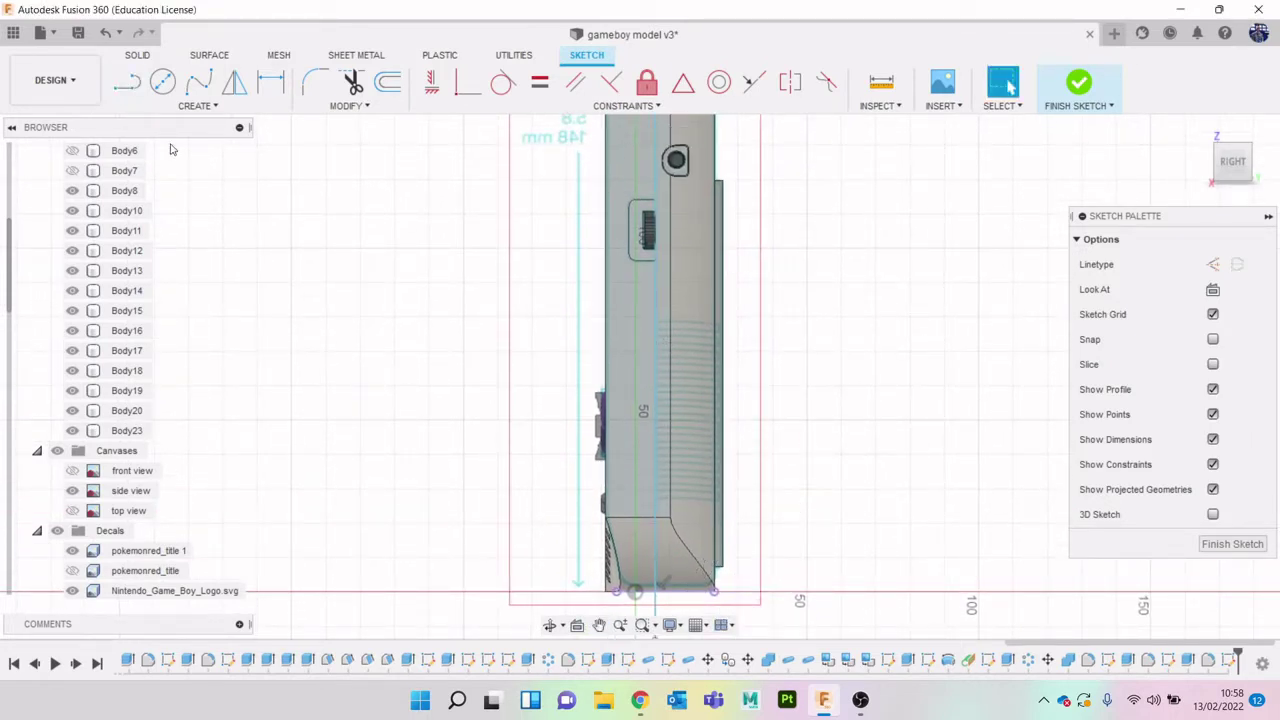
{"action": "left_click", "coordinate": [1075, 82]}
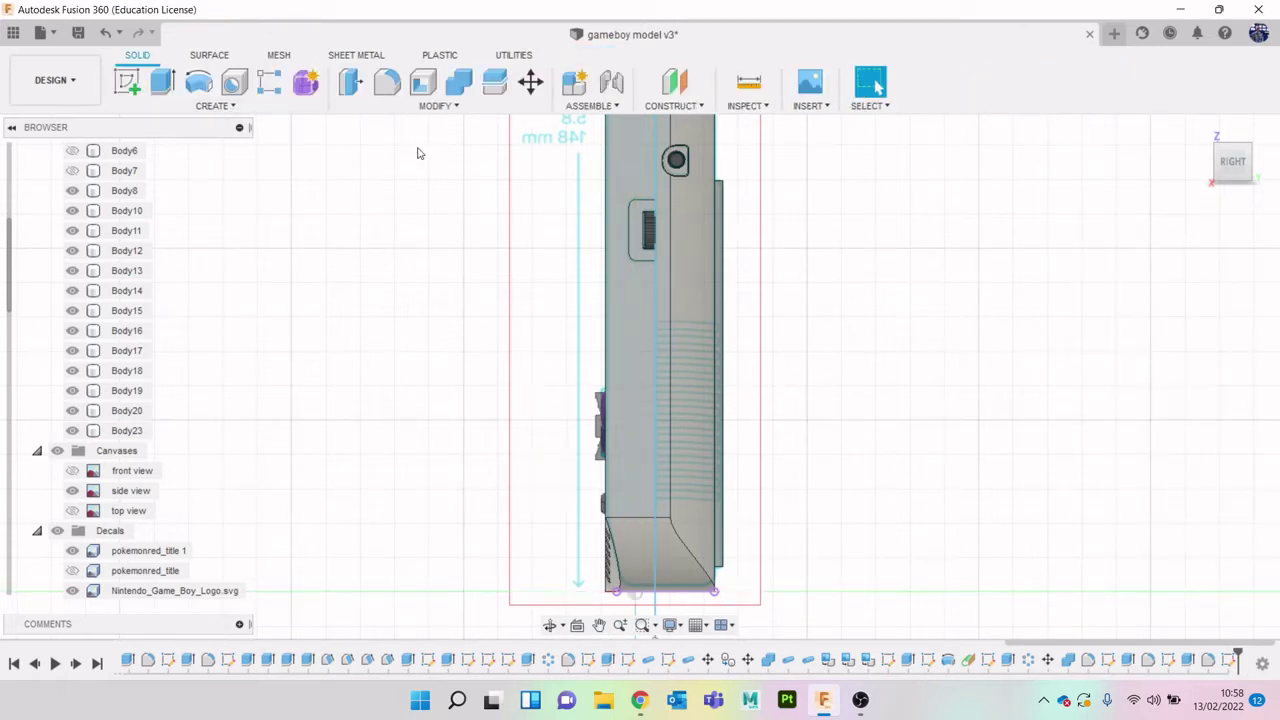
Cut a 1 mm circular pipe groove along the vertical sketch line, hiding the dial wheel body for the cut and showing it again
{"action": "left_click", "coordinate": [243, 108]}
{"action": "left_click", "coordinate": [217, 454]}
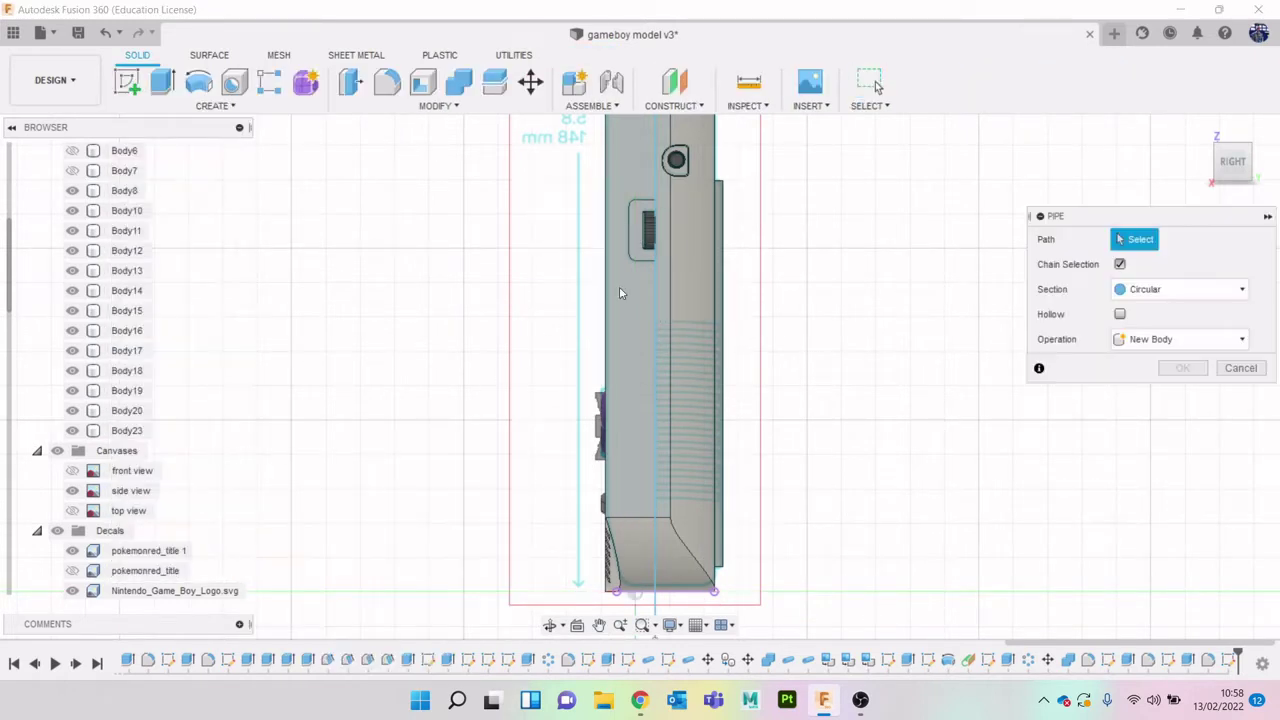
{"action": "left_click", "coordinate": [659, 294]}
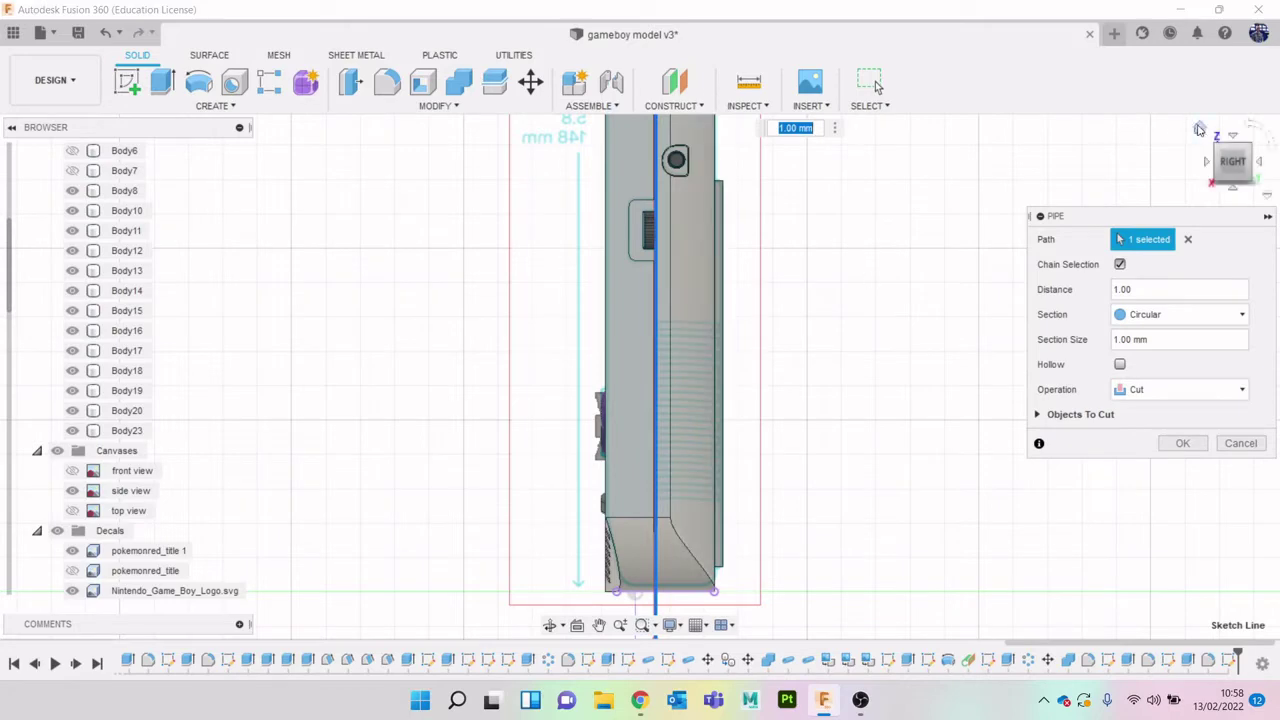
{"action": "left_click", "coordinate": [1223, 168]}
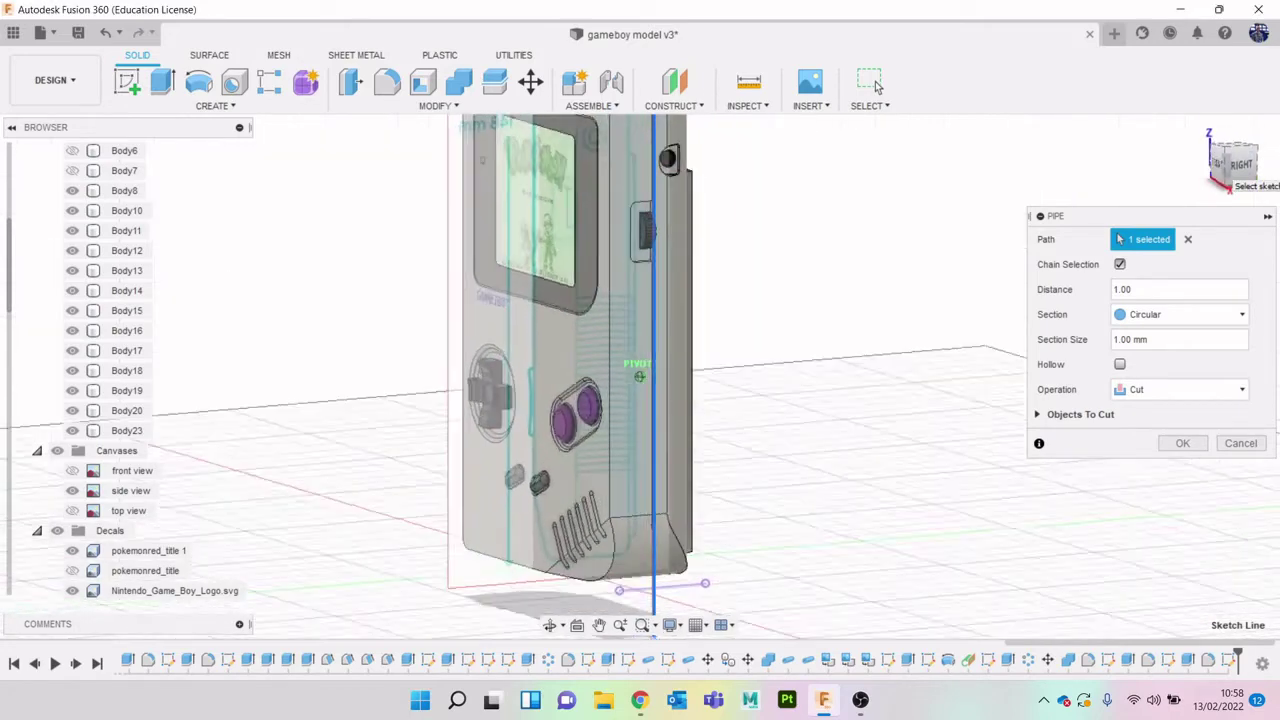
{"action": "scroll", "coordinate": [694, 243], "scroll_direction": "up", "scroll_amount": 5}
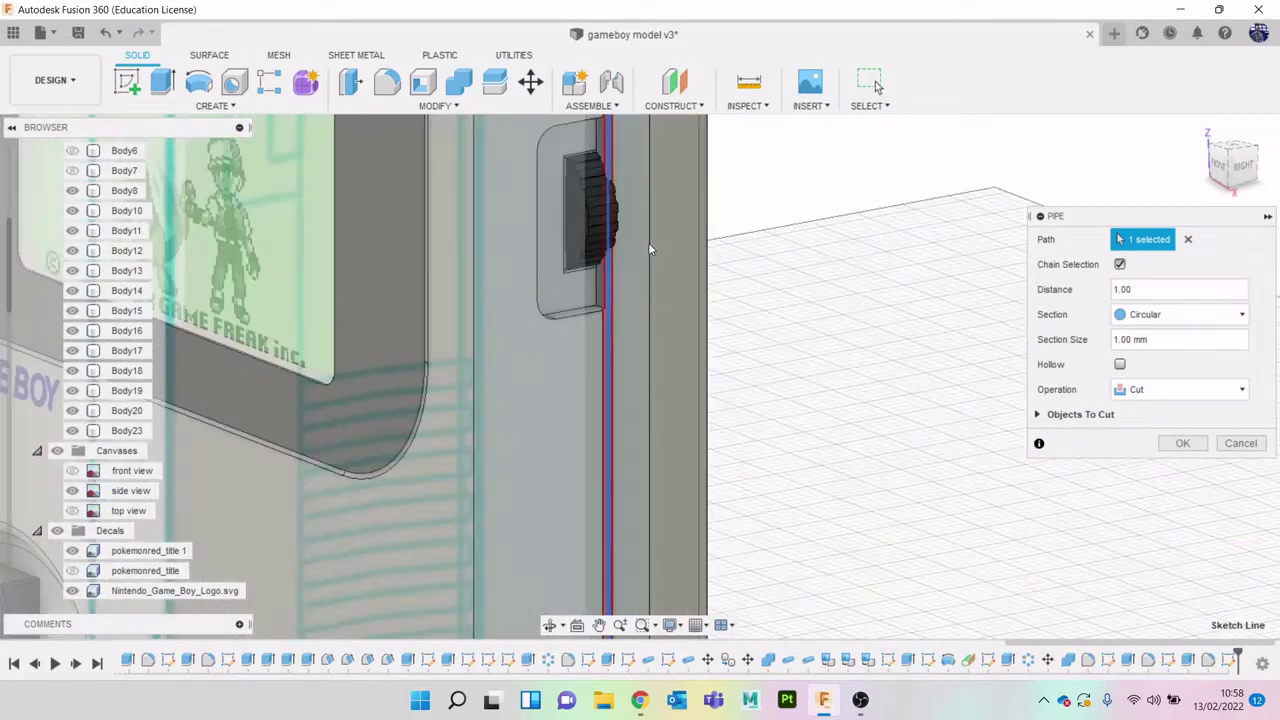
{"action": "left_click", "coordinate": [72, 431]}
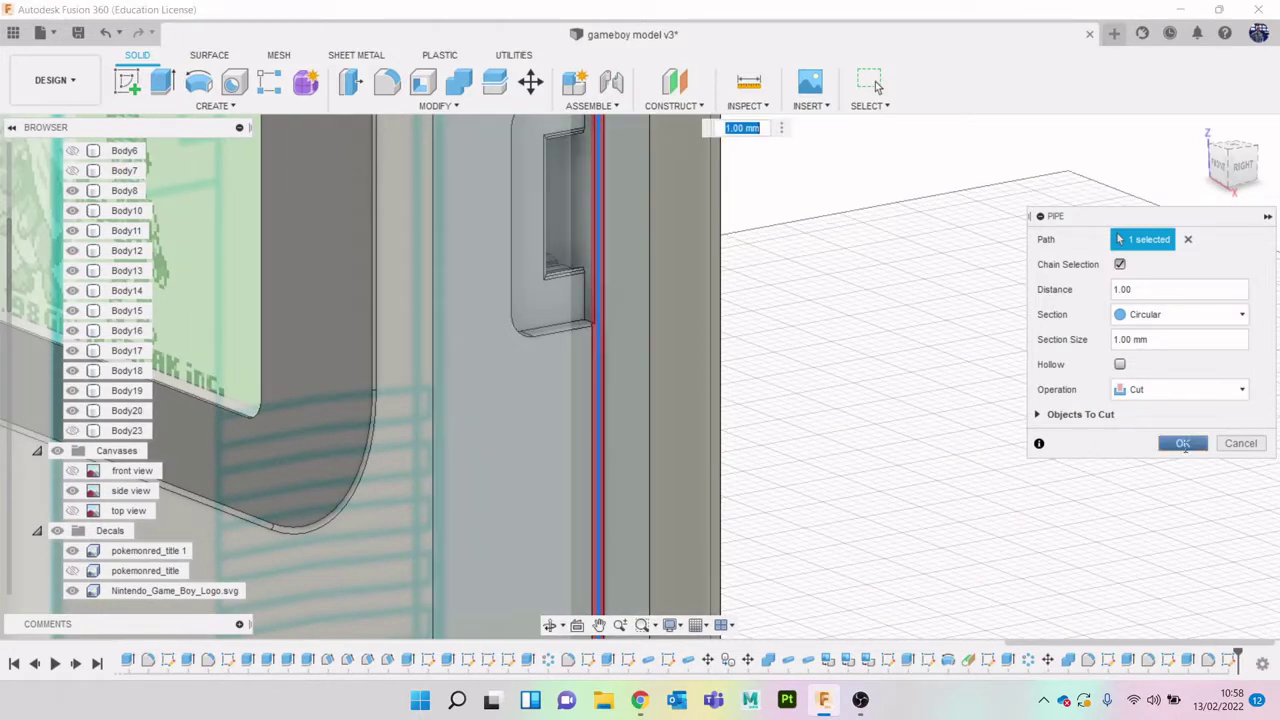
{"action": "left_click", "coordinate": [1183, 446]}
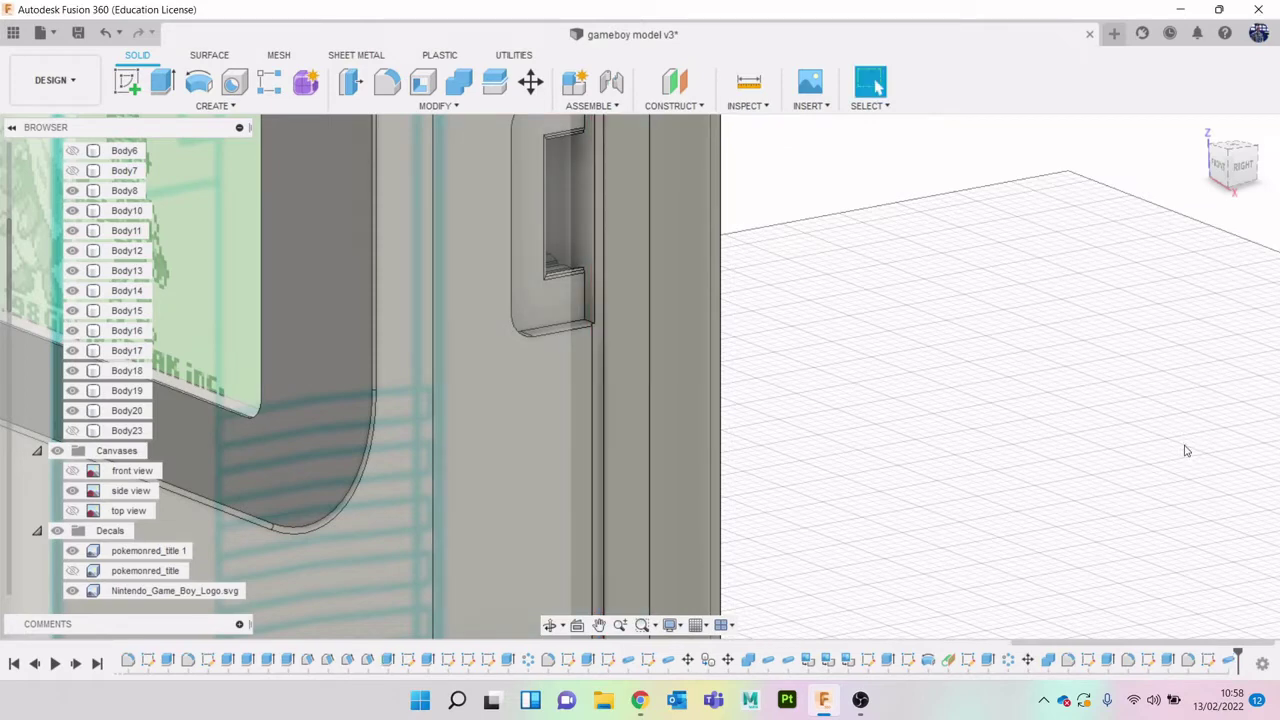
{"action": "left_click", "coordinate": [77, 434]}
Examine the vertical groove along the full height of the model's right side against the side view canvas
{"action": "mouse_move", "coordinate": [1218, 168]}
{"action": "left_mouse_down"}
{"action": "mouse_move", "coordinate": [1162, 162]}
{"action": "mouse_move", "coordinate": [1148, 84]}
{"action": "mouse_move", "coordinate": [1146, 165]}
{"action": "left_mouse_up"}
{"action": "scroll", "coordinate": [1139, 314], "scroll_direction": "down", "scroll_amount": 3}
{"action": "middle_click_drag", "start_coordinate": [1139, 318], "coordinate": [1066, 166]}
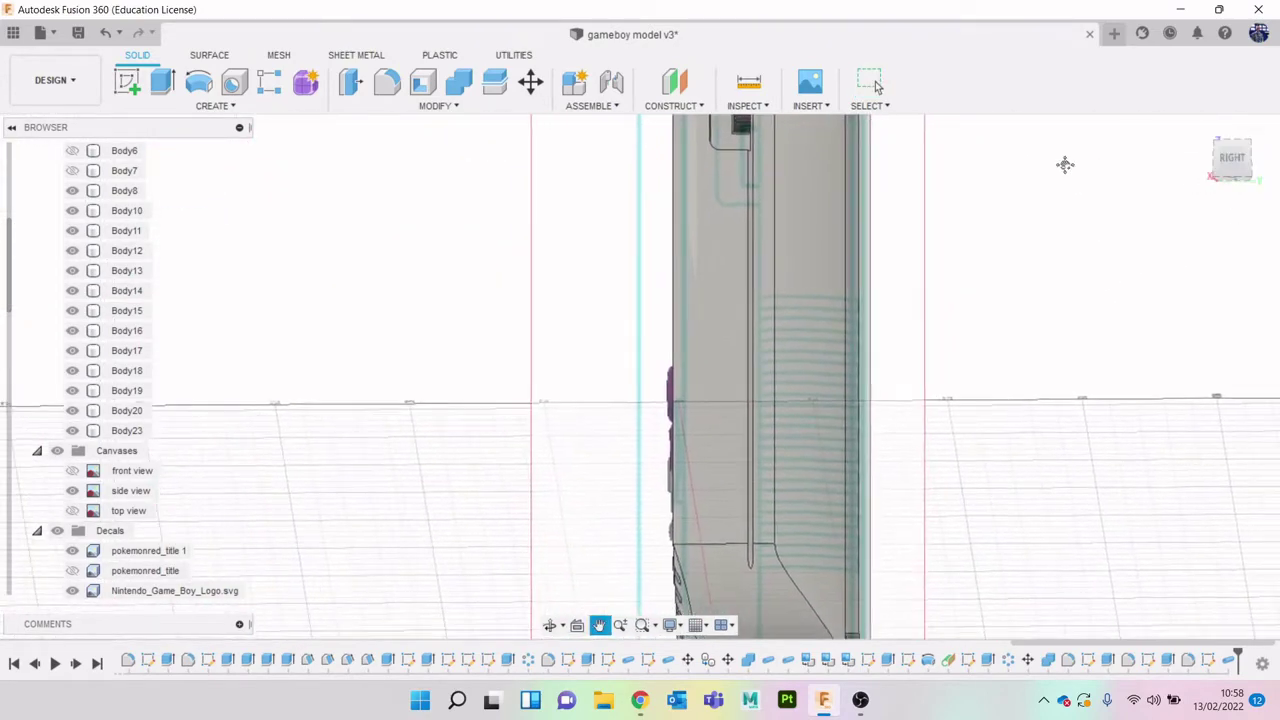
{"action": "scroll", "coordinate": [1057, 229], "scroll_direction": "down", "scroll_amount": 2}
{"action": "left_click", "coordinate": [1240, 166]}
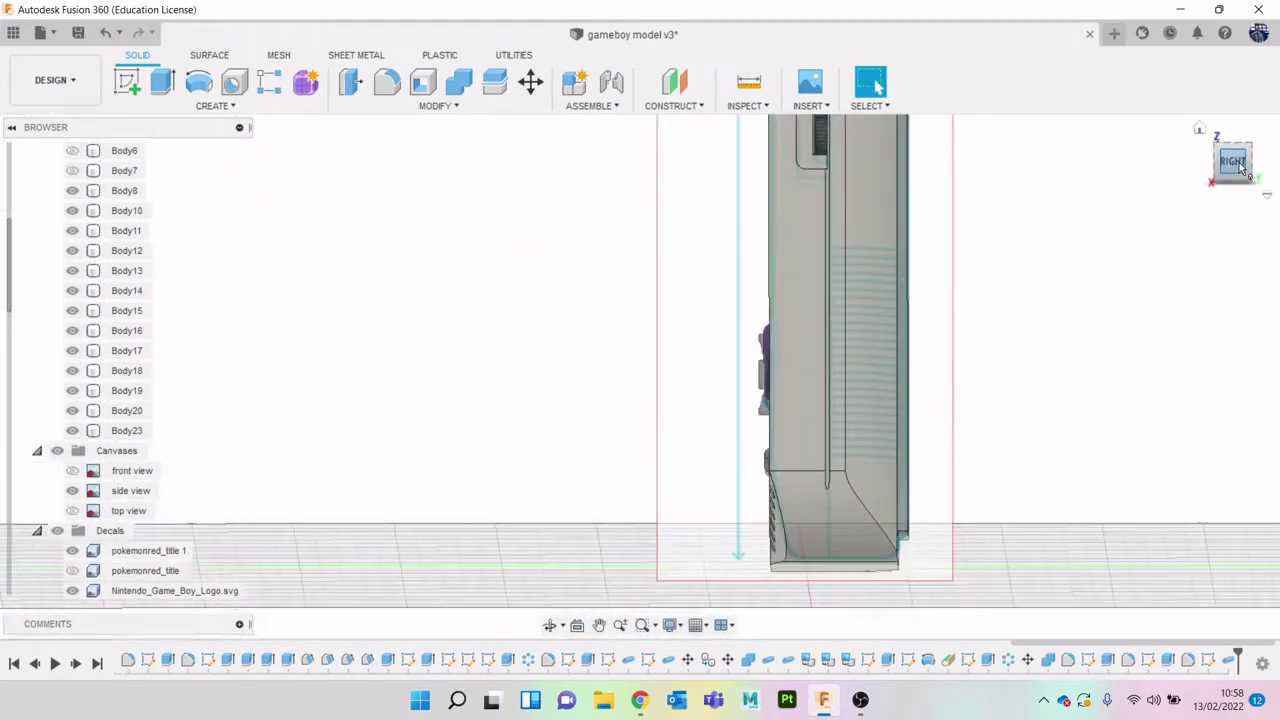
{"action": "middle_click_drag", "start_coordinate": [1150, 362], "coordinate": [1128, 411]}
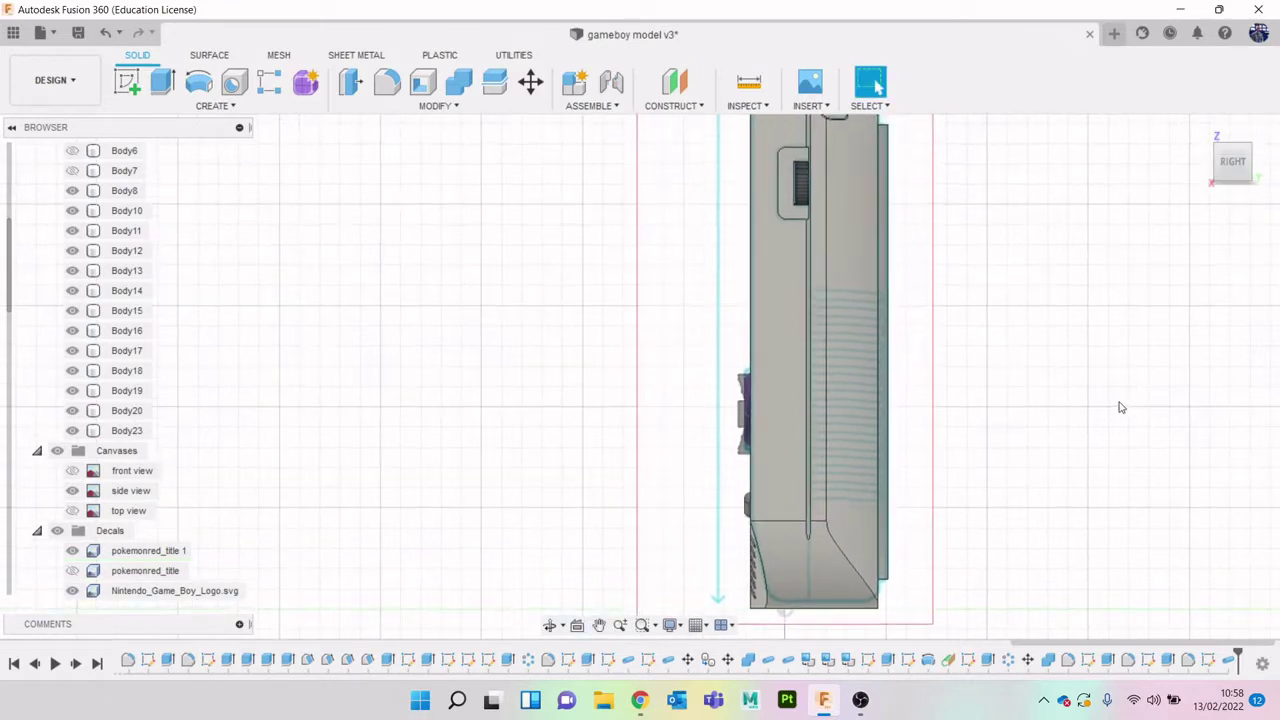
{"action": "scroll", "coordinate": [1120, 405], "scroll_direction": "down", "scroll_amount": 1}
{"action": "middle_click_drag", "start_coordinate": [1085, 331], "coordinate": [1047, 416]}
{"action": "key", "text": "Escape"}
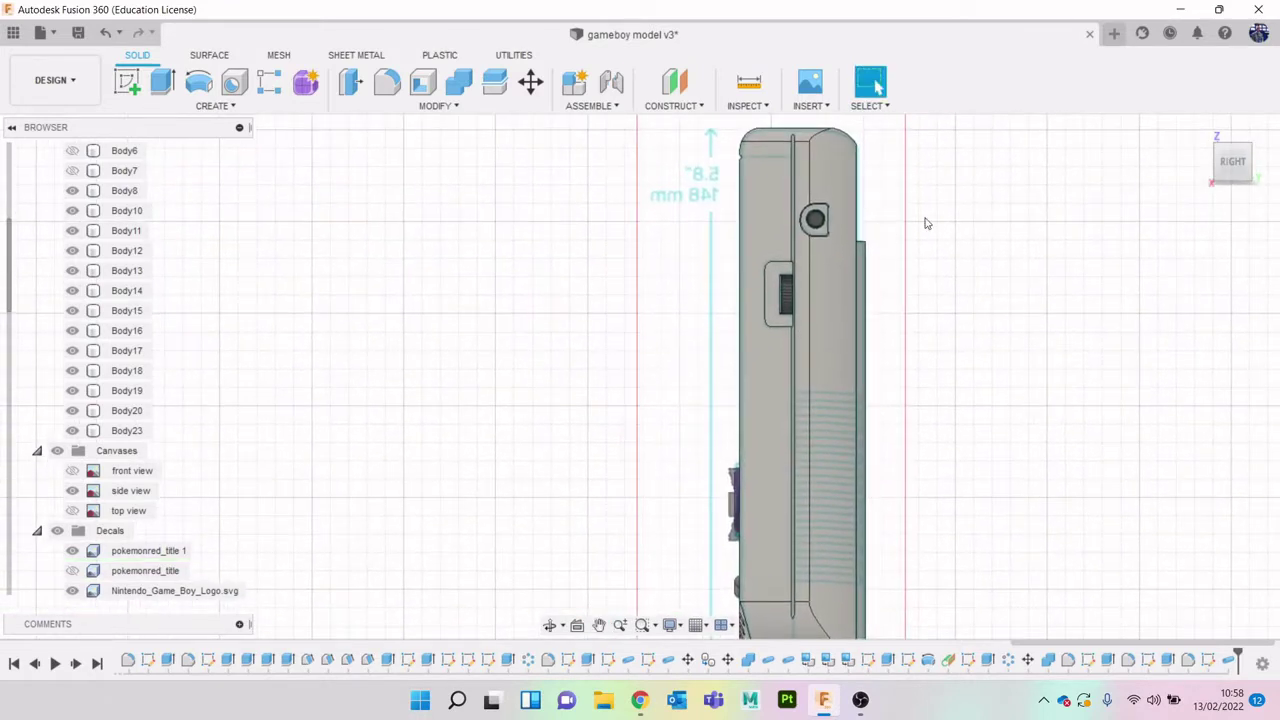
Sketch a horizontal line on the side face over the canvas seam near the top, from the vertical groove past the front edge
{"action": "scroll", "coordinate": [880, 240], "scroll_direction": "up", "scroll_amount": 2}
{"action": "left_click", "coordinate": [126, 81]}
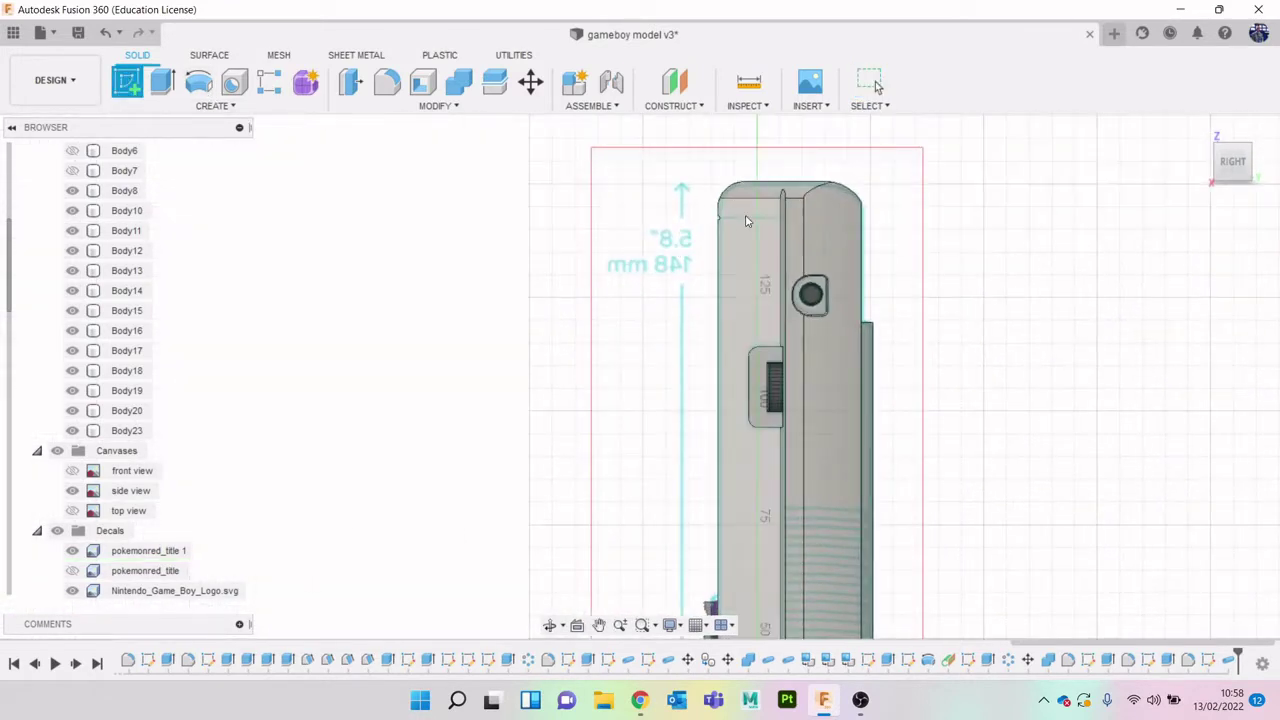
{"action": "left_click", "coordinate": [672, 340]}
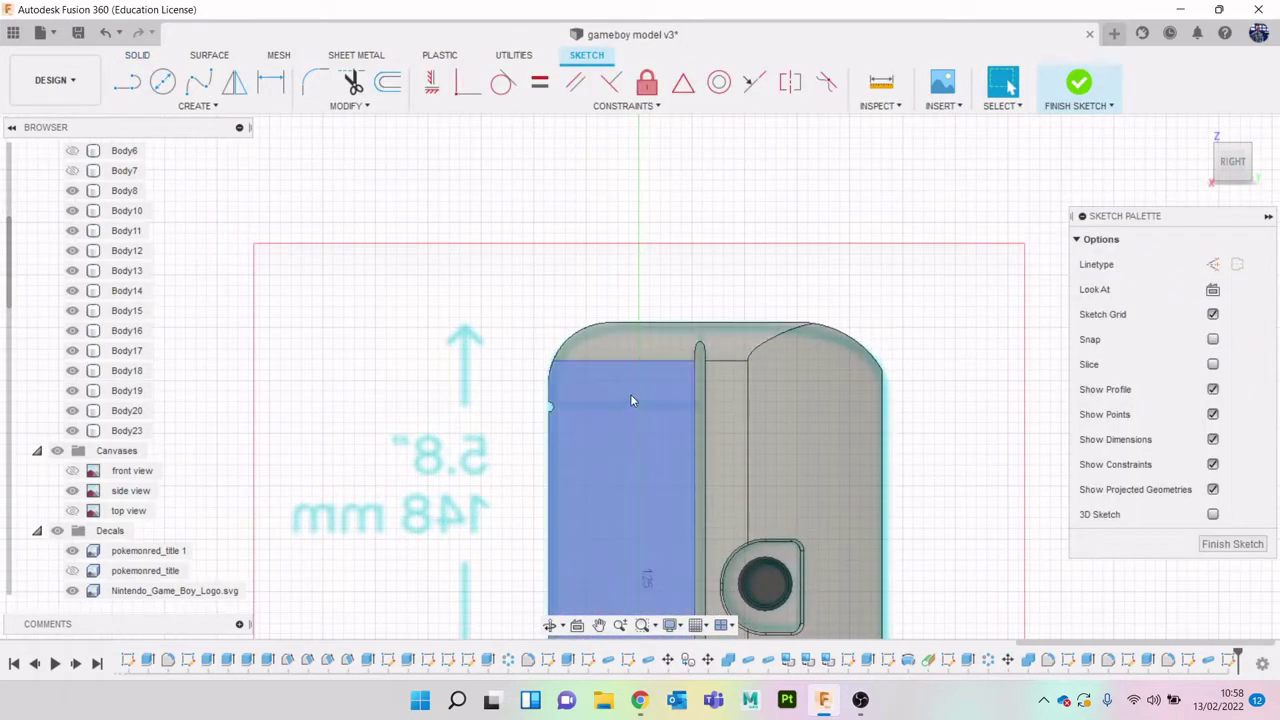
{"action": "scroll", "coordinate": [630, 394], "scroll_direction": "up", "scroll_amount": 3}
{"action": "key", "text": "l"}
{"action": "scroll", "coordinate": [590, 425], "scroll_direction": "up", "scroll_amount": 2}
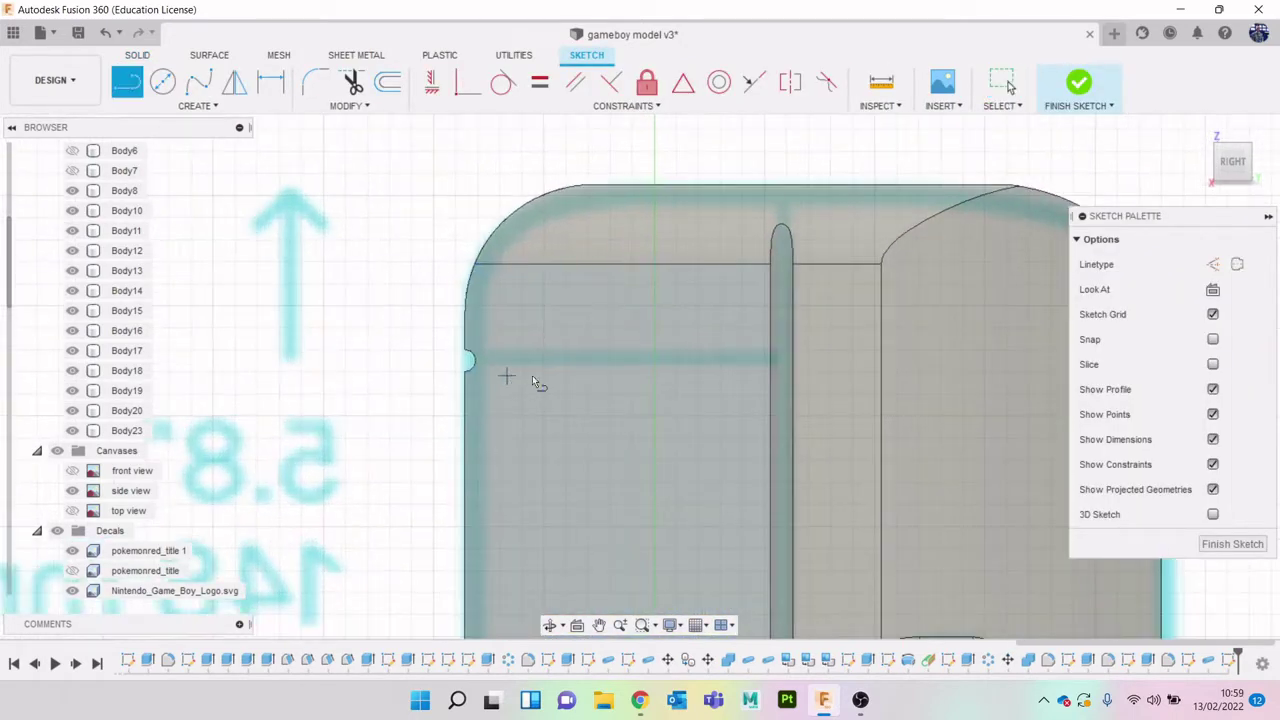
{"action": "left_click", "coordinate": [771, 357]}
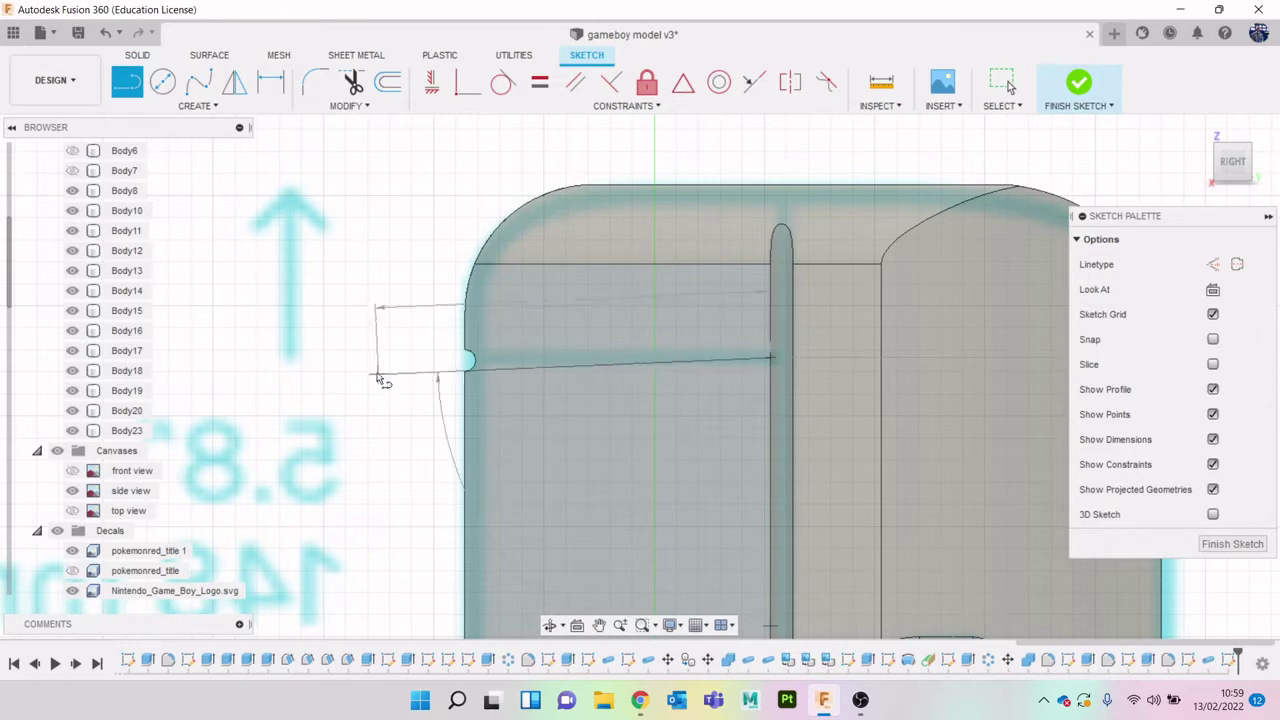
{"action": "left_click", "coordinate": [375, 360]}
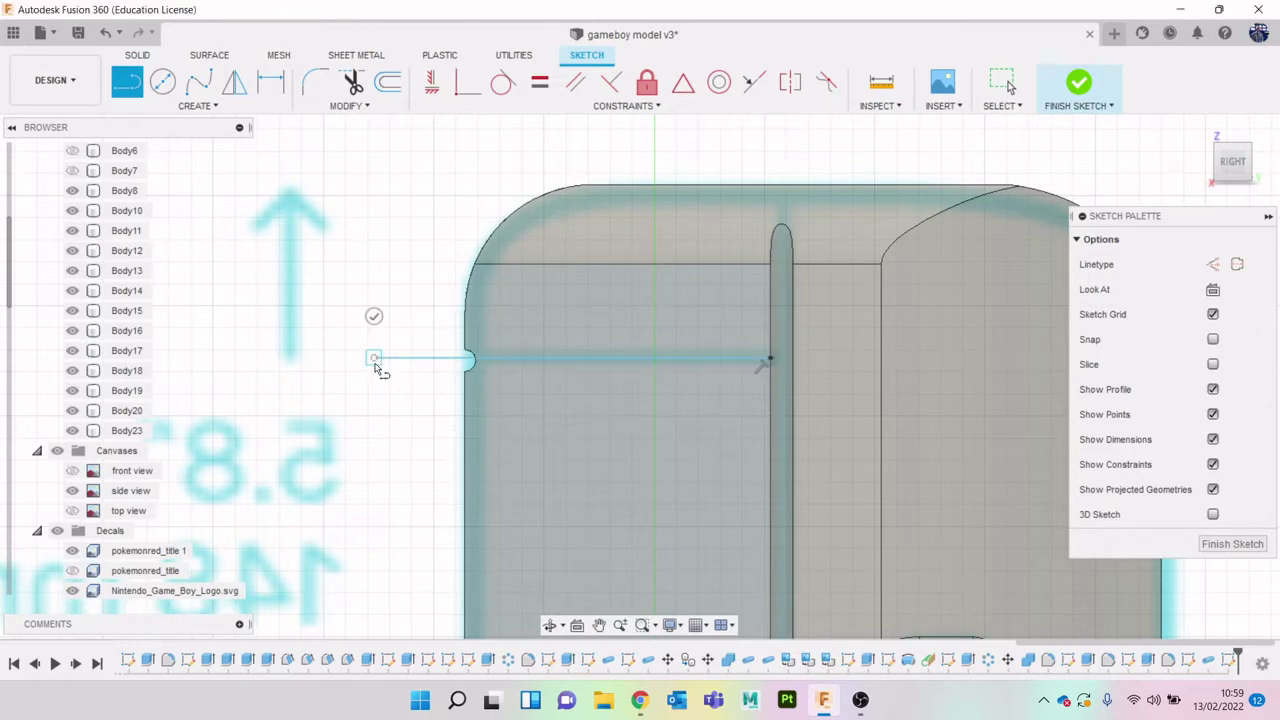
{"action": "left_click", "coordinate": [1077, 85]}
Cut a 1 mm circular pipe groove along the horizontal sketch line near the top of the side face
{"action": "left_click", "coordinate": [232, 106]}
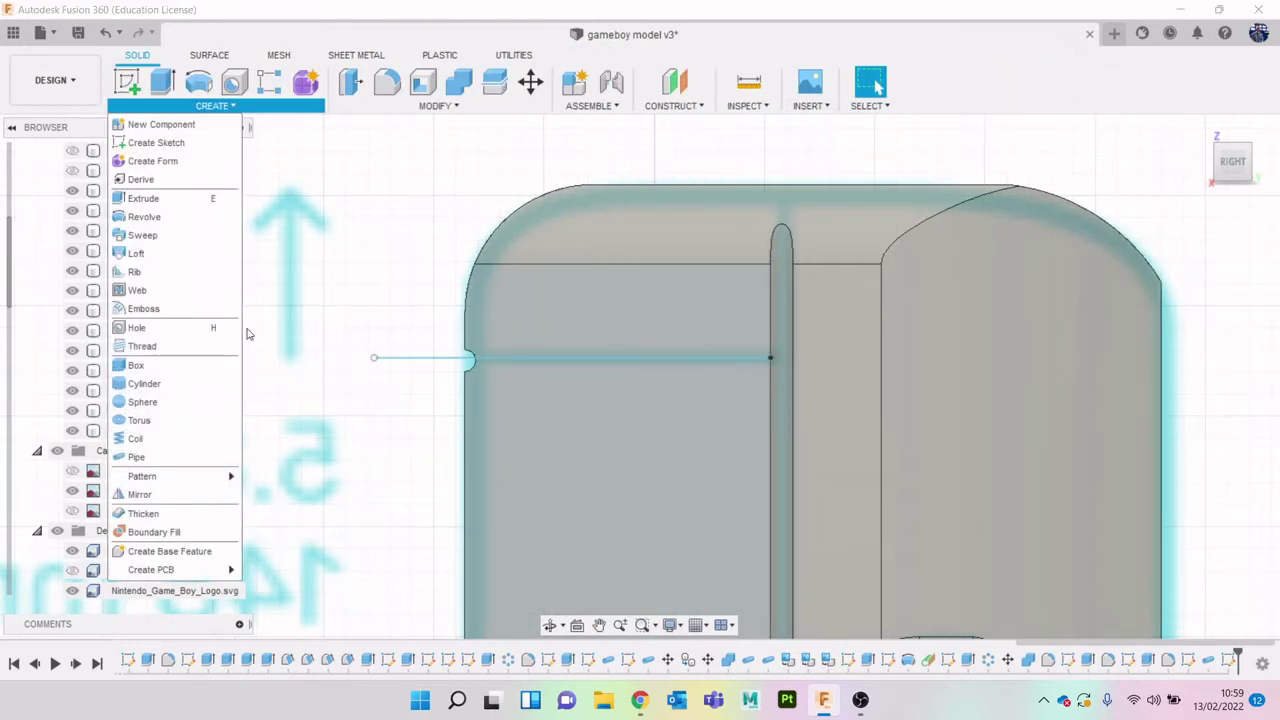
{"action": "left_click", "coordinate": [191, 457]}
{"action": "left_click", "coordinate": [420, 360]}
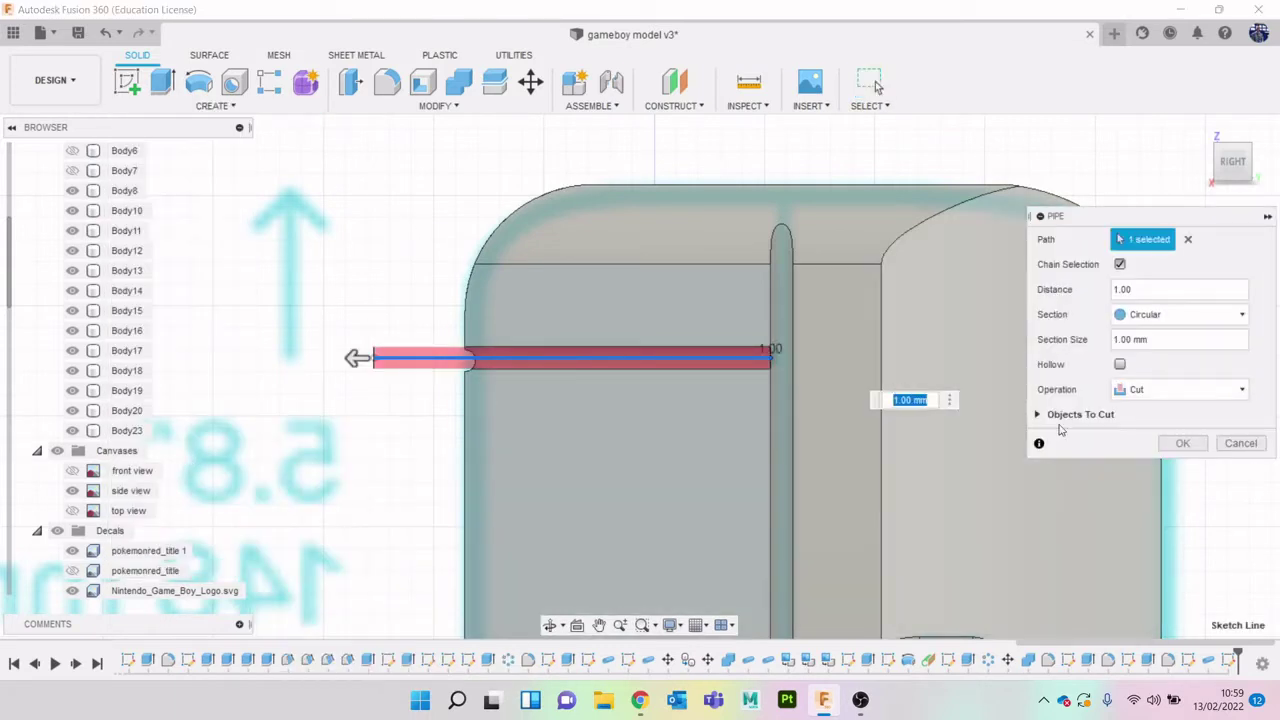
{"action": "left_click", "coordinate": [1185, 443]}
Start a sketch on the front origin plane and project the rounded top-right corner edge and the short vertical edge below it
{"action": "scroll", "coordinate": [814, 380], "scroll_direction": "down", "scroll_amount": 4}
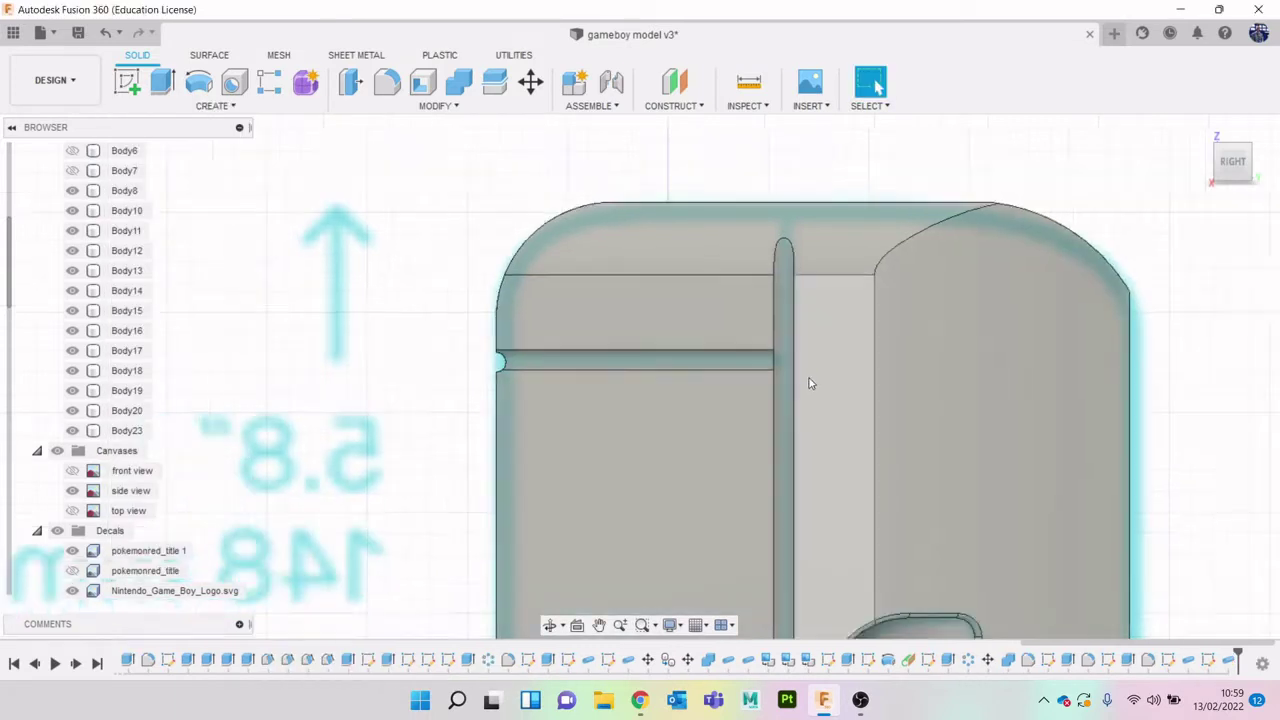
{"action": "mouse_move", "coordinate": [1255, 170]}
{"action": "left_mouse_down"}
{"action": "mouse_move", "coordinate": [1277, 165]}
{"action": "mouse_move", "coordinate": [1275, 178]}
{"action": "left_mouse_up"}
{"action": "scroll", "coordinate": [1071, 423], "scroll_direction": "down", "scroll_amount": 5}
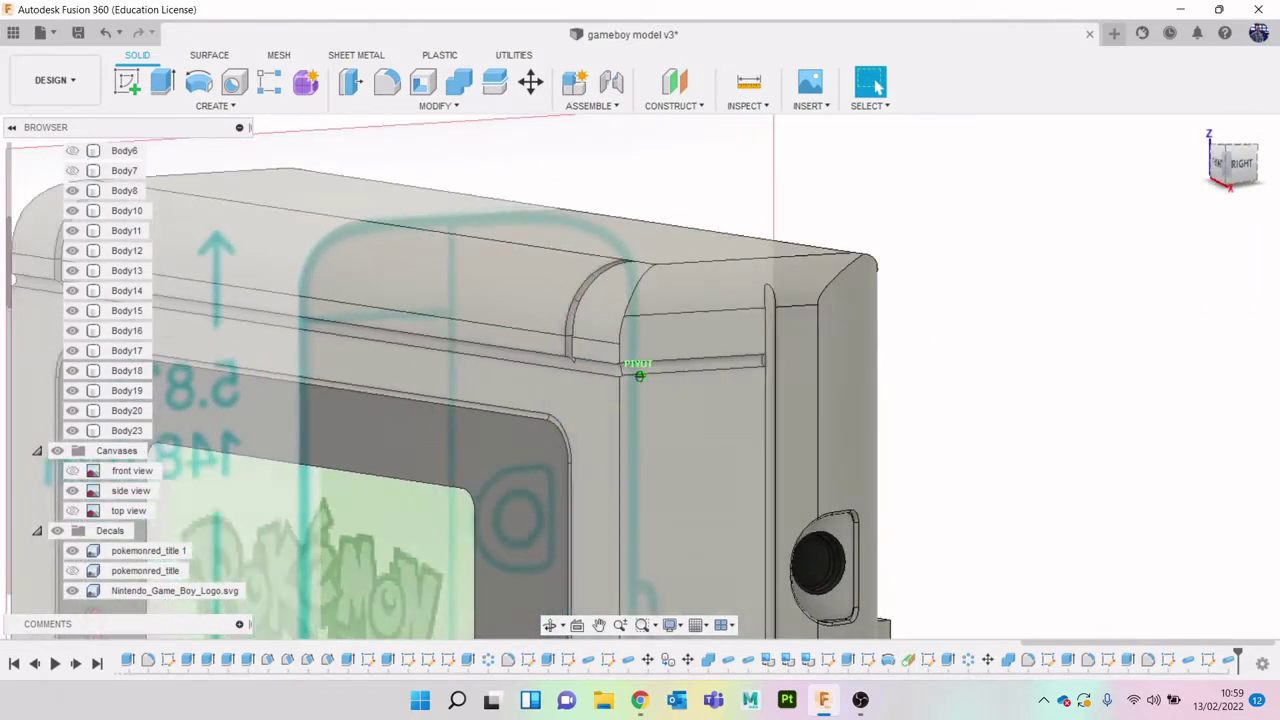
{"action": "middle_click_drag", "start_coordinate": [1031, 331], "coordinate": [828, 356]}
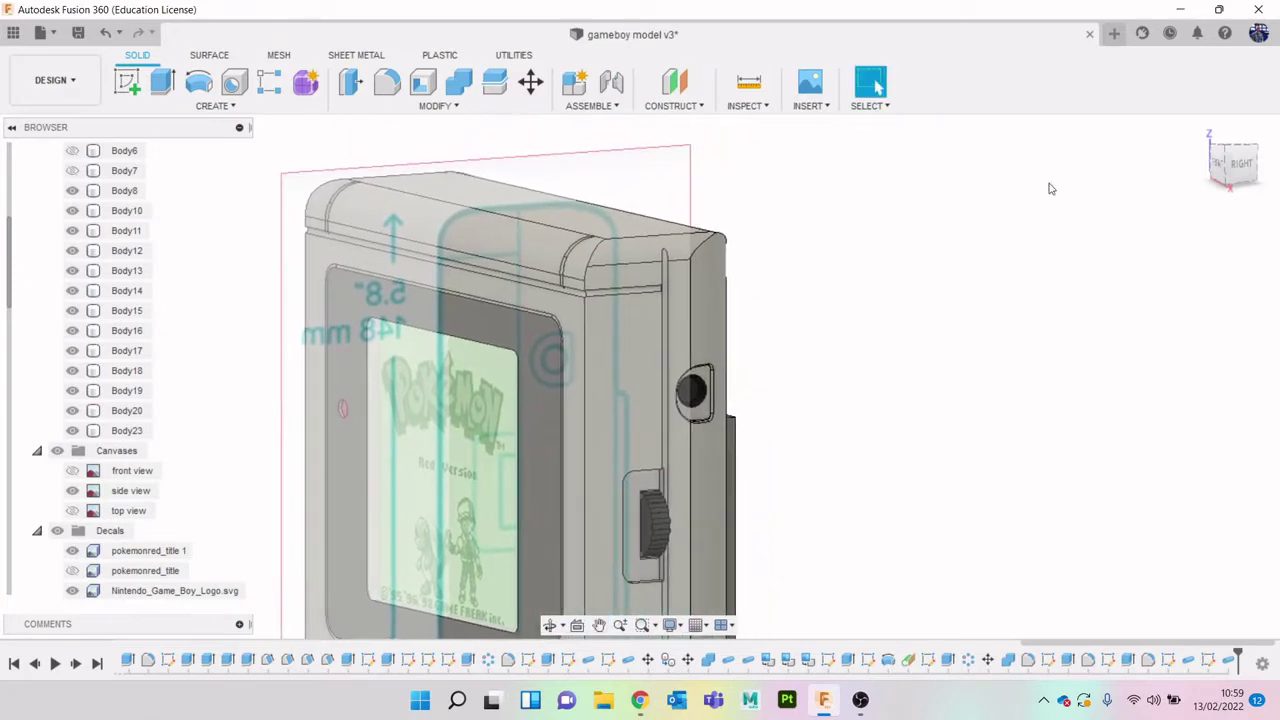
{"action": "left_click", "coordinate": [1240, 166]}
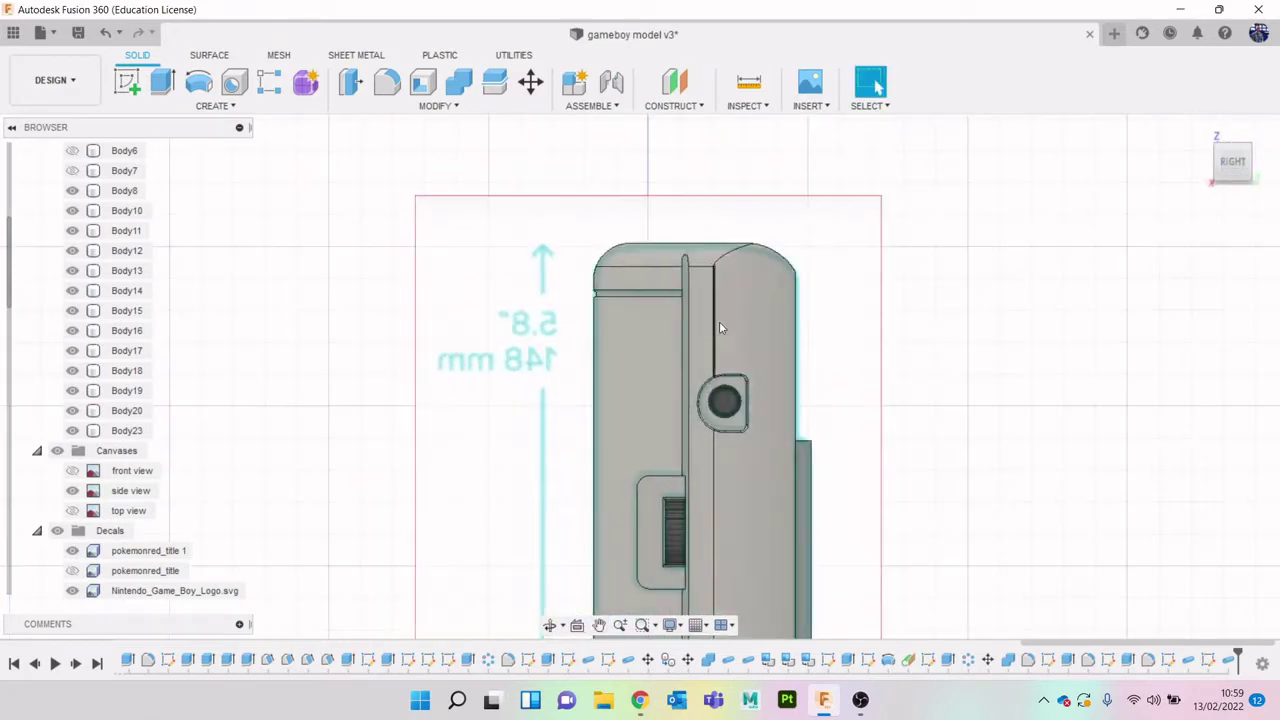
{"action": "scroll", "coordinate": [719, 321], "scroll_direction": "up", "scroll_amount": 5}
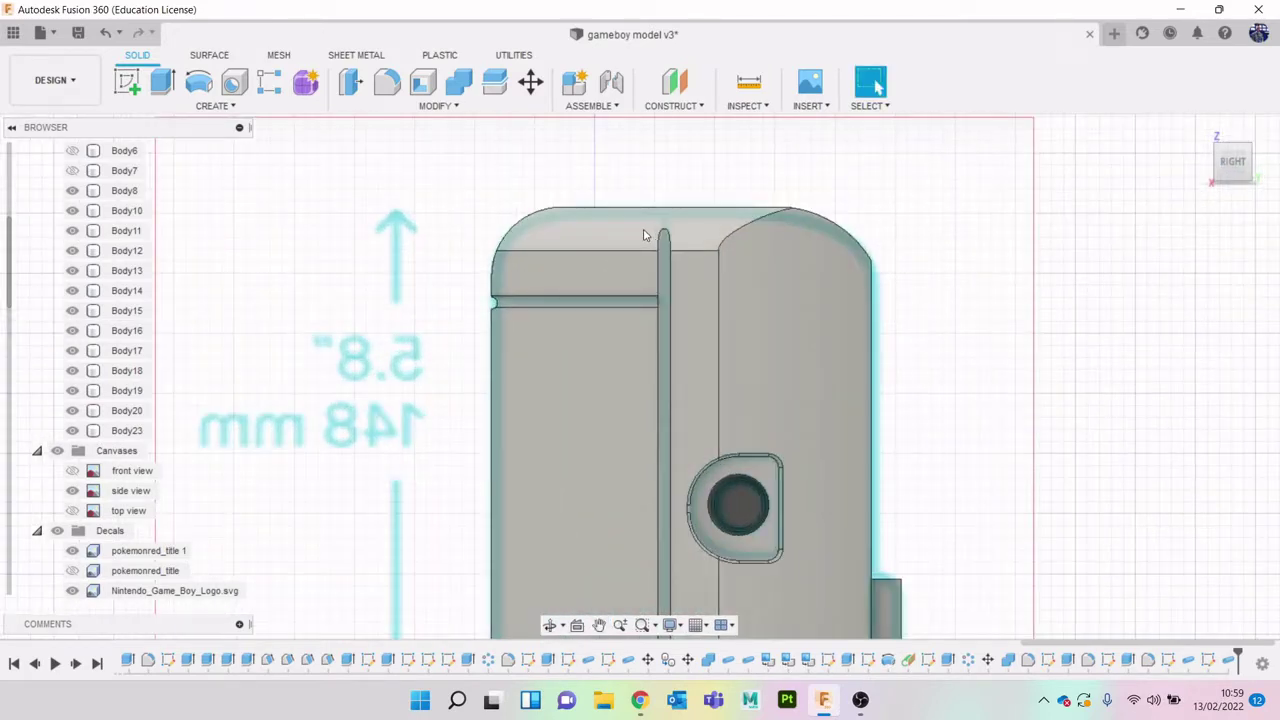
{"action": "left_click", "coordinate": [1229, 172]}
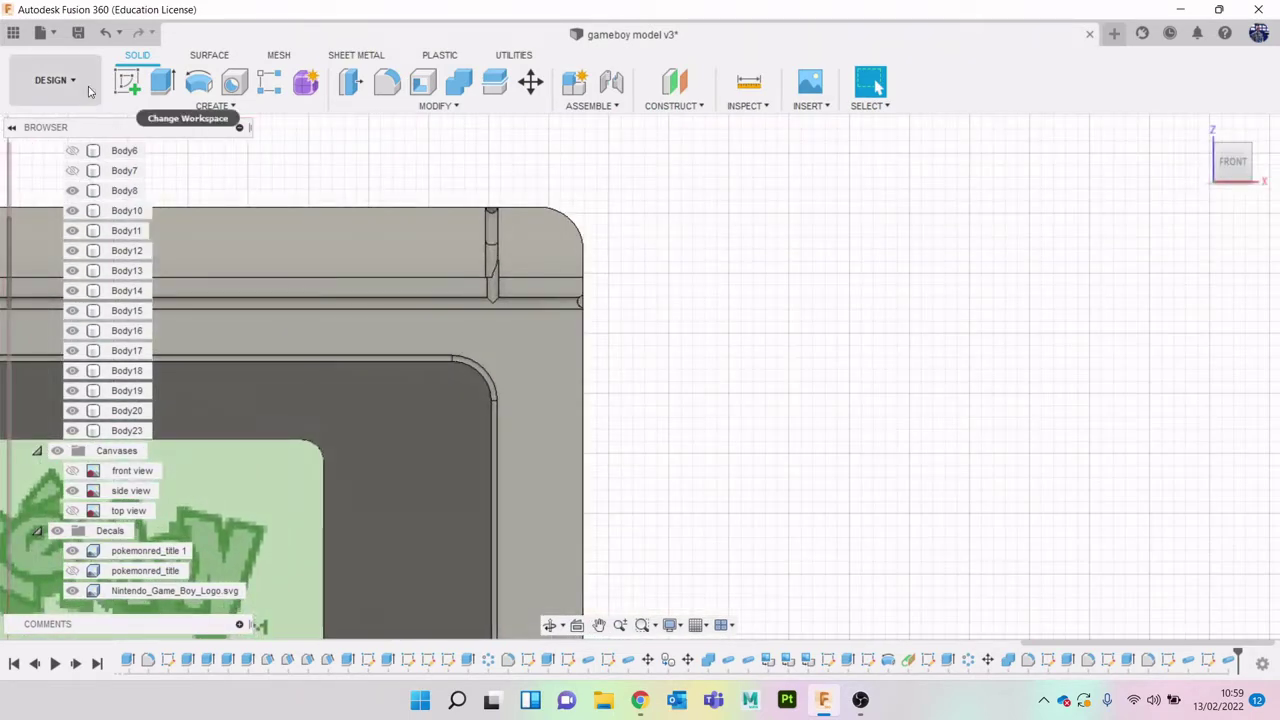
{"action": "left_click", "coordinate": [127, 81]}
{"action": "left_click", "coordinate": [551, 252]}
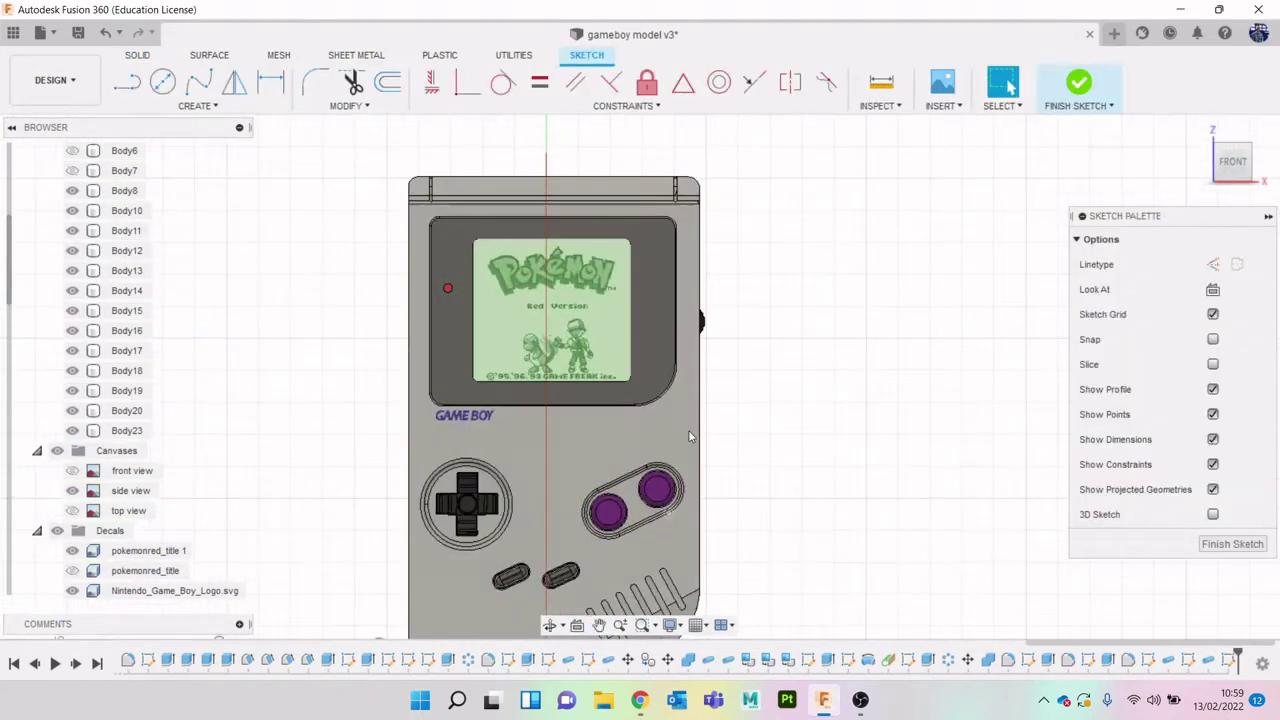
{"action": "scroll", "coordinate": [700, 197], "scroll_direction": "up", "scroll_amount": 5}
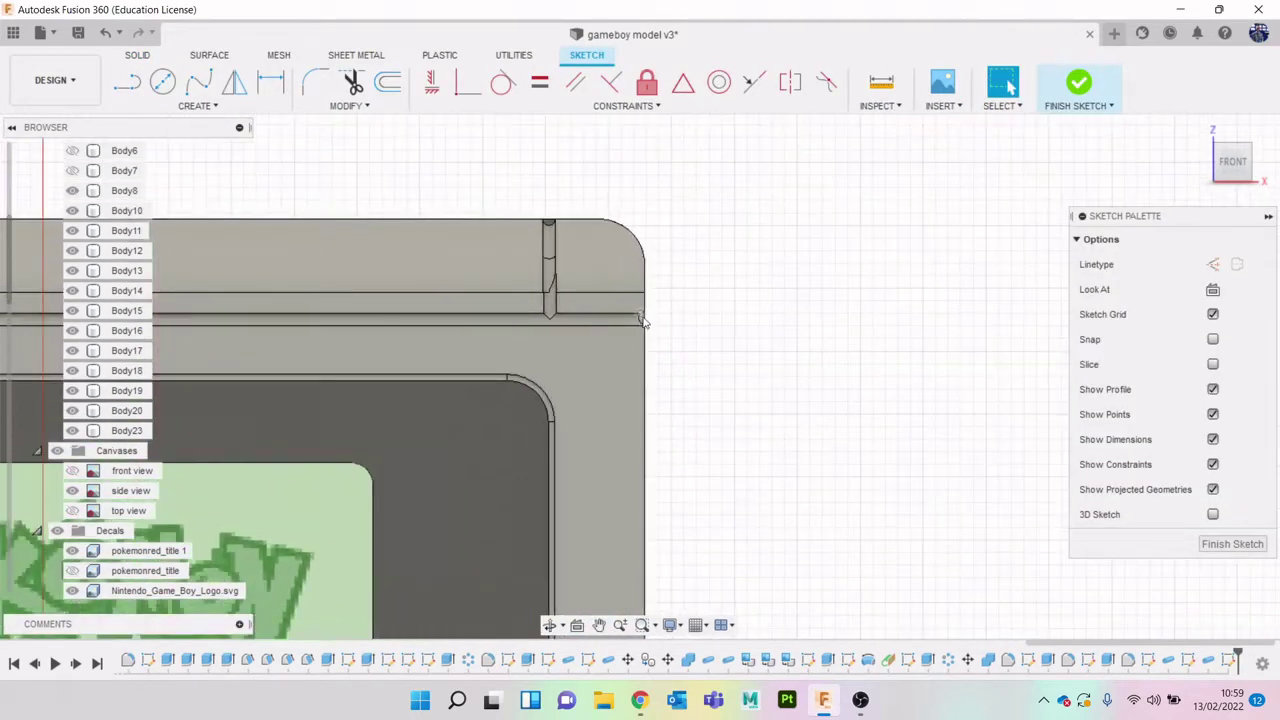
{"action": "key", "text": "p"}
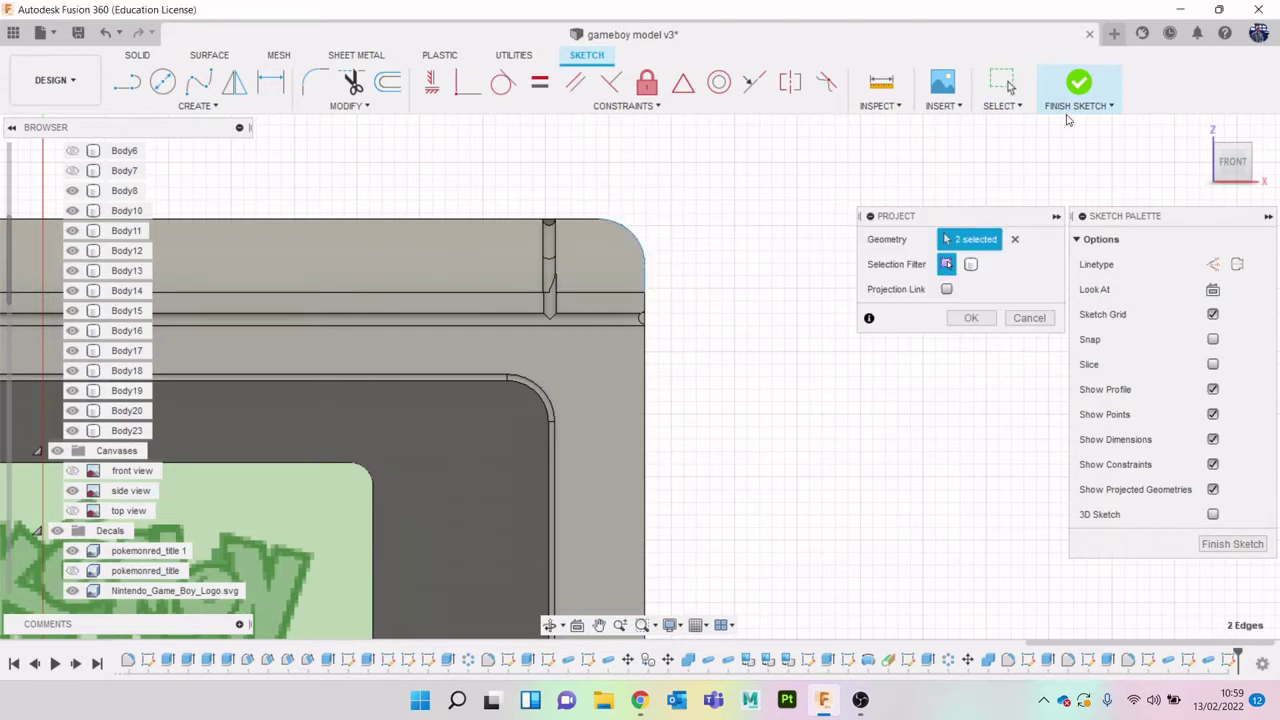
{"action": "left_click", "coordinate": [982, 318]}
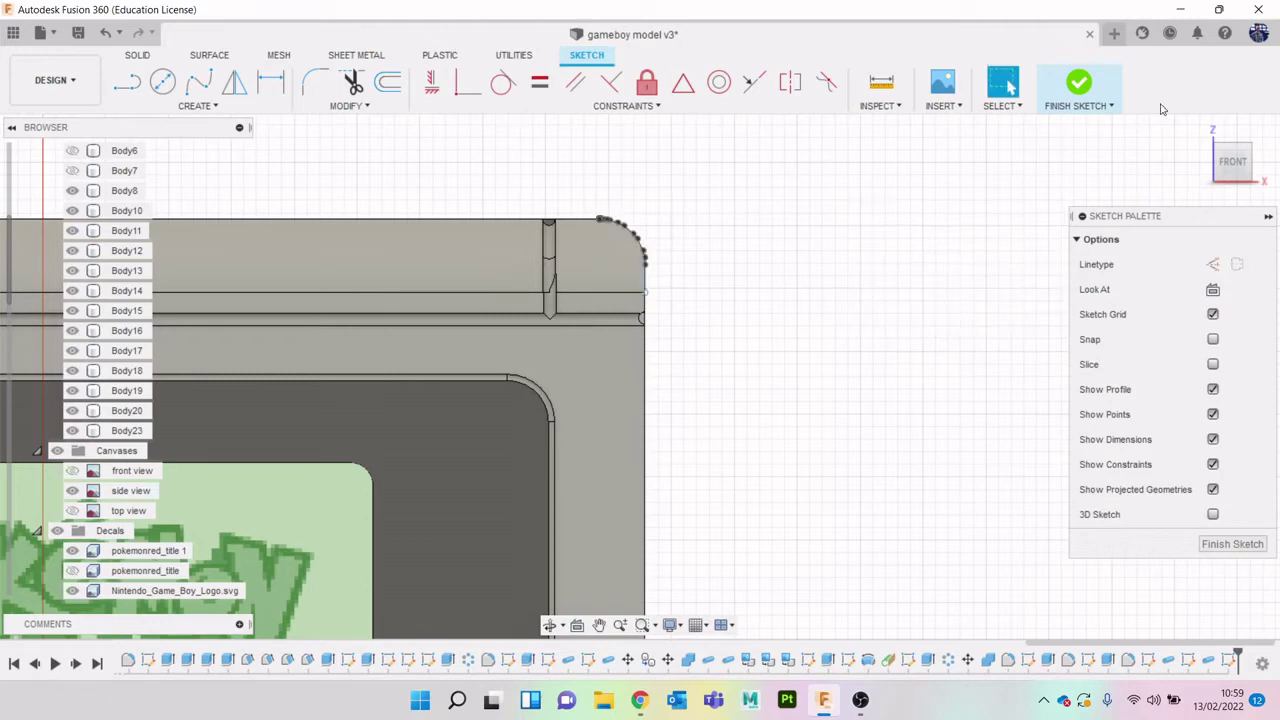
{"action": "left_click", "coordinate": [1078, 84]}
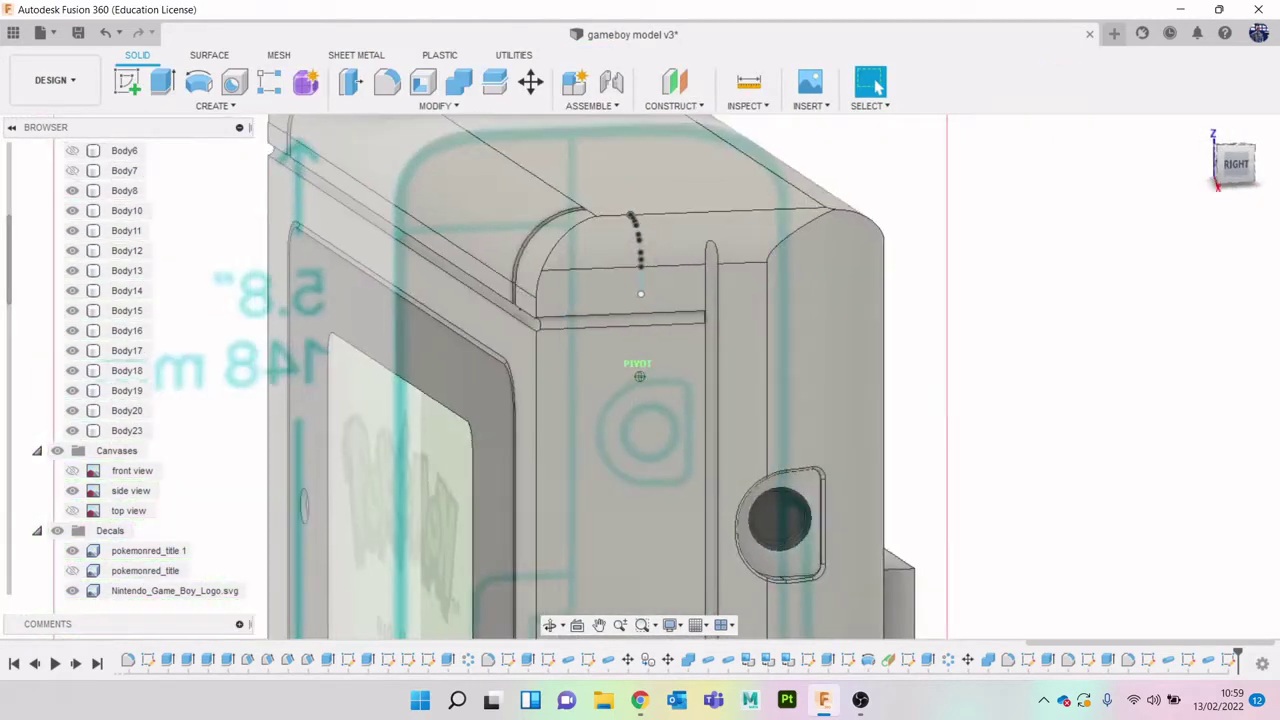
Create a 1 mm circular pipe as a new body along the projected top corner curve
{"action": "left_click", "coordinate": [195, 107]}
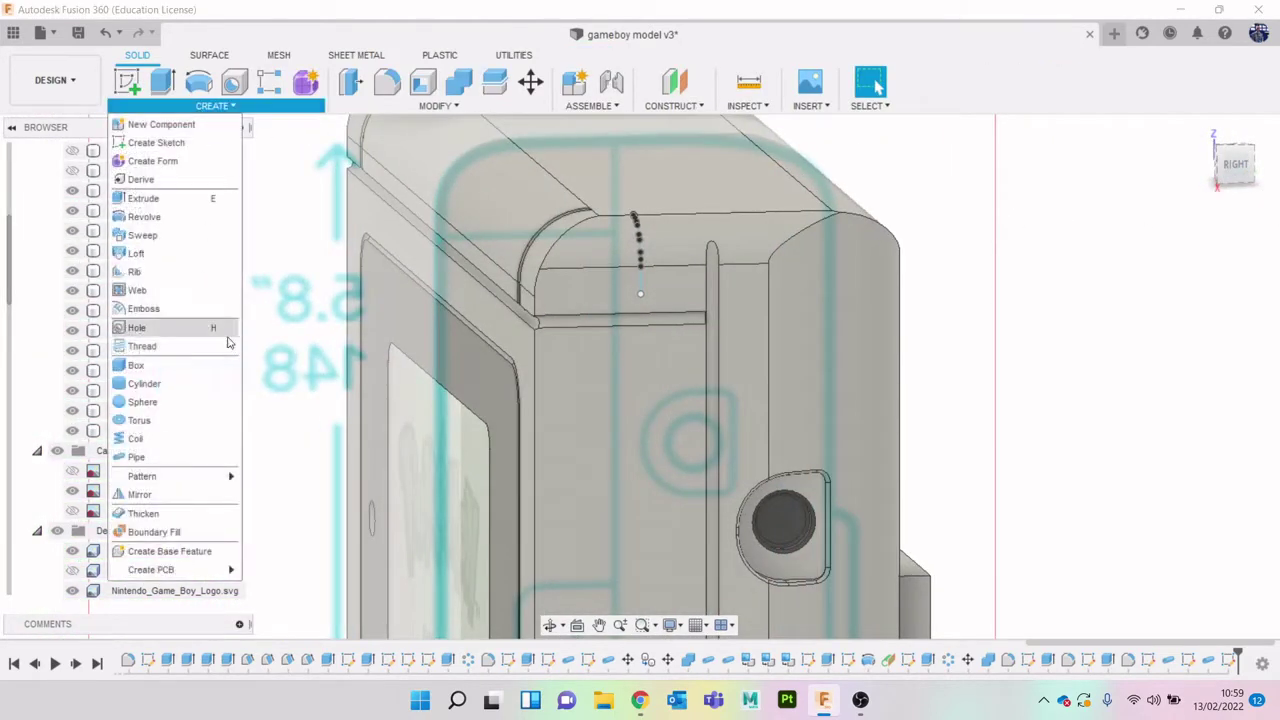
{"action": "left_click", "coordinate": [171, 457]}
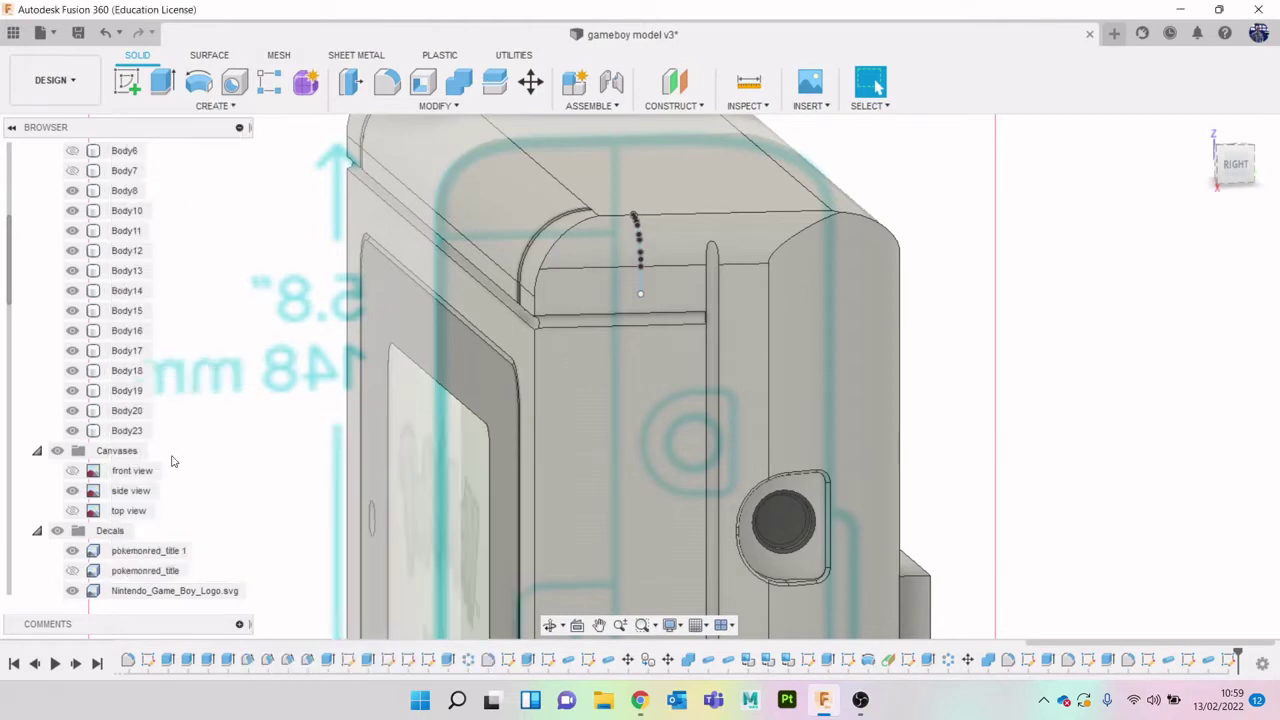
{"action": "left_click", "coordinate": [641, 262]}
{"action": "left_click", "coordinate": [1234, 162]}
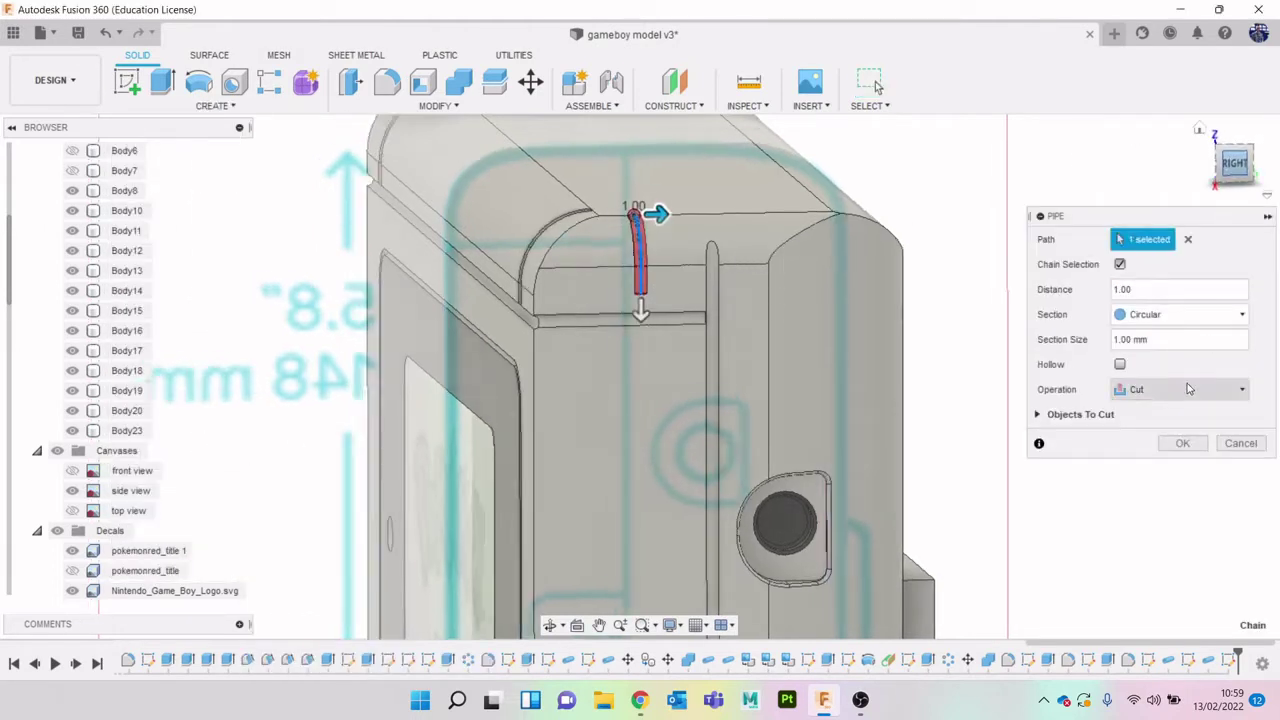
{"action": "left_click", "coordinate": [1180, 389]}
{"action": "left_click", "coordinate": [1152, 467]}
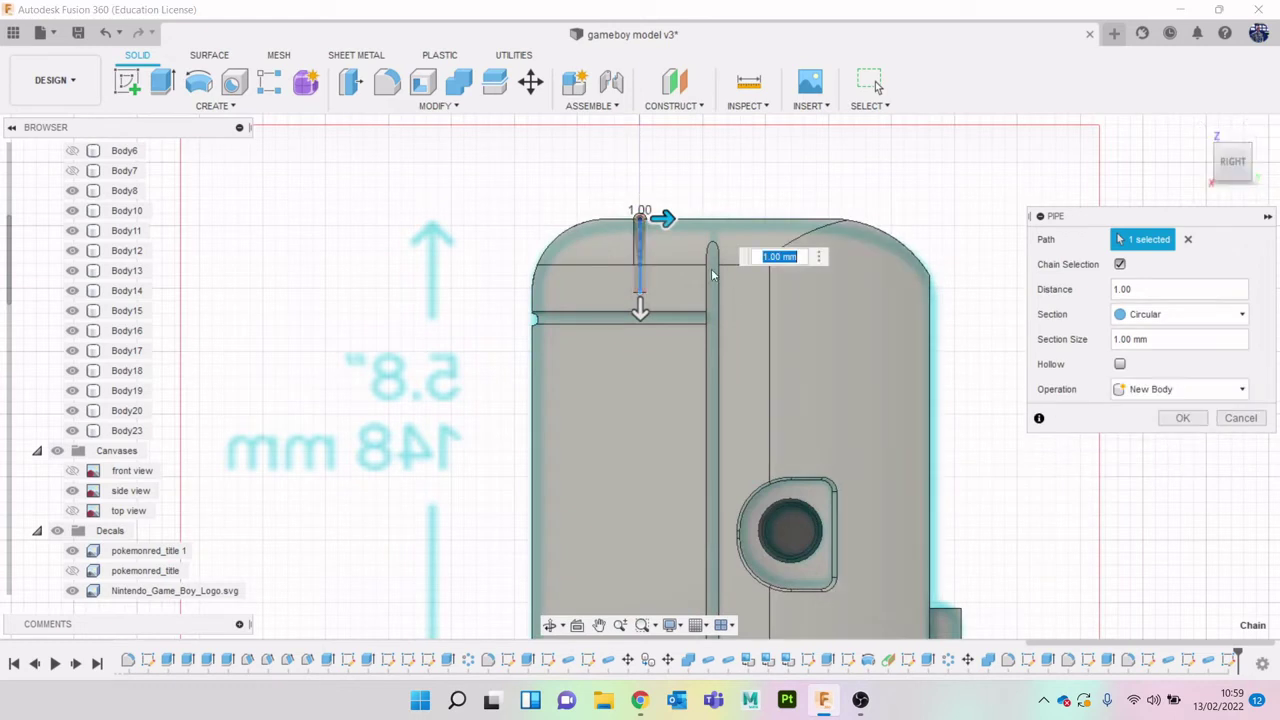
{"action": "left_click_drag", "start_coordinate": [663, 218], "coordinate": [717, 229]}
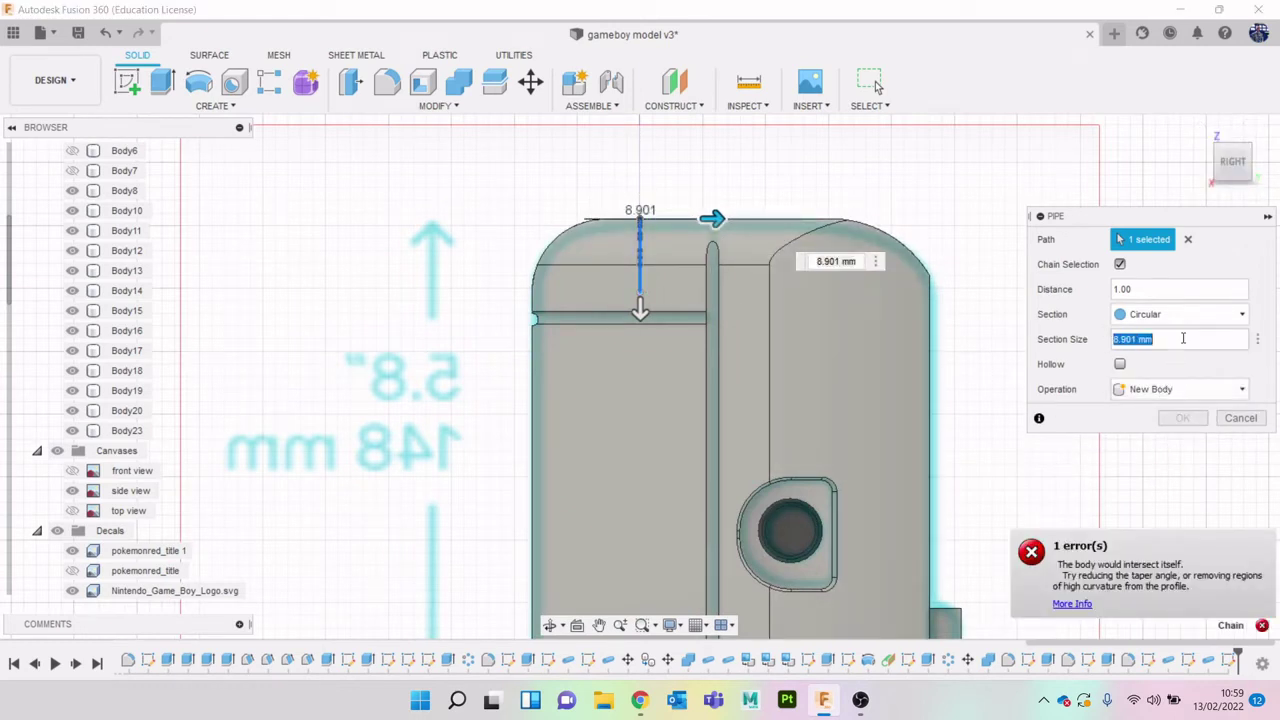
{"action": "type", "text": "1"}
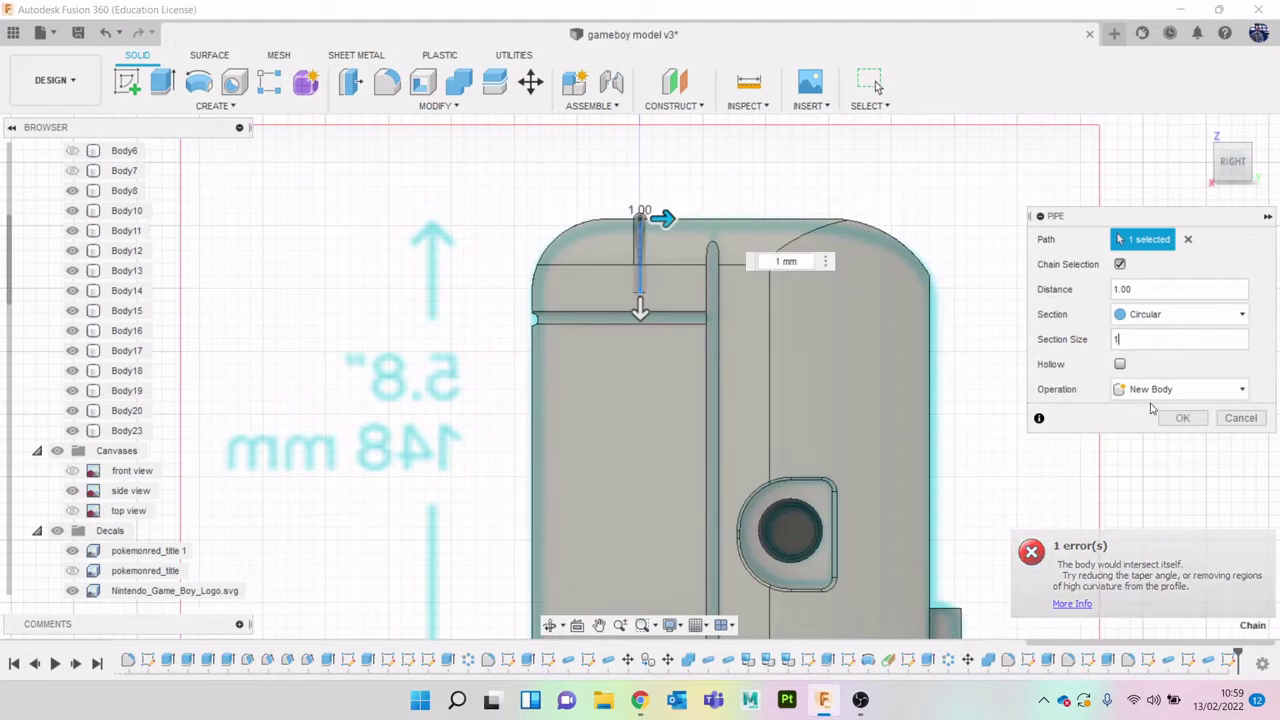
{"action": "left_click", "coordinate": [1178, 418]}
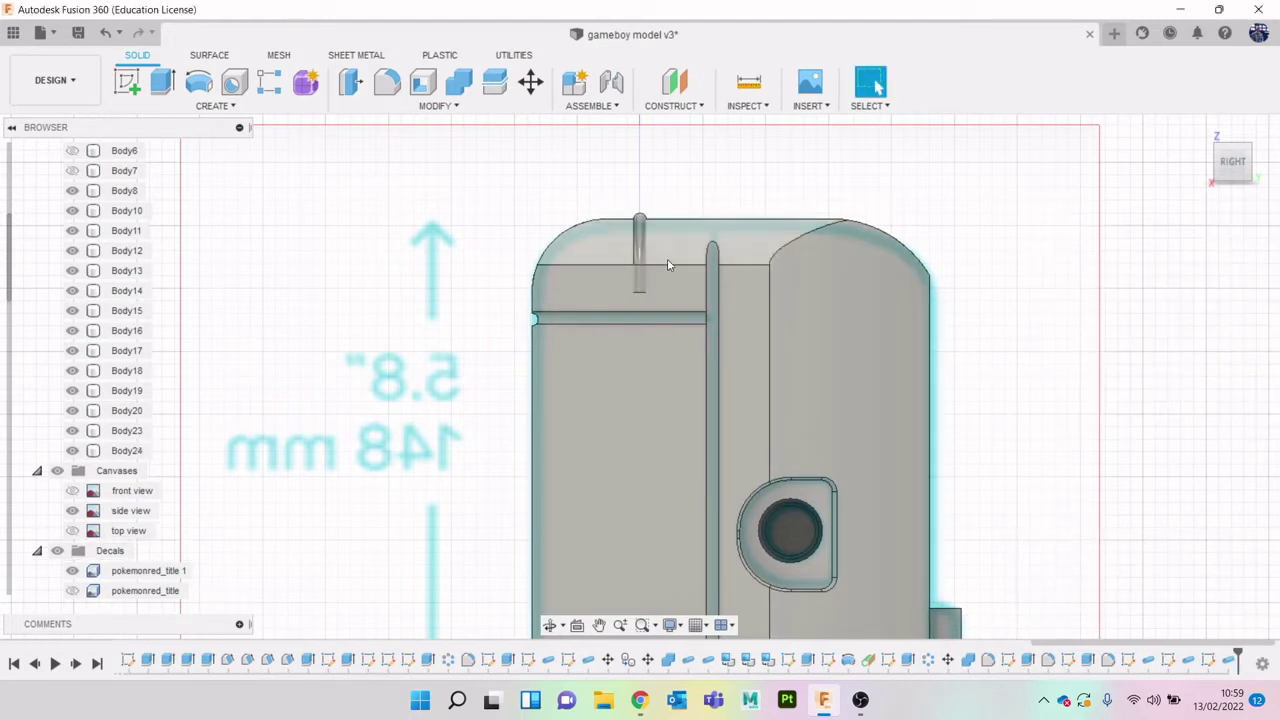
Move the new pipe body 5.765 mm in Y so it lines up with the vertical side groove
{"action": "right_click", "coordinate": [137, 448]}
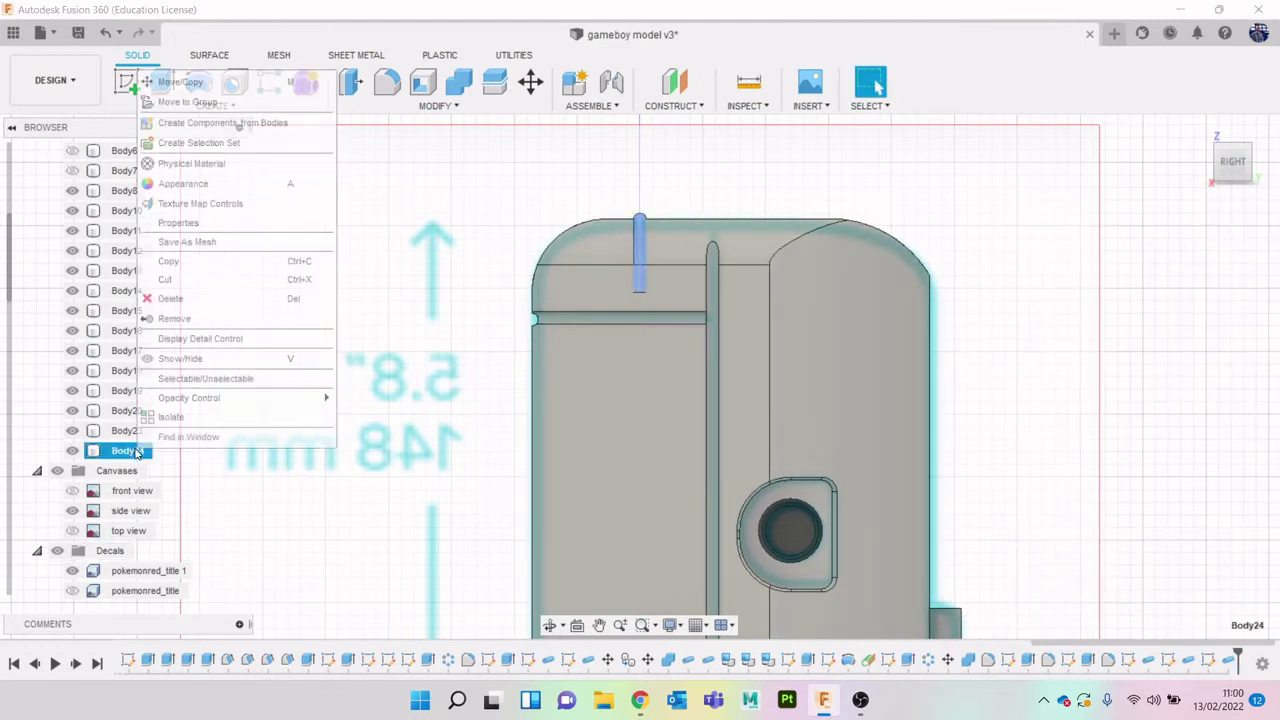
{"action": "left_click", "coordinate": [180, 82]}
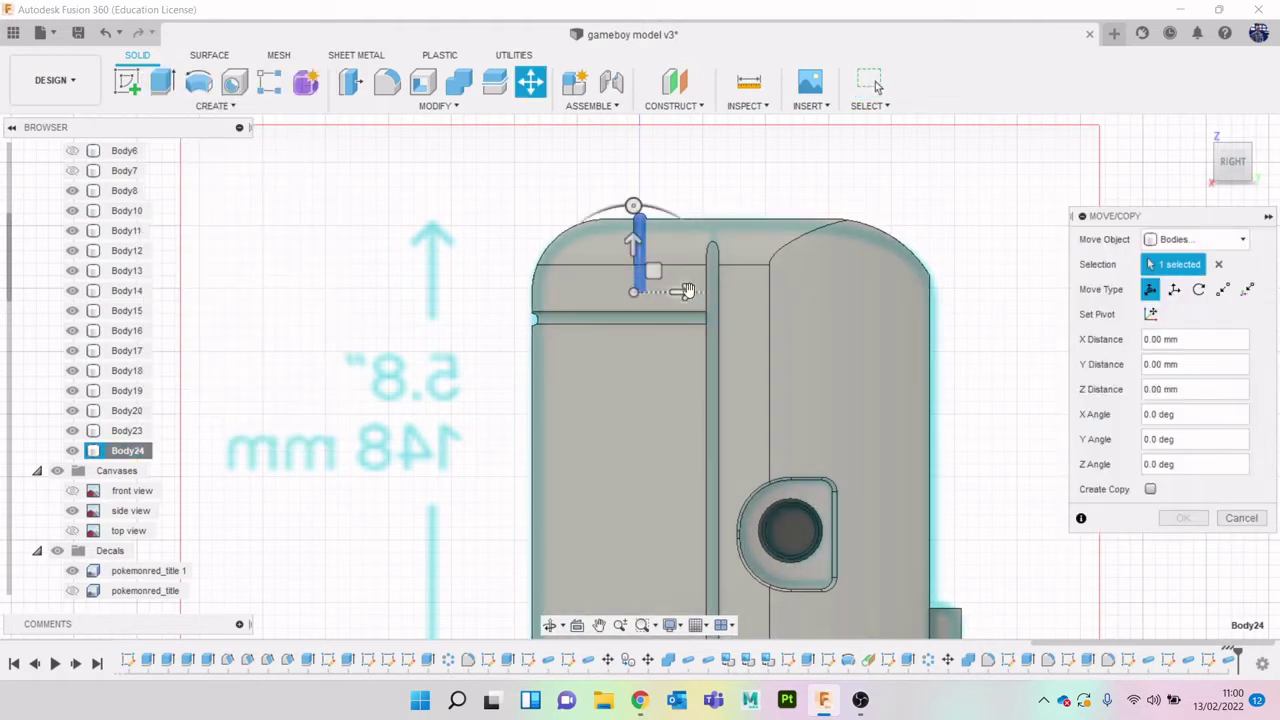
{"action": "left_click_drag", "start_coordinate": [686, 286], "coordinate": [760, 295]}
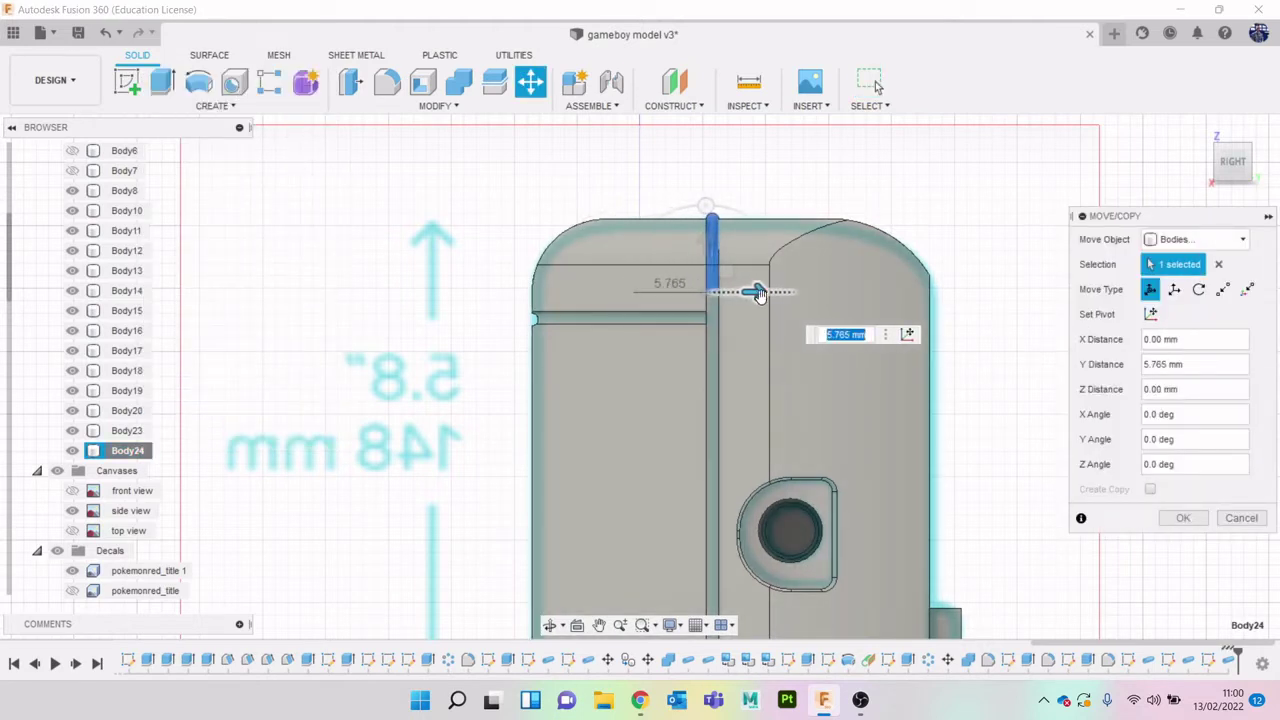
{"action": "left_click", "coordinate": [1168, 517]}
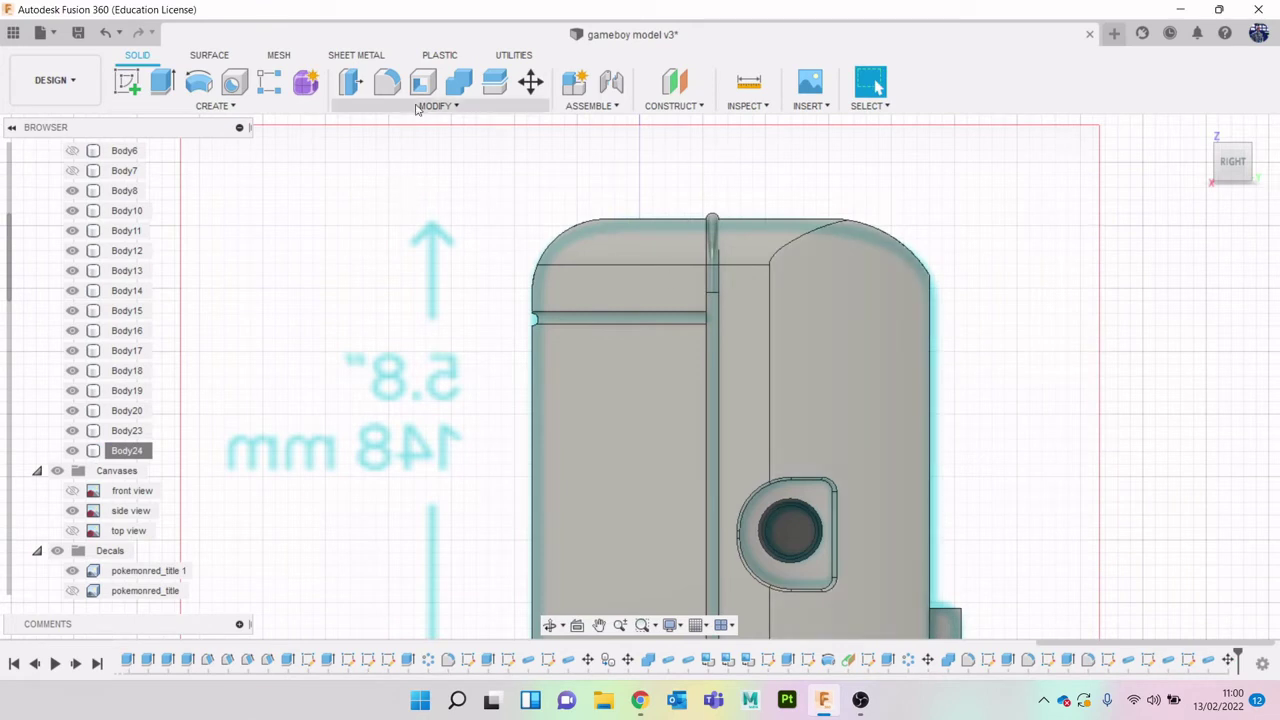
Combine the bodies with the Cut operation, using the main case as target and the pipe as tool
{"action": "left_click", "coordinate": [461, 84]}
{"action": "left_click", "coordinate": [661, 279]}
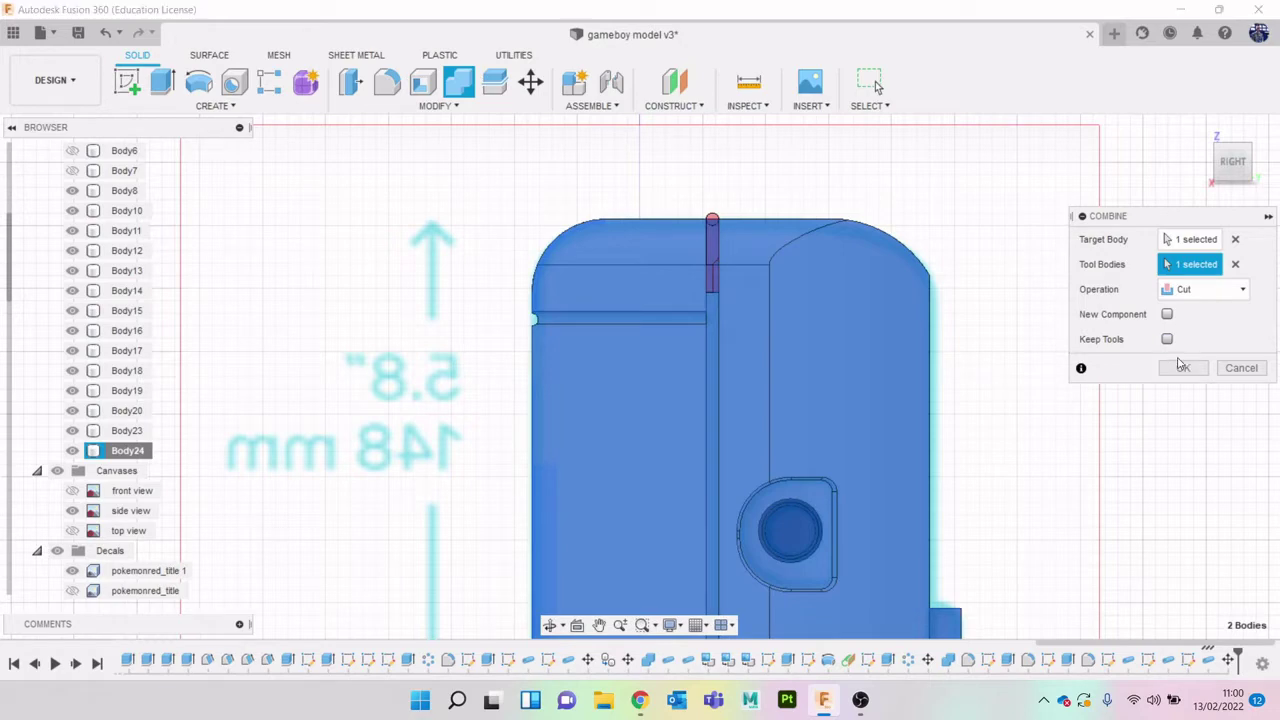
{"action": "left_click", "coordinate": [1182, 367]}
Examine the seam groove from the top corner down to its lower end near the base of the side
{"action": "scroll", "coordinate": [1066, 414], "scroll_direction": "down", "scroll_amount": 1}
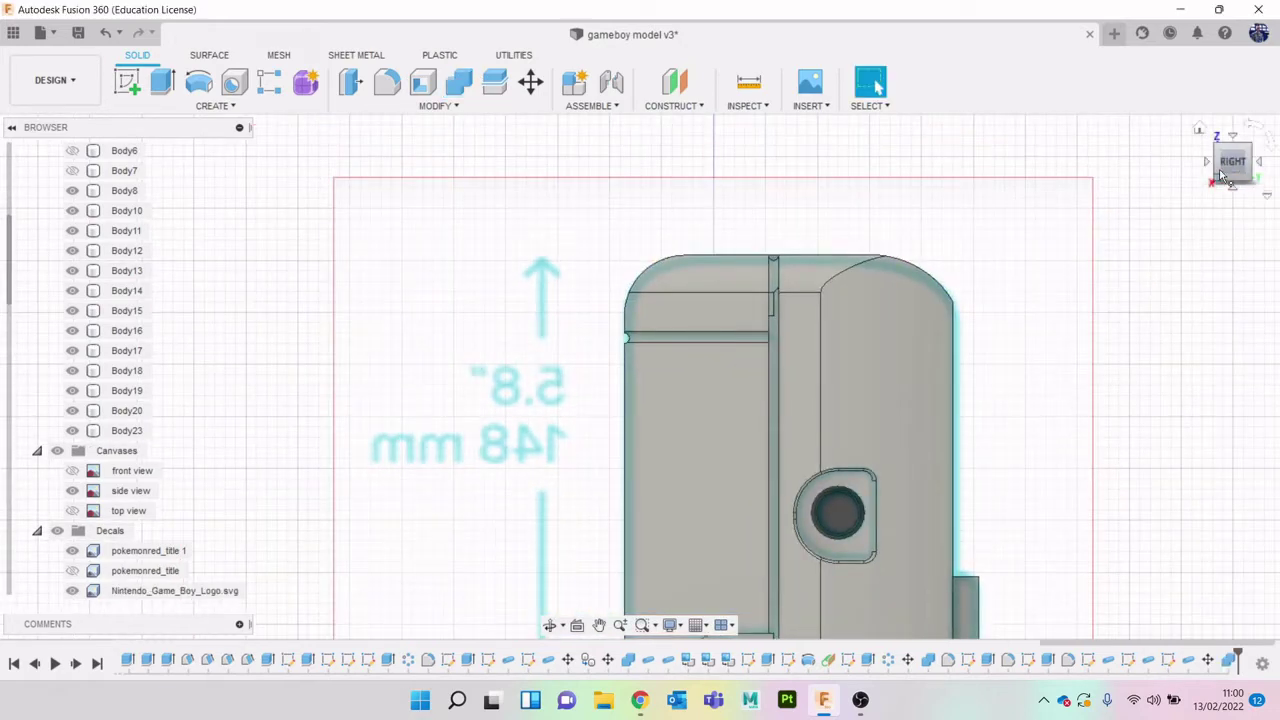
{"action": "mouse_move", "coordinate": [1220, 172]}
{"action": "left_mouse_down"}
{"action": "mouse_move", "coordinate": [1264, 193]}
{"action": "mouse_move", "coordinate": [1212, 147]}
{"action": "left_mouse_up"}
{"action": "scroll", "coordinate": [1084, 381], "scroll_direction": "down", "scroll_amount": 3}
{"action": "middle_click_drag", "start_coordinate": [1099, 390], "coordinate": [908, 157]}
{"action": "scroll", "coordinate": [951, 386], "scroll_direction": "down", "scroll_amount": 5}
{"action": "middle_click_drag", "start_coordinate": [987, 401], "coordinate": [831, 240]}
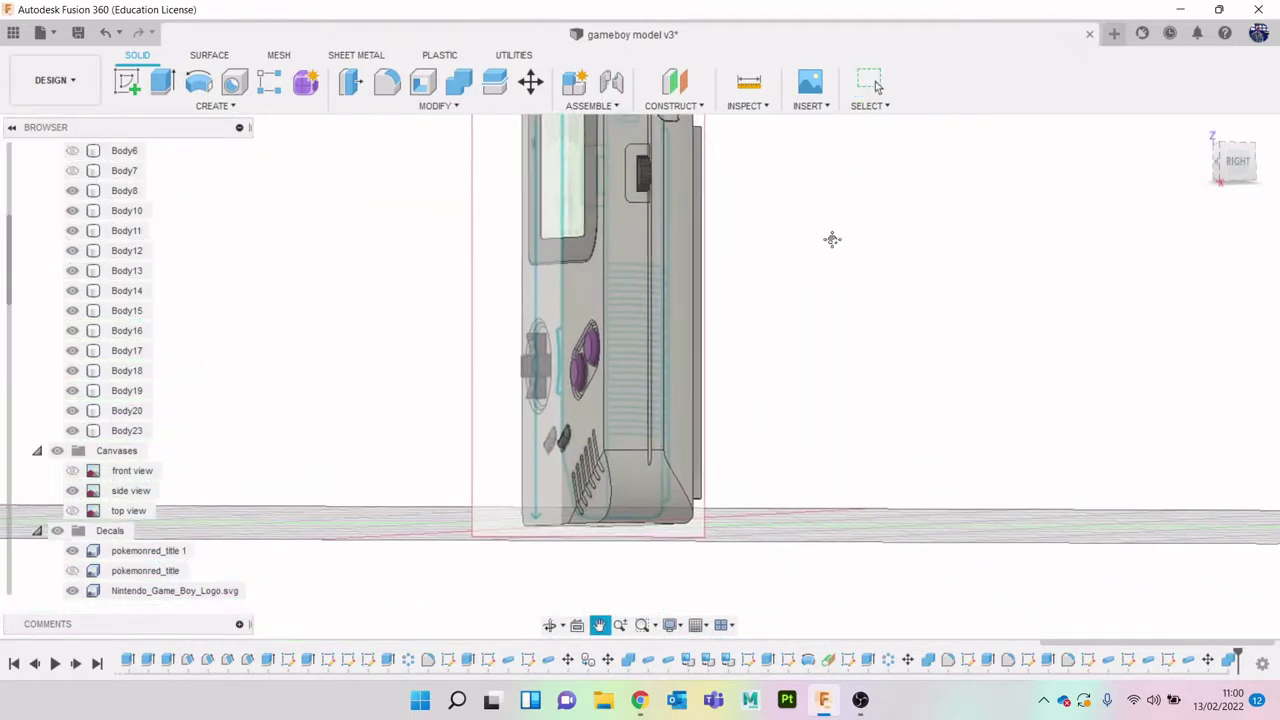
{"action": "left_click", "coordinate": [1238, 165]}
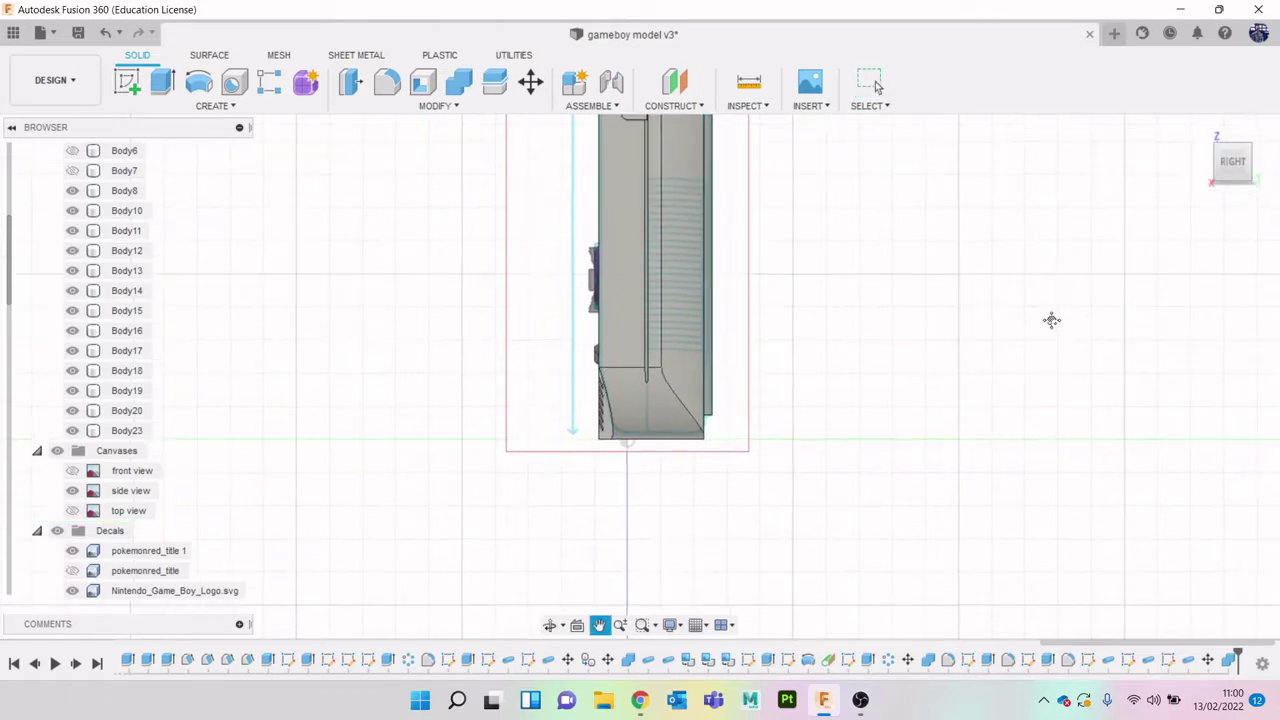
{"action": "left_click_drag", "start_coordinate": [1234, 168], "coordinate": [1222, 170]}
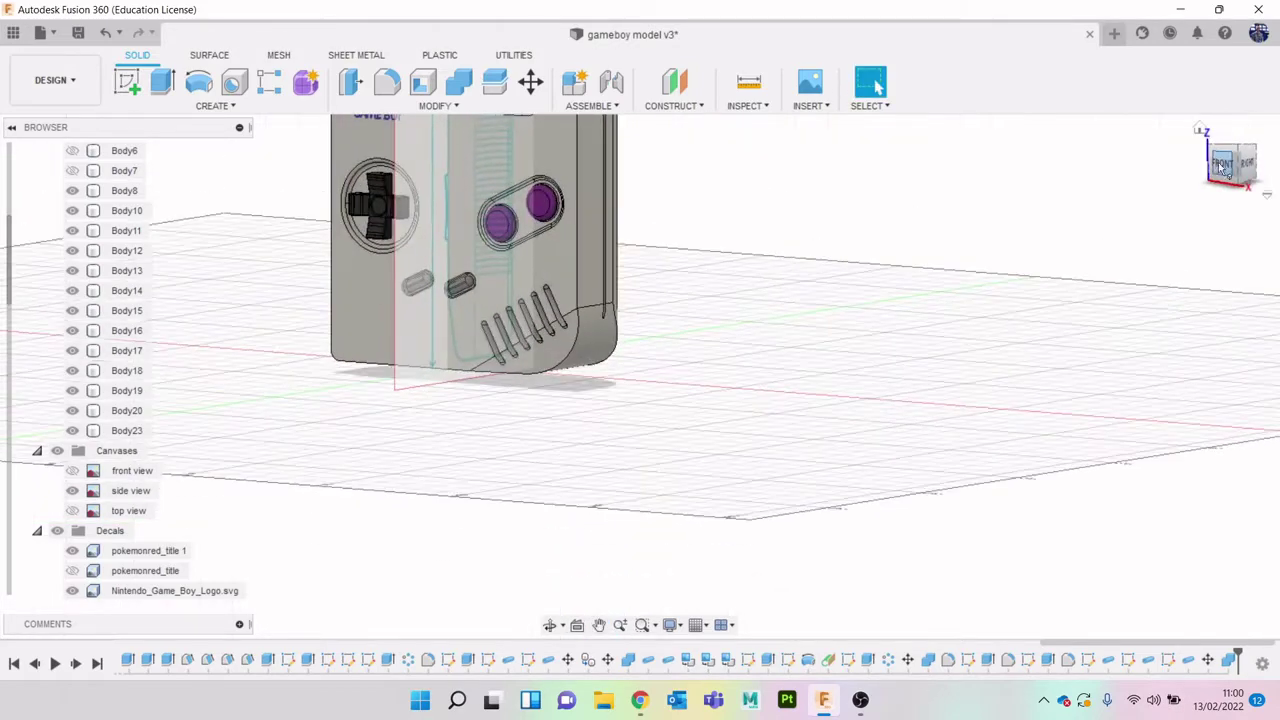
Start a sketch on the model's front face and project the large rounded bottom-right corner edge beside the speaker slots
{"action": "left_click", "coordinate": [1222, 165]}
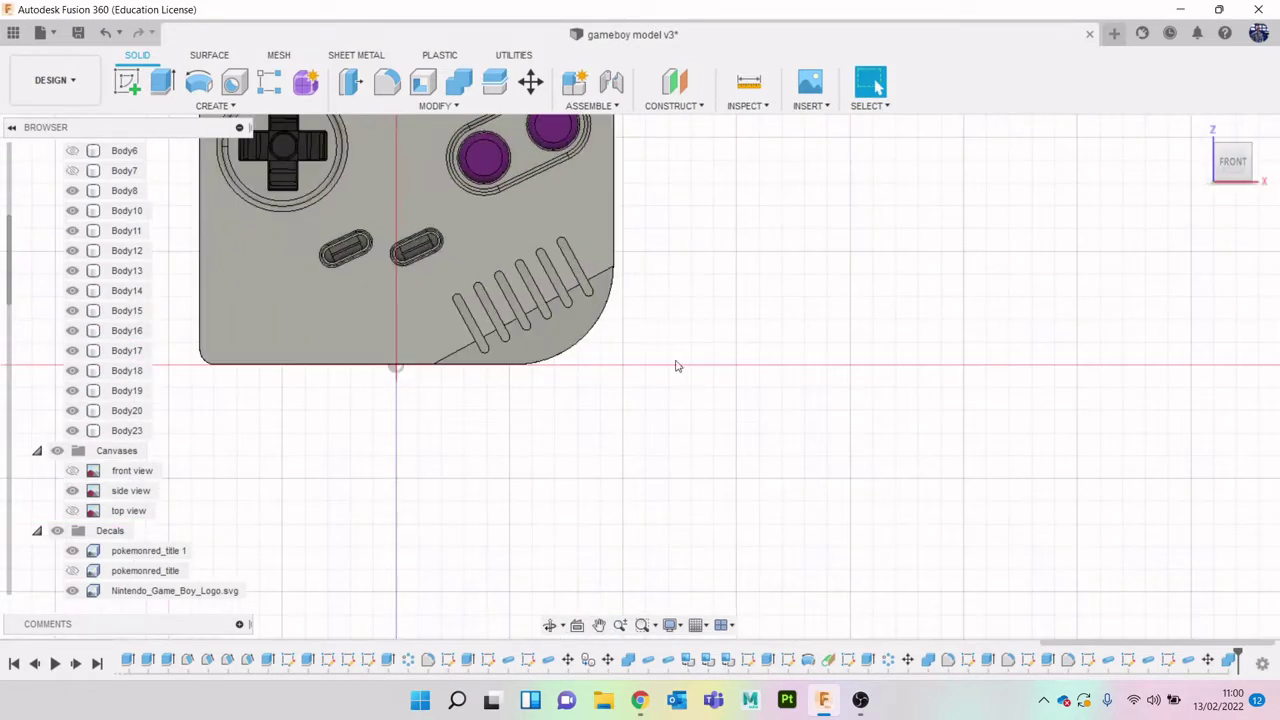
{"action": "left_click", "coordinate": [127, 82]}
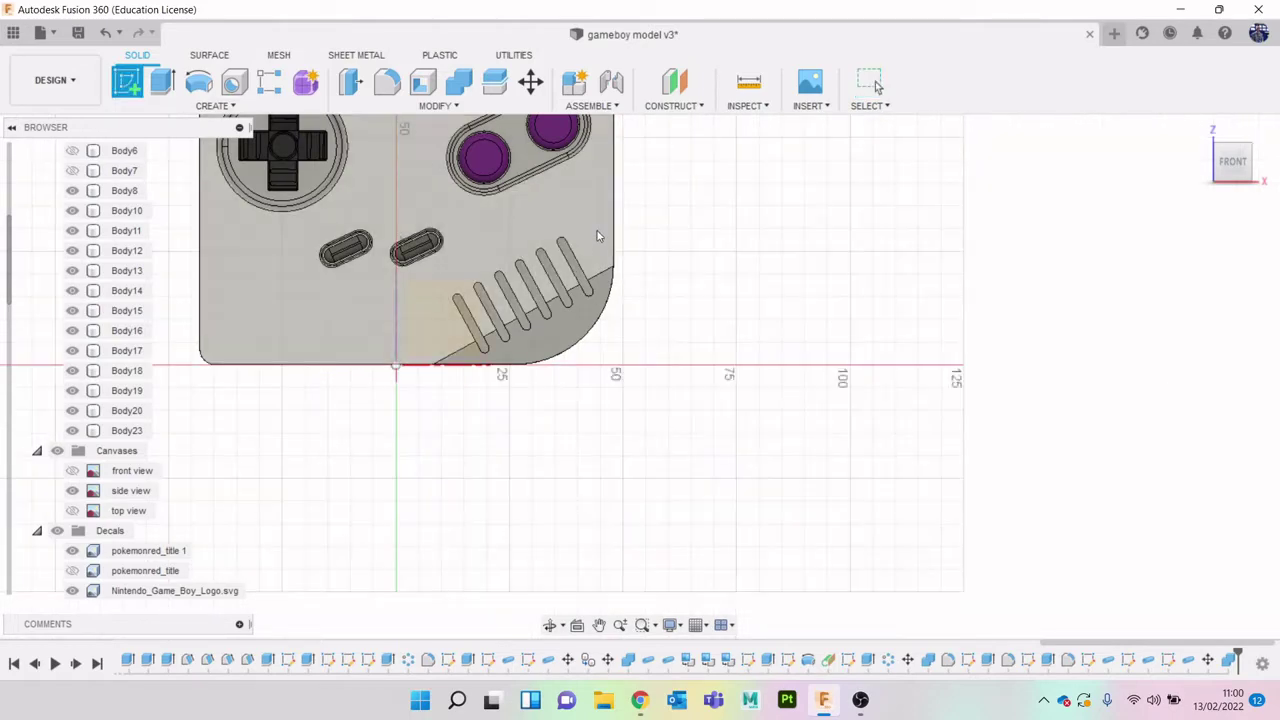
{"action": "left_click", "coordinate": [600, 340]}
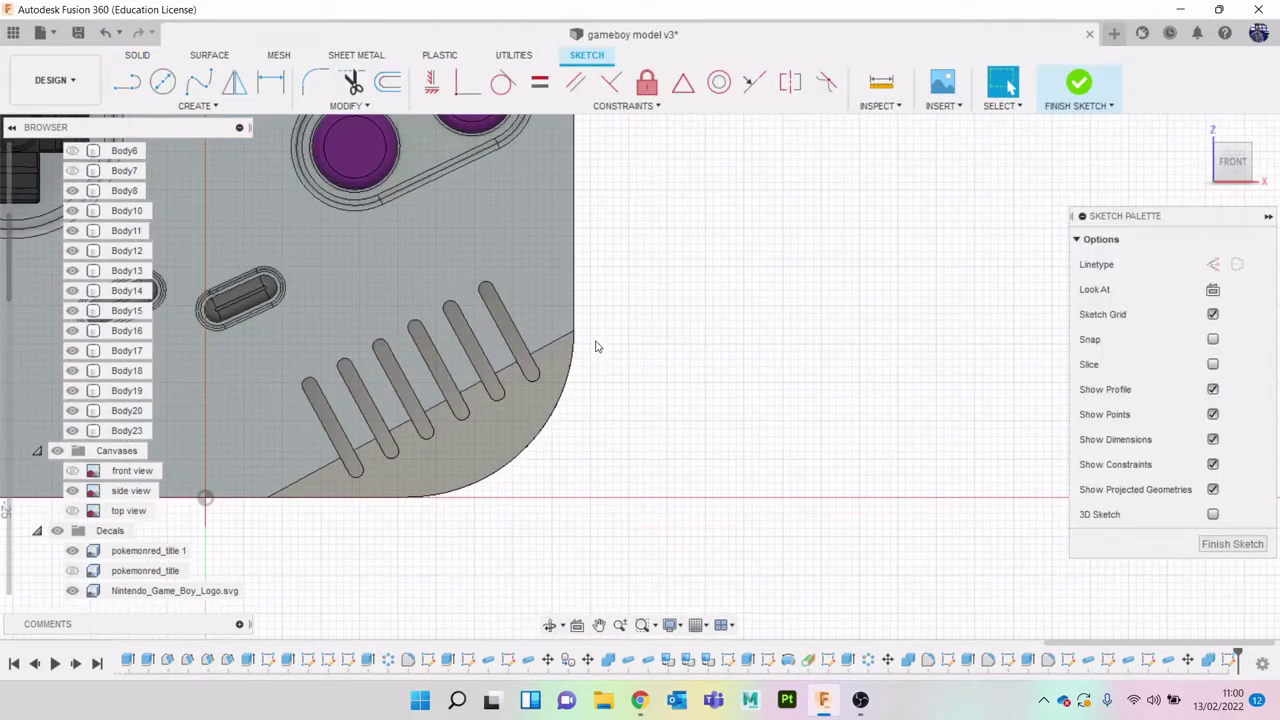
{"action": "key", "text": "p"}
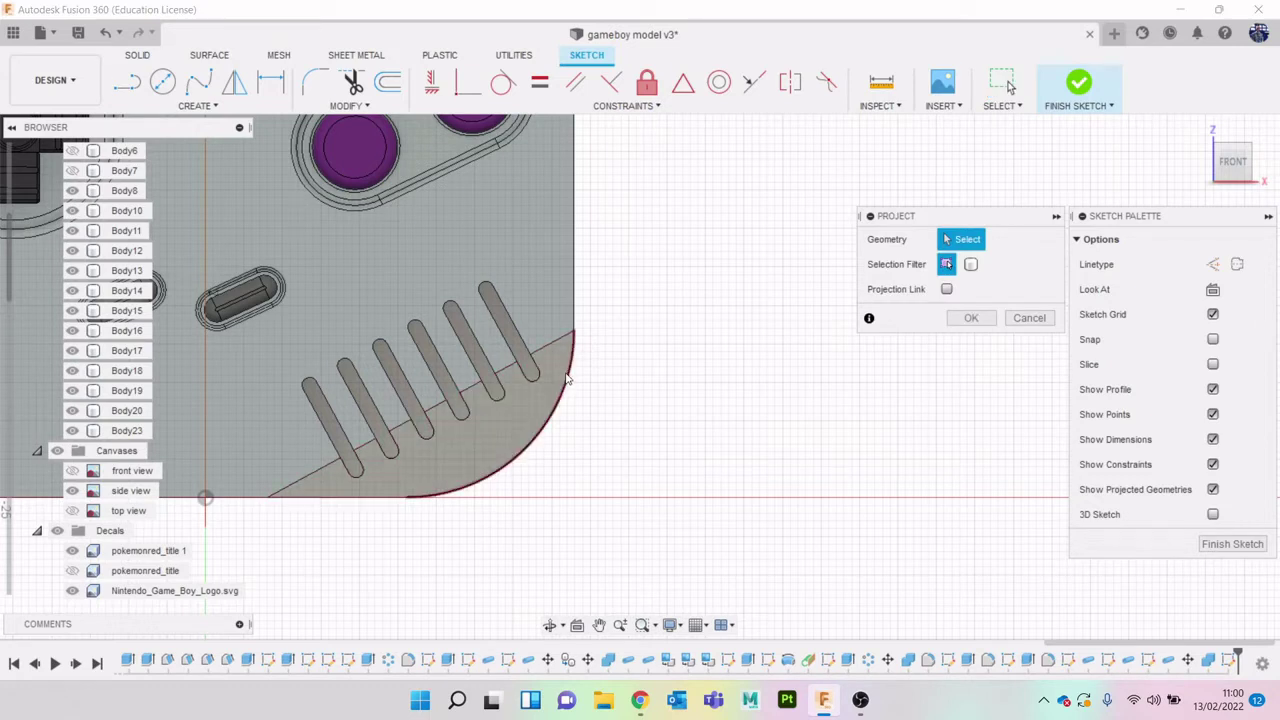
{"action": "left_click", "coordinate": [567, 379]}
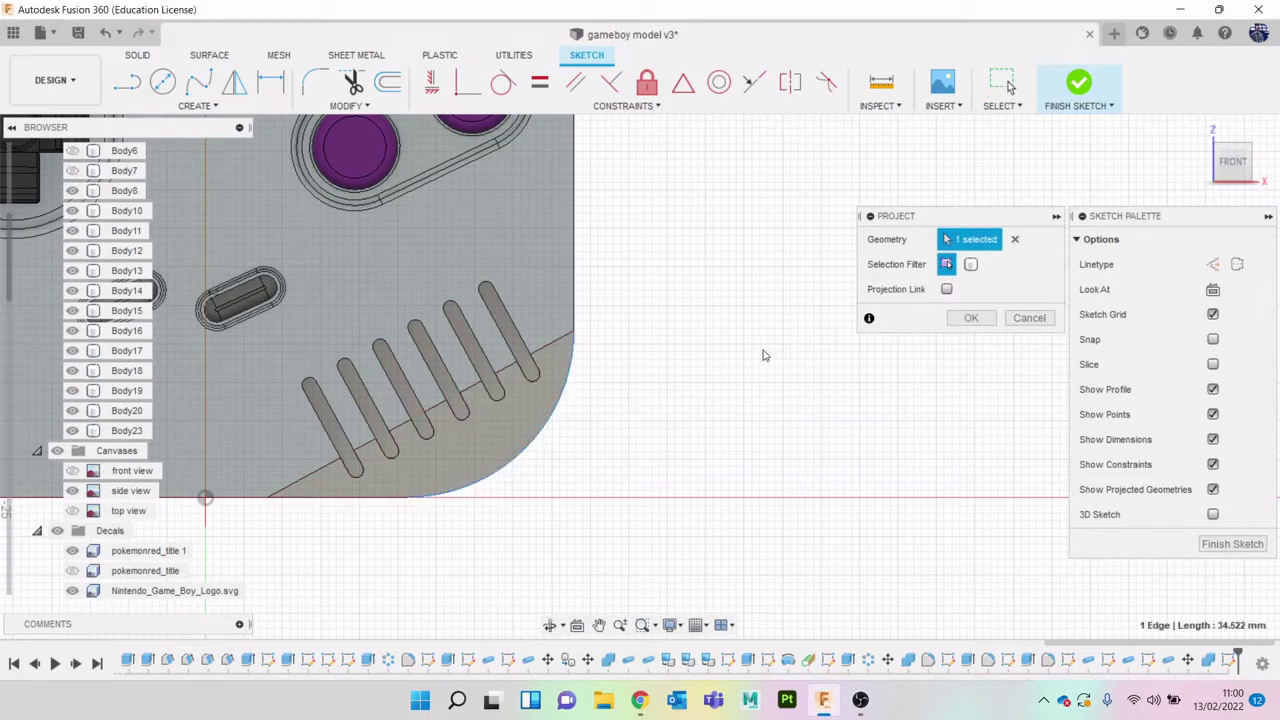
{"action": "left_click", "coordinate": [1077, 92]}
{"action": "mouse_move", "coordinate": [1236, 175]}
{"action": "left_mouse_down"}
{"action": "mouse_move", "coordinate": [1217, 162]}
{"action": "mouse_move", "coordinate": [1236, 174]}
{"action": "left_mouse_up"}
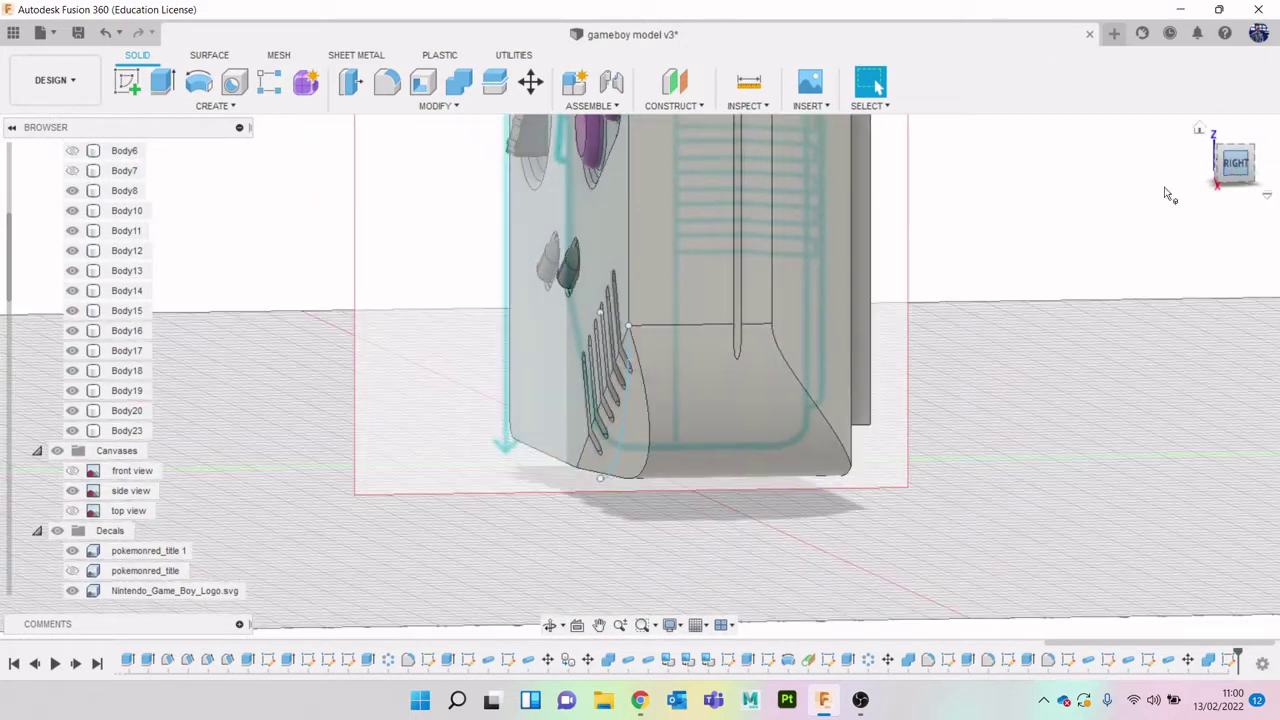
Create a solid circular pipe with a 1 mm section along the projected bottom corner arc as a new body
{"action": "left_click", "coordinate": [212, 105]}
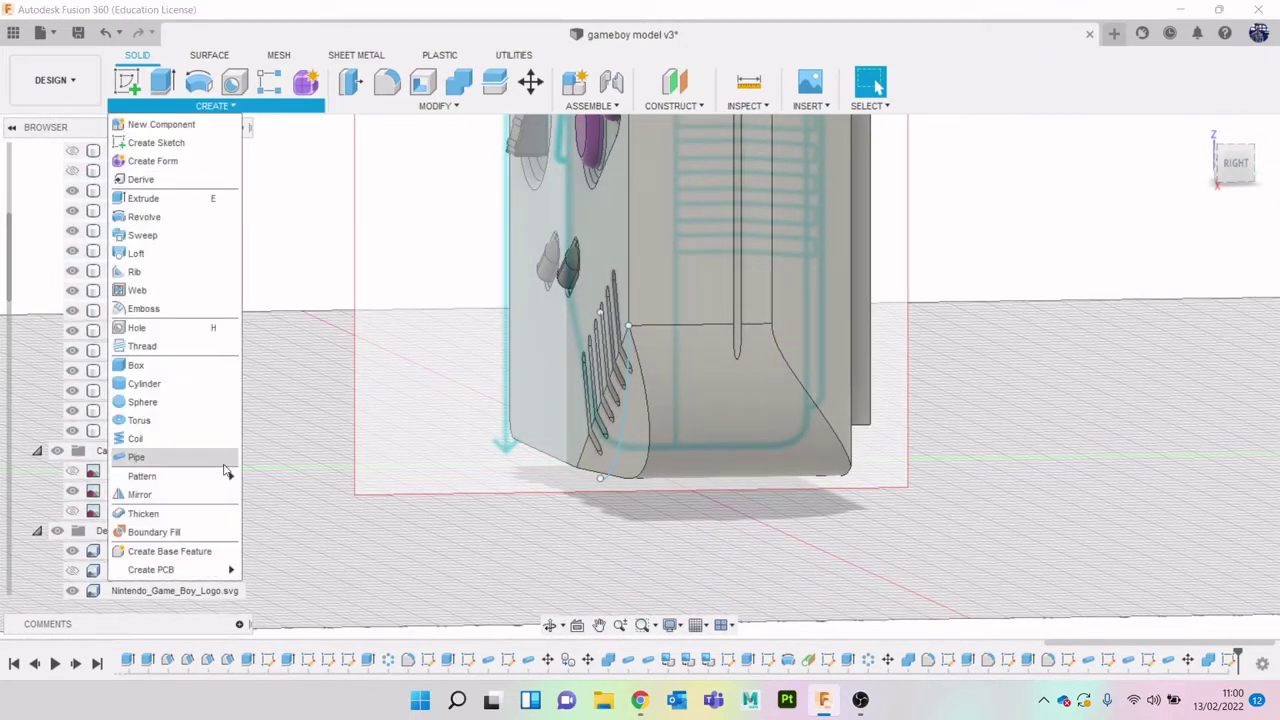
{"action": "left_click", "coordinate": [140, 452]}
{"action": "left_click", "coordinate": [617, 476]}
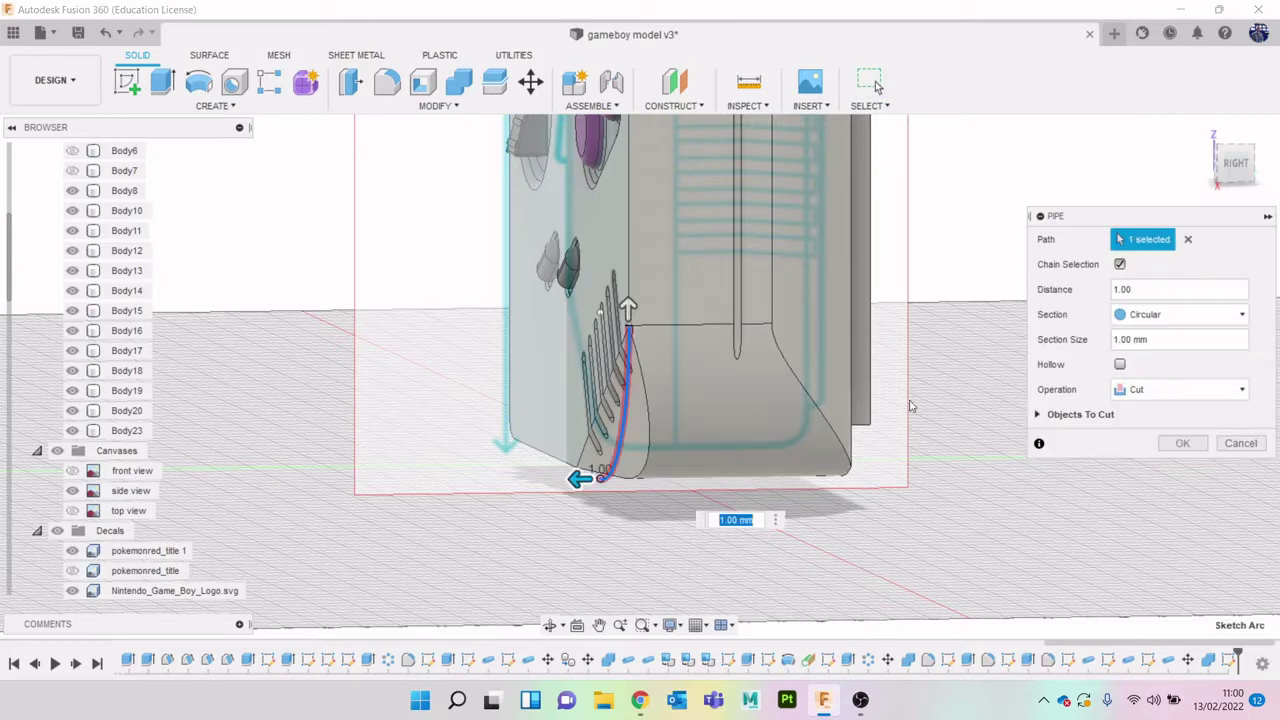
{"action": "left_click", "coordinate": [1212, 392]}
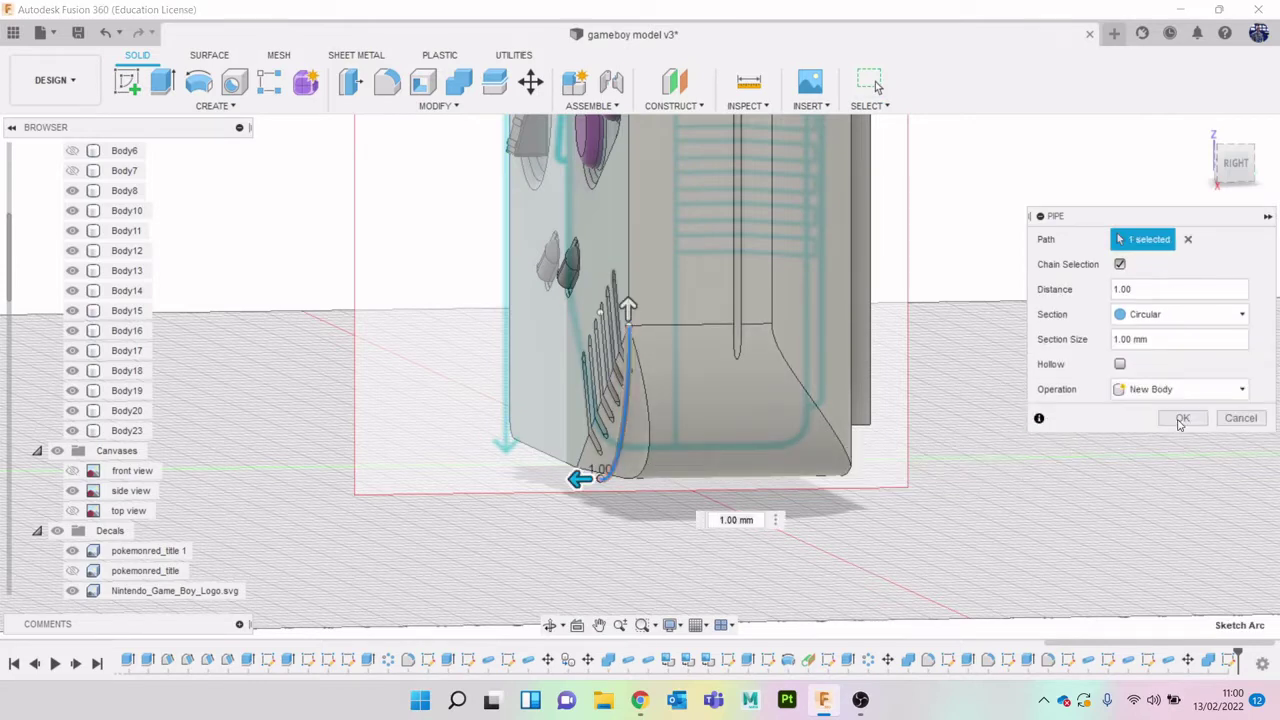
{"action": "left_click", "coordinate": [1181, 419]}
Move the new corner pipe body 14.36 mm in Y so it lines up with the vertical side groove
{"action": "left_click", "coordinate": [1235, 162]}
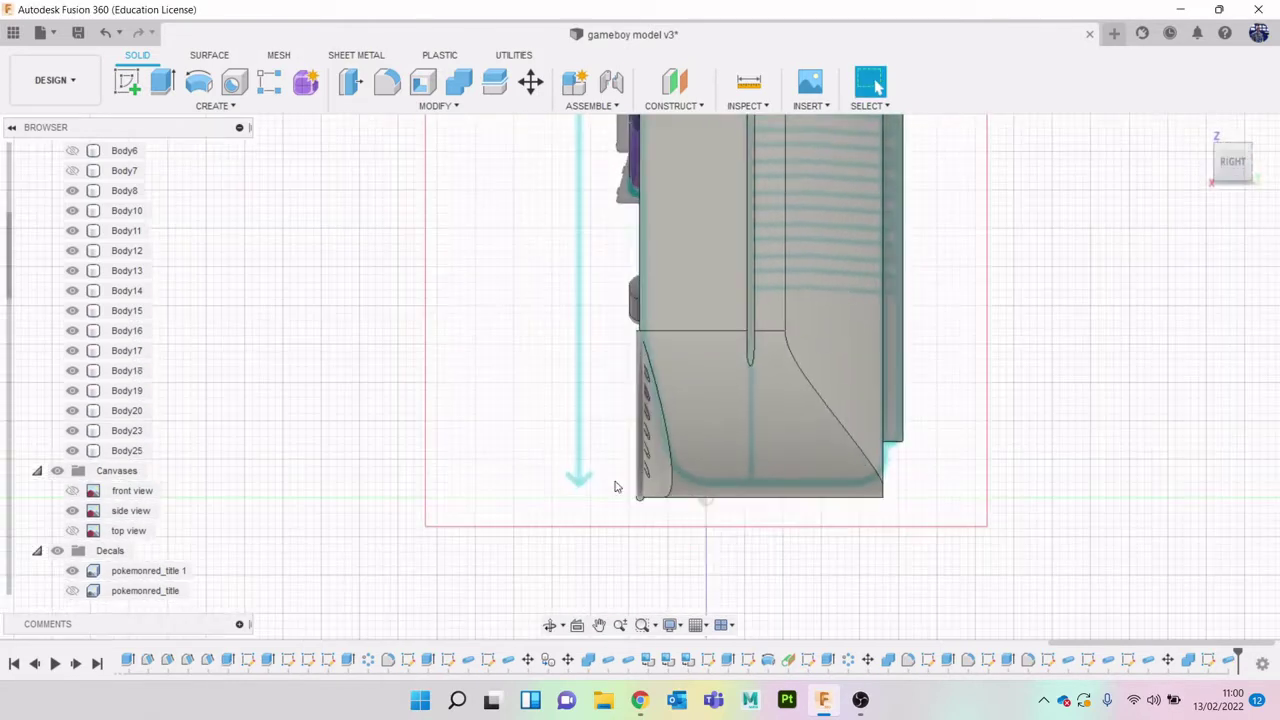
{"action": "right_click", "coordinate": [127, 450]}
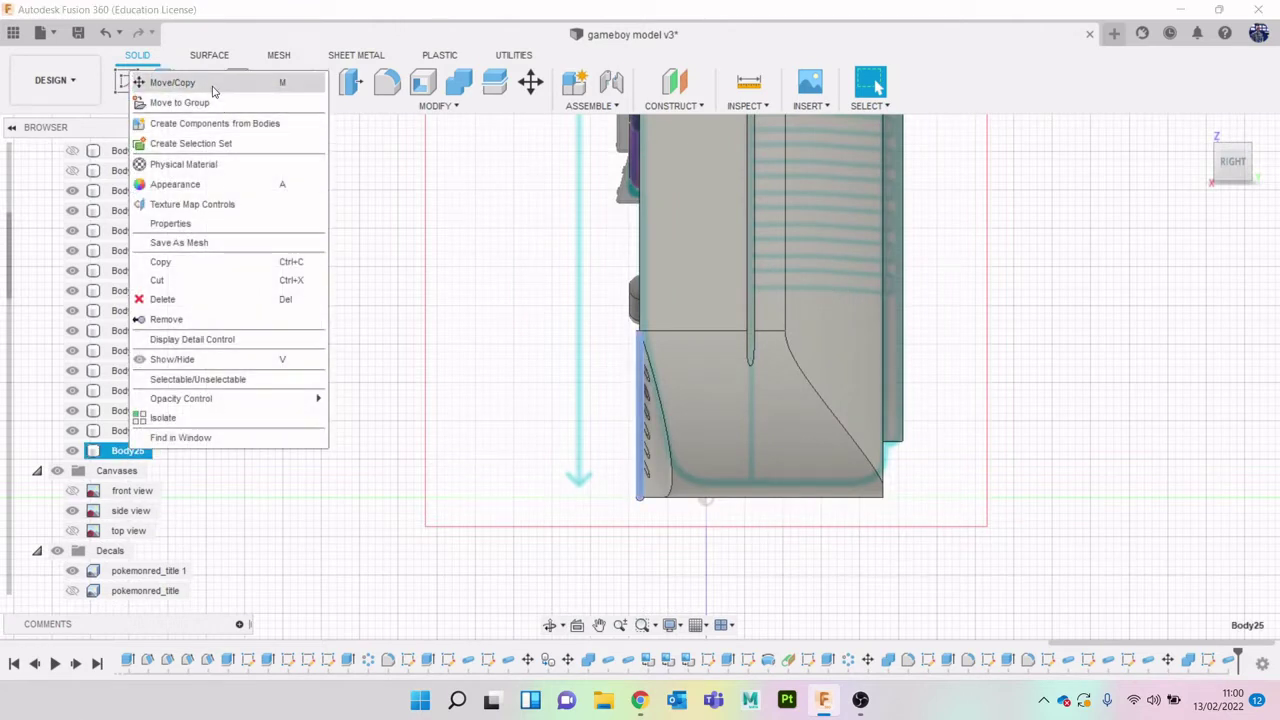
{"action": "left_click", "coordinate": [210, 84]}
{"action": "left_click_drag", "start_coordinate": [687, 510], "coordinate": [788, 513]}
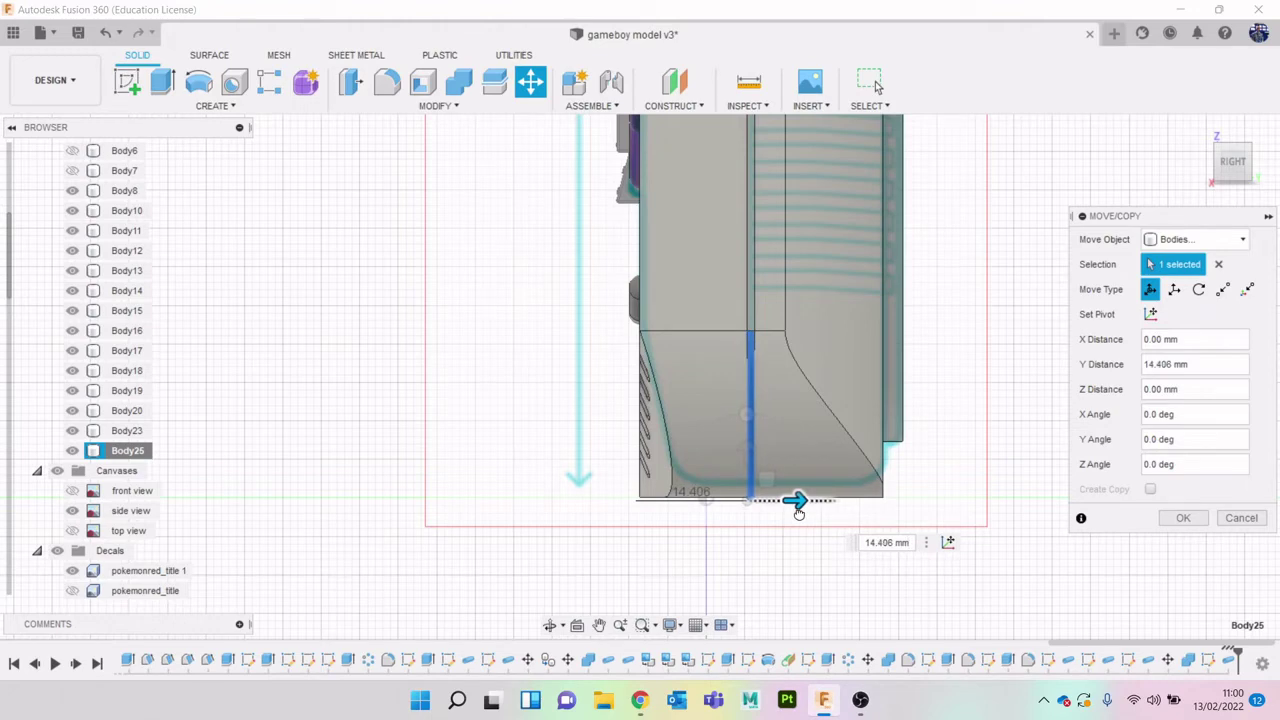
{"action": "scroll", "coordinate": [795, 515], "scroll_direction": "up", "scroll_amount": 5}
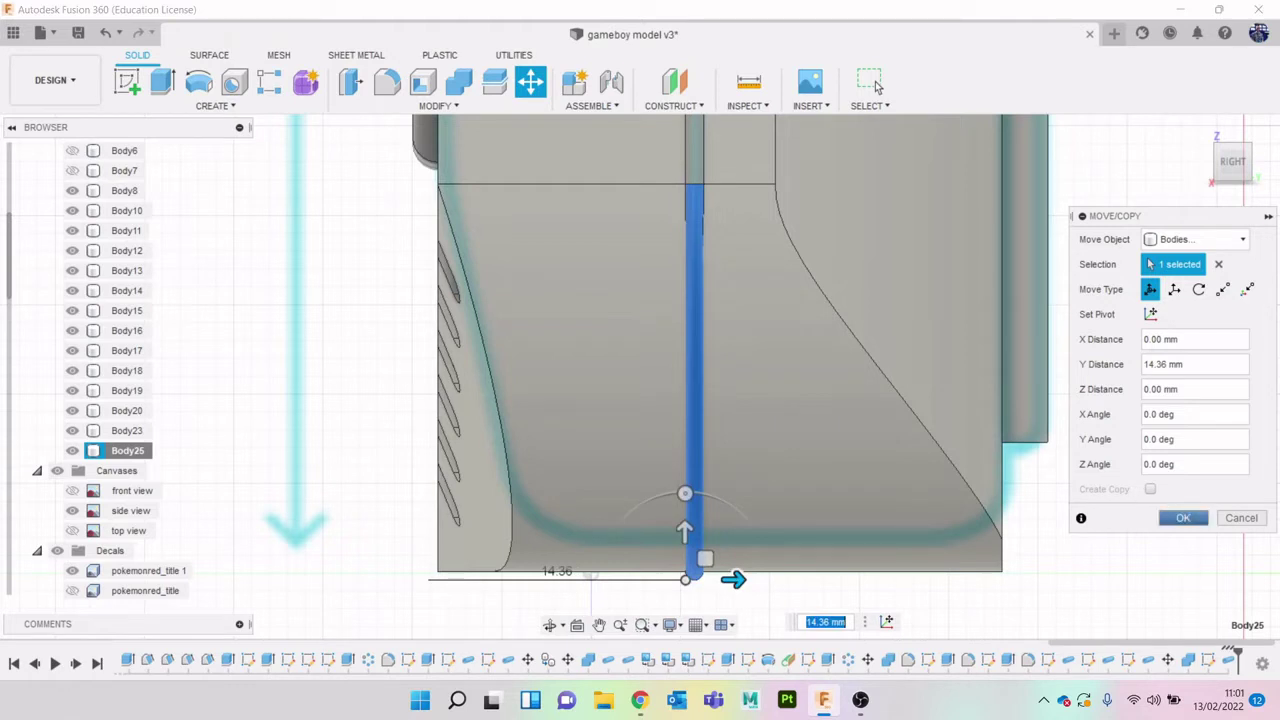
{"action": "left_click", "coordinate": [872, 83]}
Combine the bodies with the Cut operation, using the main case as target and the bottom corner pipe as tool
{"action": "scroll", "coordinate": [789, 465], "scroll_direction": "down", "scroll_amount": 2}
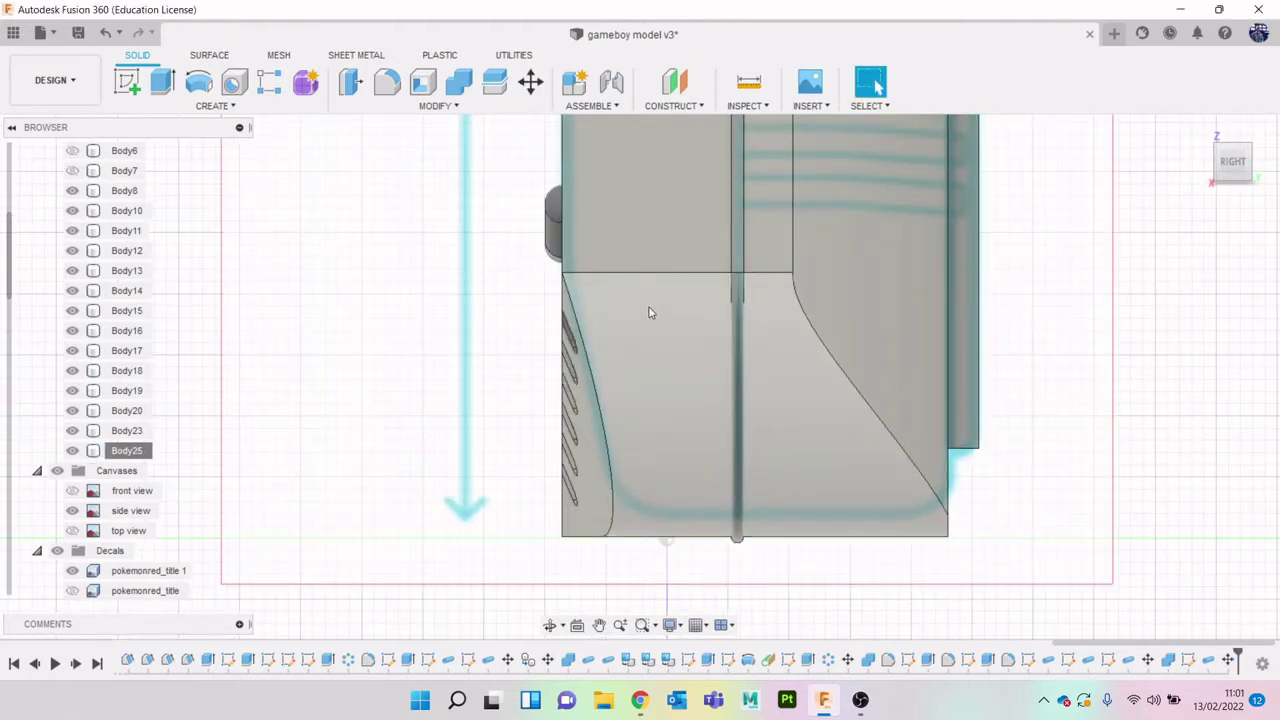
{"action": "left_click", "coordinate": [459, 83]}
{"action": "left_click", "coordinate": [834, 400]}
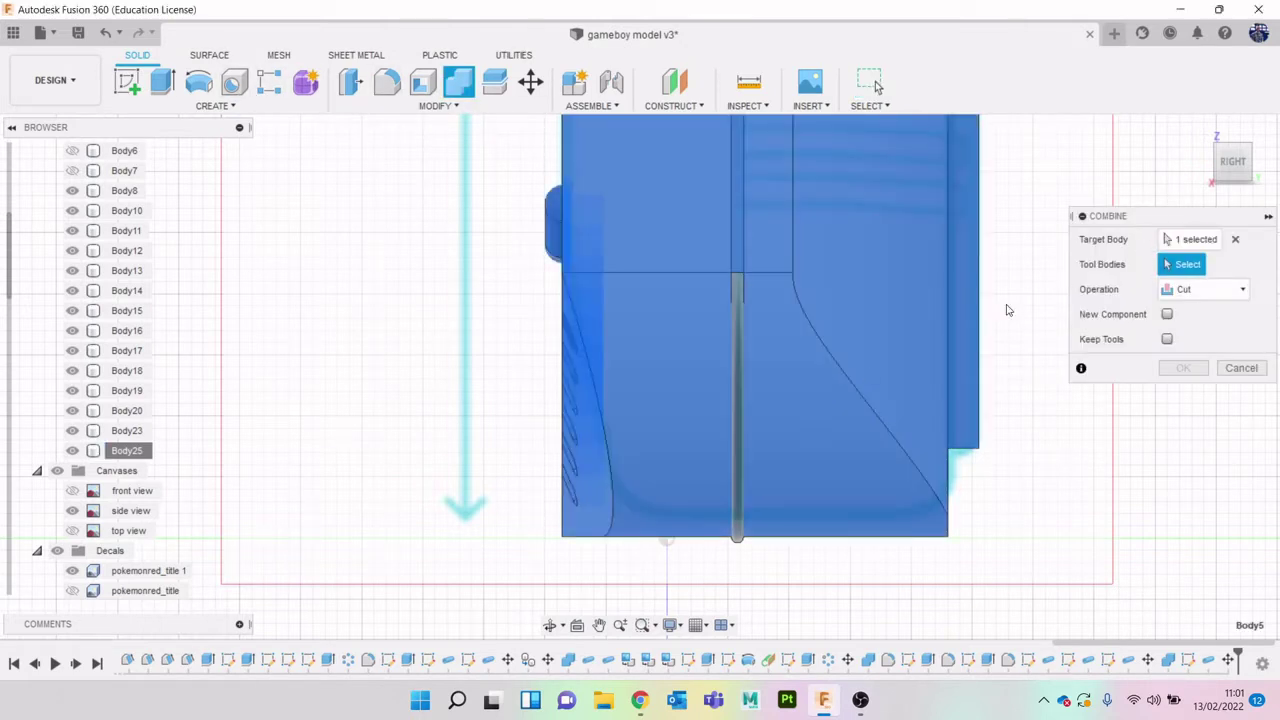
{"action": "left_click", "coordinate": [742, 389]}
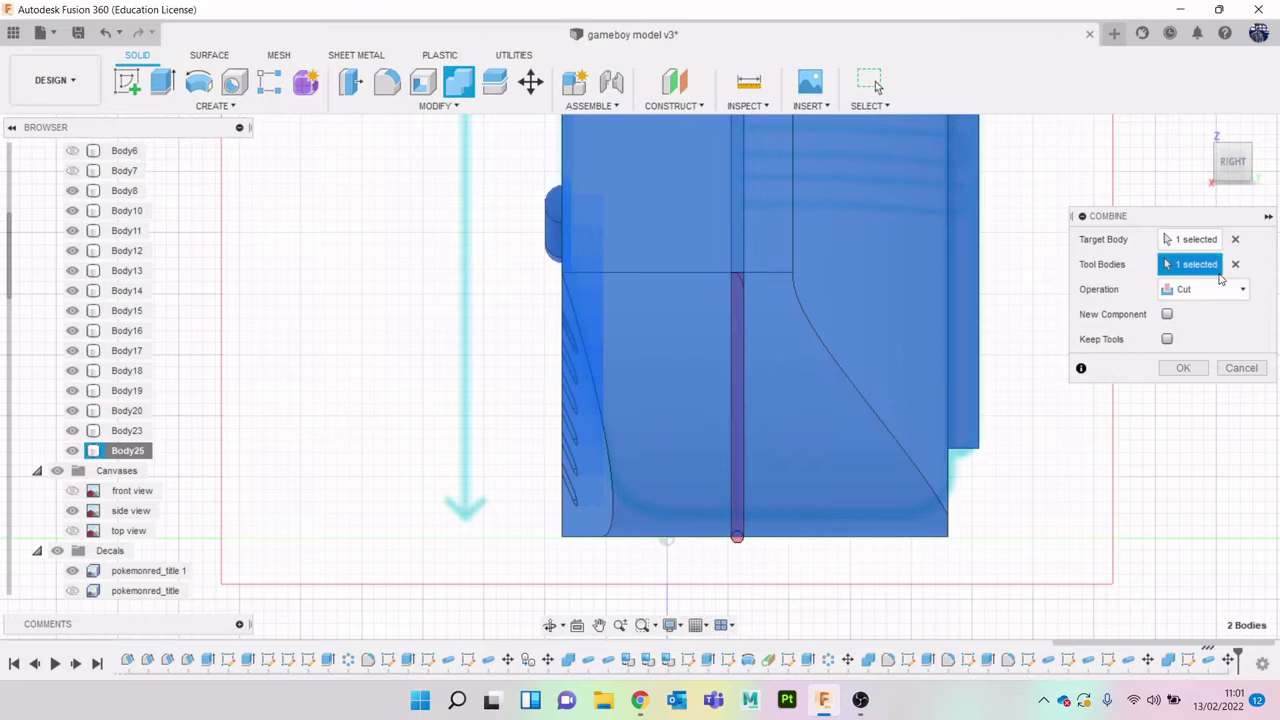
{"action": "left_click", "coordinate": [1183, 369]}
Hide all the reference canvases to show the side of the case unobstructed
{"action": "scroll", "coordinate": [959, 416], "scroll_direction": "down", "scroll_amount": 2}
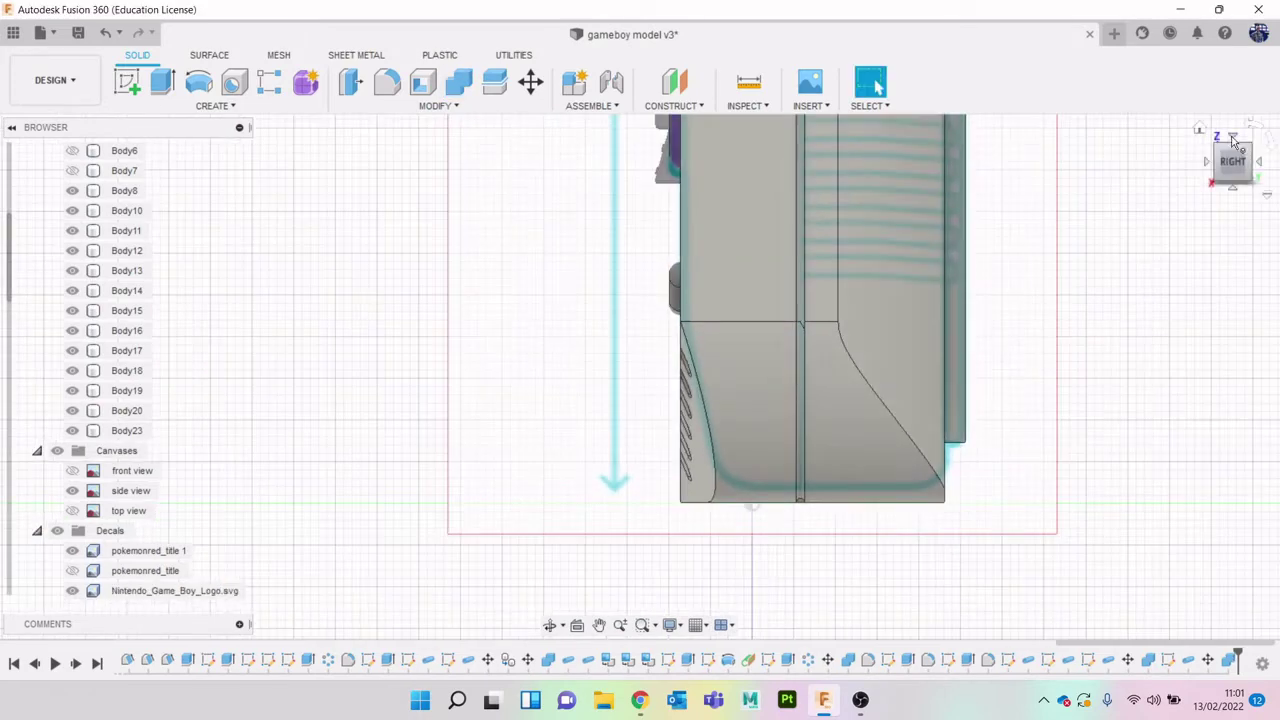
{"action": "scroll", "coordinate": [1198, 199], "scroll_direction": "down", "scroll_amount": 2}
{"action": "middle_click_drag", "start_coordinate": [1198, 199], "coordinate": [1025, 340]}
{"action": "scroll", "coordinate": [1025, 340], "scroll_direction": "down", "scroll_amount": 1}
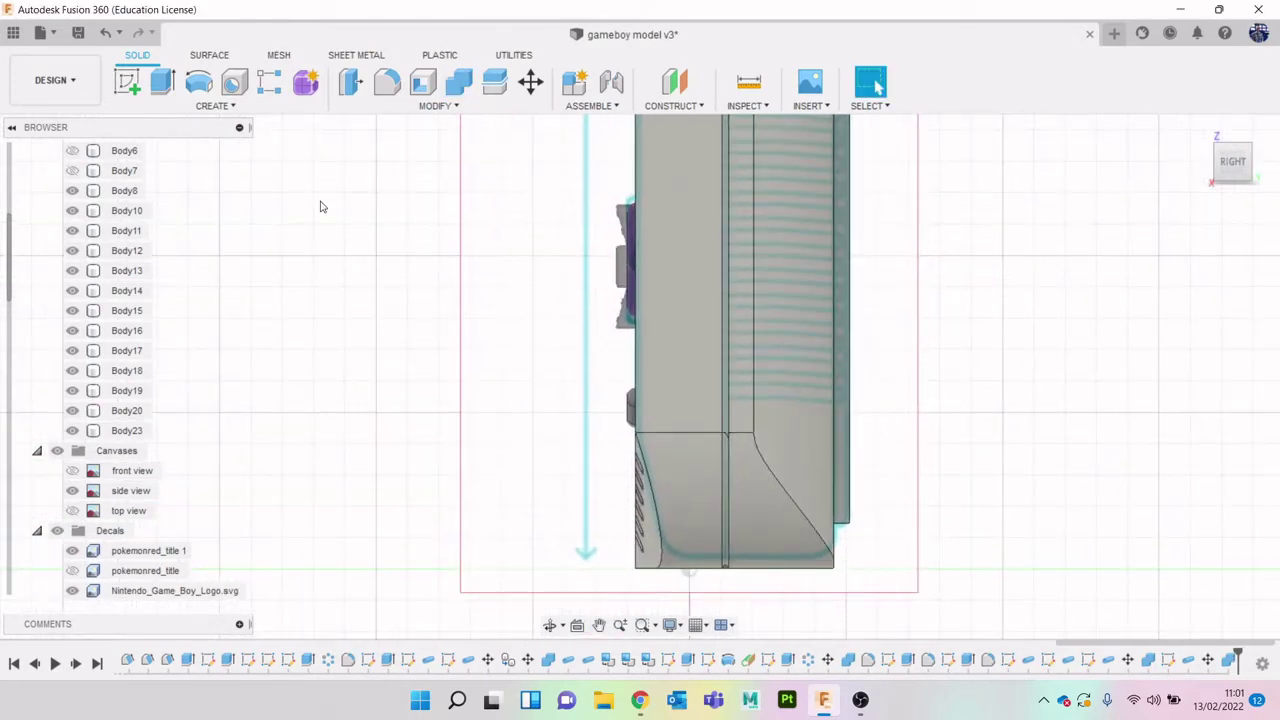
{"action": "left_click", "coordinate": [58, 452]}
{"action": "scroll", "coordinate": [350, 388], "scroll_direction": "down", "scroll_amount": 3}
{"action": "middle_click_drag", "start_coordinate": [655, 300], "coordinate": [628, 402]}
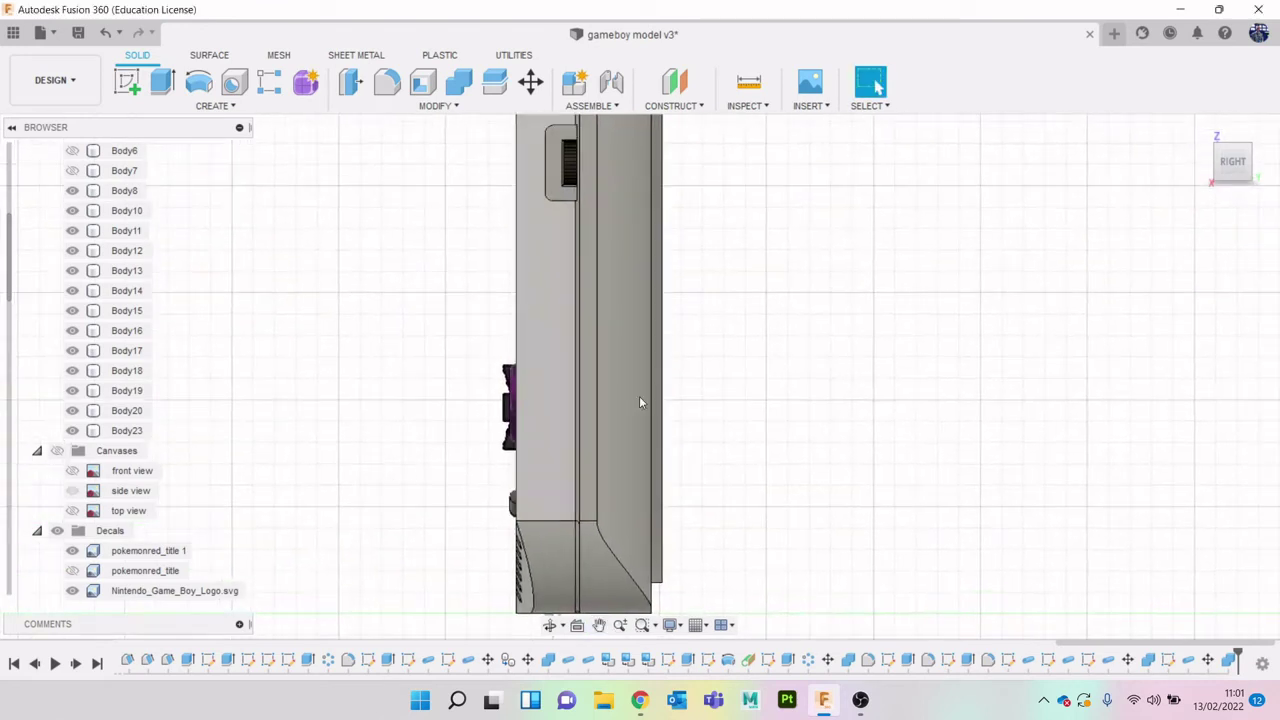
Examine the side groove and dial recess in the Render workspace, and return to the Design workspace
{"action": "left_click", "coordinate": [55, 80]}
{"action": "left_click", "coordinate": [45, 178]}
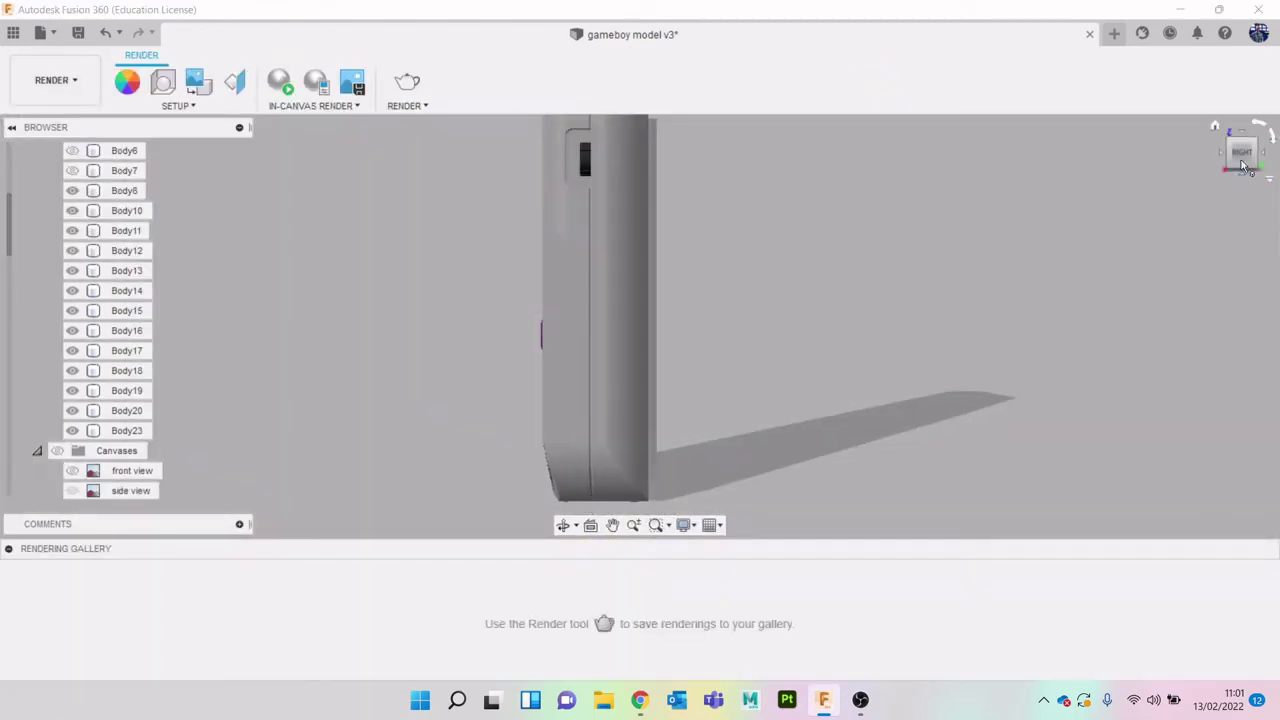
{"action": "mouse_move", "coordinate": [1243, 167]}
{"action": "left_mouse_down"}
{"action": "mouse_move", "coordinate": [1271, 177]}
{"action": "mouse_move", "coordinate": [1246, 160]}
{"action": "left_mouse_up"}
{"action": "mouse_move", "coordinate": [858, 238]}
{"action": "middle_mouse_down"}
{"action": "mouse_move", "coordinate": [951, 226]}
{"action": "mouse_move", "coordinate": [957, 353]}
{"action": "mouse_move", "coordinate": [923, 323]}
{"action": "mouse_move", "coordinate": [915, 290]}
{"action": "middle_mouse_up"}
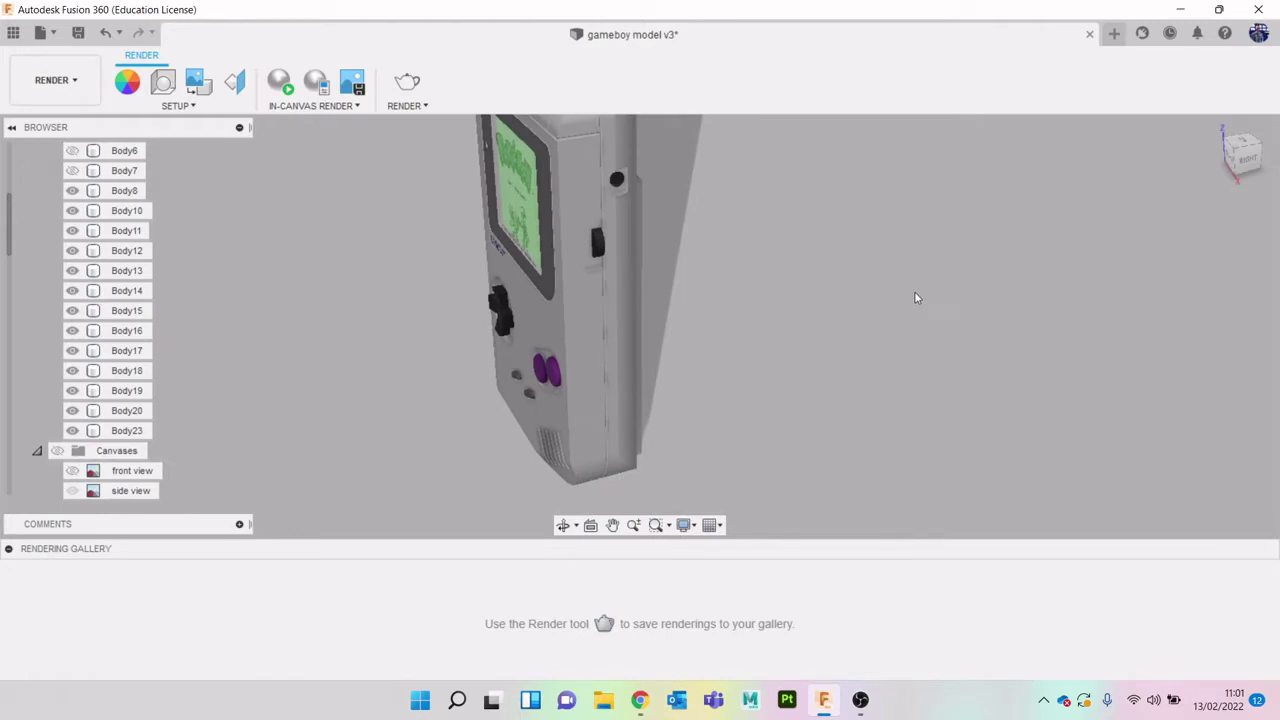
{"action": "scroll", "coordinate": [532, 277], "scroll_direction": "up", "scroll_amount": 6}
{"action": "scroll", "coordinate": [529, 275], "scroll_direction": "down", "scroll_amount": 5}
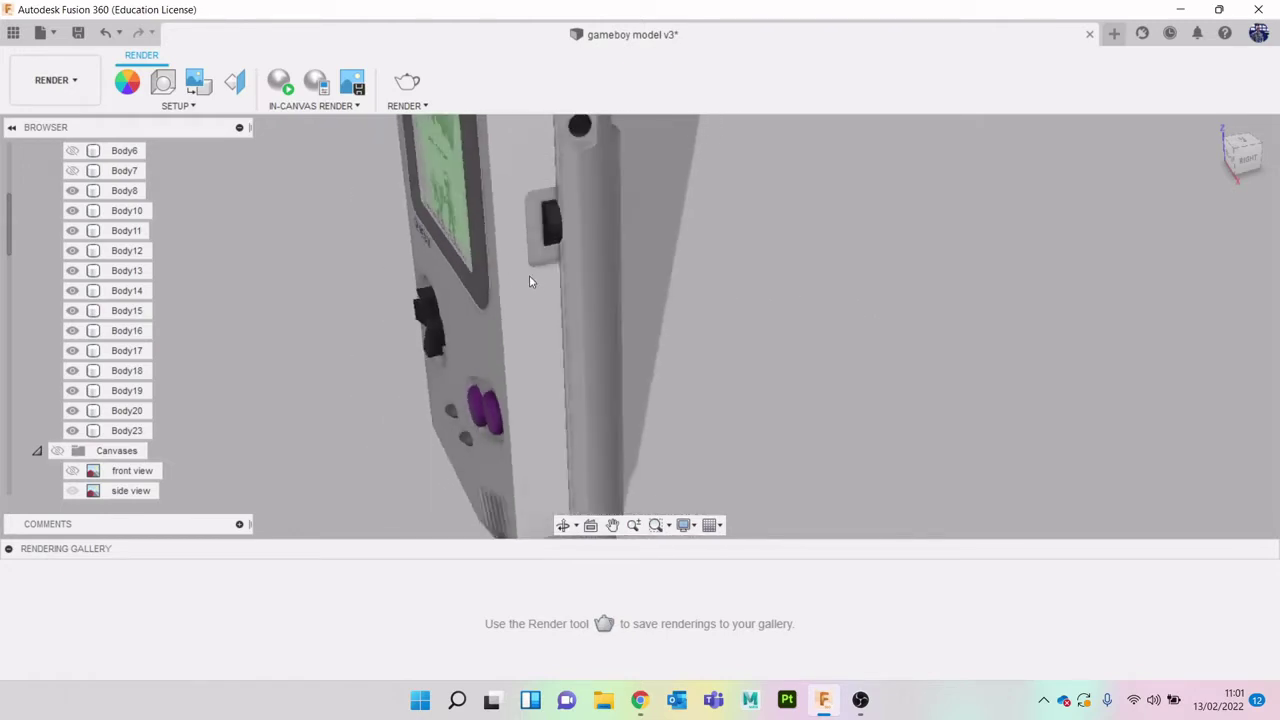
{"action": "middle_click_drag", "start_coordinate": [594, 275], "coordinate": [693, 253]}
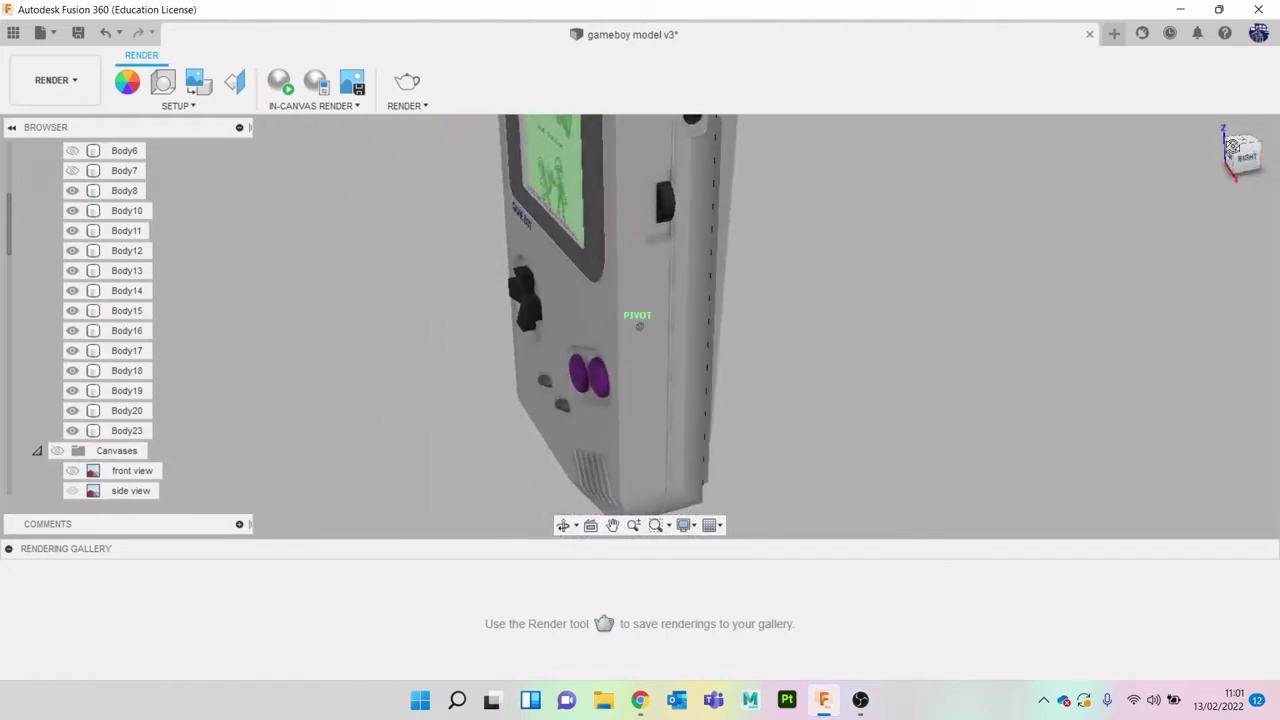
{"action": "left_click_drag", "start_coordinate": [1233, 146], "coordinate": [1204, 148]}
{"action": "left_click", "coordinate": [48, 88]}
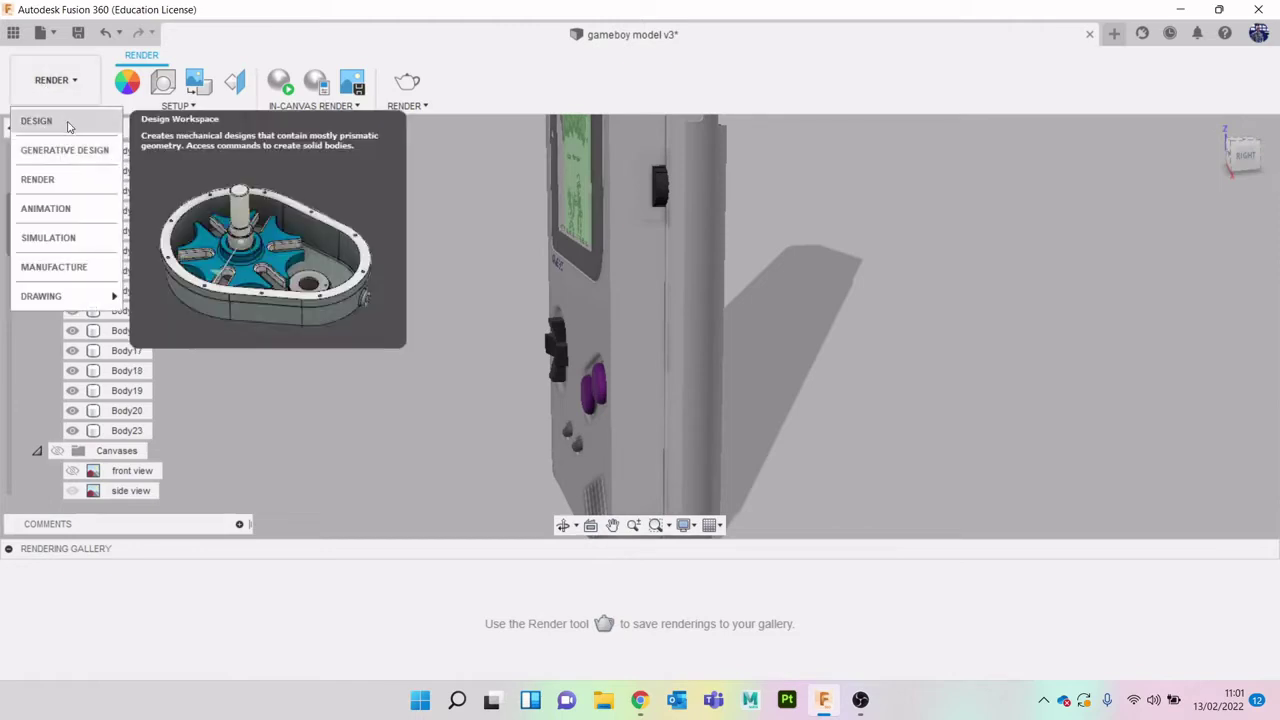
{"action": "left_click", "coordinate": [37, 123]}
Fillet the two edge chains around the recess of the ridged side dial with a 0.416 mm constant radius
{"action": "scroll", "coordinate": [614, 209], "scroll_direction": "up", "scroll_amount": 2}
{"action": "middle_click_drag", "start_coordinate": [614, 209], "coordinate": [597, 349]}
{"action": "scroll", "coordinate": [682, 312], "scroll_direction": "up", "scroll_amount": 2}
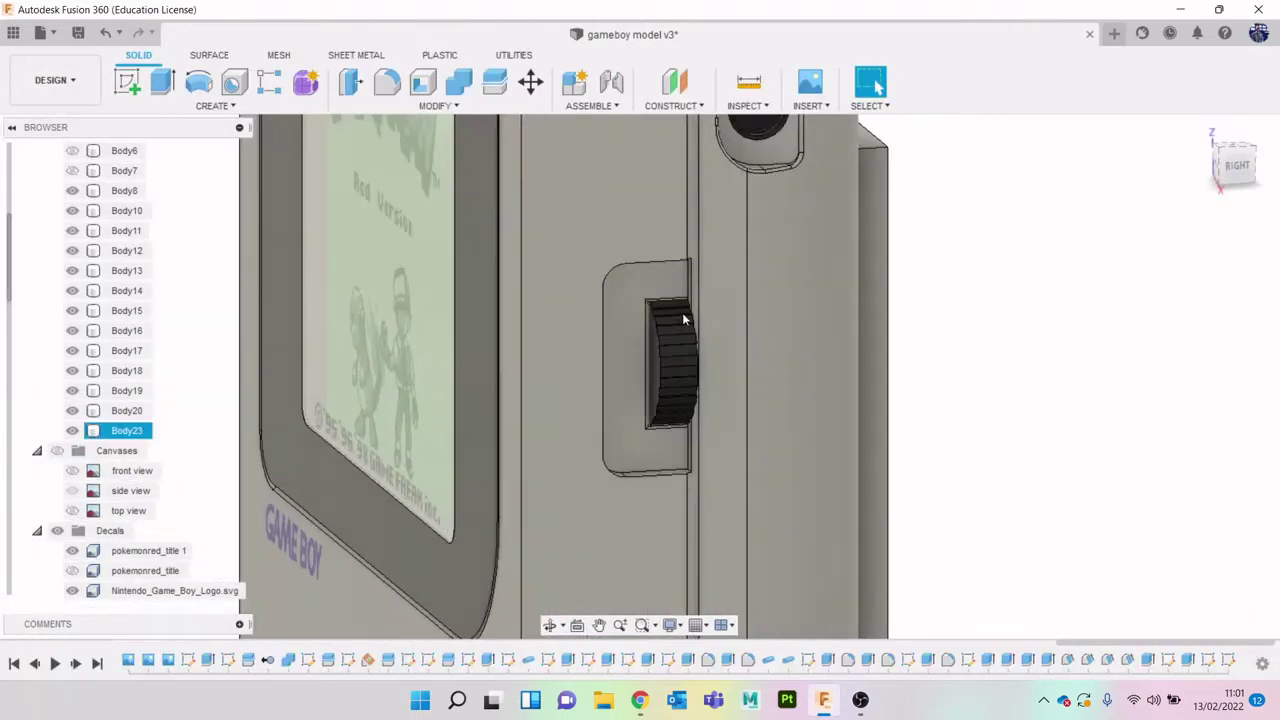
{"action": "left_click", "coordinate": [387, 82]}
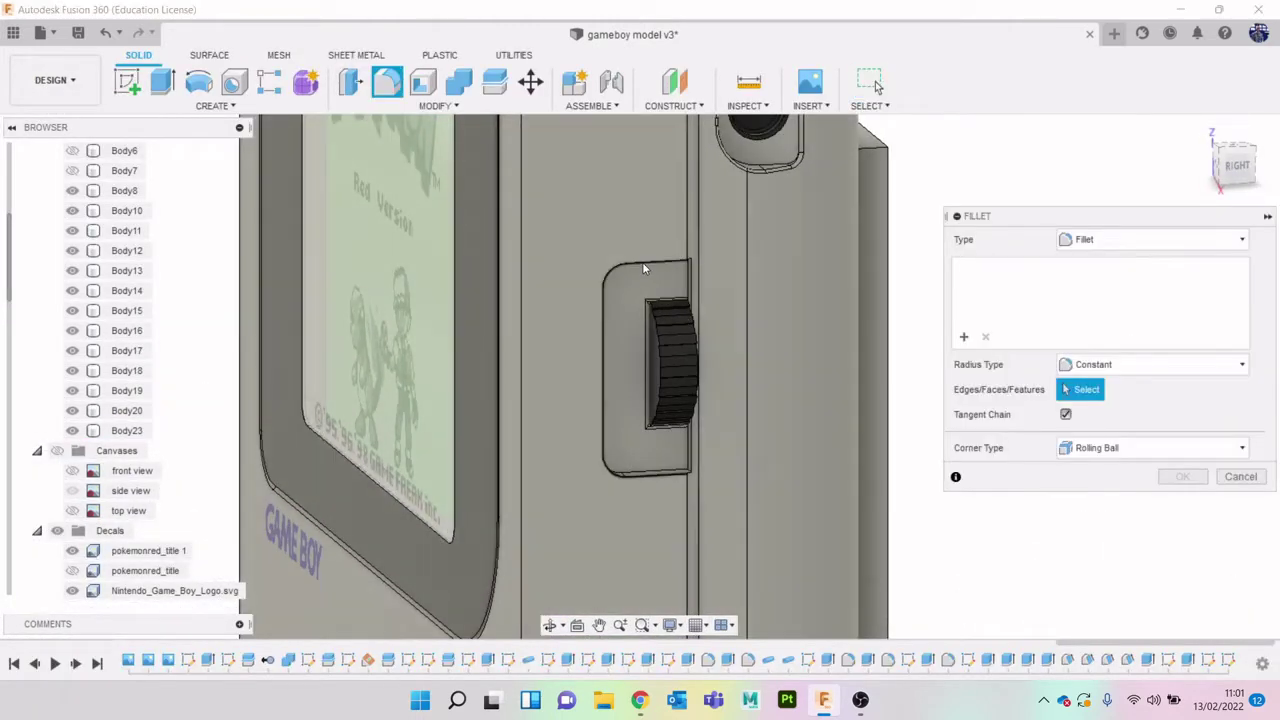
{"action": "left_click", "coordinate": [622, 380]}
{"action": "left_click", "coordinate": [1234, 168]}
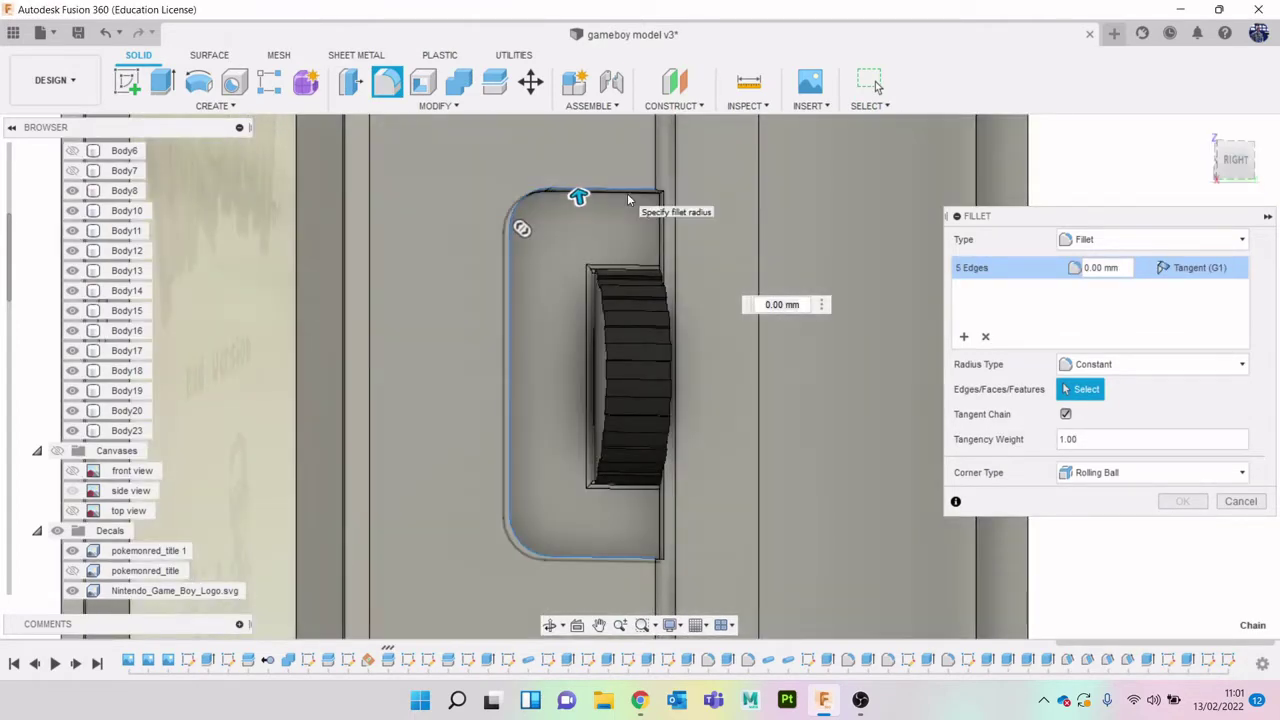
{"action": "left_click", "coordinate": [627, 193]}
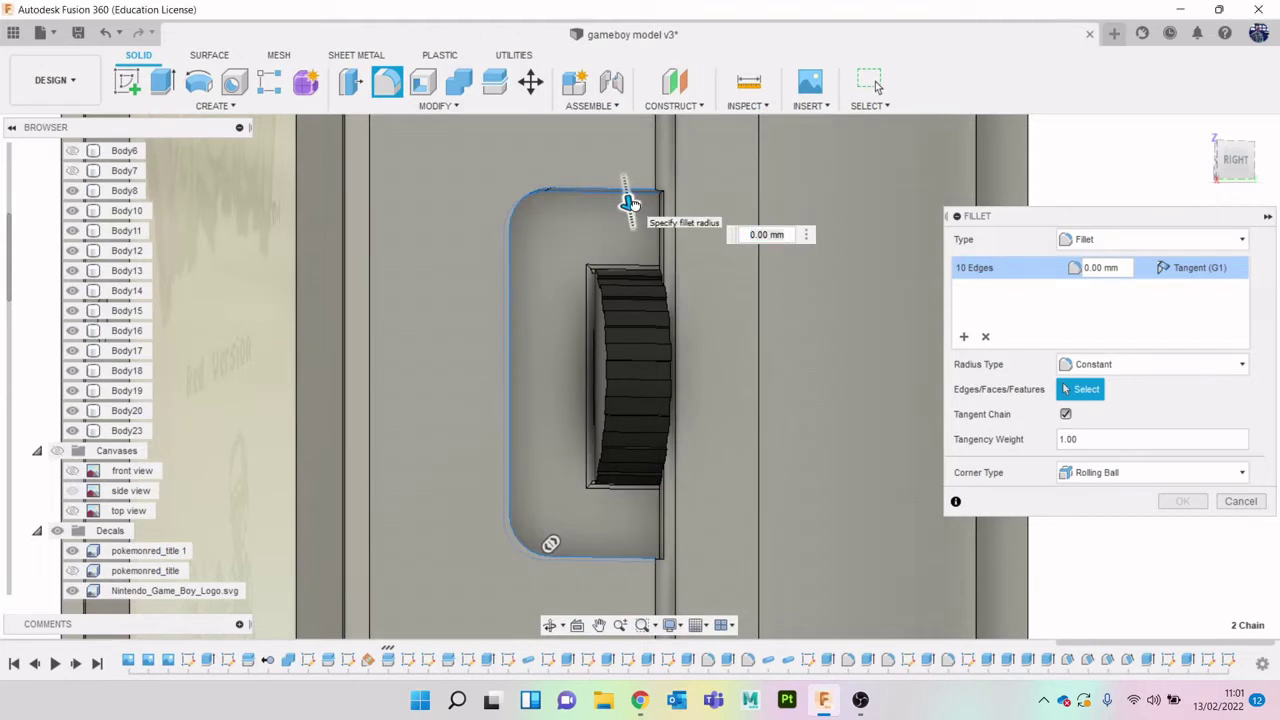
{"action": "left_click_drag", "start_coordinate": [628, 203], "coordinate": [628, 206]}
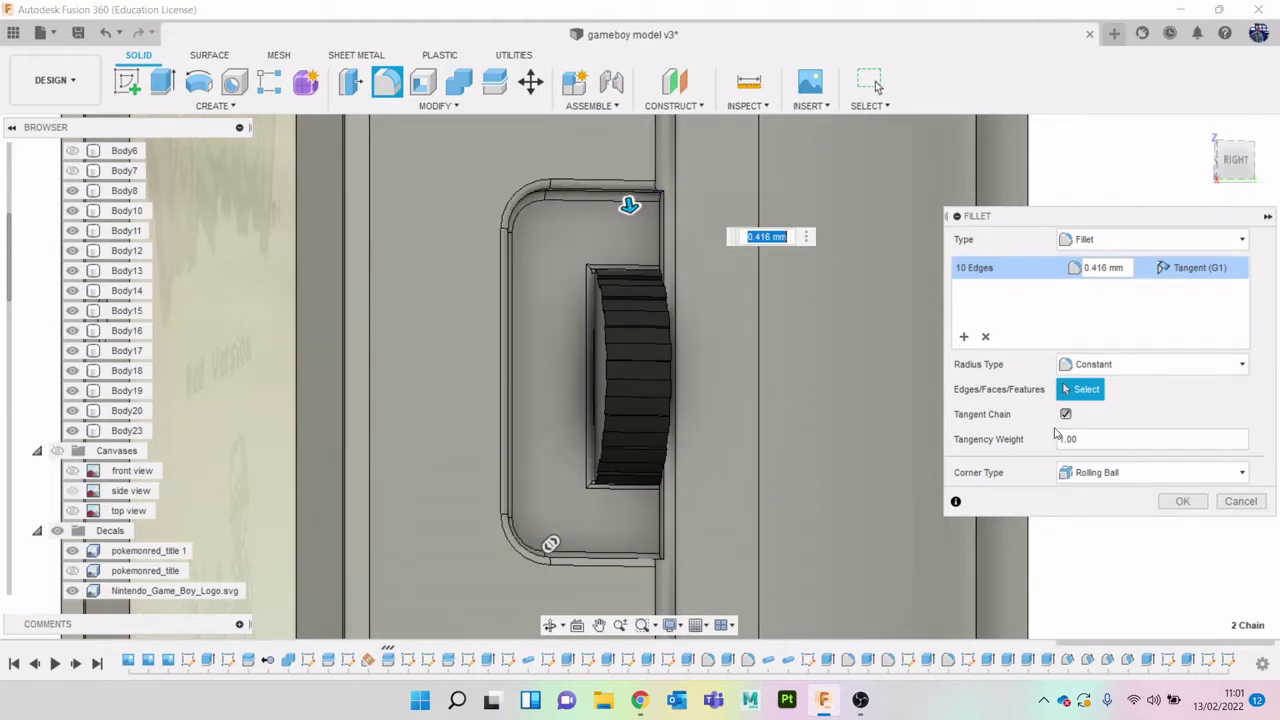
{"action": "left_click", "coordinate": [1180, 501]}
{"action": "scroll", "coordinate": [1123, 474], "scroll_direction": "down", "scroll_amount": 5}
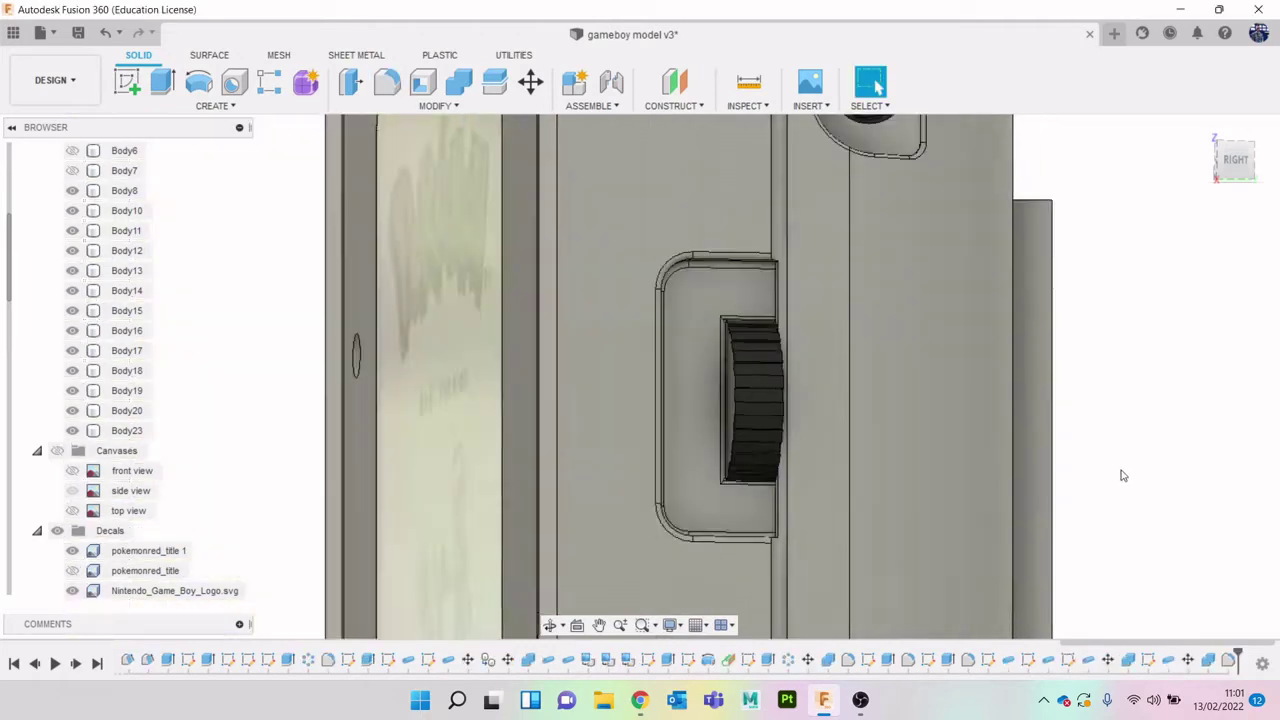
{"action": "scroll", "coordinate": [931, 343], "scroll_direction": "down", "scroll_amount": 8}
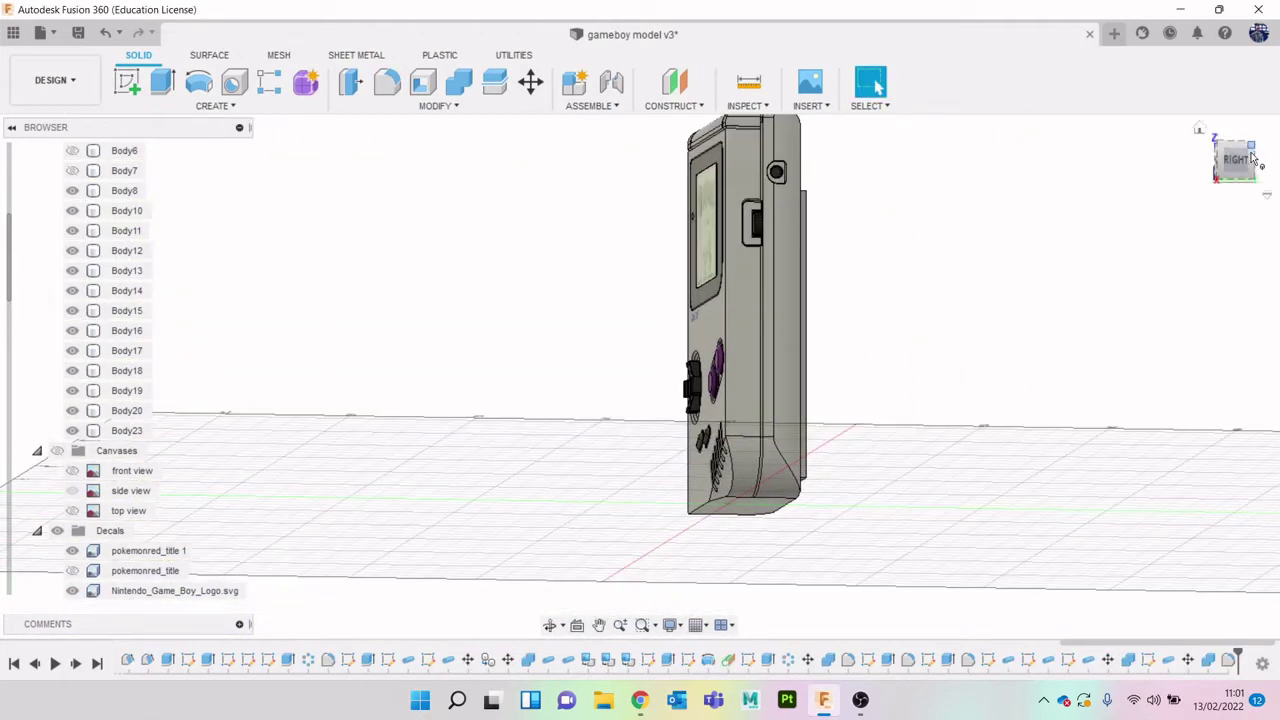
{"action": "left_click_drag", "start_coordinate": [1242, 159], "coordinate": [1254, 160]}
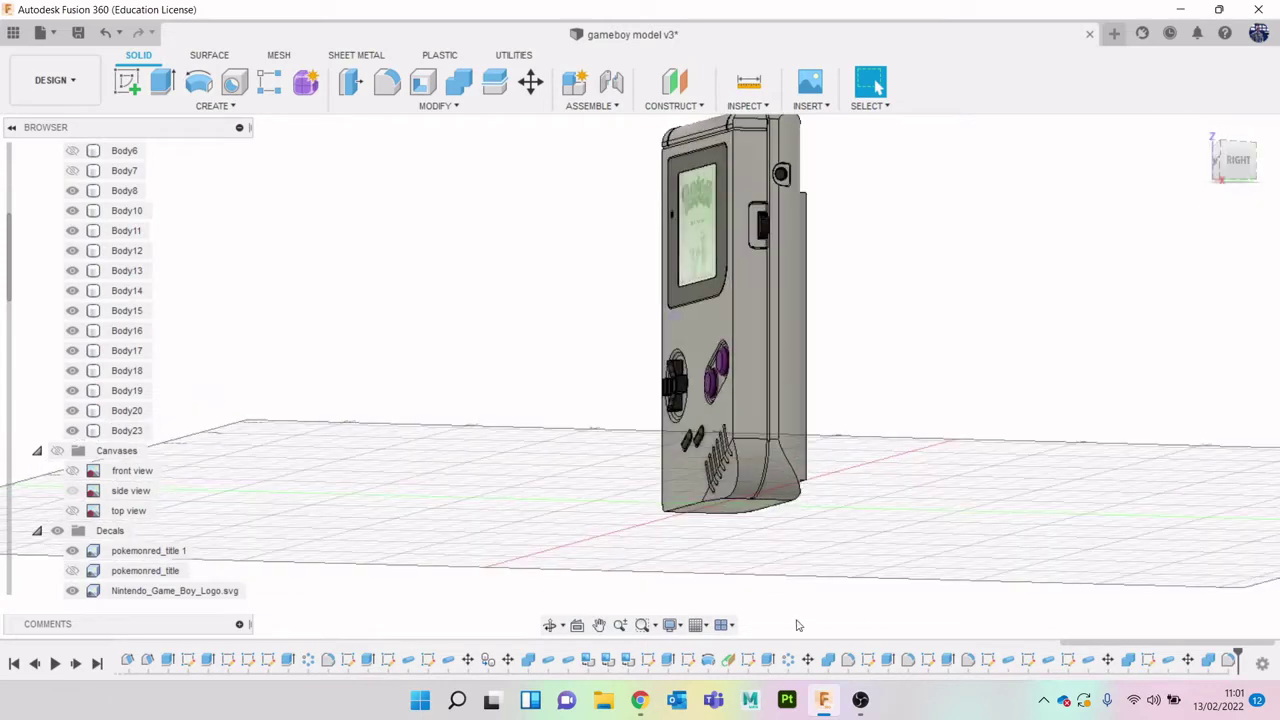
{"action": "left_click", "coordinate": [640, 700]}
{"action": "left_click", "coordinate": [652, 709]}
Sketch a horizontal line about 85 mm long on the bottom face, from the corner groove's end past the opposite side of the case
{"action": "mouse_move", "coordinate": [1257, 165]}
{"action": "left_mouse_down"}
{"action": "mouse_move", "coordinate": [1277, 162]}
{"action": "mouse_move", "coordinate": [1276, 132]}
{"action": "left_mouse_up"}
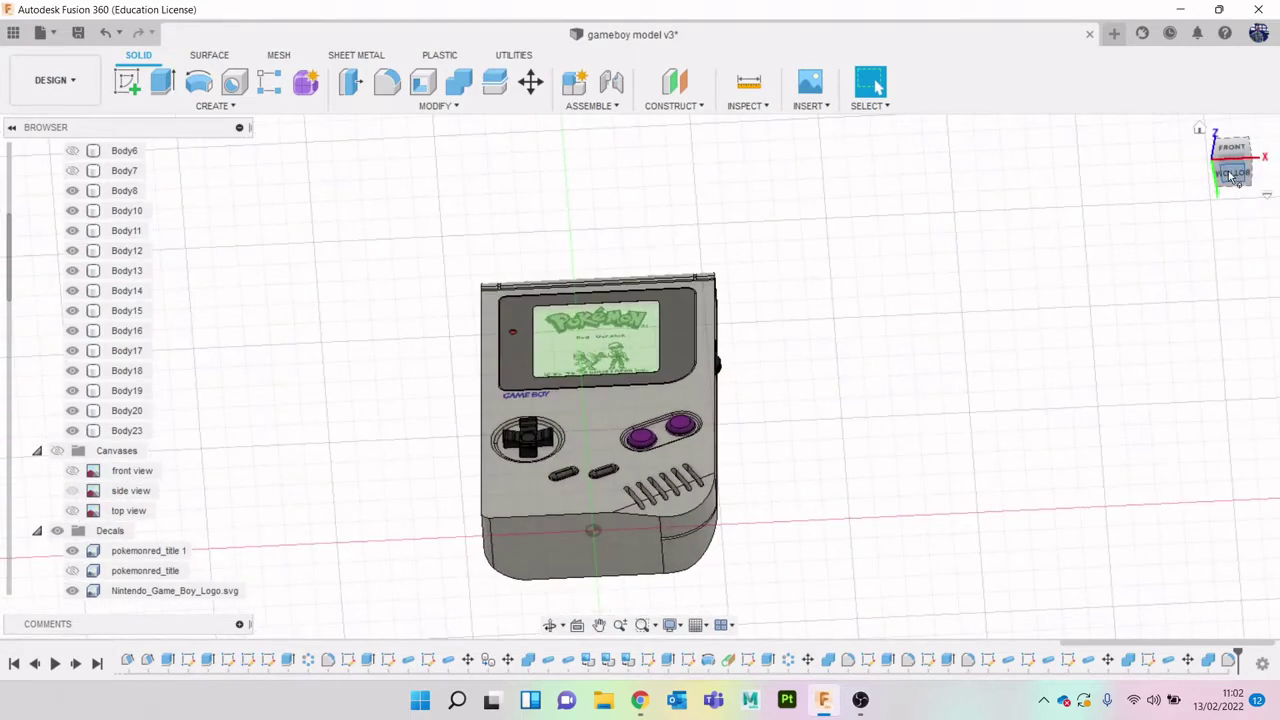
{"action": "left_click", "coordinate": [1234, 178]}
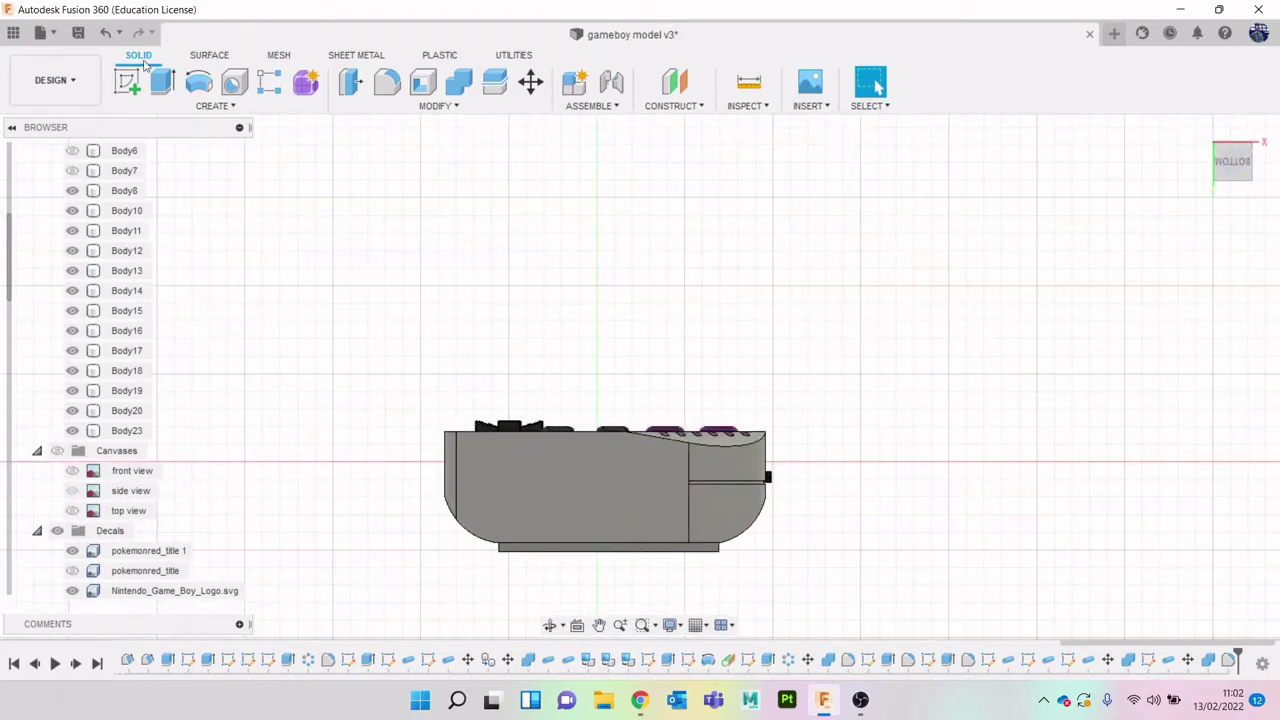
{"action": "left_click", "coordinate": [127, 82]}
{"action": "left_click", "coordinate": [570, 513]}
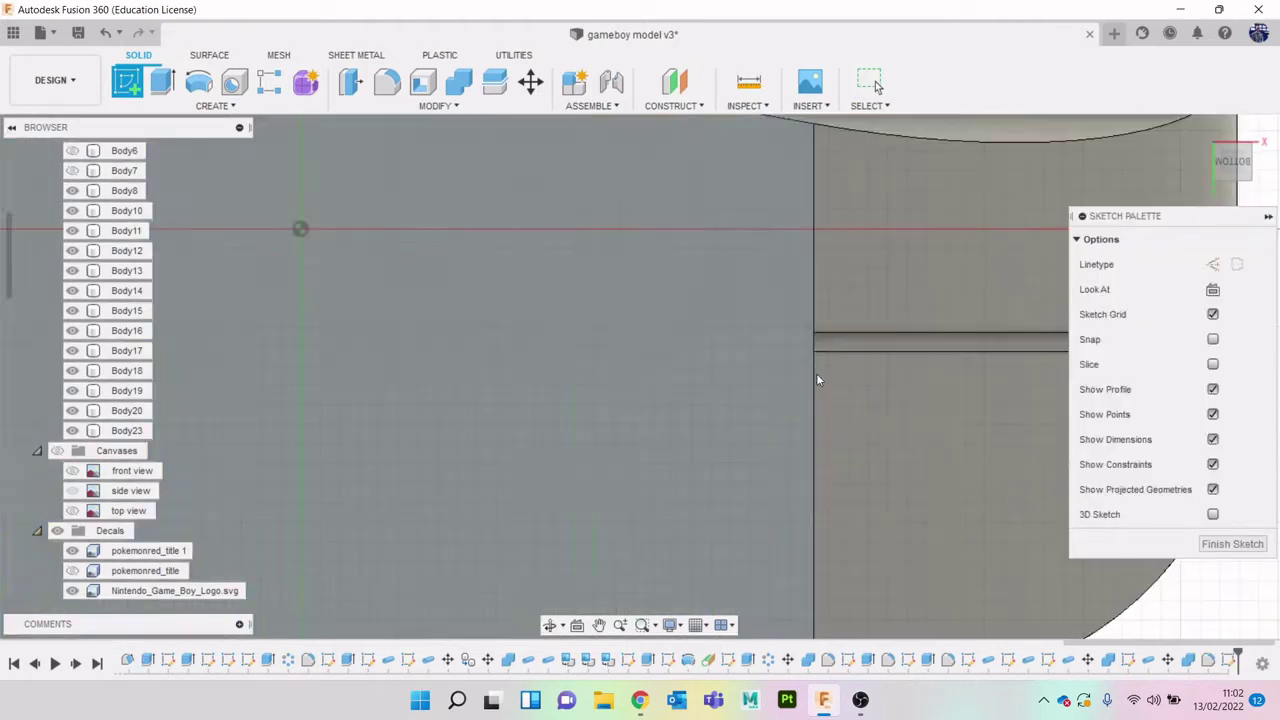
{"action": "key", "text": "l"}
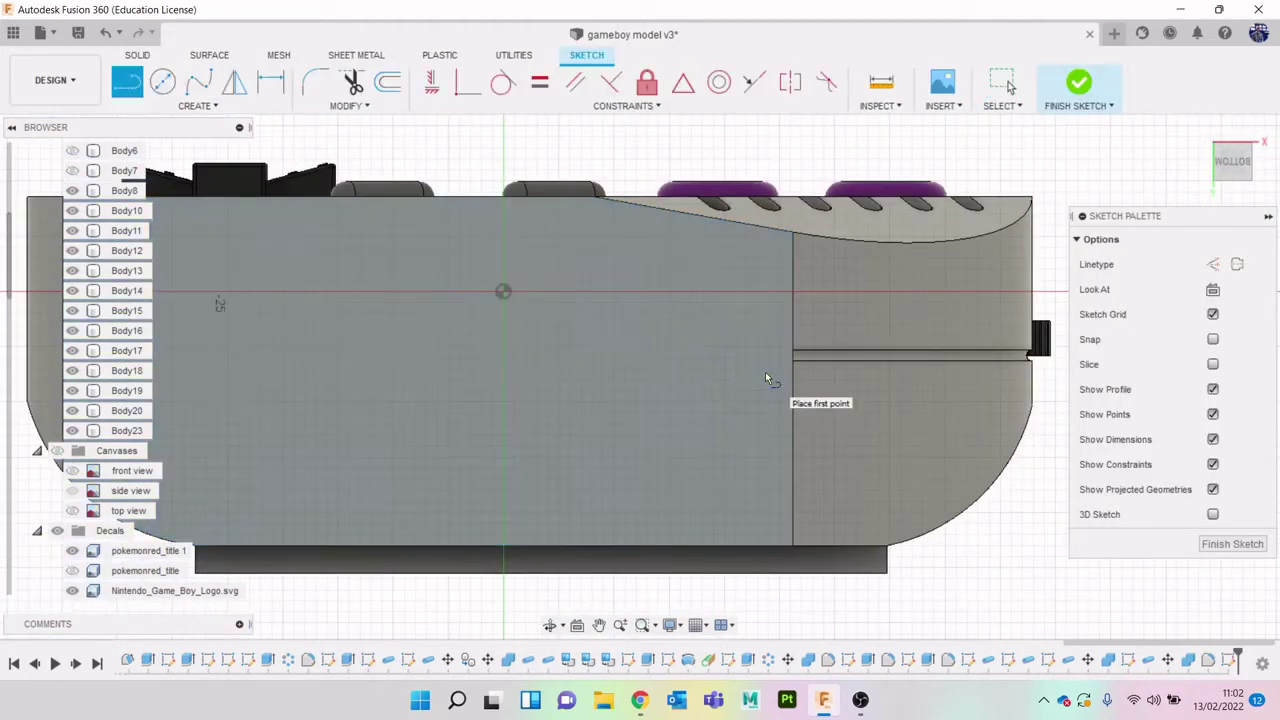
{"action": "scroll", "coordinate": [765, 372], "scroll_direction": "up", "scroll_amount": 5}
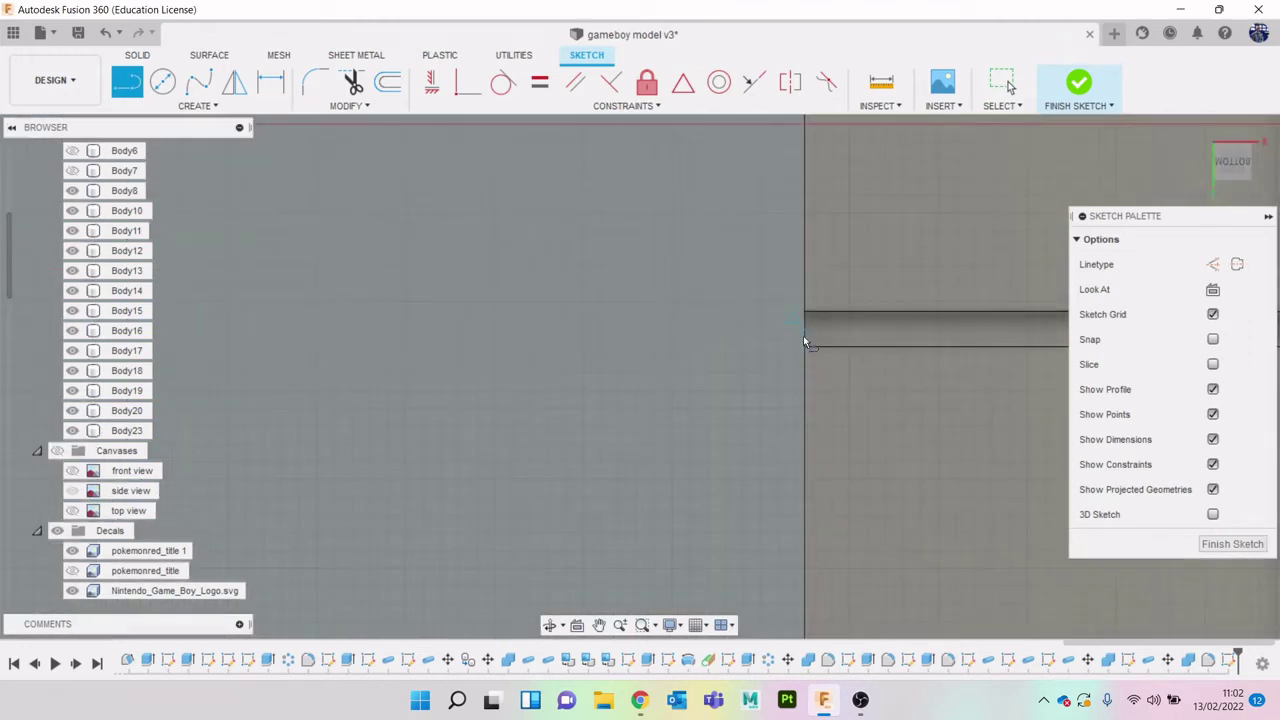
{"action": "left_click", "coordinate": [803, 340]}
{"action": "scroll", "coordinate": [695, 355], "scroll_direction": "down", "scroll_amount": 5}
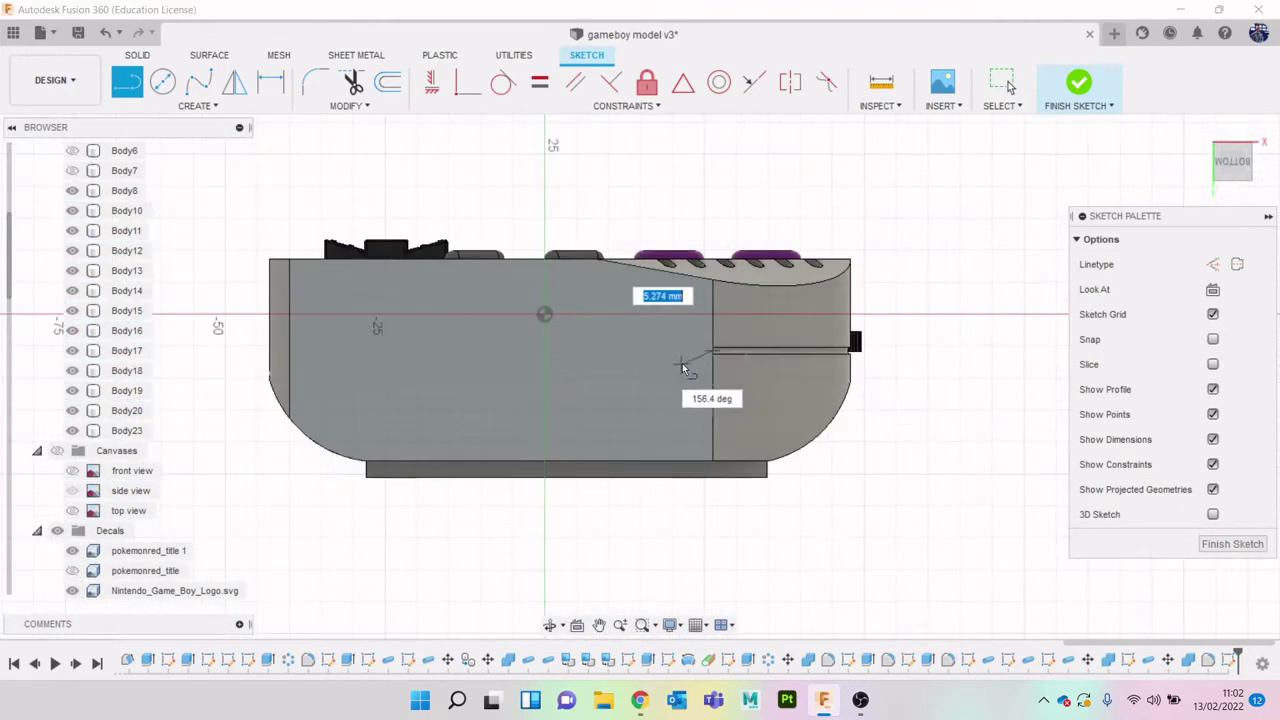
{"action": "middle_click_drag", "start_coordinate": [683, 368], "coordinate": [877, 345]}
{"action": "scroll", "coordinate": [877, 345], "scroll_direction": "down", "scroll_amount": 1}
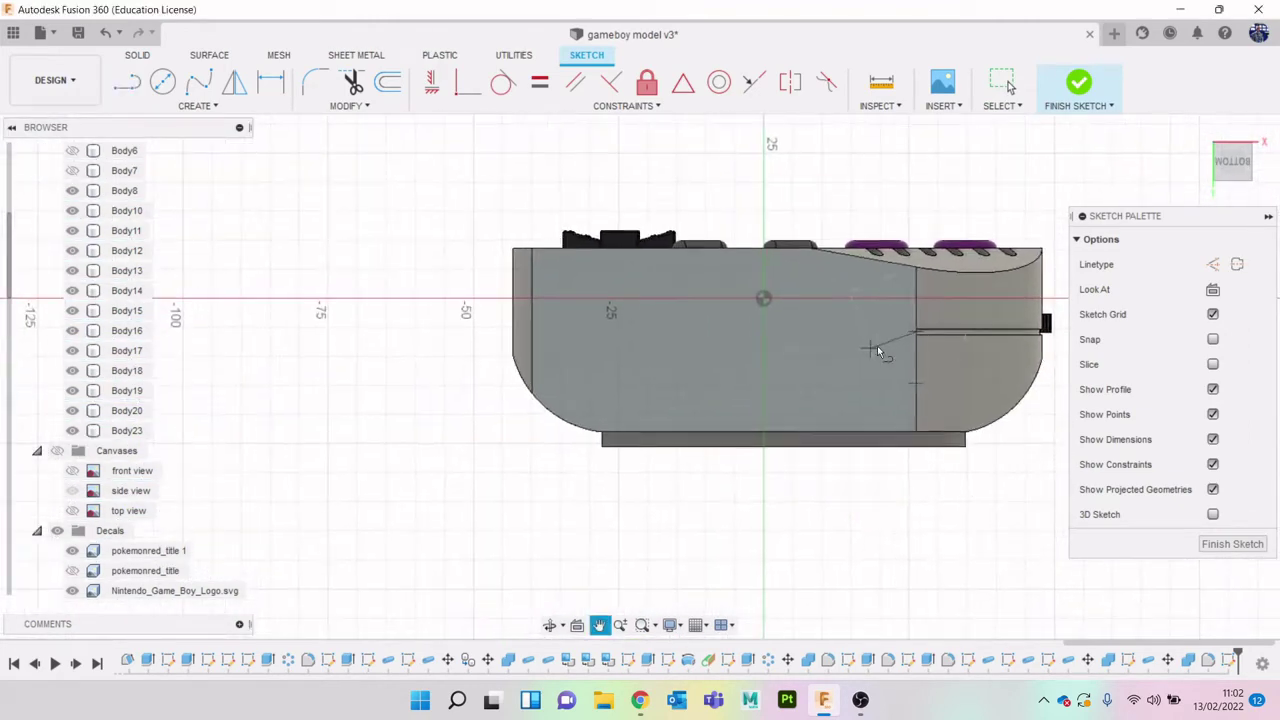
{"action": "left_click", "coordinate": [423, 334]}
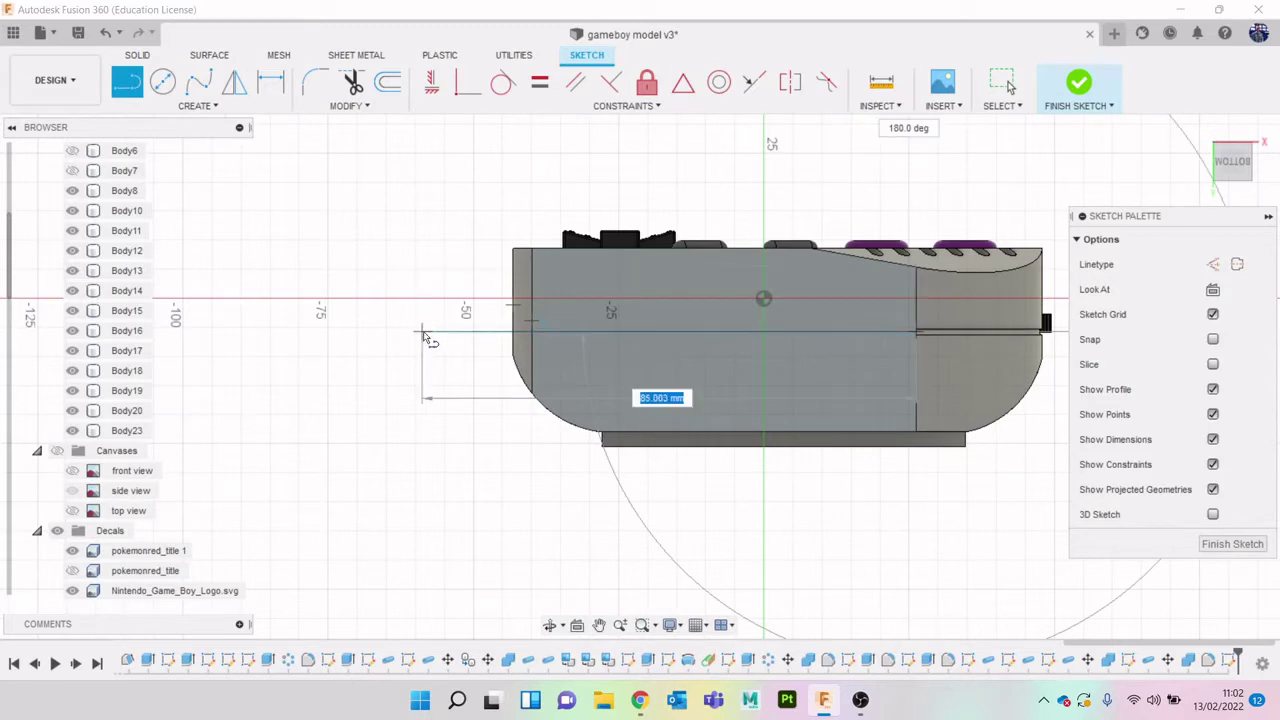
{"action": "left_click", "coordinate": [1078, 82]}
Cut a 1 mm circular pipe groove along the sketched line on the bottom face of the case
{"action": "left_click", "coordinate": [212, 106]}
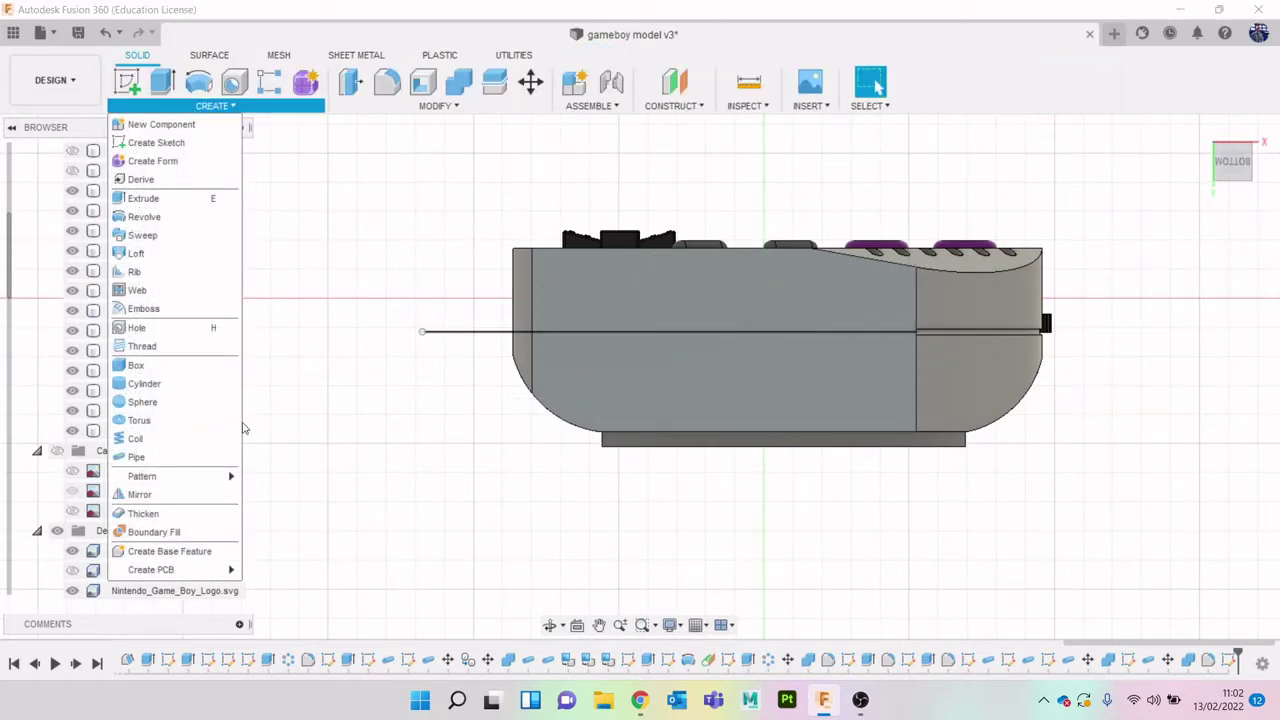
{"action": "left_click", "coordinate": [194, 456]}
{"action": "left_click", "coordinate": [466, 333]}
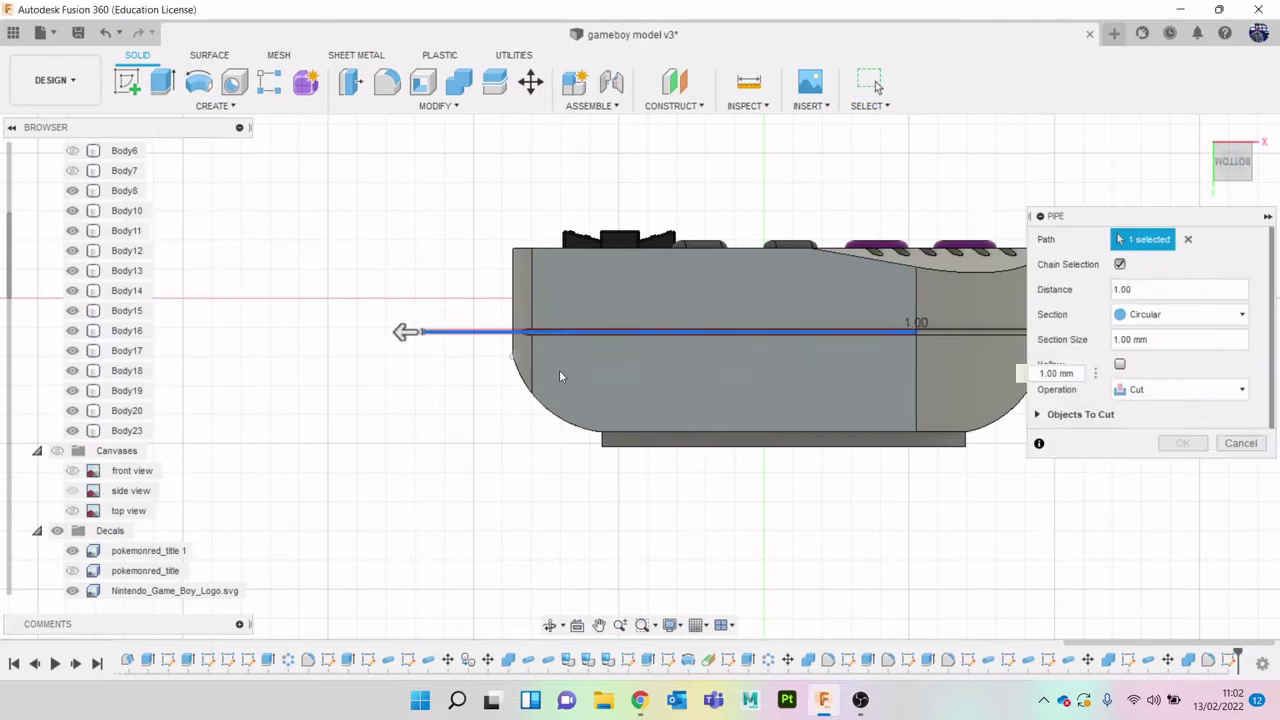
{"action": "middle_click_drag", "start_coordinate": [740, 404], "coordinate": [641, 427]}
{"action": "scroll", "coordinate": [851, 367], "scroll_direction": "up", "scroll_amount": 8}
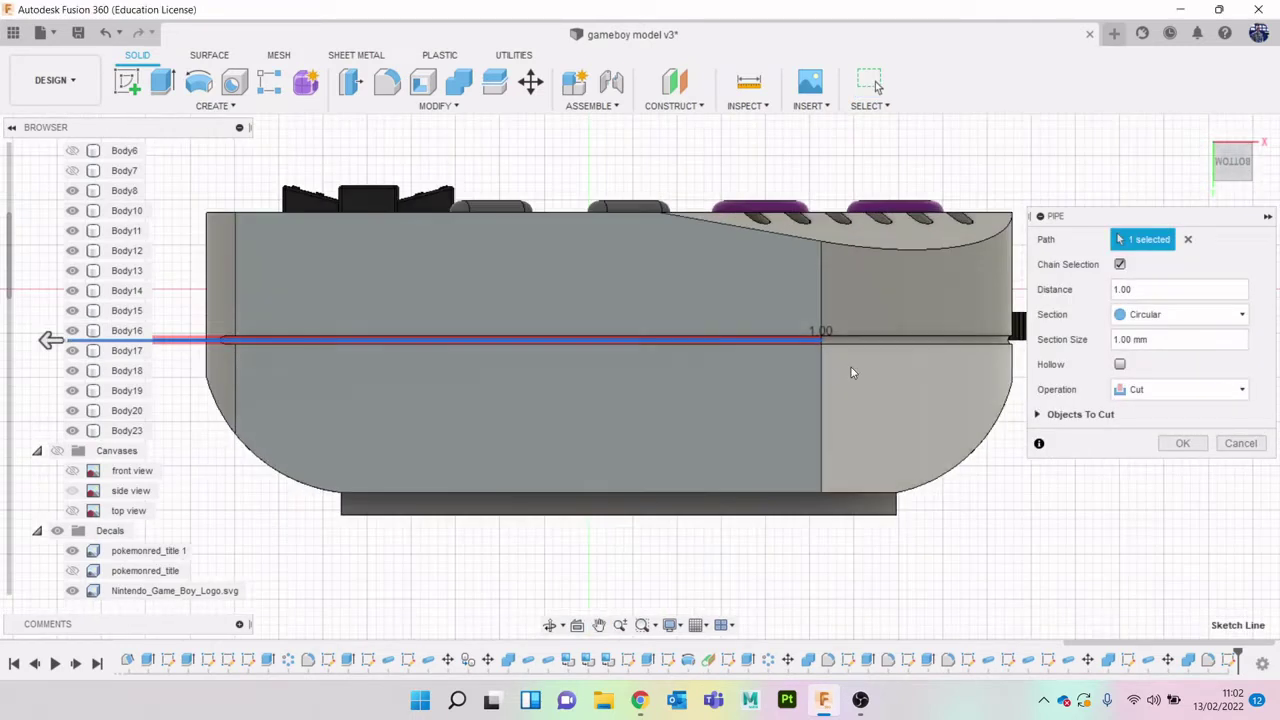
{"action": "left_click", "coordinate": [1183, 443]}
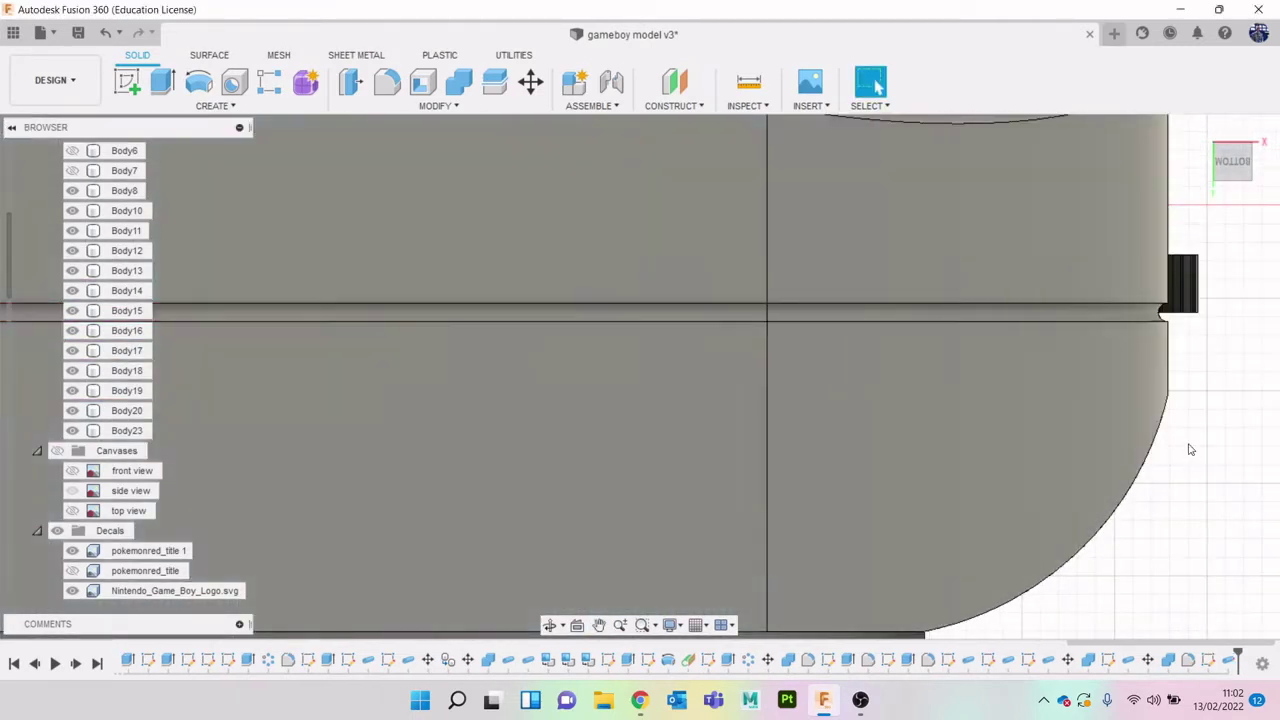
{"action": "scroll", "coordinate": [850, 431], "scroll_direction": "down", "scroll_amount": 10}
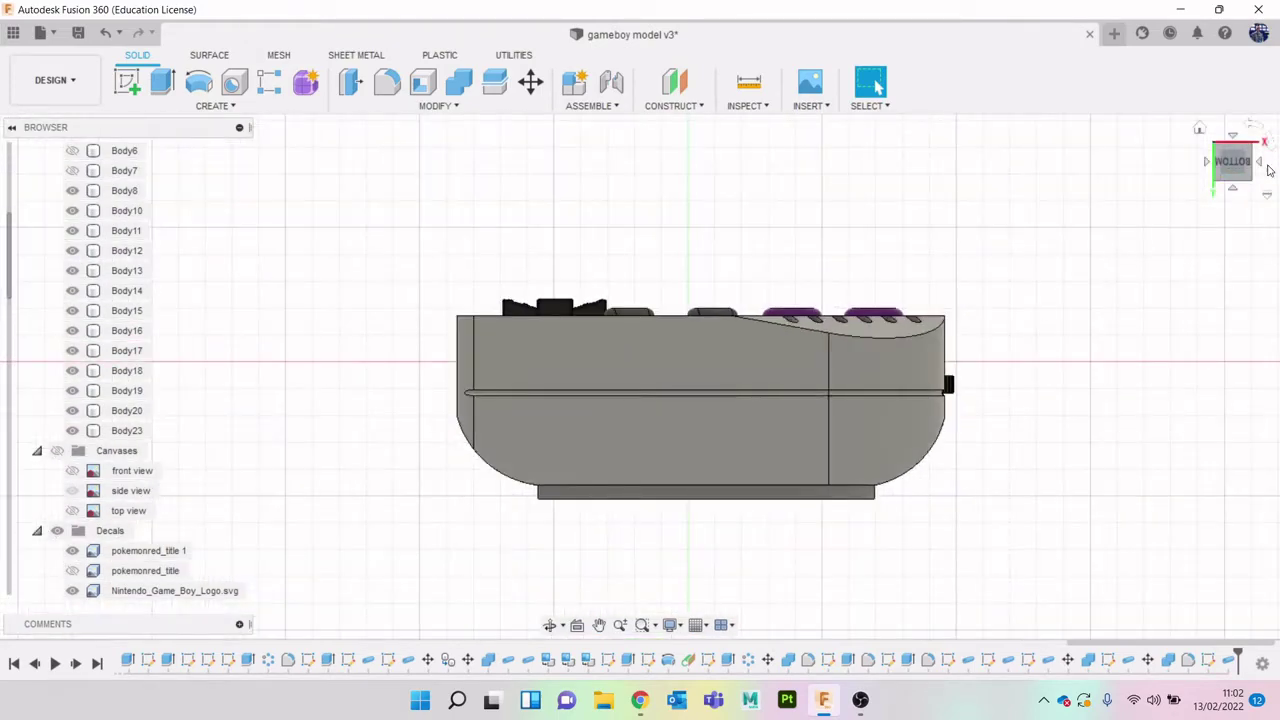
Sketch a vertical line about 157 mm long on the case's left side face, from the bottom seam groove past the top edge
{"action": "left_click", "coordinate": [1239, 179]}
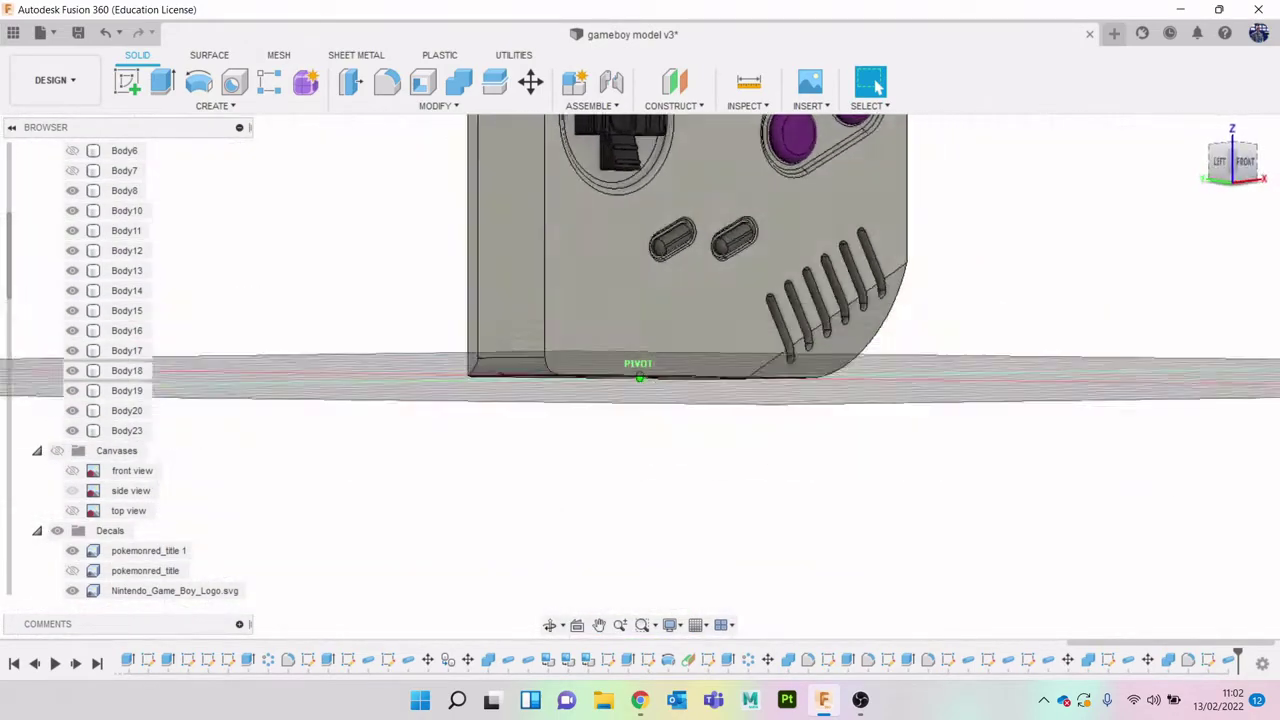
{"action": "left_click", "coordinate": [1225, 166]}
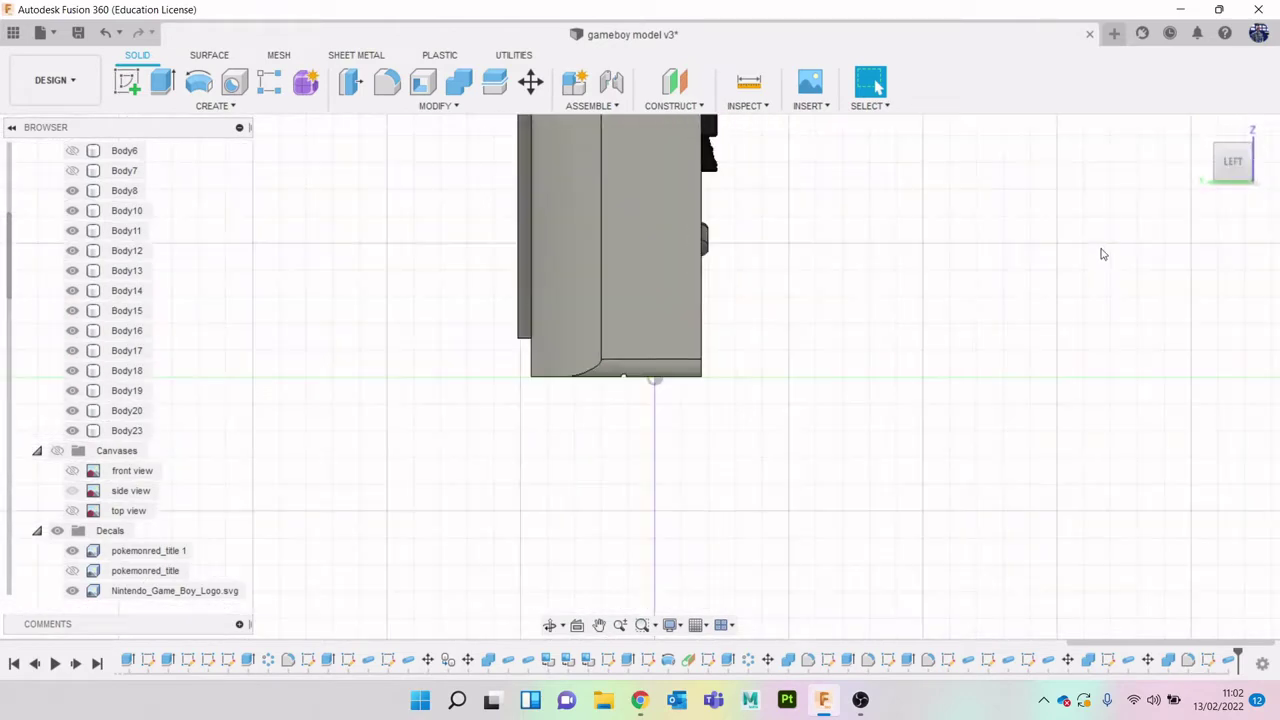
{"action": "middle_click_drag", "start_coordinate": [909, 300], "coordinate": [894, 331]}
{"action": "scroll", "coordinate": [923, 331], "scroll_direction": "down", "scroll_amount": 2}
{"action": "scroll", "coordinate": [870, 340], "scroll_direction": "up", "scroll_amount": 2}
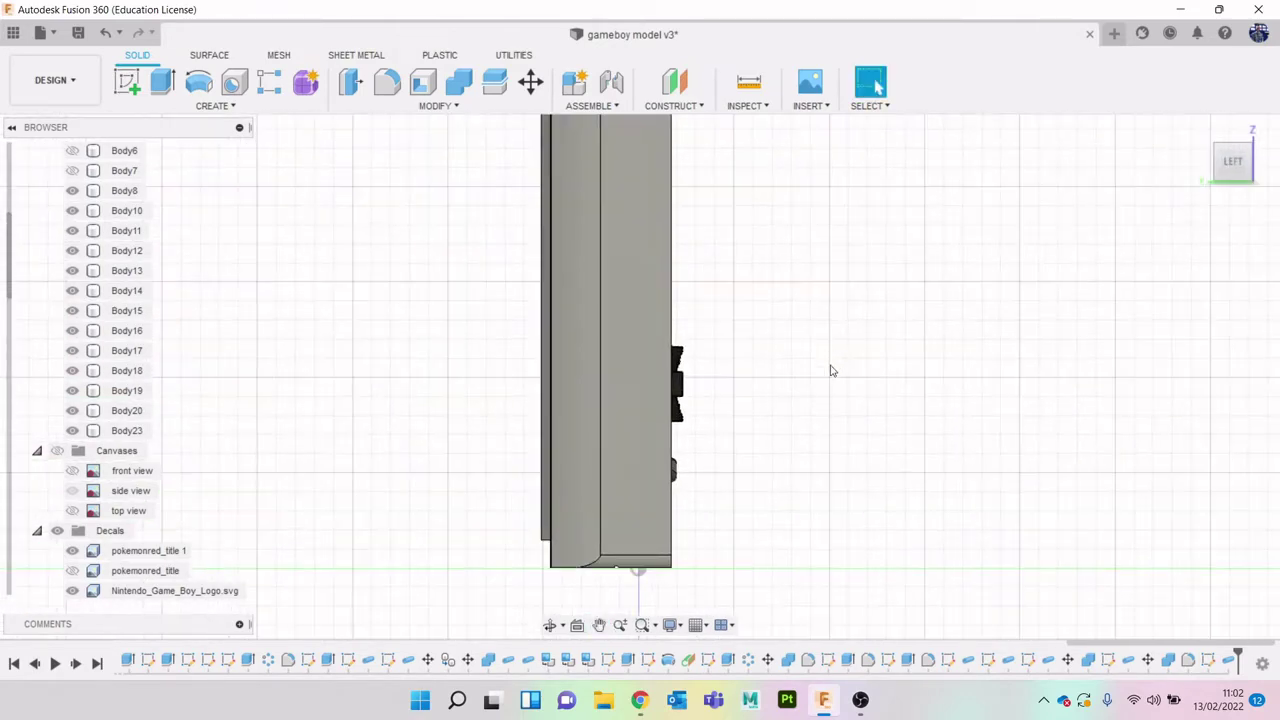
{"action": "left_click", "coordinate": [128, 95]}
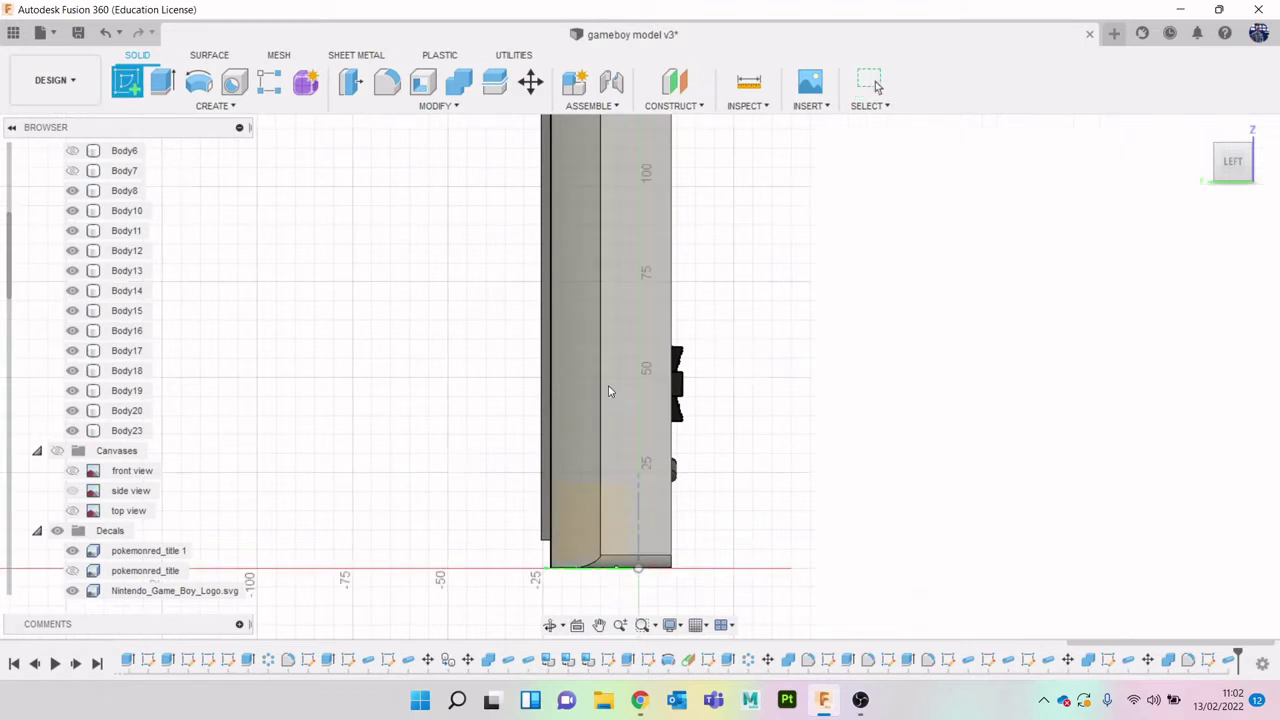
{"action": "left_click", "coordinate": [648, 520]}
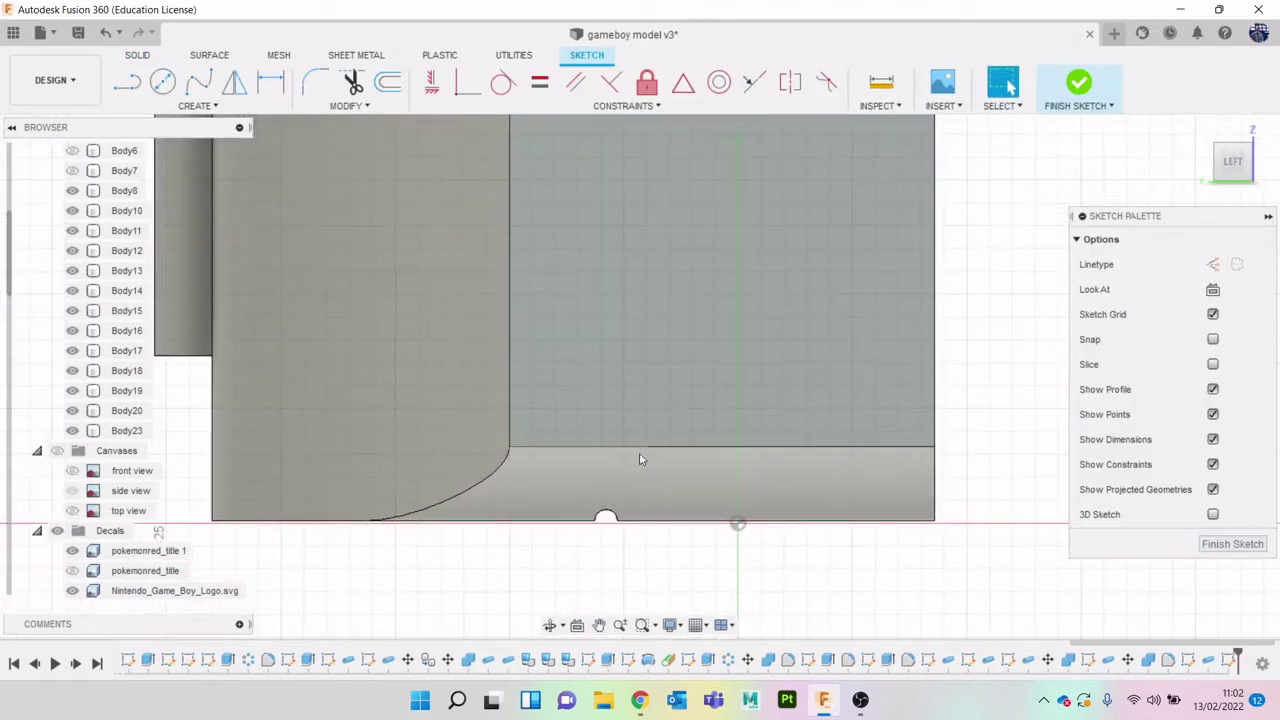
{"action": "key", "text": "l"}
{"action": "scroll", "coordinate": [630, 460], "scroll_direction": "up", "scroll_amount": 2}
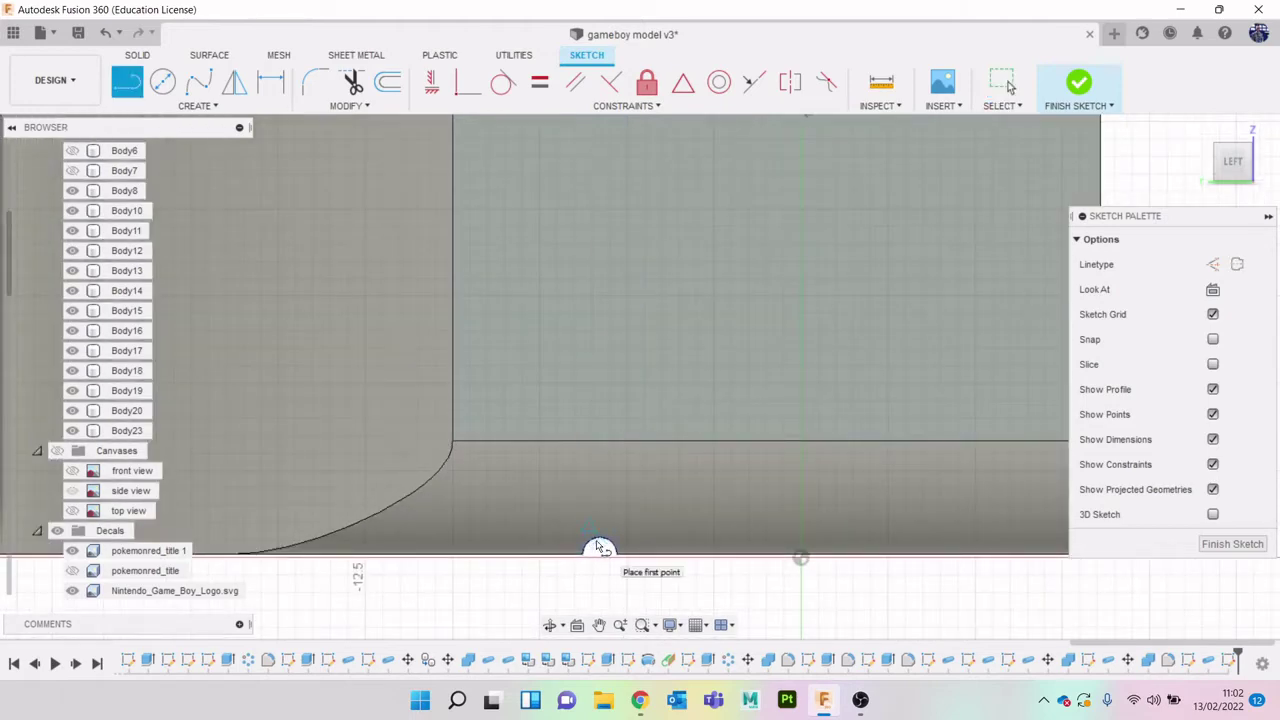
{"action": "scroll", "coordinate": [595, 490], "scroll_direction": "down", "scroll_amount": 5}
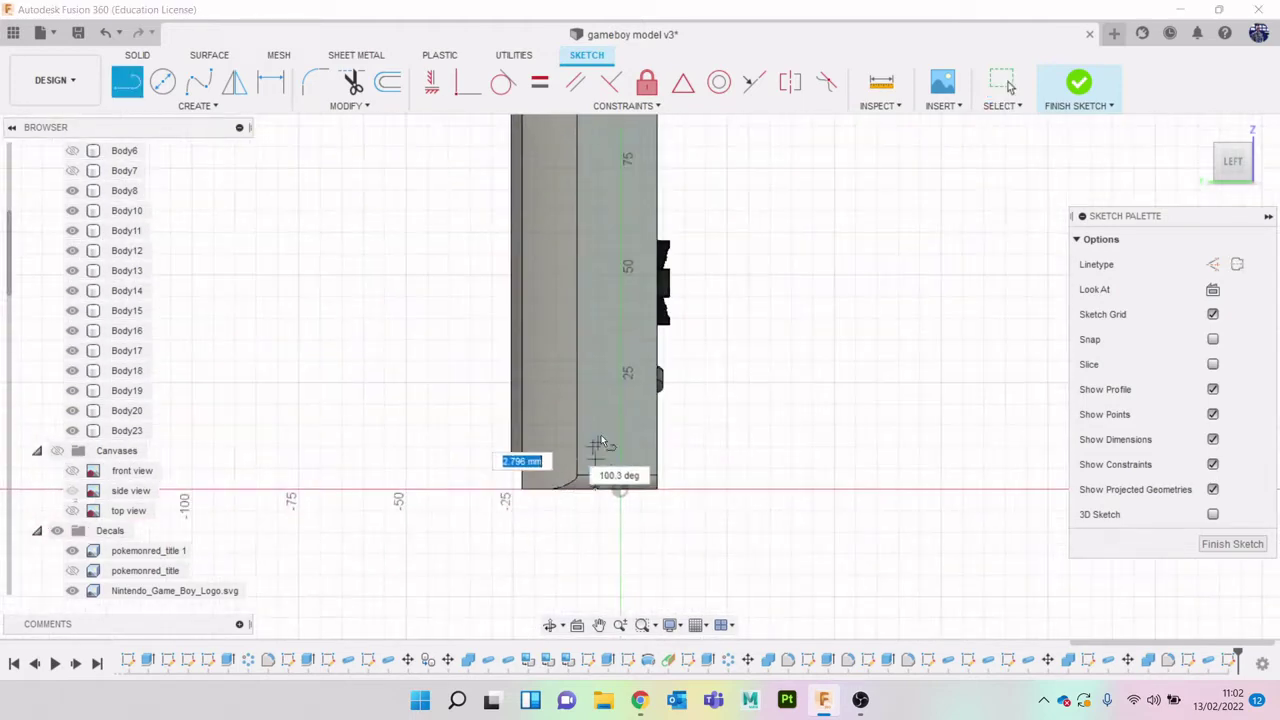
{"action": "middle_click_drag", "start_coordinate": [595, 238], "coordinate": [609, 457]}
{"action": "middle_click_drag", "start_coordinate": [609, 329], "coordinate": [612, 480]}
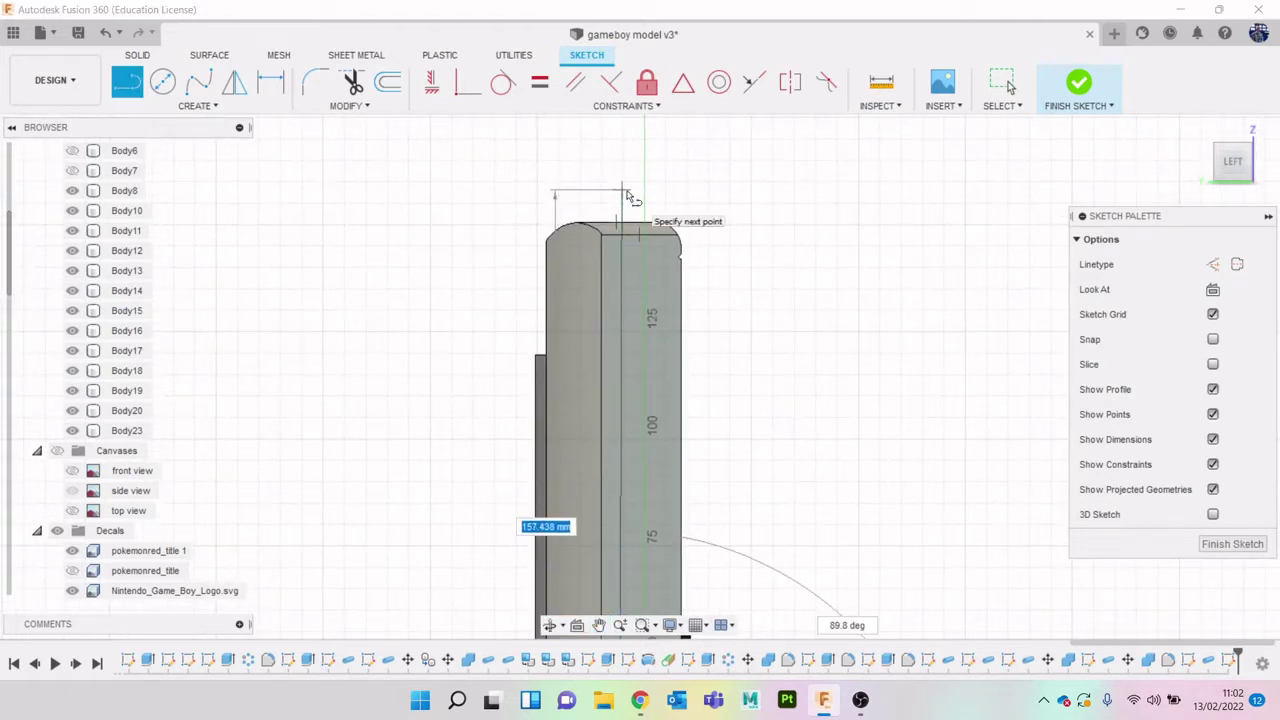
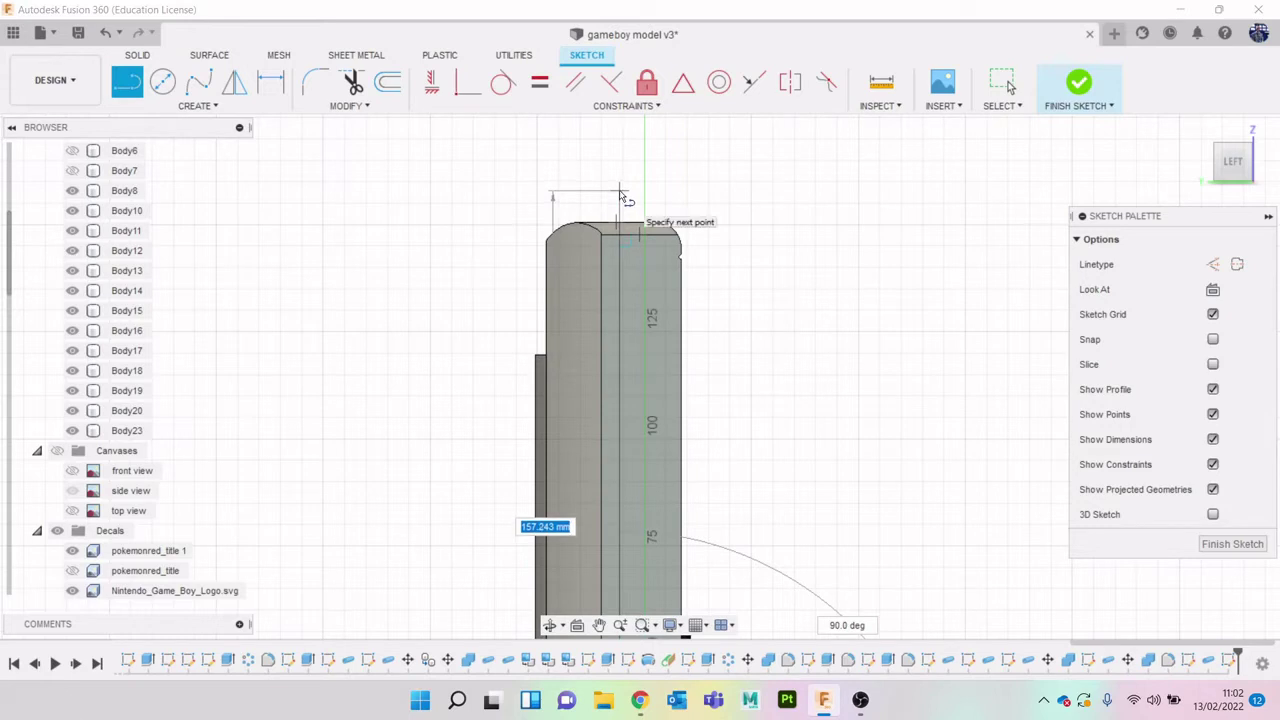
{"action": "left_click", "coordinate": [620, 192]}
{"action": "left_click", "coordinate": [1080, 84]}
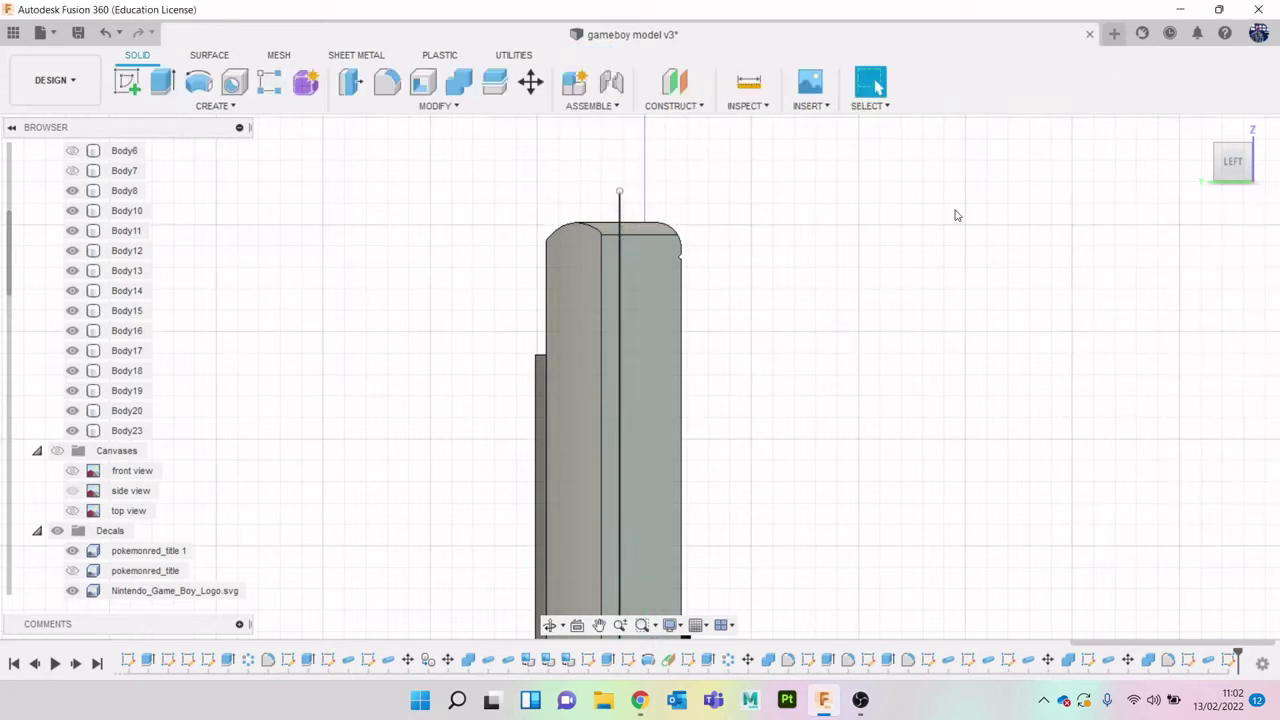
Cut a 1 mm circular pipe groove along the vertical line on the left side face
{"action": "left_click", "coordinate": [213, 106]}
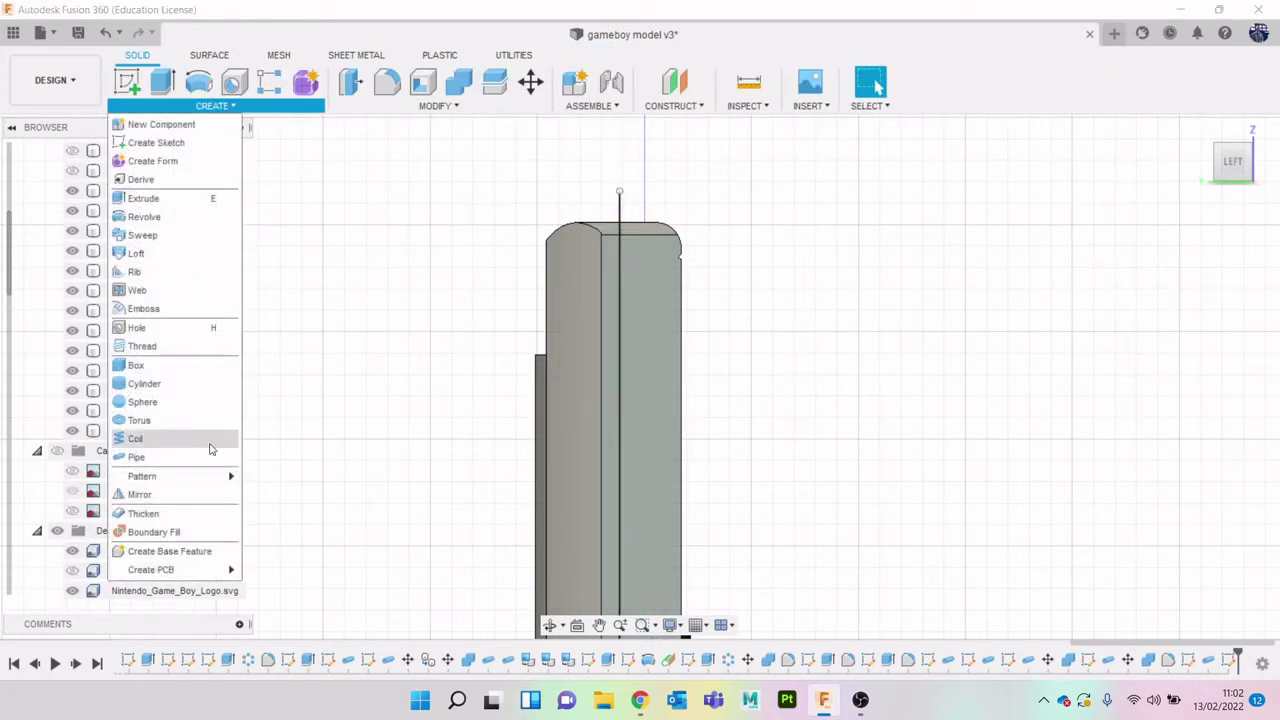
{"action": "left_click", "coordinate": [136, 457]}
{"action": "left_click", "coordinate": [618, 212]}
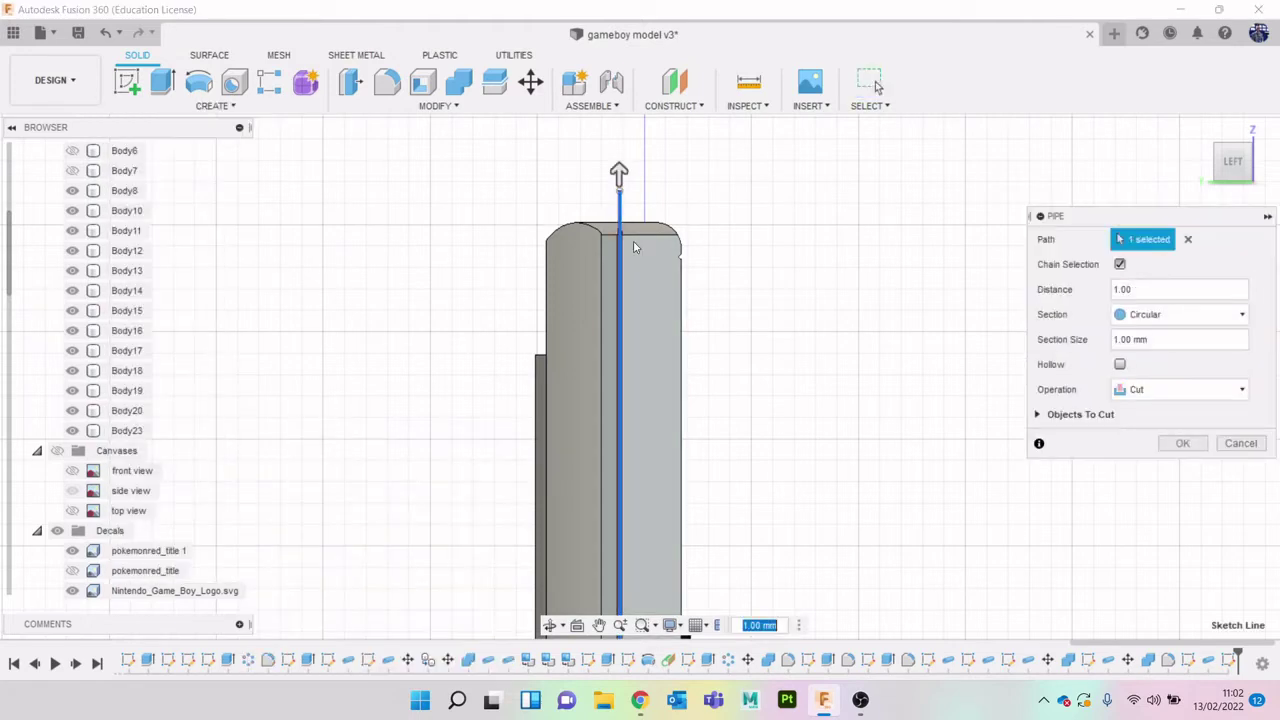
{"action": "left_click", "coordinate": [1178, 447]}
{"action": "scroll", "coordinate": [1070, 466], "scroll_direction": "down", "scroll_amount": 5}
{"action": "middle_click_drag", "start_coordinate": [1097, 482], "coordinate": [985, 264]}
{"action": "scroll", "coordinate": [782, 460], "scroll_direction": "up", "scroll_amount": 4}
{"action": "scroll", "coordinate": [700, 466], "scroll_direction": "up", "scroll_amount": 4}
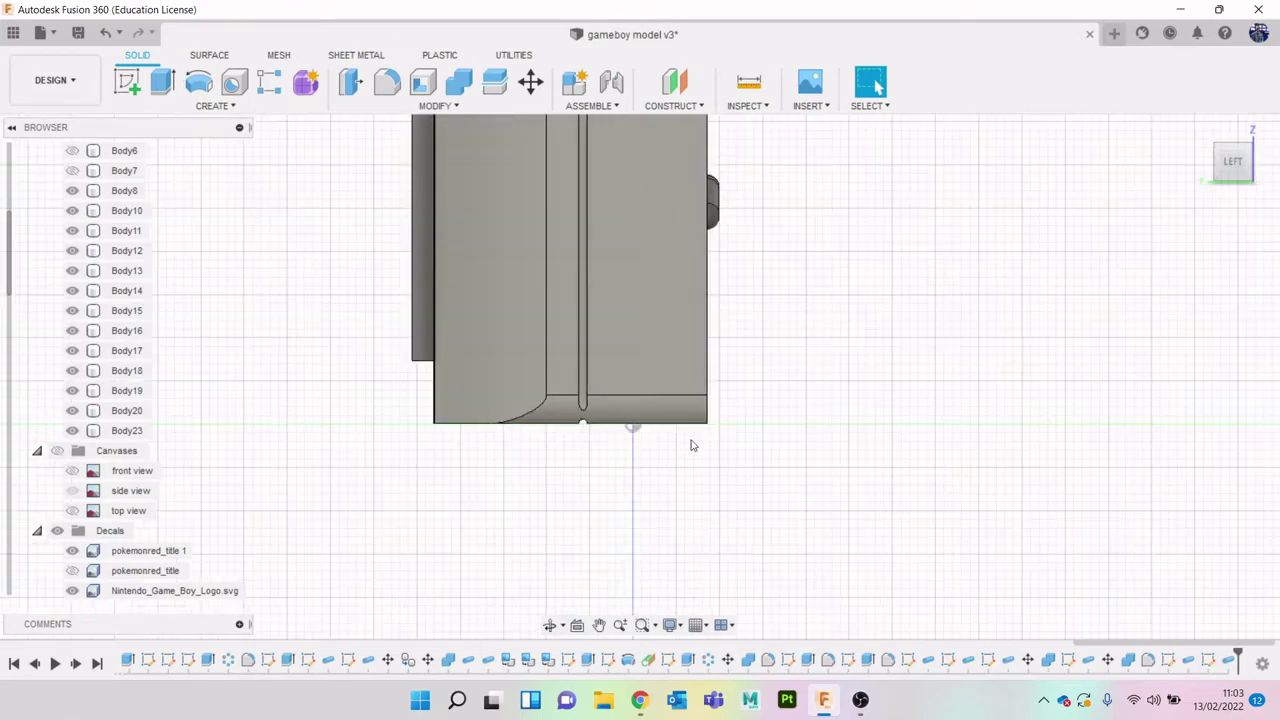
Start a sketch on the front face and select the lower-left corner arc for projection
{"action": "left_click_drag", "start_coordinate": [1234, 176], "coordinate": [1112, 176]}
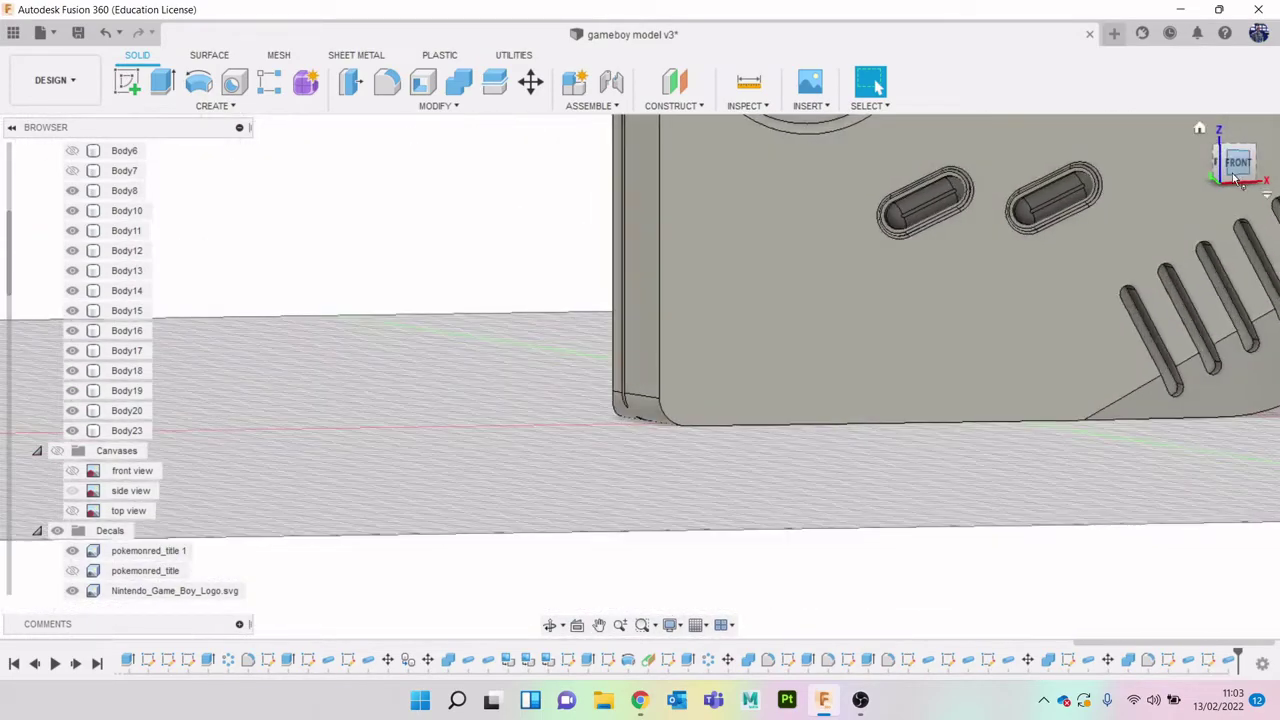
{"action": "scroll", "coordinate": [1217, 213], "scroll_direction": "down", "scroll_amount": 2}
{"action": "scroll", "coordinate": [1215, 205], "scroll_direction": "down", "scroll_amount": 2}
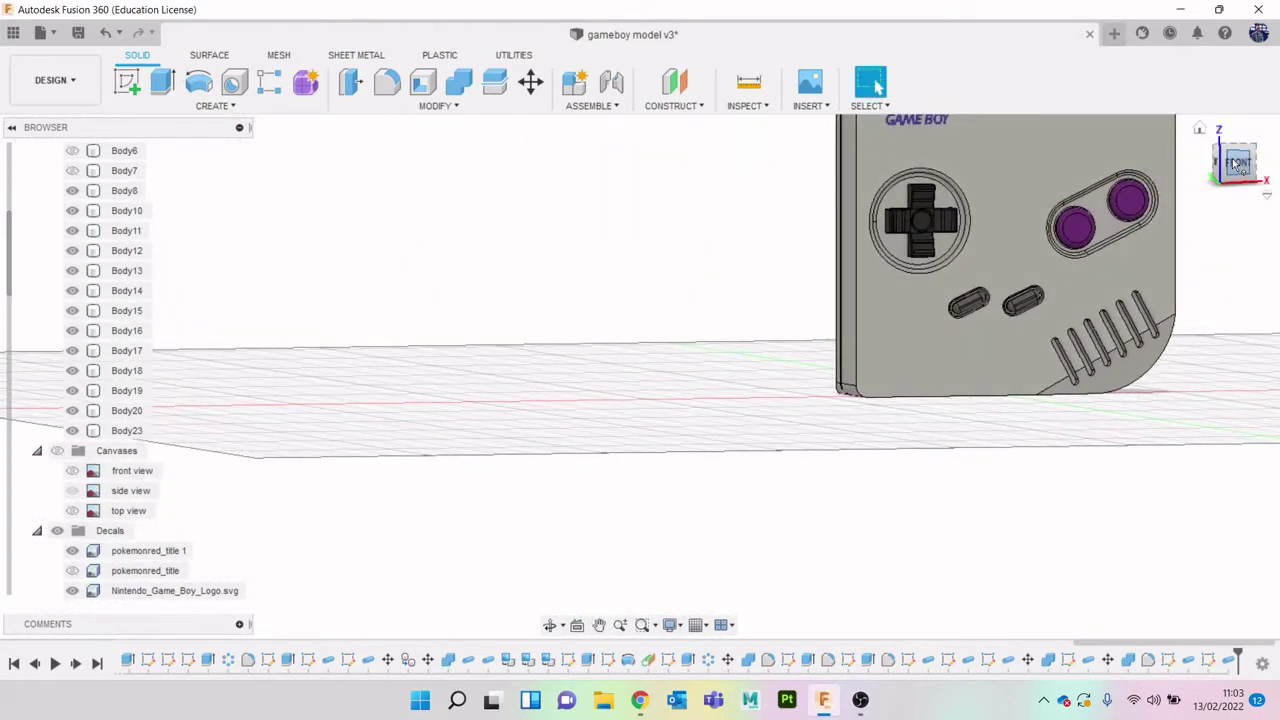
{"action": "left_click", "coordinate": [1237, 163]}
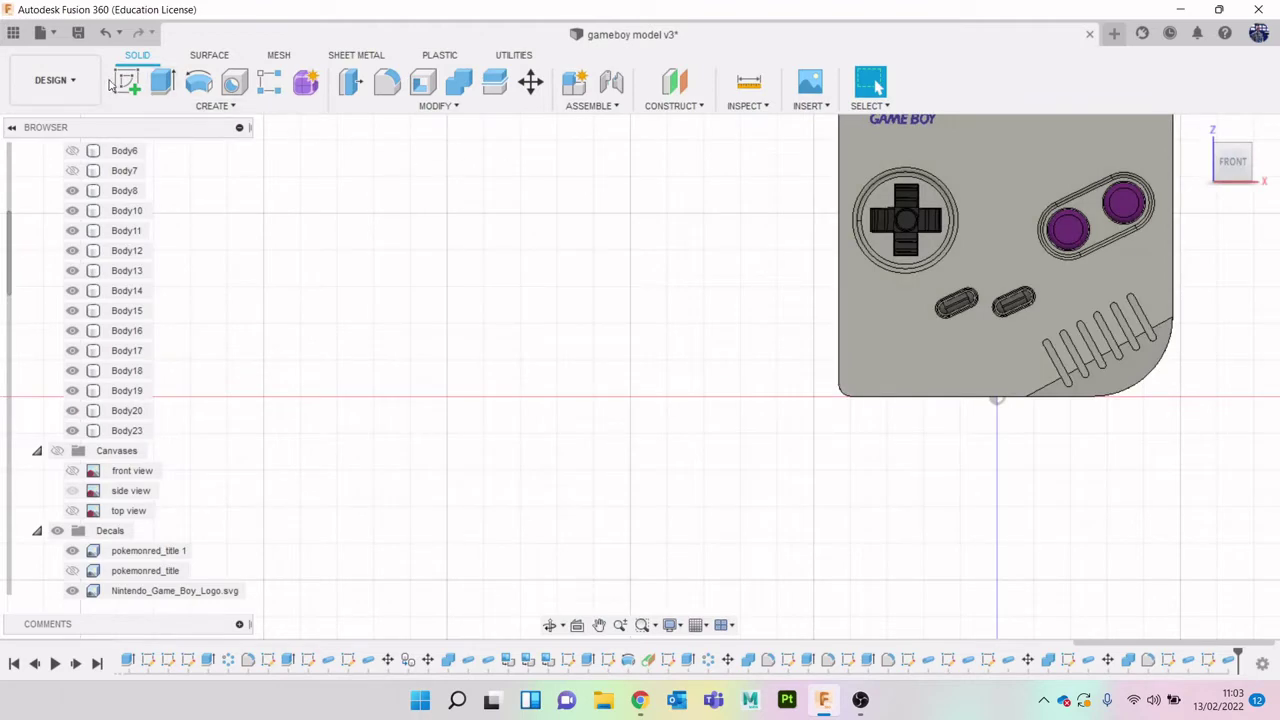
{"action": "left_click", "coordinate": [126, 83]}
{"action": "left_click", "coordinate": [923, 457]}
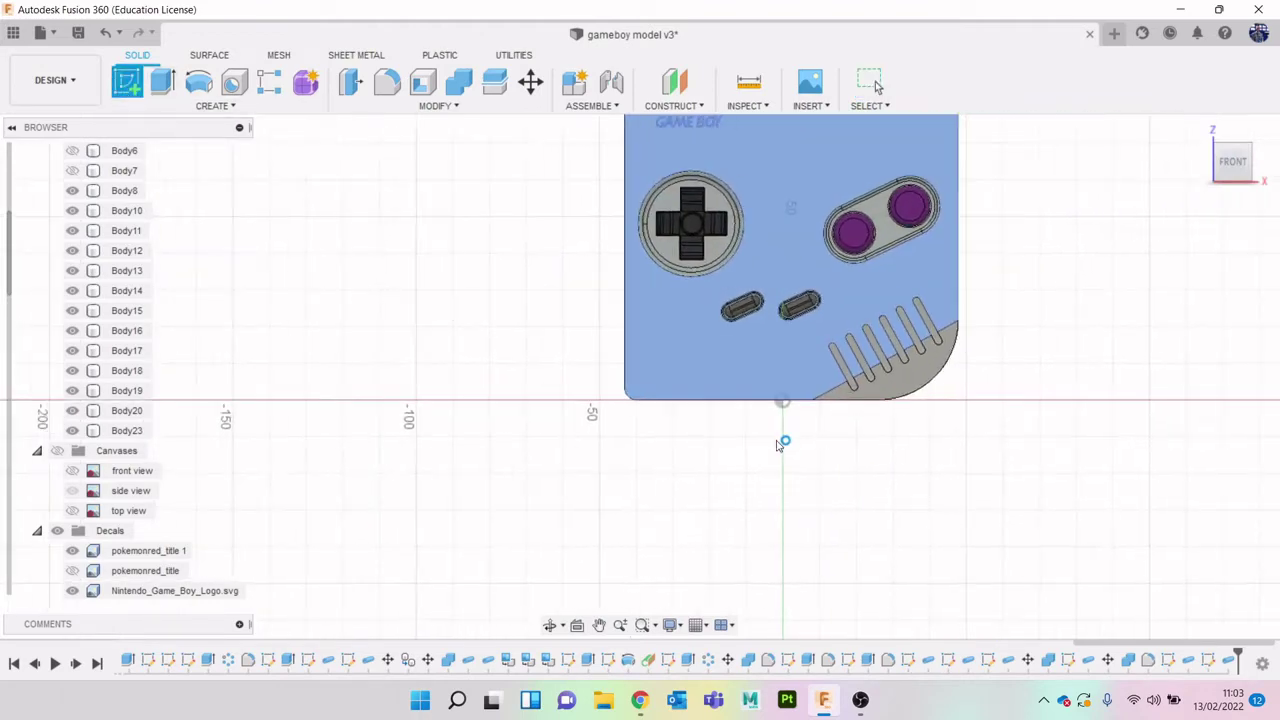
{"action": "left_click", "coordinate": [780, 445]}
{"action": "key", "text": "p"}
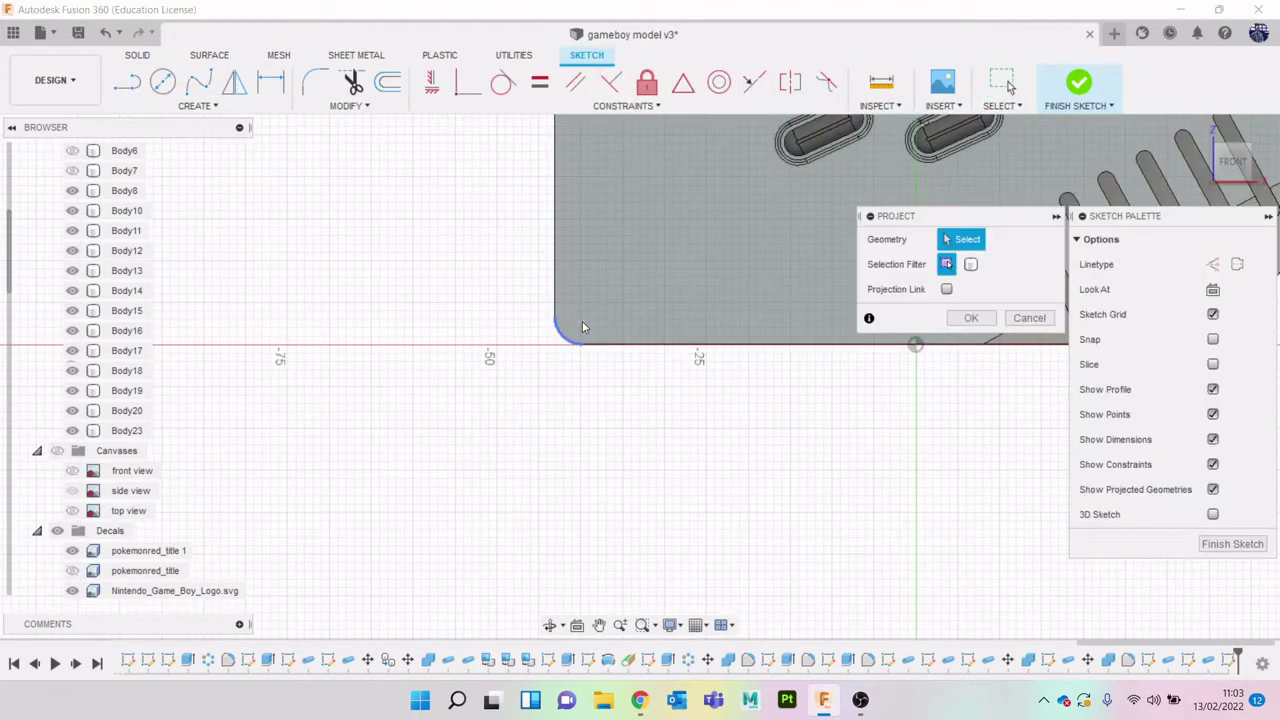
{"action": "left_click", "coordinate": [571, 332]}
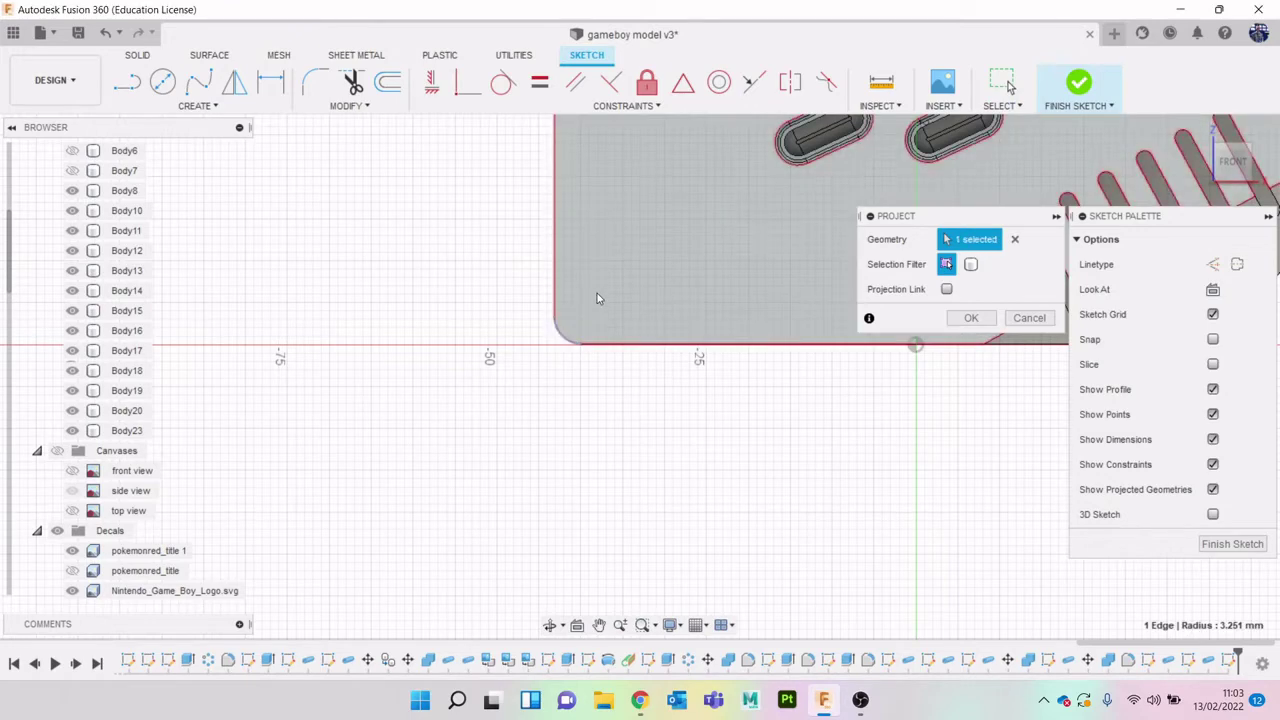
Add the upper-left corner curve and the short side edges down to the front groove, and project the selected edges
{"action": "scroll", "coordinate": [597, 298], "scroll_direction": "down", "scroll_amount": 6}
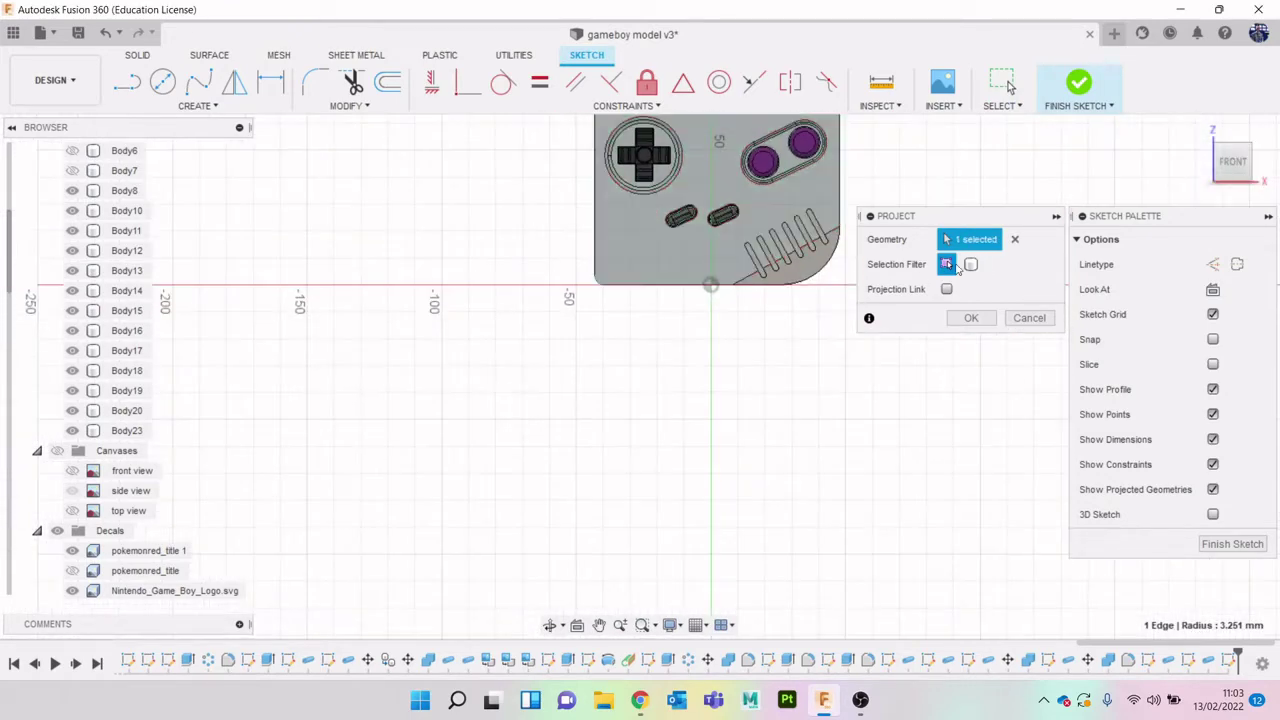
{"action": "middle_click_drag", "start_coordinate": [690, 215], "coordinate": [758, 503]}
{"action": "scroll", "coordinate": [677, 198], "scroll_direction": "up", "scroll_amount": 3}
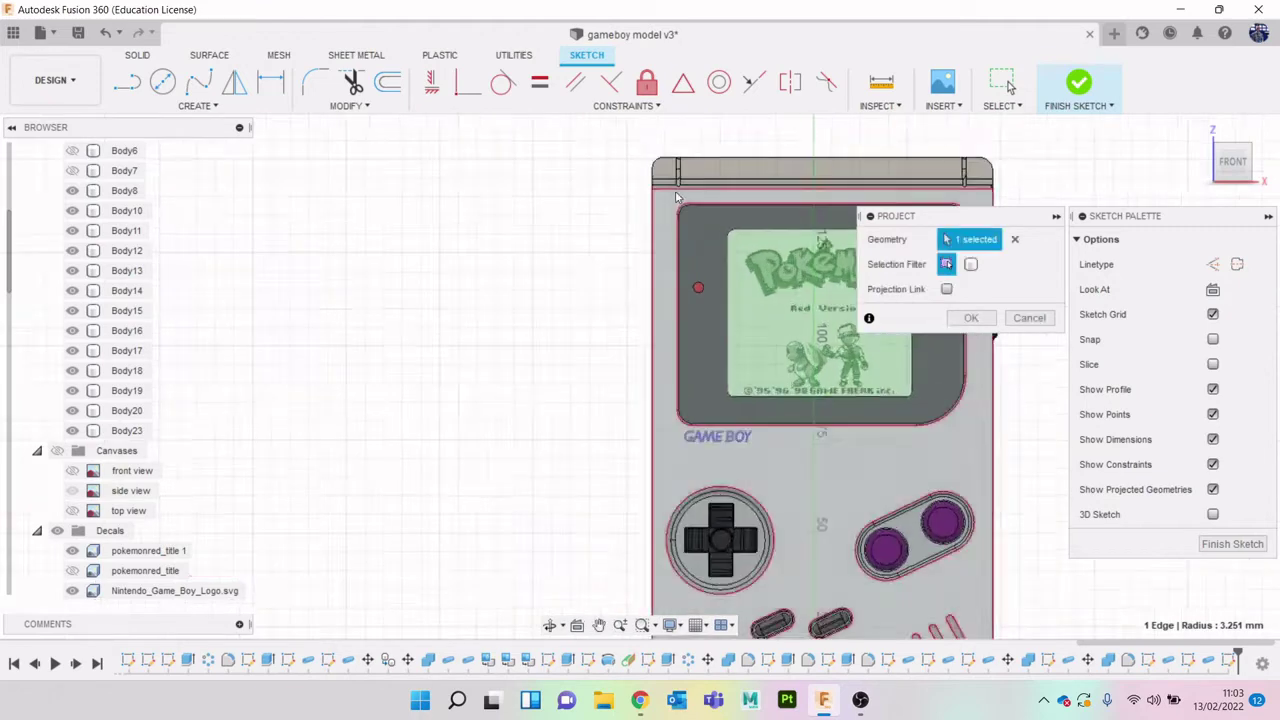
{"action": "scroll", "coordinate": [677, 198], "scroll_direction": "up", "scroll_amount": 5}
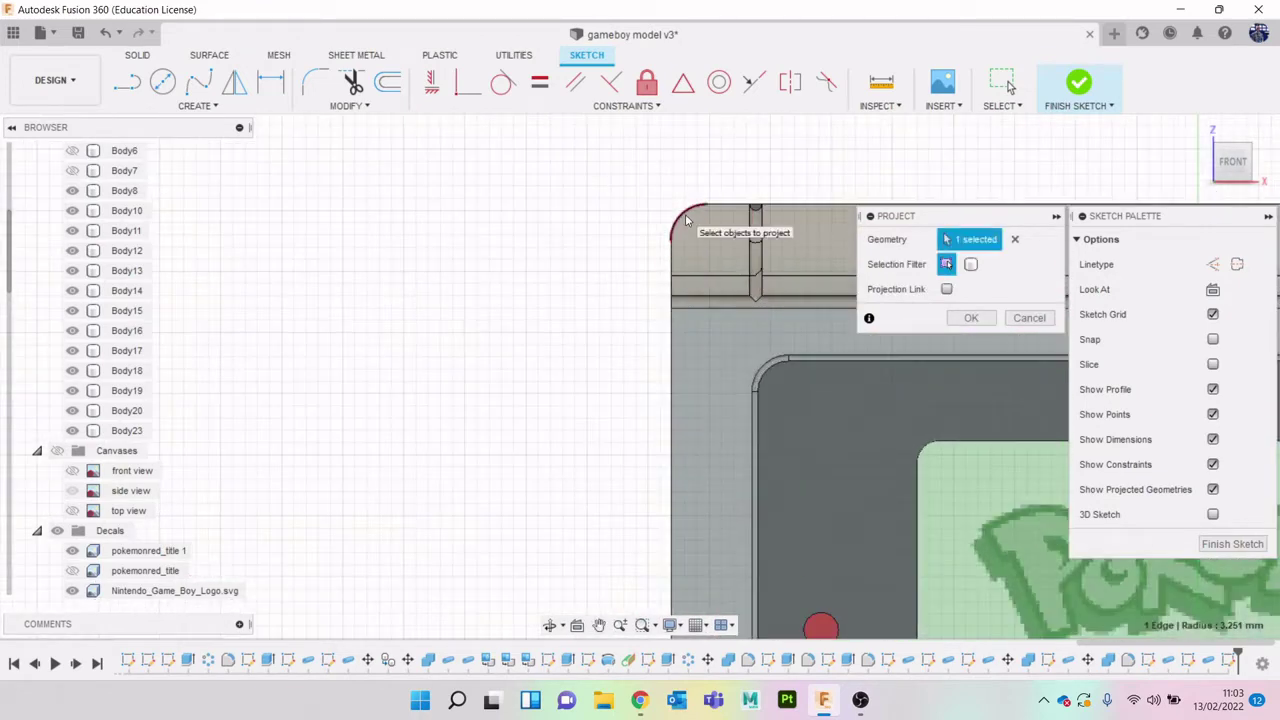
{"action": "scroll", "coordinate": [671, 290], "scroll_direction": "up", "scroll_amount": 4}
{"action": "left_click", "coordinate": [673, 302]}
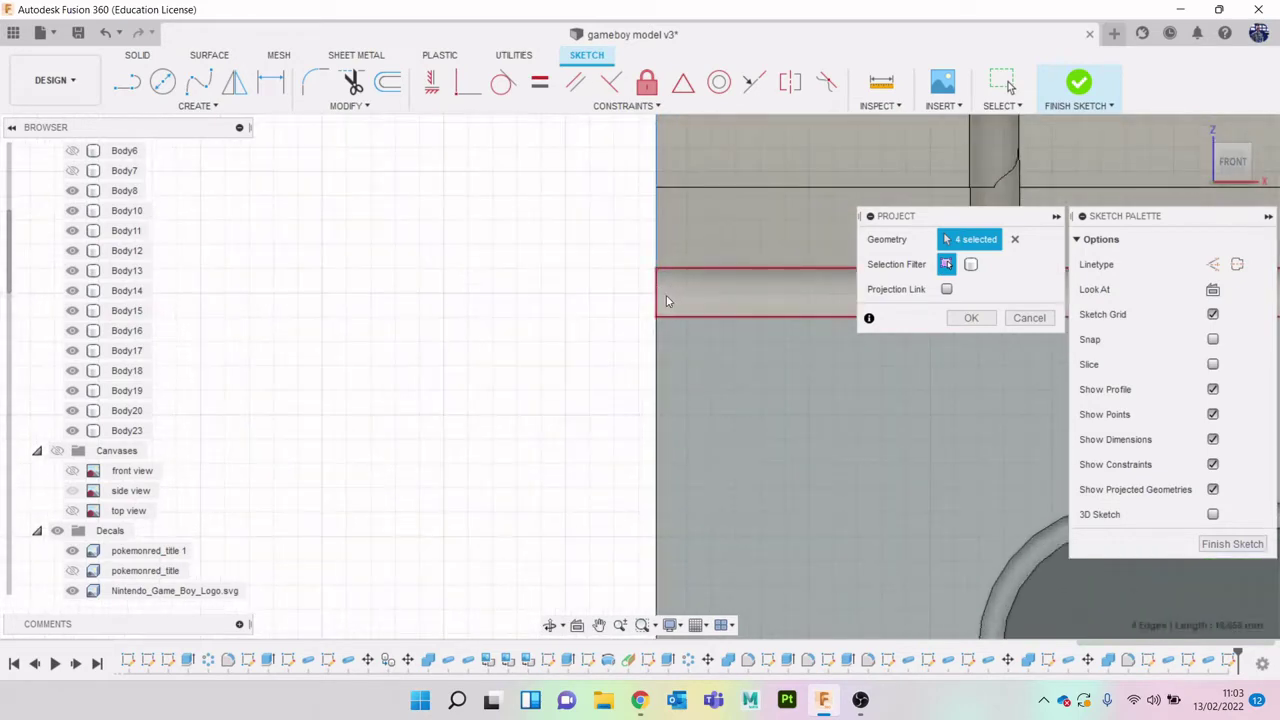
{"action": "left_click", "coordinate": [660, 302]}
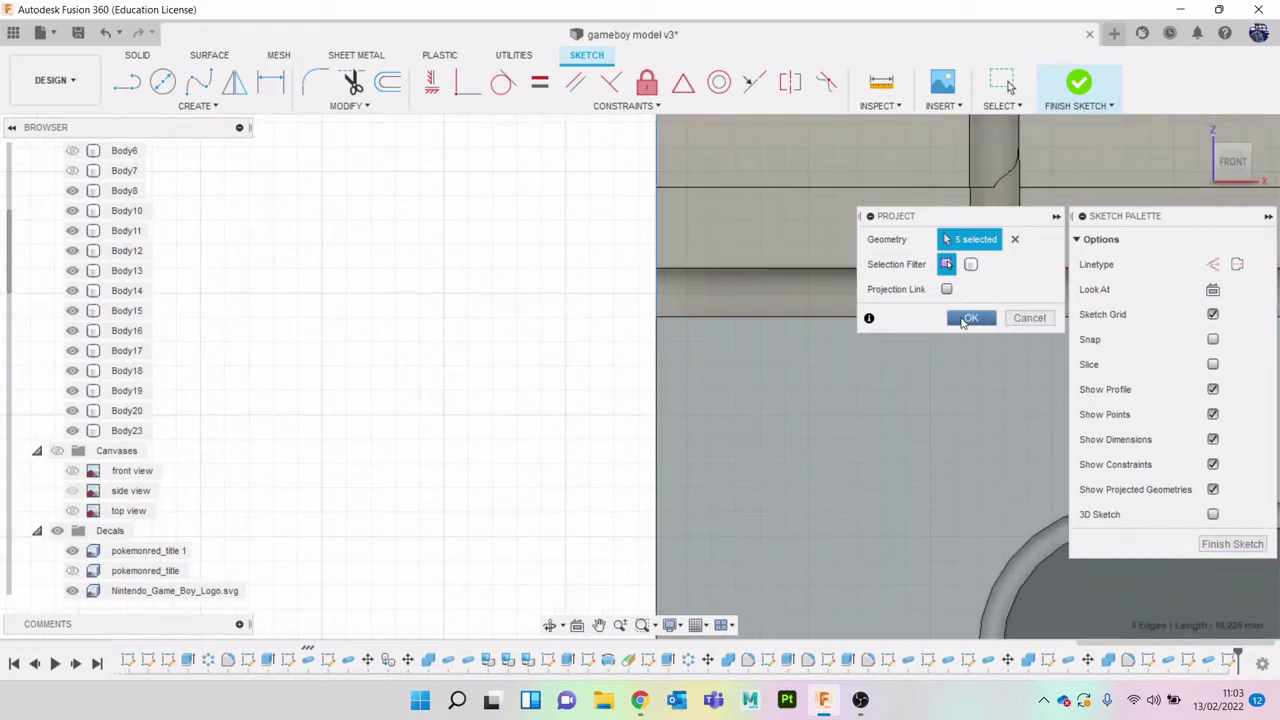
{"action": "left_click", "coordinate": [966, 318]}
Finish the sketch and create a 1 mm circular pipe as a new body along the projected lower-left corner arc
{"action": "scroll", "coordinate": [898, 388], "scroll_direction": "down", "scroll_amount": 5}
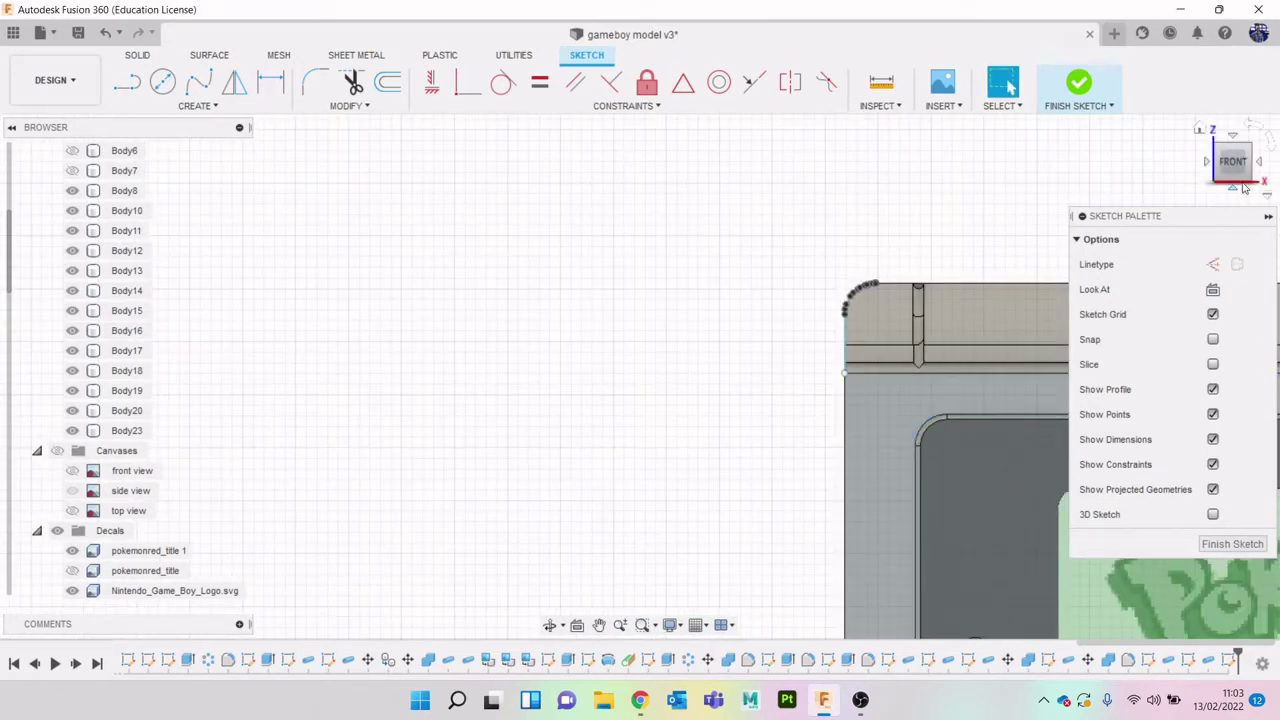
{"action": "left_click_drag", "start_coordinate": [1236, 167], "coordinate": [1277, 174]}
{"action": "scroll", "coordinate": [887, 450], "scroll_direction": "down", "scroll_amount": 2}
{"action": "mouse_move", "coordinate": [887, 463]}
{"action": "middle_mouse_down"}
{"action": "mouse_move", "coordinate": [833, 186]}
{"action": "mouse_move", "coordinate": [845, 89]}
{"action": "middle_mouse_up"}
{"action": "mouse_move", "coordinate": [878, 560]}
{"action": "middle_mouse_down"}
{"action": "mouse_move", "coordinate": [835, 432]}
{"action": "mouse_move", "coordinate": [804, 216]}
{"action": "middle_mouse_up"}
{"action": "middle_click_drag", "start_coordinate": [836, 561], "coordinate": [841, 276]}
{"action": "scroll", "coordinate": [684, 502], "scroll_direction": "up", "scroll_amount": 2}
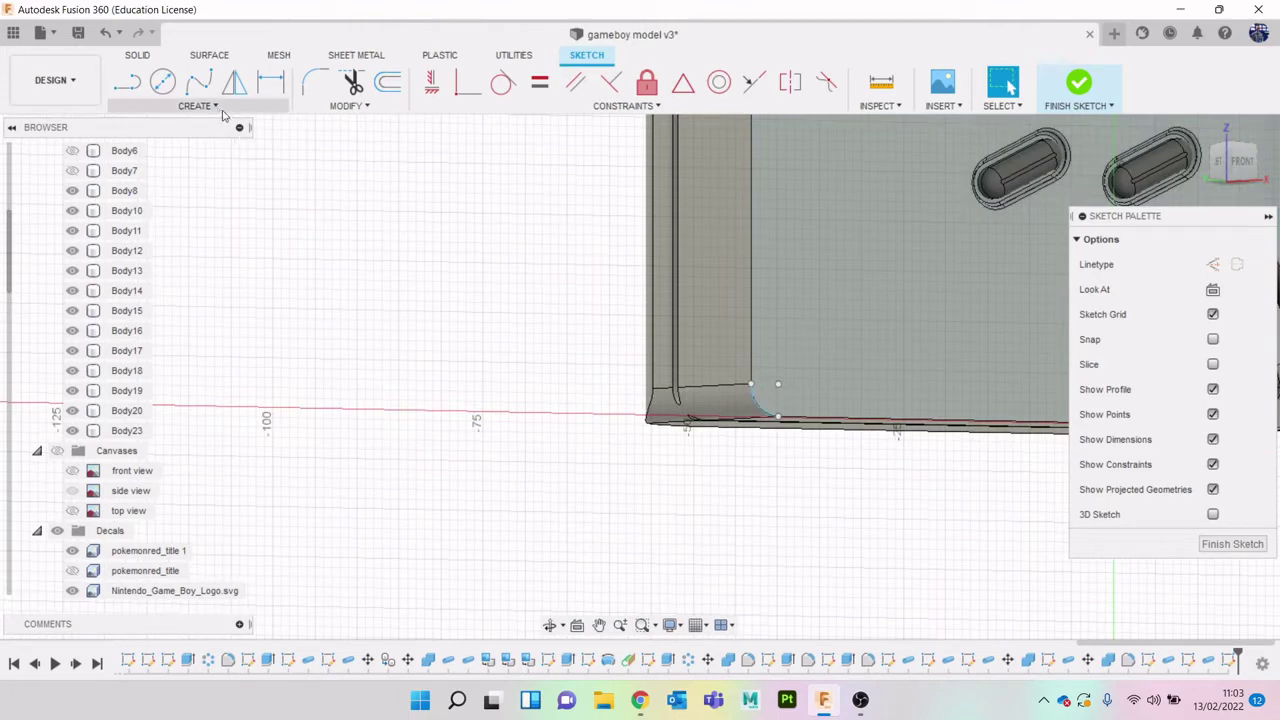
{"action": "left_click", "coordinate": [1002, 85]}
{"action": "left_click", "coordinate": [1078, 82]}
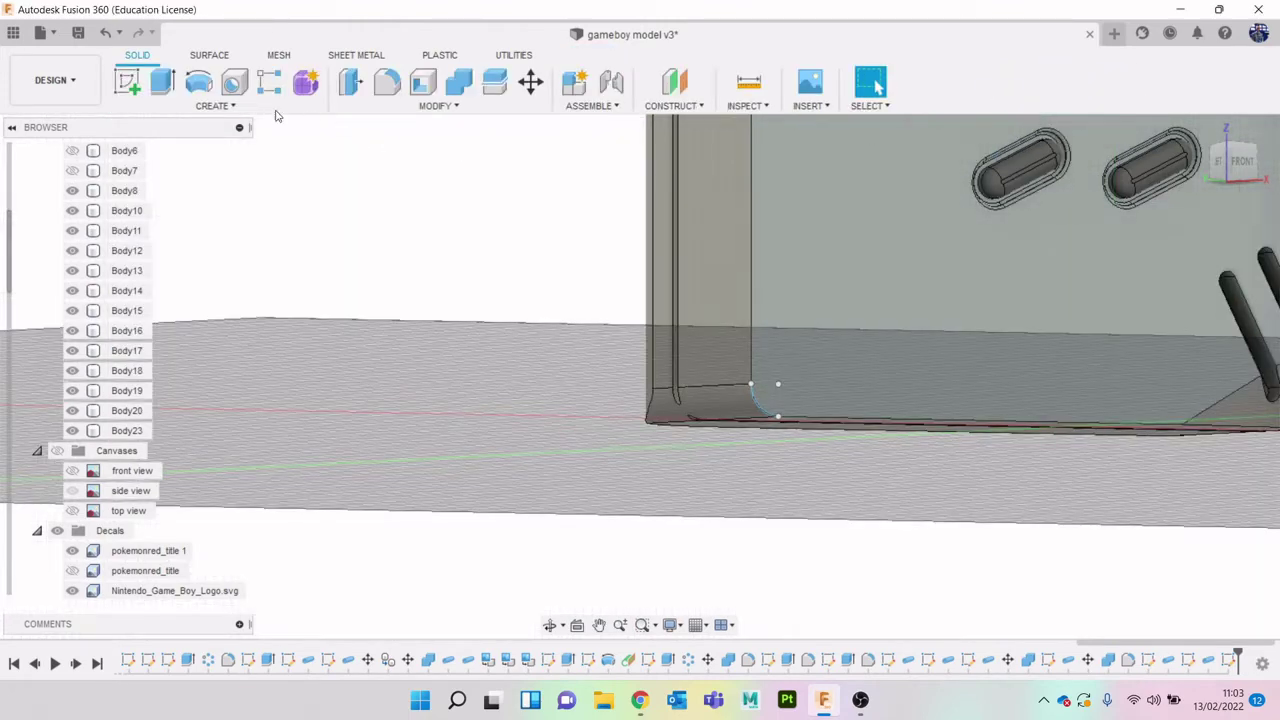
{"action": "left_click", "coordinate": [214, 105]}
{"action": "left_click", "coordinate": [150, 458]}
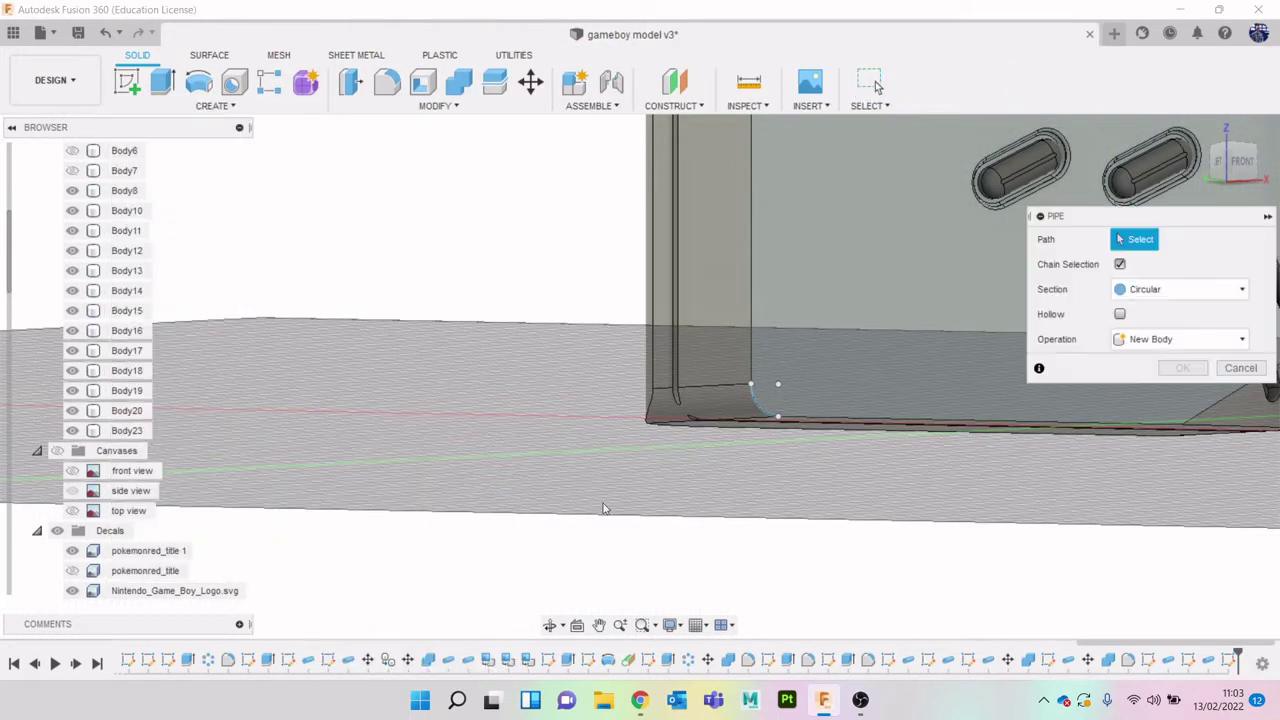
{"action": "scroll", "coordinate": [660, 490], "scroll_direction": "up", "scroll_amount": 1}
{"action": "left_click", "coordinate": [789, 385]}
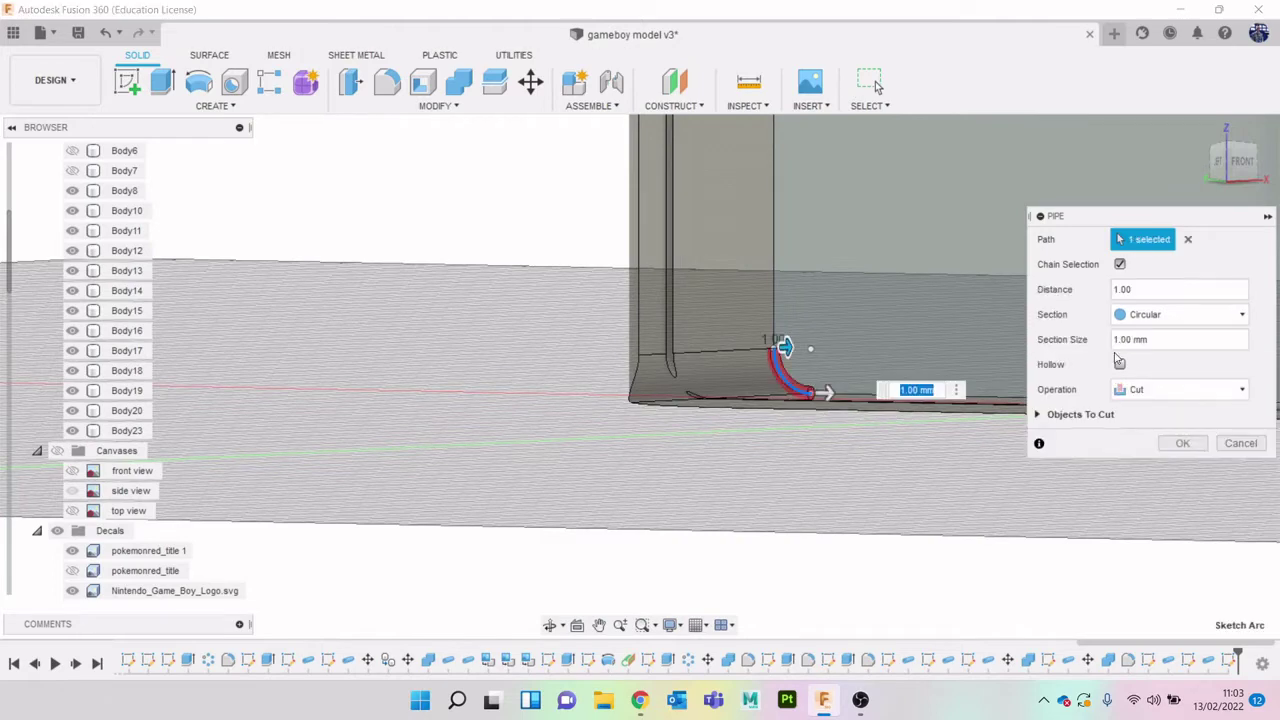
{"action": "left_click", "coordinate": [1165, 391]}
{"action": "left_click", "coordinate": [1181, 466]}
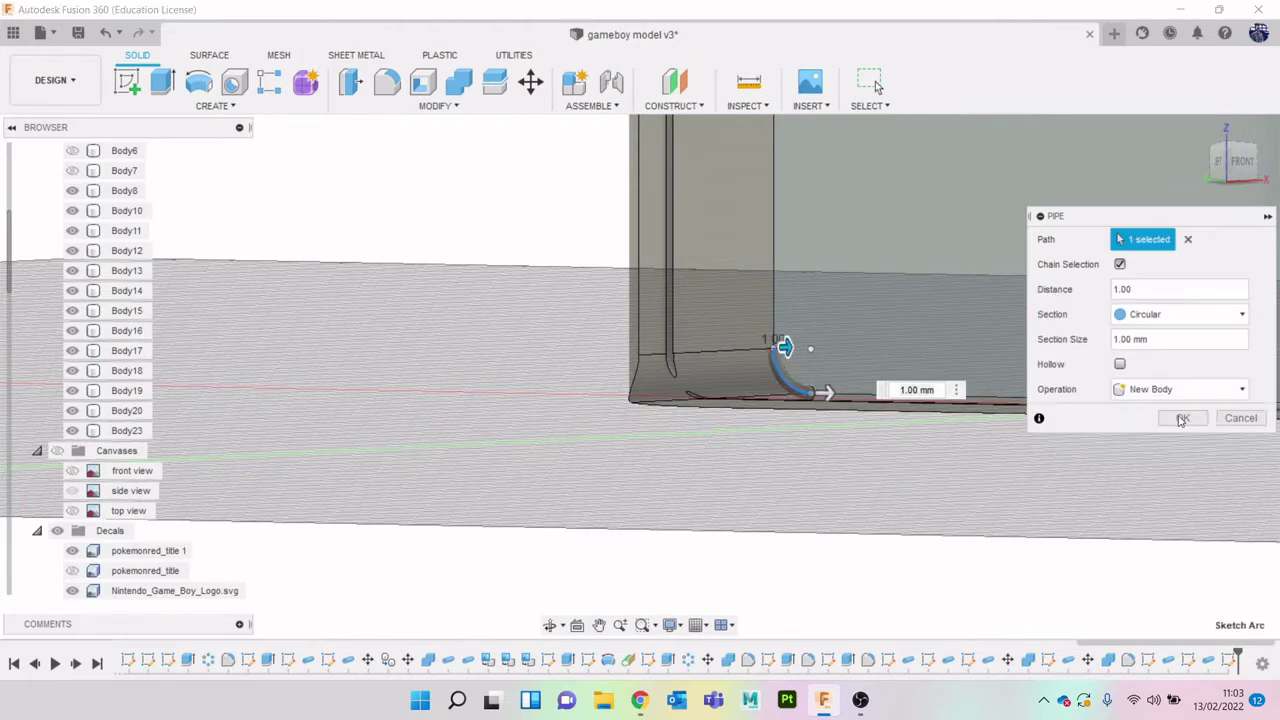
{"action": "left_click", "coordinate": [1182, 418]}
Move the corner pipe body about 12.2 mm along Y from the front edge toward the seam groove
{"action": "left_click", "coordinate": [1263, 165]}
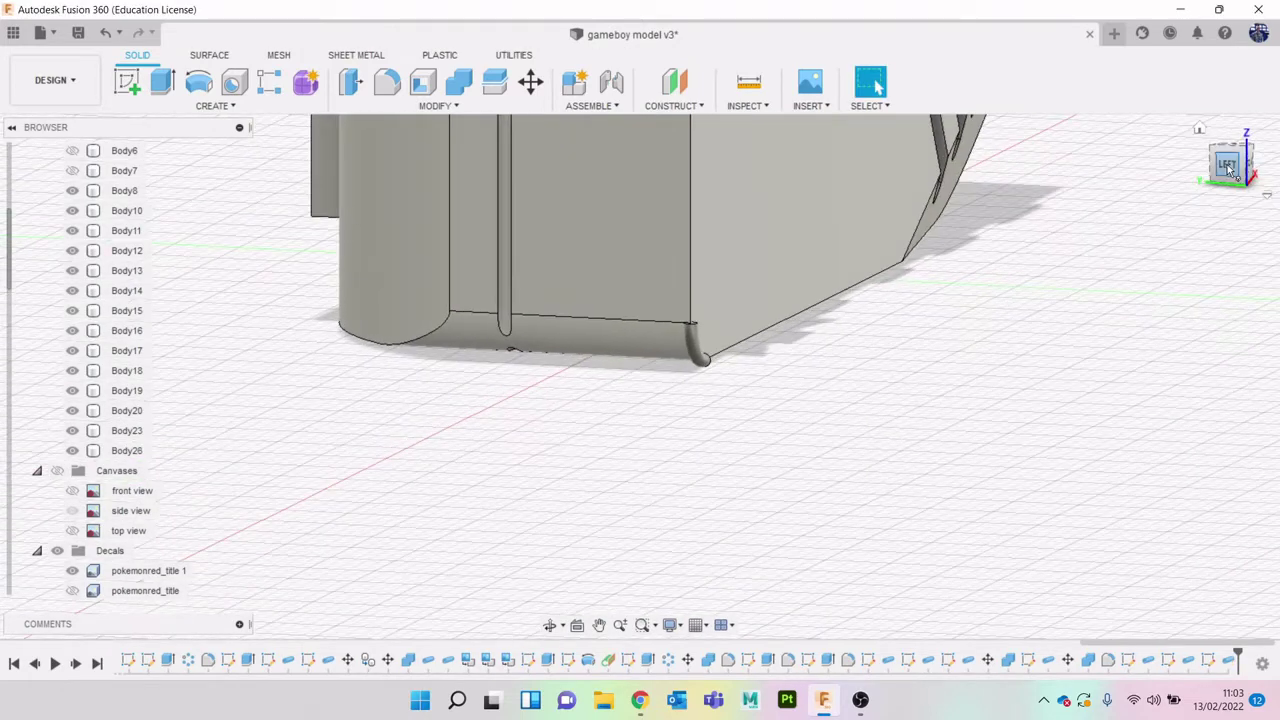
{"action": "left_click", "coordinate": [1230, 163]}
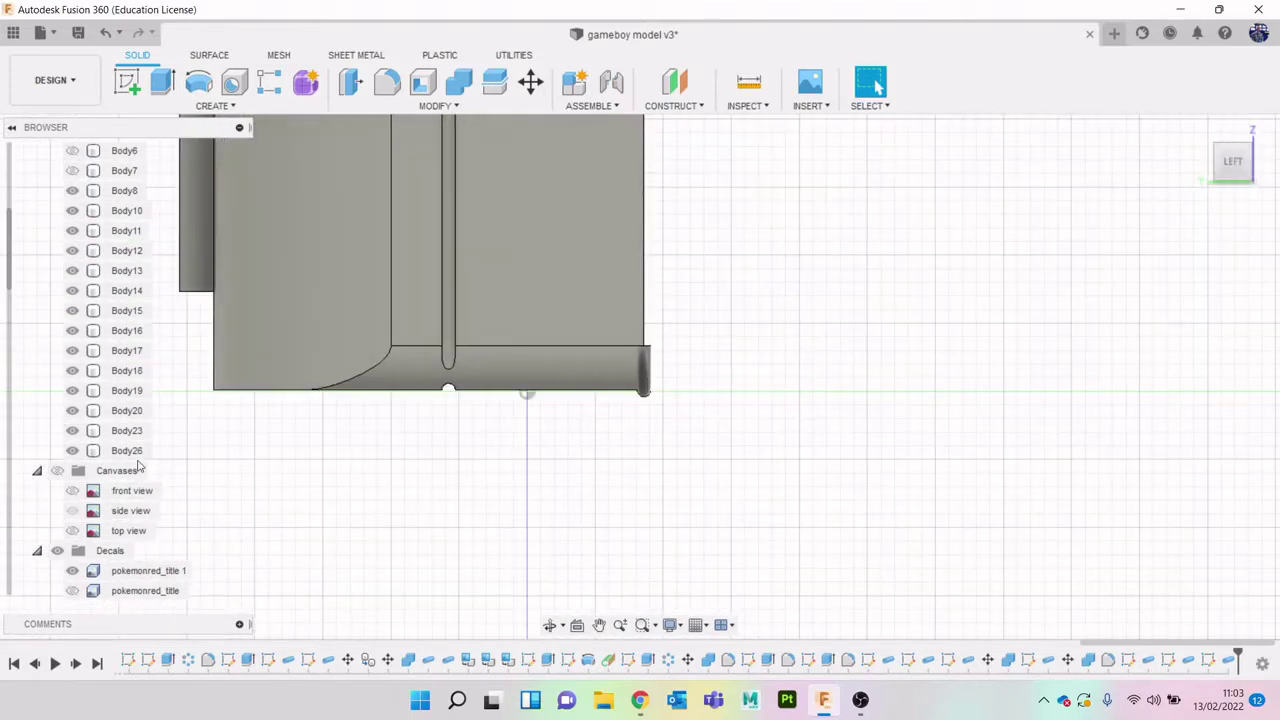
{"action": "right_click", "coordinate": [125, 456]}
{"action": "left_click", "coordinate": [133, 85]}
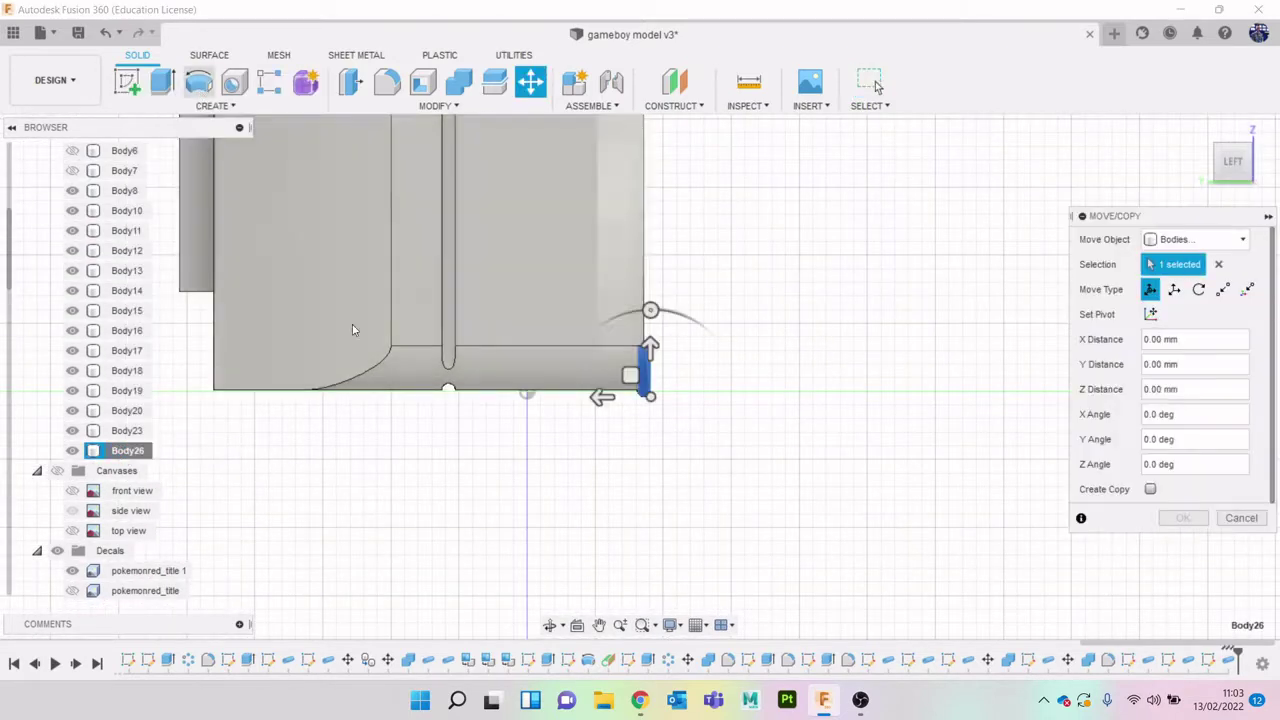
{"action": "left_click_drag", "start_coordinate": [603, 399], "coordinate": [433, 417]}
{"action": "scroll", "coordinate": [440, 425], "scroll_direction": "up", "scroll_amount": 4}
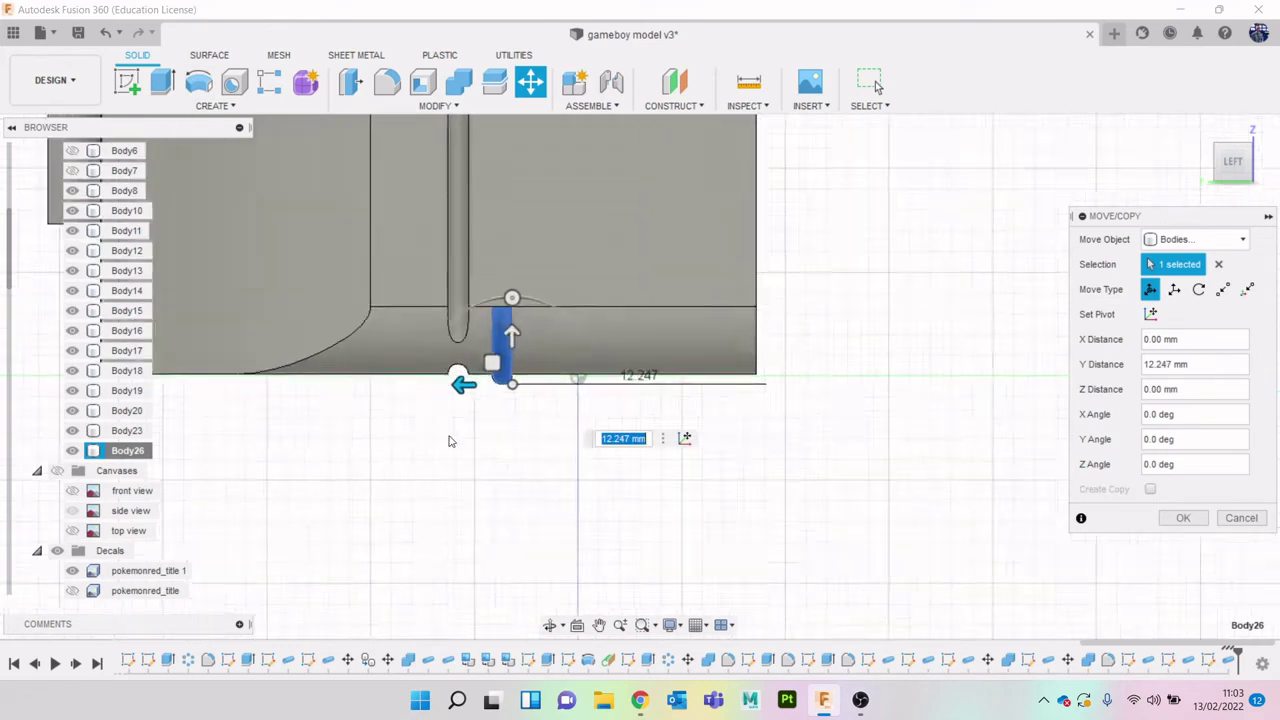
Move Body26 14.363 mm along Y so it lines up with the vertical side groove at the shell's lower edge
{"action": "scroll", "coordinate": [501, 422], "scroll_direction": "up", "scroll_amount": 3}
{"action": "left_click_drag", "start_coordinate": [657, 403], "coordinate": [546, 411]}
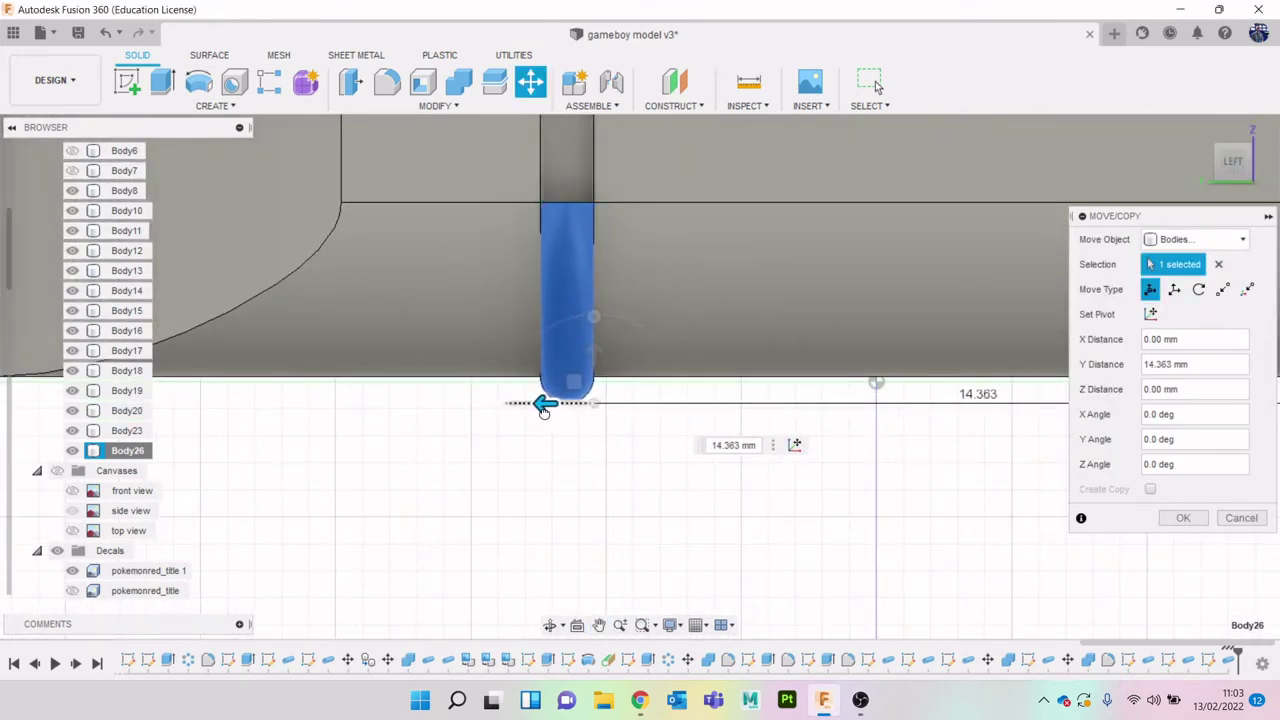
{"action": "left_click", "coordinate": [1174, 520]}
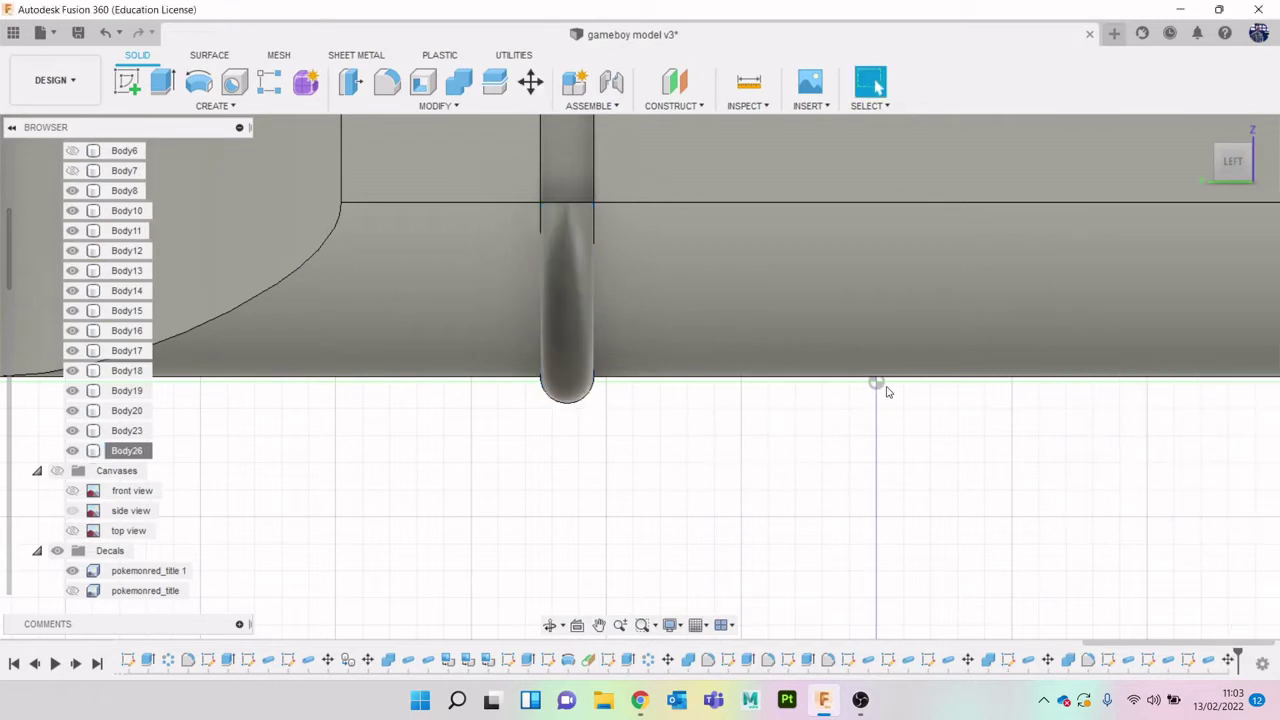
Cut Body26 from the main shell with Combine, without keeping the tool body
{"action": "left_click", "coordinate": [459, 82]}
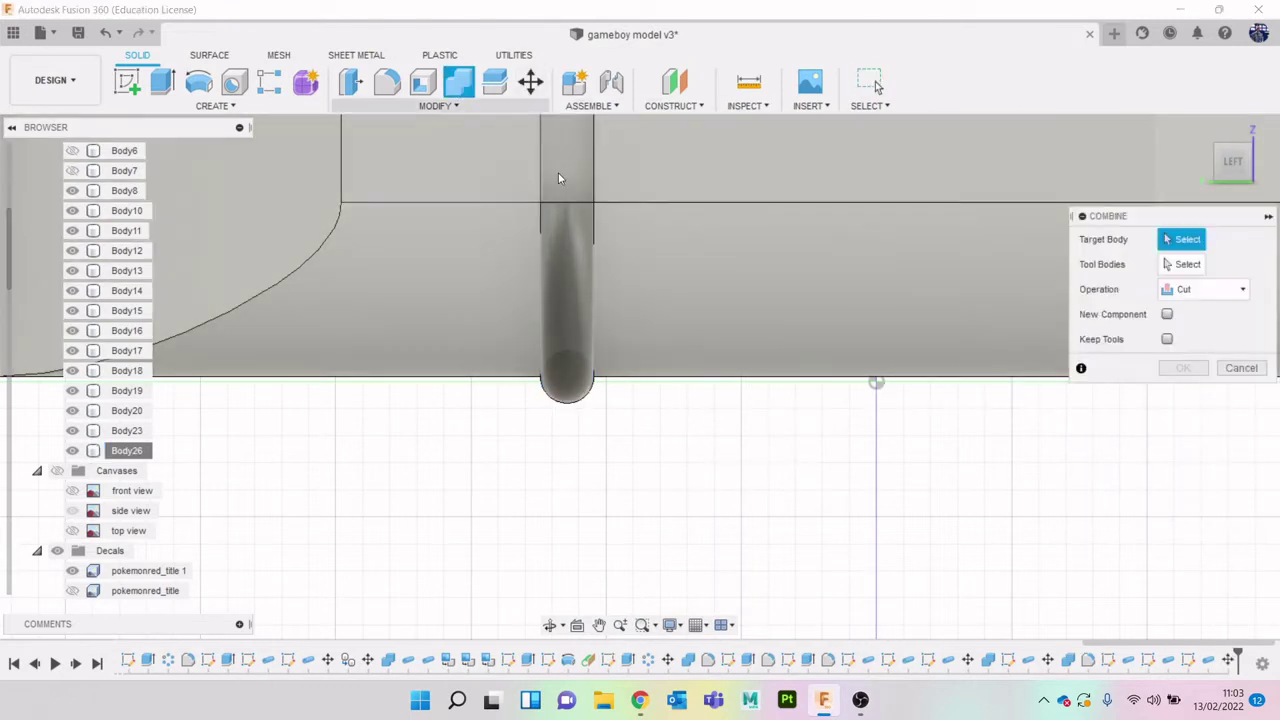
{"action": "left_click", "coordinate": [741, 287]}
{"action": "left_click", "coordinate": [574, 333]}
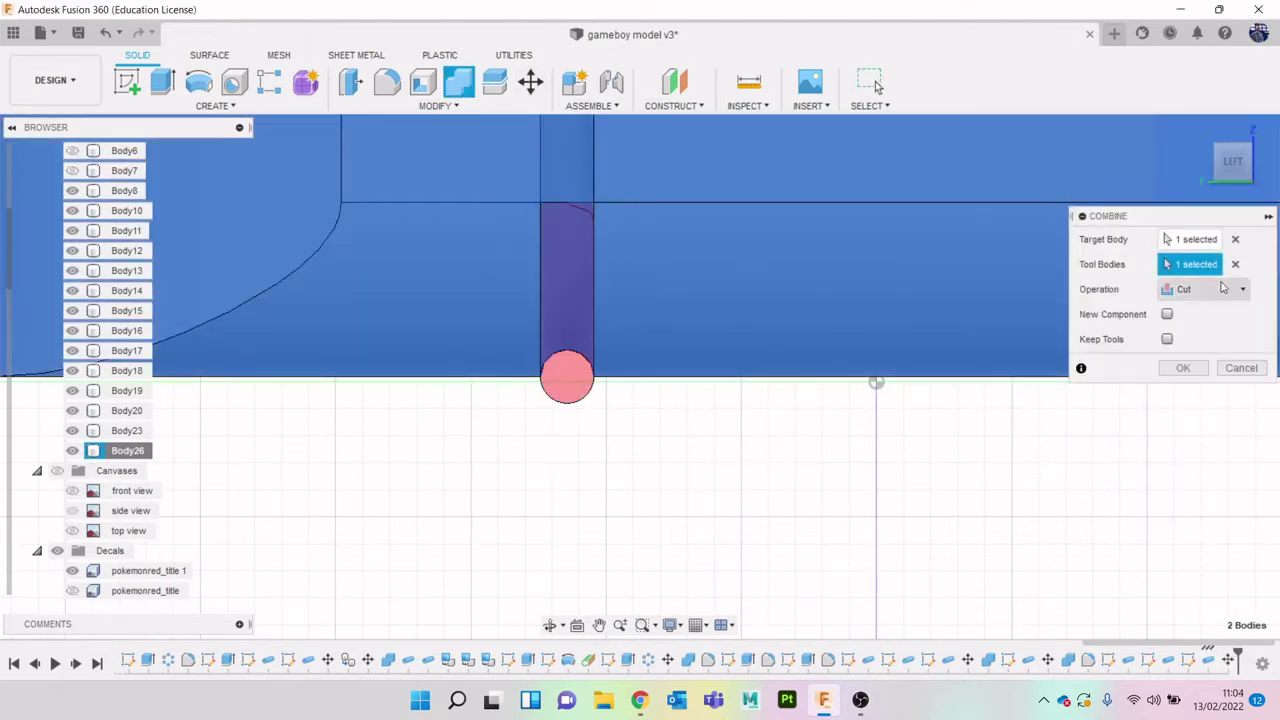
{"action": "left_click", "coordinate": [1184, 369]}
Make Sketch34, the curved path at the shell's upper front corner, visible
{"action": "scroll", "coordinate": [958, 337], "scroll_direction": "down", "scroll_amount": 10}
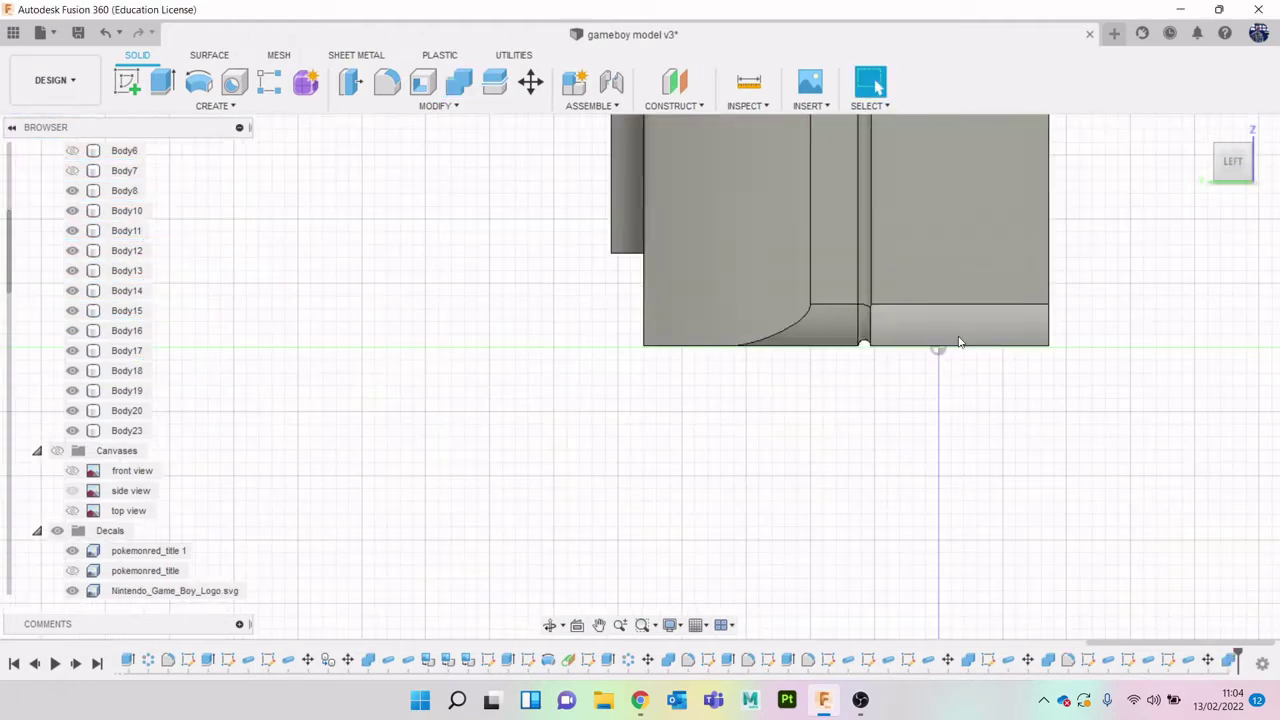
{"action": "middle_click_drag", "start_coordinate": [944, 275], "coordinate": [820, 506]}
{"action": "middle_click_drag", "start_coordinate": [794, 194], "coordinate": [696, 530]}
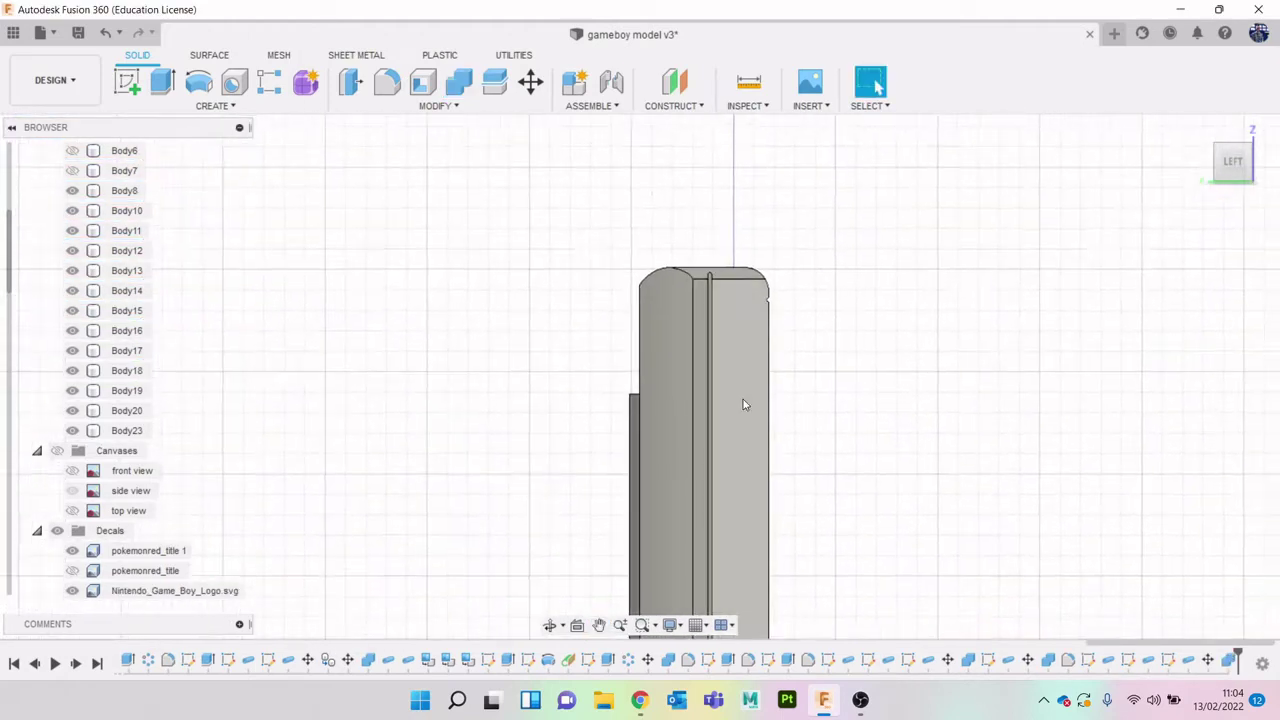
{"action": "scroll", "coordinate": [806, 308], "scroll_direction": "up", "scroll_amount": 5}
{"action": "left_click", "coordinate": [1210, 162]}
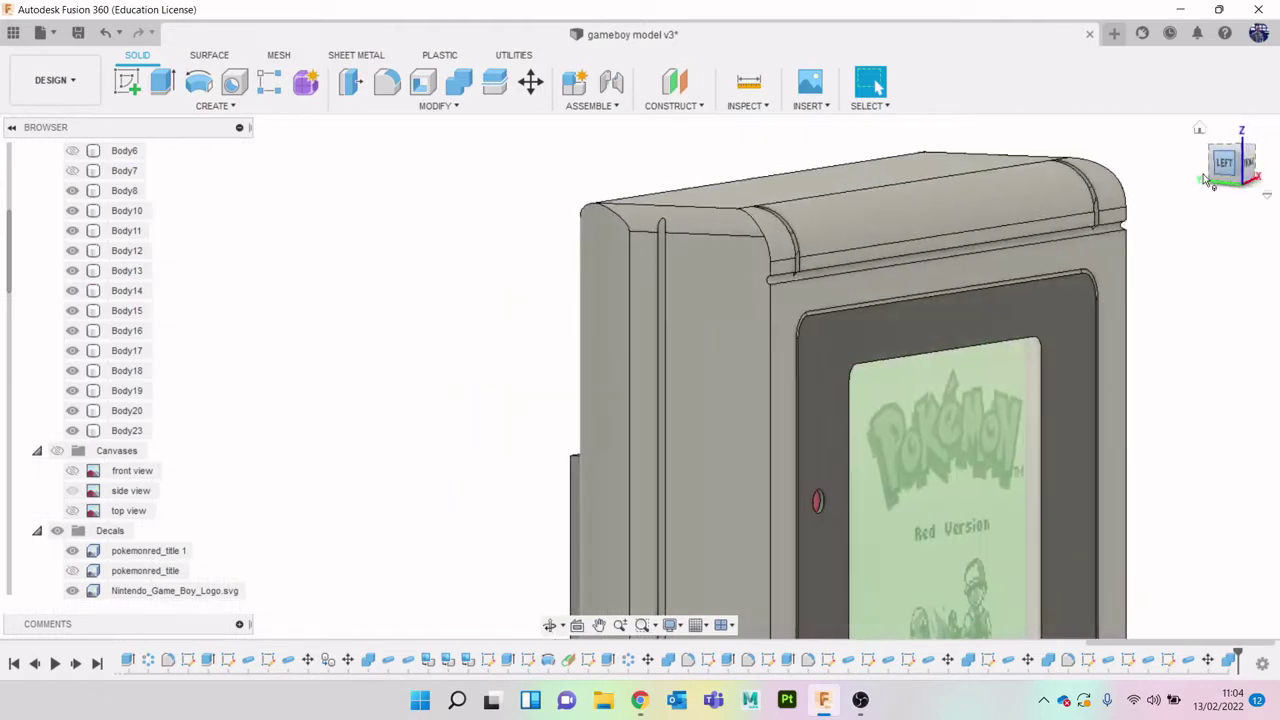
{"action": "scroll", "coordinate": [103, 470], "scroll_direction": "down", "scroll_amount": 2}
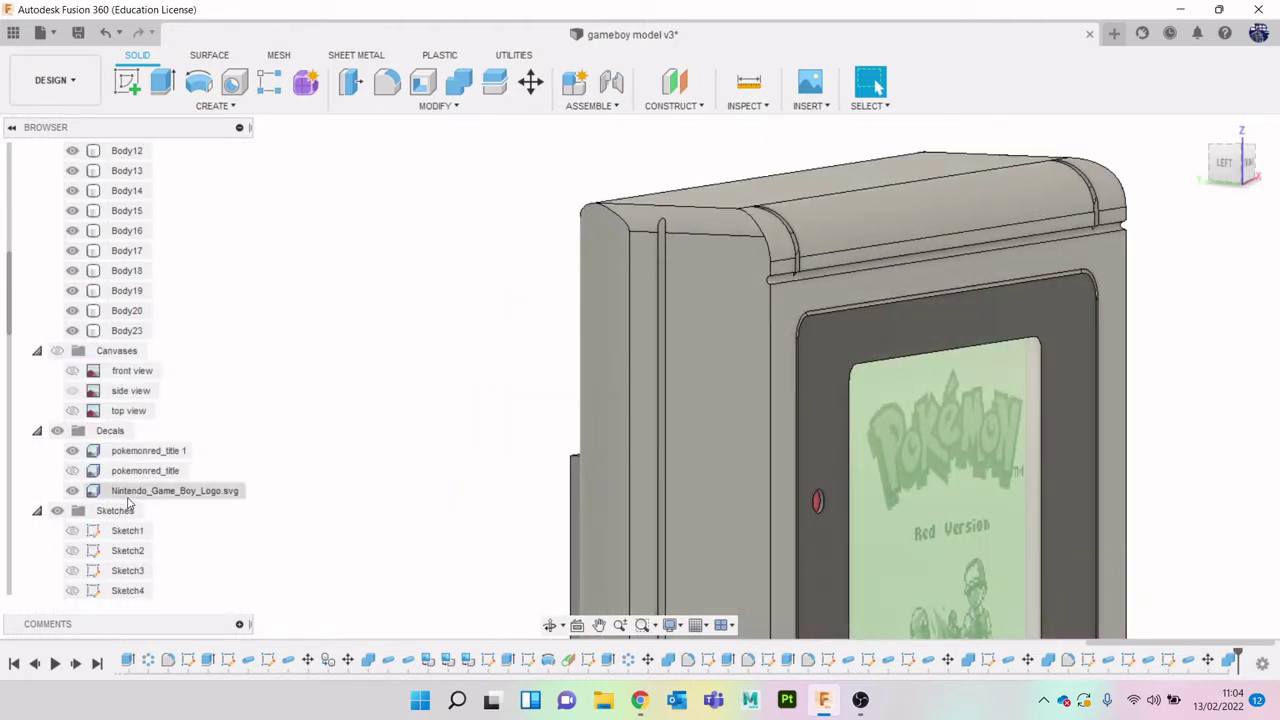
{"action": "scroll", "coordinate": [115, 495], "scroll_direction": "down", "scroll_amount": 8}
{"action": "scroll", "coordinate": [120, 510], "scroll_direction": "down", "scroll_amount": 4}
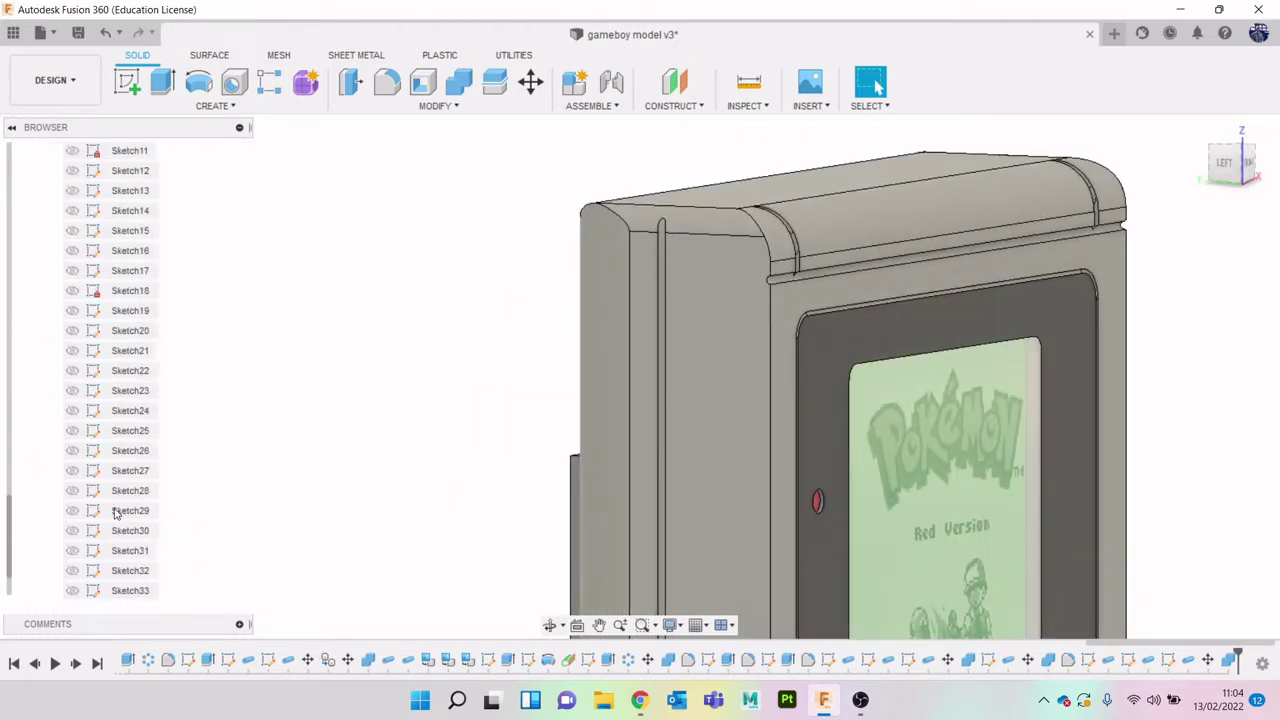
{"action": "left_click", "coordinate": [72, 570]}
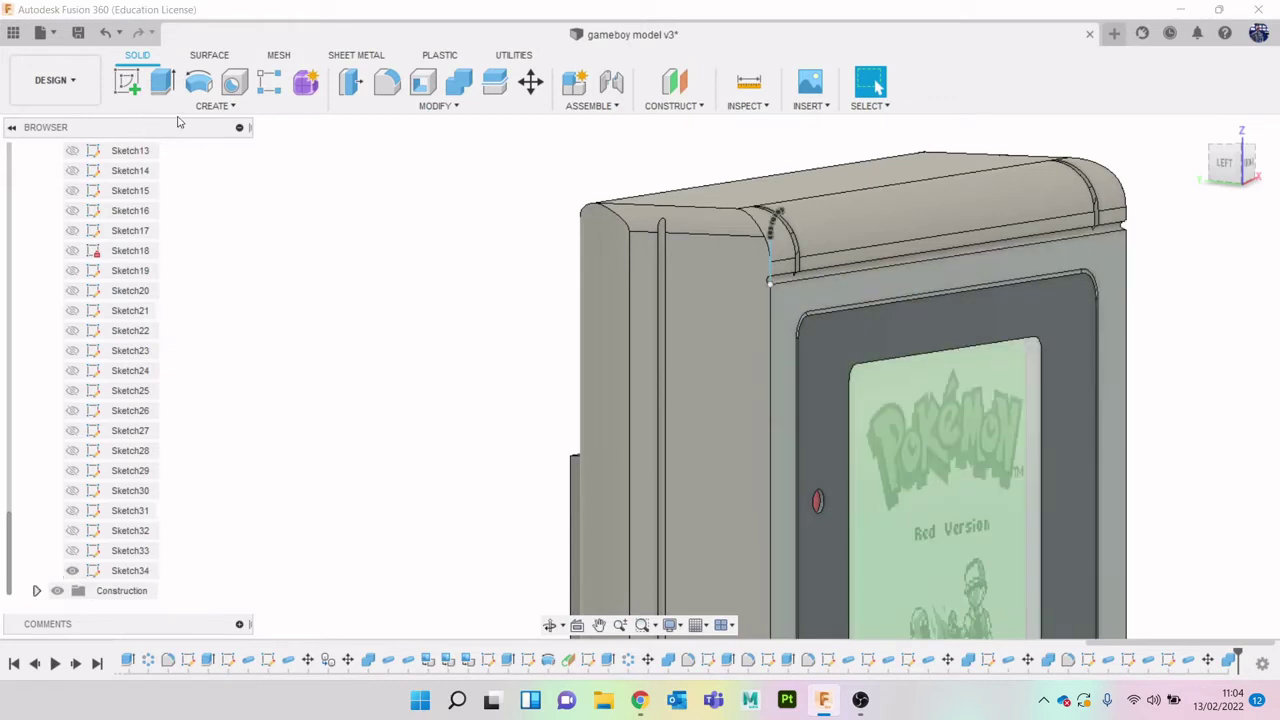
Create a circular pipe with a 1 mm section along the Sketch34 curve as a new body
{"action": "left_click", "coordinate": [212, 105]}
{"action": "left_click", "coordinate": [195, 457]}
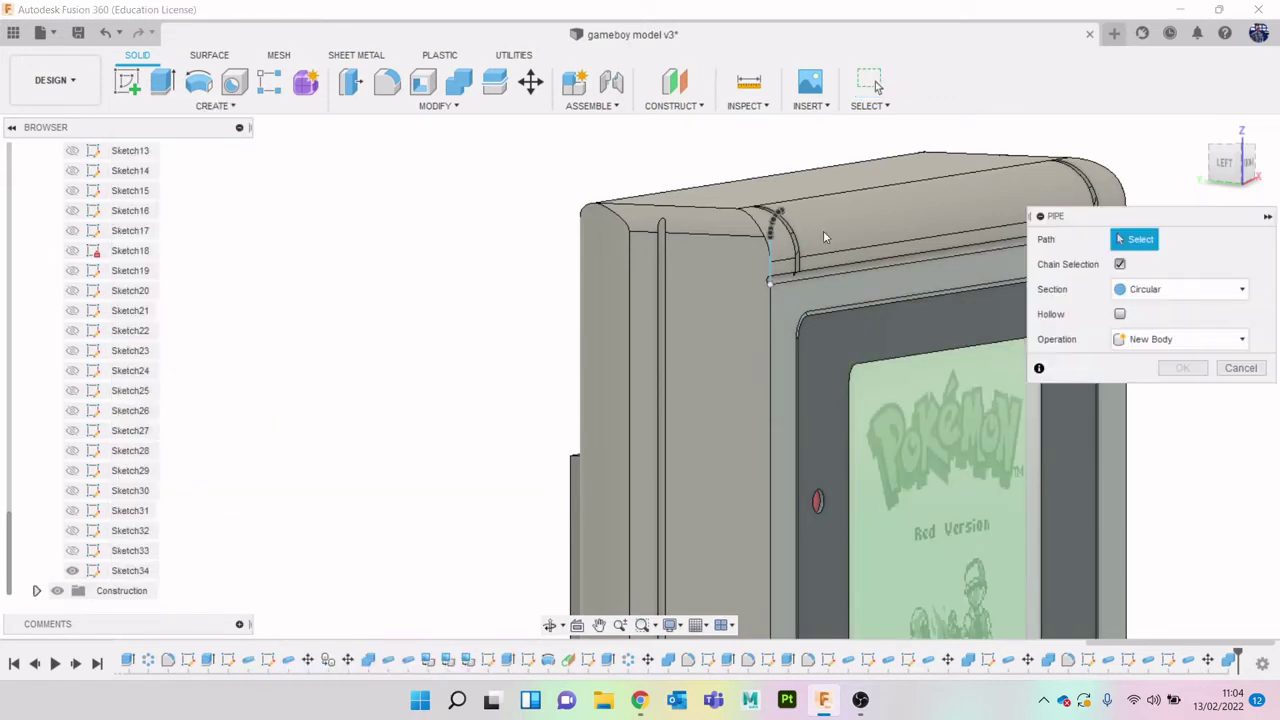
{"action": "scroll", "coordinate": [800, 245], "scroll_direction": "up", "scroll_amount": 3}
{"action": "left_click", "coordinate": [758, 268]}
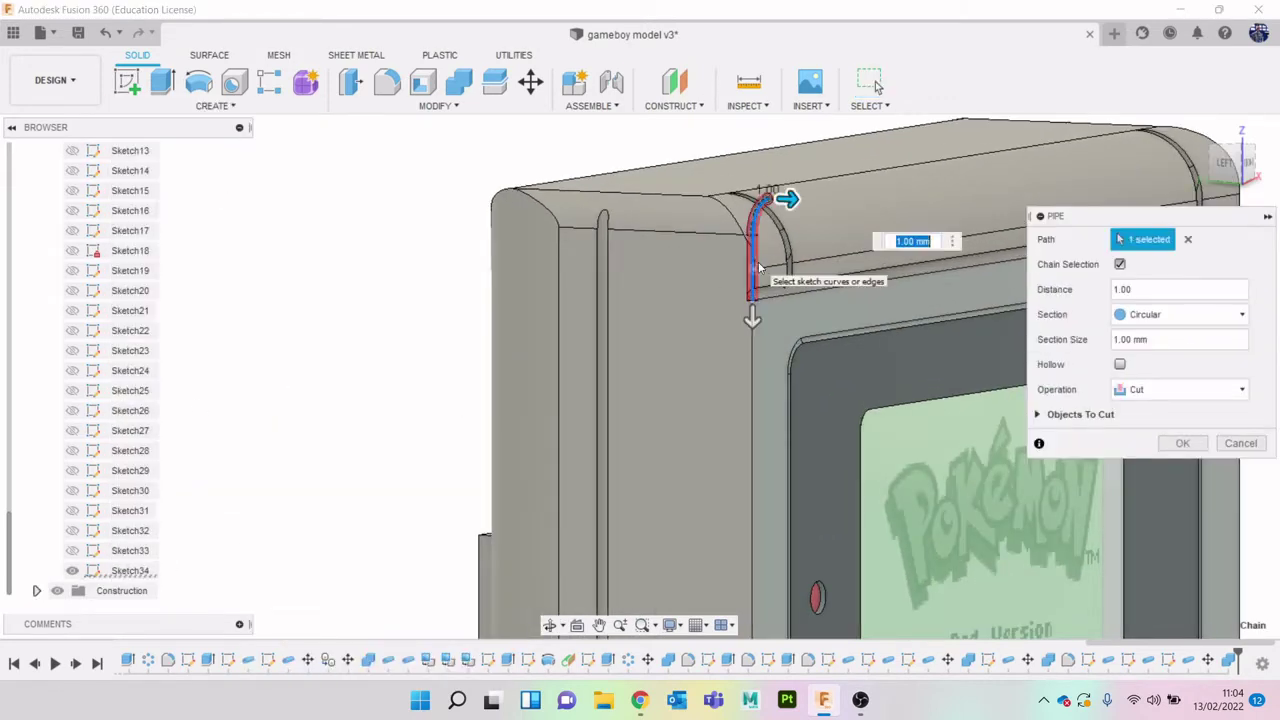
{"action": "left_click", "coordinate": [1180, 389]}
{"action": "left_click", "coordinate": [1150, 463]}
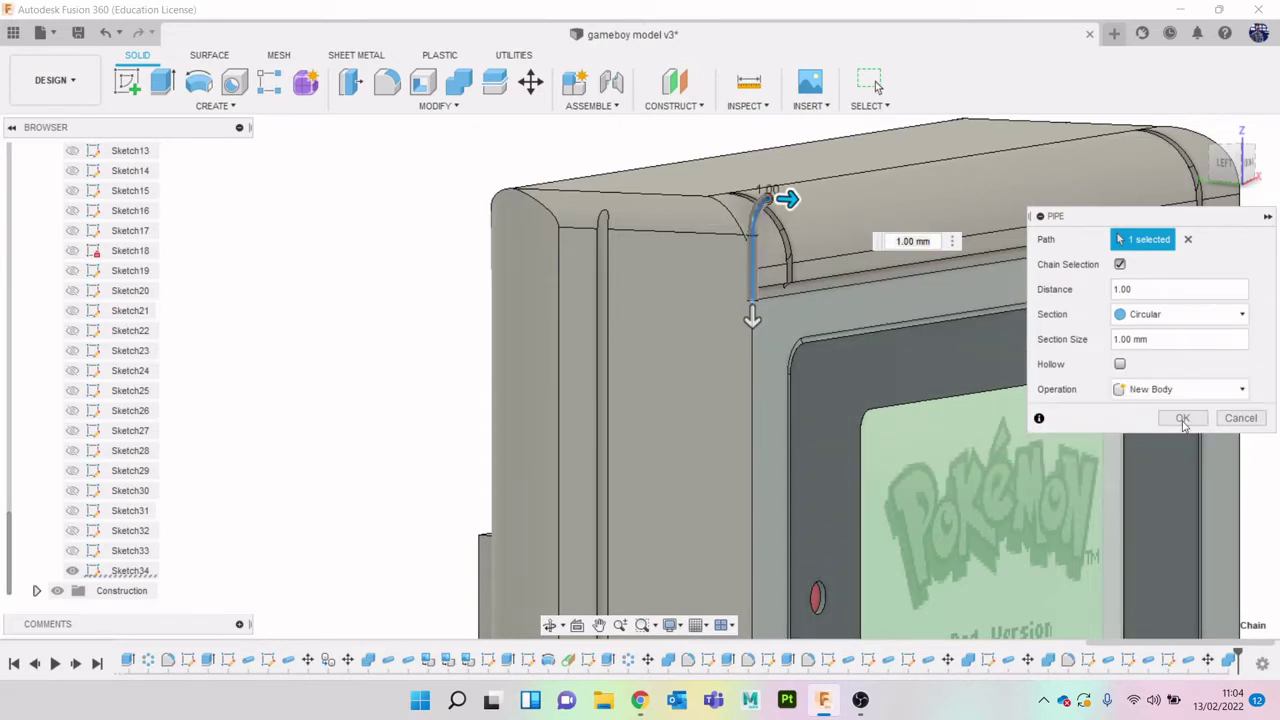
{"action": "left_click", "coordinate": [1182, 418]}
Move Body27 14.375 mm along Y so the pipe lines up with the vertical side groove at the shell's upper end
{"action": "left_click", "coordinate": [1224, 166]}
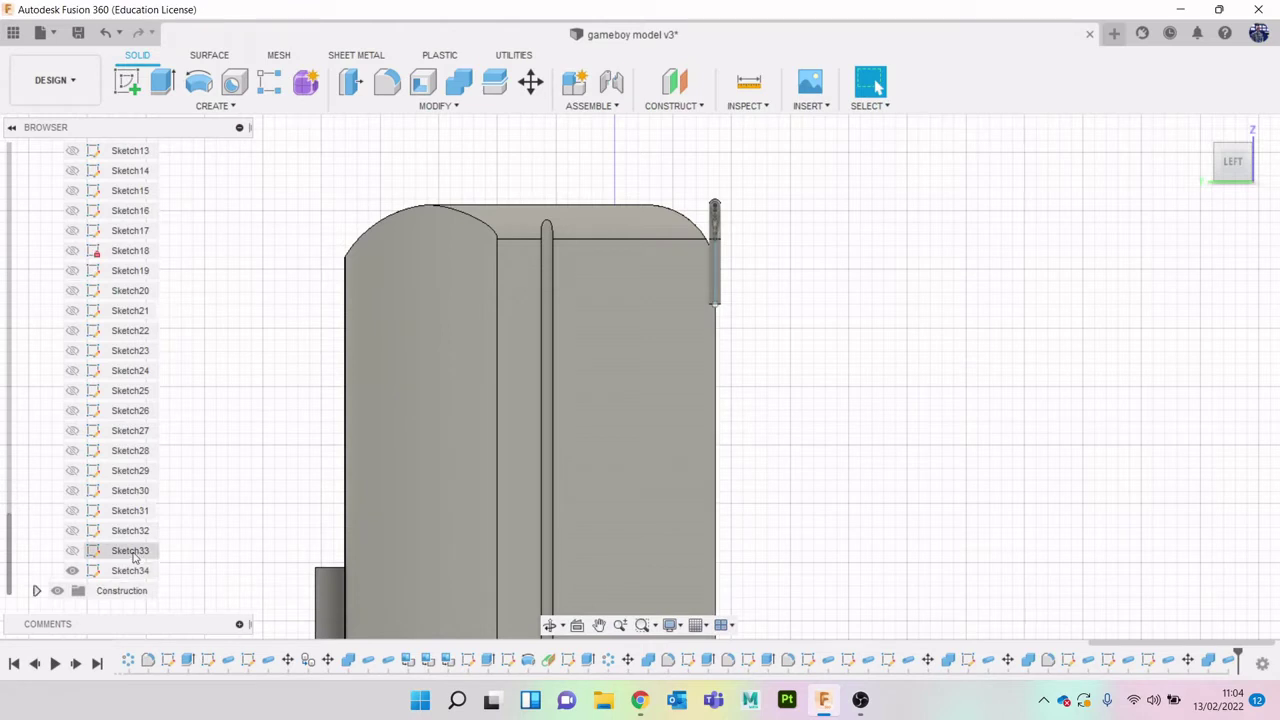
{"action": "scroll", "coordinate": [128, 540], "scroll_direction": "up", "scroll_amount": 7}
{"action": "scroll", "coordinate": [128, 500], "scroll_direction": "up", "scroll_amount": 2}
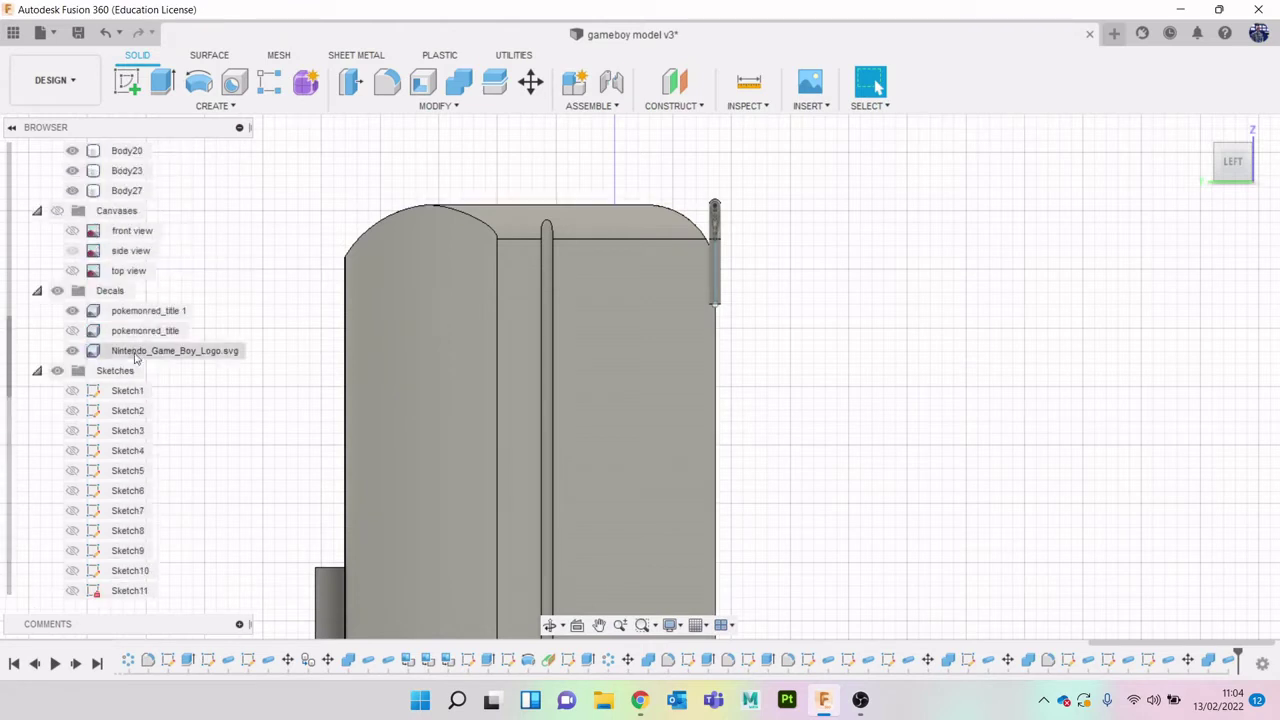
{"action": "right_click", "coordinate": [130, 191]}
{"action": "left_click", "coordinate": [163, 203]}
{"action": "scroll", "coordinate": [614, 326], "scroll_direction": "up", "scroll_amount": 2}
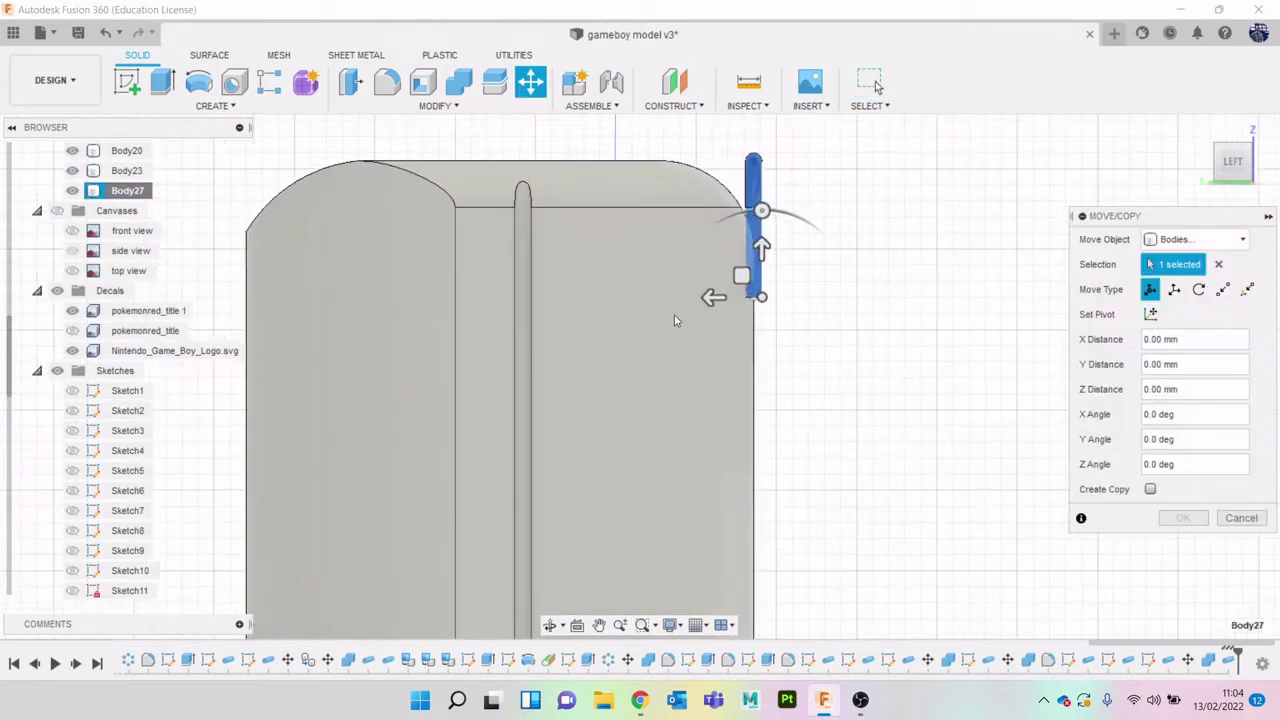
{"action": "left_click_drag", "start_coordinate": [706, 298], "coordinate": [480, 298]}
{"action": "scroll", "coordinate": [489, 282], "scroll_direction": "up", "scroll_amount": 4}
{"action": "middle_click_drag", "start_coordinate": [475, 272], "coordinate": [479, 389]}
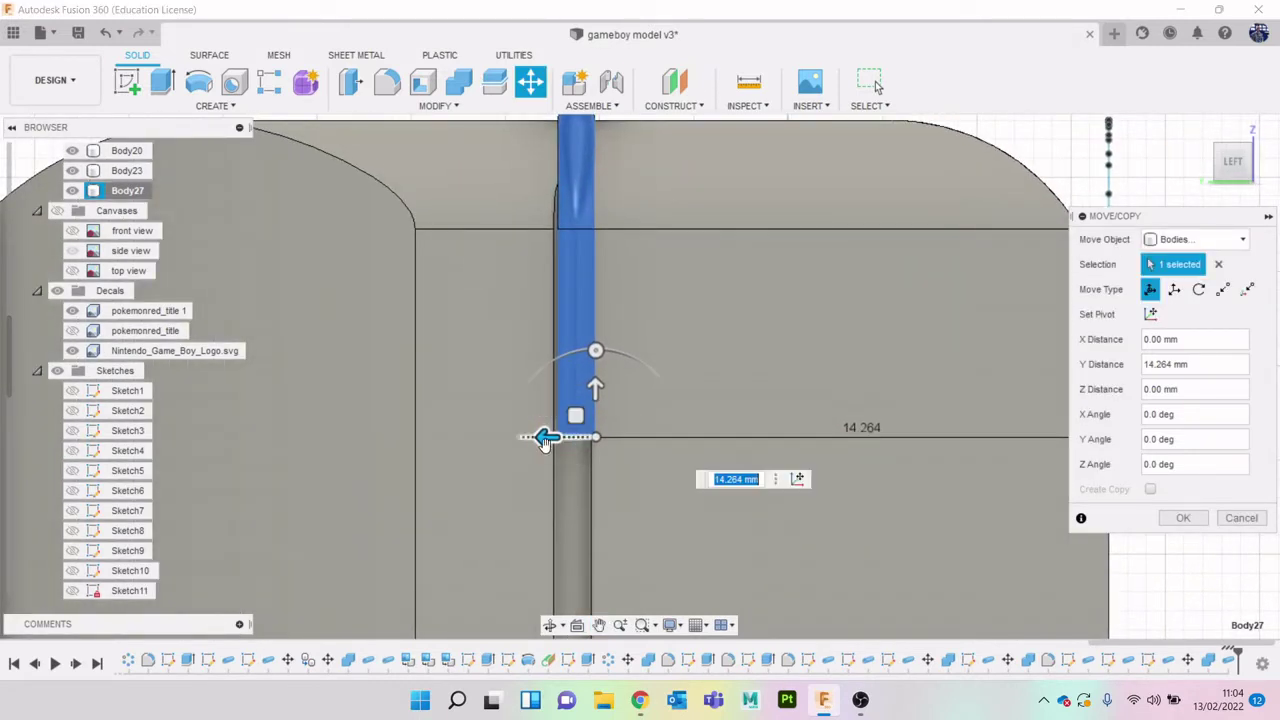
{"action": "left_click_drag", "start_coordinate": [545, 437], "coordinate": [540, 437]}
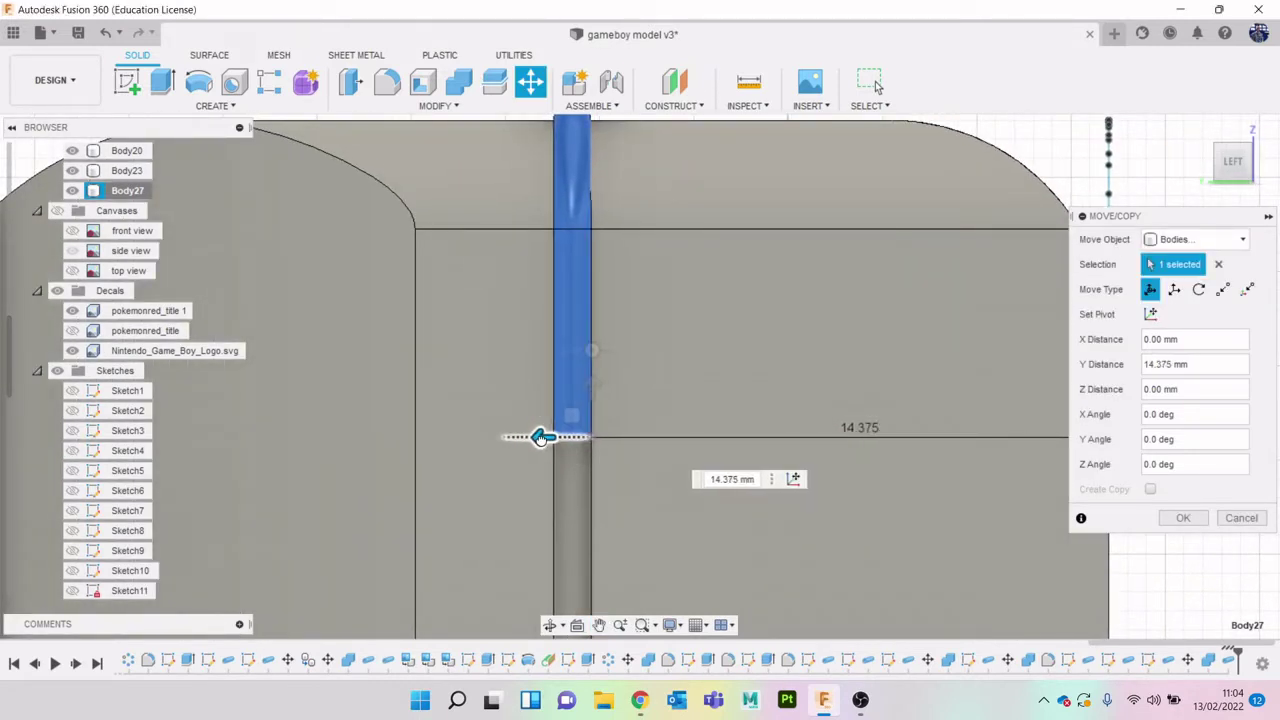
{"action": "left_click", "coordinate": [1183, 517]}
Cut the moved pipe body from the main shell with Combine to extend the groove over the upper edge
{"action": "scroll", "coordinate": [1134, 486], "scroll_direction": "down", "scroll_amount": 3}
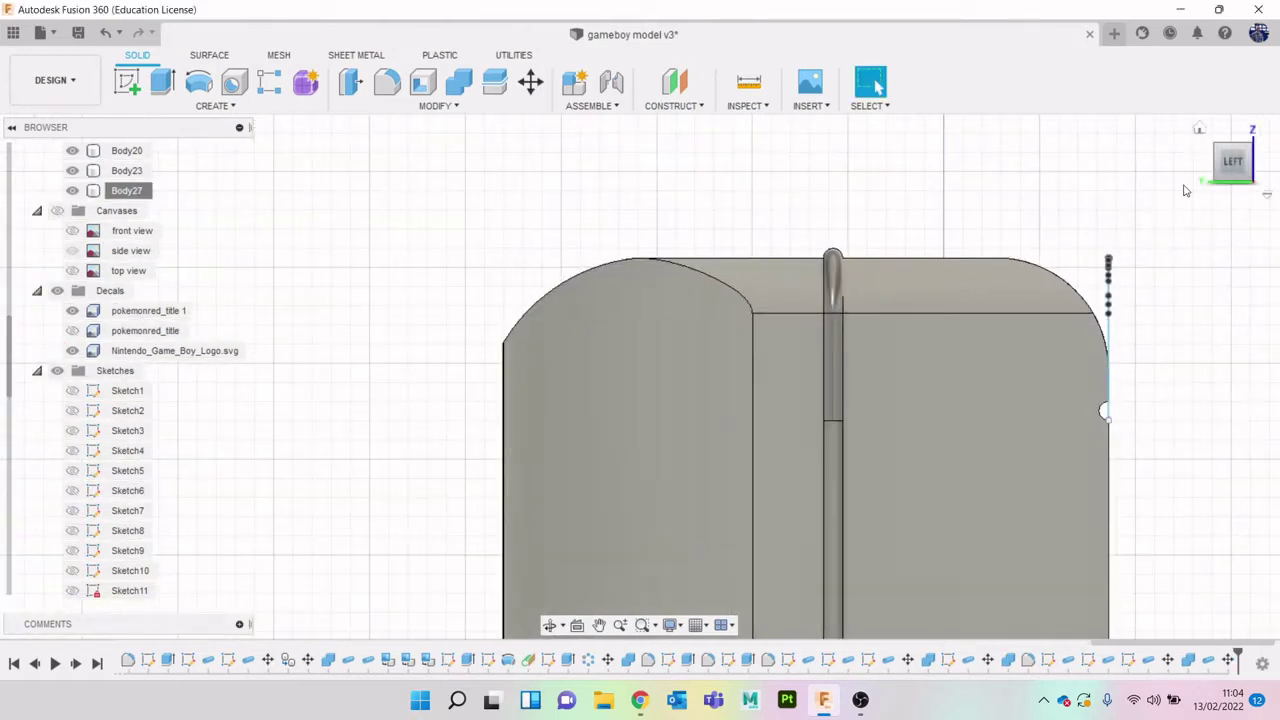
{"action": "left_click", "coordinate": [1220, 173]}
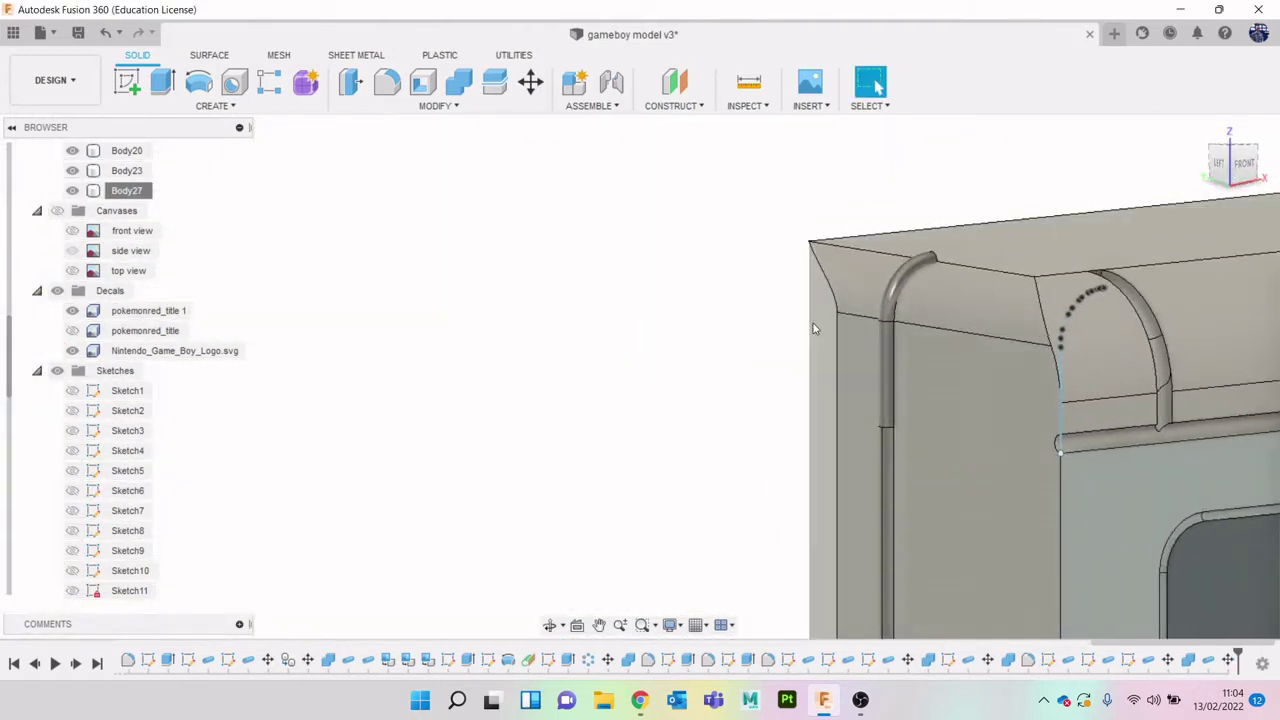
{"action": "left_click", "coordinate": [466, 84]}
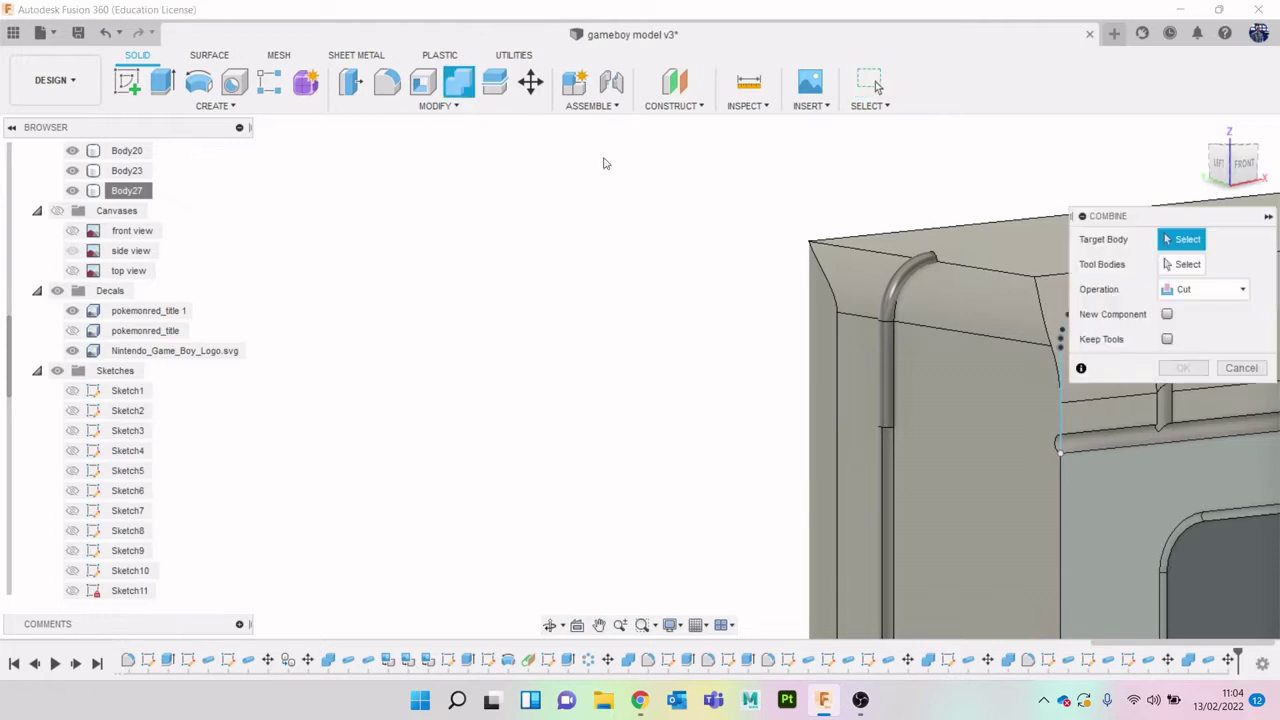
{"action": "left_click", "coordinate": [1019, 338]}
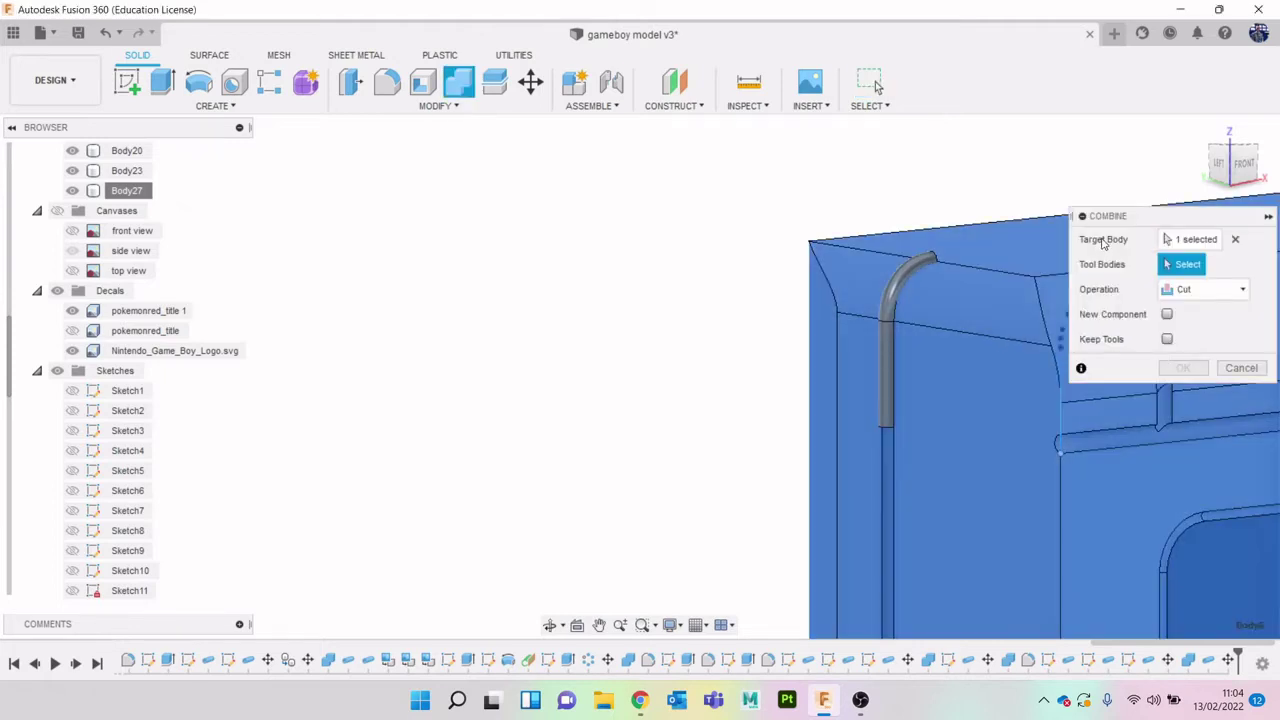
{"action": "left_click", "coordinate": [880, 308]}
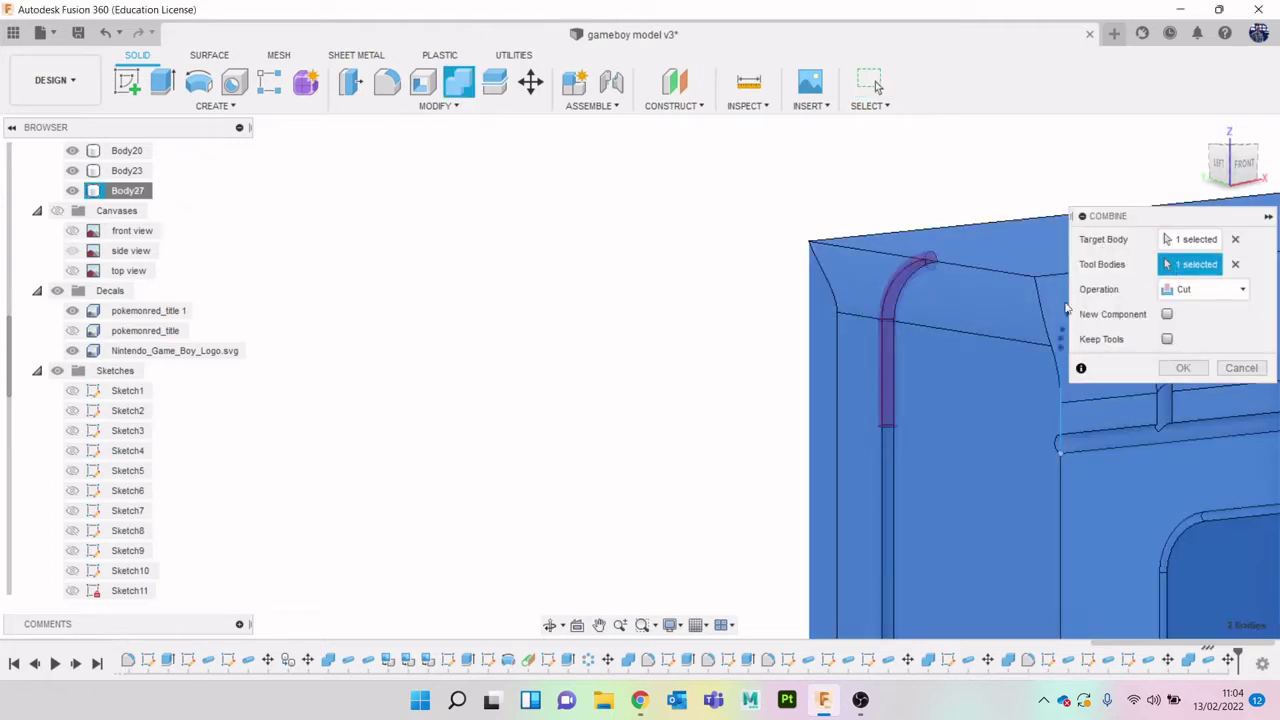
{"action": "left_click", "coordinate": [1190, 374]}
Hide Sketch34
{"action": "scroll", "coordinate": [1033, 438], "scroll_direction": "down", "scroll_amount": 4}
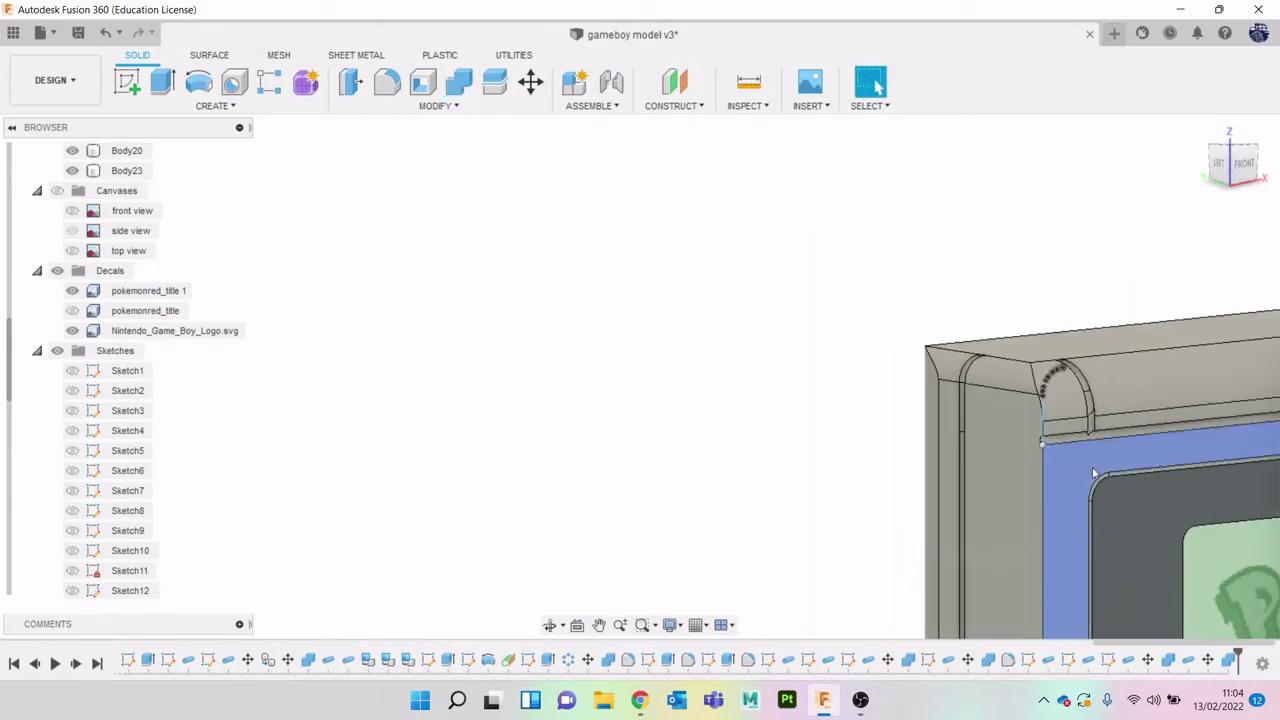
{"action": "middle_click_drag", "start_coordinate": [1023, 481], "coordinate": [841, 349]}
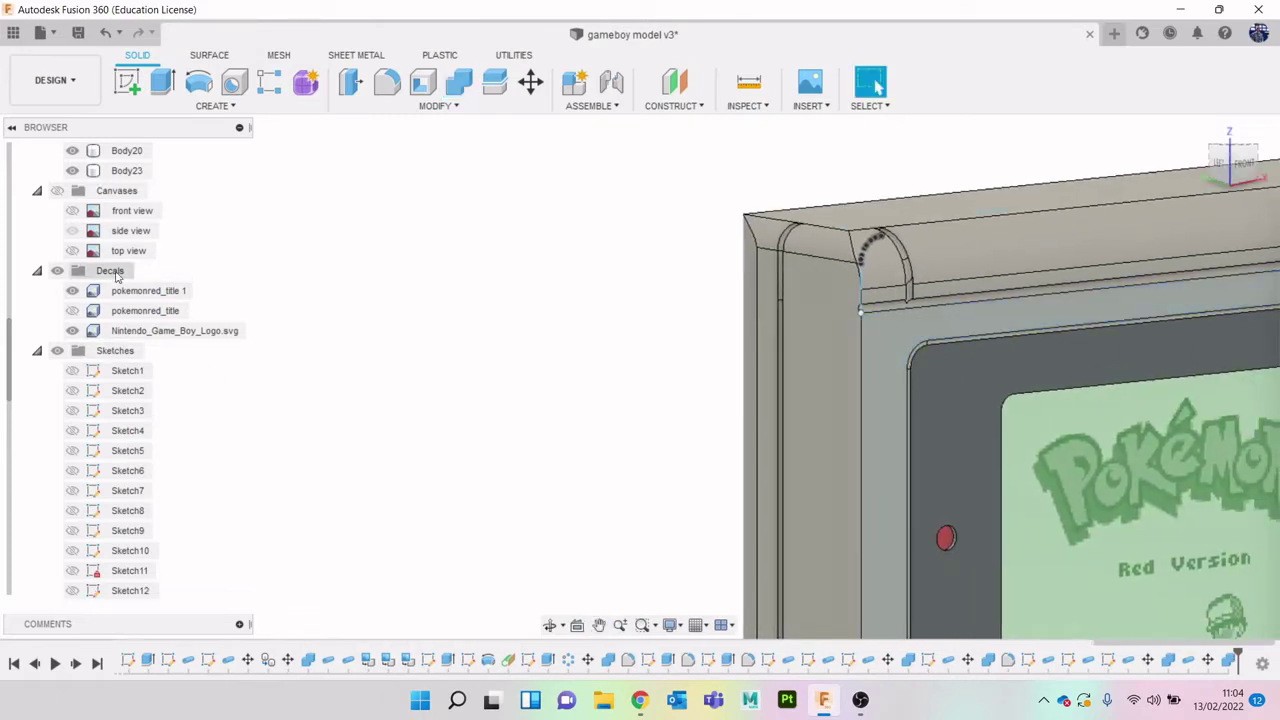
{"action": "scroll", "coordinate": [124, 543], "scroll_direction": "down", "scroll_amount": 6}
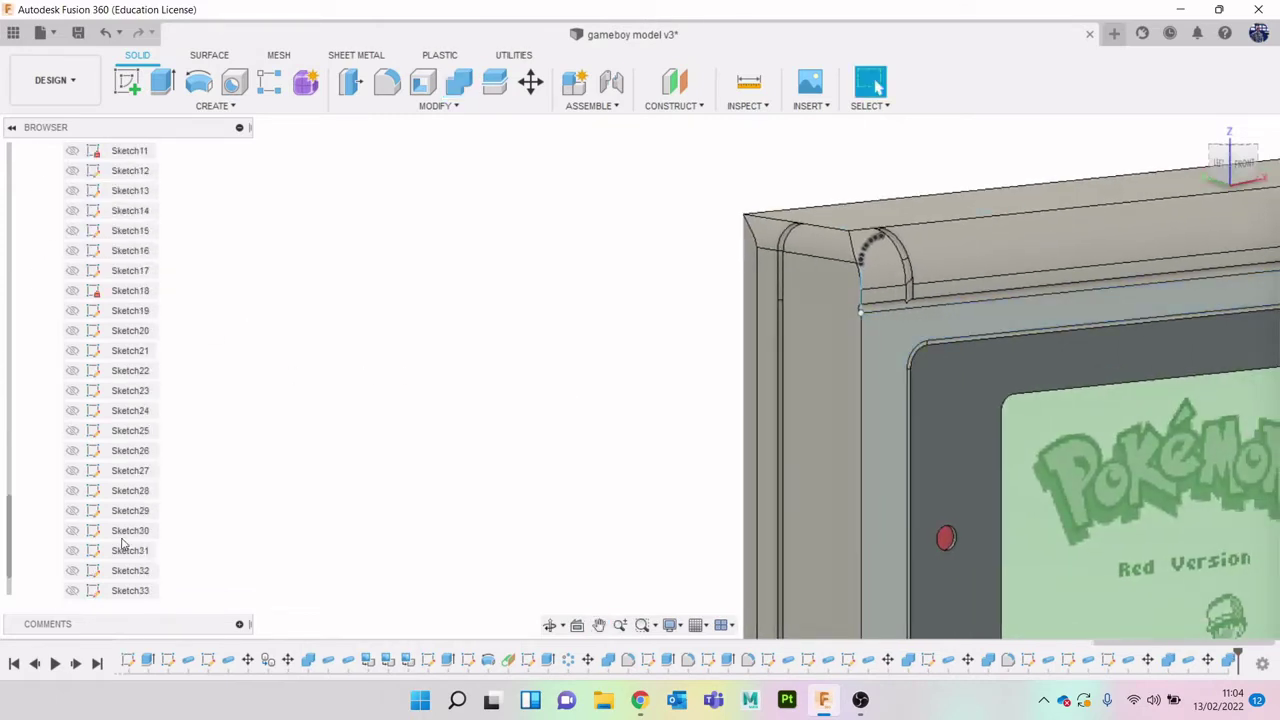
{"action": "scroll", "coordinate": [124, 543], "scroll_direction": "down", "scroll_amount": 2}
{"action": "scroll", "coordinate": [443, 503], "scroll_direction": "down", "scroll_amount": 4}
Look at the model from the top and turn on the Canvases folder and the top view canvas
{"action": "middle_click_drag", "start_coordinate": [443, 503], "coordinate": [554, 263]}
{"action": "middle_click_drag", "start_coordinate": [620, 434], "coordinate": [547, 240]}
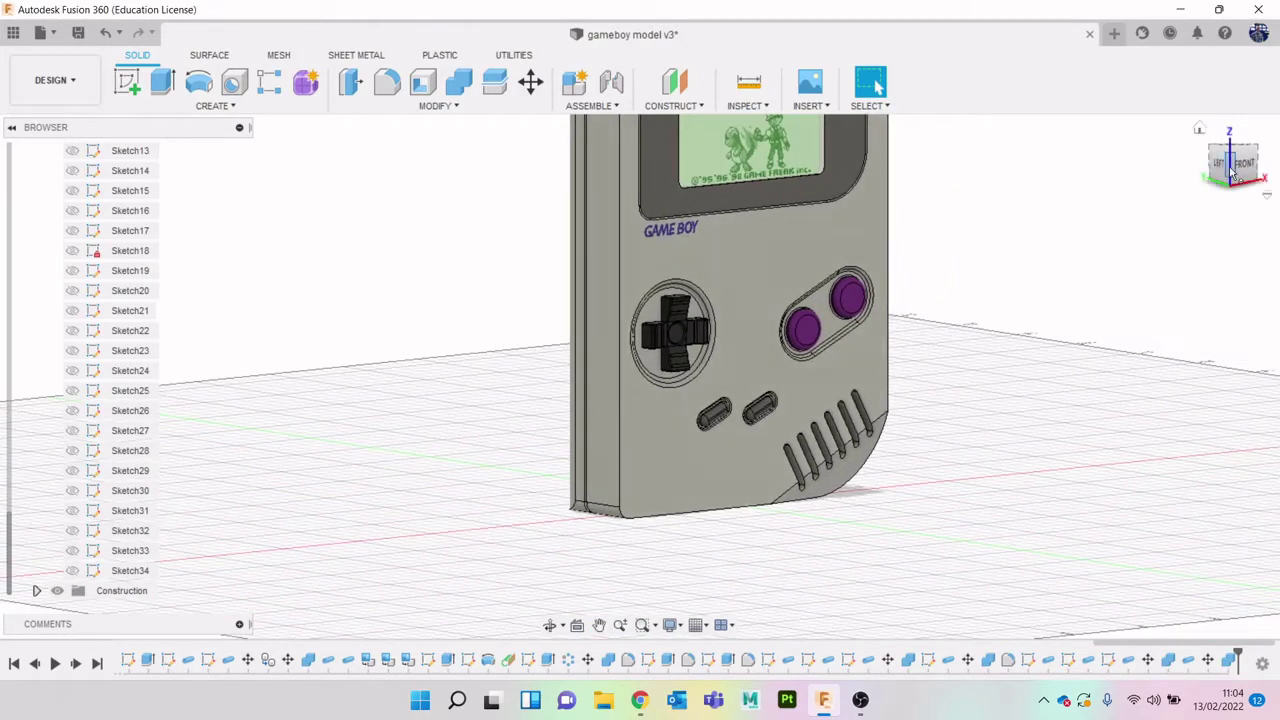
{"action": "mouse_move", "coordinate": [1231, 172]}
{"action": "left_mouse_down"}
{"action": "mouse_move", "coordinate": [1212, 138]}
{"action": "mouse_move", "coordinate": [1188, 134]}
{"action": "mouse_move", "coordinate": [1168, 200]}
{"action": "left_mouse_up"}
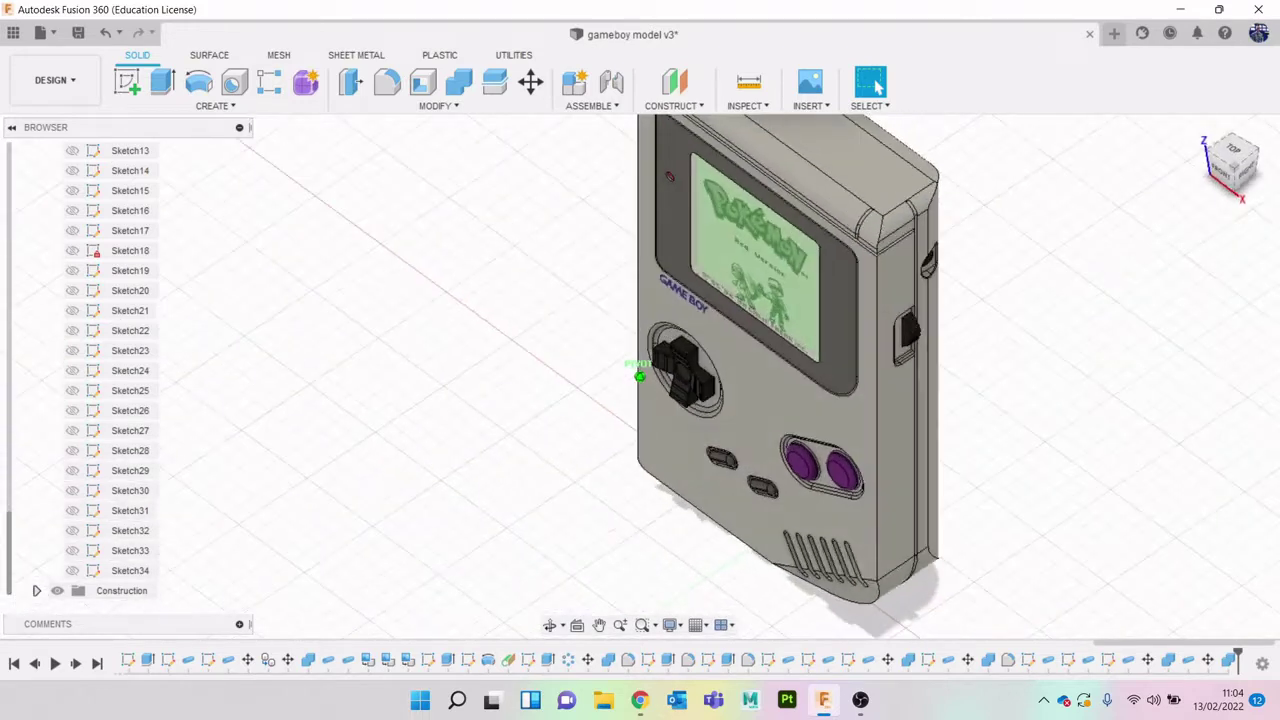
{"action": "left_click", "coordinate": [1234, 160]}
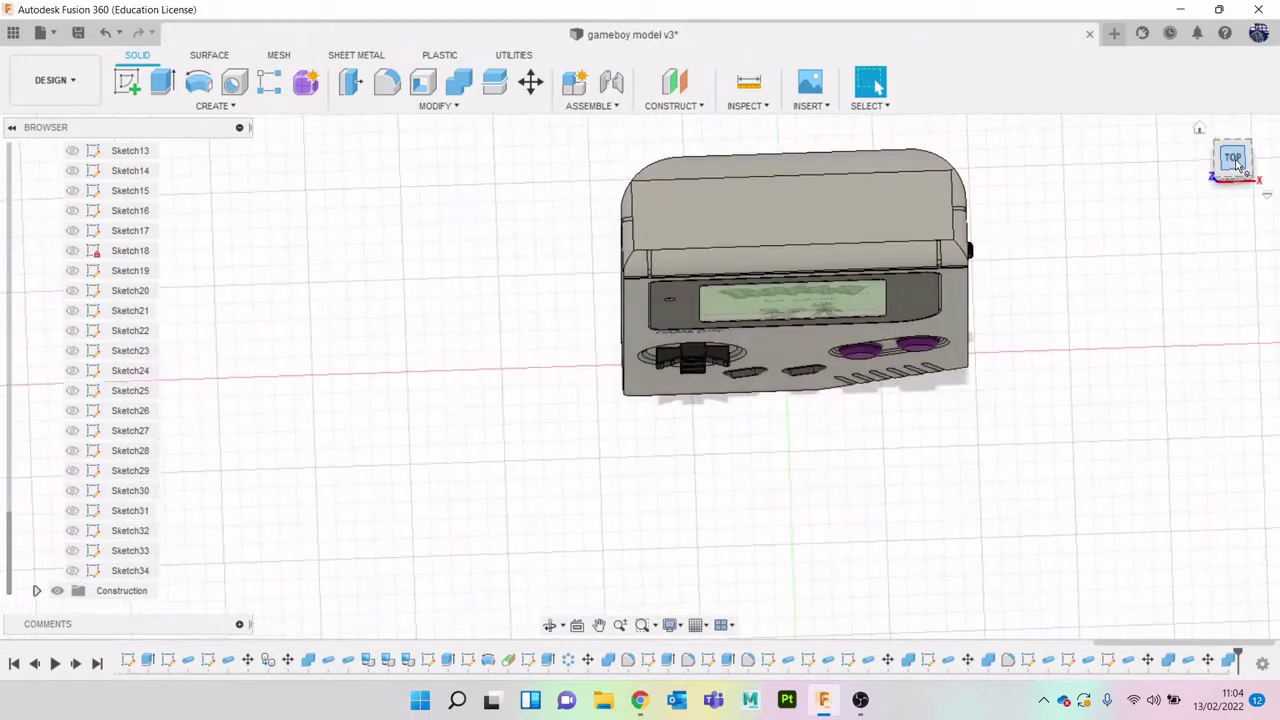
{"action": "scroll", "coordinate": [90, 372], "scroll_direction": "up", "scroll_amount": 8}
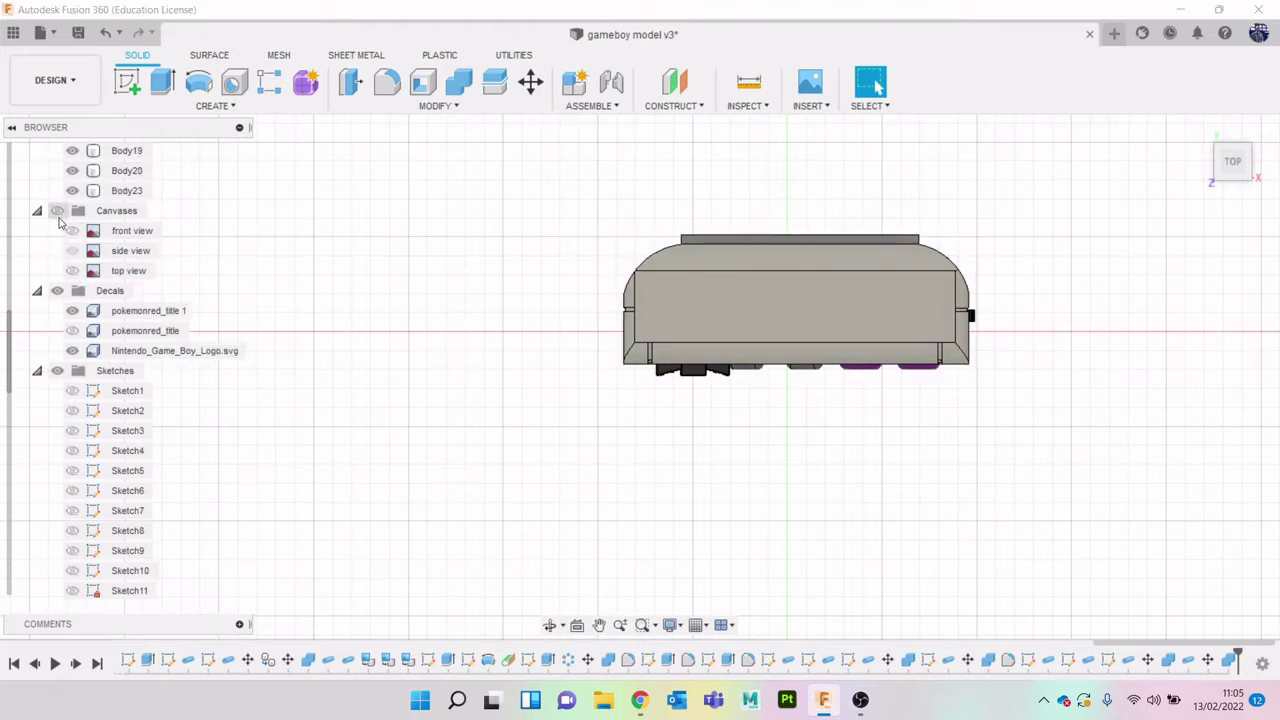
{"action": "left_click", "coordinate": [72, 271]}
{"action": "middle_click_drag", "start_coordinate": [565, 391], "coordinate": [486, 374]}
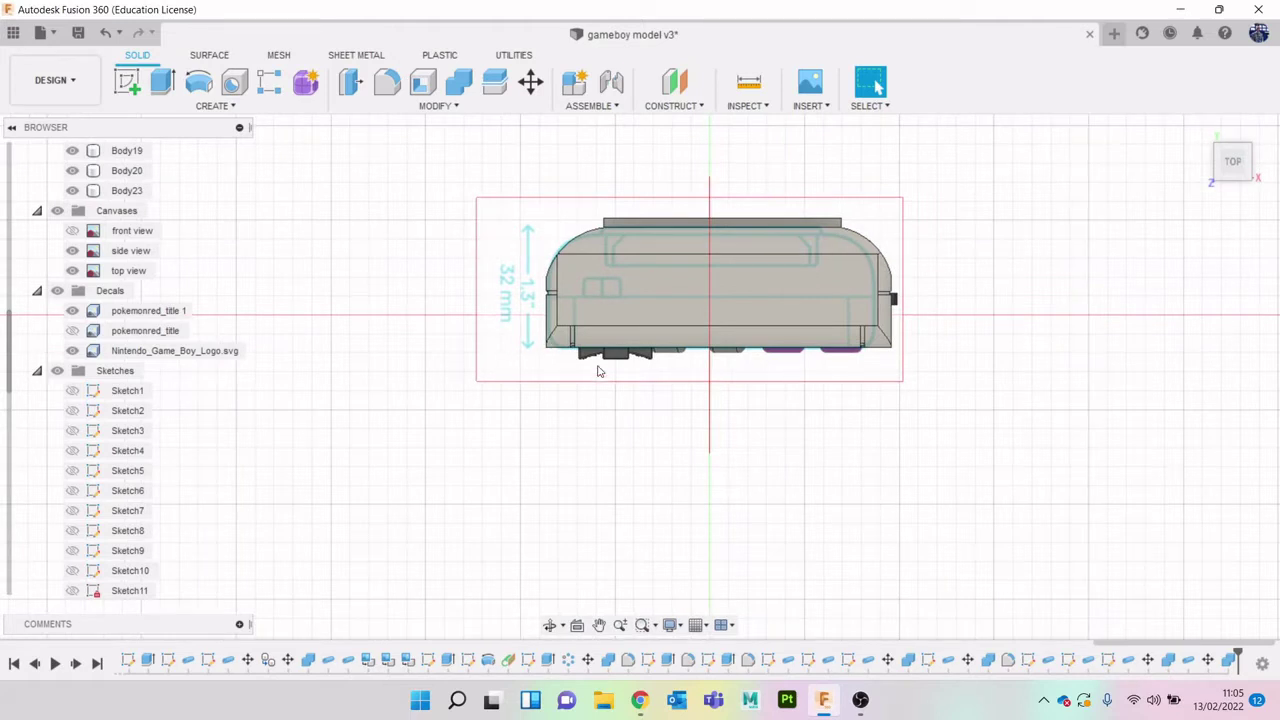
Sketch a horizontal line about 85 mm long across the shell's top face, joining the two side grooves, and finish the sketch
{"action": "scroll", "coordinate": [598, 371], "scroll_direction": "up", "scroll_amount": 5}
{"action": "scroll", "coordinate": [594, 306], "scroll_direction": "up", "scroll_amount": 2}
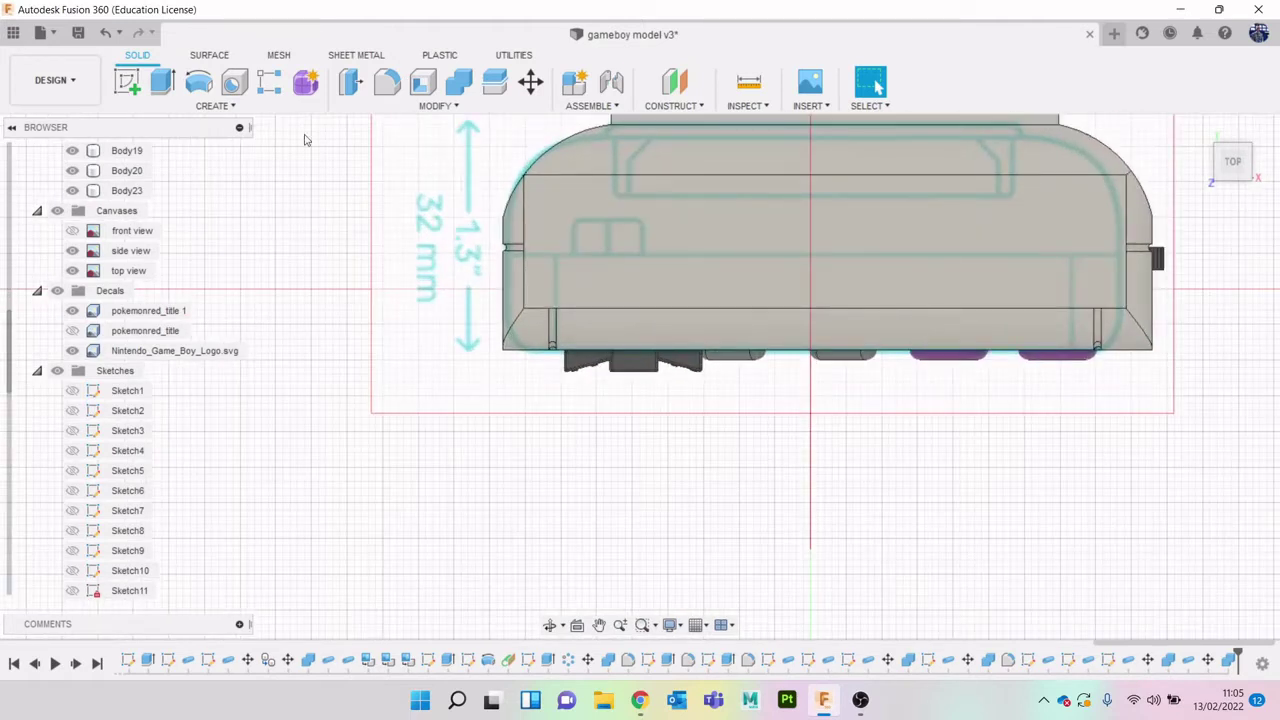
{"action": "left_click", "coordinate": [127, 82]}
{"action": "left_click", "coordinate": [628, 255]}
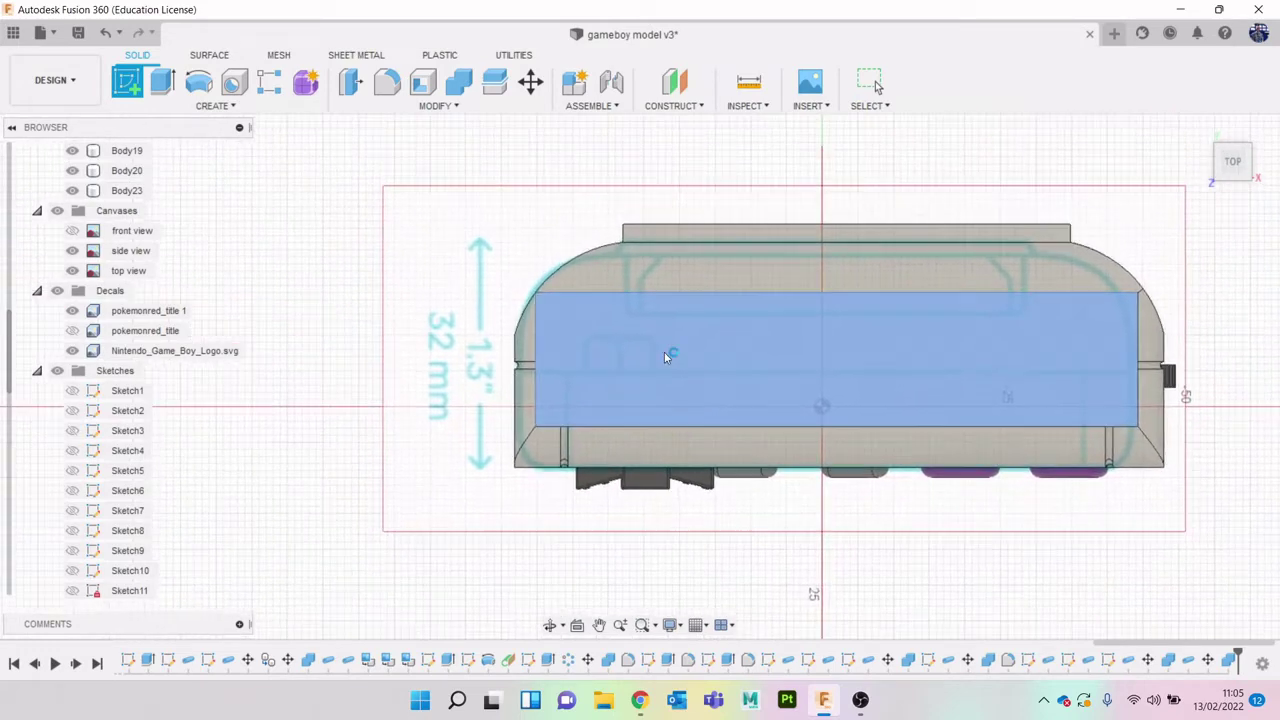
{"action": "key", "text": "l"}
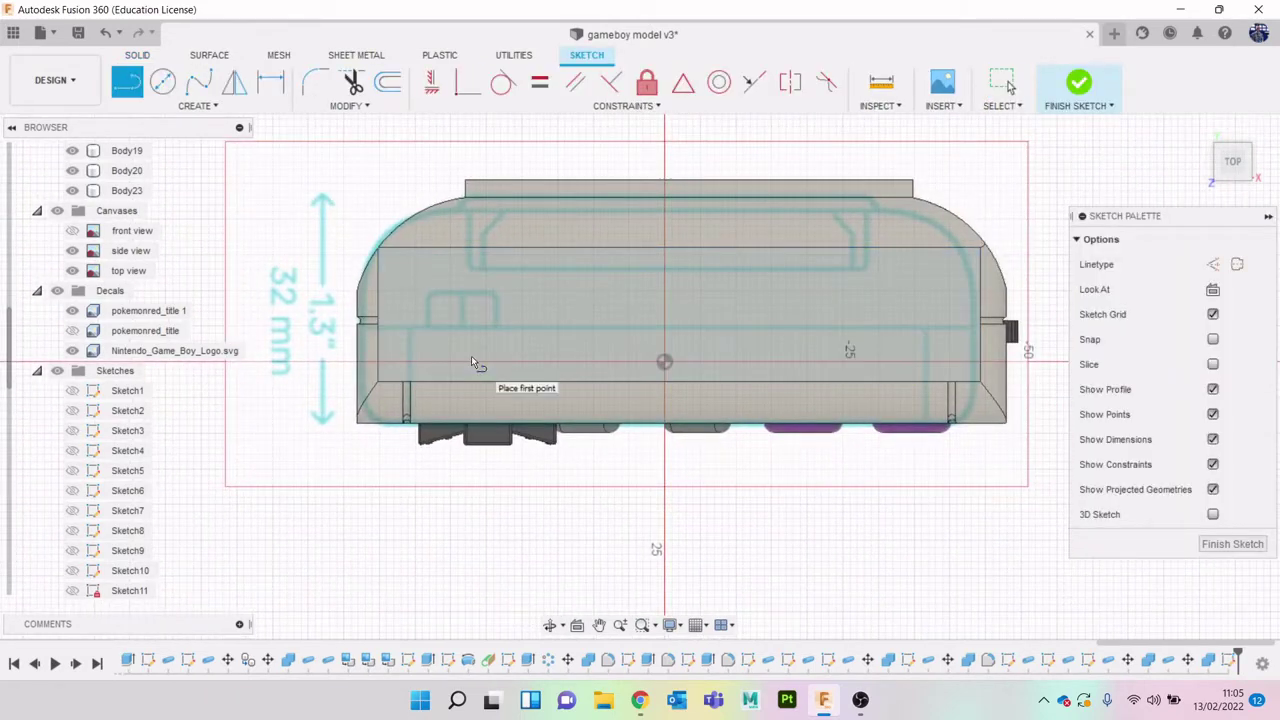
{"action": "scroll", "coordinate": [455, 350], "scroll_direction": "up", "scroll_amount": 10}
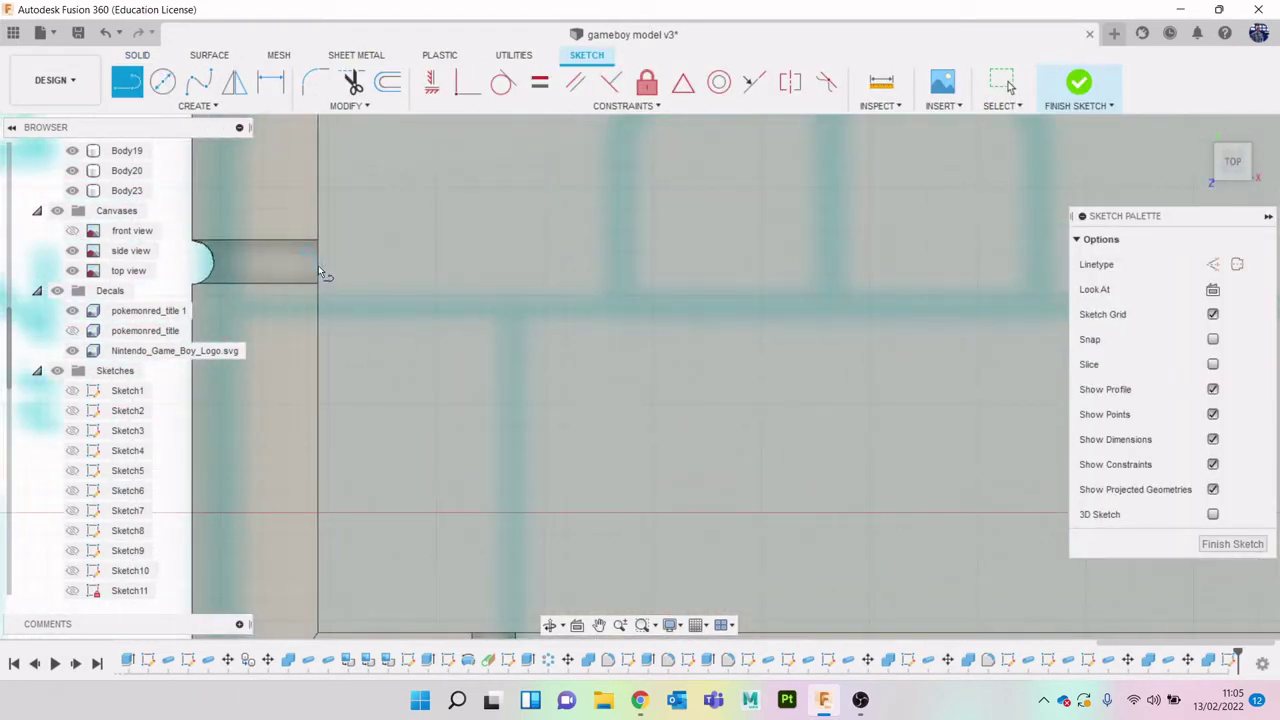
{"action": "left_click", "coordinate": [320, 270]}
{"action": "scroll", "coordinate": [433, 292], "scroll_direction": "down", "scroll_amount": 10}
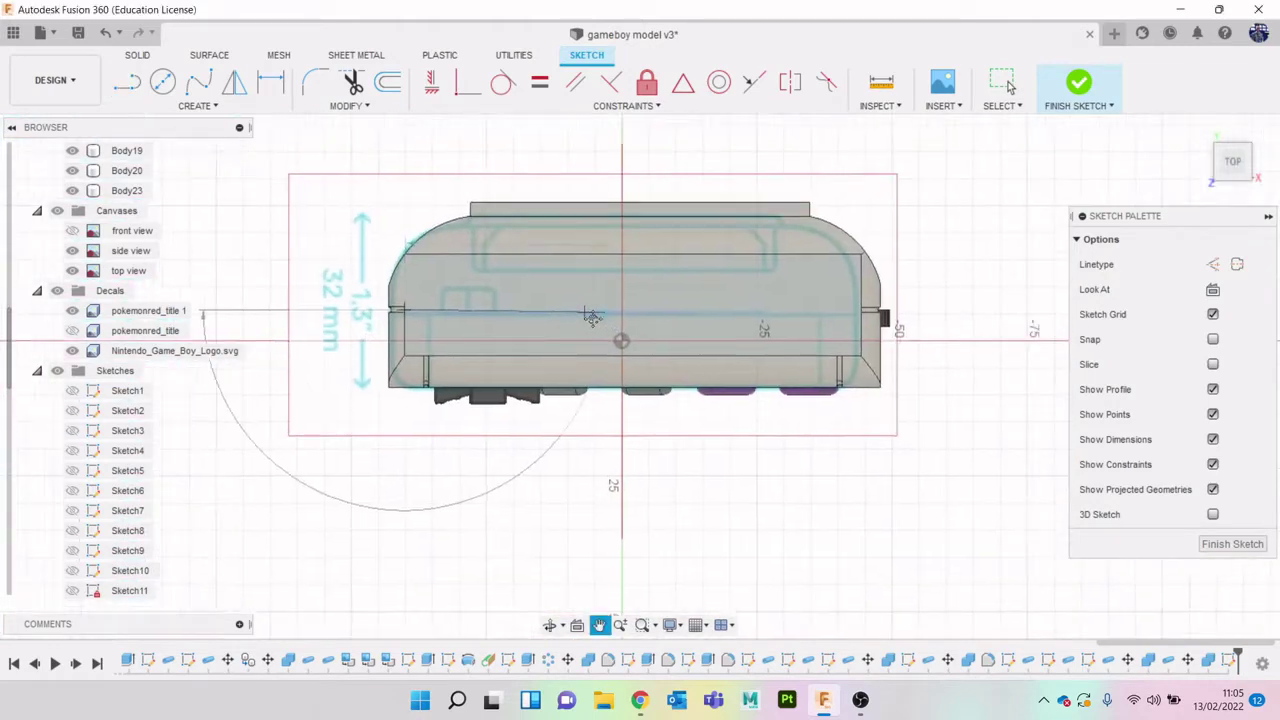
{"action": "scroll", "coordinate": [592, 316], "scroll_direction": "up", "scroll_amount": 8}
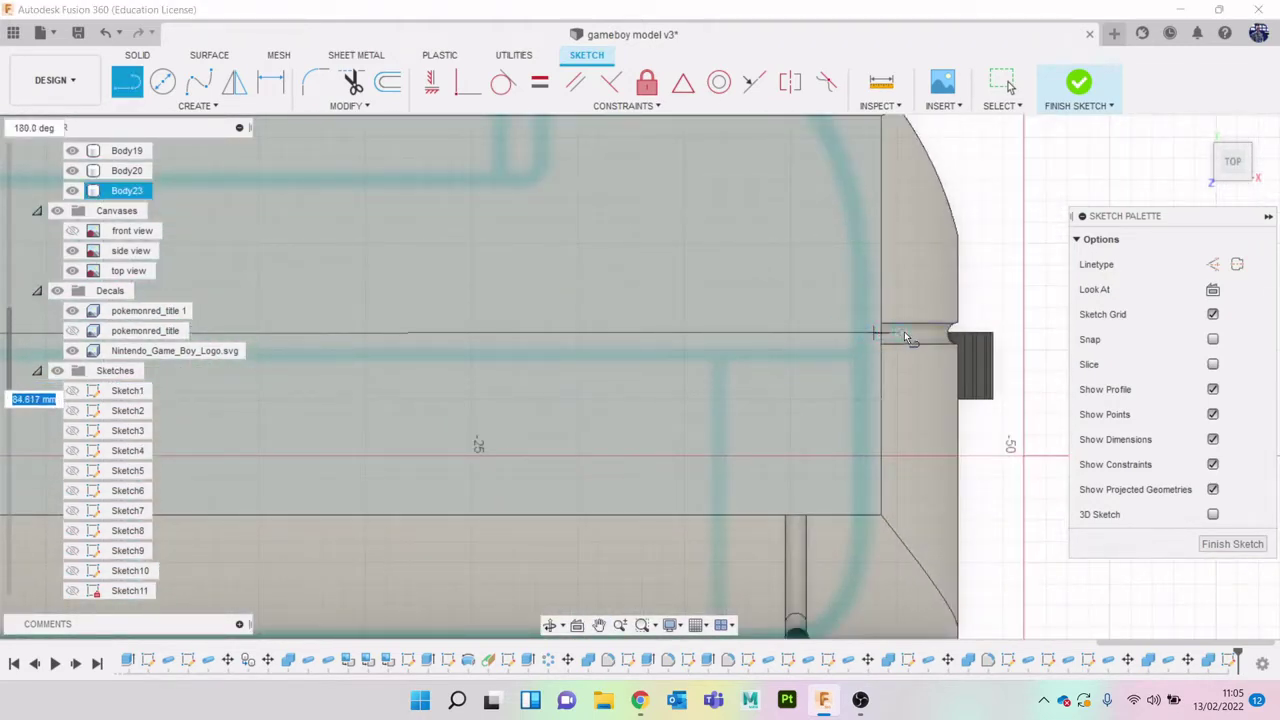
{"action": "left_click", "coordinate": [886, 336]}
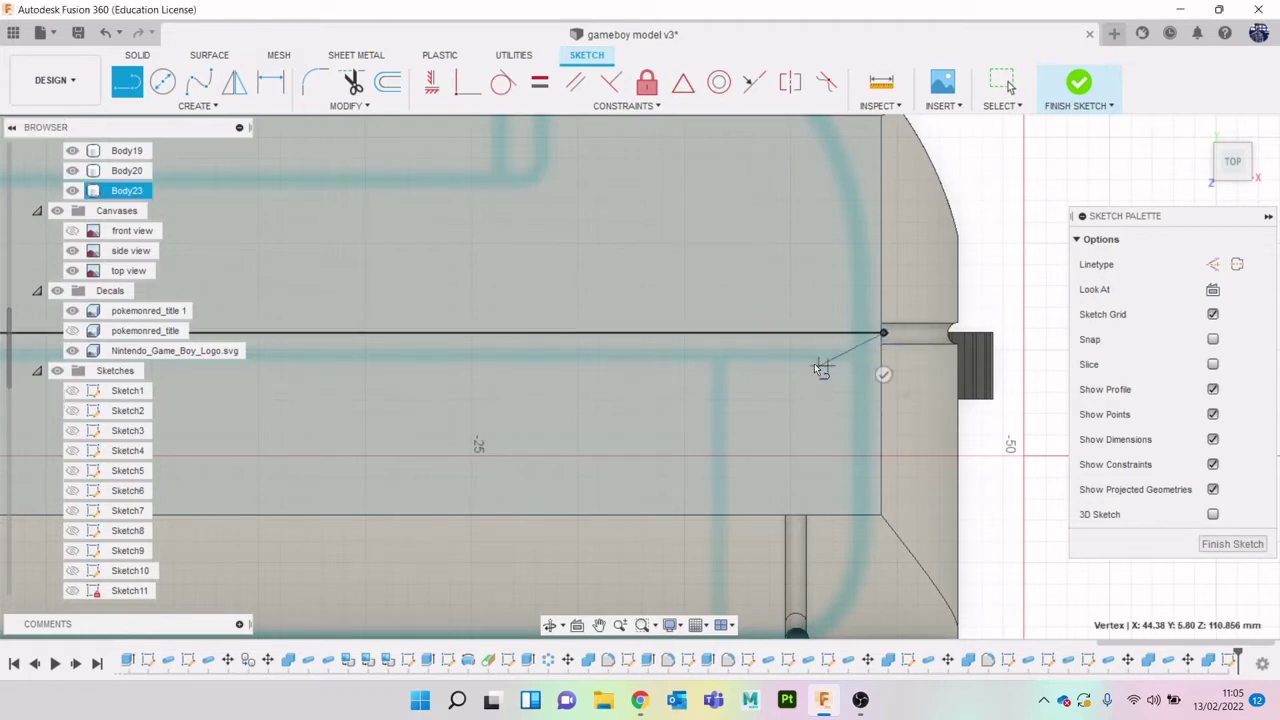
{"action": "scroll", "coordinate": [745, 384], "scroll_direction": "down", "scroll_amount": 8}
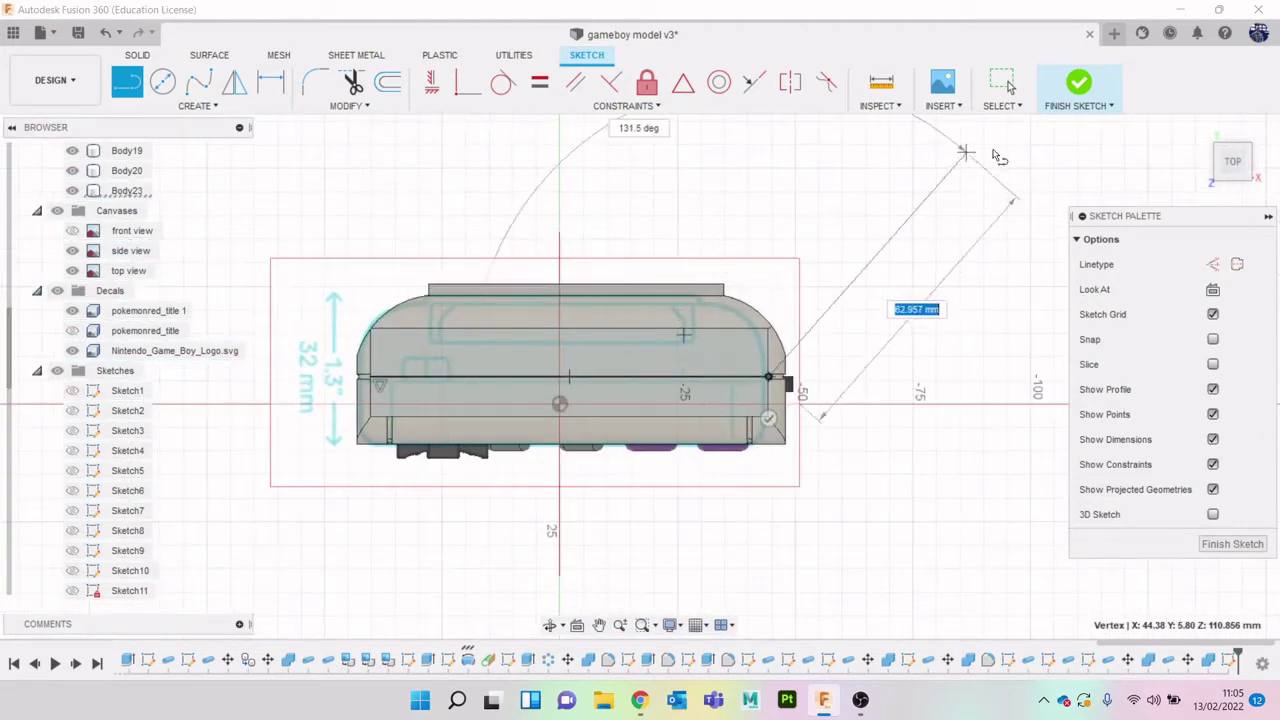
{"action": "left_click", "coordinate": [1078, 84]}
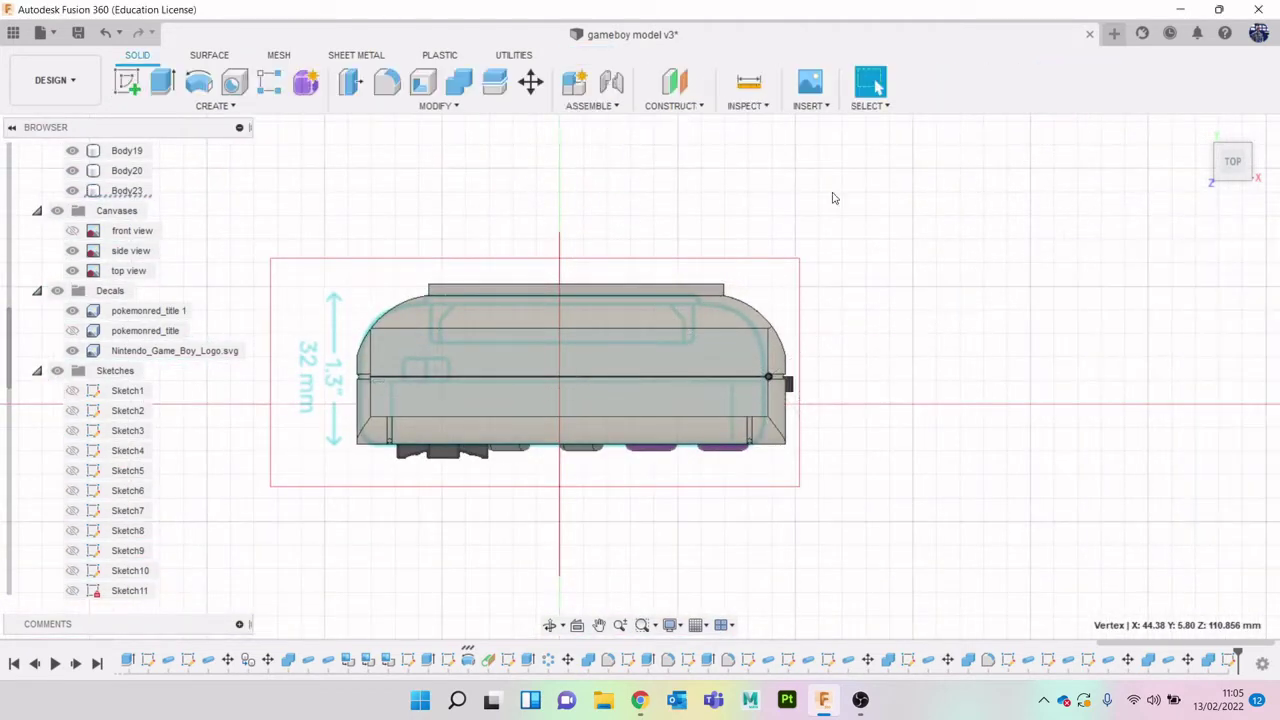
{"action": "left_click", "coordinate": [212, 105]}
{"action": "left_click", "coordinate": [134, 454]}
{"action": "scroll", "coordinate": [438, 403], "scroll_direction": "up", "scroll_amount": 3}
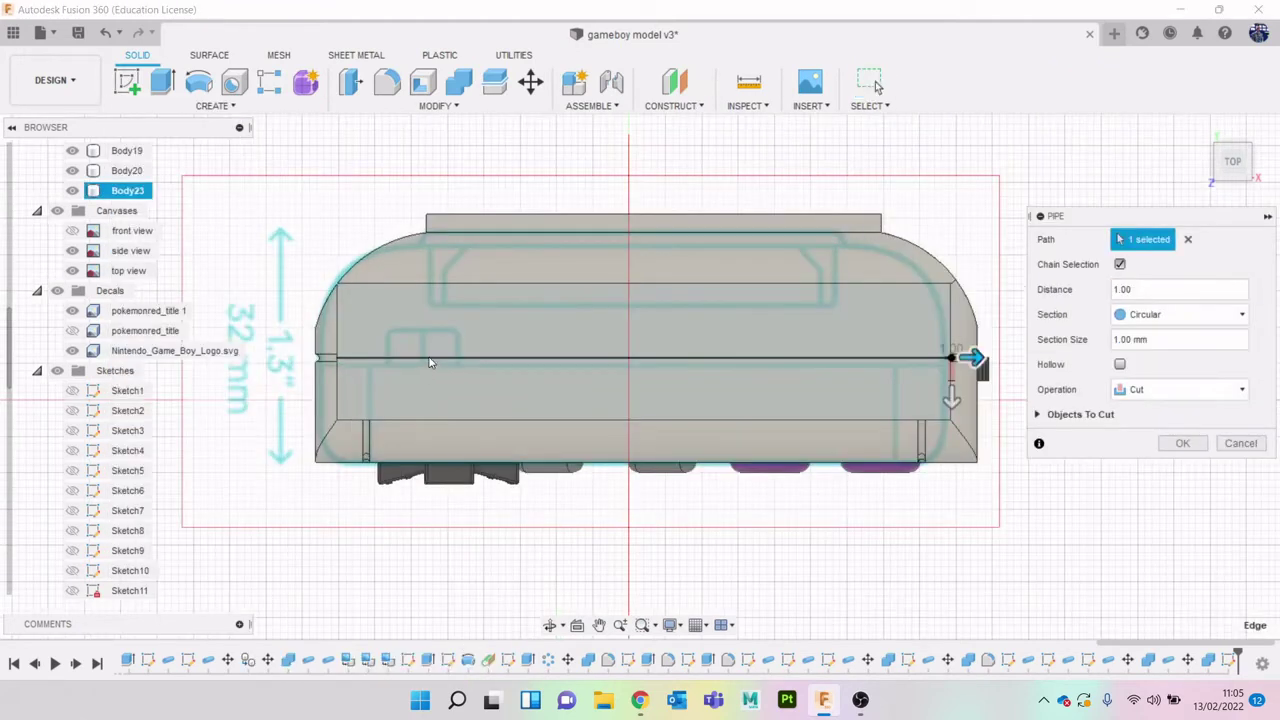
{"action": "left_click", "coordinate": [1240, 443]}
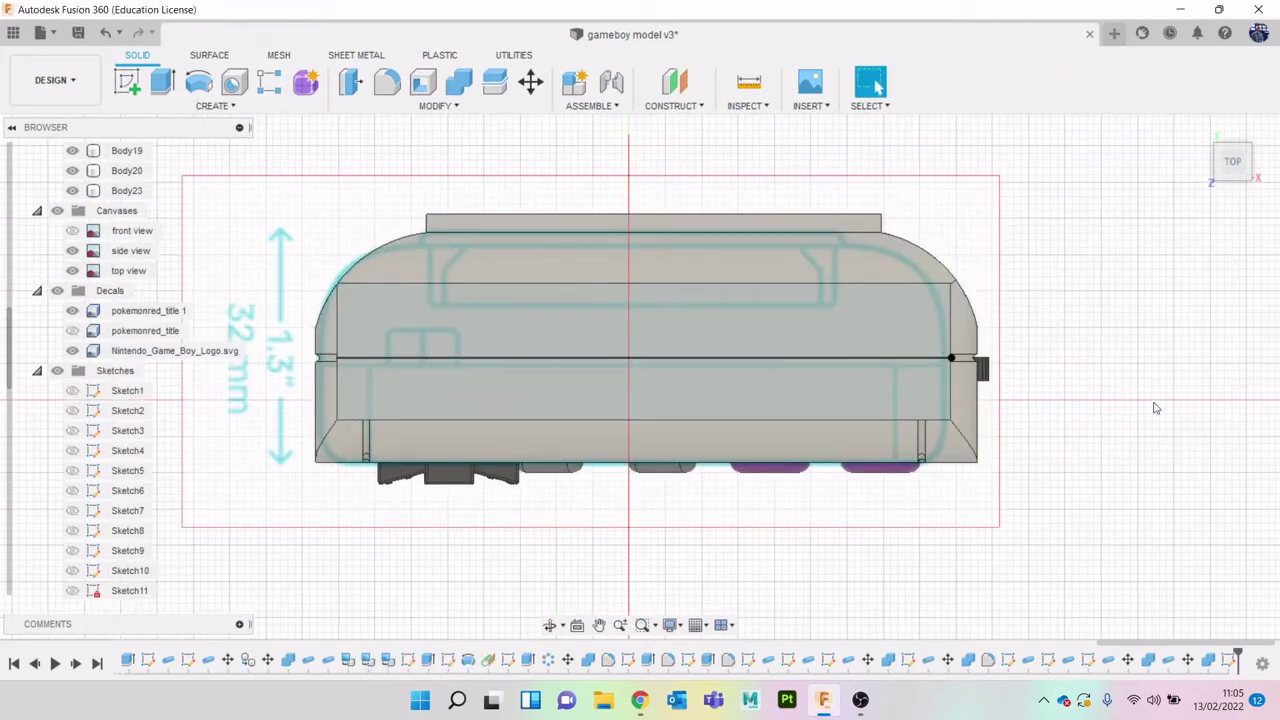
Cut a circular pipe with a 1 mm section along the horizontal sketch line to groove the top face
{"action": "left_click", "coordinate": [214, 105]}
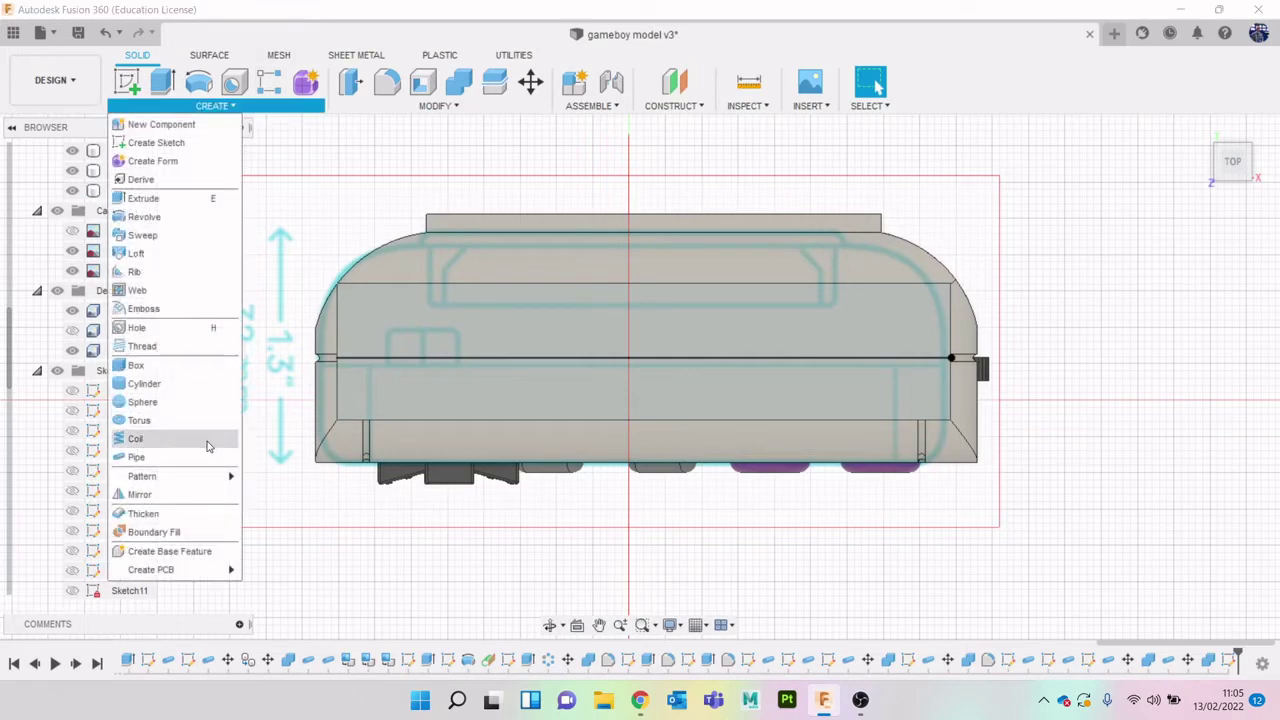
{"action": "left_click", "coordinate": [210, 452]}
{"action": "left_click", "coordinate": [413, 360]}
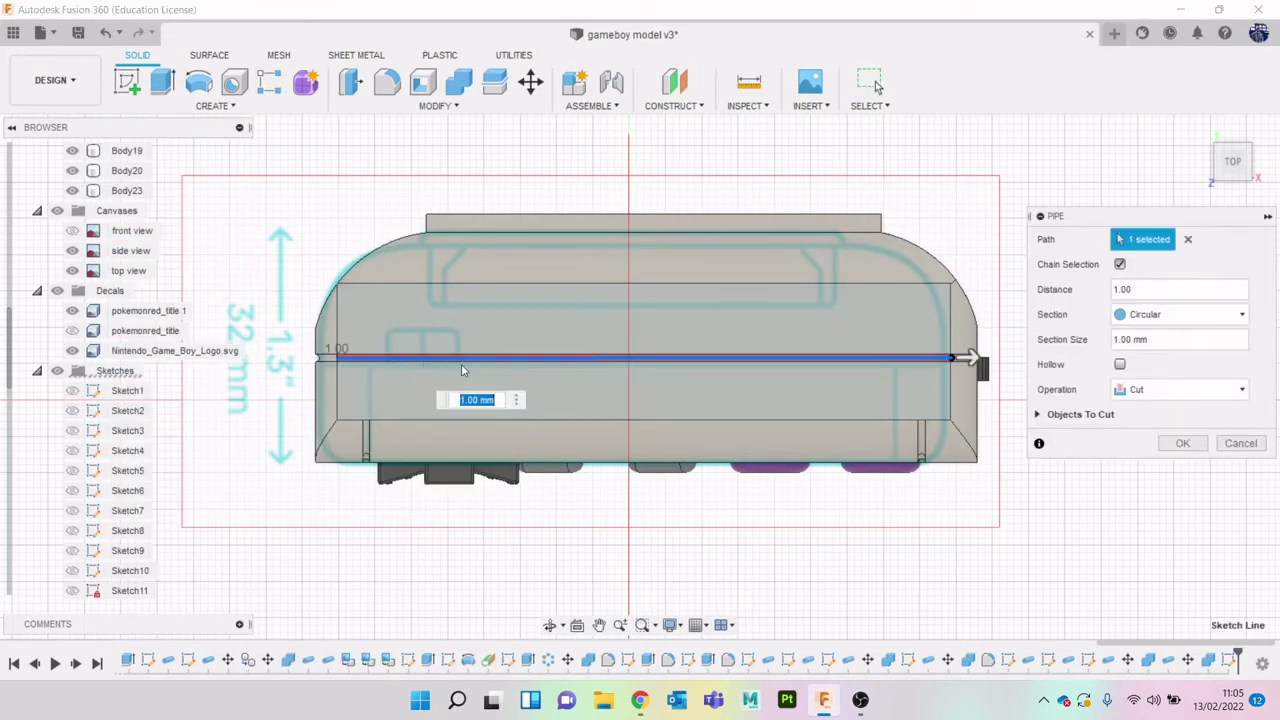
{"action": "type", "text": "4"}
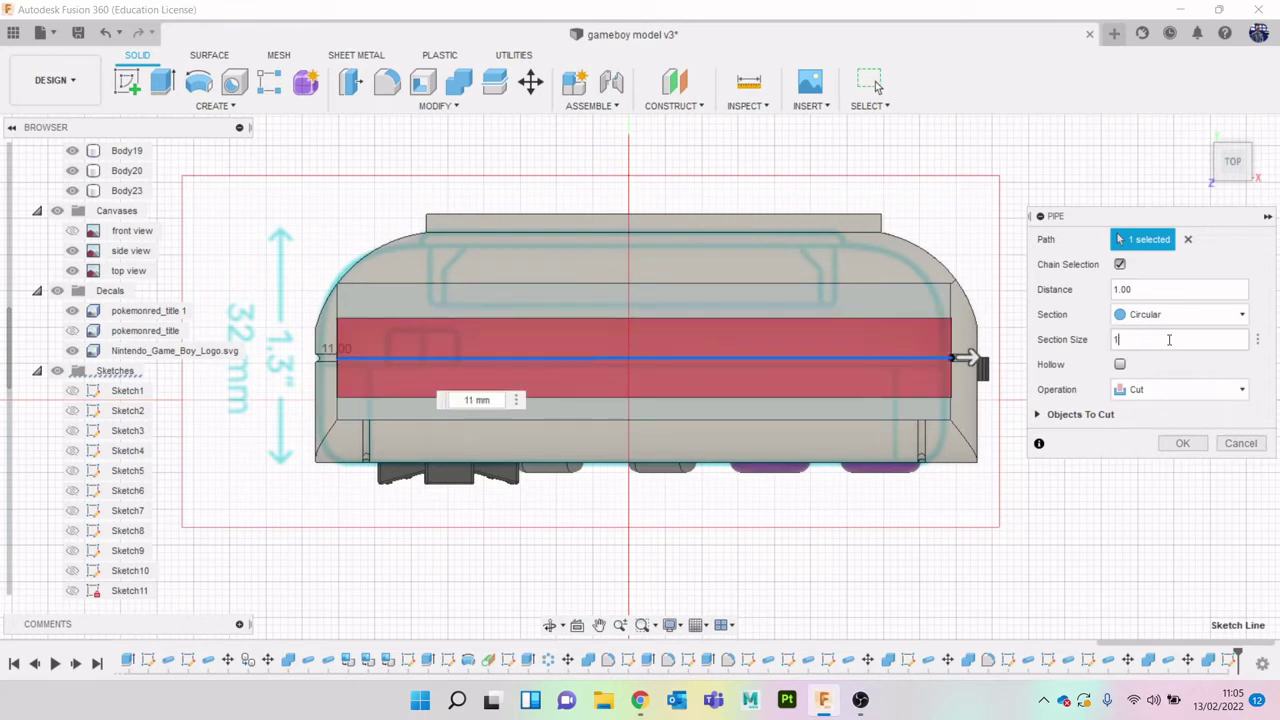
{"action": "key", "text": "Return"}
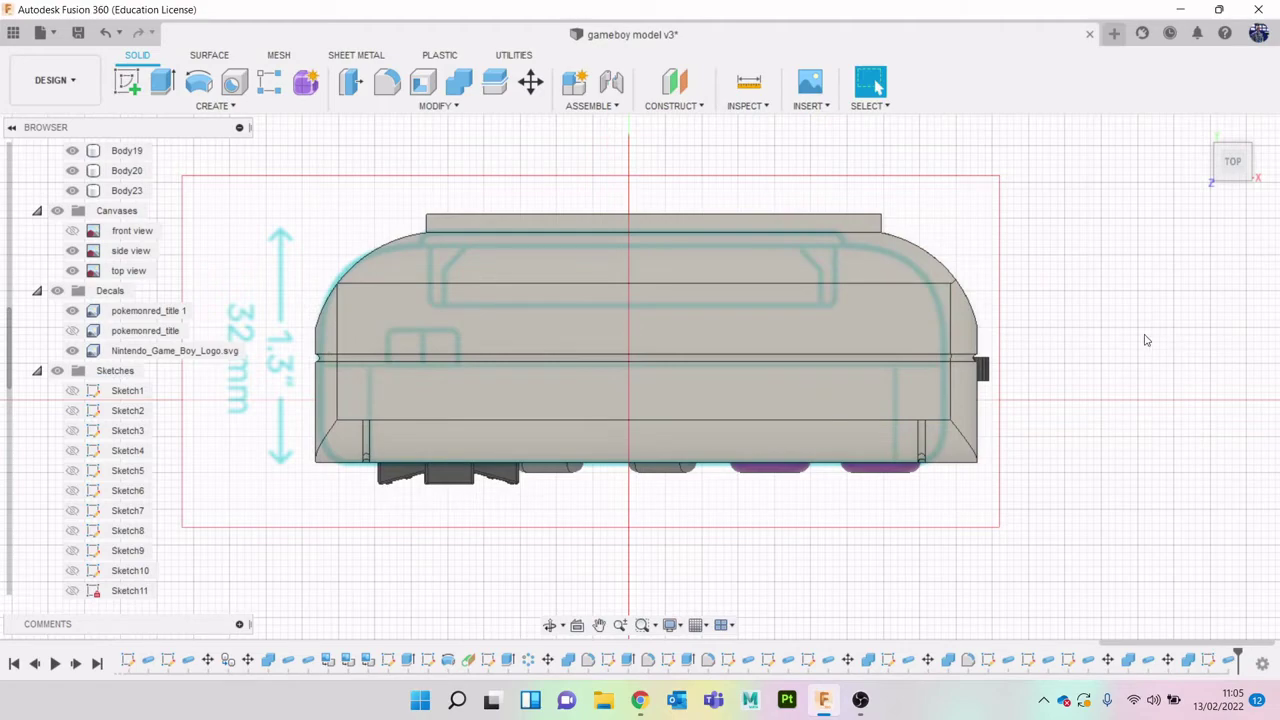
Start a sketch on the top face's front strip and draw a vertical line from the left front groove to the horizontal groove's far edge
{"action": "mouse_move", "coordinate": [1235, 168]}
{"action": "left_mouse_down"}
{"action": "mouse_move", "coordinate": [1214, 134]}
{"action": "mouse_move", "coordinate": [1202, 137]}
{"action": "mouse_move", "coordinate": [1215, 138]}
{"action": "left_mouse_up"}
{"action": "left_click", "coordinate": [1232, 165]}
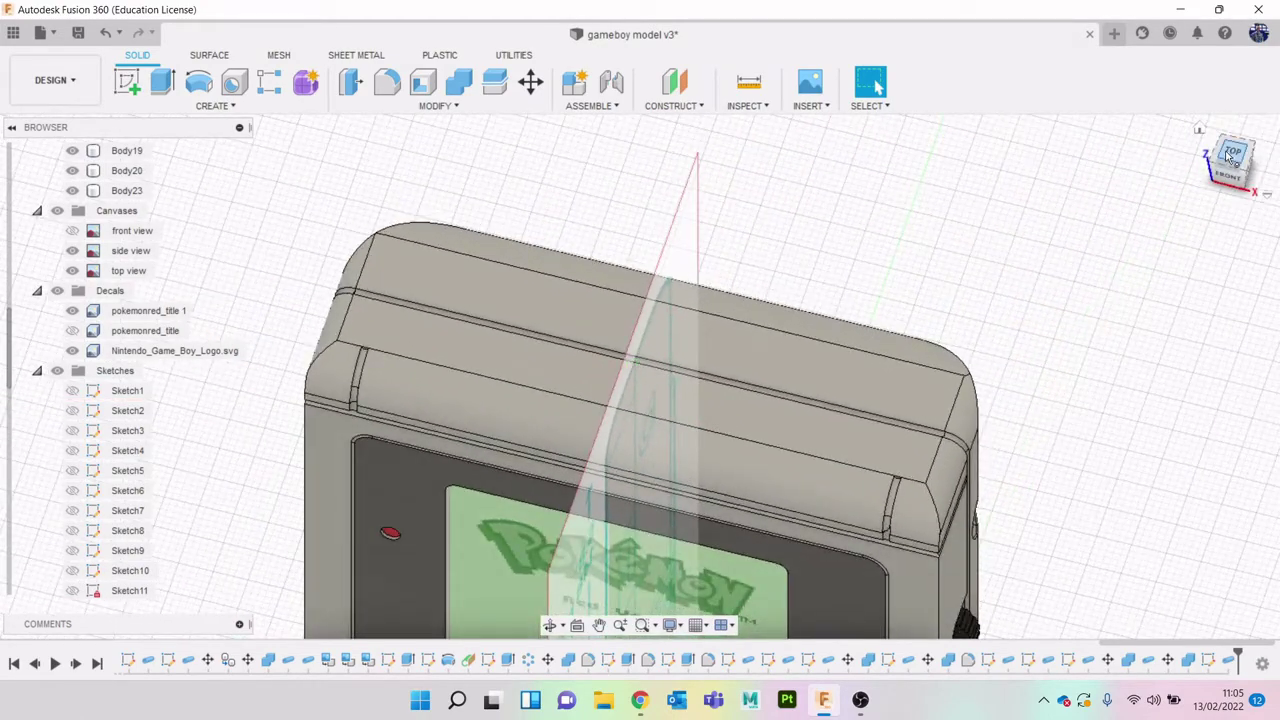
{"action": "scroll", "coordinate": [343, 309], "scroll_direction": "up", "scroll_amount": 5}
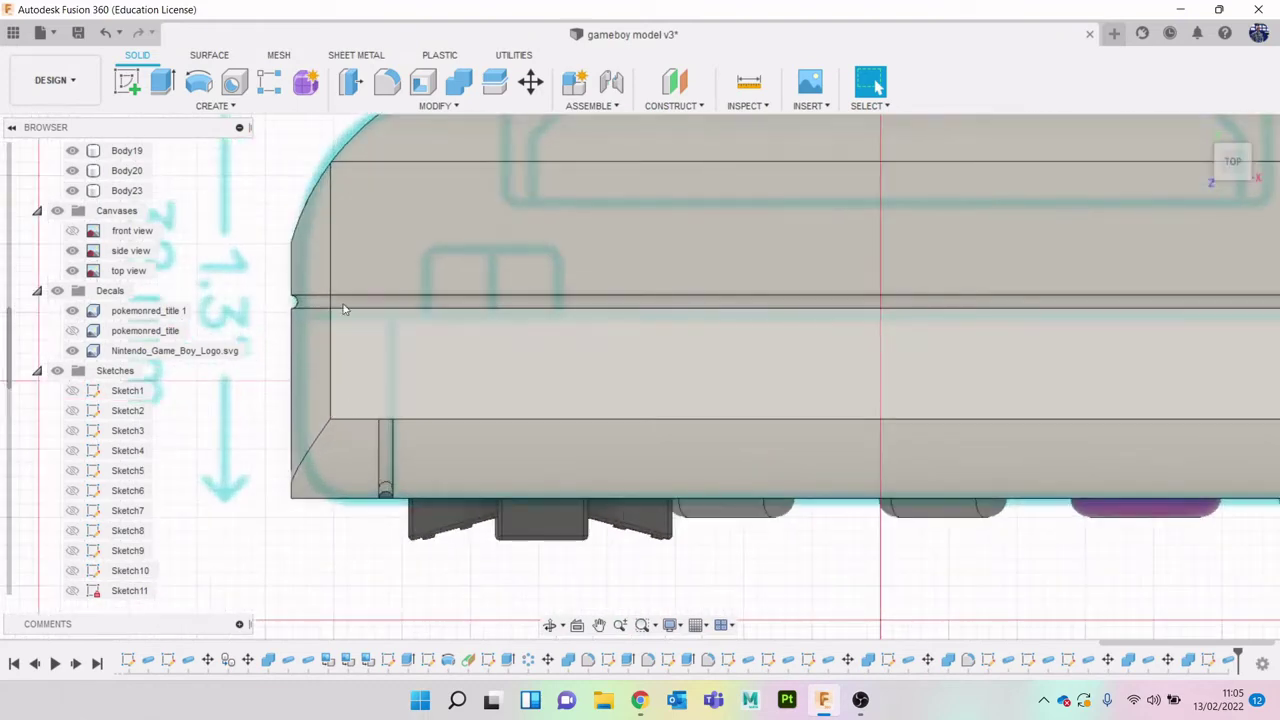
{"action": "left_click", "coordinate": [127, 86]}
{"action": "left_click", "coordinate": [347, 366]}
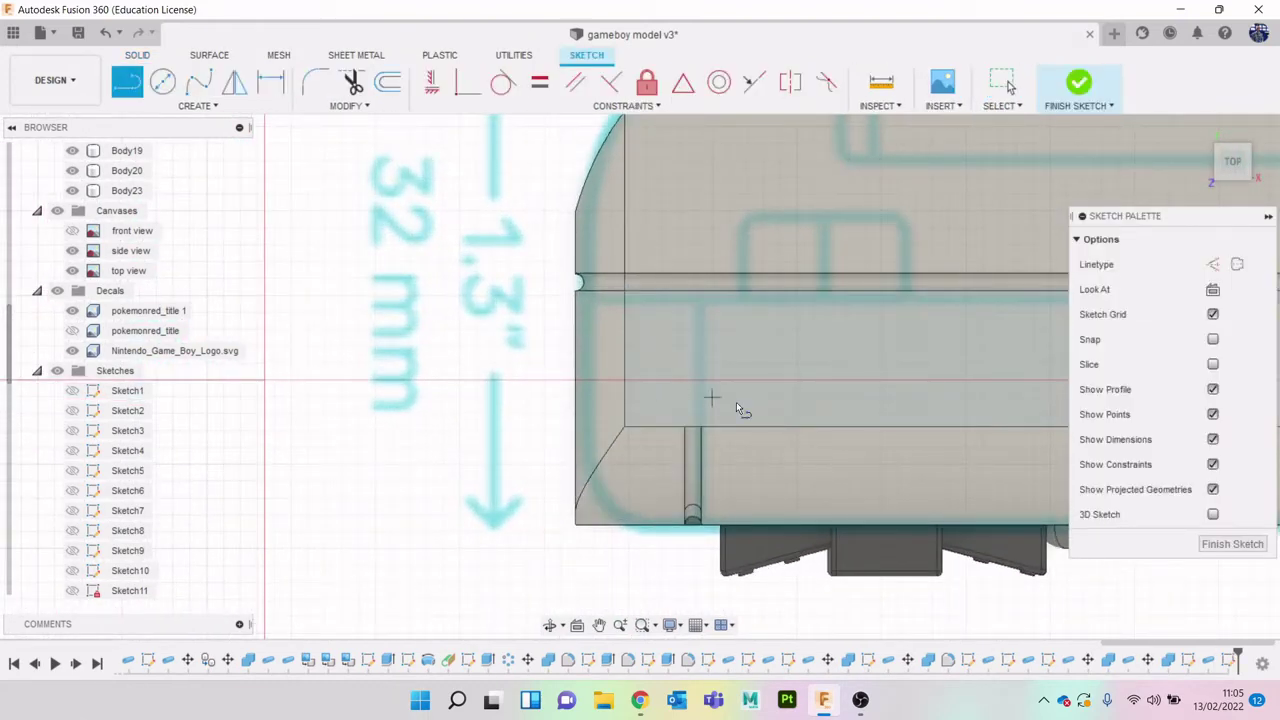
{"action": "scroll", "coordinate": [740, 408], "scroll_direction": "up", "scroll_amount": 1}
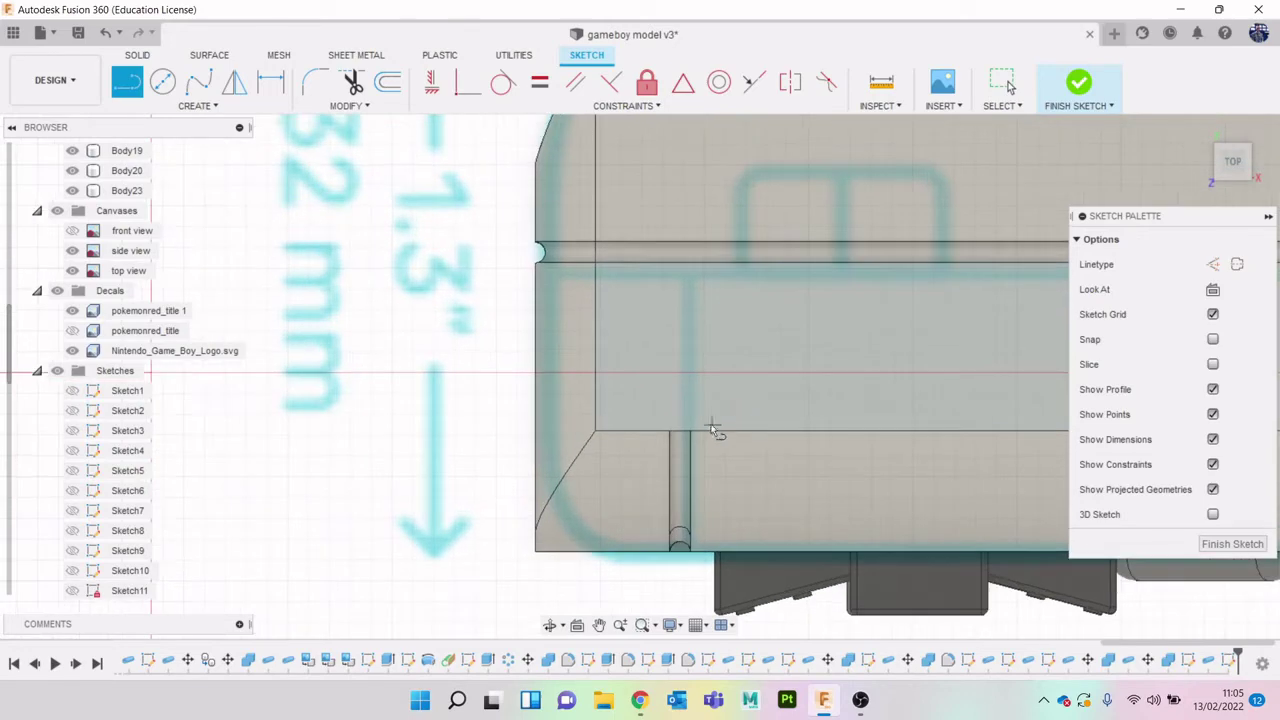
{"action": "left_click", "coordinate": [681, 243]}
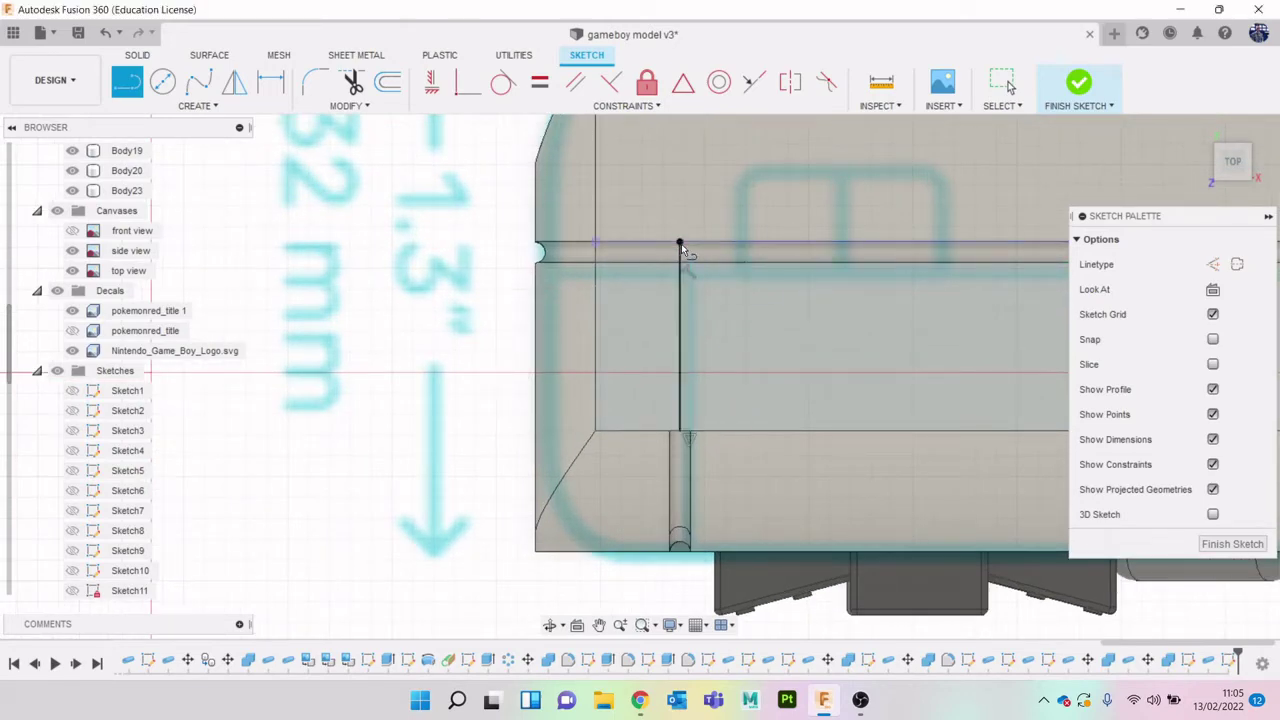
Draw a matching vertical line about 9 mm long from the right front groove to the horizontal groove's far edge, and finish the sketch
{"action": "scroll", "coordinate": [795, 327], "scroll_direction": "down", "scroll_amount": 3}
{"action": "scroll", "coordinate": [801, 328], "scroll_direction": "down", "scroll_amount": 2}
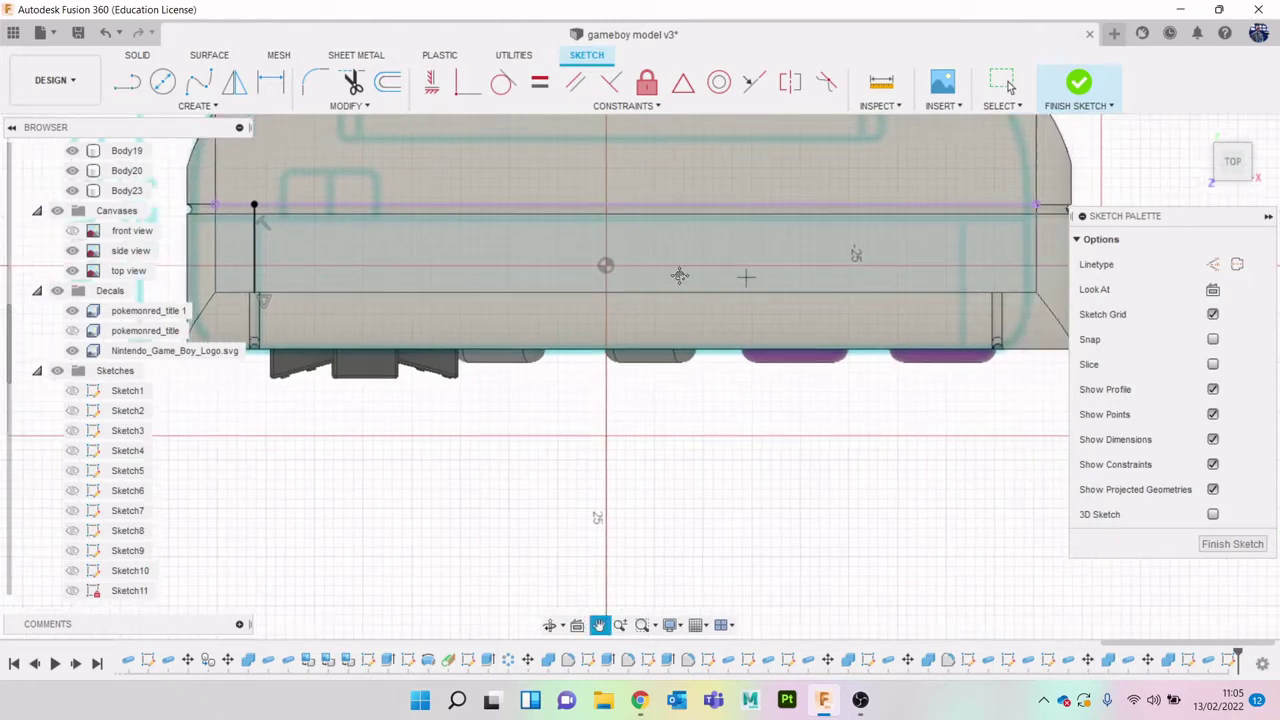
{"action": "scroll", "coordinate": [787, 270], "scroll_direction": "up", "scroll_amount": 3}
{"action": "left_click", "coordinate": [791, 310]}
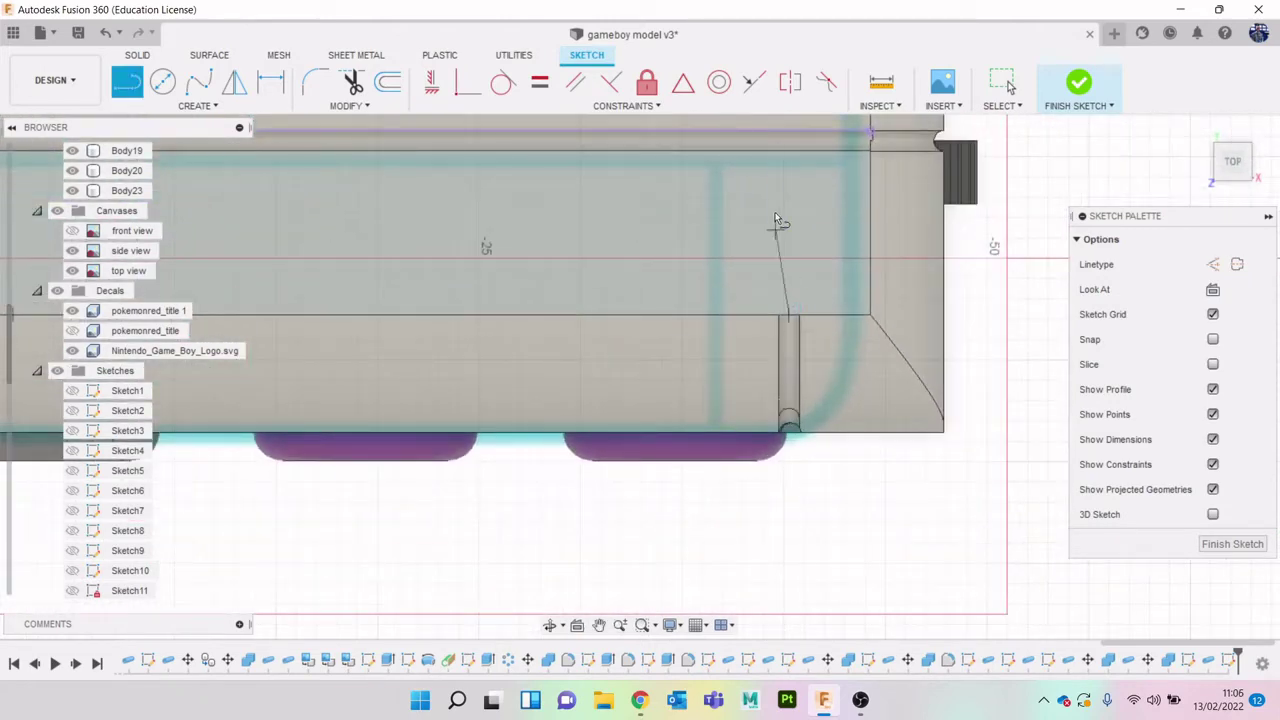
{"action": "middle_click_drag", "start_coordinate": [777, 223], "coordinate": [790, 309]}
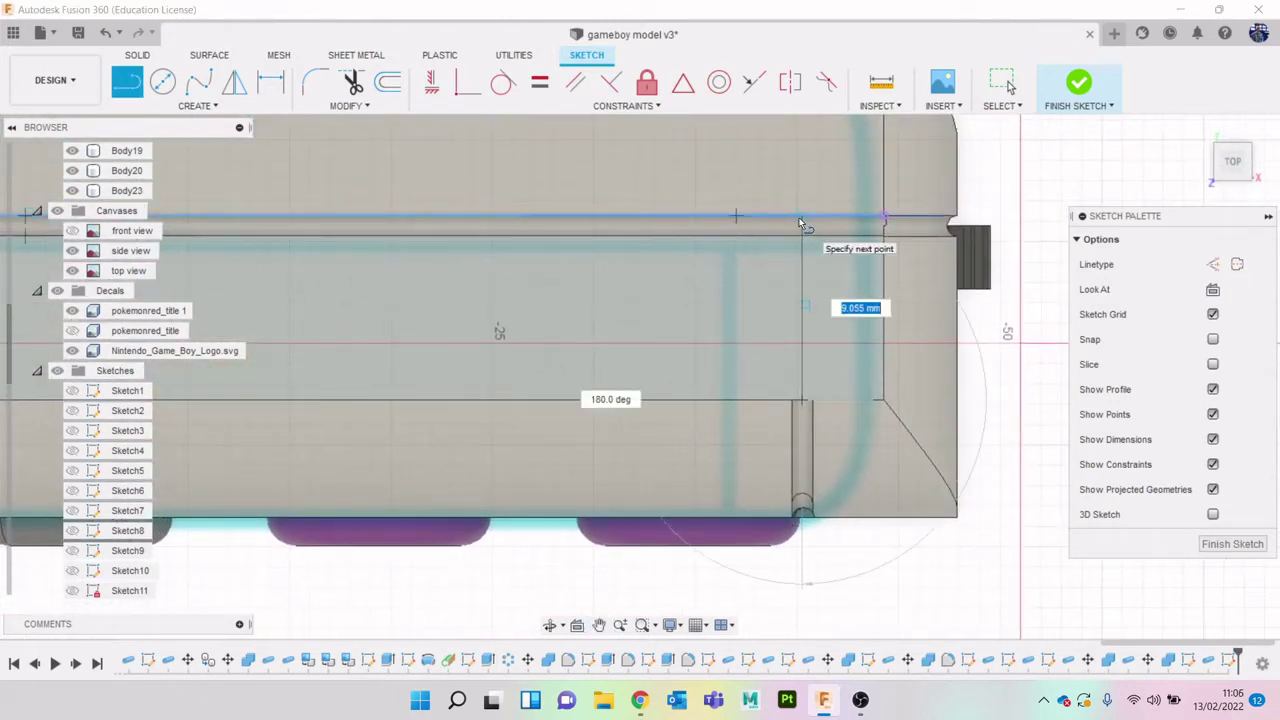
{"action": "left_click", "coordinate": [800, 218]}
{"action": "scroll", "coordinate": [830, 245], "scroll_direction": "down", "scroll_amount": 2}
{"action": "left_click", "coordinate": [1080, 82]}
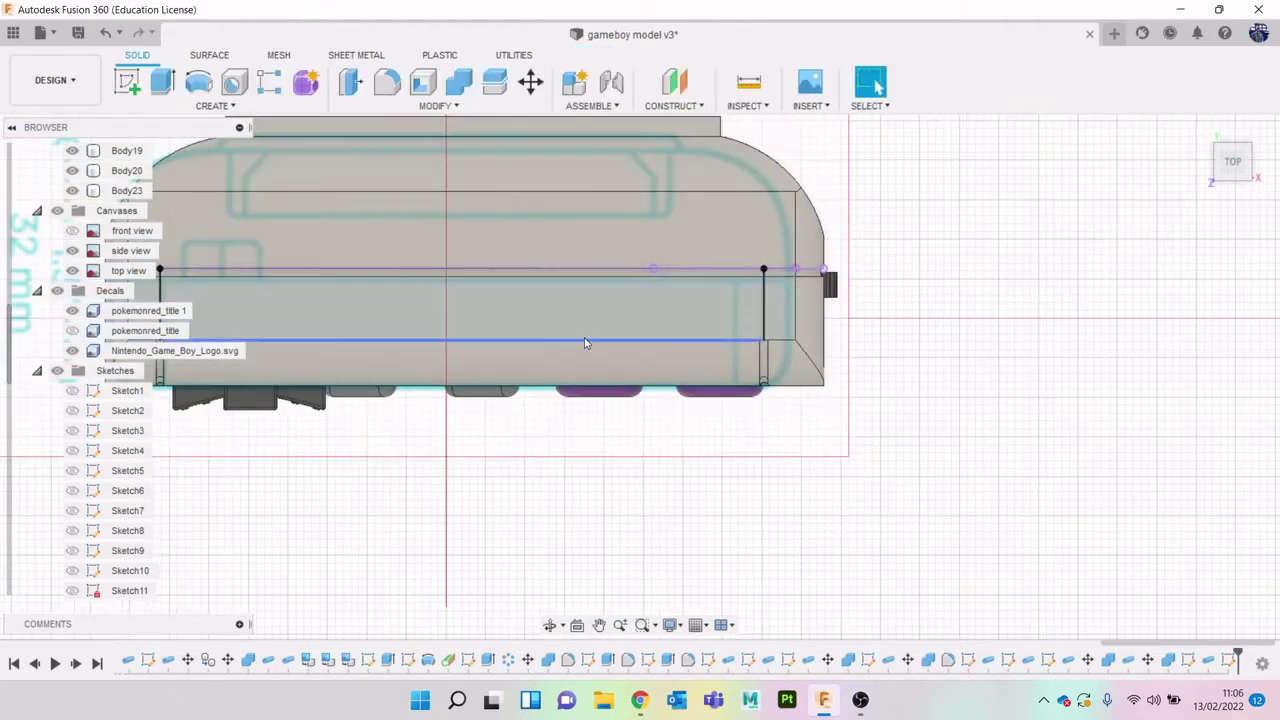
Cut a 1 mm circular pipe along the left vertical sketch line to join the front groove with the horizontal groove
{"action": "left_click", "coordinate": [212, 105]}
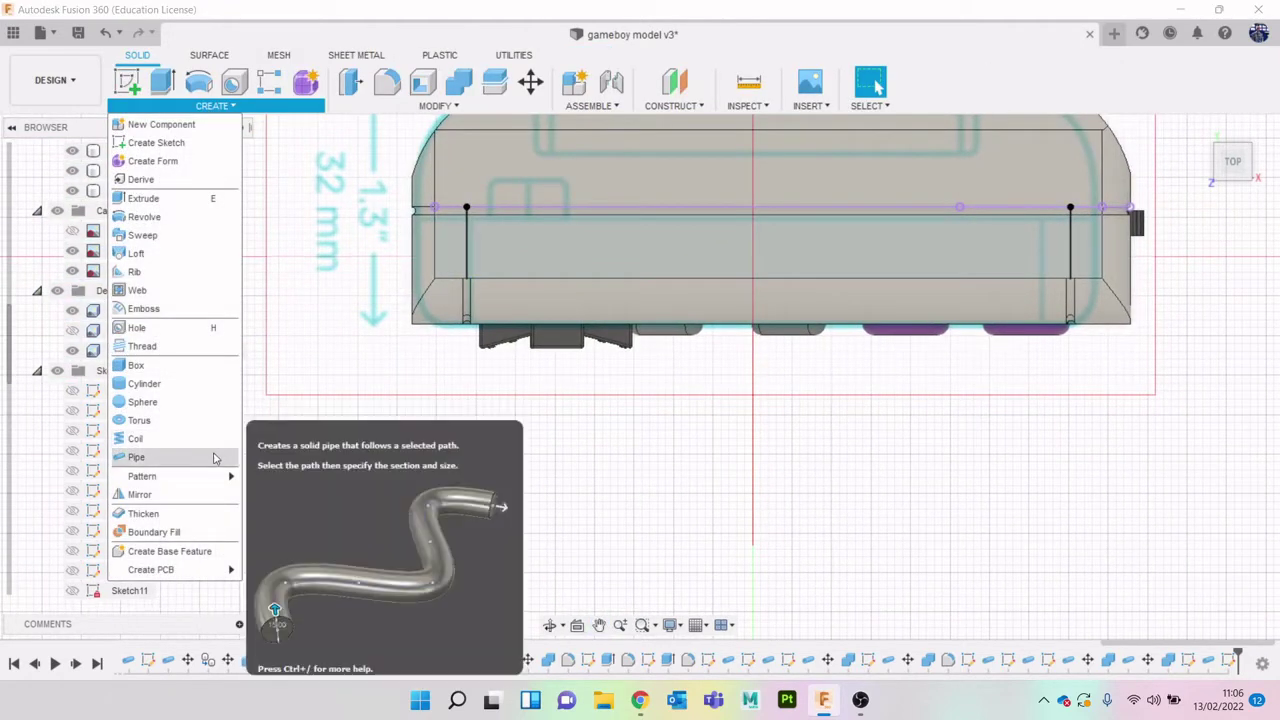
{"action": "left_click", "coordinate": [136, 457]}
{"action": "scroll", "coordinate": [466, 248], "scroll_direction": "up", "scroll_amount": 2}
{"action": "left_click", "coordinate": [466, 245]}
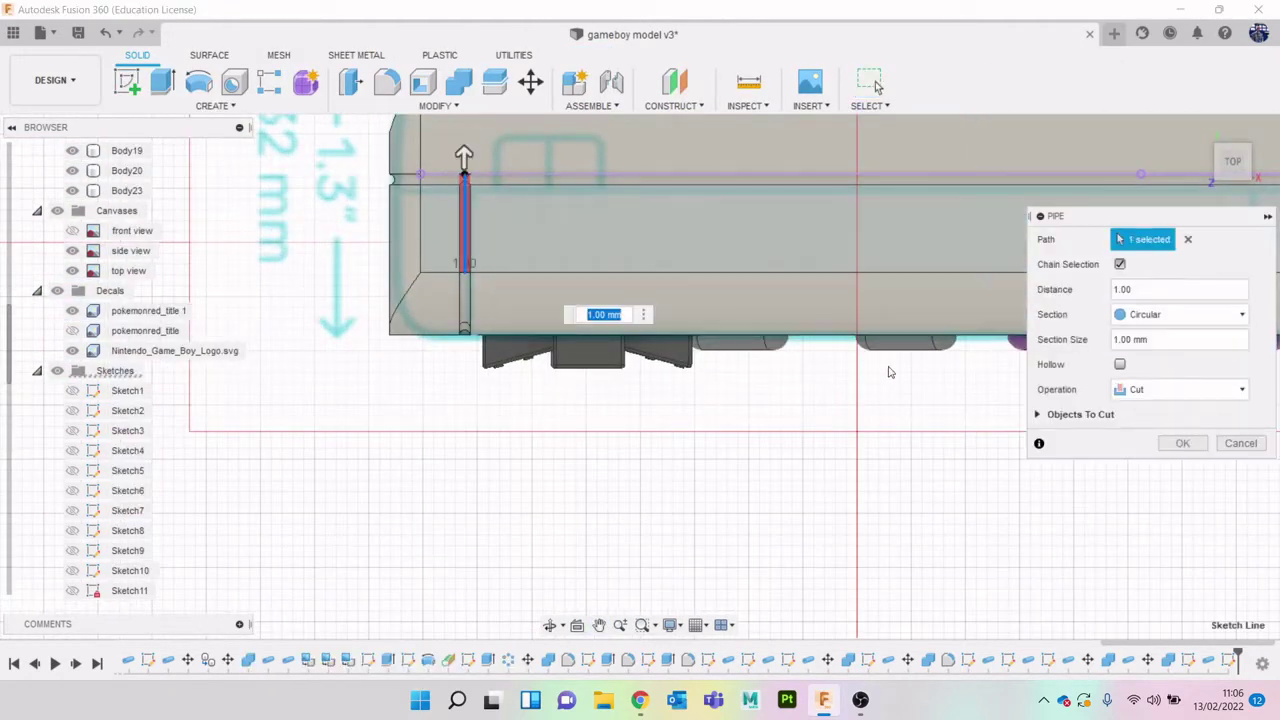
{"action": "left_click", "coordinate": [1182, 443]}
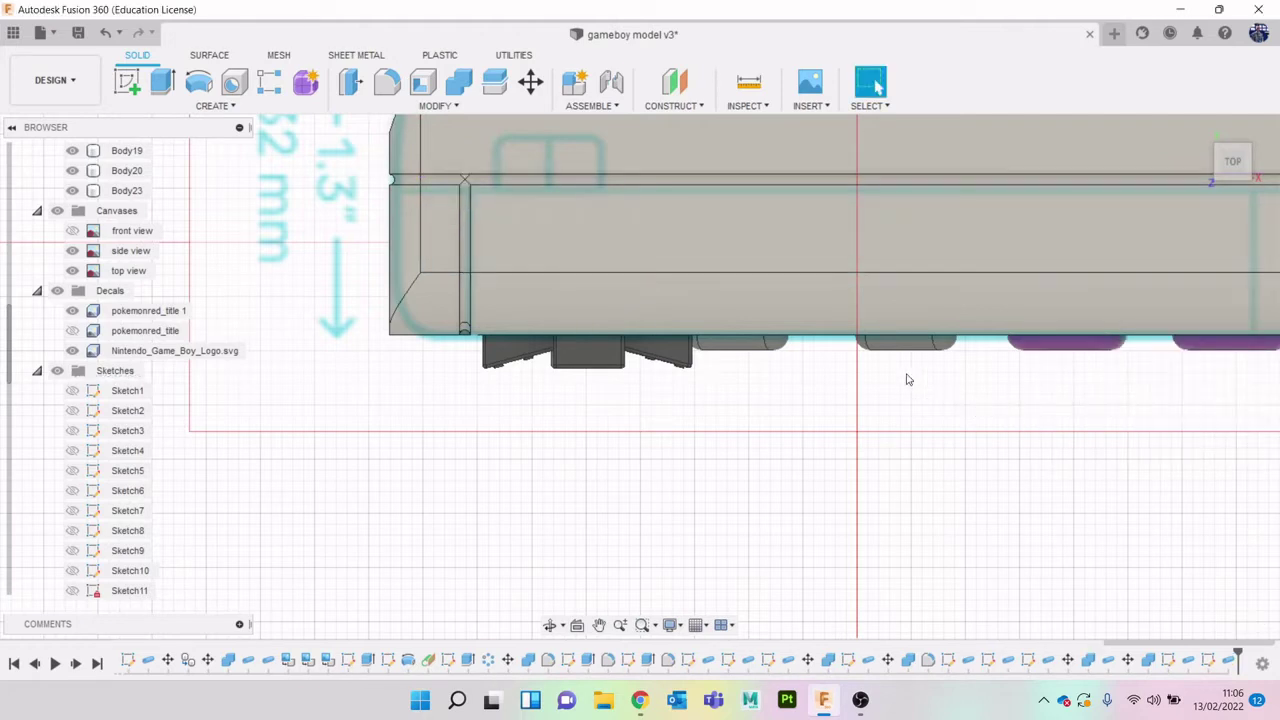
Show Sketch36 again and cut a 1 mm circular pipe along its right vertical line
{"action": "middle_click_drag", "start_coordinate": [907, 380], "coordinate": [647, 324]}
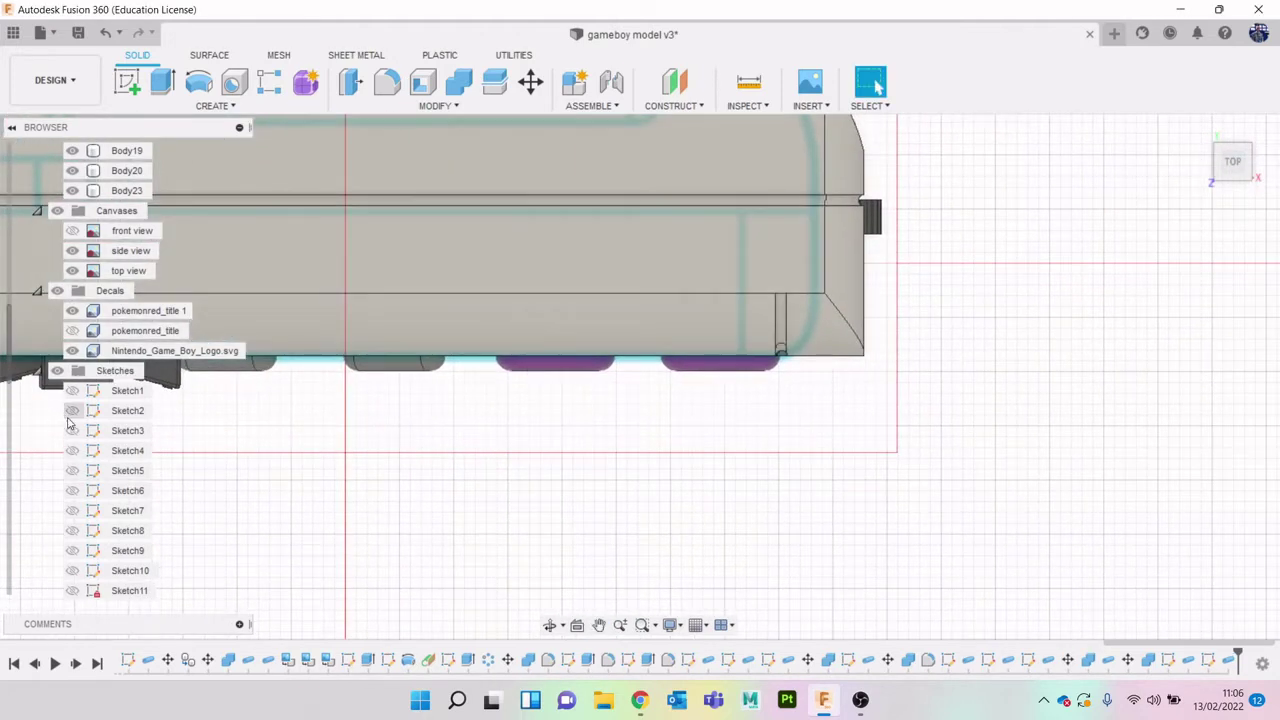
{"action": "scroll", "coordinate": [101, 458], "scroll_direction": "down", "scroll_amount": 9}
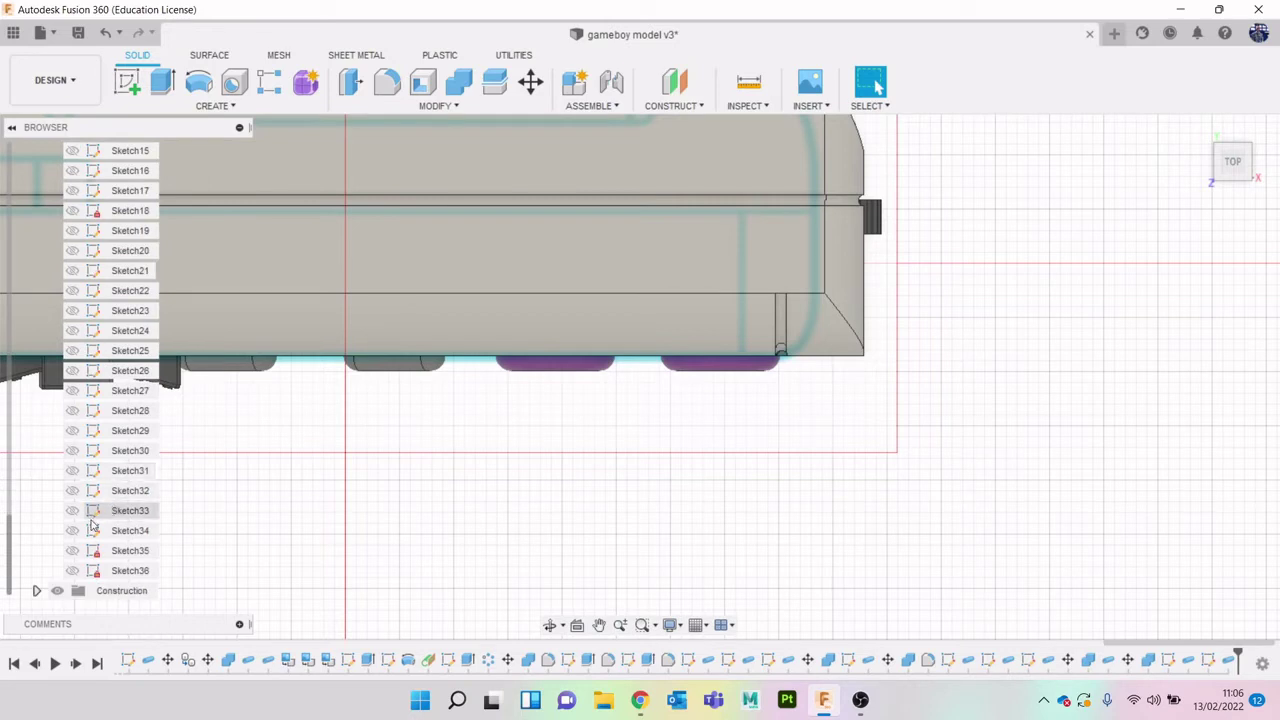
{"action": "left_click", "coordinate": [72, 569]}
{"action": "left_click", "coordinate": [213, 105]}
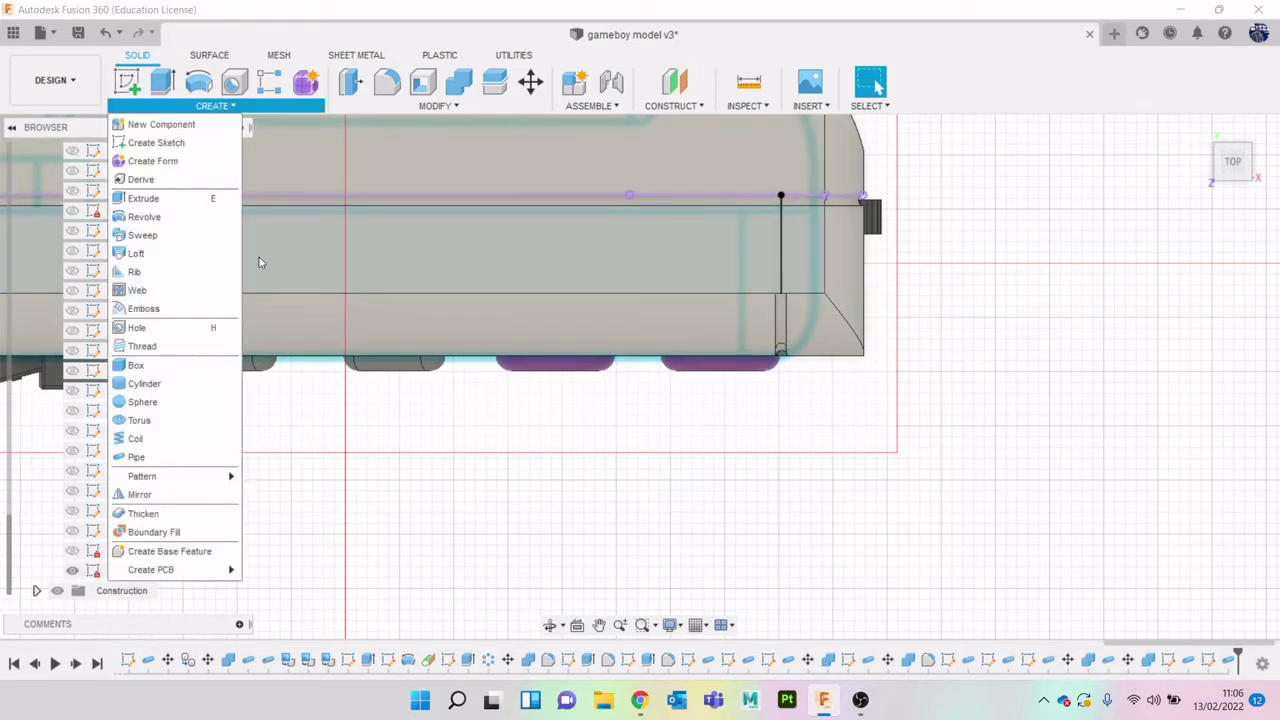
{"action": "left_click", "coordinate": [140, 457]}
{"action": "left_click", "coordinate": [783, 240]}
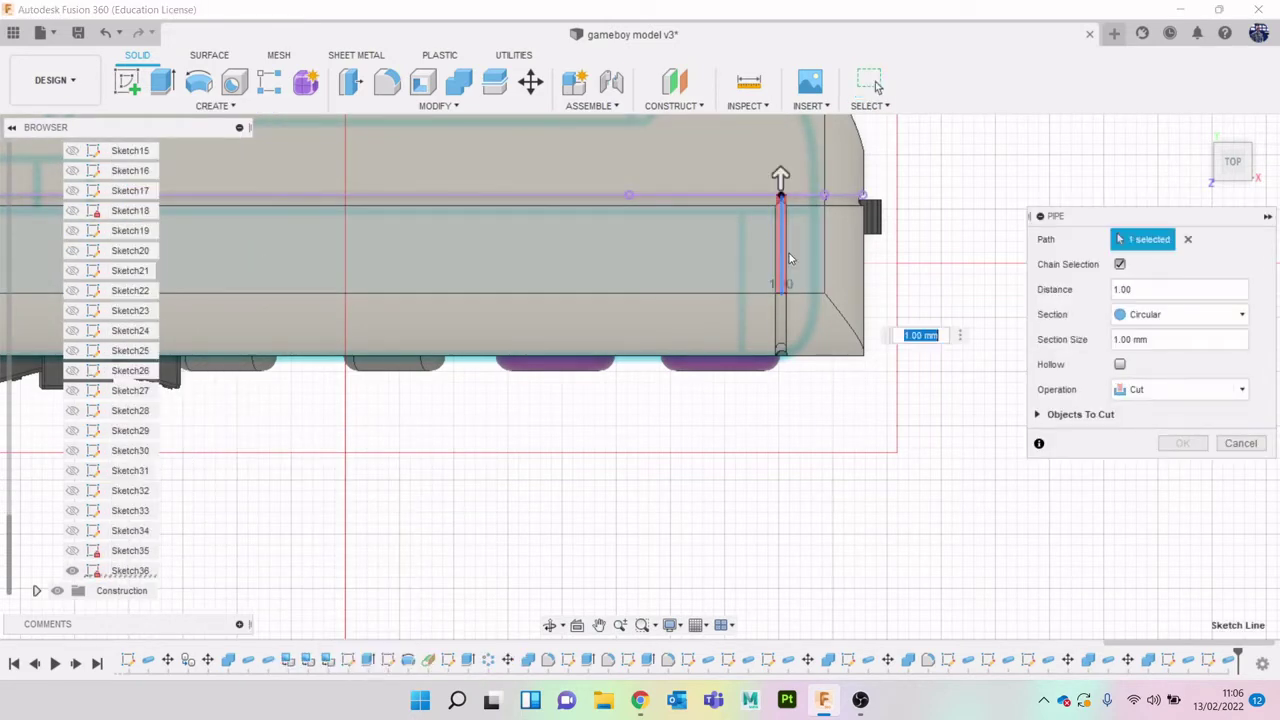
{"action": "left_click", "coordinate": [1184, 443]}
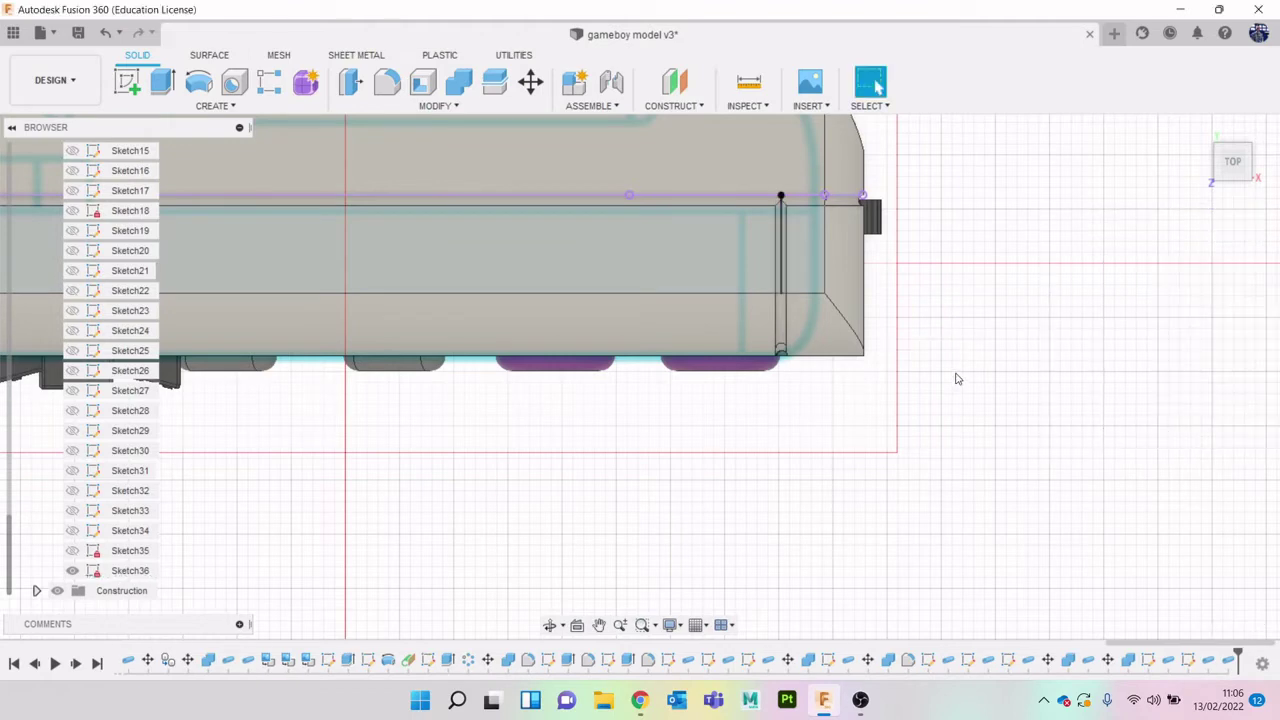
Hide Sketch36 and check the connected grooves on the top face from an angled view
{"action": "scroll", "coordinate": [900, 370], "scroll_direction": "down", "scroll_amount": 3}
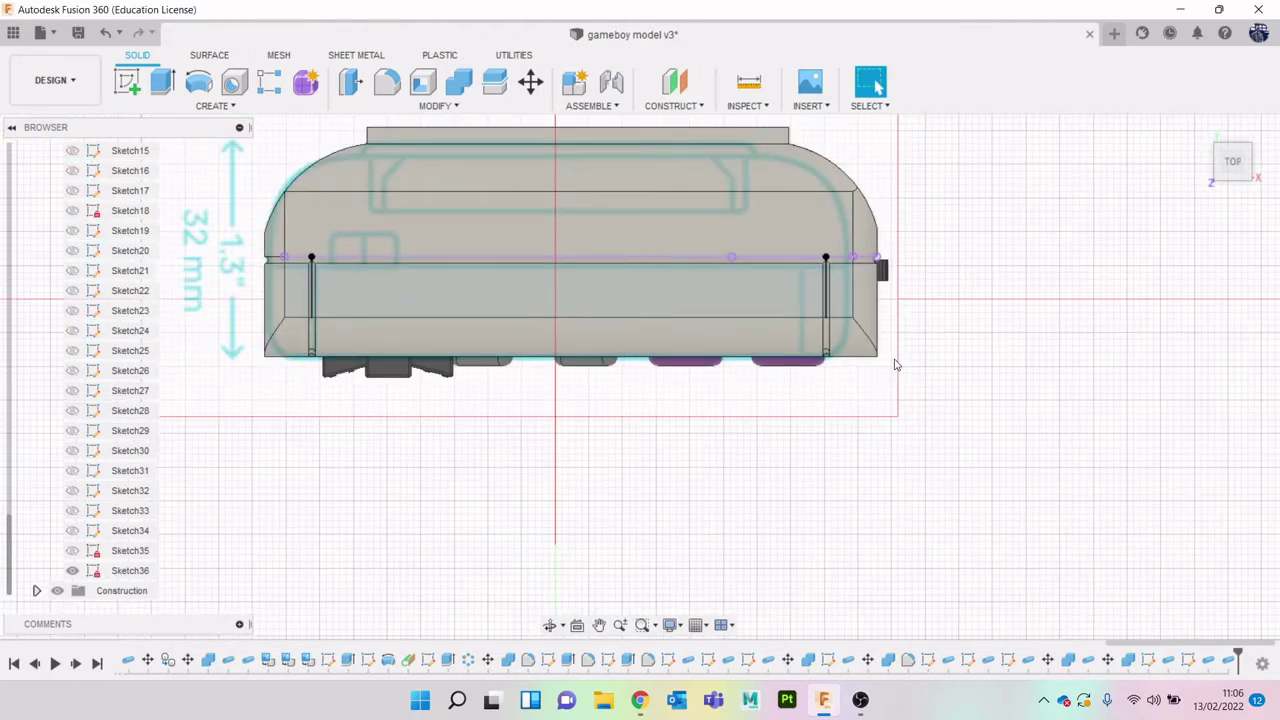
{"action": "scroll", "coordinate": [843, 258], "scroll_direction": "up", "scroll_amount": 2}
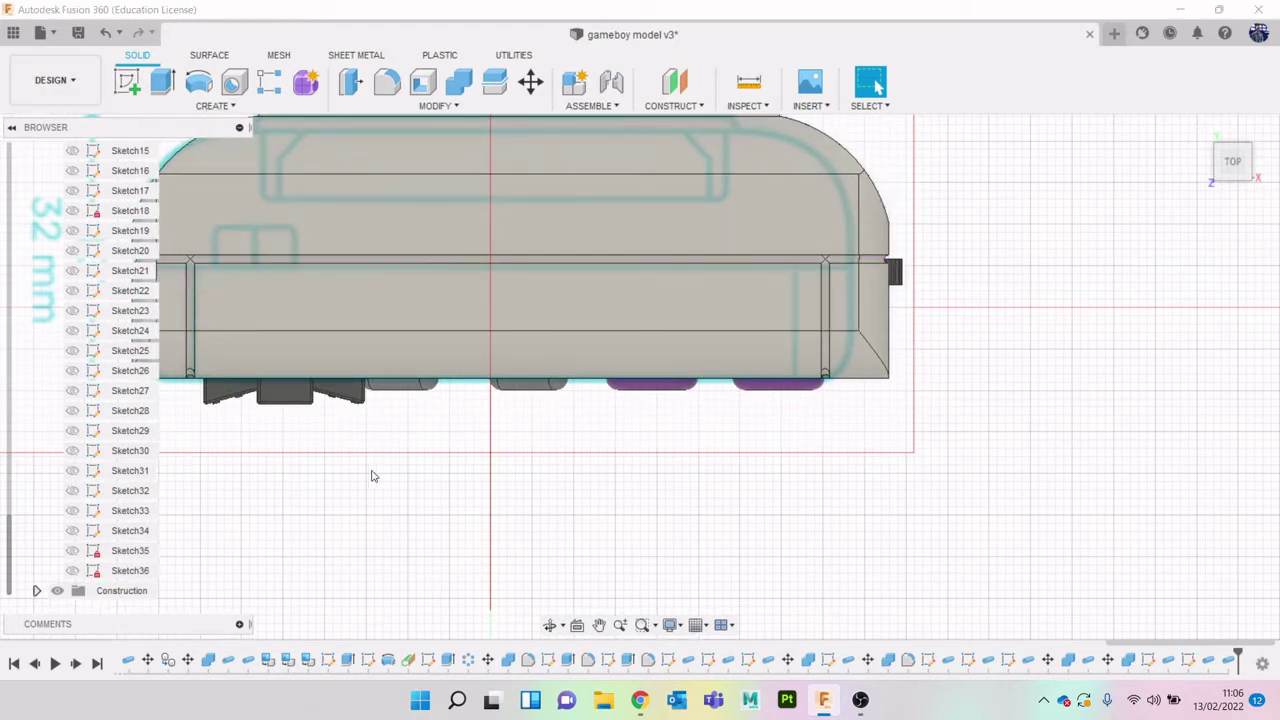
{"action": "middle_click_drag", "start_coordinate": [1234, 163], "coordinate": [1203, 117], "text": "shift"}
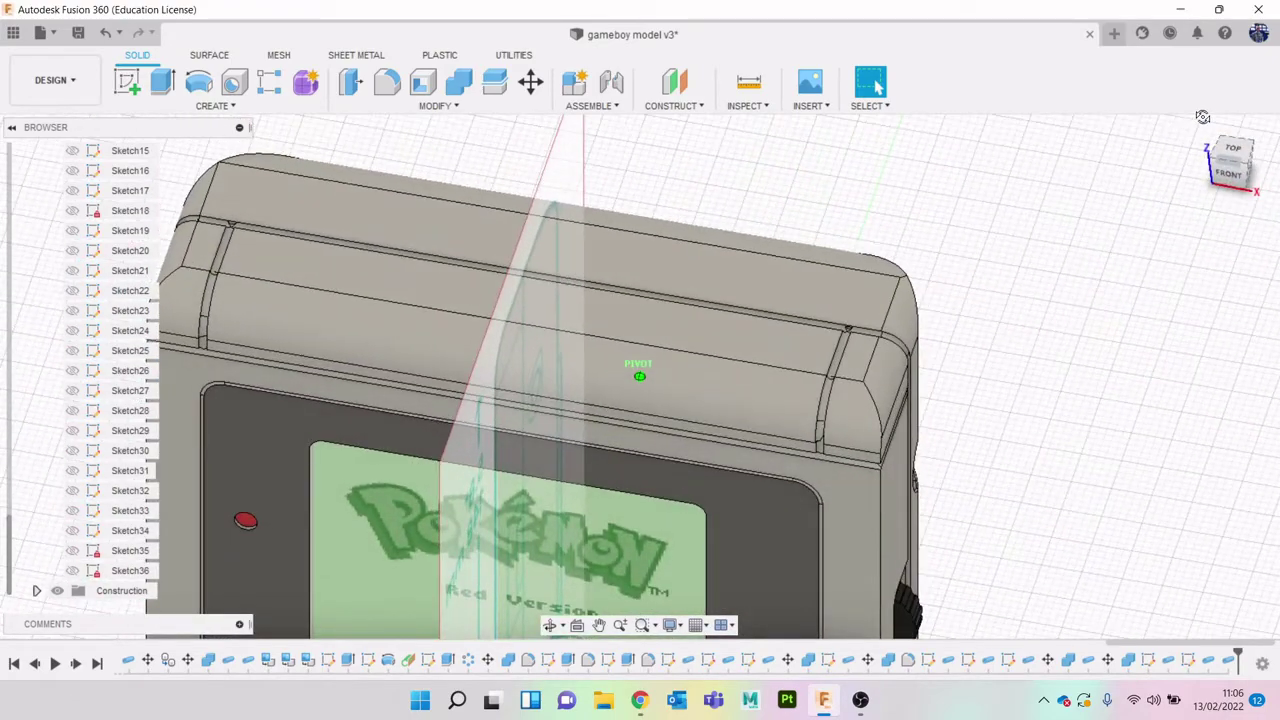
Edit the left vertical groove's pipe cut and shorten its distance to 0.898 so it ends at the horizontal groove's near edge
{"action": "mouse_move", "coordinate": [1203, 117]}
{"action": "left_mouse_down"}
{"action": "mouse_move", "coordinate": [1237, 119]}
{"action": "mouse_move", "coordinate": [1236, 148]}
{"action": "left_mouse_up"}
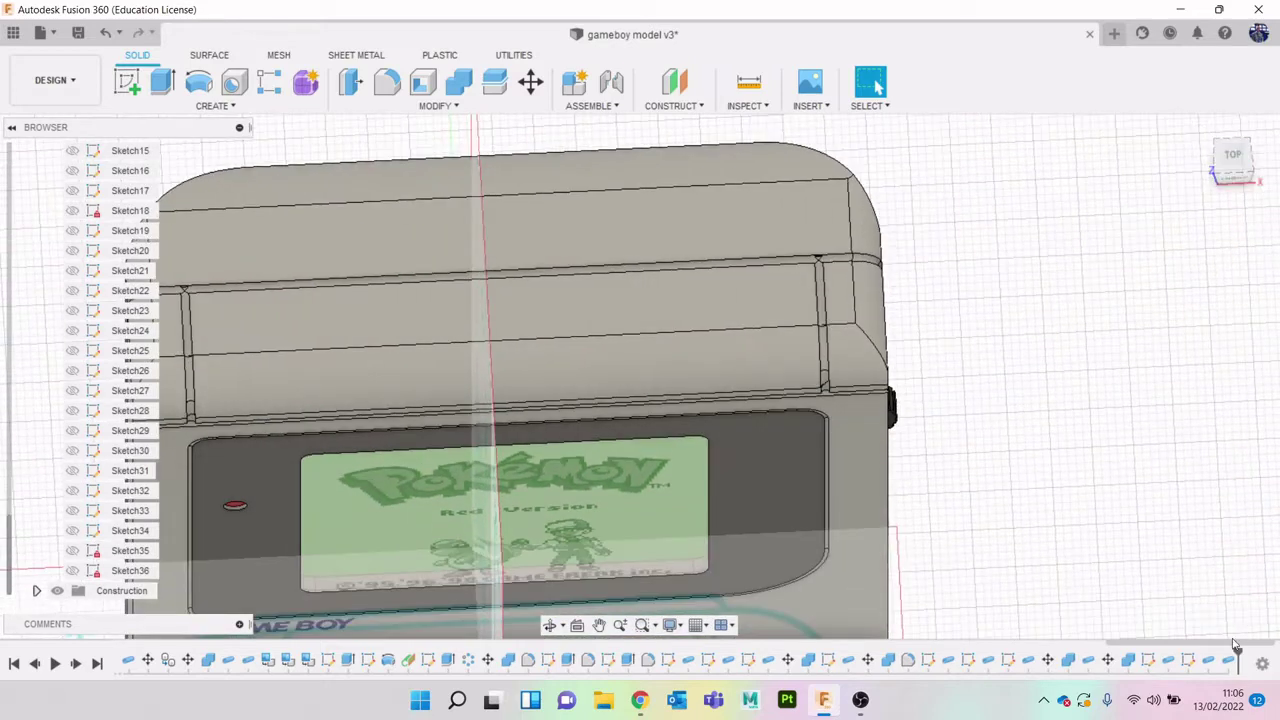
{"action": "right_click", "coordinate": [1210, 663]}
{"action": "left_click", "coordinate": [1205, 519]}
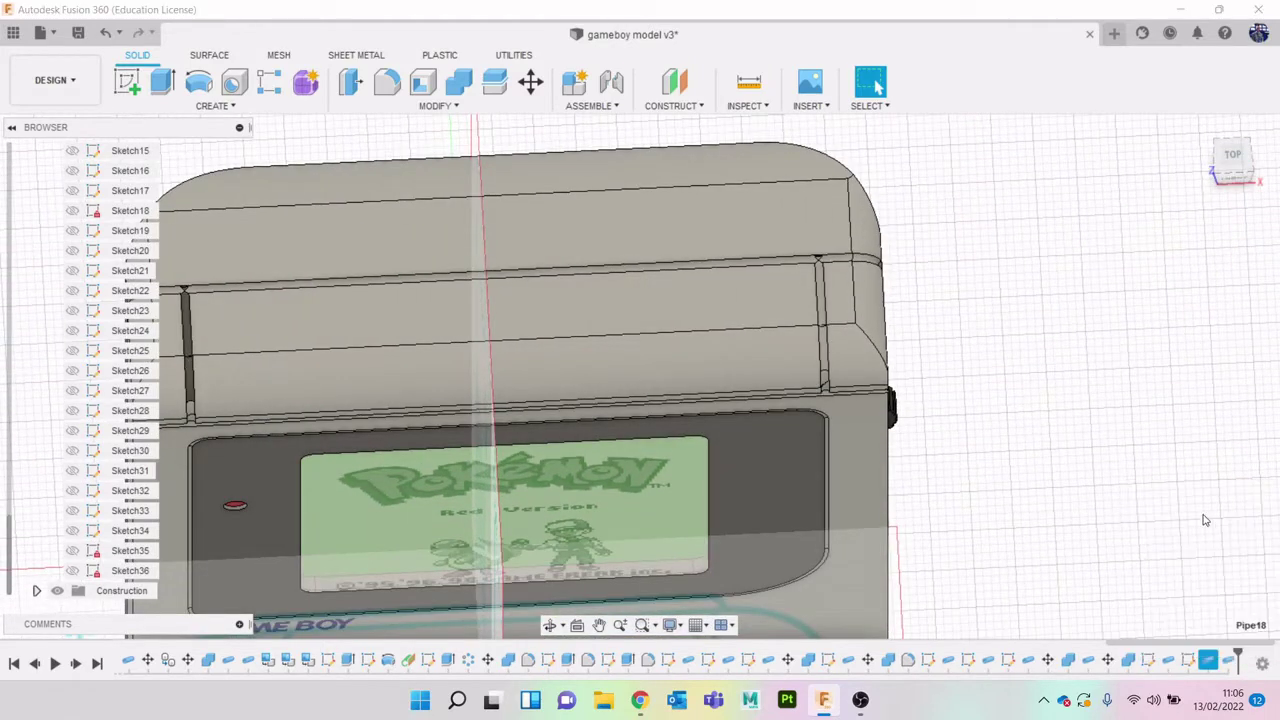
{"action": "middle_click_drag", "start_coordinate": [658, 357], "coordinate": [1098, 351]}
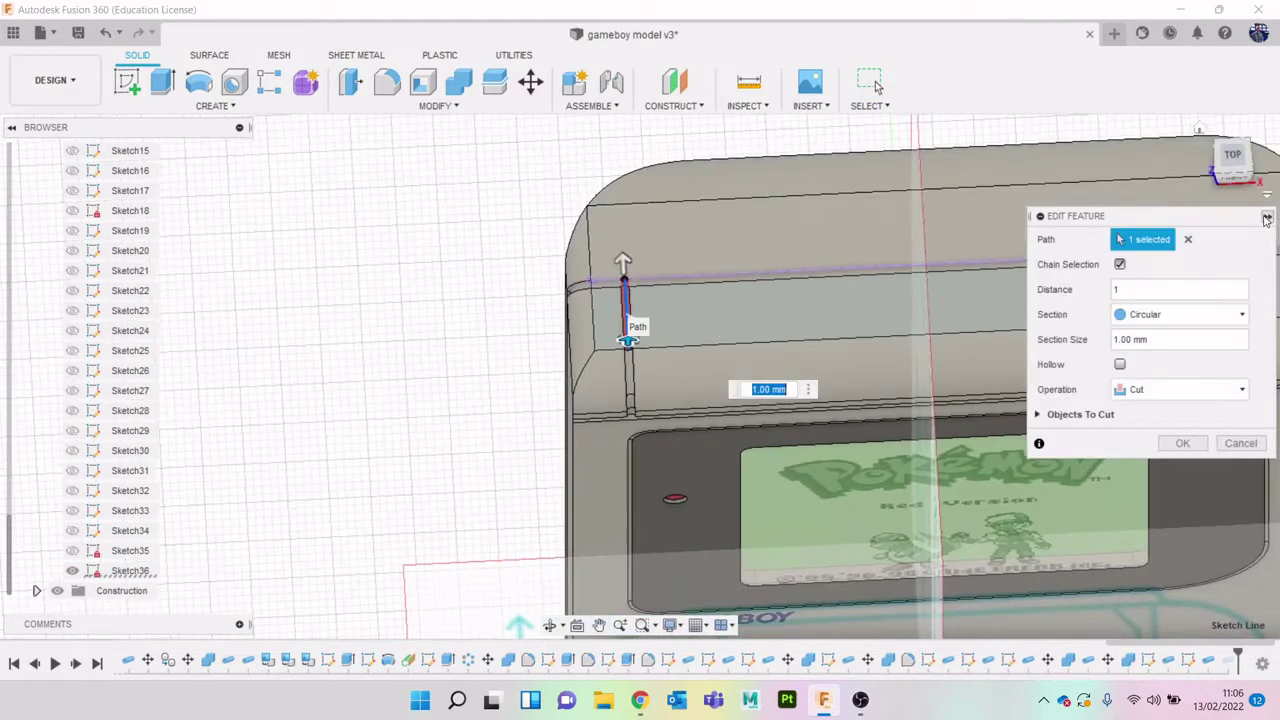
{"action": "left_click", "coordinate": [1234, 157]}
{"action": "scroll", "coordinate": [640, 285], "scroll_direction": "up", "scroll_amount": 5}
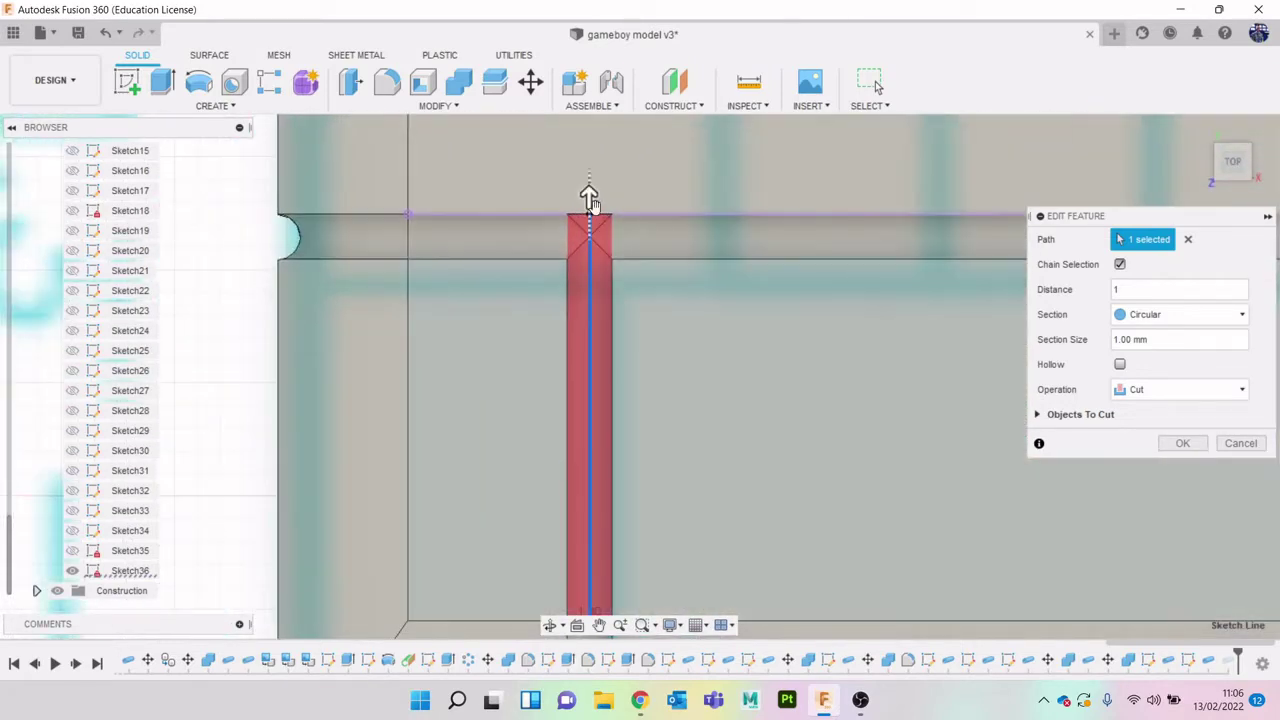
{"action": "left_click_drag", "start_coordinate": [590, 202], "coordinate": [590, 214]}
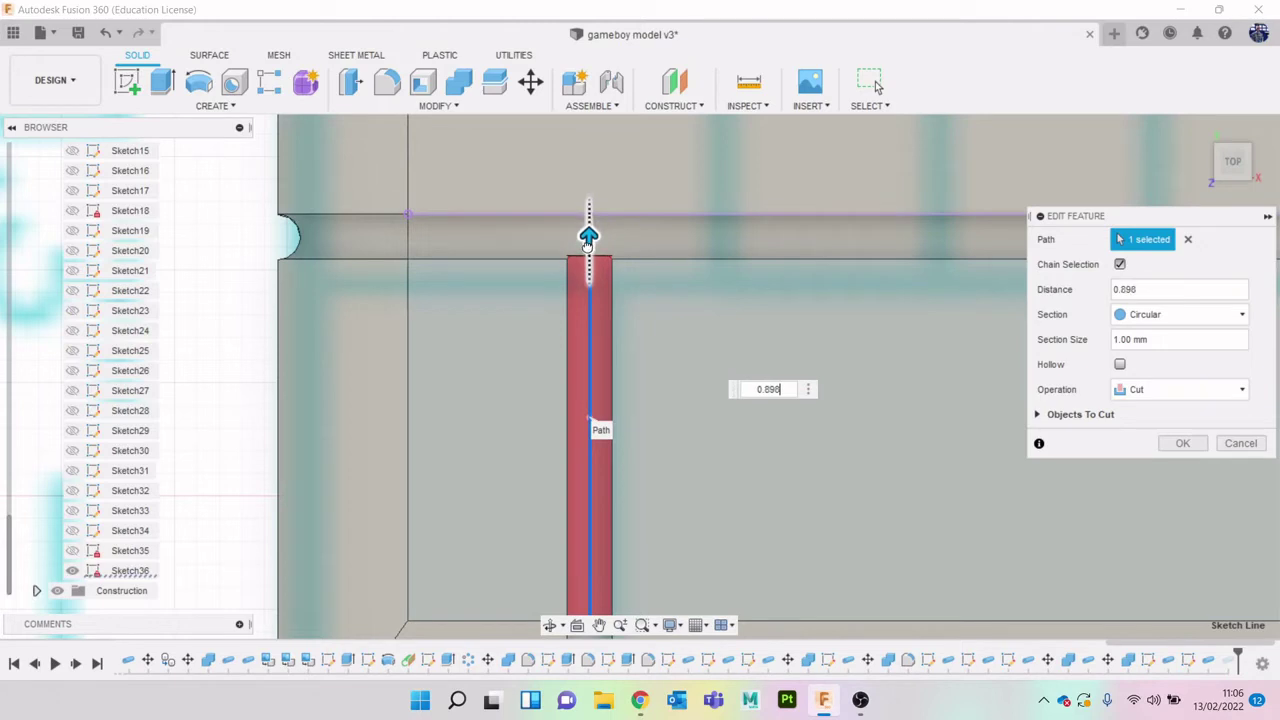
{"action": "left_click", "coordinate": [1184, 449]}
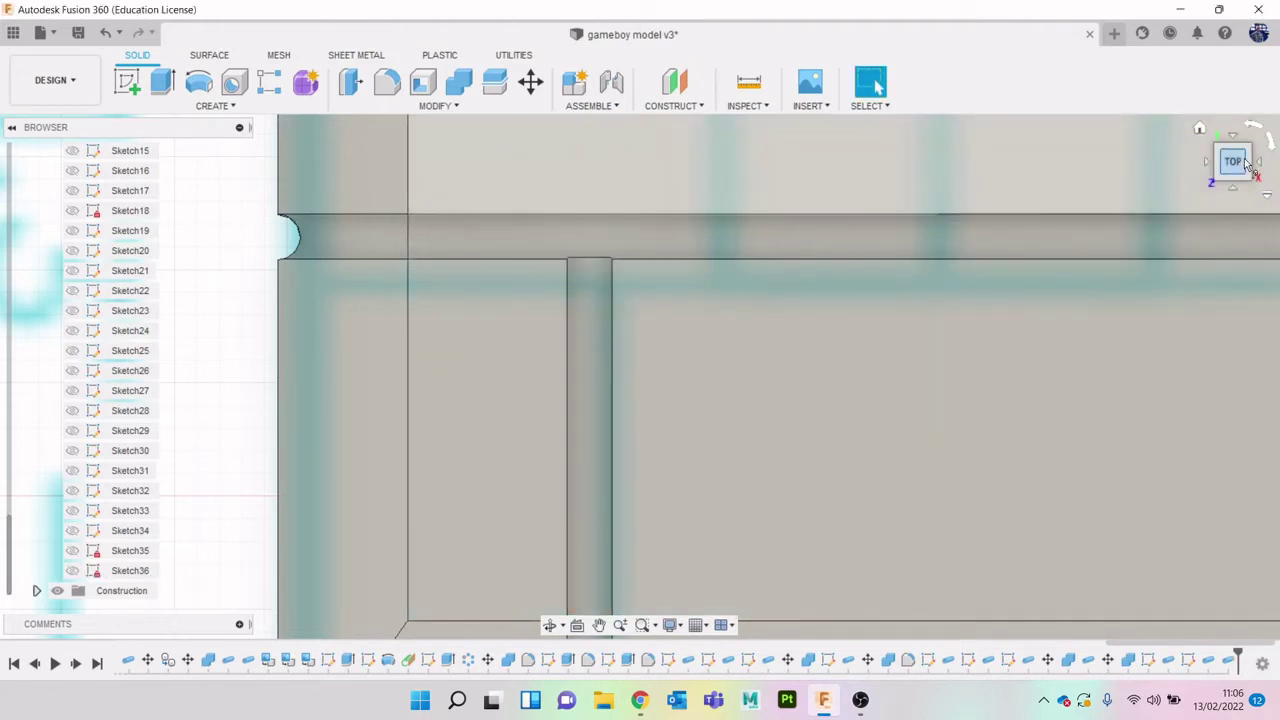
Edit the right vertical groove's pipe cut and shorten its distance to 0.913 so it ends at the horizontal groove
{"action": "left_click_drag", "start_coordinate": [1246, 162], "coordinate": [1239, 132]}
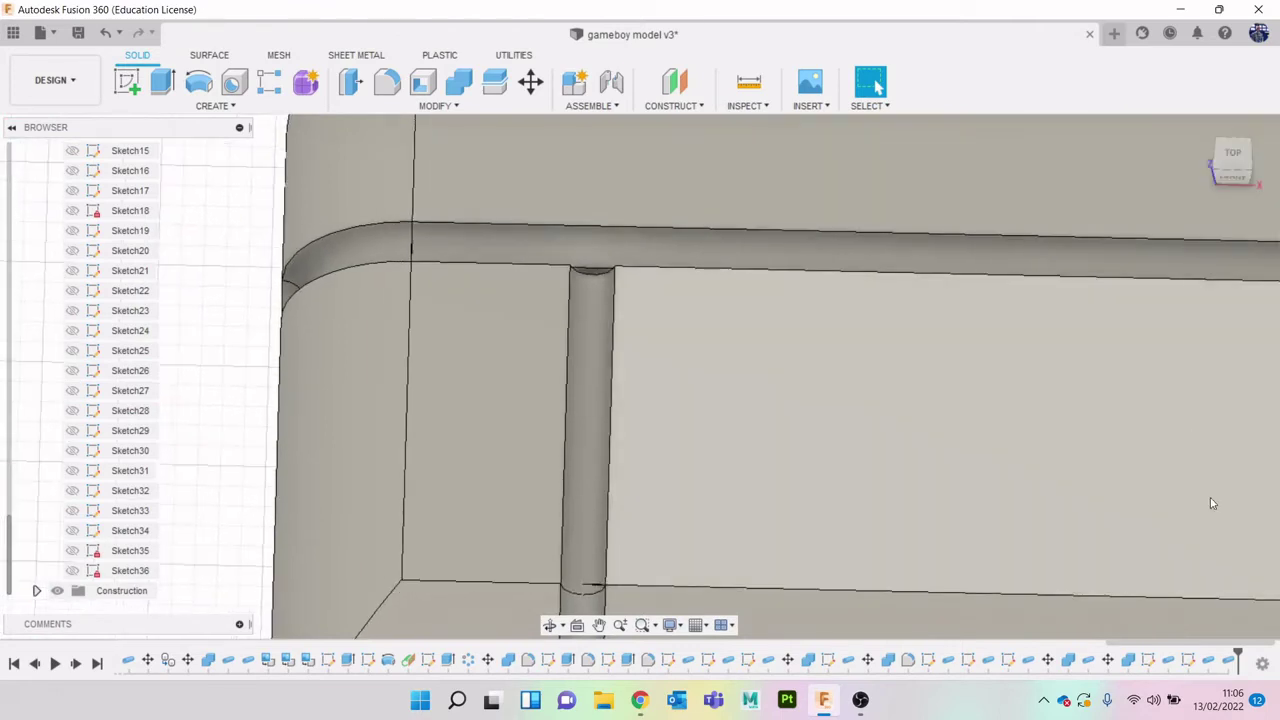
{"action": "scroll", "coordinate": [1143, 490], "scroll_direction": "down", "scroll_amount": 3}
{"action": "middle_click_drag", "start_coordinate": [1157, 454], "coordinate": [560, 404]}
{"action": "middle_click_drag", "start_coordinate": [1135, 425], "coordinate": [665, 405]}
{"action": "mouse_move", "coordinate": [1045, 417]}
{"action": "middle_mouse_down"}
{"action": "mouse_move", "coordinate": [680, 416]}
{"action": "mouse_move", "coordinate": [390, 396]}
{"action": "middle_mouse_up"}
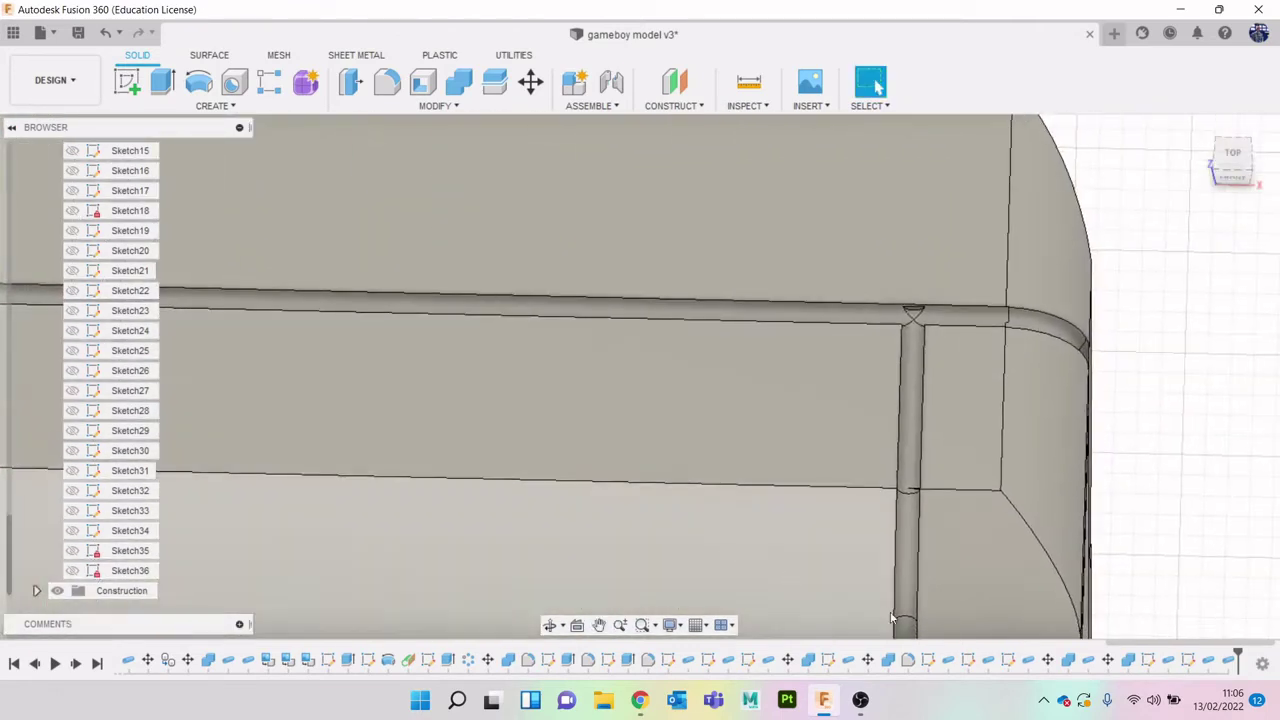
{"action": "right_click", "coordinate": [1229, 664]}
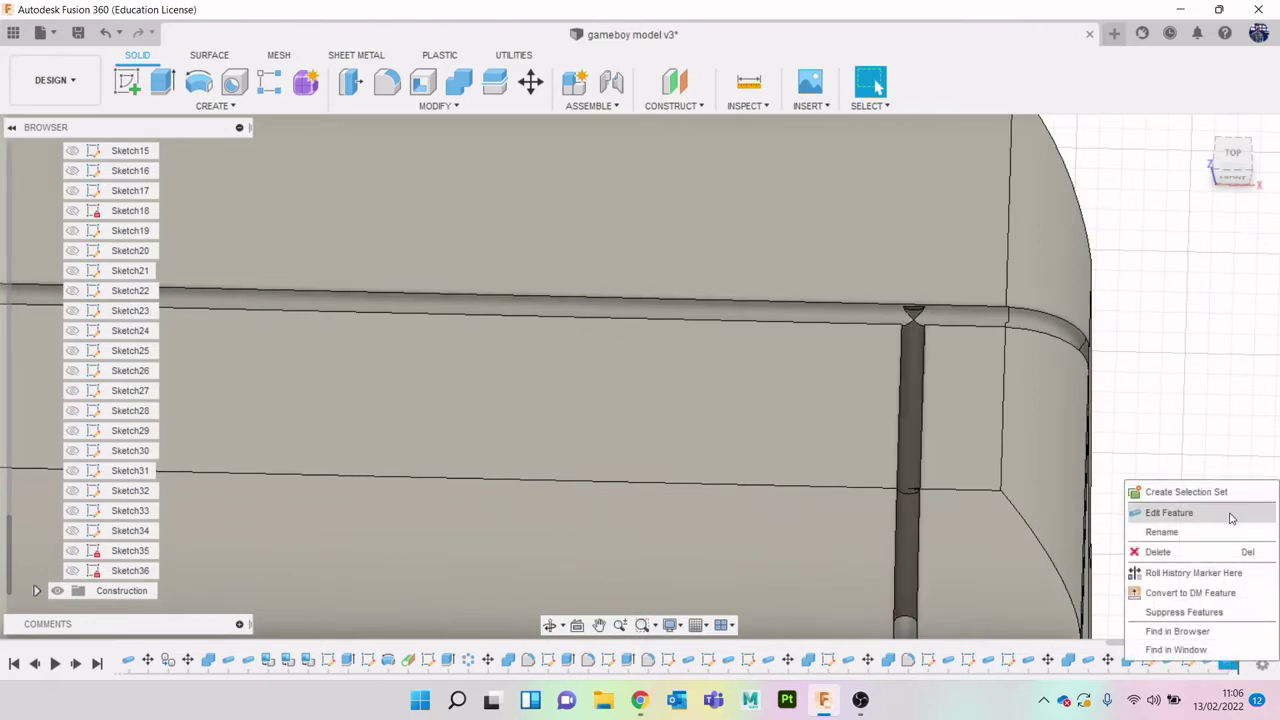
{"action": "left_click", "coordinate": [1233, 514]}
{"action": "left_click_drag", "start_coordinate": [915, 290], "coordinate": [912, 305]}
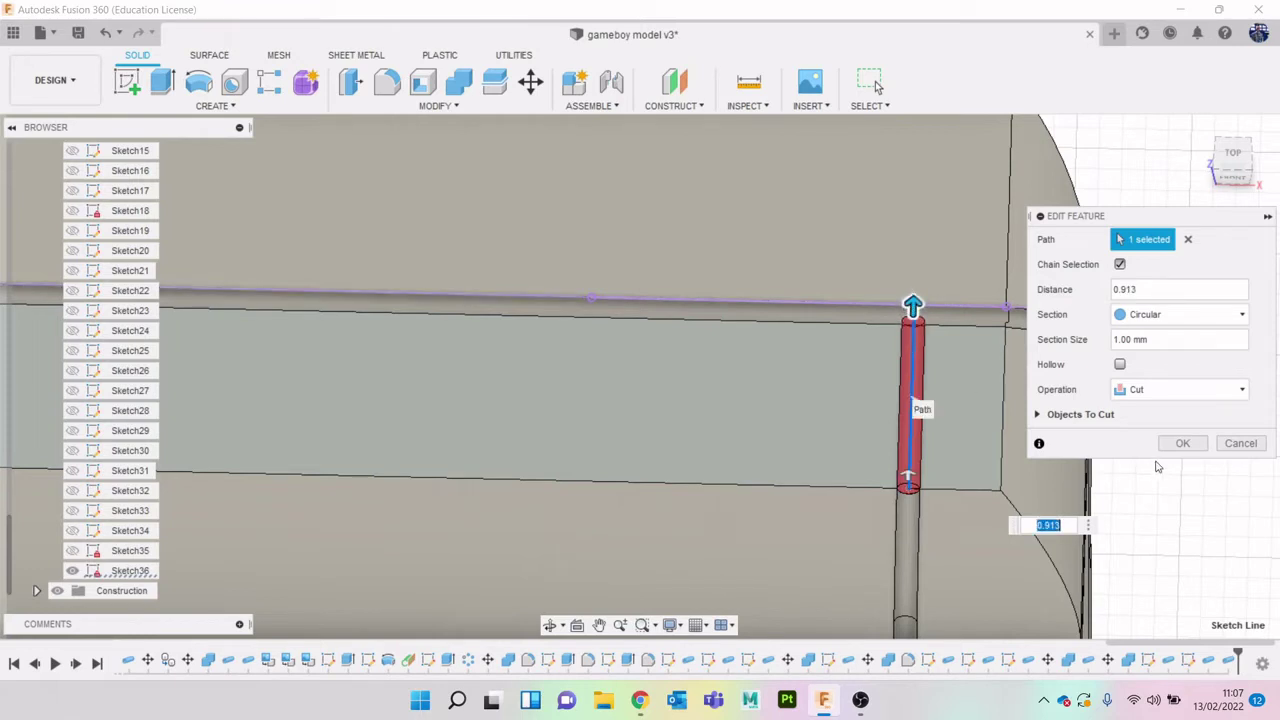
{"action": "left_click", "coordinate": [1176, 445]}
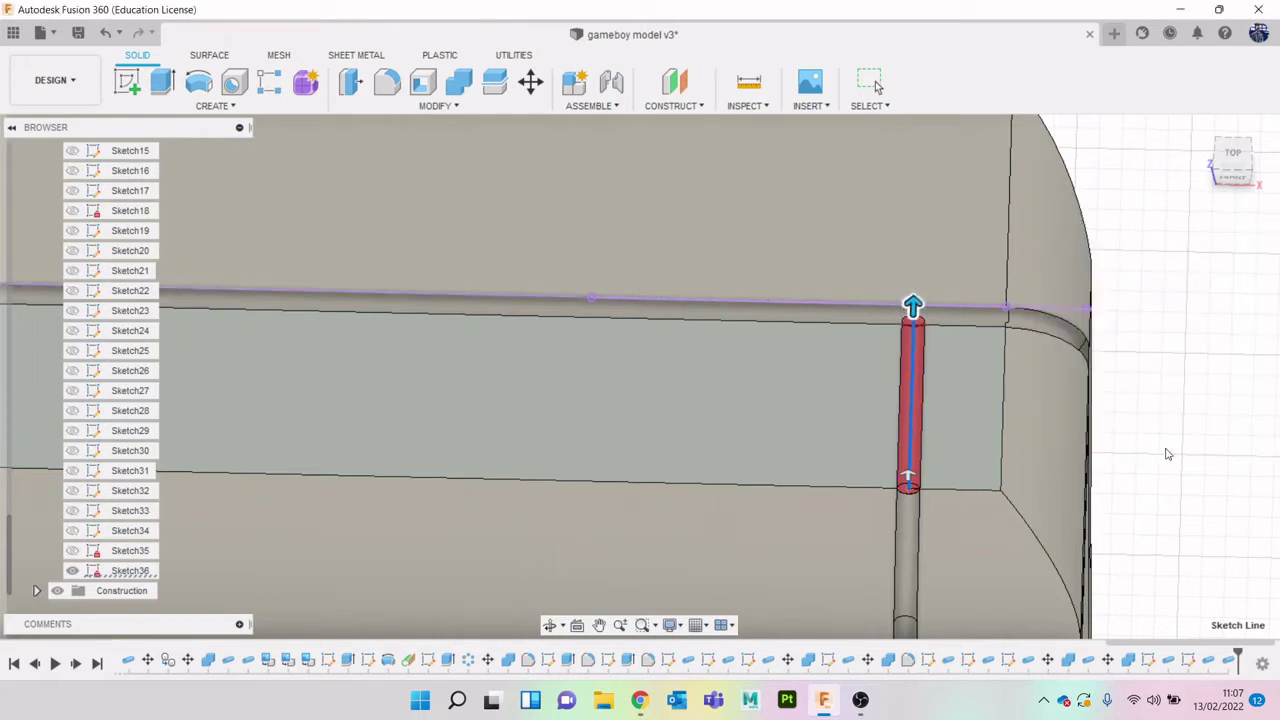
Examine the whole shell, then compare its top face with the reference outline in the straight top view
{"action": "scroll", "coordinate": [1072, 460], "scroll_direction": "down", "scroll_amount": 8}
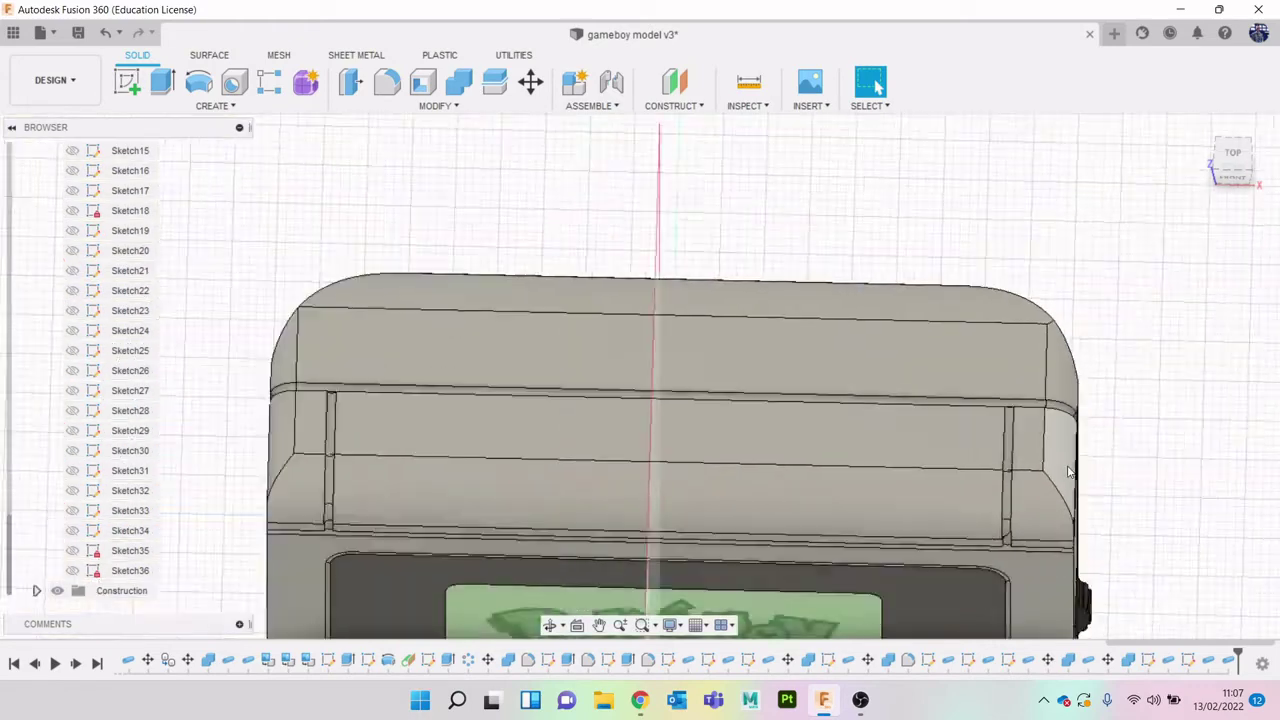
{"action": "scroll", "coordinate": [1068, 472], "scroll_direction": "down", "scroll_amount": 5}
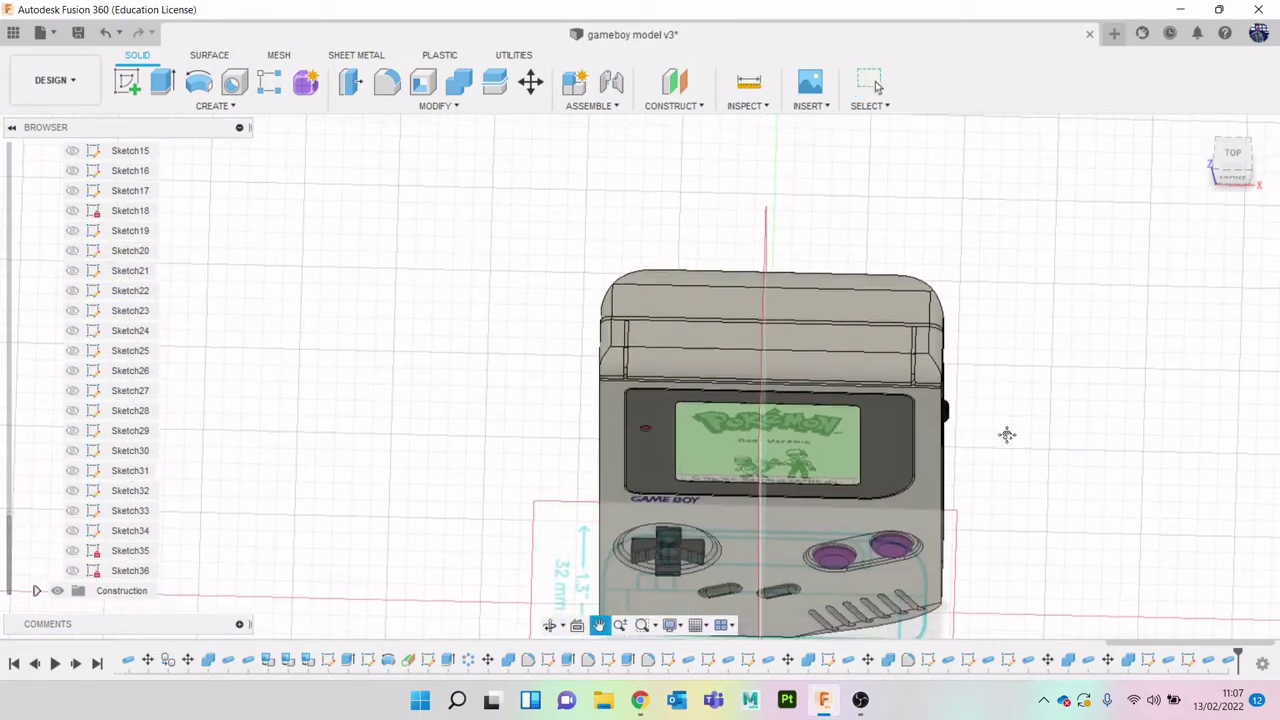
{"action": "middle_click_drag", "start_coordinate": [1006, 434], "coordinate": [854, 300]}
{"action": "key", "text": "Escape"}
{"action": "left_click", "coordinate": [1232, 158]}
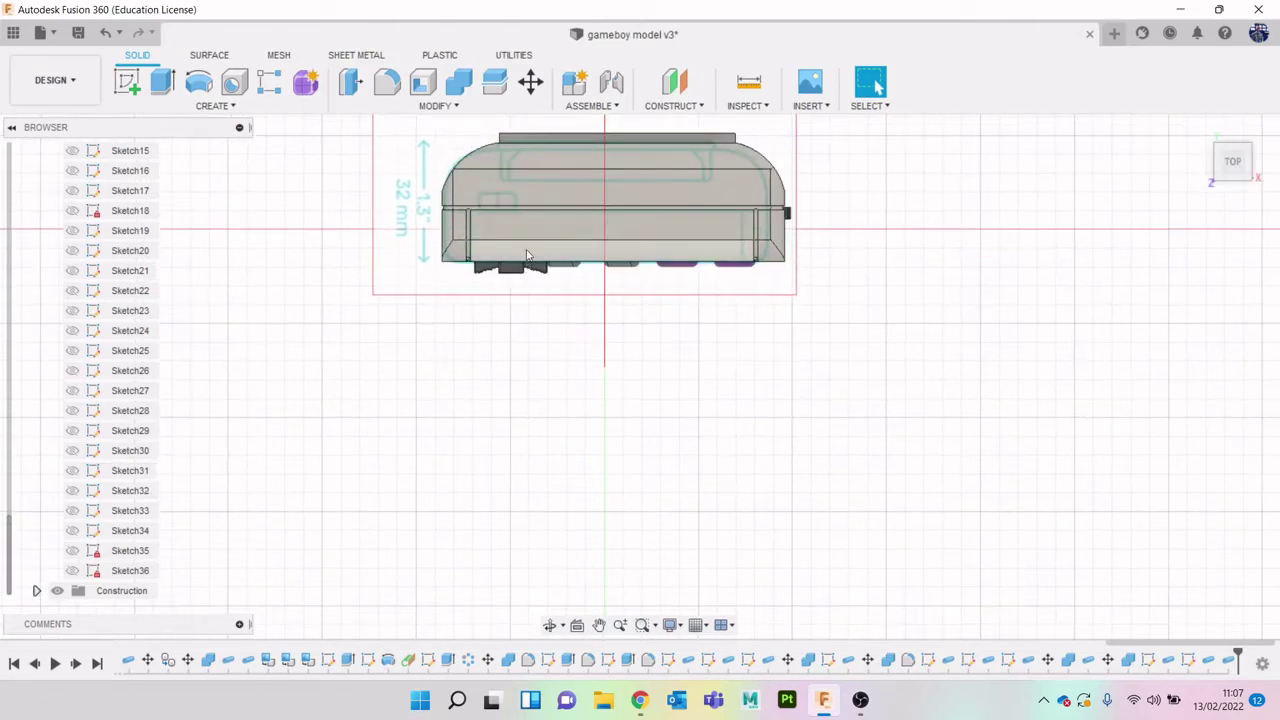
{"action": "middle_click_drag", "start_coordinate": [538, 250], "coordinate": [553, 366]}
{"action": "scroll", "coordinate": [560, 359], "scroll_direction": "up", "scroll_amount": 3}
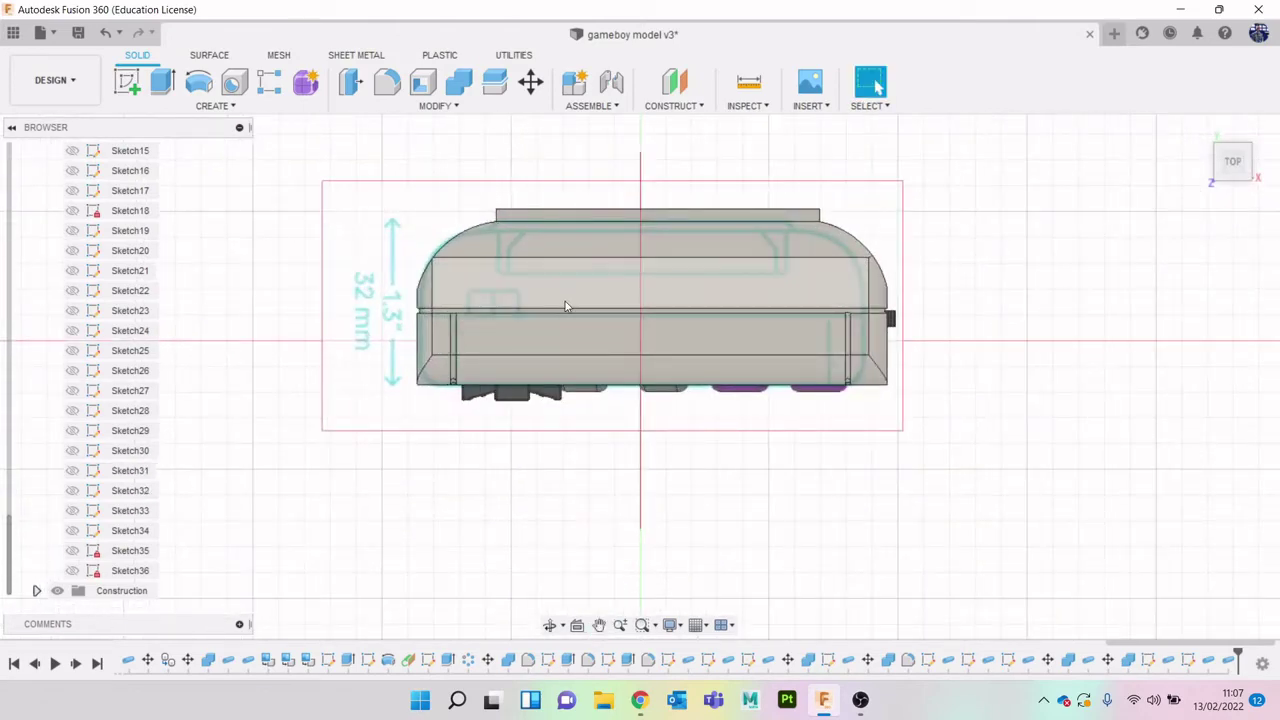
{"action": "scroll", "coordinate": [561, 288], "scroll_direction": "up", "scroll_amount": 2}
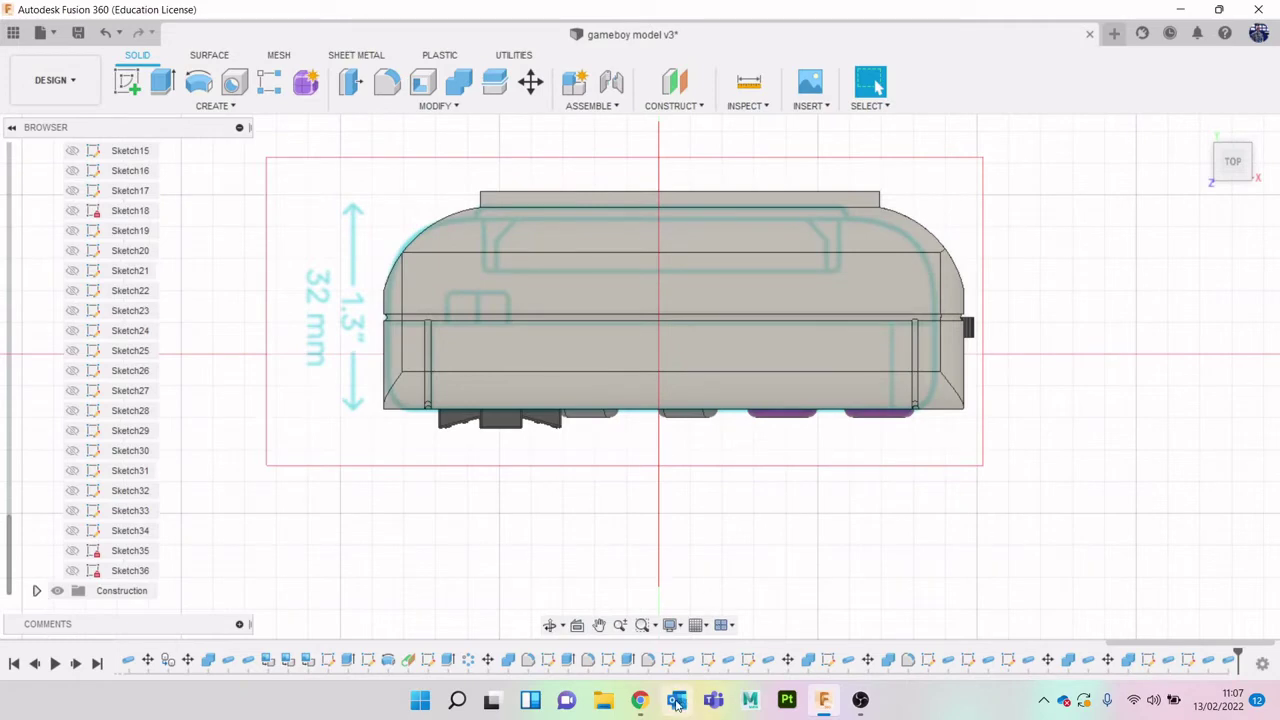
Switch to Chrome and look through the "gameboy side view" and "gameboy original" image results for details of the top
{"action": "left_click", "coordinate": [641, 700]}
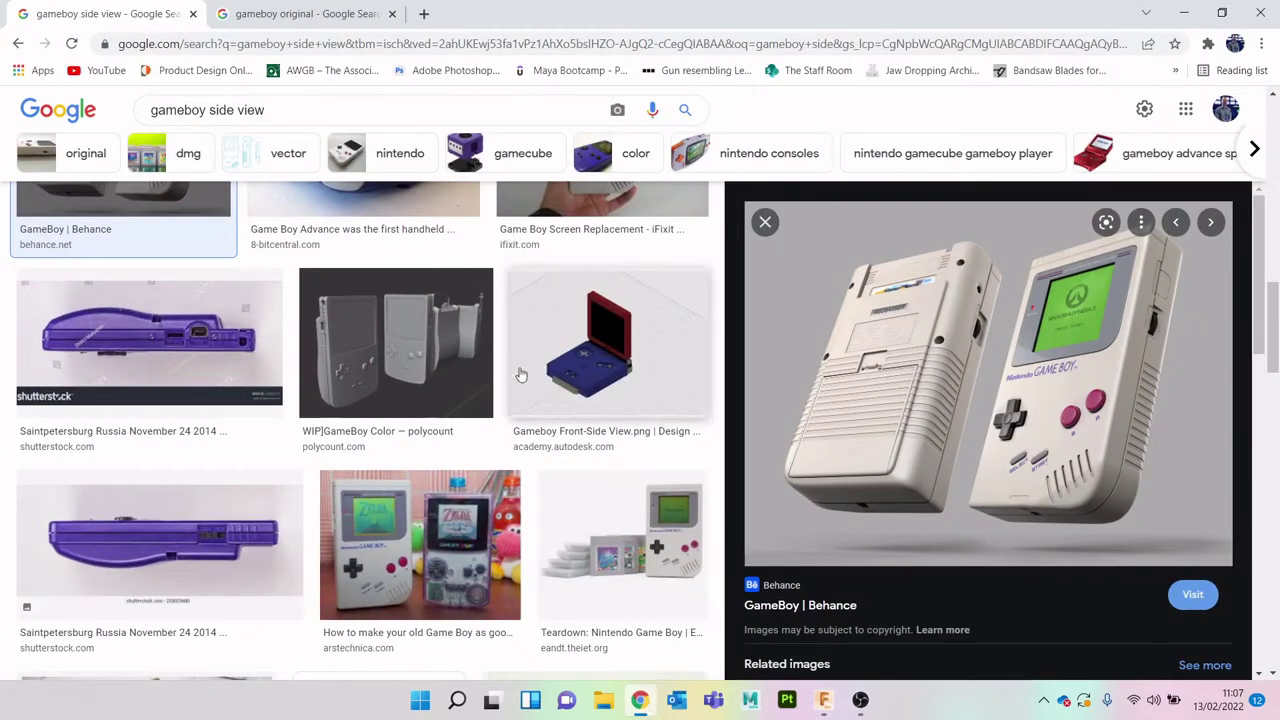
{"action": "left_click", "coordinate": [305, 14]}
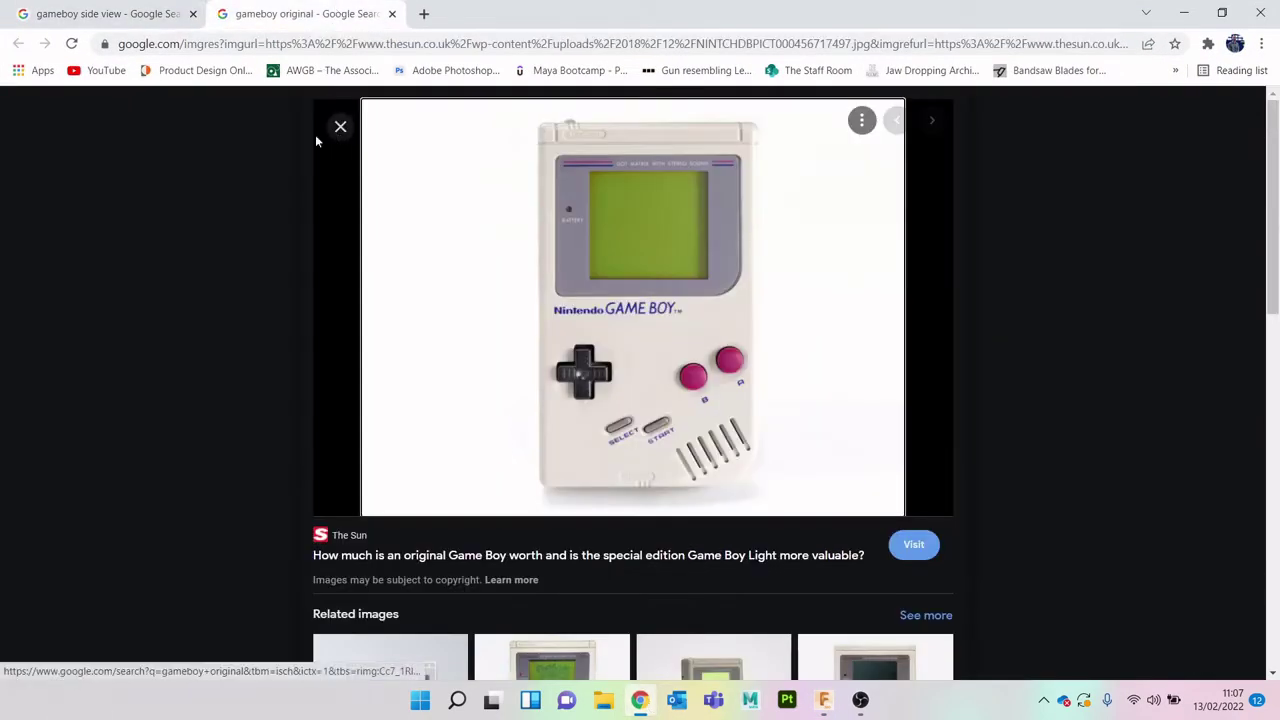
{"action": "left_click", "coordinate": [90, 14]}
{"action": "scroll", "coordinate": [275, 281], "scroll_direction": "up", "scroll_amount": 4}
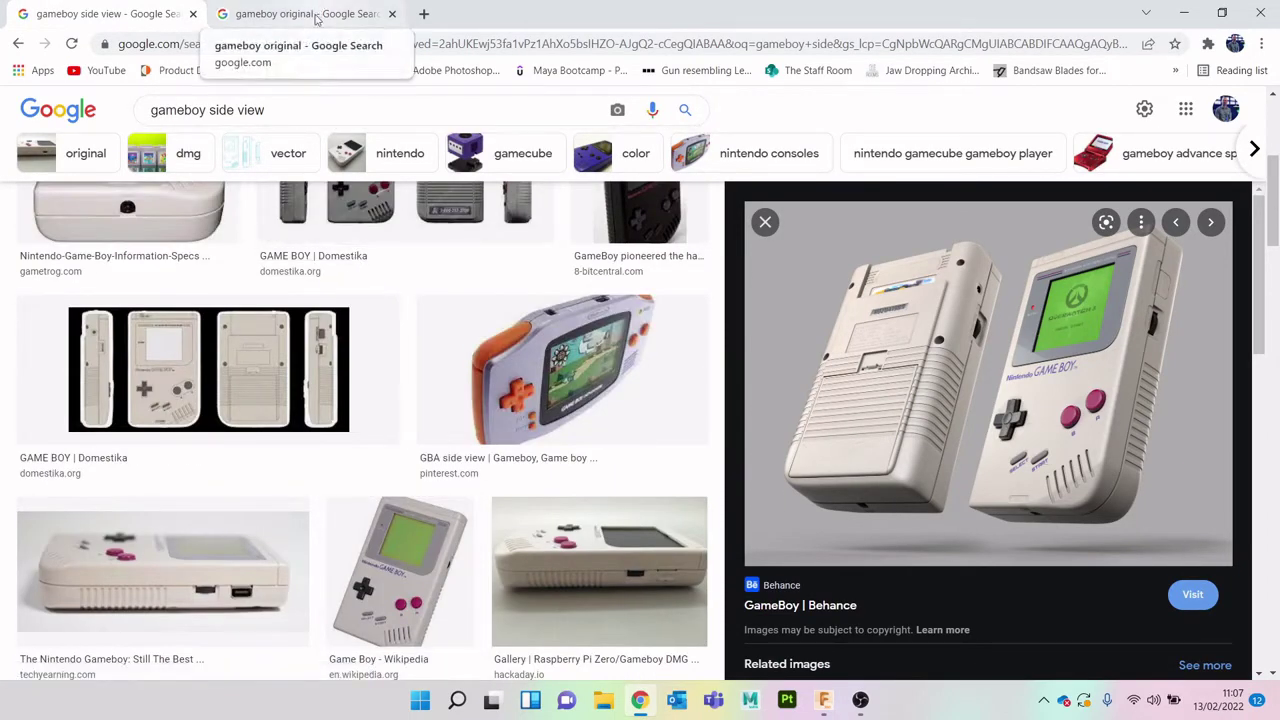
{"action": "scroll", "coordinate": [322, 300], "scroll_direction": "up", "scroll_amount": 5}
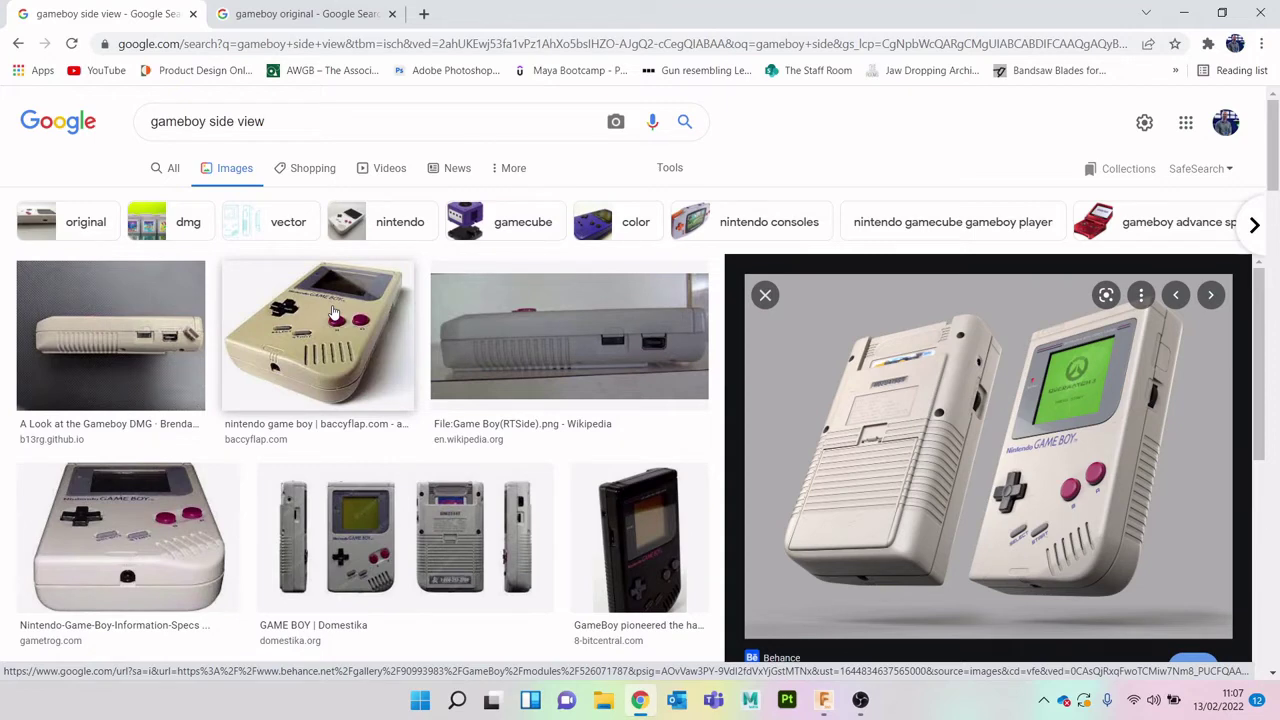
{"action": "left_click", "coordinate": [306, 14]}
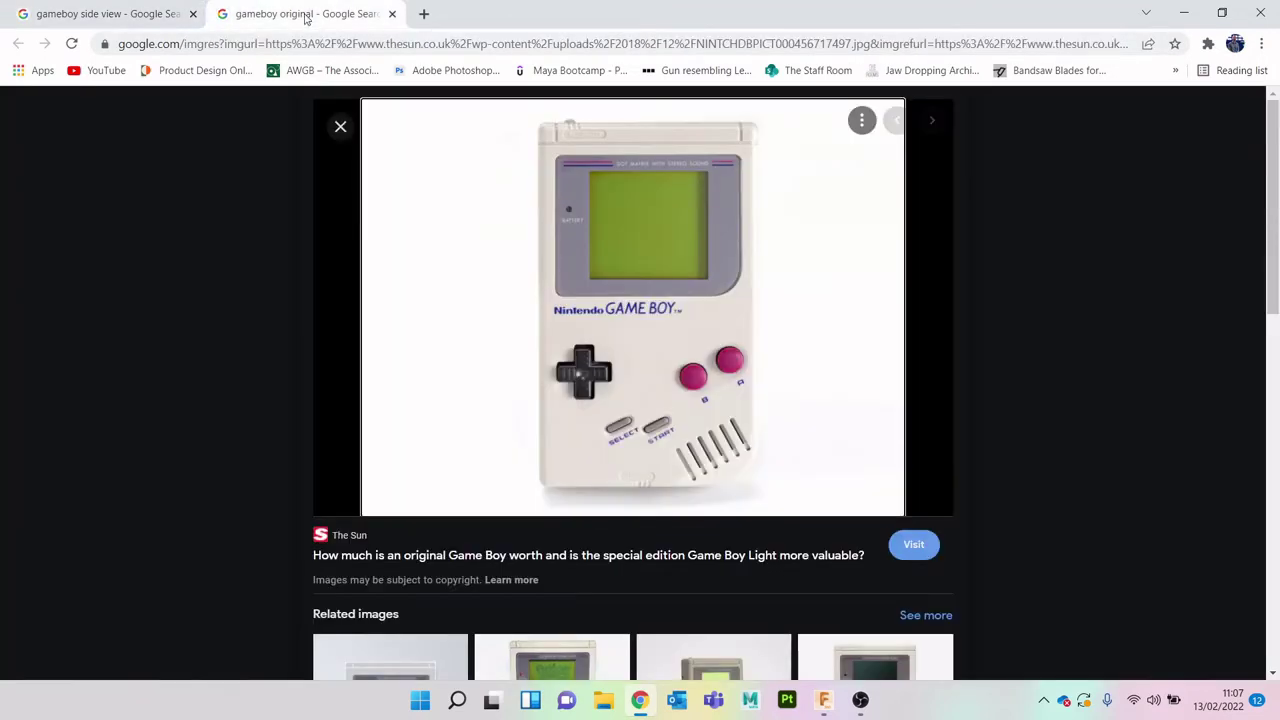
{"action": "left_click", "coordinate": [63, 8]}
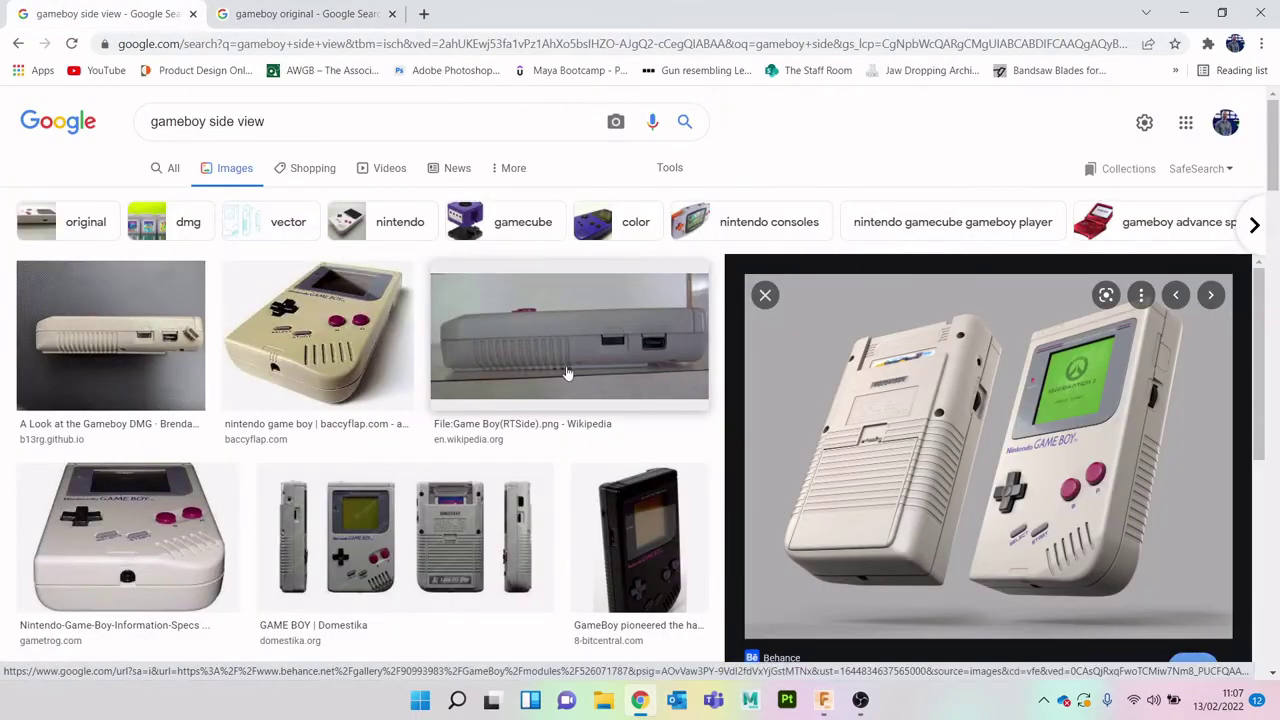
{"action": "scroll", "coordinate": [566, 373], "scroll_direction": "down", "scroll_amount": 8}
{"action": "scroll", "coordinate": [566, 373], "scroll_direction": "down", "scroll_amount": 5}
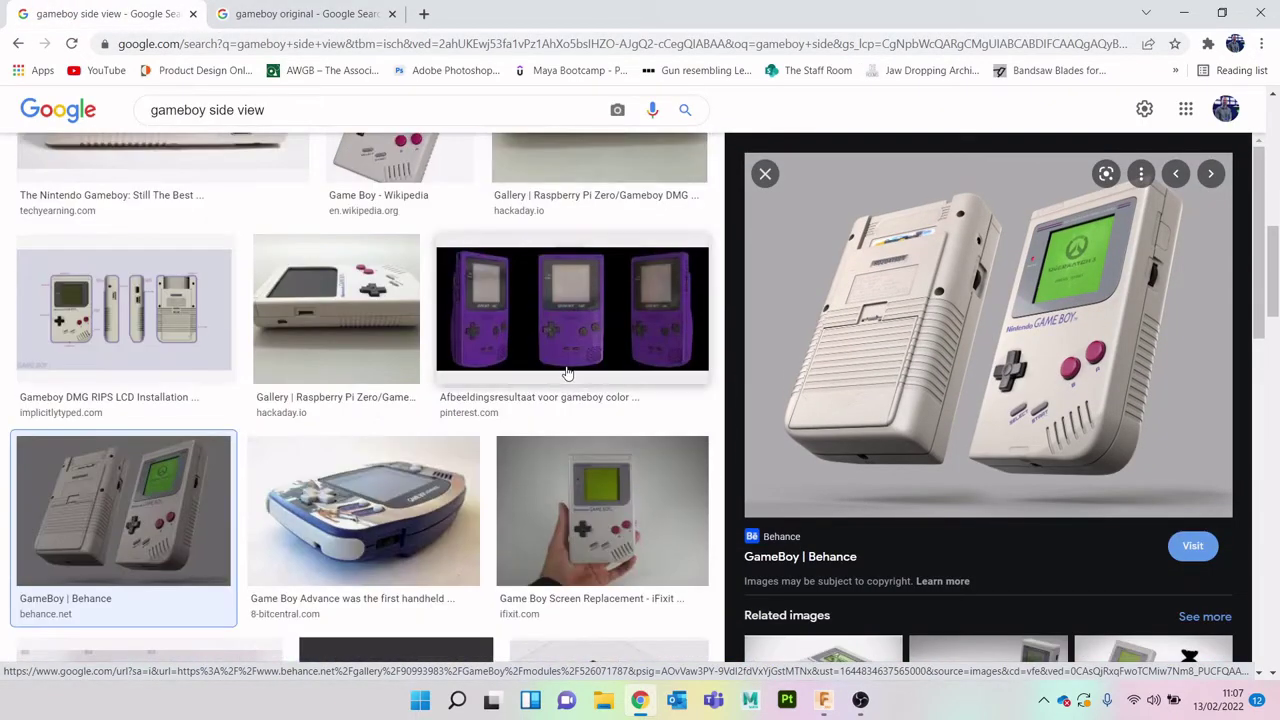
Open the GameBoy Behance image result in a new tab and return to the "gameboy side view" results
{"action": "right_click", "coordinate": [170, 284]}
{"action": "left_click", "coordinate": [190, 293]}
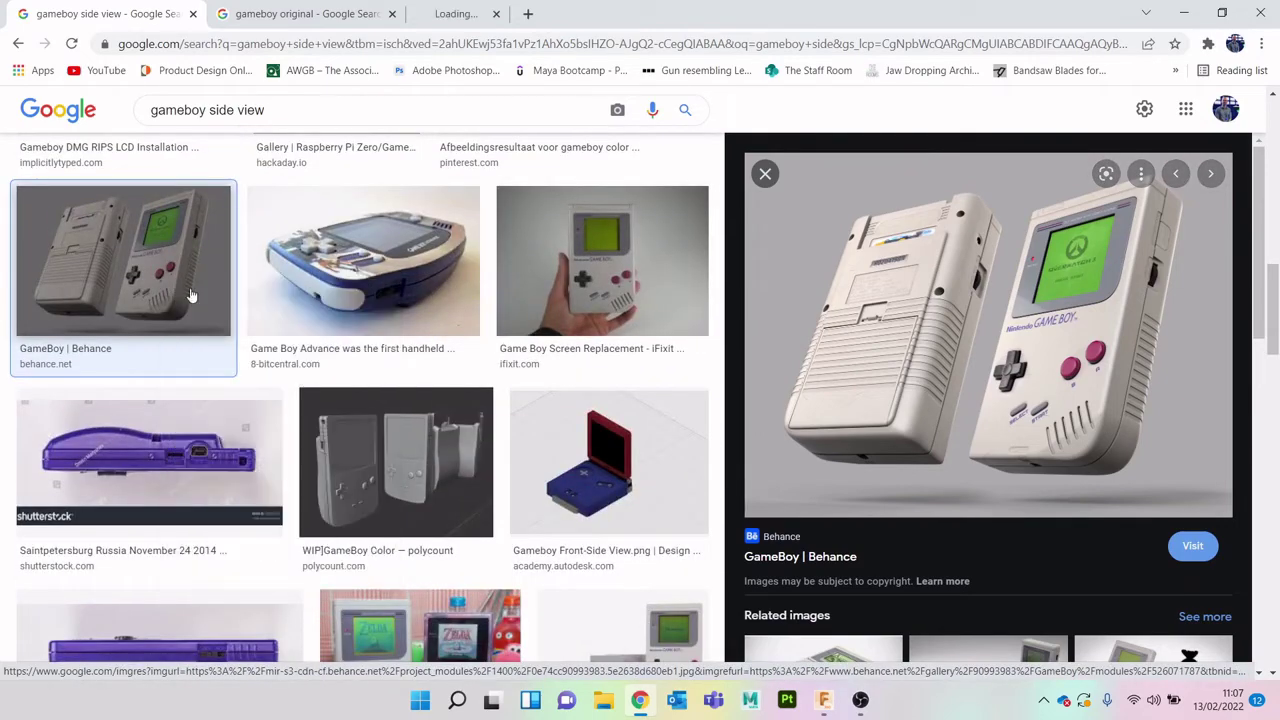
{"action": "left_click", "coordinate": [449, 14]}
{"action": "left_click", "coordinate": [150, 14]}
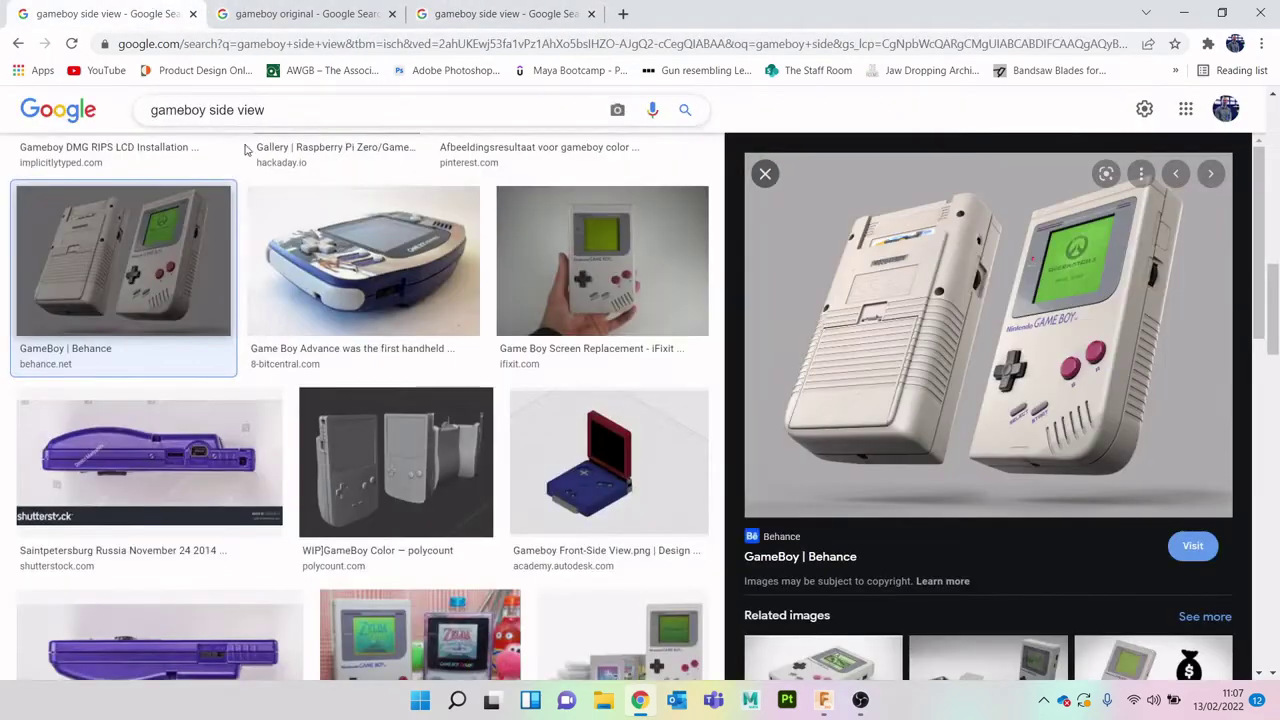
Search images for "gameboy top view", preview the ABC News Game Boy 25th anniversary photo, and return to Fusion 360
{"action": "scroll", "coordinate": [280, 140], "scroll_direction": "up", "scroll_amount": 4}
{"action": "left_click", "coordinate": [233, 110]}
{"action": "left_click_drag", "start_coordinate": [233, 110], "coordinate": [219, 110]}
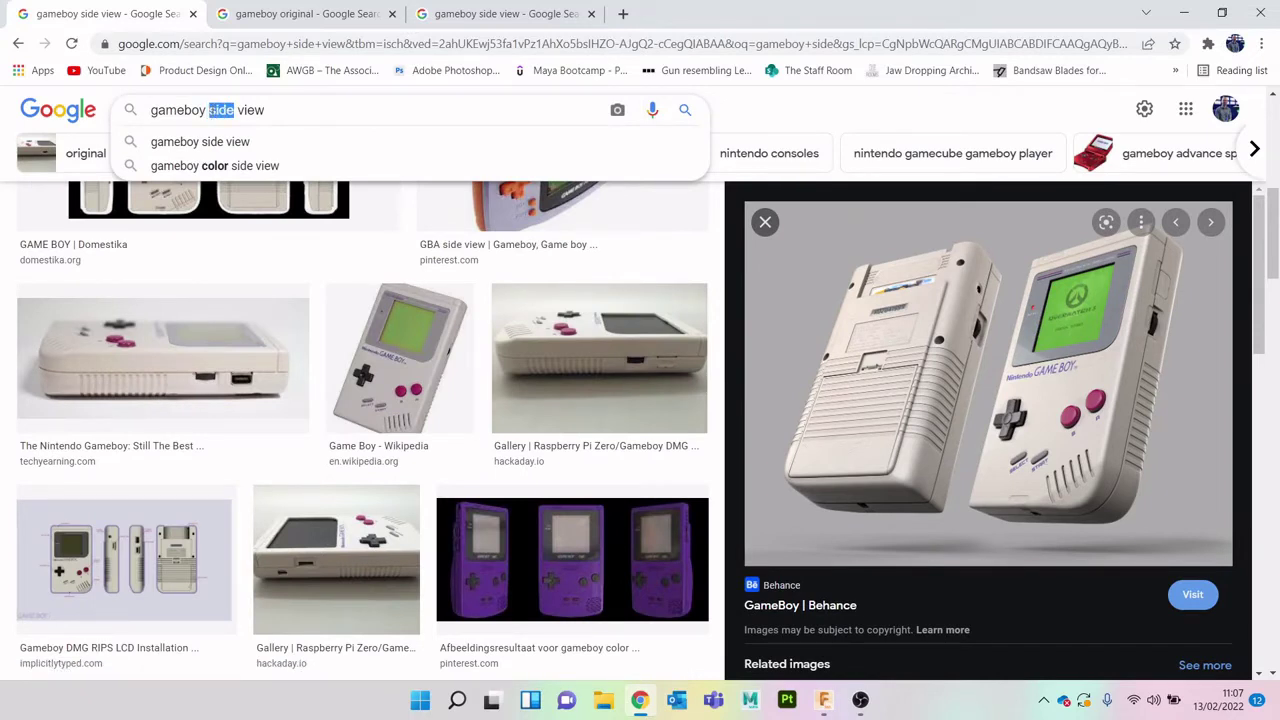
{"action": "type", "text": "top v"}
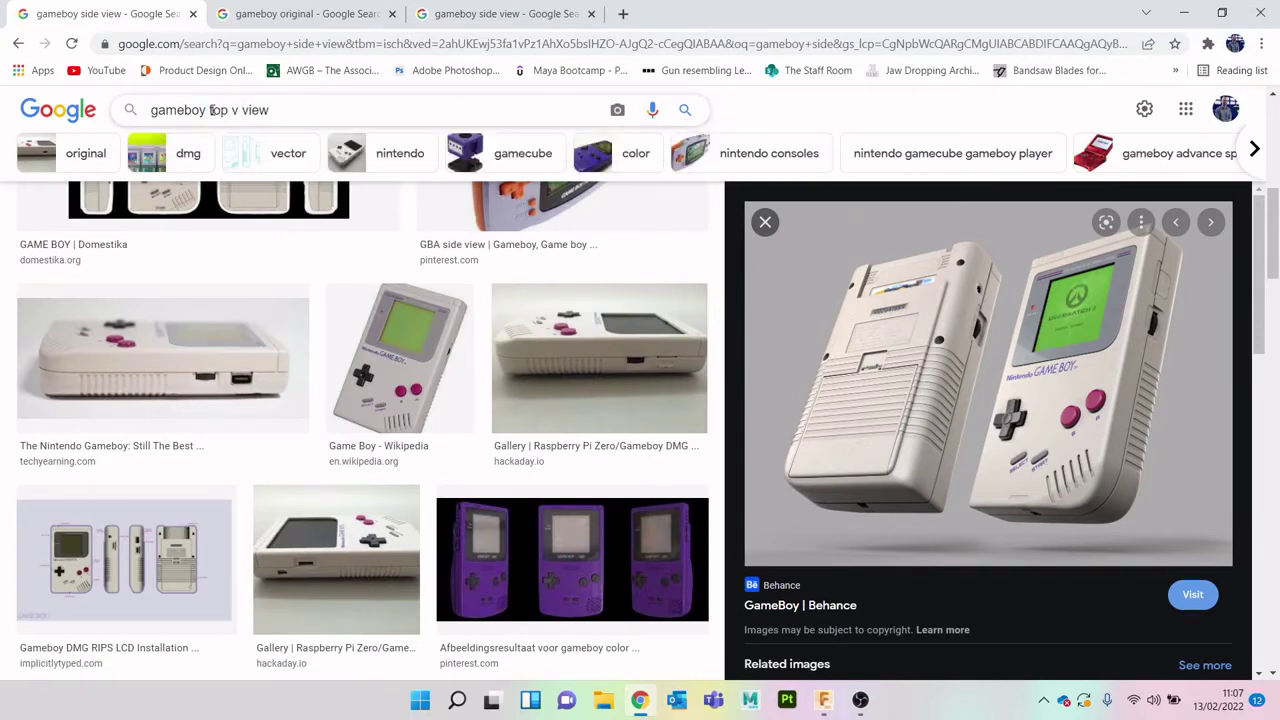
{"action": "key", "text": "BackSpace"}
{"action": "key", "text": "BackSpace"}
{"action": "key", "text": "Return"}
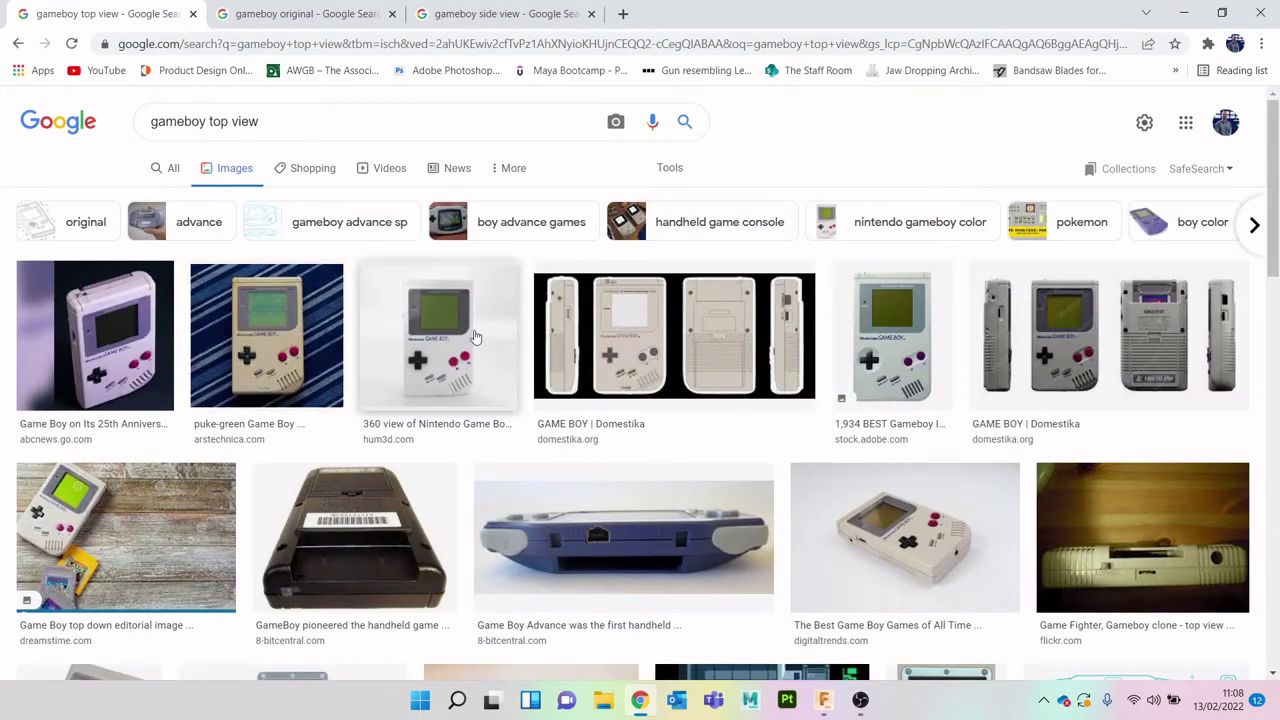
{"action": "left_click", "coordinate": [114, 343]}
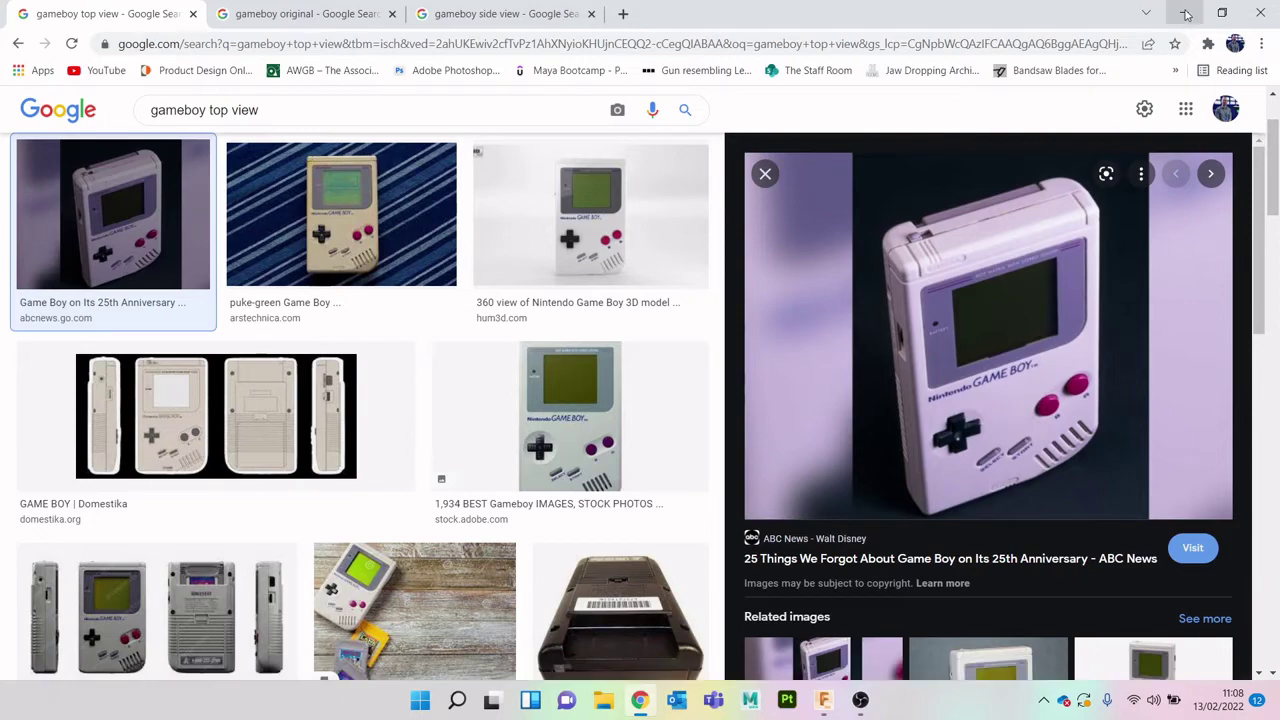
{"action": "left_click", "coordinate": [1186, 14]}
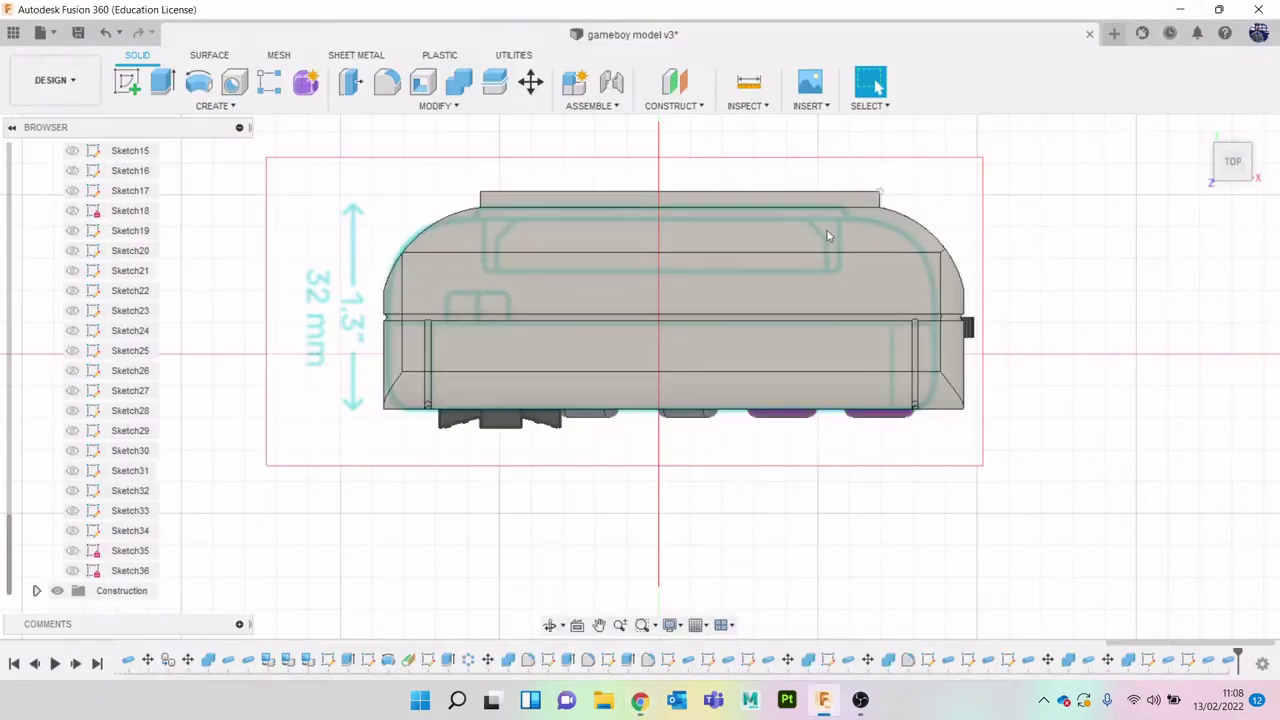
Start a sketch on the top face strip behind the horizontal groove and draw a rectangle over the reference's small switch outline
{"action": "left_click", "coordinate": [127, 84]}
{"action": "left_click", "coordinate": [470, 305]}
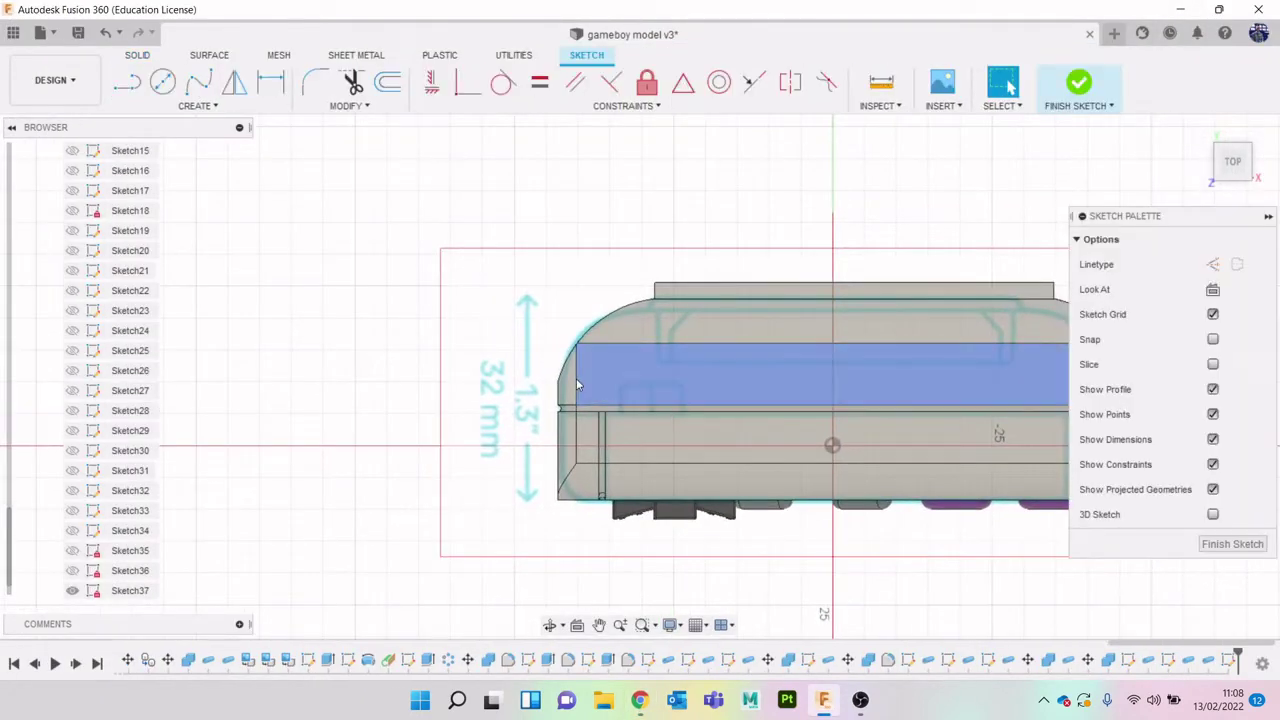
{"action": "scroll", "coordinate": [576, 384], "scroll_direction": "up", "scroll_amount": 6}
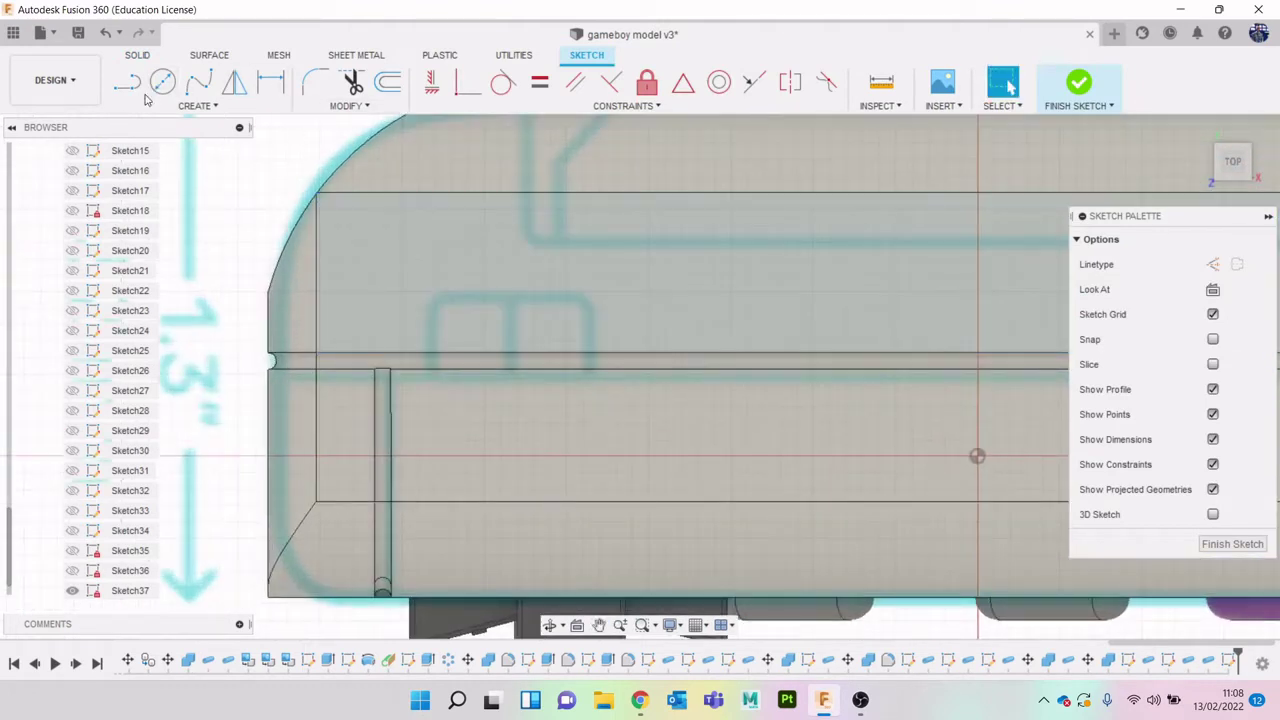
{"action": "key", "text": "r"}
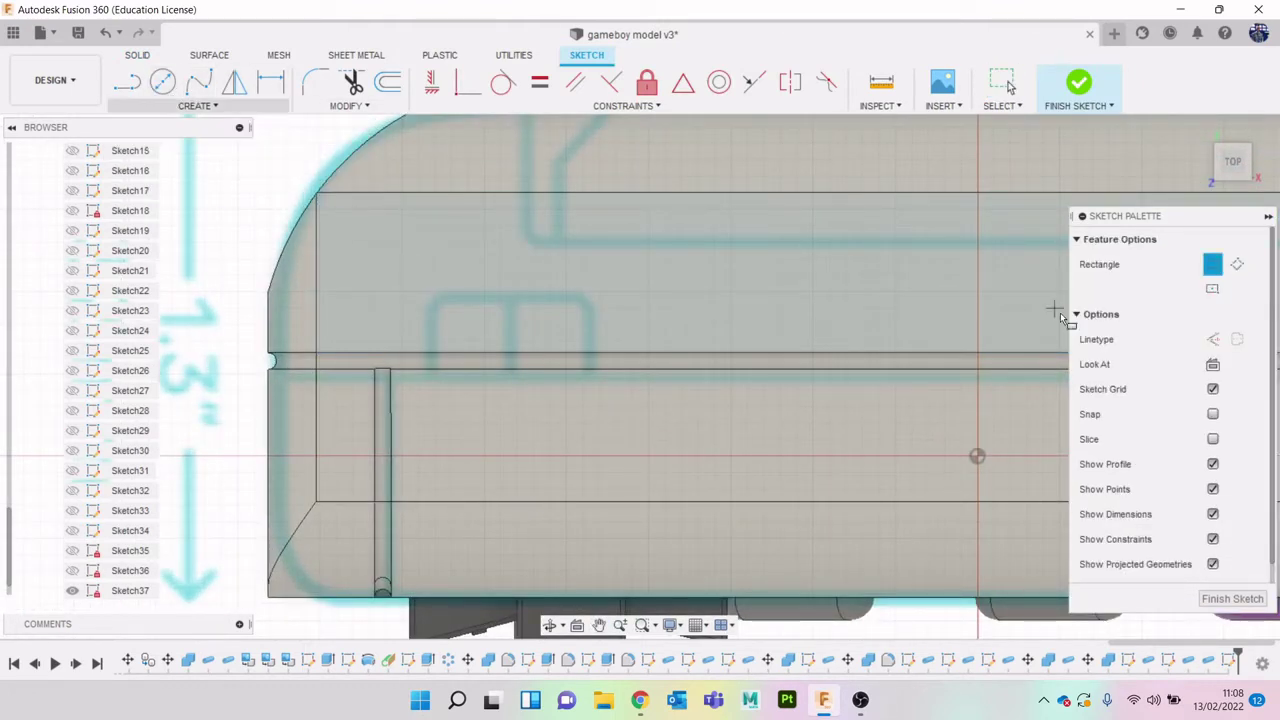
{"action": "left_click", "coordinate": [431, 351]}
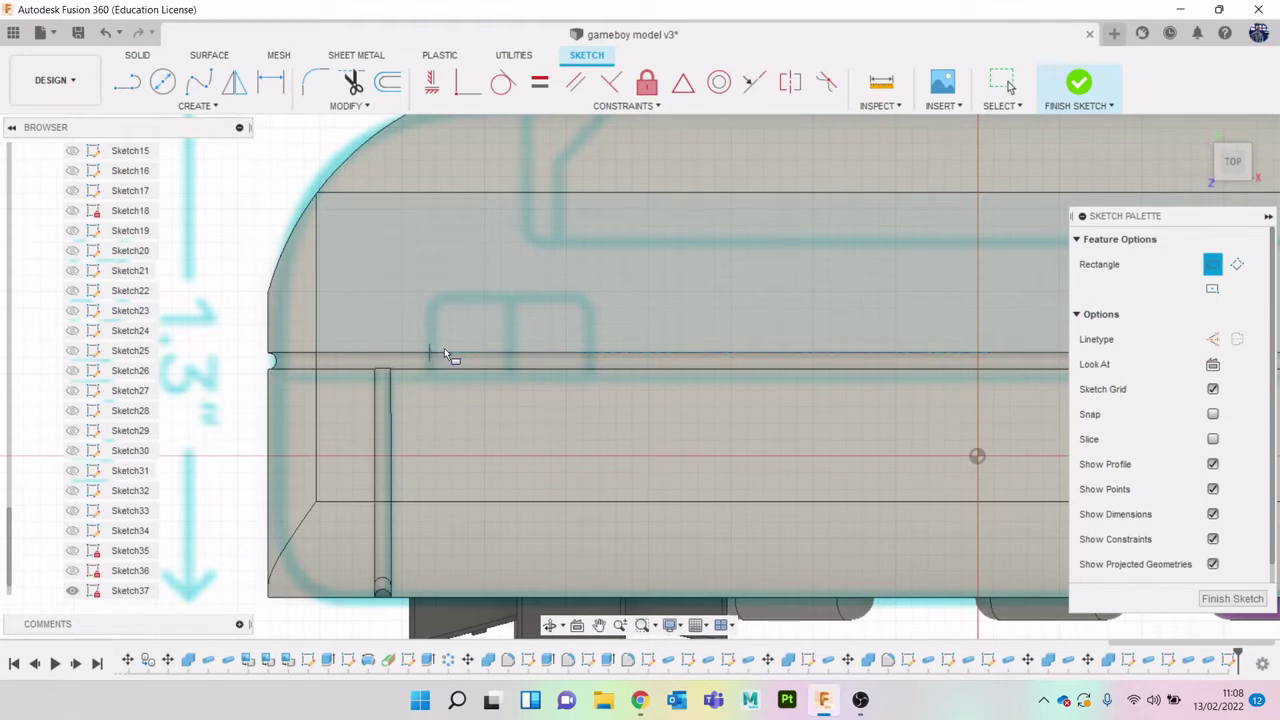
{"action": "left_click", "coordinate": [594, 296]}
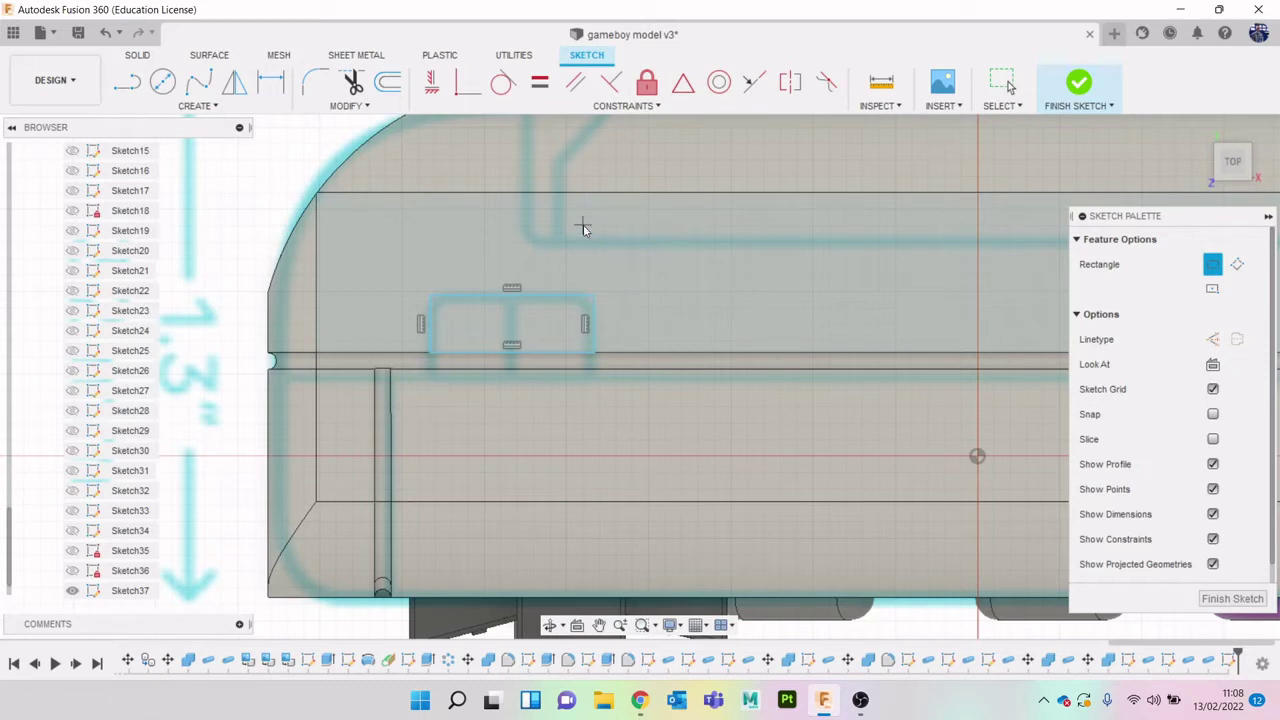
Divide the switch rectangle with a vertical centre line, round its two upper corners, and finish the sketch
{"action": "key", "text": "Escape"}
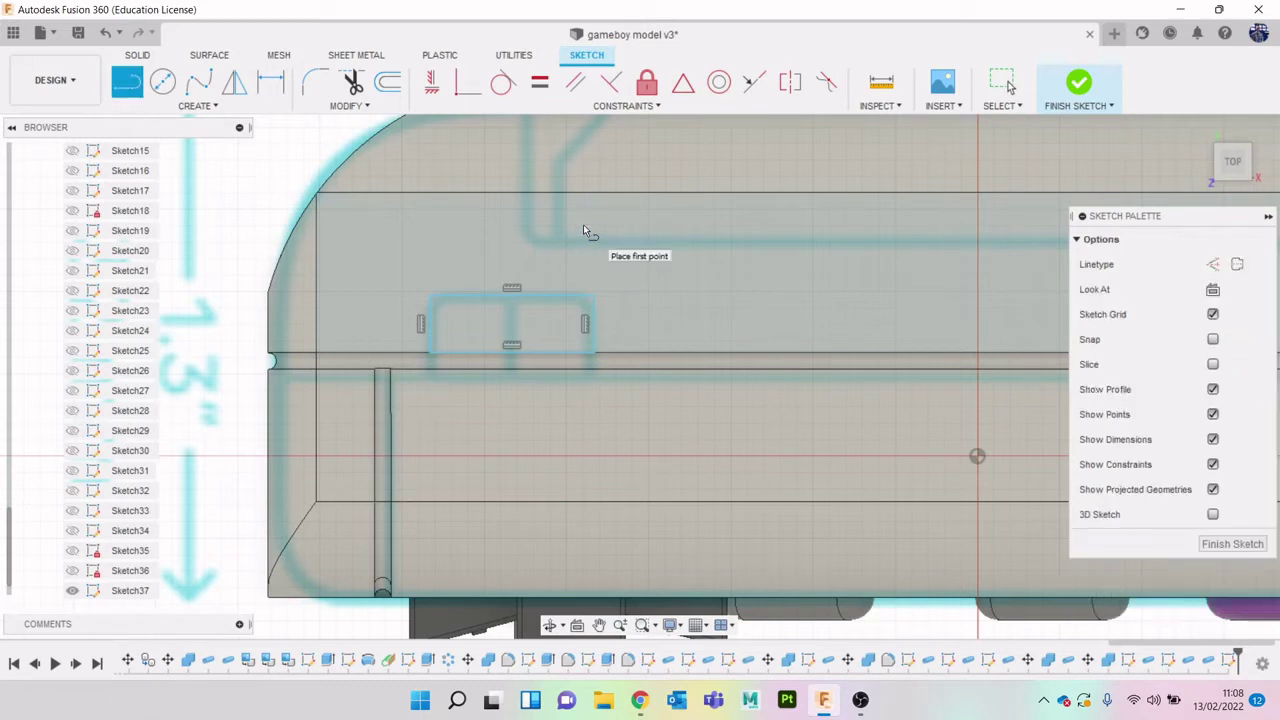
{"action": "left_click", "coordinate": [512, 352]}
{"action": "left_click", "coordinate": [315, 83]}
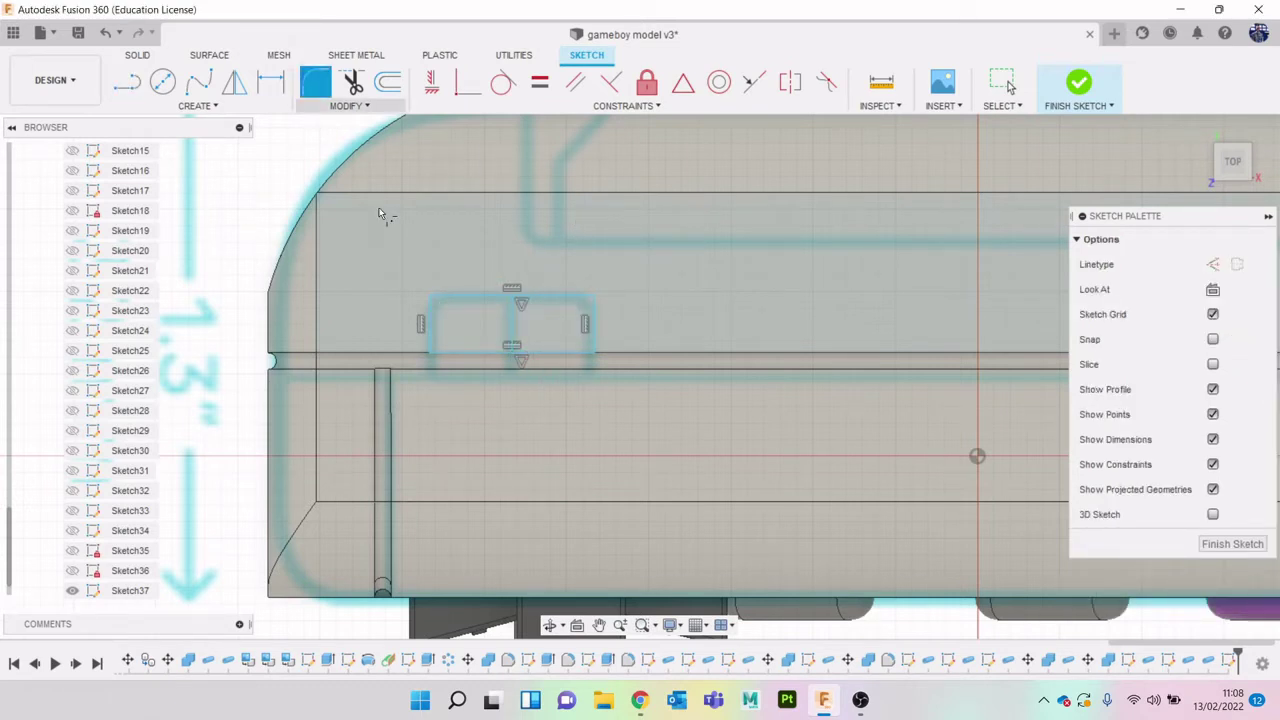
{"action": "scroll", "coordinate": [395, 240], "scroll_direction": "up", "scroll_amount": 2}
{"action": "left_click", "coordinate": [458, 312]}
{"action": "left_click", "coordinate": [436, 326]}
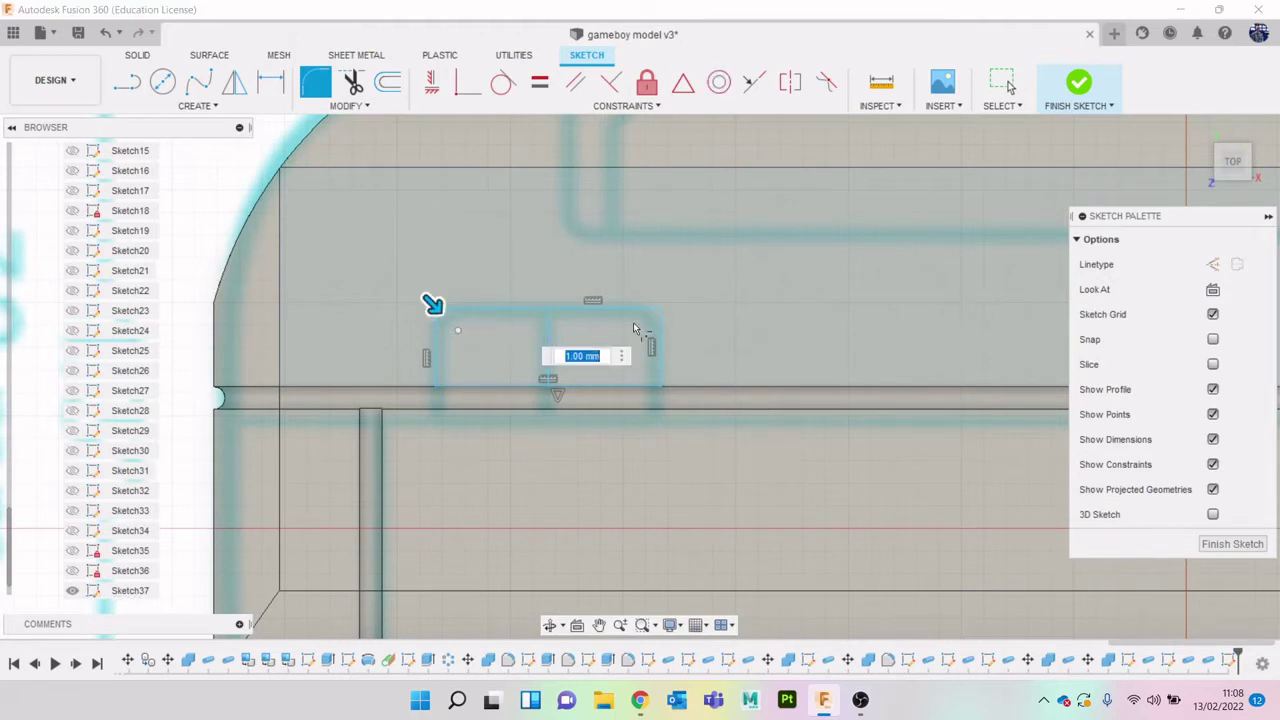
{"action": "left_click", "coordinate": [638, 309]}
{"action": "left_click", "coordinate": [660, 324]}
{"action": "left_click_drag", "start_coordinate": [663, 305], "coordinate": [652, 300]}
{"action": "left_click", "coordinate": [1079, 82]}
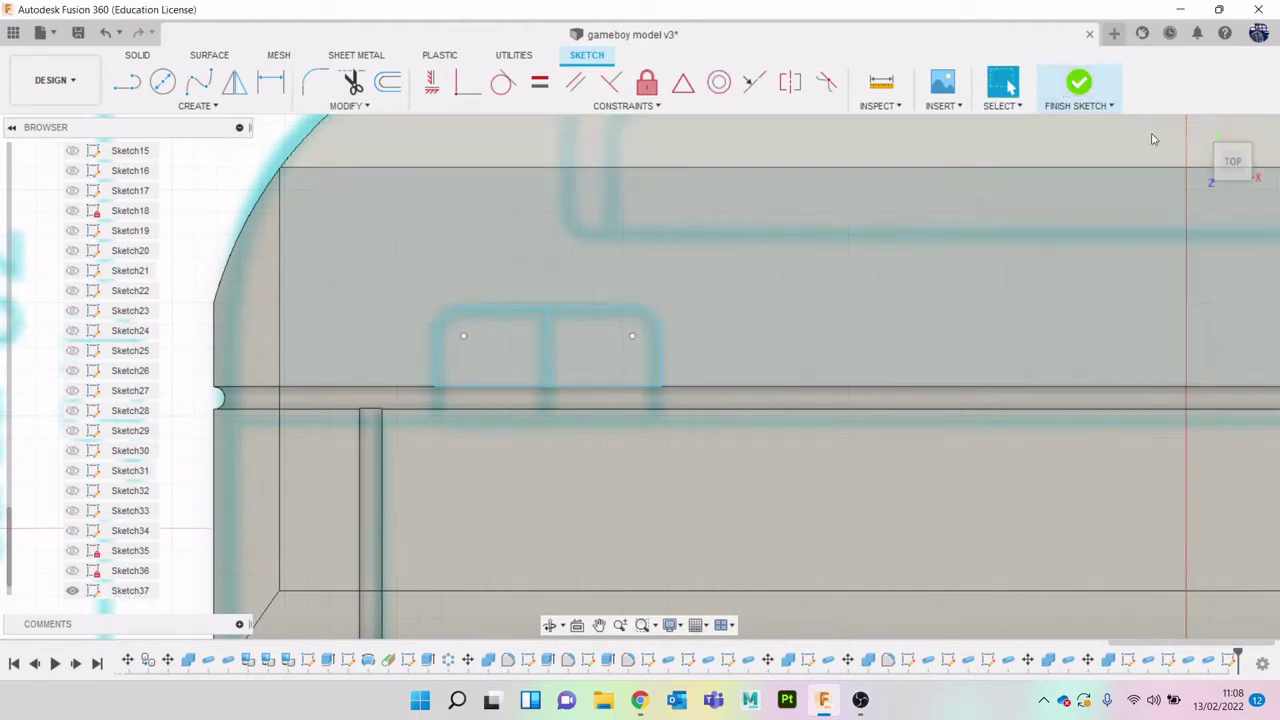
Cut both halves of the switch profile 0.896 mm deep into the top face with Extrude
{"action": "key", "text": "e"}
{"action": "left_click", "coordinate": [566, 349]}
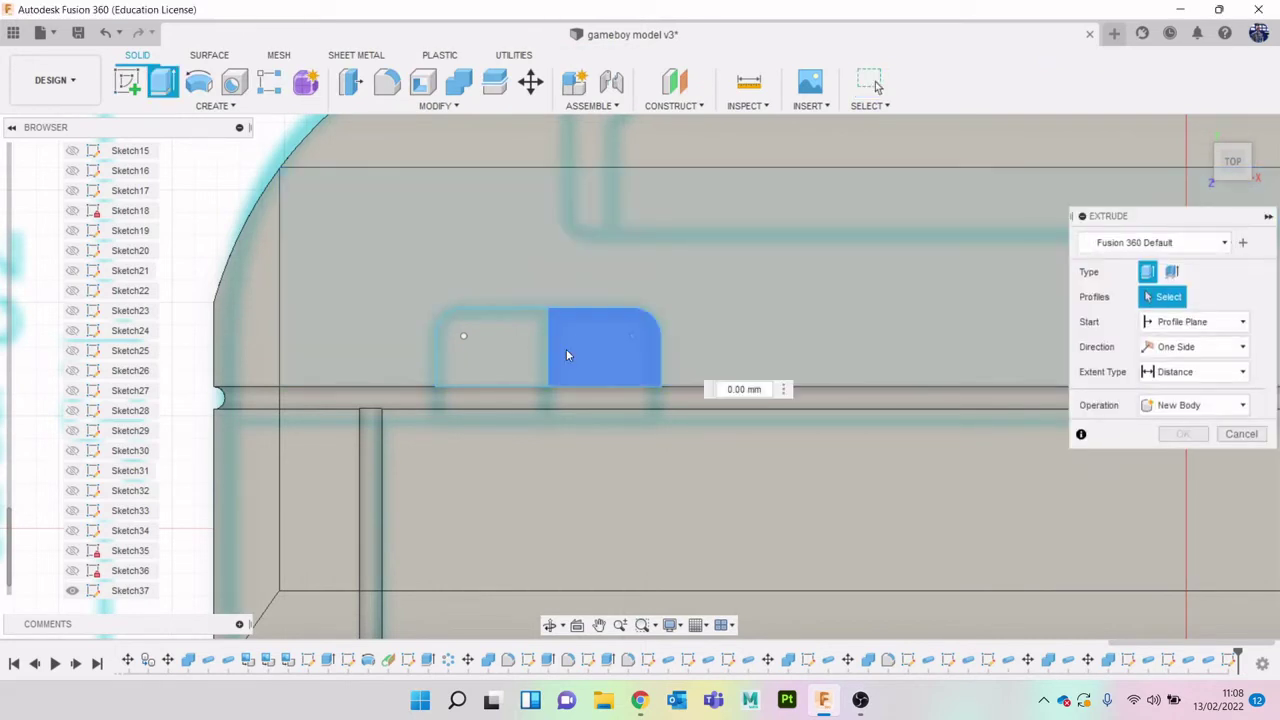
{"action": "left_click", "coordinate": [490, 350]}
{"action": "left_click", "coordinate": [1225, 183]}
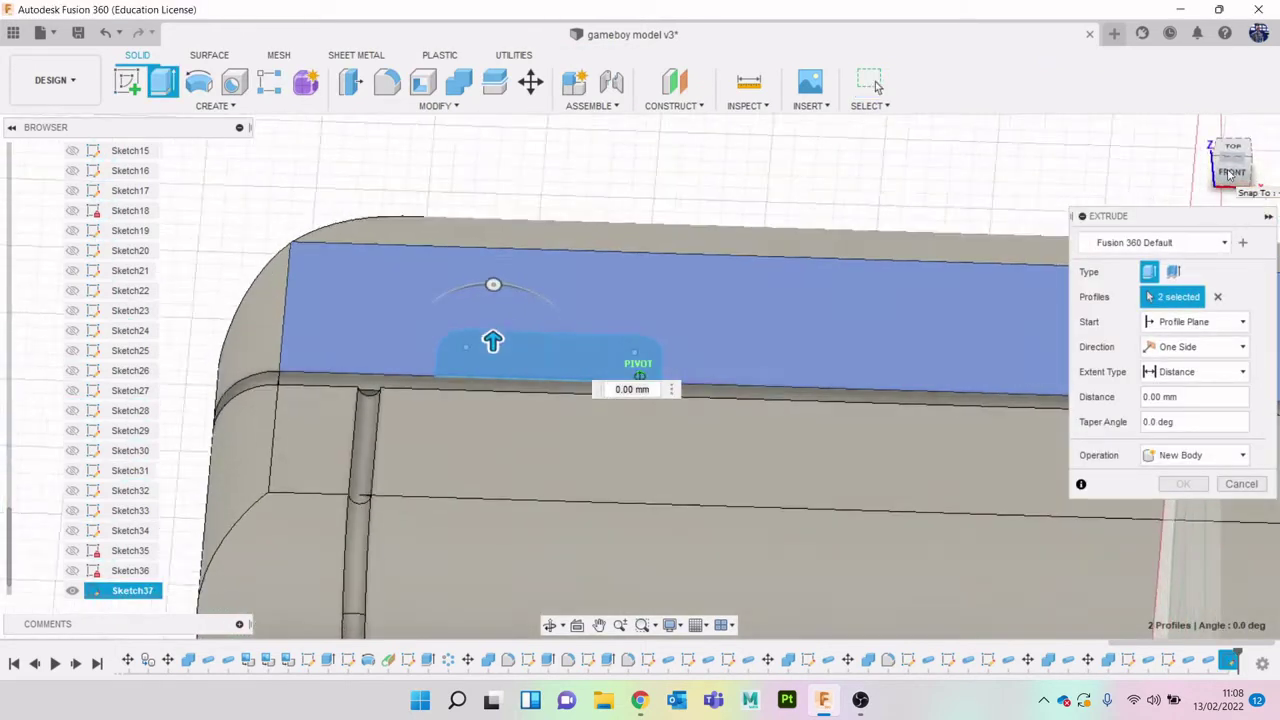
{"action": "left_click_drag", "start_coordinate": [493, 340], "coordinate": [493, 386]}
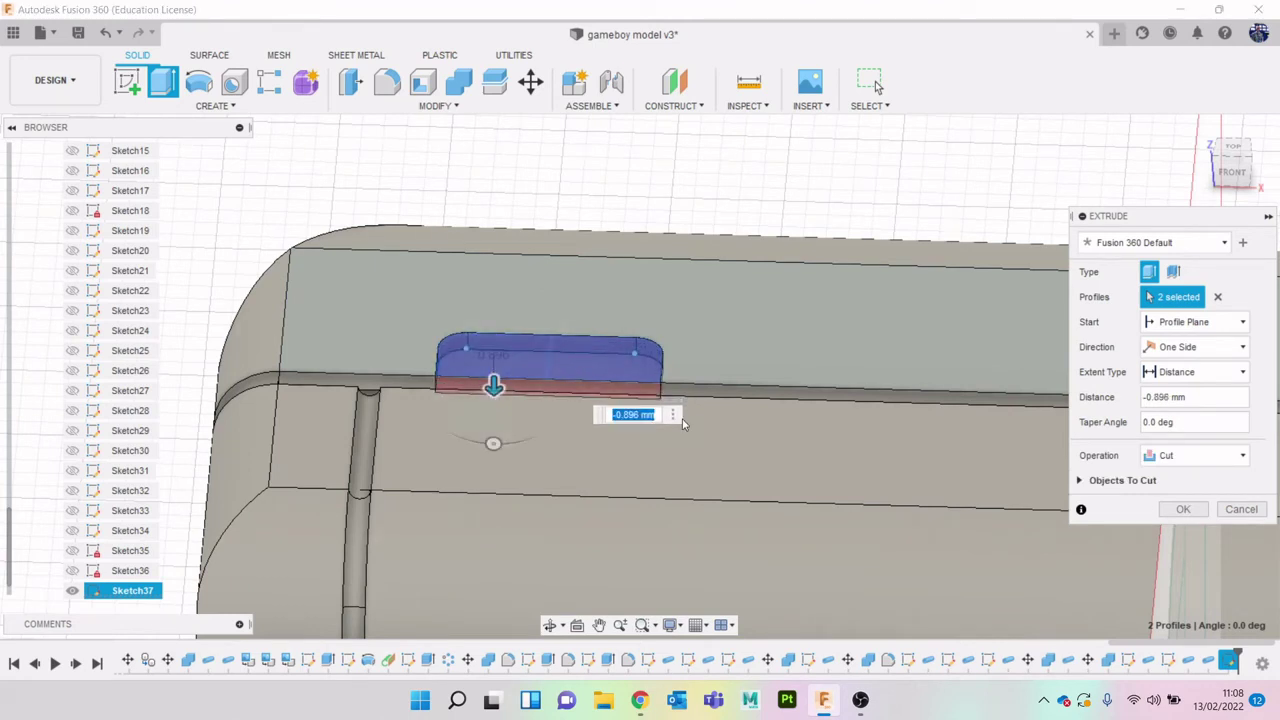
{"action": "left_click", "coordinate": [1183, 509]}
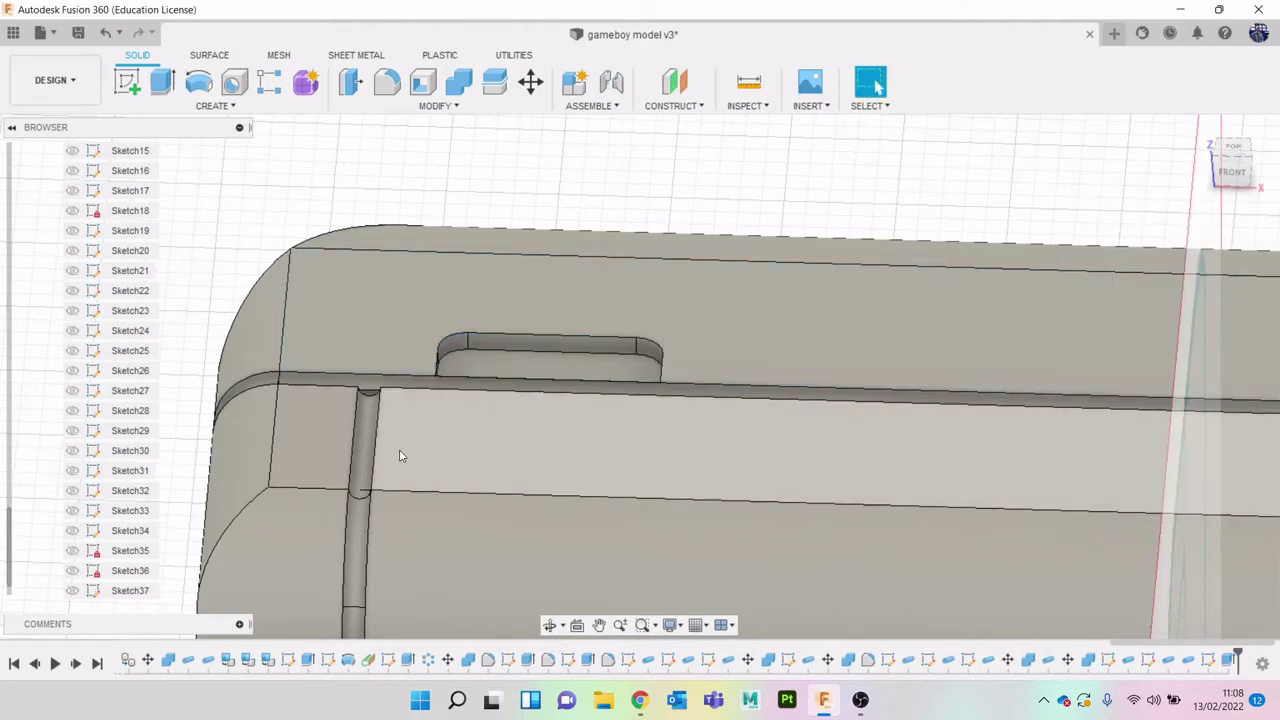
Show the switch sketch again and extrude its right half symmetrically by -0.634 mm as a new body
{"action": "scroll", "coordinate": [120, 535], "scroll_direction": "down", "scroll_amount": 1}
{"action": "left_click", "coordinate": [73, 570]}
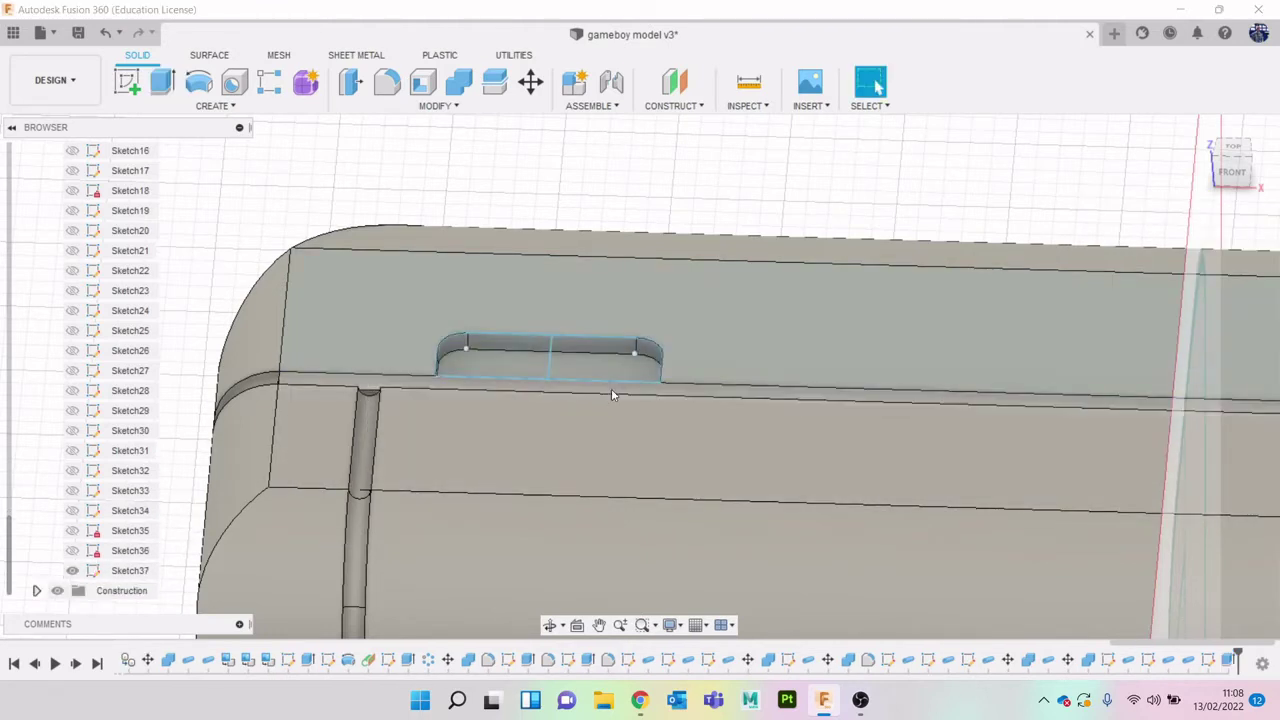
{"action": "scroll", "coordinate": [611, 388], "scroll_direction": "up", "scroll_amount": 3}
{"action": "key", "text": "e"}
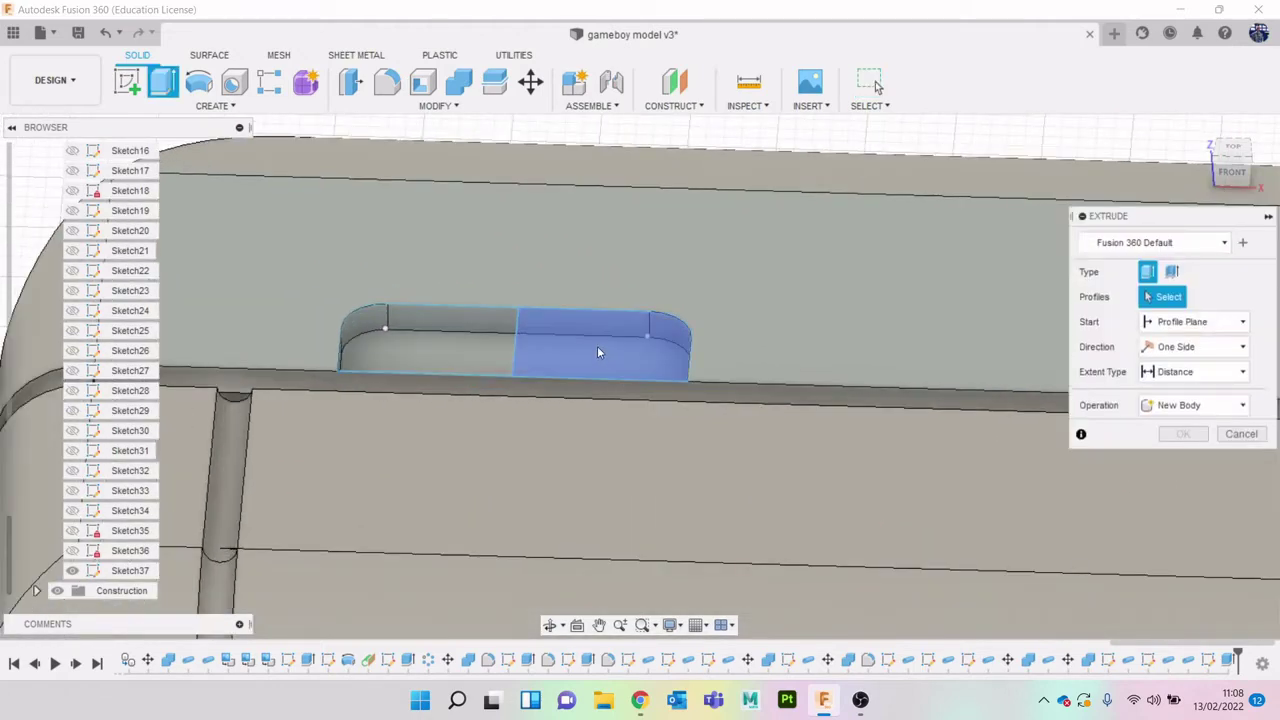
{"action": "left_click", "coordinate": [597, 346]}
{"action": "left_click", "coordinate": [484, 356]}
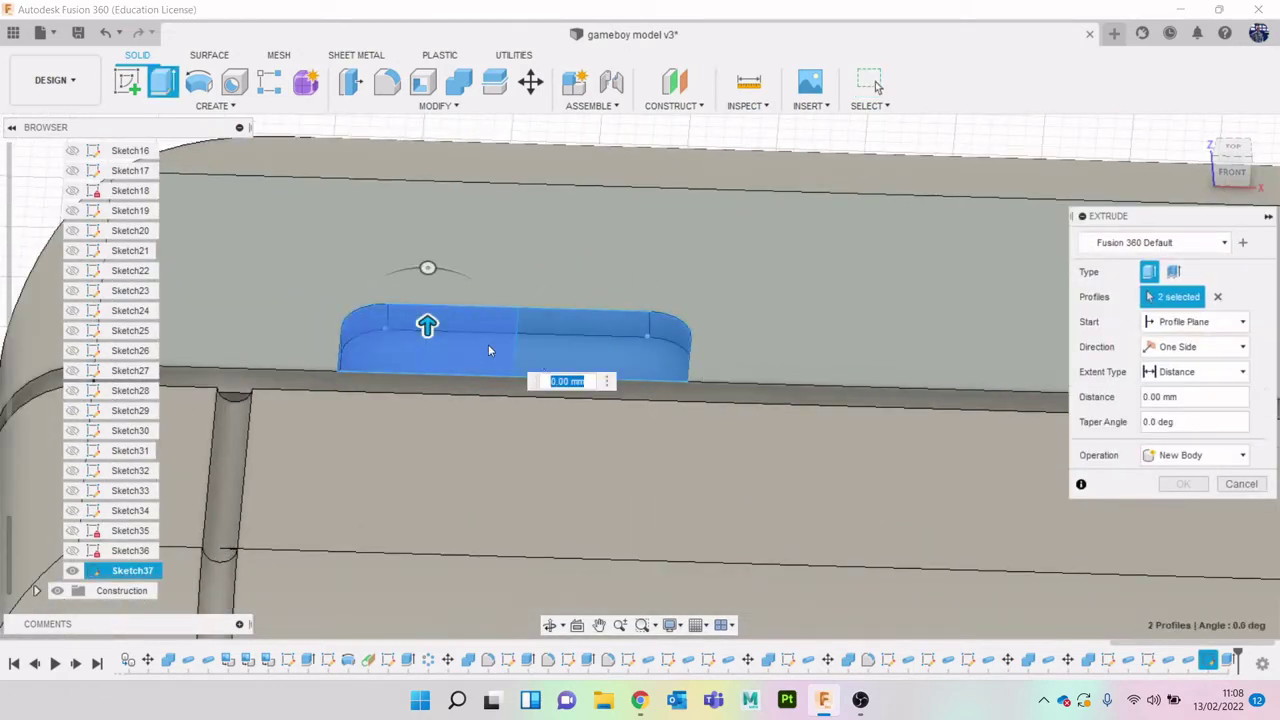
{"action": "left_click", "coordinate": [496, 358]}
{"action": "left_click_drag", "start_coordinate": [602, 330], "coordinate": [602, 344]}
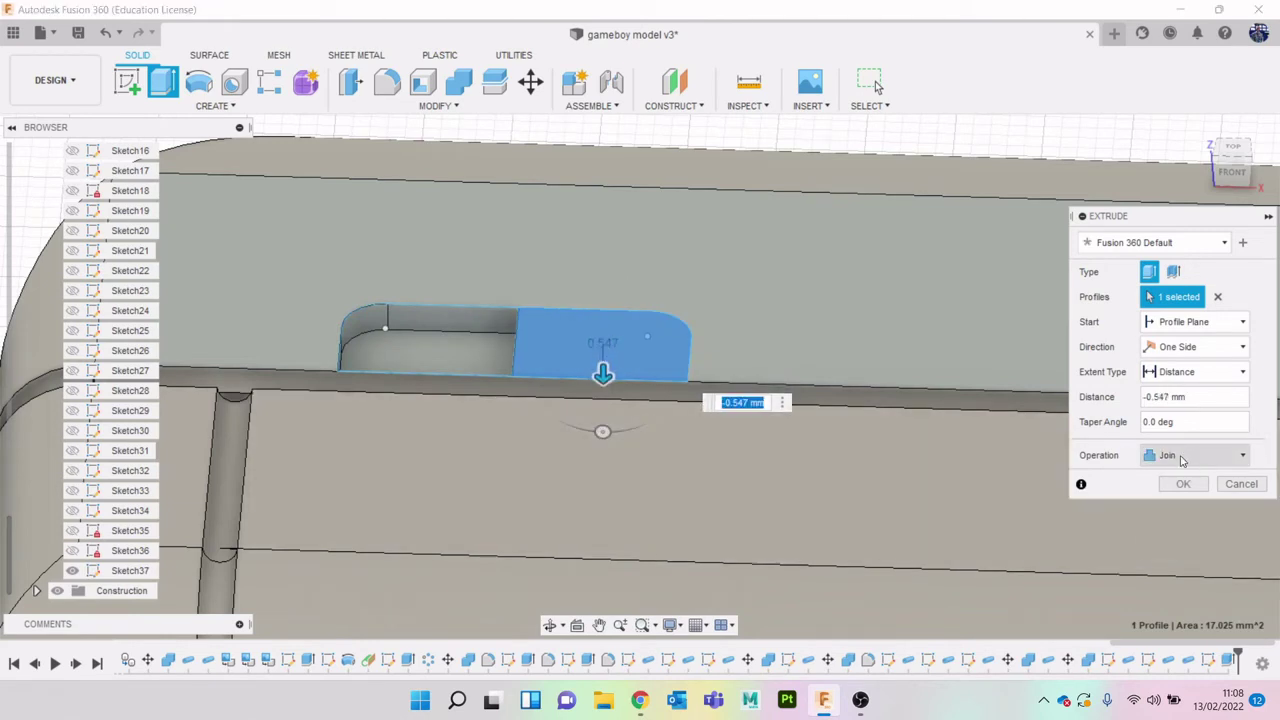
{"action": "left_click", "coordinate": [1183, 459]}
{"action": "left_click", "coordinate": [1170, 532]}
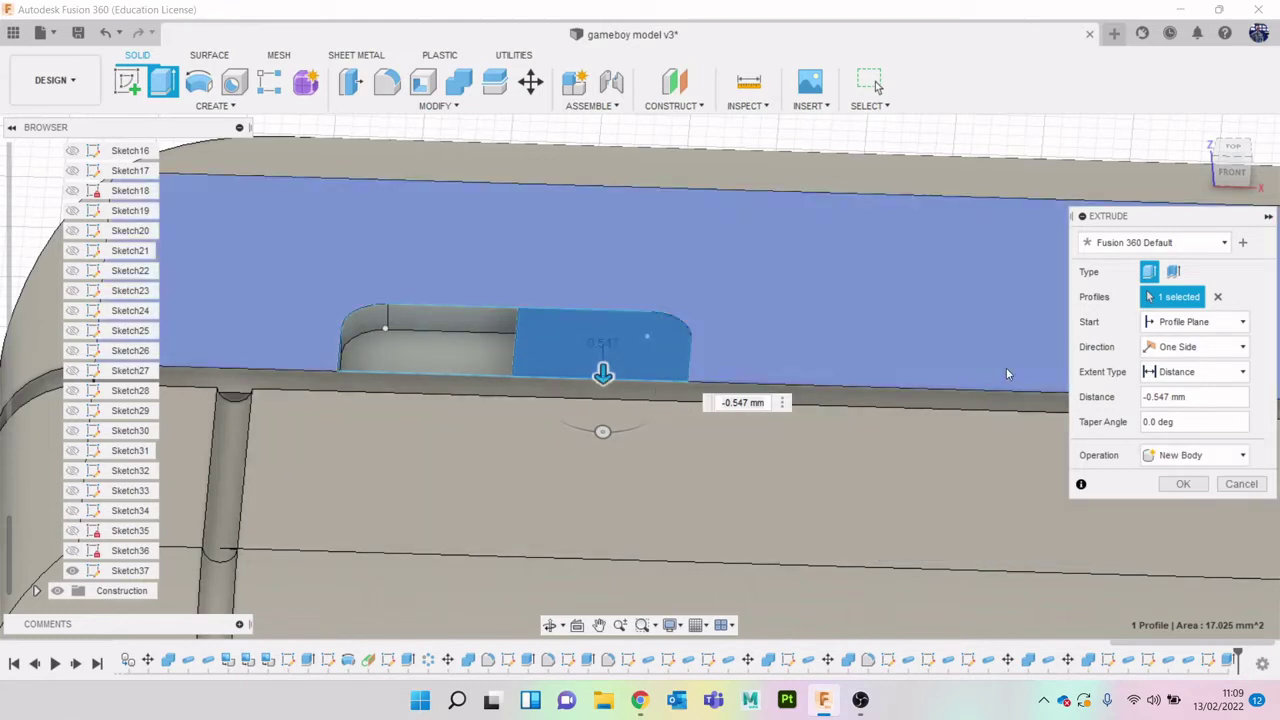
{"action": "left_click", "coordinate": [1195, 347]}
{"action": "left_click", "coordinate": [1175, 406]}
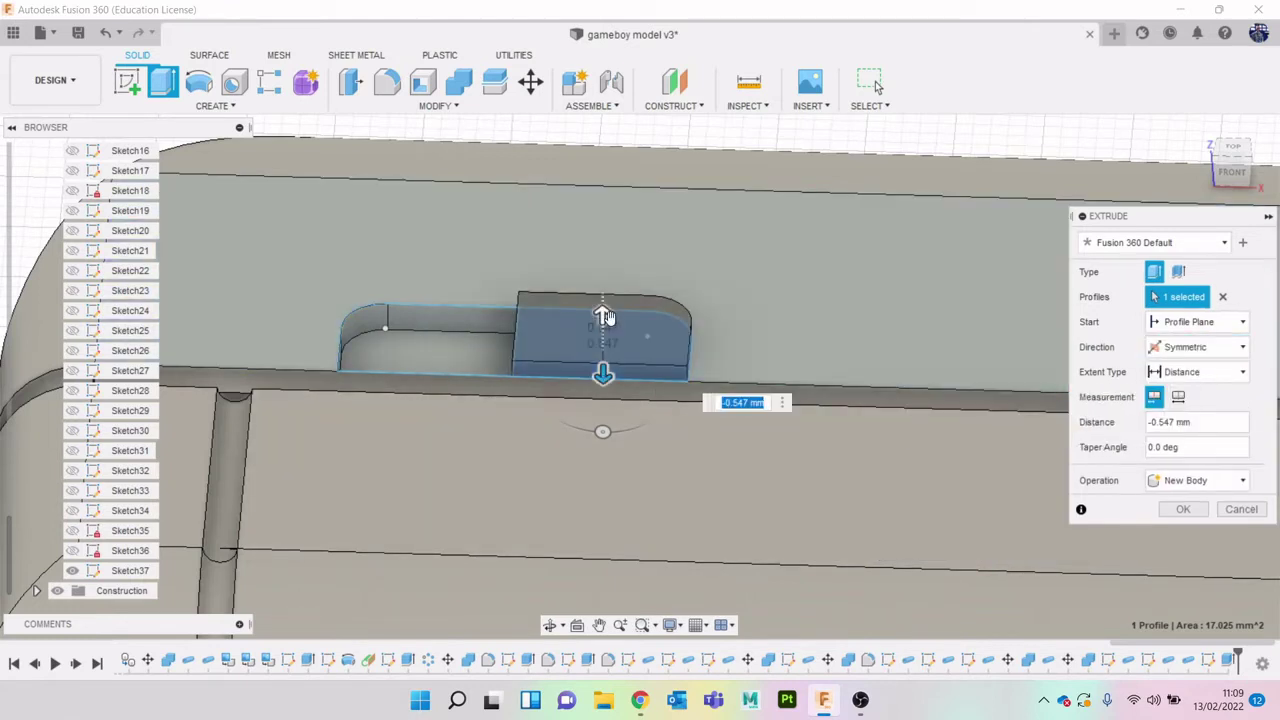
{"action": "left_click_drag", "start_coordinate": [600, 314], "coordinate": [602, 310]}
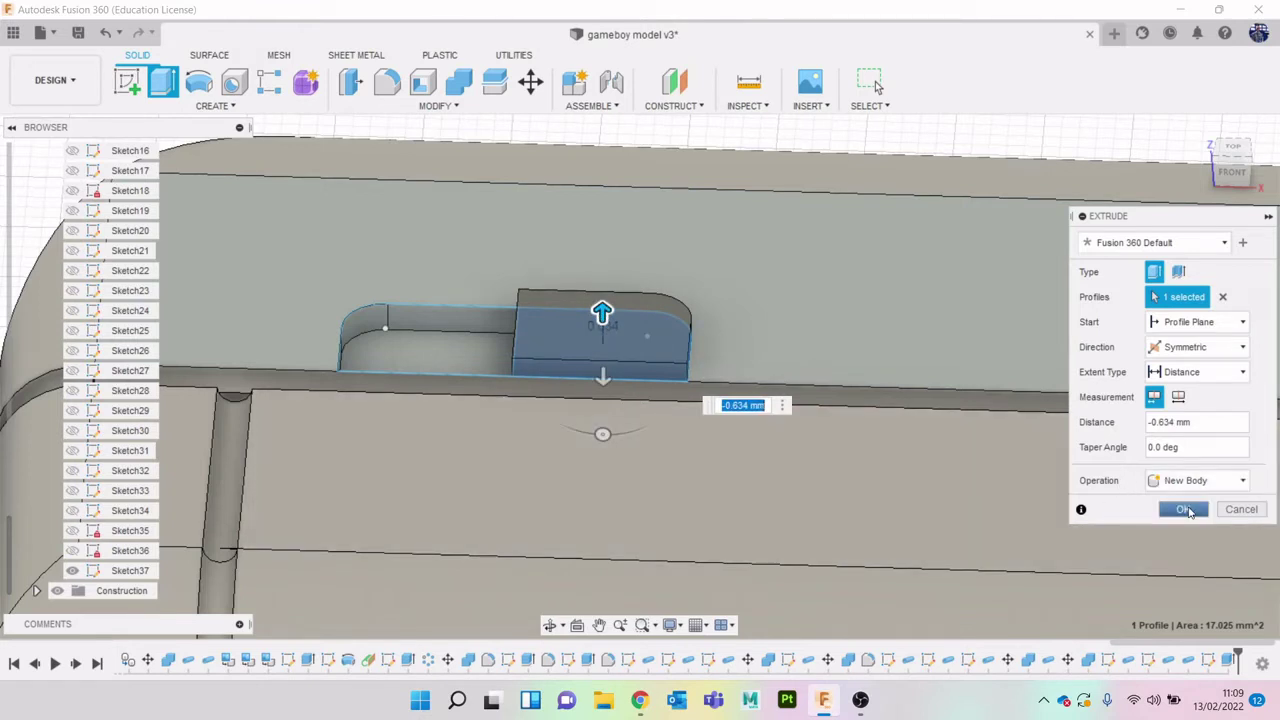
{"action": "key", "text": "Return"}
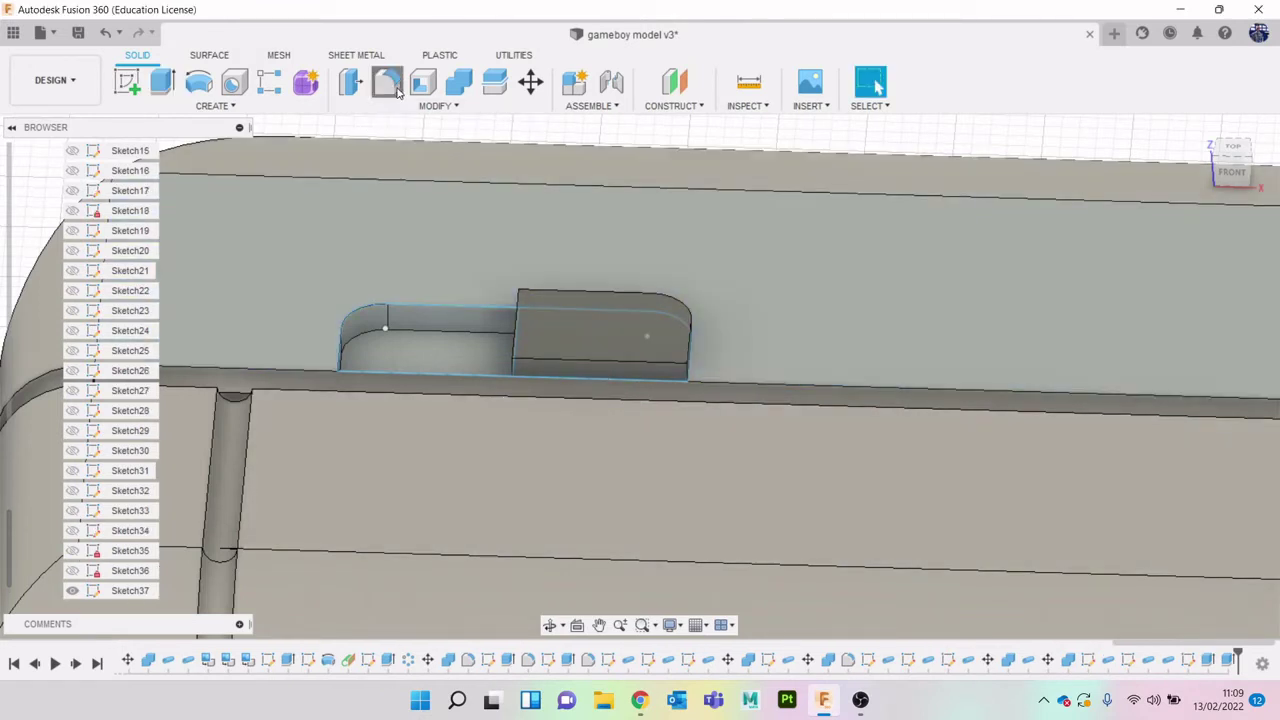
Fillet the upper edges of the raised switch block with a 0.389 mm radius
{"action": "left_click", "coordinate": [390, 84]}
{"action": "scroll", "coordinate": [620, 291], "scroll_direction": "up", "scroll_amount": 2}
{"action": "left_click", "coordinate": [620, 291]}
{"action": "left_click", "coordinate": [493, 350]}
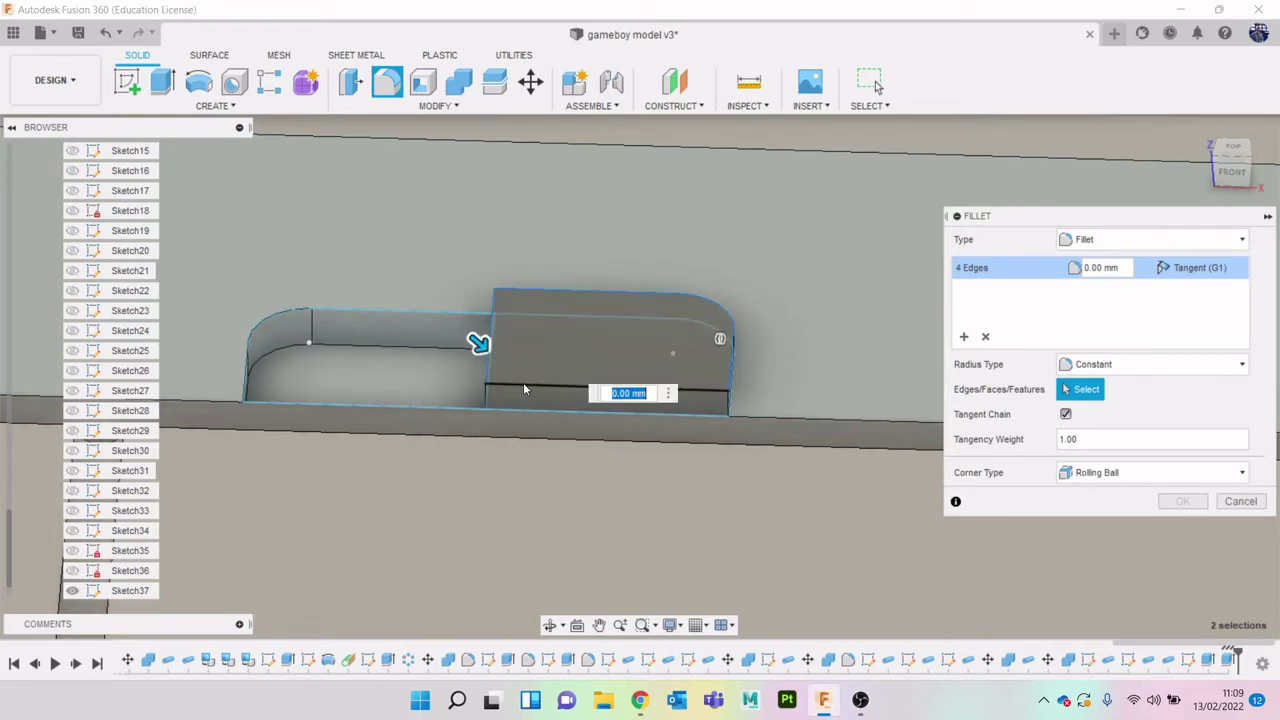
{"action": "left_click", "coordinate": [523, 387]}
{"action": "type", "text": "0.389"}
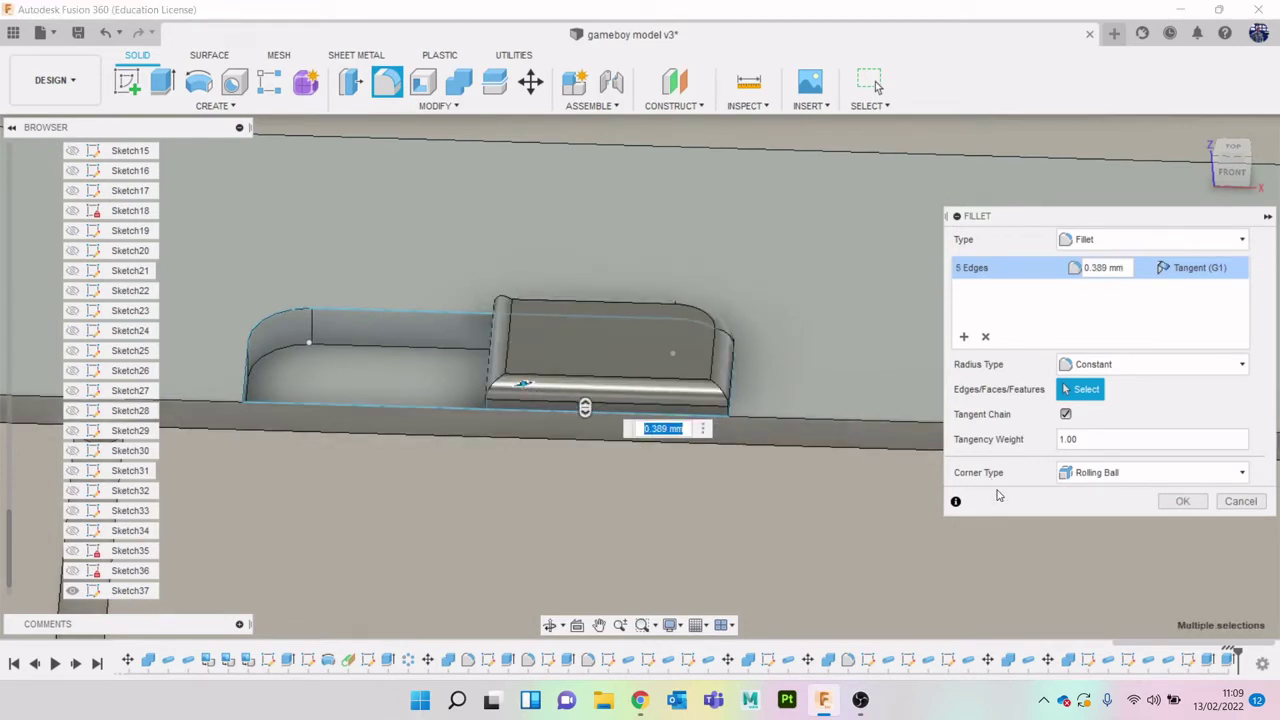
{"action": "left_click", "coordinate": [1166, 506]}
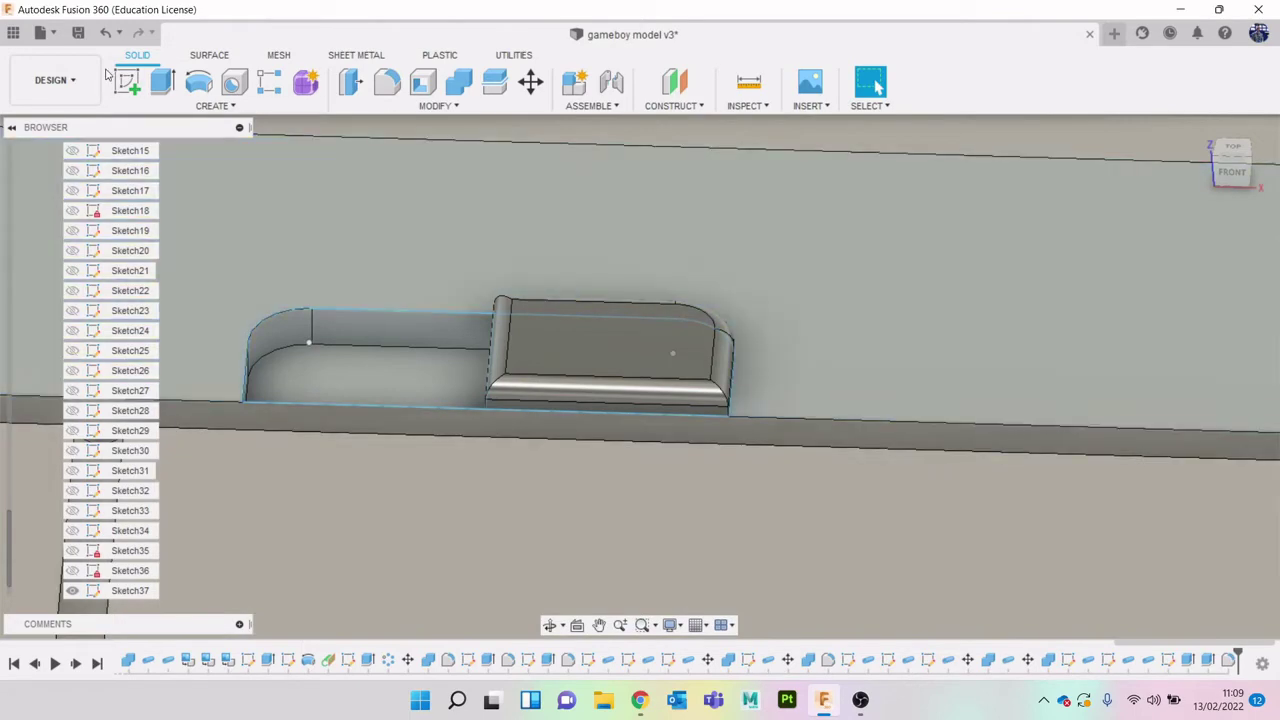
Start a sketch on the switch block's top face and draw a circle about 2.19 mm in diameter near its centre
{"action": "left_click", "coordinate": [130, 85]}
{"action": "left_click", "coordinate": [587, 342]}
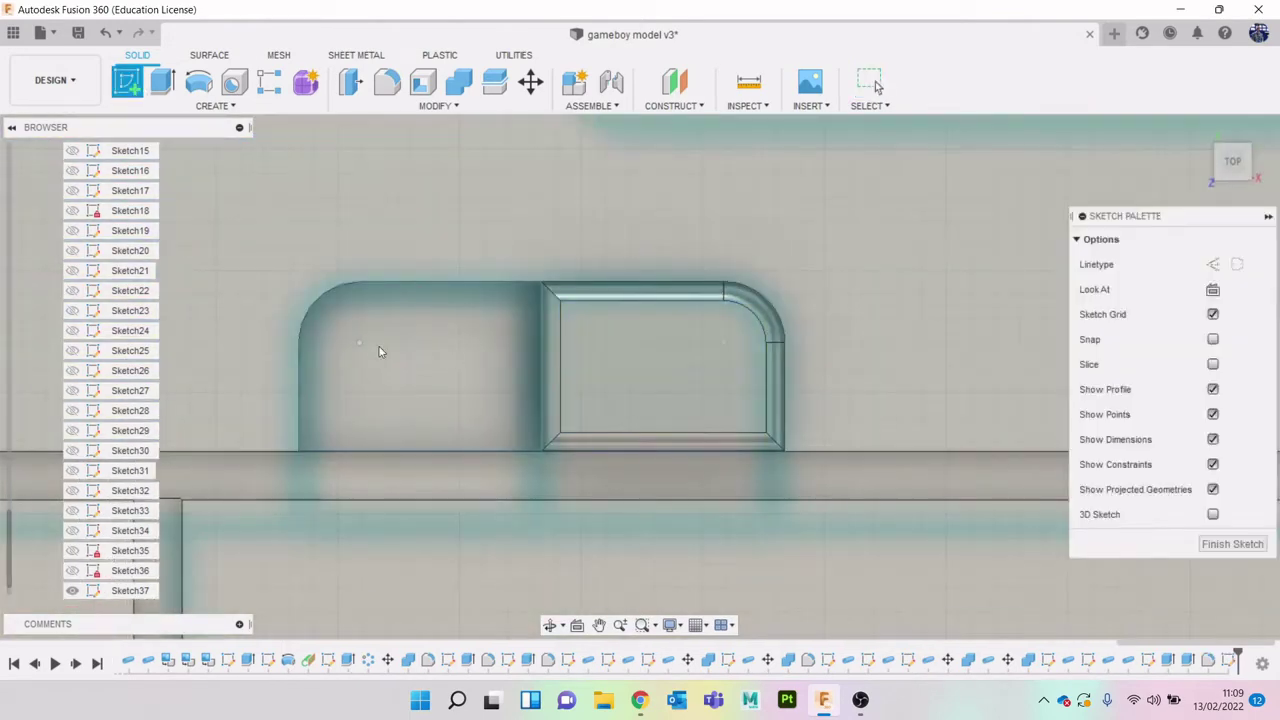
{"action": "left_click", "coordinate": [640, 699]}
{"action": "left_click", "coordinate": [640, 699]}
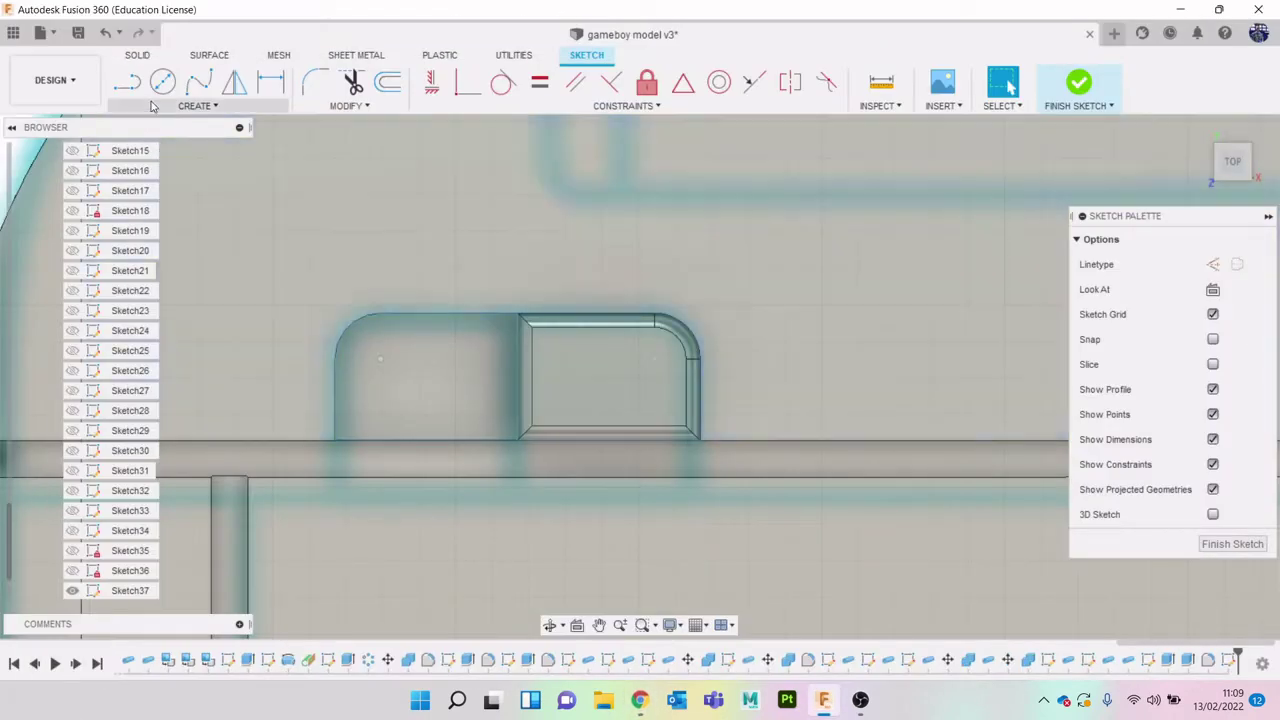
{"action": "key", "text": "c"}
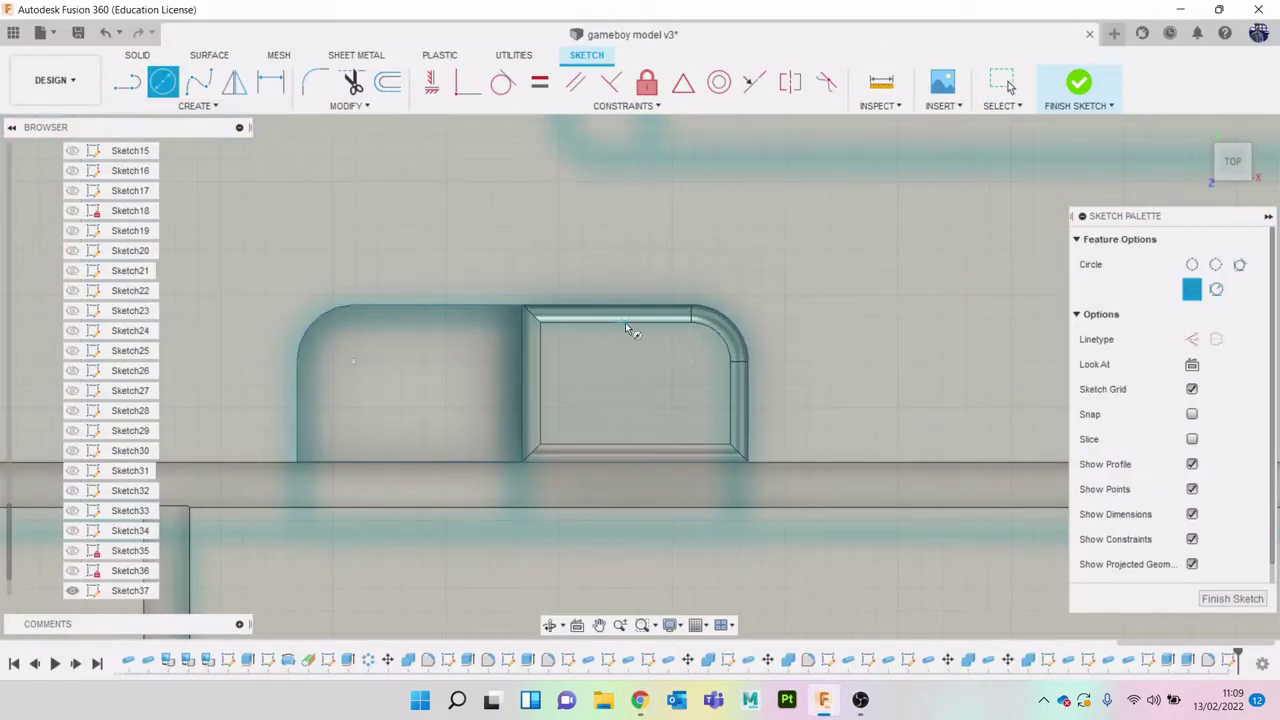
{"action": "left_click", "coordinate": [615, 383]}
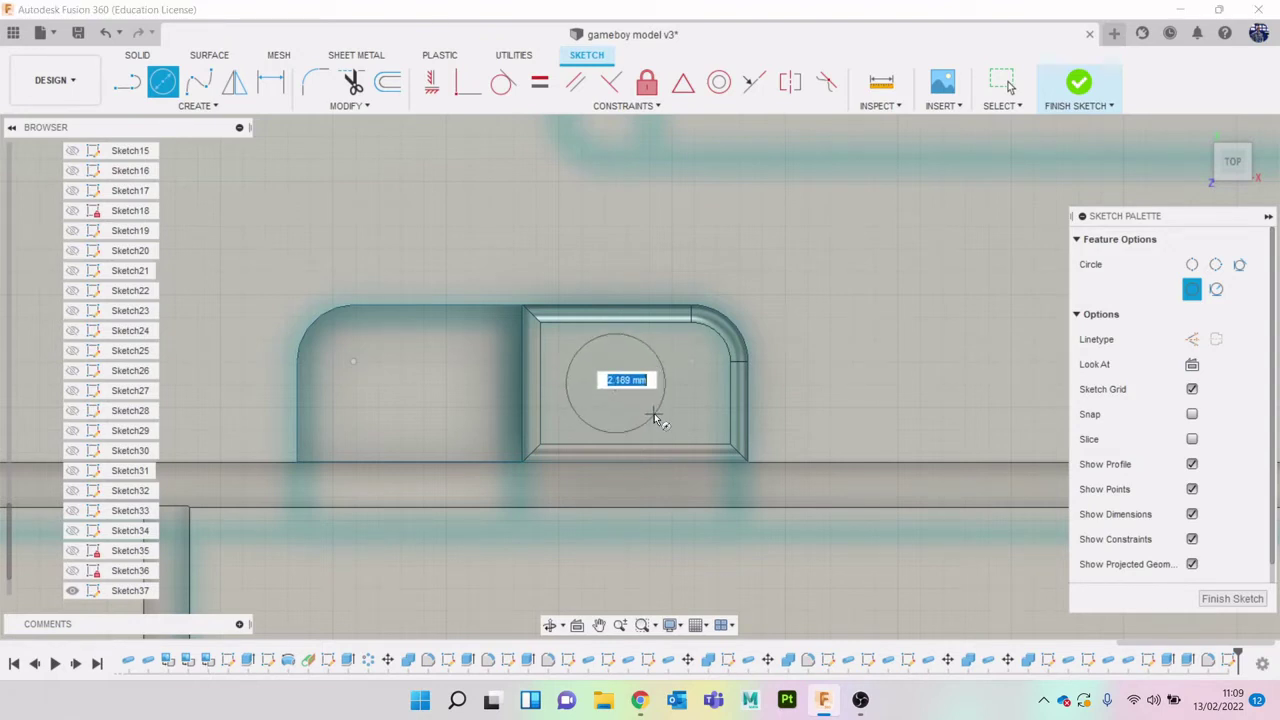
{"action": "left_click", "coordinate": [654, 413]}
Extrude the circle 0.553 mm upward and join it to the switch block
{"action": "key", "text": "e"}
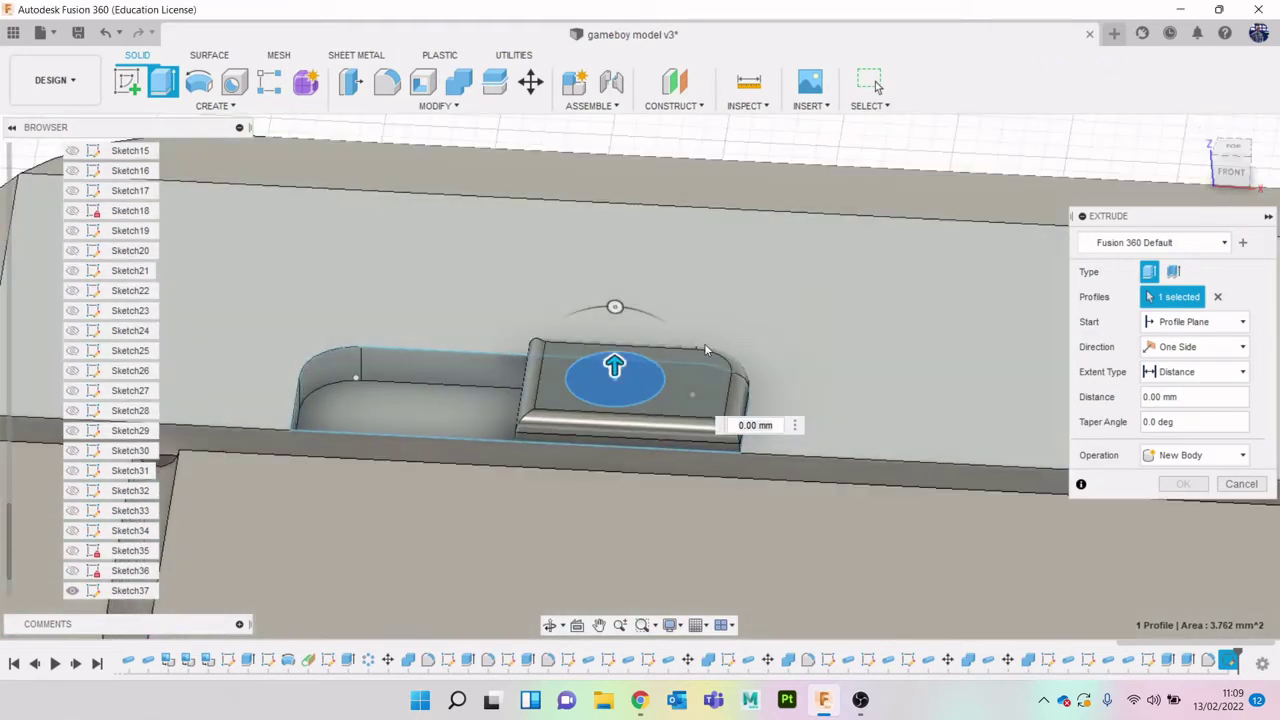
{"action": "mouse_move", "coordinate": [614, 366]}
{"action": "left_mouse_down"}
{"action": "mouse_move", "coordinate": [614, 330]}
{"action": "mouse_move", "coordinate": [614, 342]}
{"action": "left_mouse_up"}
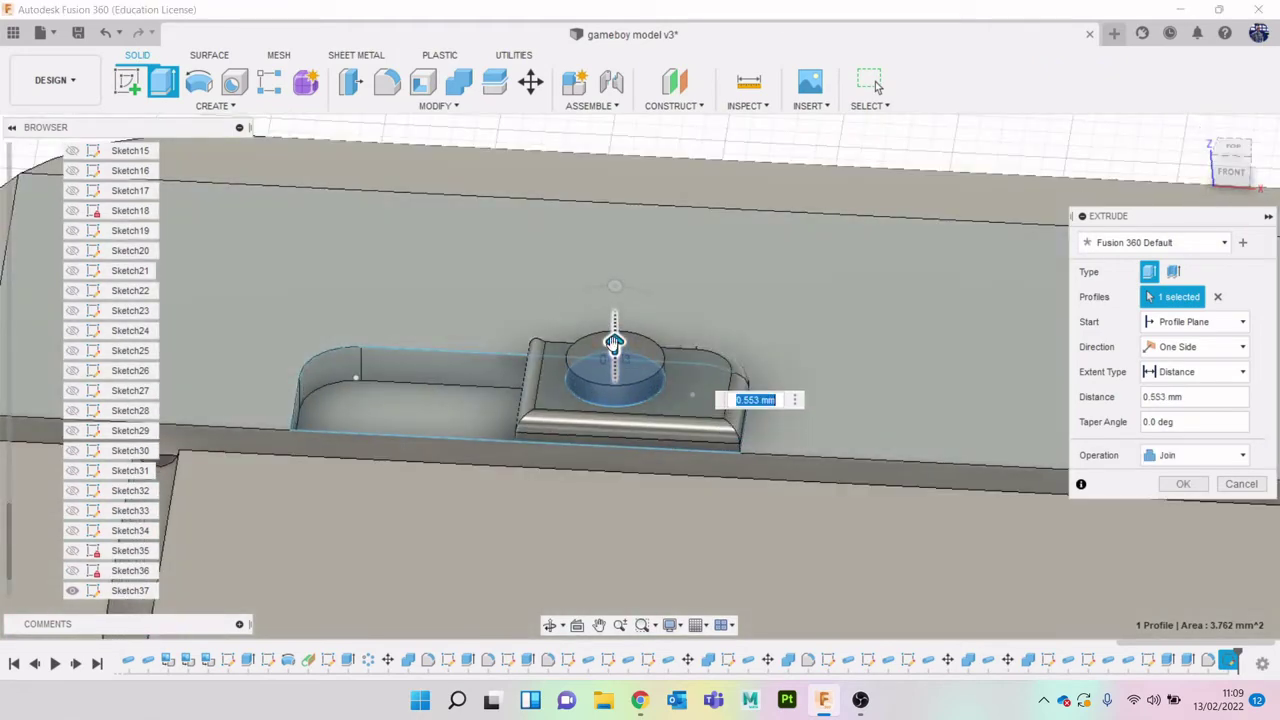
{"action": "left_click", "coordinate": [1183, 483]}
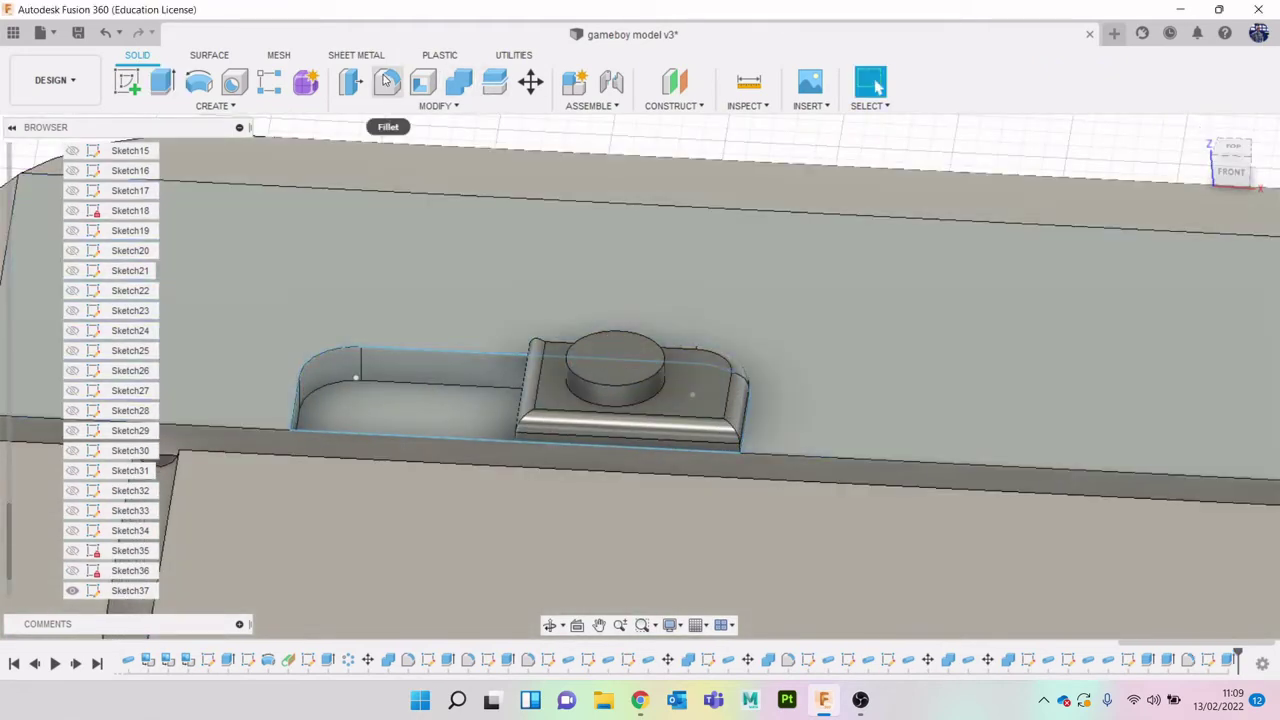
Fillet the top edge of the round switch knob with a 0.406 mm radius
{"action": "left_click", "coordinate": [387, 82]}
{"action": "scroll", "coordinate": [647, 377], "scroll_direction": "up", "scroll_amount": 2}
{"action": "left_click", "coordinate": [646, 375]}
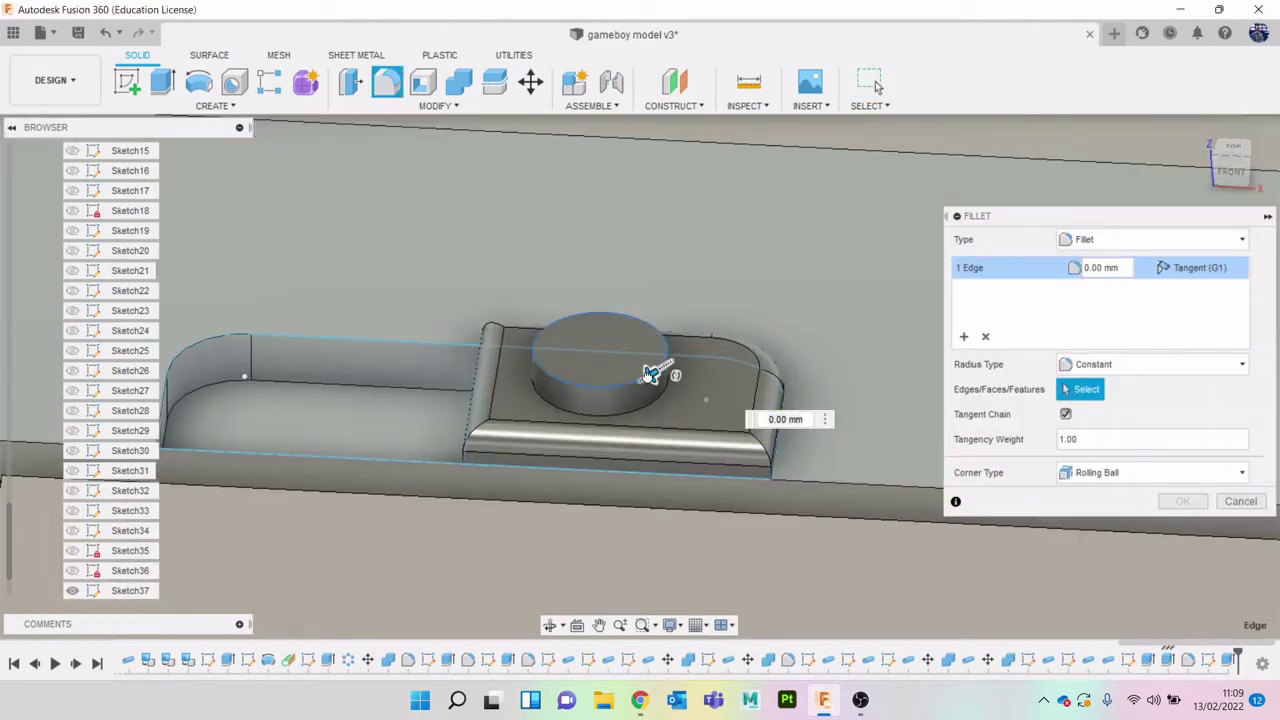
{"action": "left_click_drag", "start_coordinate": [650, 373], "coordinate": [645, 377]}
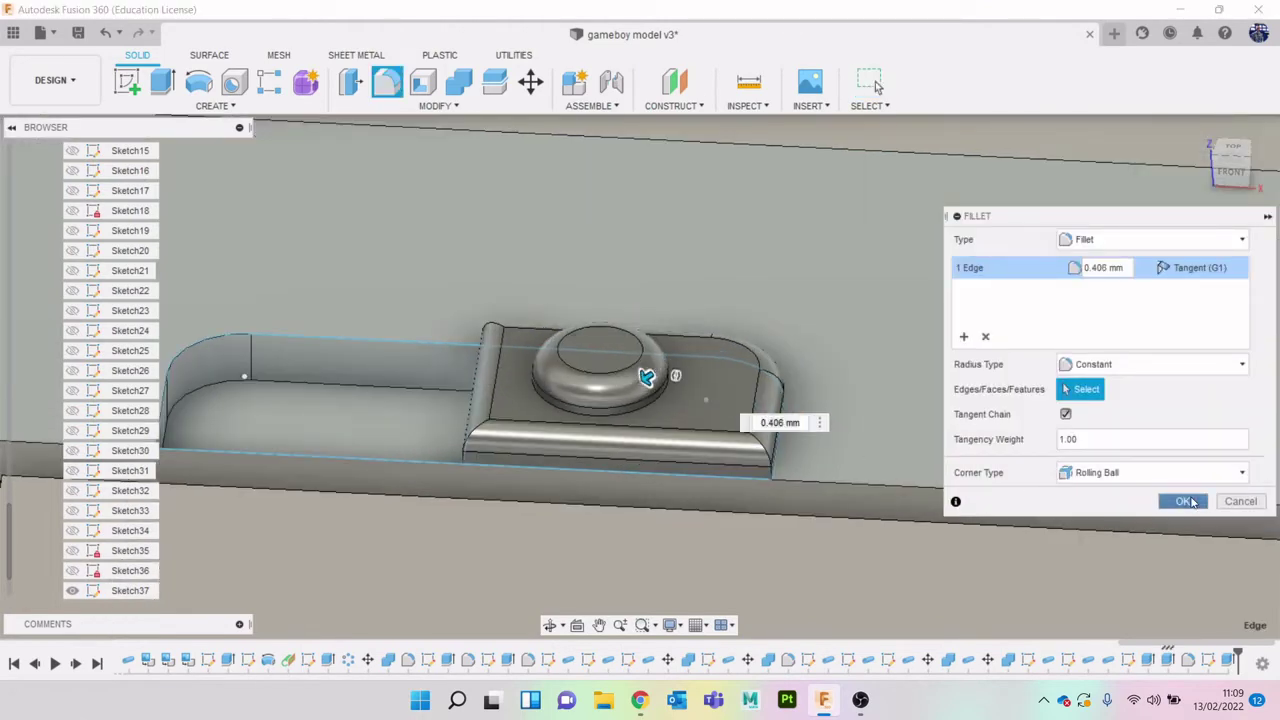
{"action": "left_click", "coordinate": [1182, 501]}
Start a sketch on the shell's top face and draw a rectangle about 56 mm wide over the reference's cartridge slot, extending past the back edge
{"action": "scroll", "coordinate": [868, 460], "scroll_direction": "down", "scroll_amount": 4}
{"action": "scroll", "coordinate": [874, 474], "scroll_direction": "down", "scroll_amount": 2}
{"action": "middle_click_drag", "start_coordinate": [872, 468], "coordinate": [520, 275]}
{"action": "scroll", "coordinate": [720, 400], "scroll_direction": "down", "scroll_amount": 4}
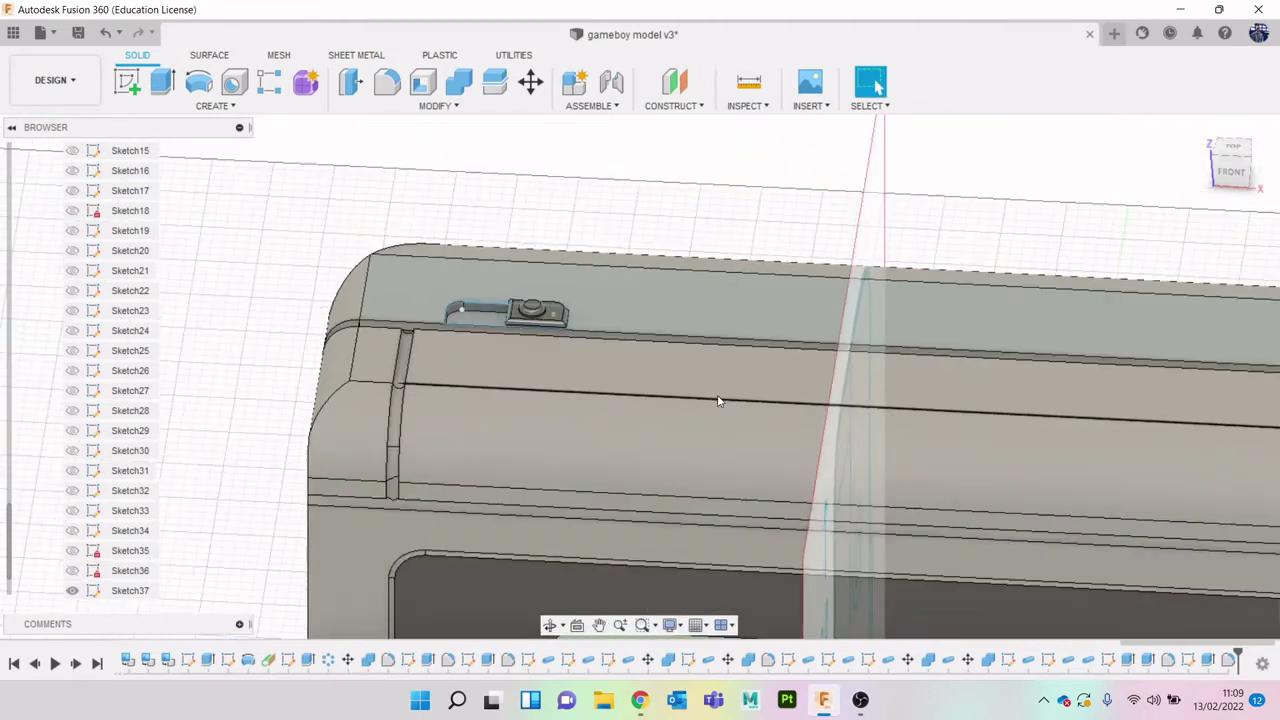
{"action": "middle_click_drag", "start_coordinate": [829, 432], "coordinate": [670, 338]}
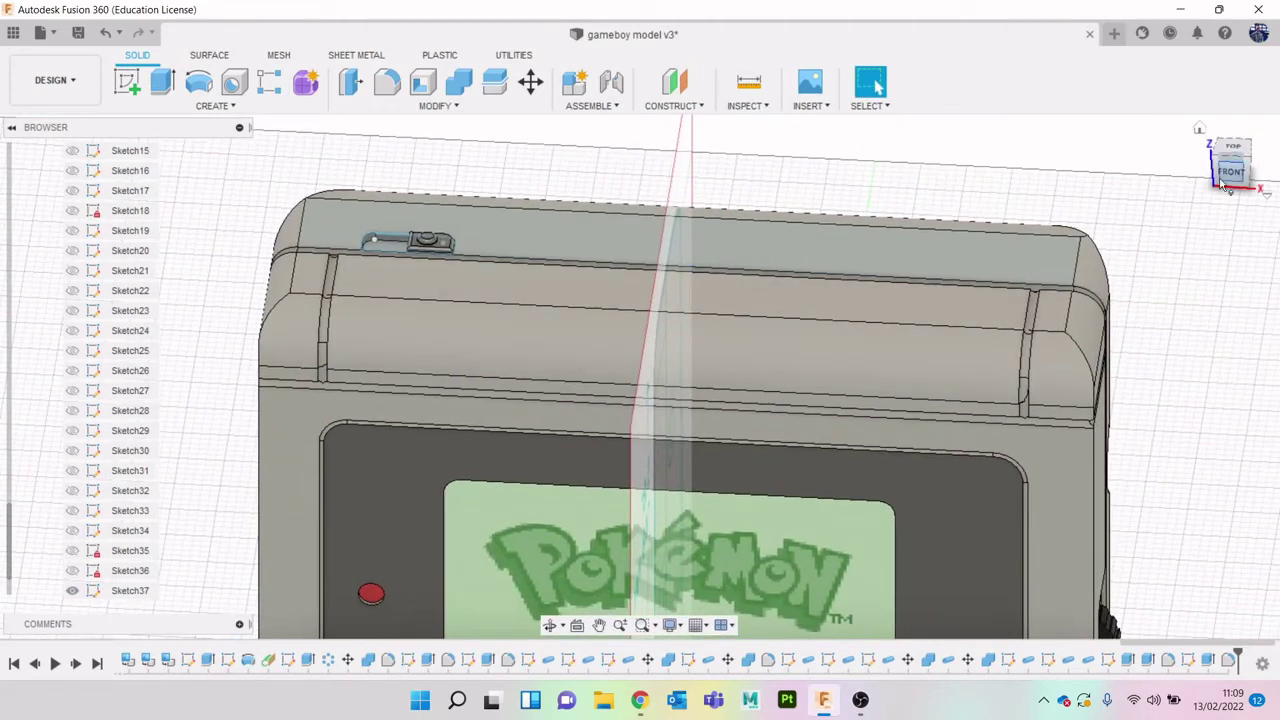
{"action": "scroll", "coordinate": [1157, 320], "scroll_direction": "down", "scroll_amount": 3}
{"action": "middle_click_drag", "start_coordinate": [1157, 320], "coordinate": [1042, 303]}
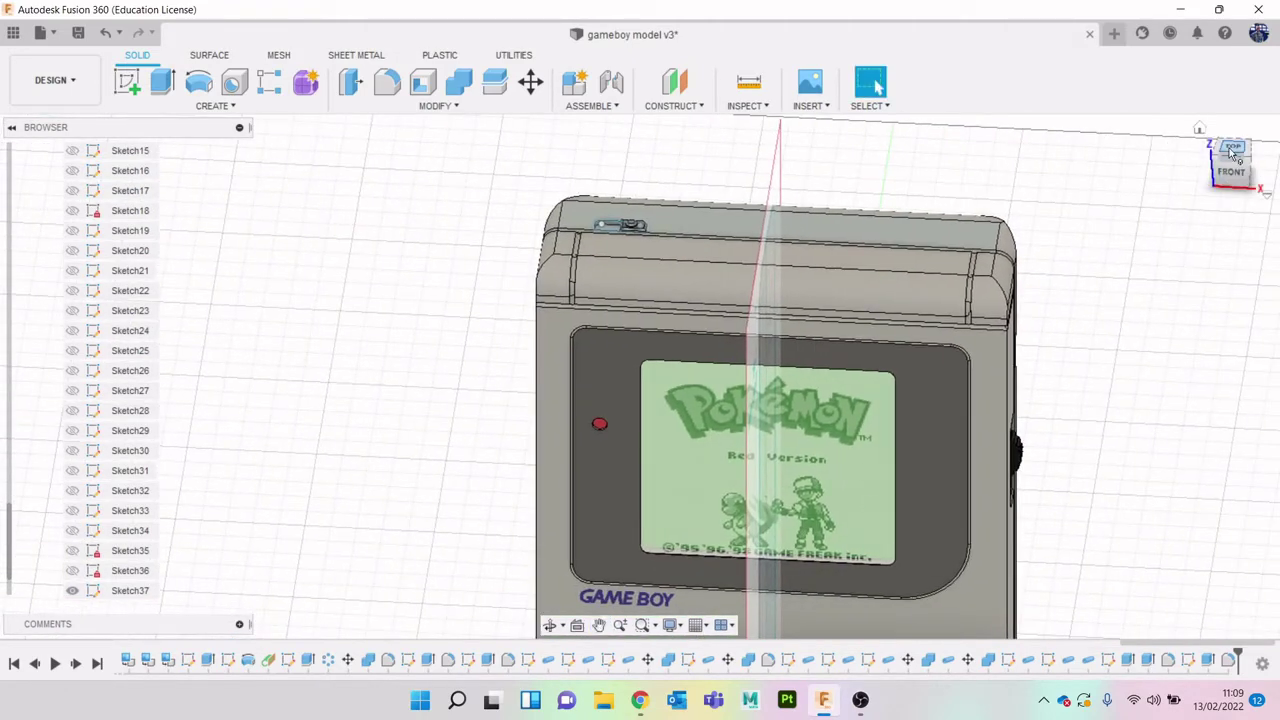
{"action": "left_click", "coordinate": [1233, 148]}
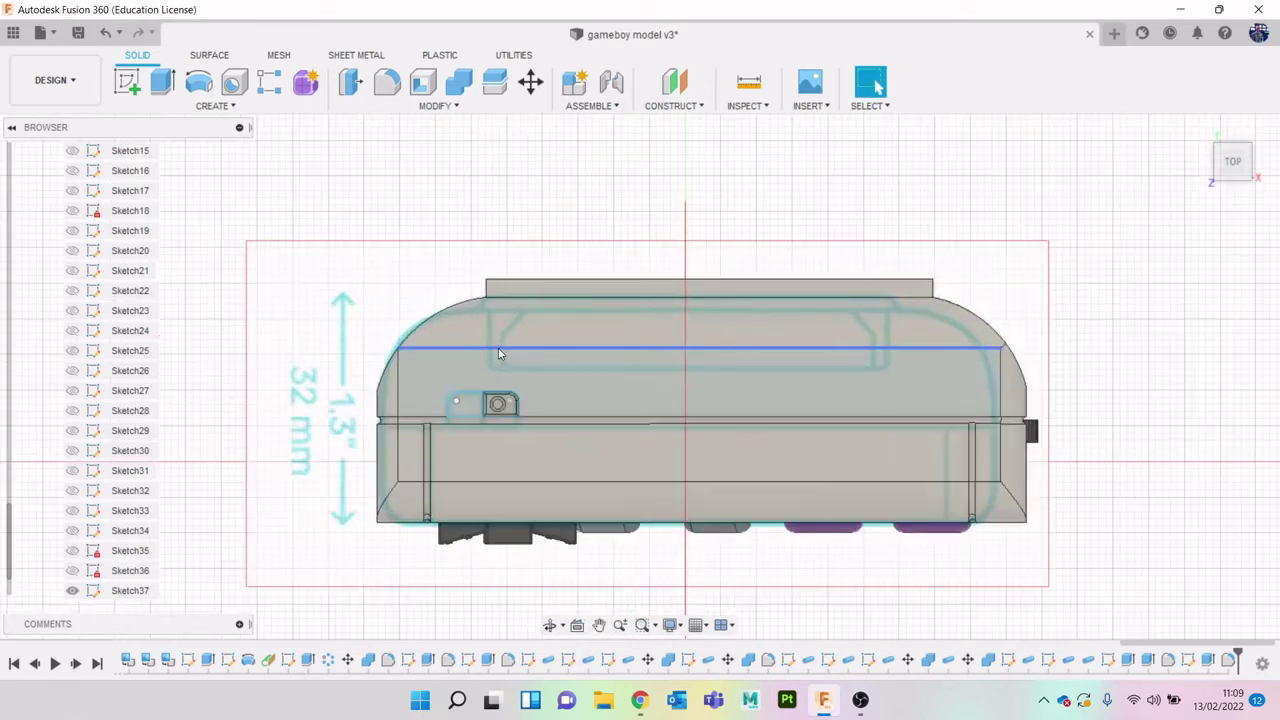
{"action": "scroll", "coordinate": [500, 353], "scroll_direction": "up", "scroll_amount": 2}
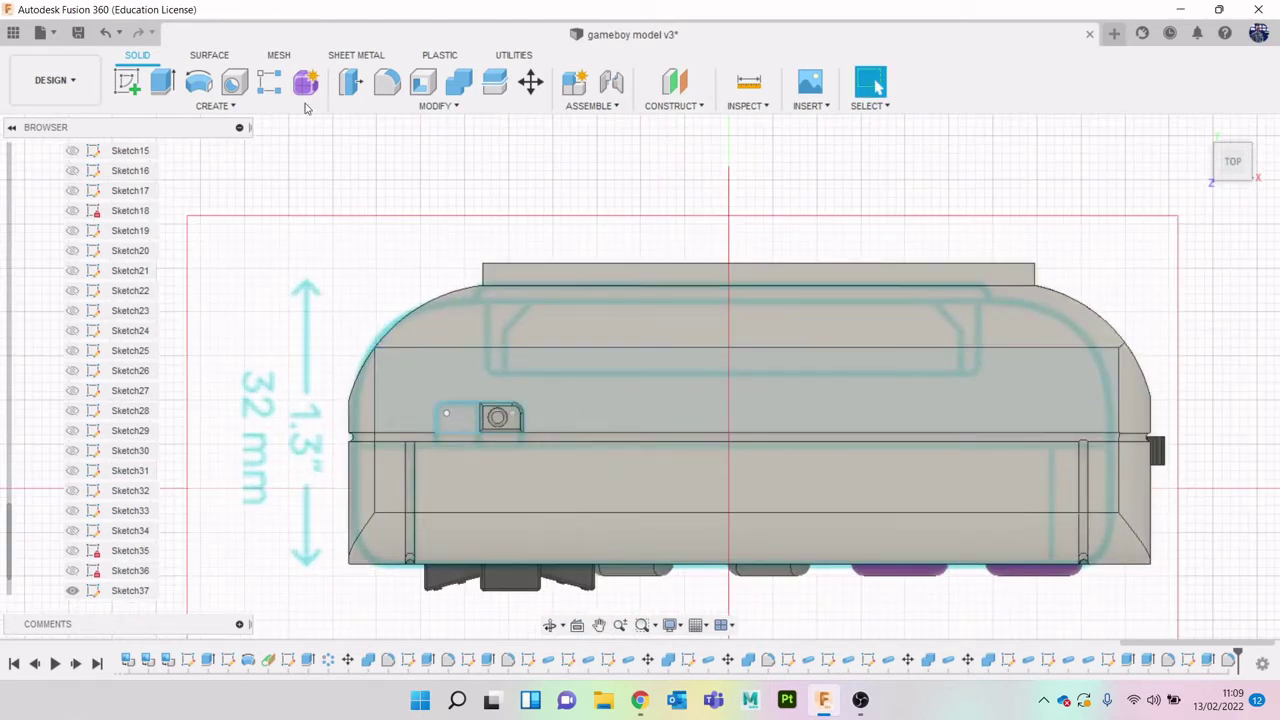
{"action": "left_click", "coordinate": [127, 82]}
{"action": "left_click", "coordinate": [620, 384]}
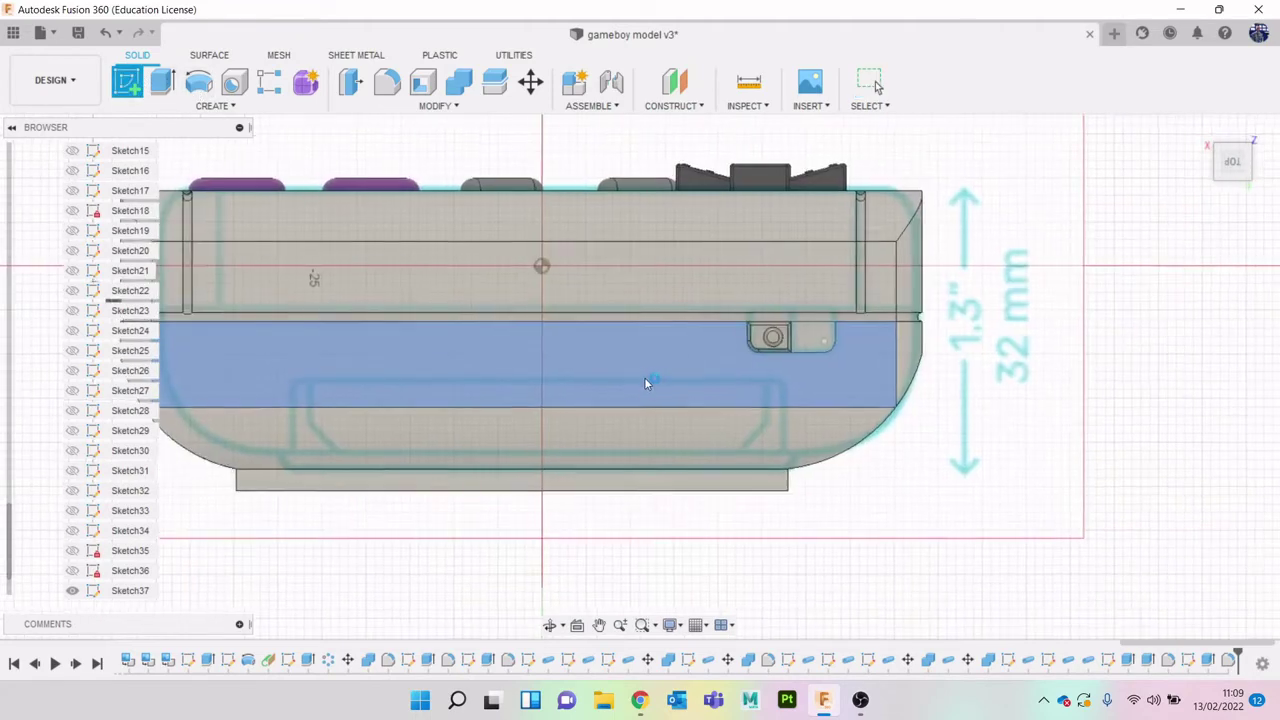
{"action": "left_click", "coordinate": [1256, 127]}
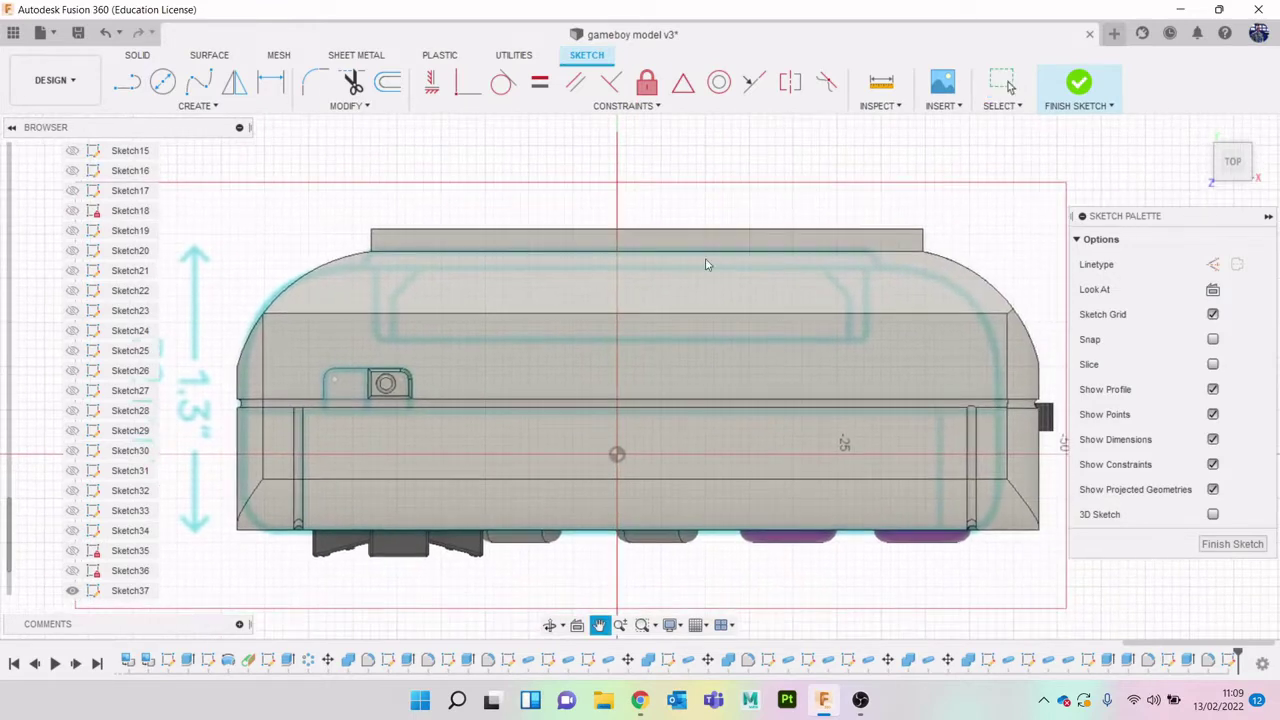
{"action": "key", "text": "Escape"}
{"action": "key", "text": "r"}
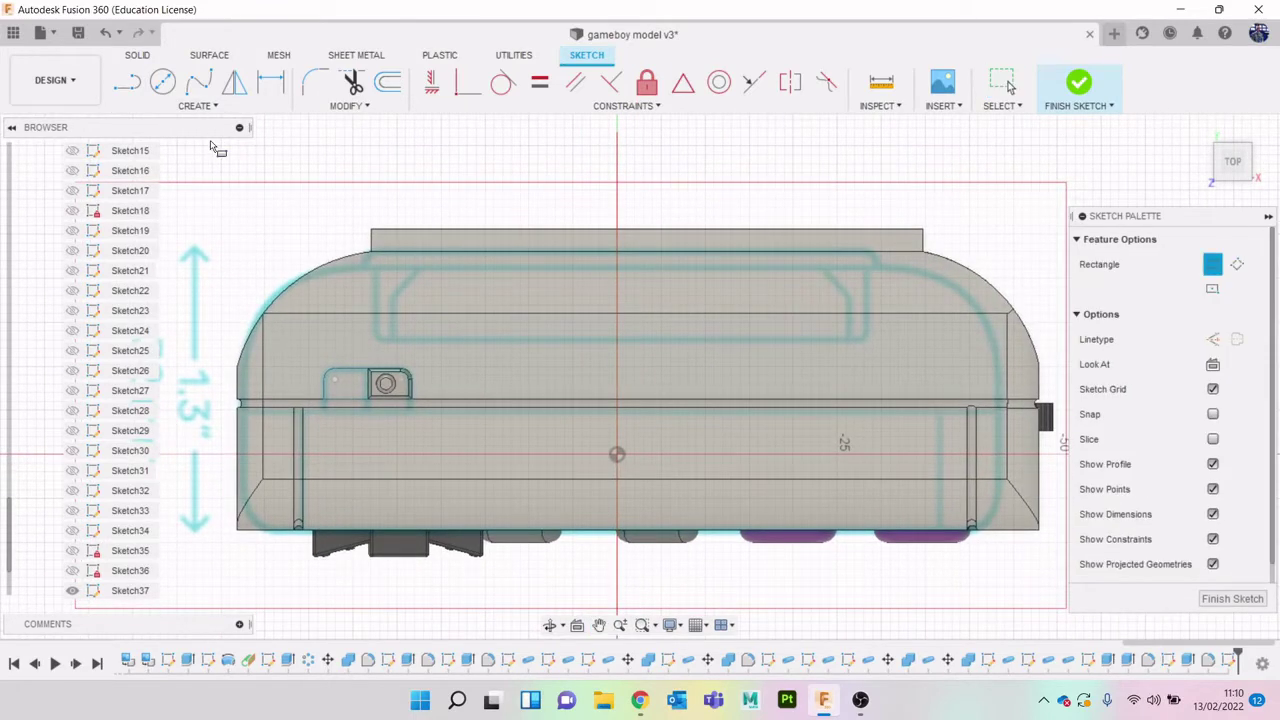
{"action": "left_click", "coordinate": [375, 340]}
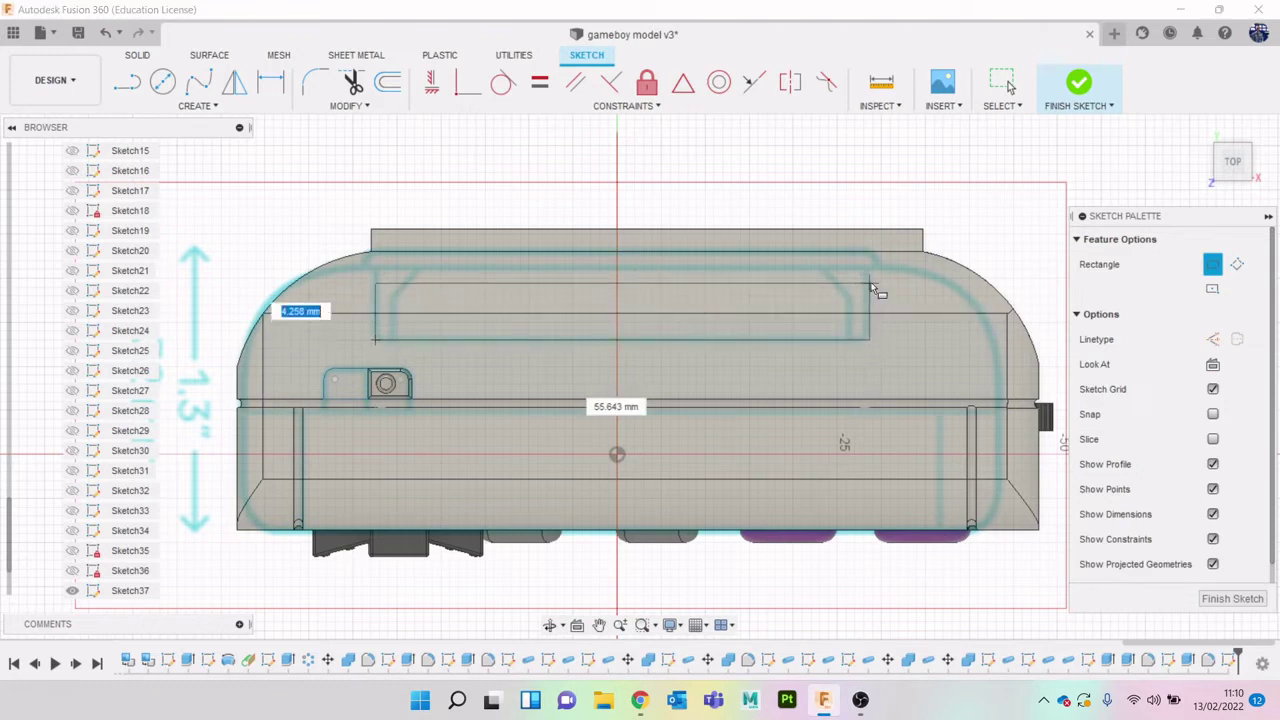
{"action": "left_click", "coordinate": [873, 210]}
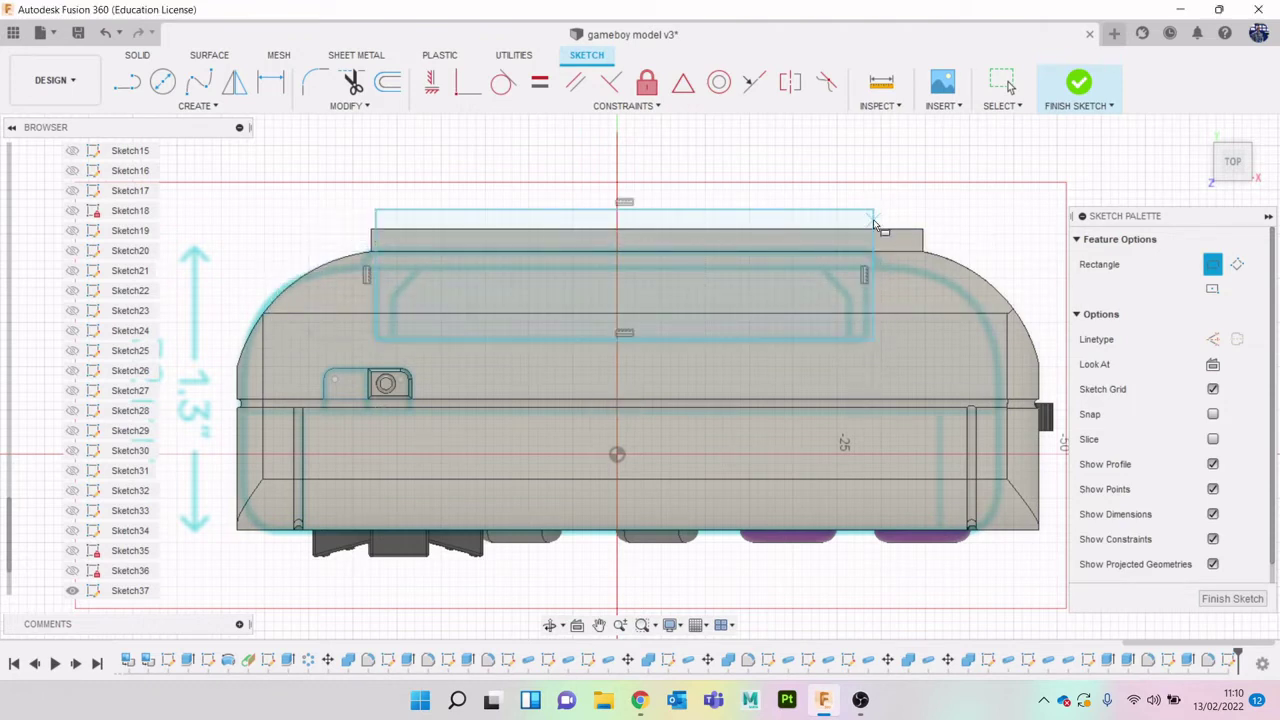
Round the two inner corners of the cartridge slot rectangle with 4 mm sketch fillets
{"action": "left_click", "coordinate": [315, 82]}
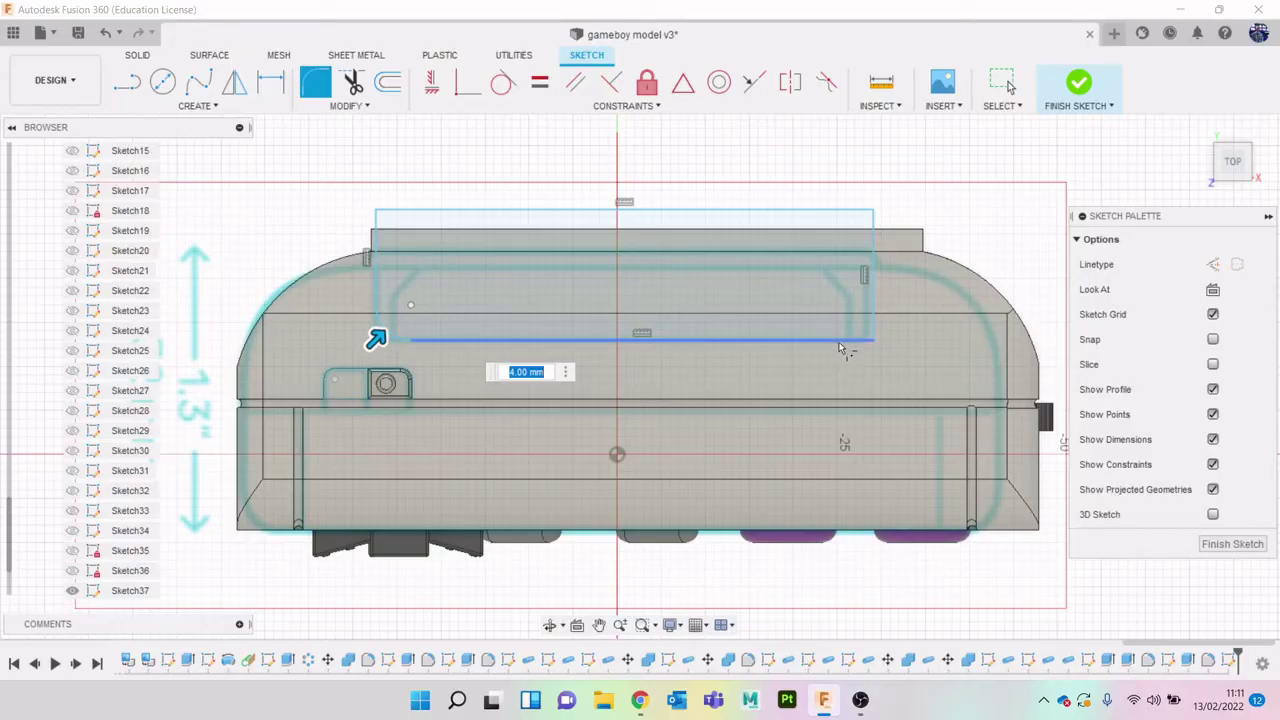
{"action": "key", "text": "Return"}
{"action": "left_click", "coordinate": [872, 336]}
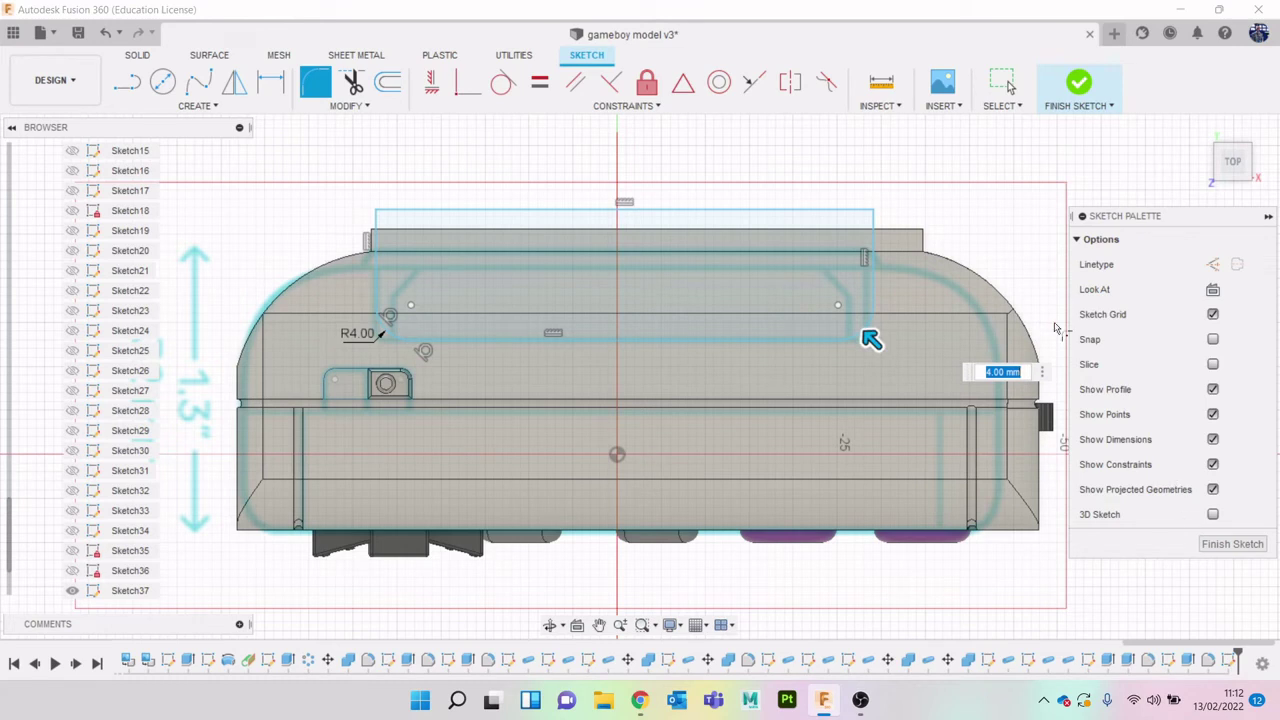
{"action": "key", "text": "Return"}
{"action": "key", "text": "Escape"}
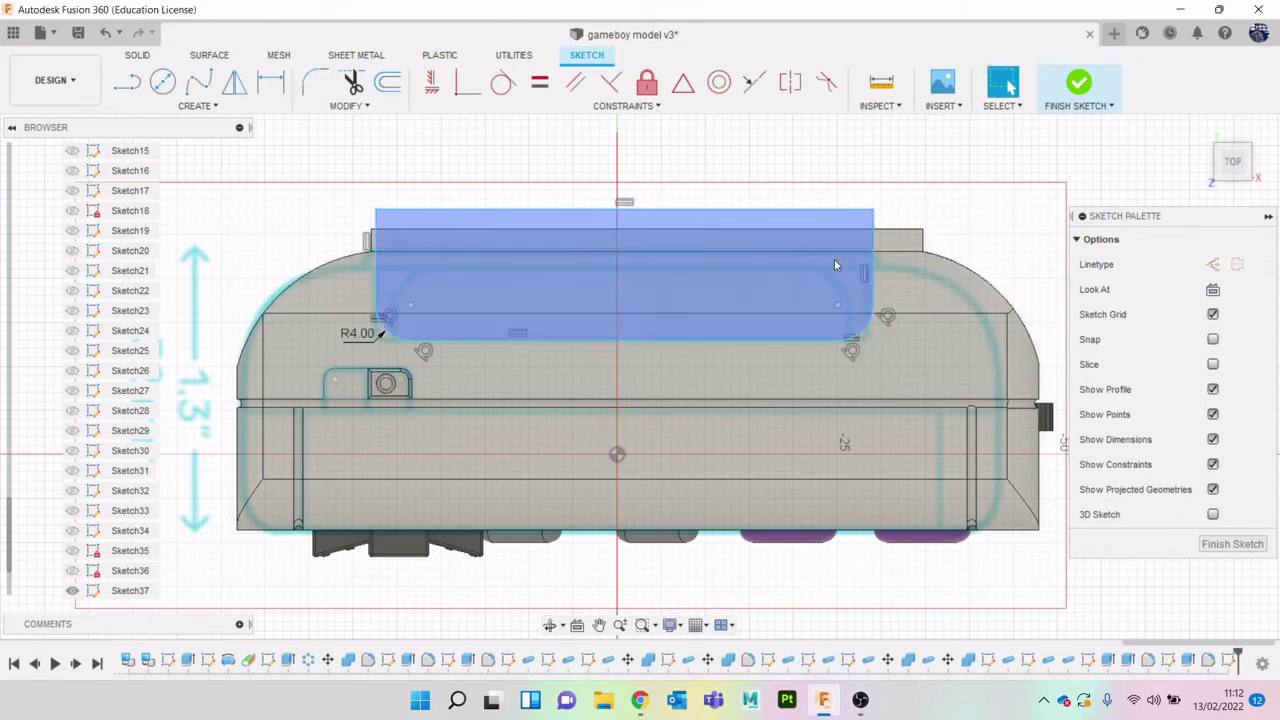
Extrude the rounded slot profile 22.049 mm down into the shell as a cut, leaving the extrusion open for adjustment
{"action": "key", "text": "e"}
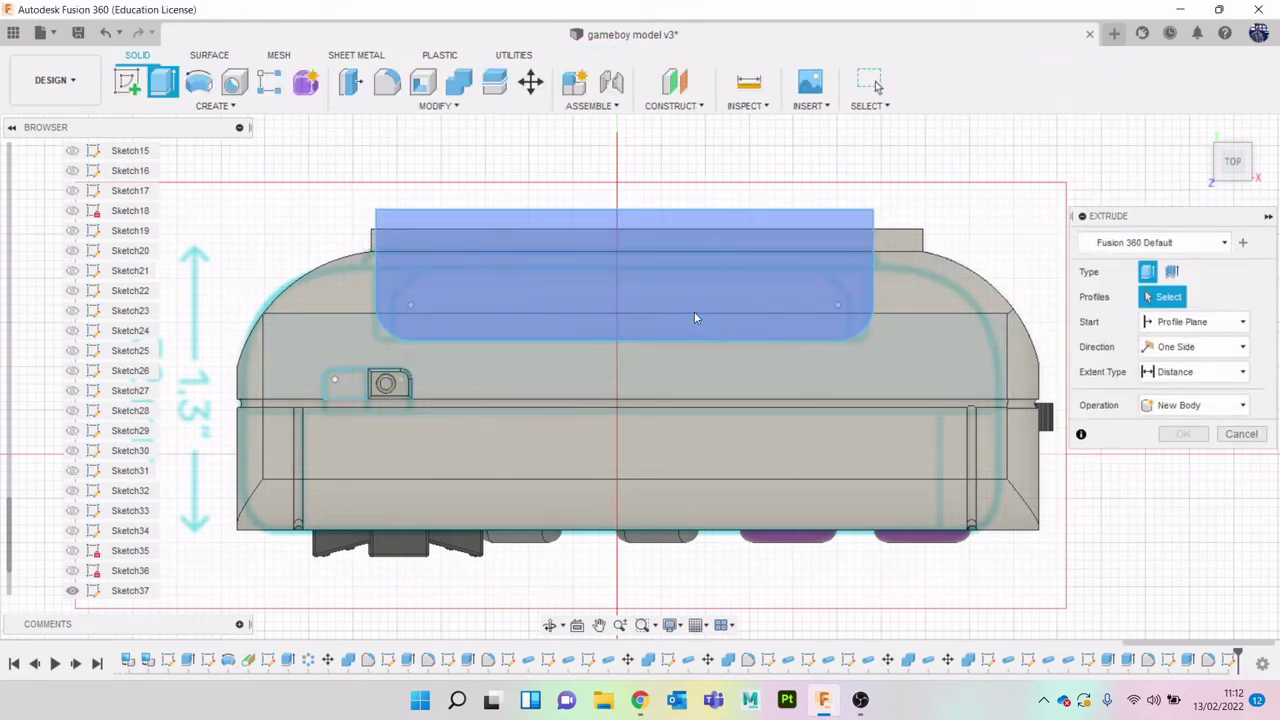
{"action": "left_click", "coordinate": [694, 311]}
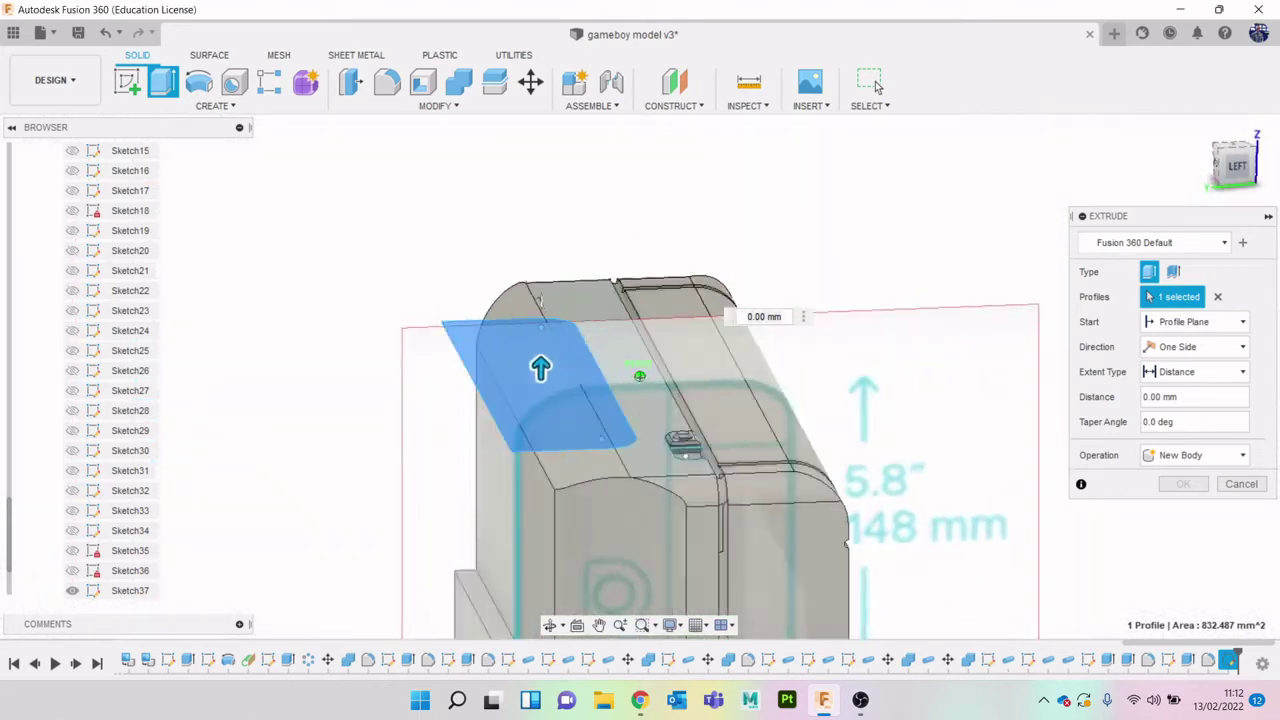
{"action": "left_click", "coordinate": [1220, 172]}
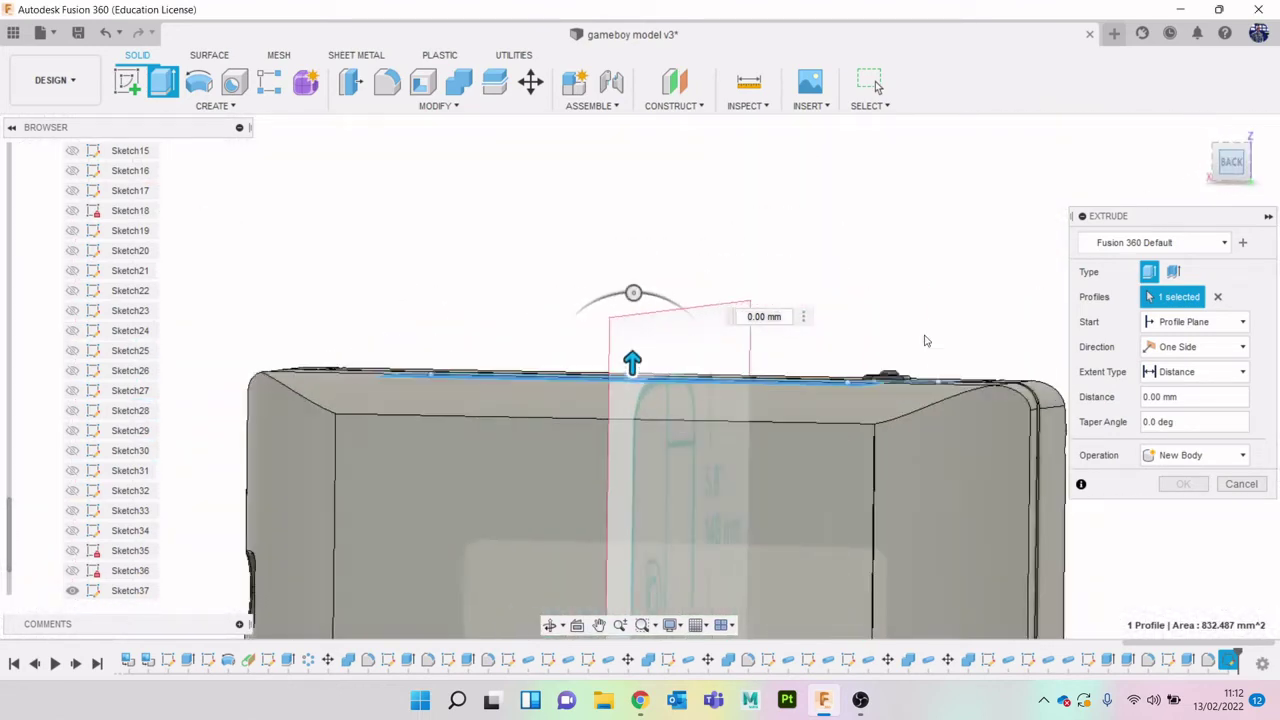
{"action": "left_click_drag", "start_coordinate": [655, 415], "coordinate": [654, 571]}
{"action": "scroll", "coordinate": [740, 530], "scroll_direction": "down", "scroll_amount": 4}
{"action": "middle_click_drag", "start_coordinate": [768, 521], "coordinate": [628, 352]}
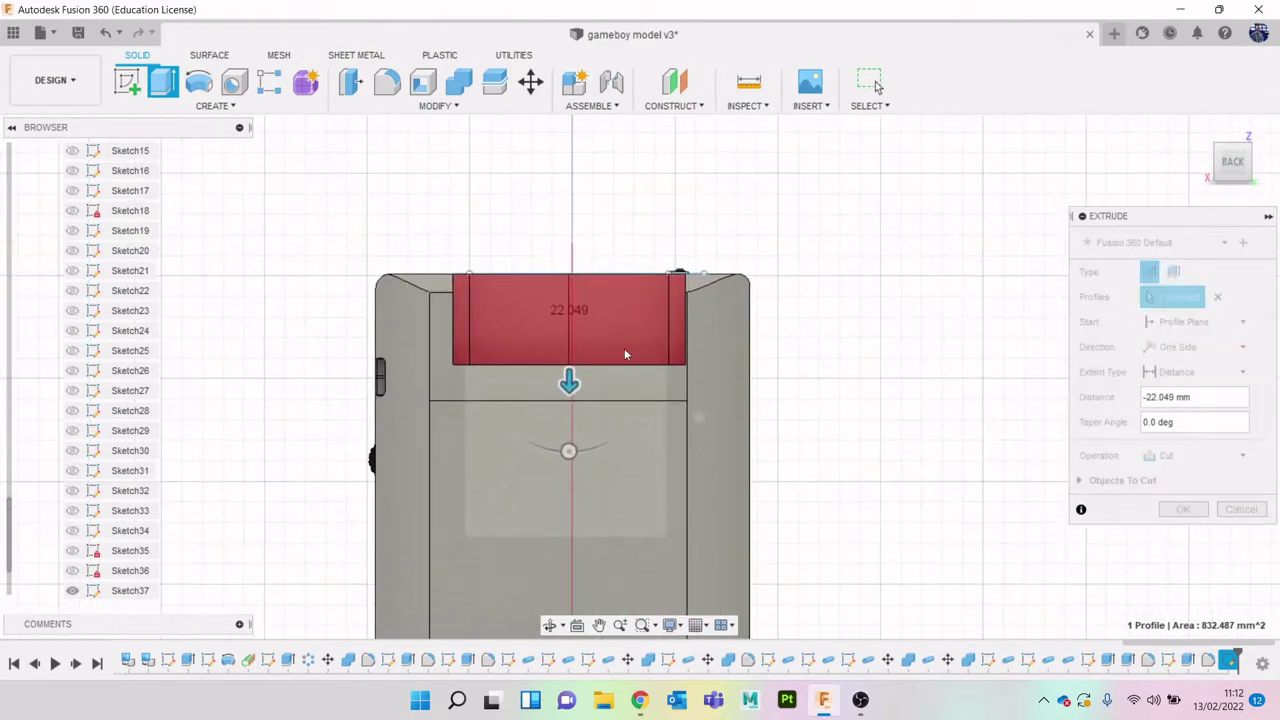
Switch to the browser, examine the back of the Game Boy in the side view reference image, and return to Fusion 360
{"action": "left_click", "coordinate": [641, 700]}
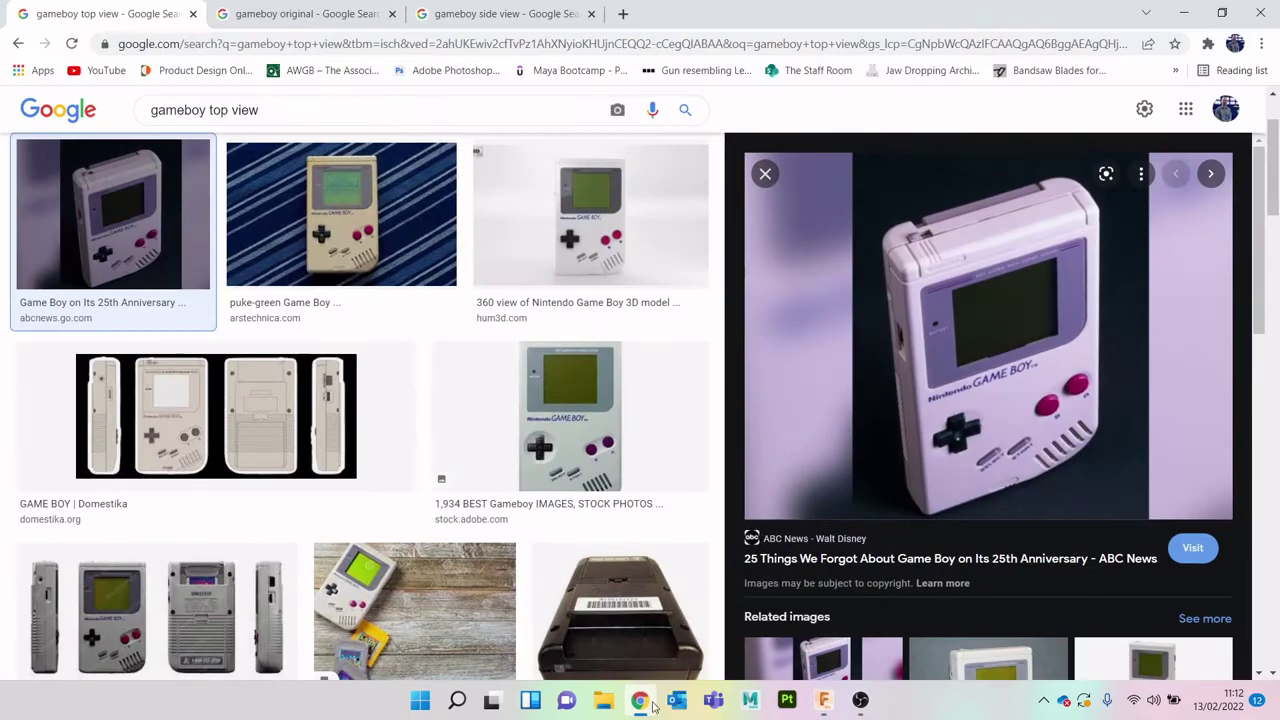
{"action": "left_click", "coordinate": [495, 16]}
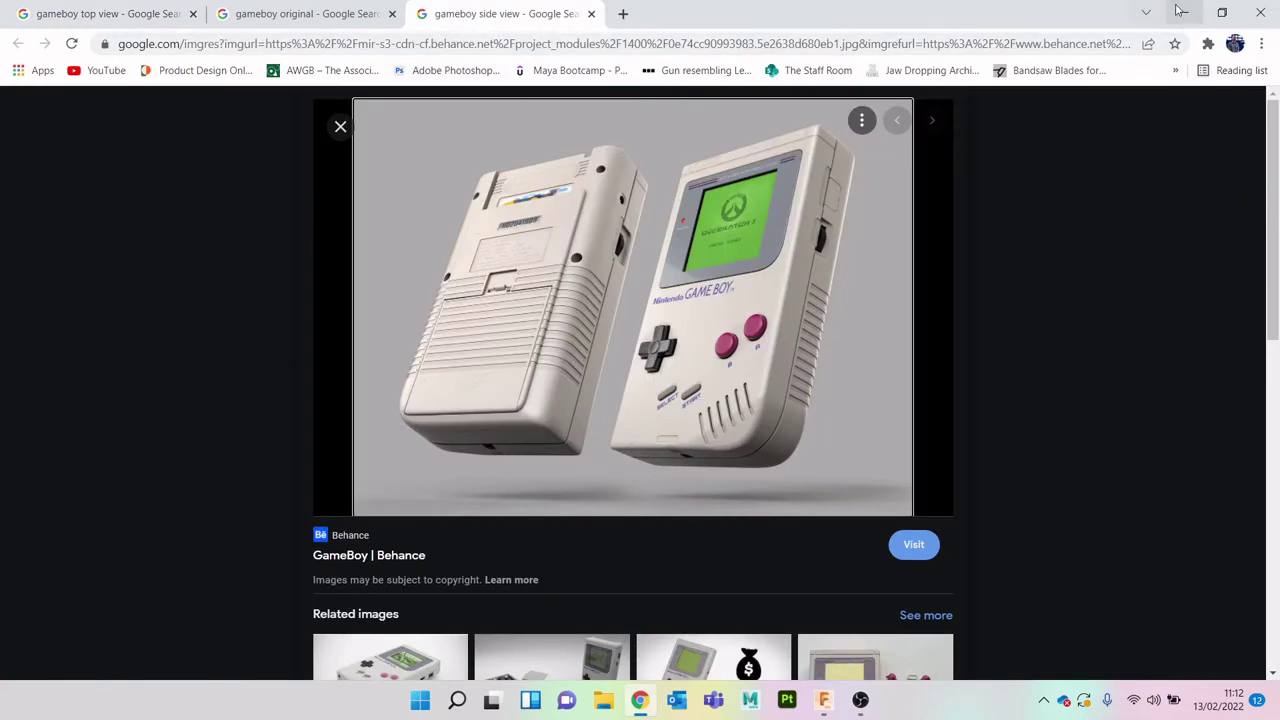
{"action": "left_click", "coordinate": [1184, 13]}
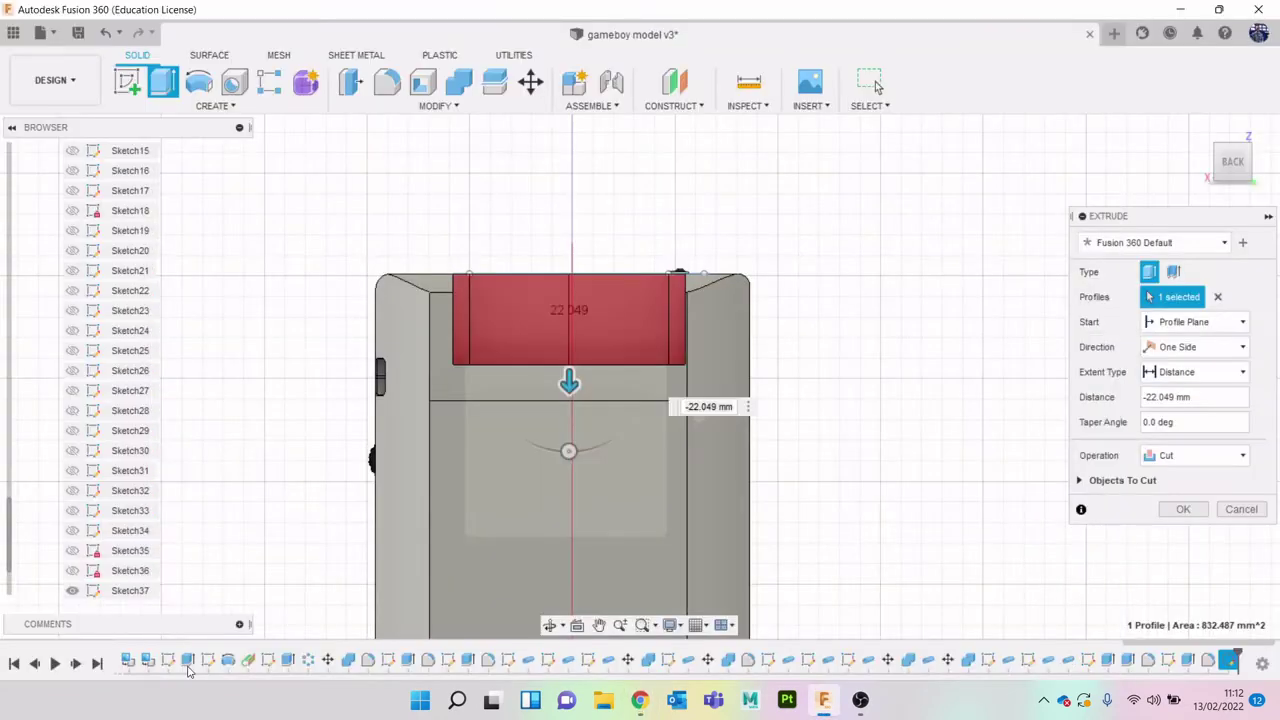
Deepen the cartridge slot cut to 30.745 mm, just short of the raised back panel's horizontal edge, and finish the extrusion
{"action": "scroll", "coordinate": [560, 460], "scroll_direction": "up", "scroll_amount": 3}
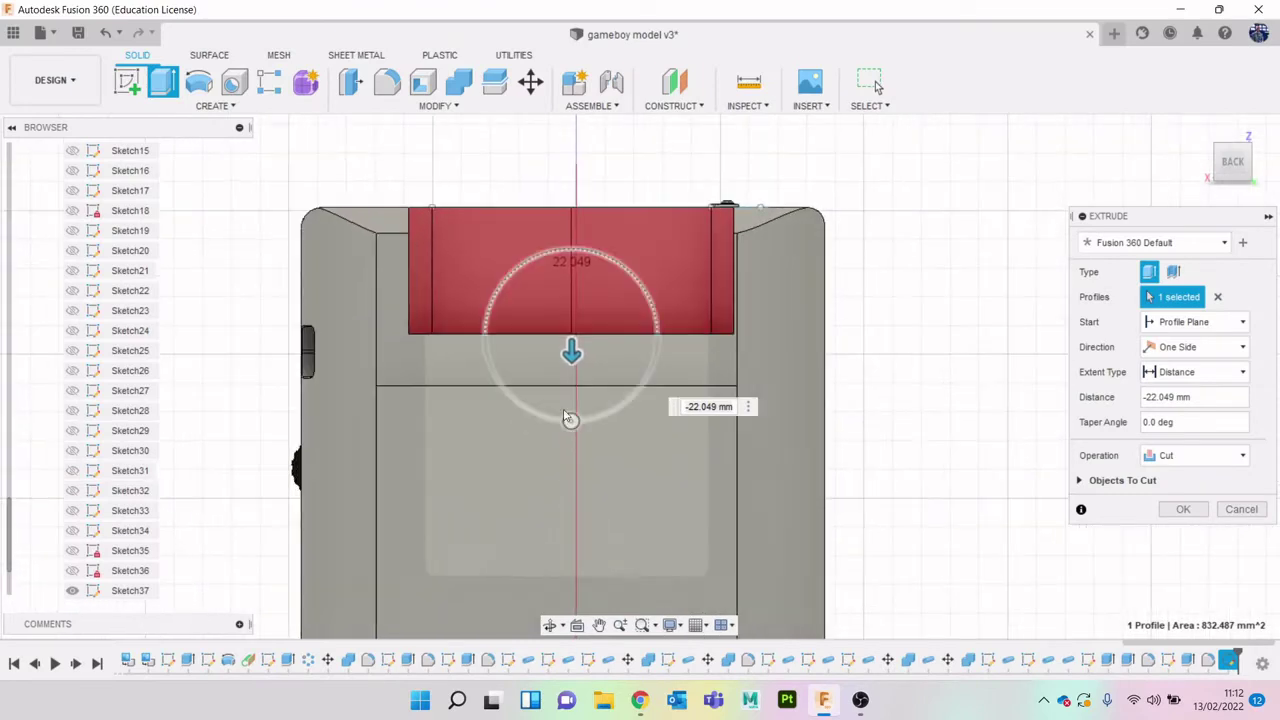
{"action": "left_click_drag", "start_coordinate": [571, 376], "coordinate": [571, 404]}
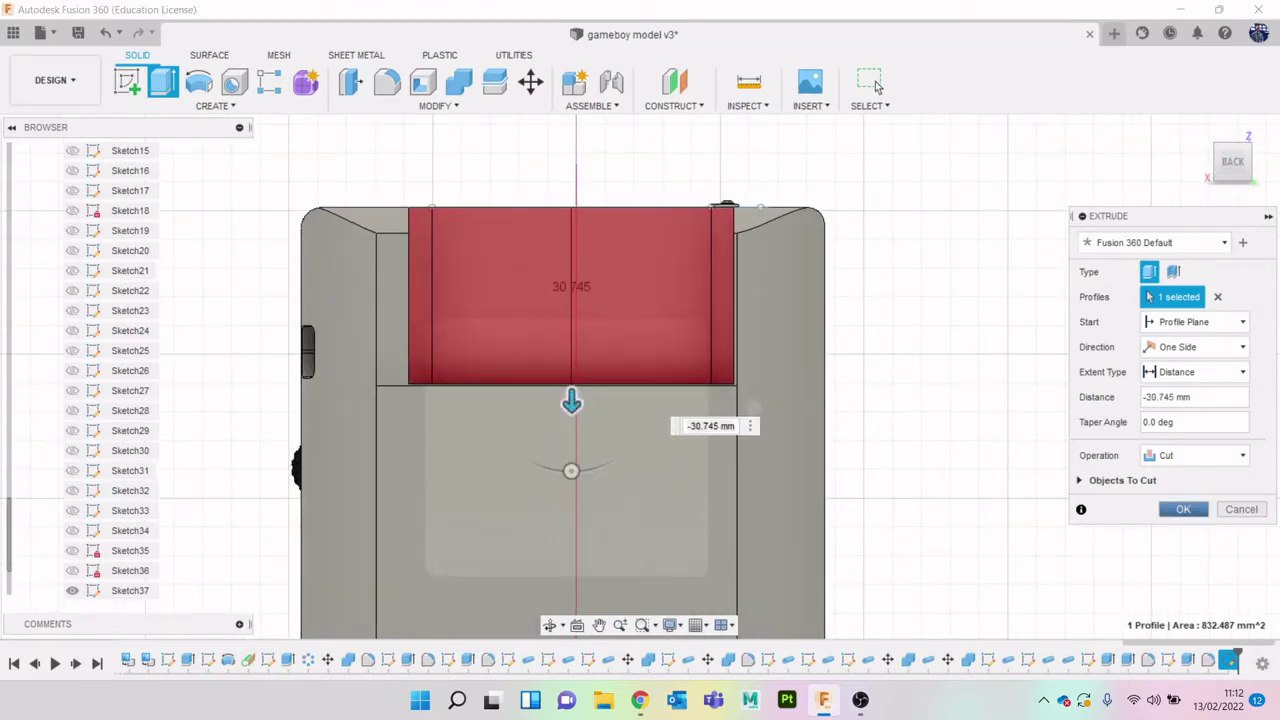
{"action": "key", "text": "Return"}
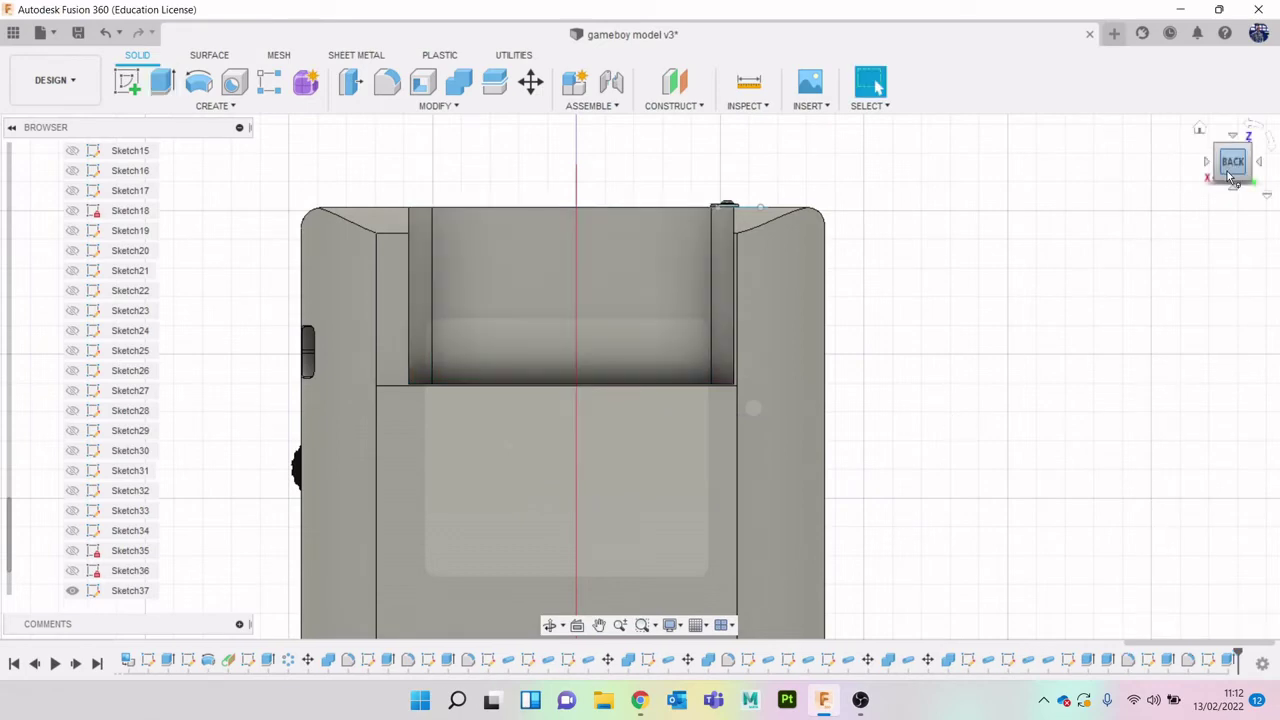
Extrude the cartridge slot's floor face a further 20.956 mm down into the shell as a cut
{"action": "middle_click_drag", "start_coordinate": [1235, 180], "coordinate": [1247, 218], "text": "shift"}
{"action": "mouse_move", "coordinate": [676, 513]}
{"action": "middle_mouse_down", "text": "shift"}
{"action": "mouse_move", "coordinate": [652, 420]}
{"action": "mouse_move", "coordinate": [668, 320]}
{"action": "mouse_move", "coordinate": [672, 455]}
{"action": "mouse_move", "coordinate": [645, 535]}
{"action": "mouse_move", "coordinate": [675, 465]}
{"action": "middle_mouse_up", "text": "shift"}
{"action": "scroll", "coordinate": [521, 434], "scroll_direction": "up", "scroll_amount": 2}
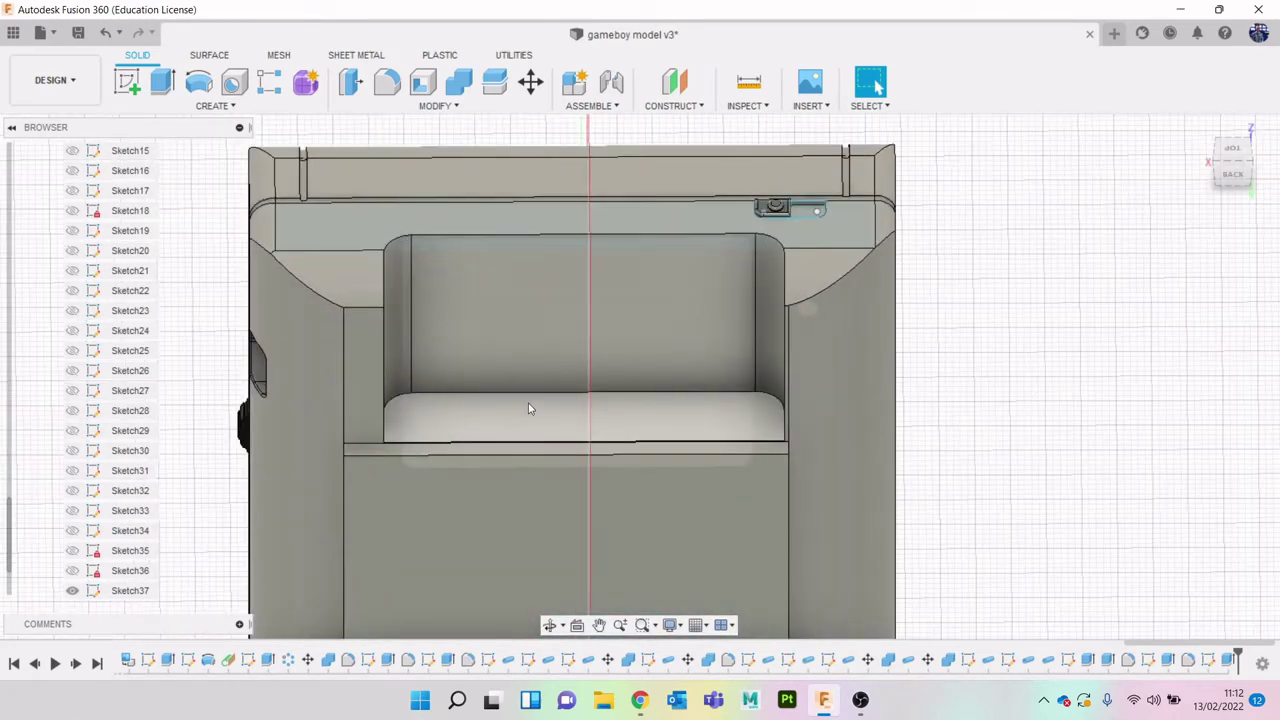
{"action": "key", "text": "e"}
{"action": "left_click", "coordinate": [523, 421]}
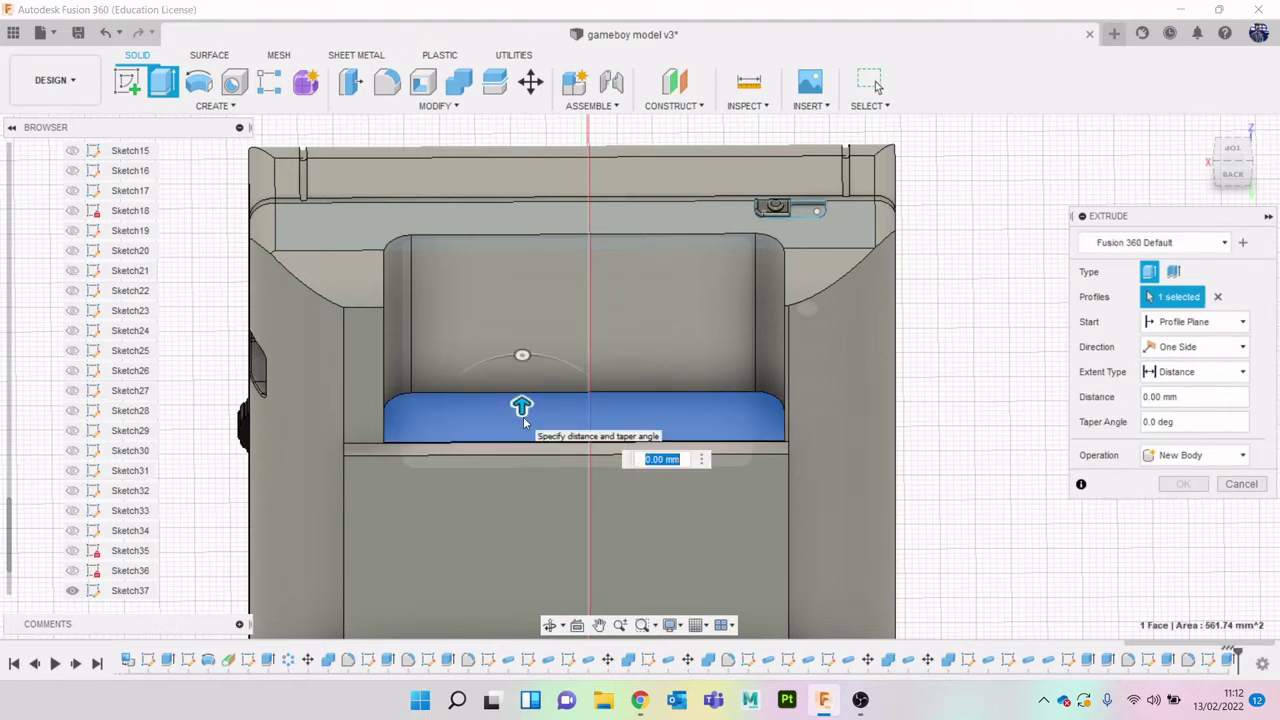
{"action": "left_click_drag", "start_coordinate": [521, 404], "coordinate": [522, 516]}
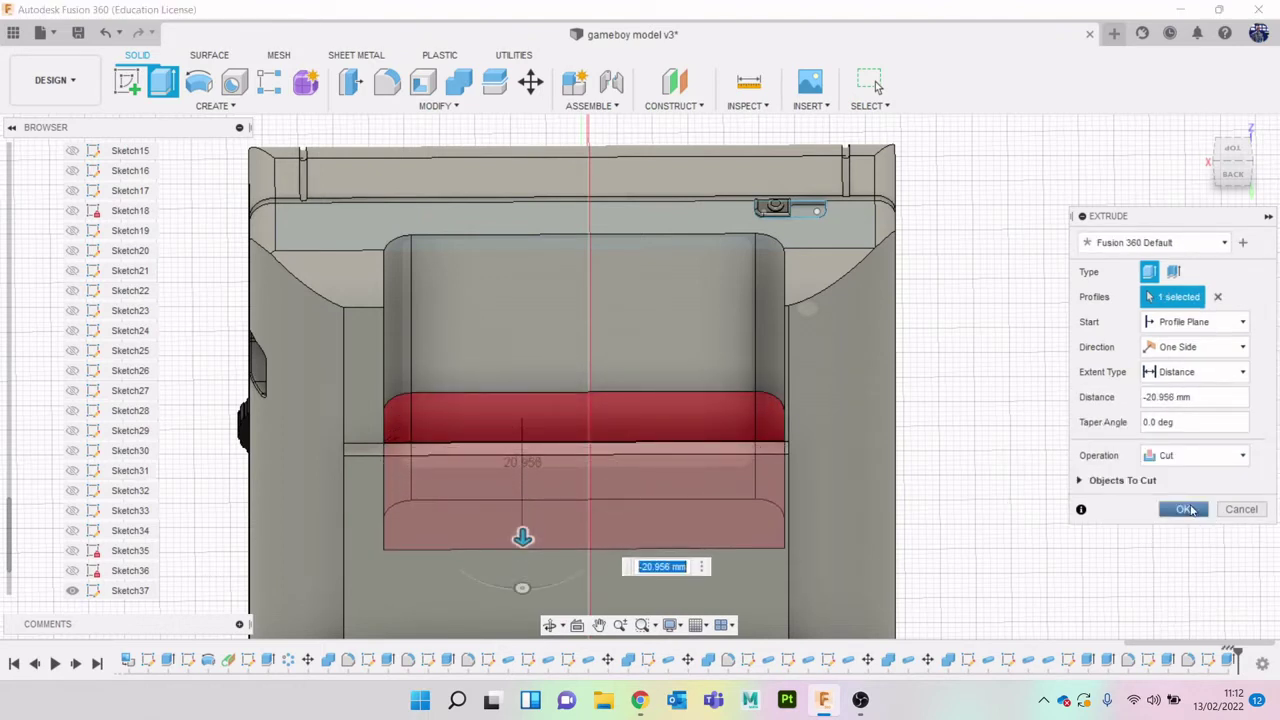
{"action": "left_click", "coordinate": [1187, 510]}
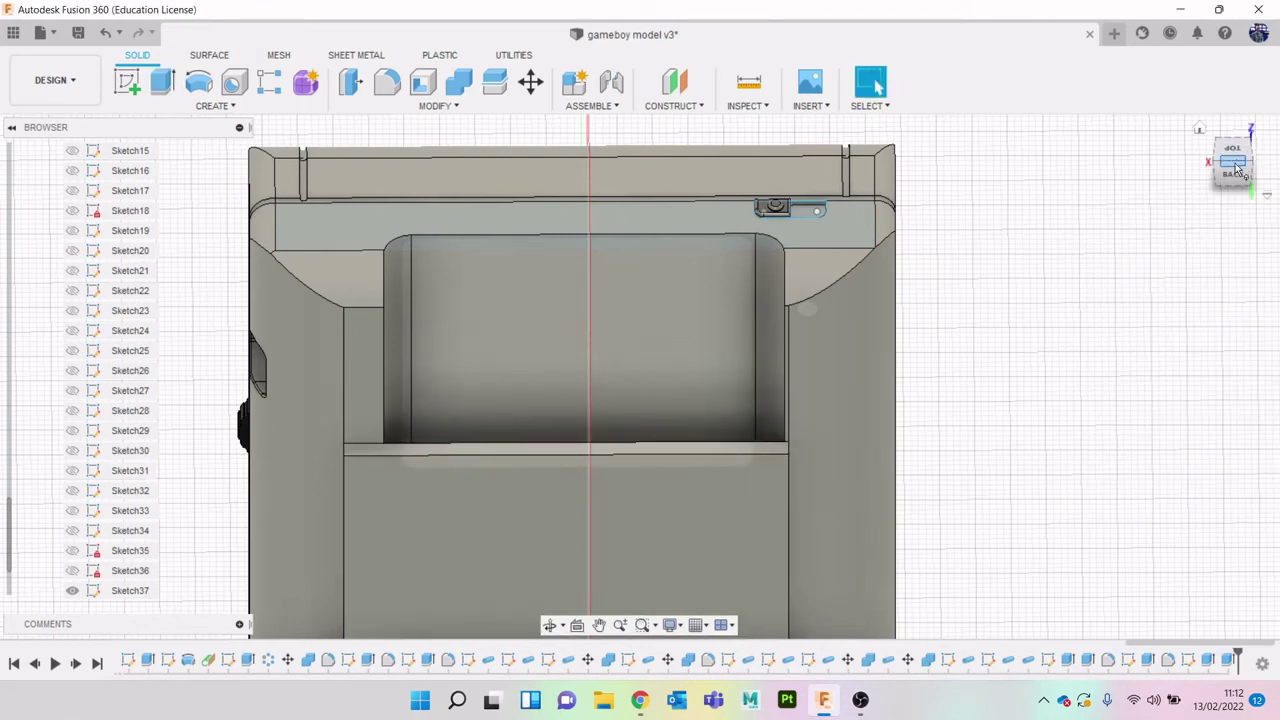
Fillet the cartridge slot's rim along the top face and down both back side edges with a 0.624 mm radius
{"action": "left_click_drag", "start_coordinate": [1237, 170], "coordinate": [1237, 152]}
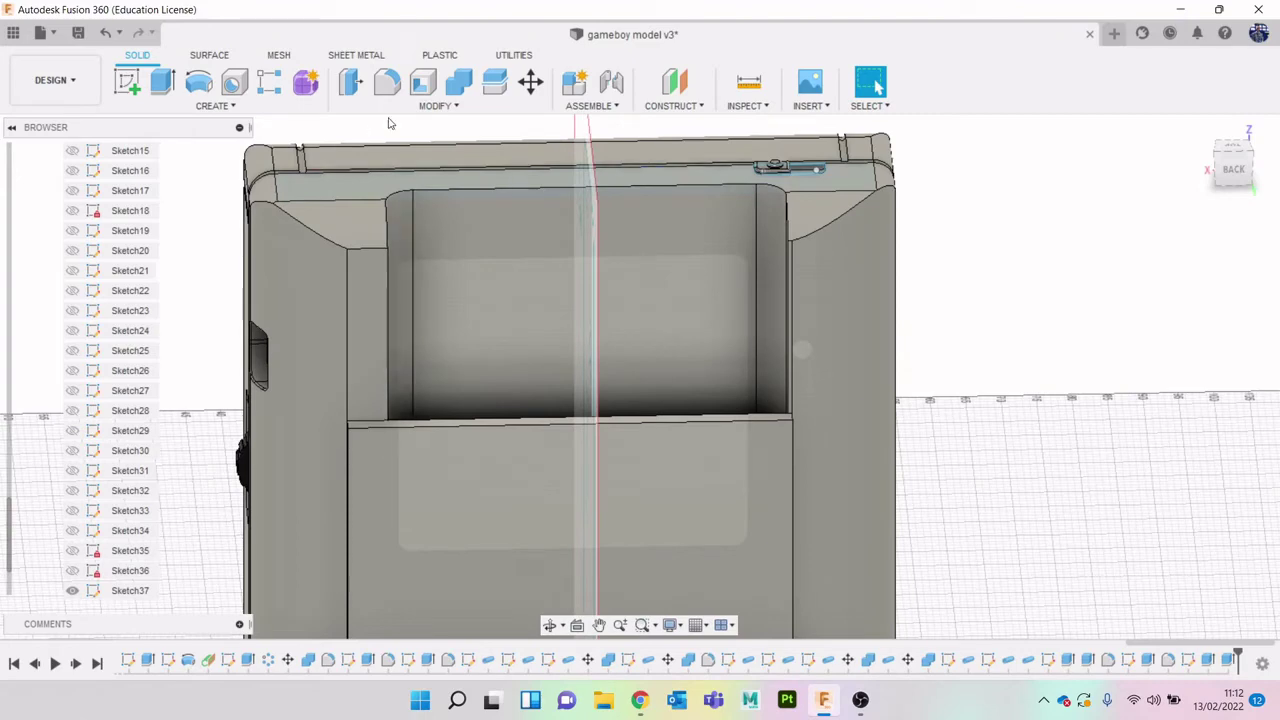
{"action": "left_click", "coordinate": [389, 84]}
{"action": "scroll", "coordinate": [424, 211], "scroll_direction": "up", "scroll_amount": 2}
{"action": "left_click", "coordinate": [431, 181]}
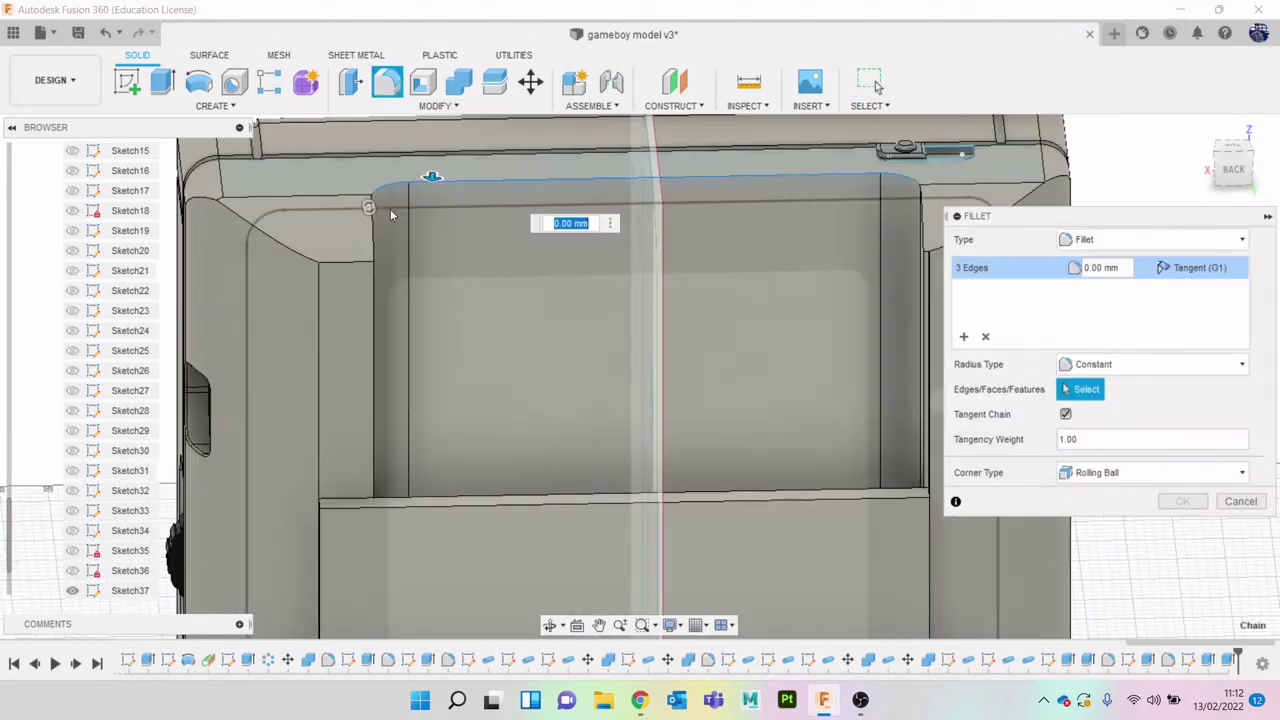
{"action": "left_click", "coordinate": [375, 245]}
{"action": "left_click", "coordinate": [376, 299]}
{"action": "middle_click_drag", "start_coordinate": [747, 265], "coordinate": [637, 223]}
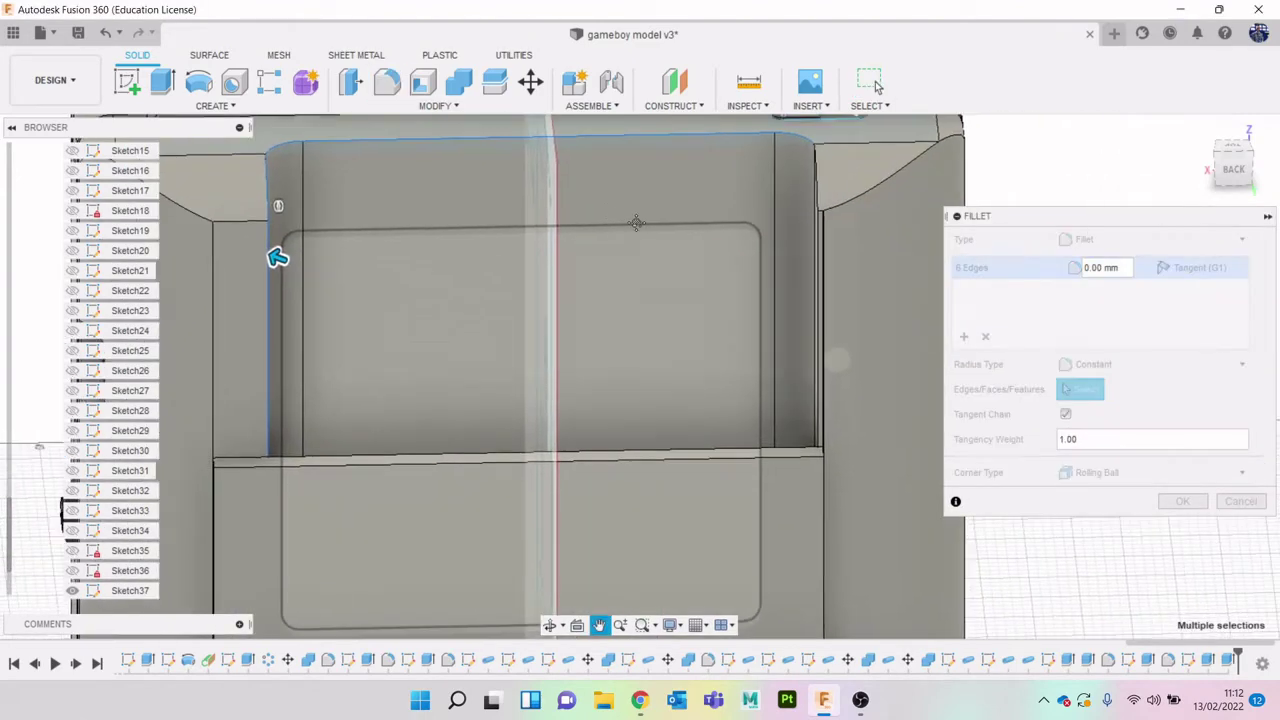
{"action": "left_click_drag", "start_coordinate": [1235, 155], "coordinate": [1267, 162]}
{"action": "left_click", "coordinate": [840, 170]}
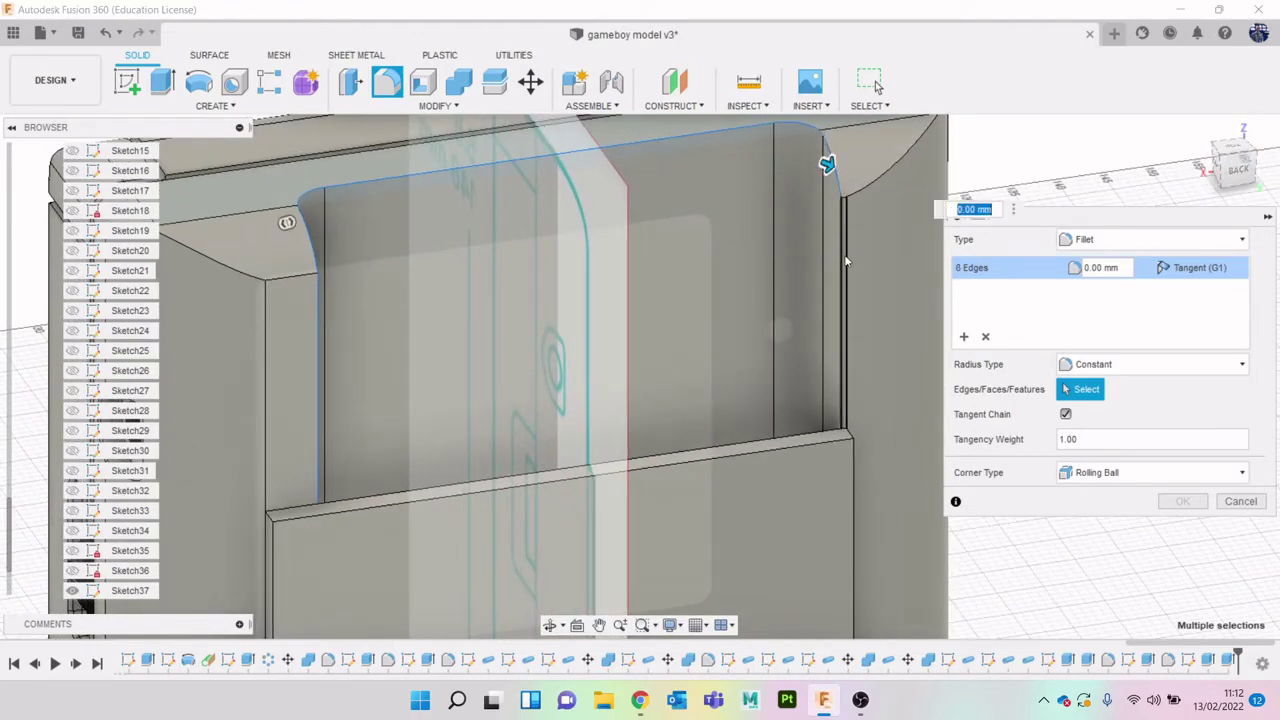
{"action": "scroll", "coordinate": [843, 244], "scroll_direction": "up", "scroll_amount": 2}
{"action": "scroll", "coordinate": [831, 234], "scroll_direction": "down", "scroll_amount": 3}
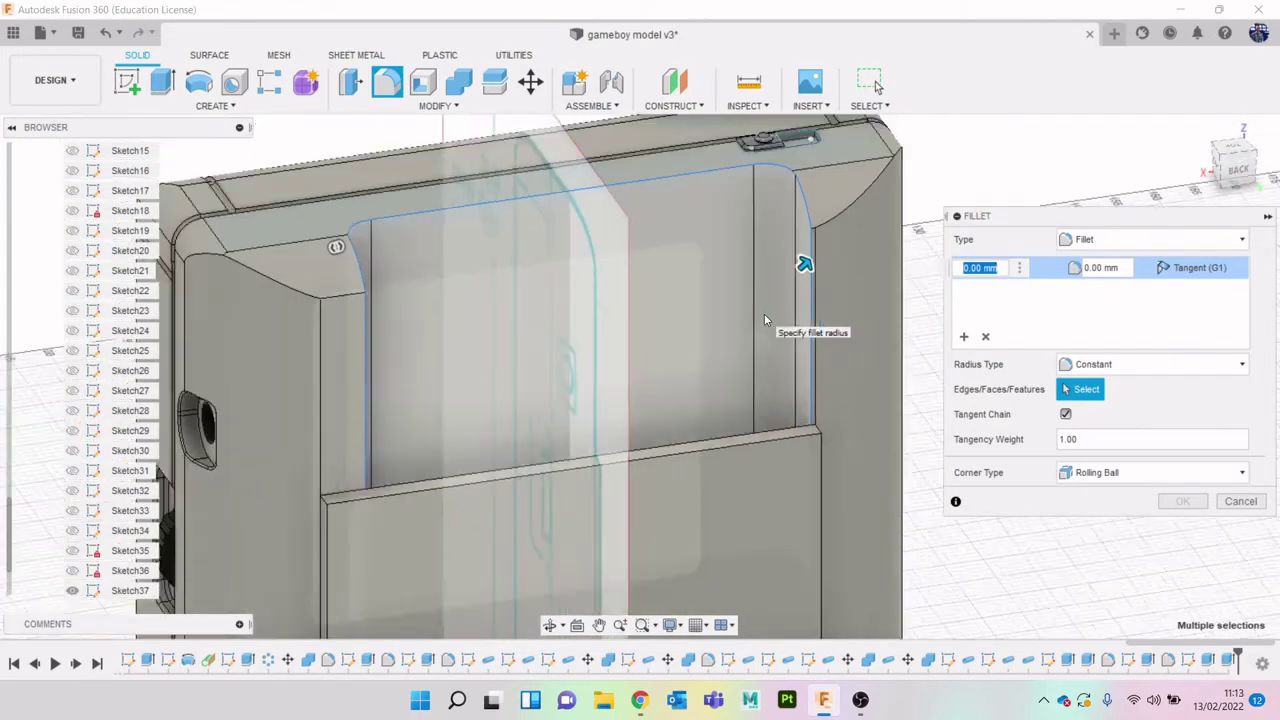
{"action": "left_click", "coordinate": [800, 268]}
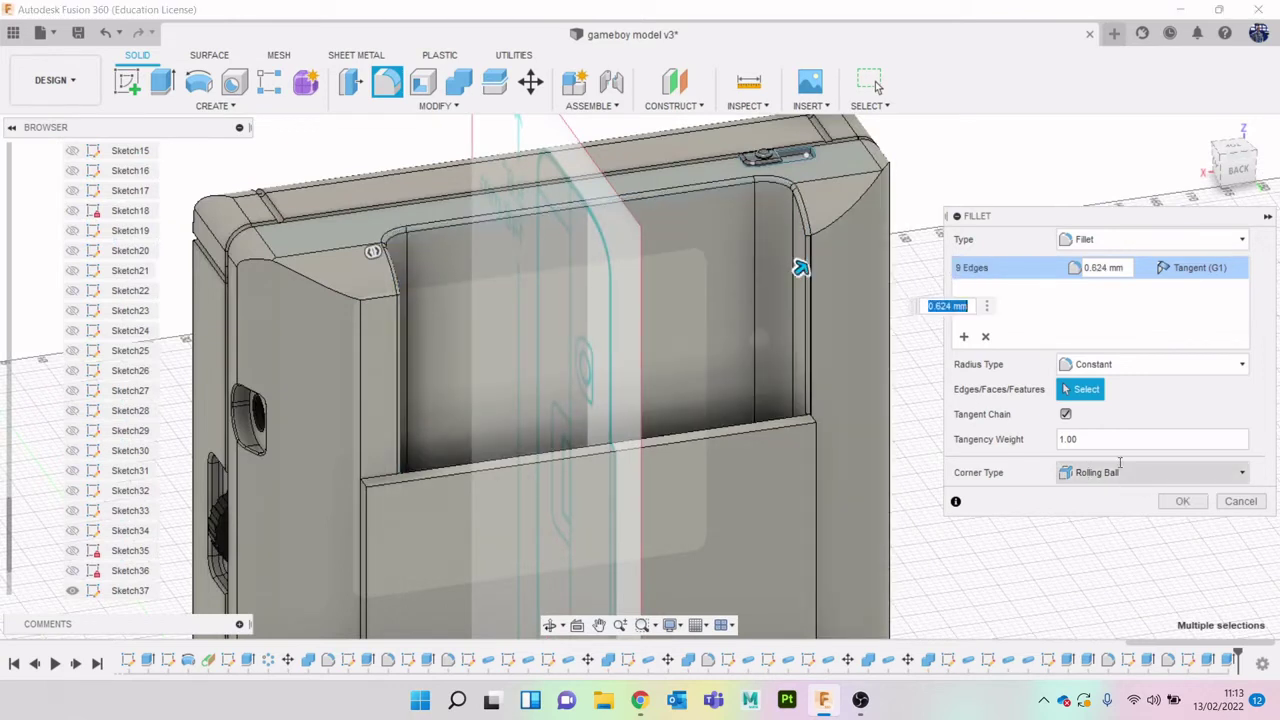
{"action": "left_click", "coordinate": [1180, 501]}
{"action": "scroll", "coordinate": [765, 395], "scroll_direction": "down", "scroll_amount": 5}
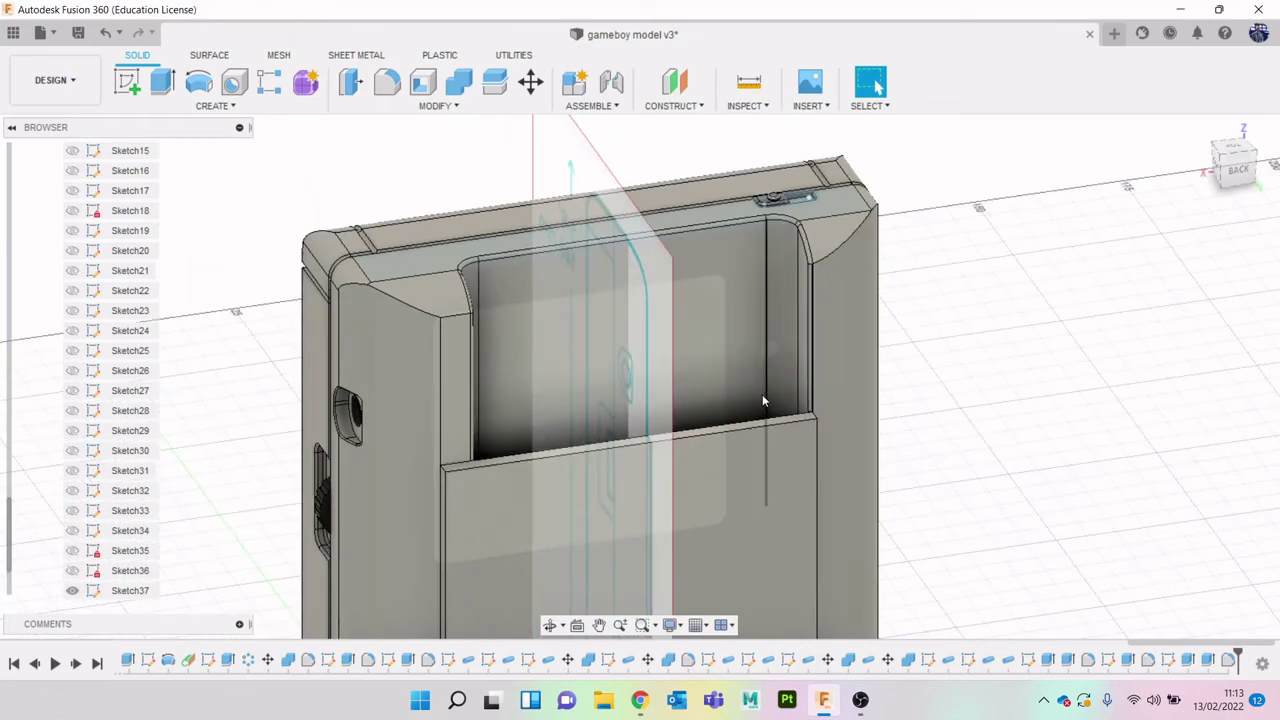
{"action": "middle_click_drag", "start_coordinate": [744, 362], "coordinate": [882, 306], "text": "shift"}
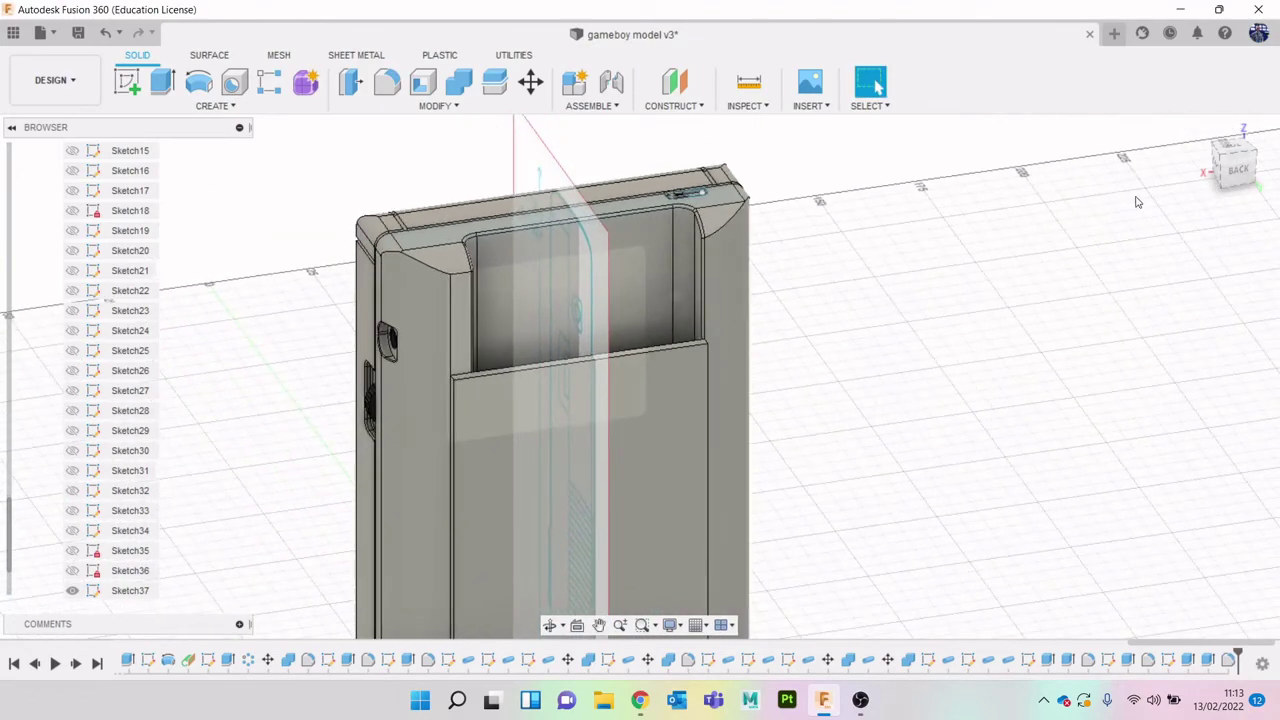
{"action": "mouse_move", "coordinate": [1240, 172]}
{"action": "left_mouse_down"}
{"action": "mouse_move", "coordinate": [1270, 188]}
{"action": "mouse_move", "coordinate": [1274, 212]}
{"action": "mouse_move", "coordinate": [1262, 176]}
{"action": "mouse_move", "coordinate": [1246, 184]}
{"action": "mouse_move", "coordinate": [1250, 214]}
{"action": "mouse_move", "coordinate": [1208, 160]}
{"action": "mouse_move", "coordinate": [1205, 172]}
{"action": "left_mouse_up"}
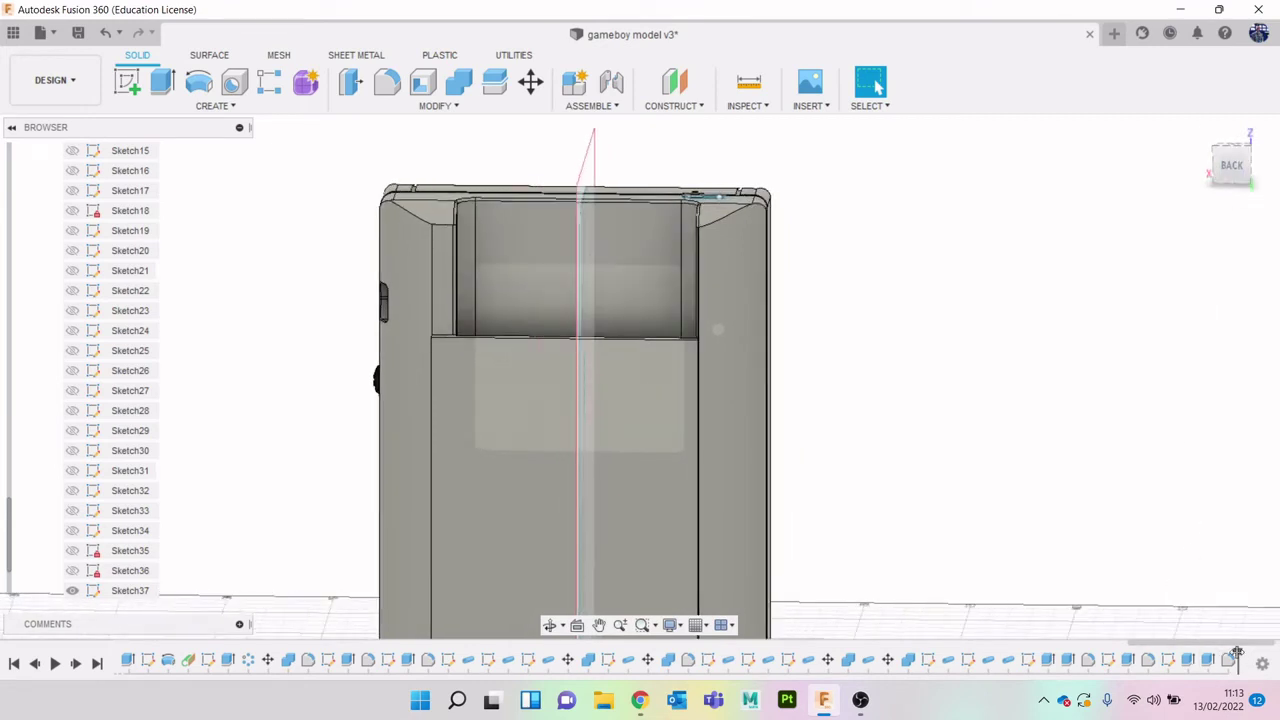
{"action": "right_click", "coordinate": [1172, 668]}
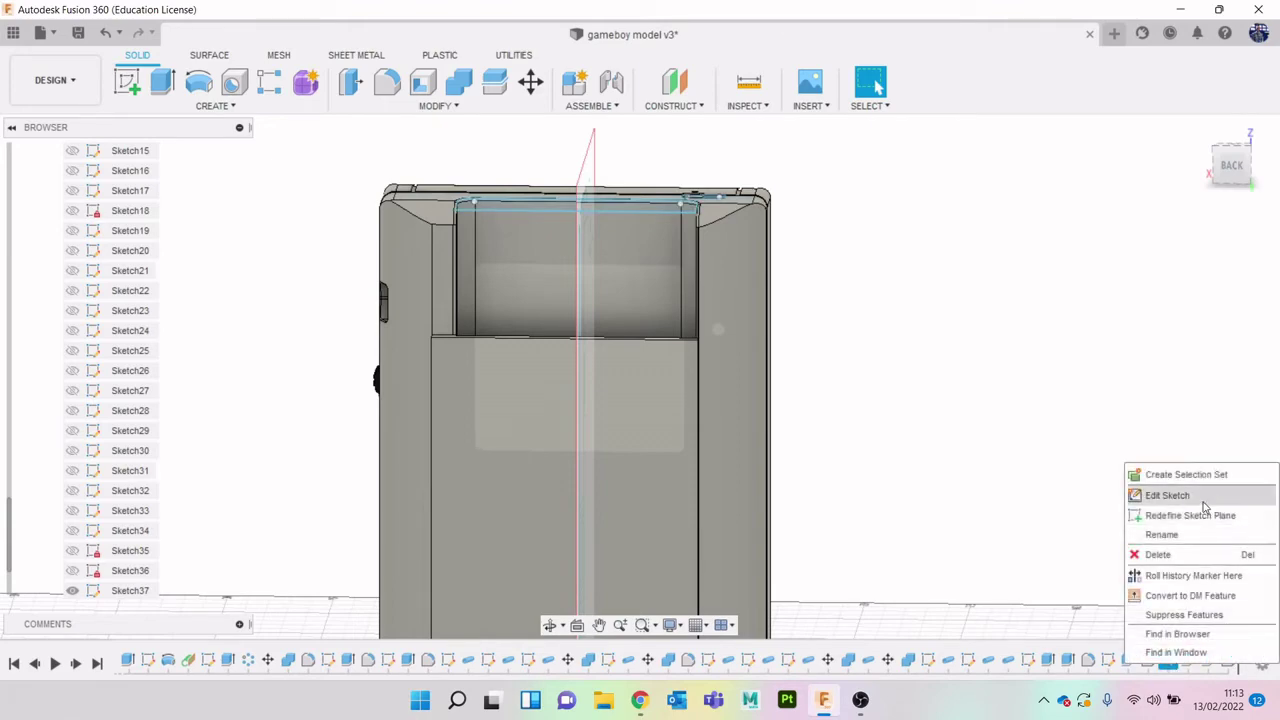
{"action": "left_click", "coordinate": [1165, 493]}
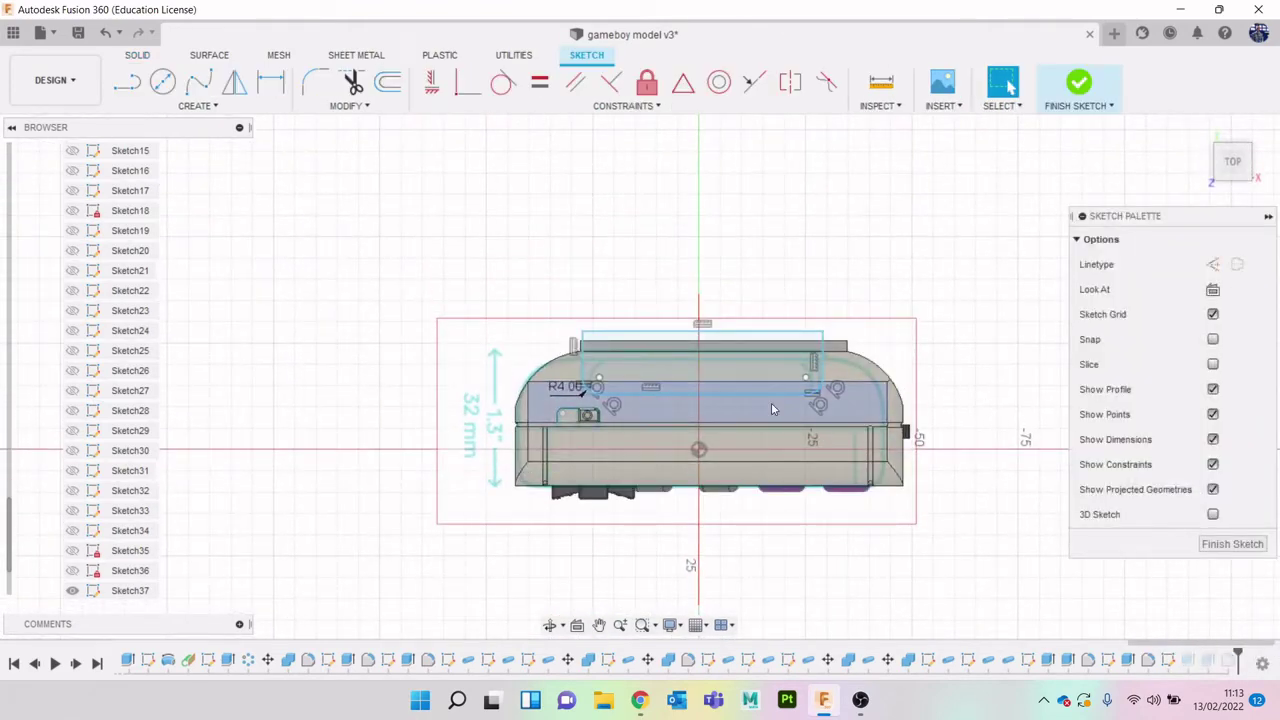
{"action": "scroll", "coordinate": [771, 403], "scroll_direction": "up", "scroll_amount": 3}
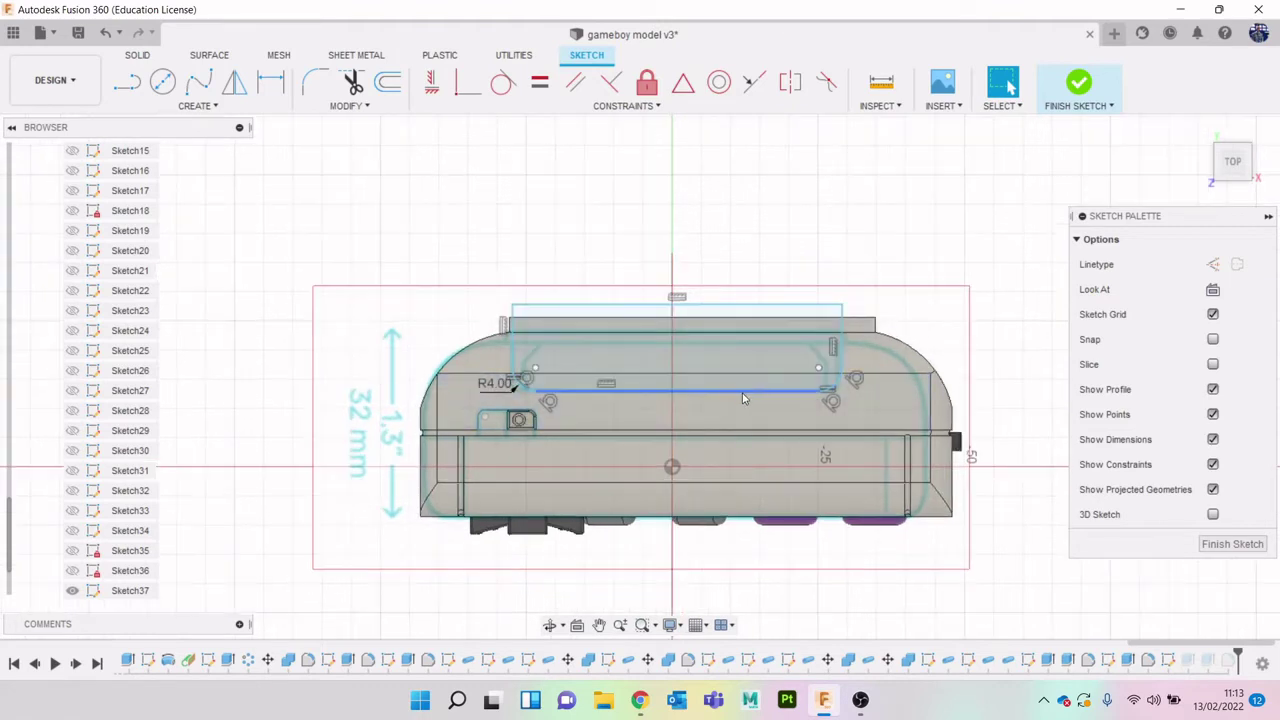
{"action": "double_click", "coordinate": [749, 390]}
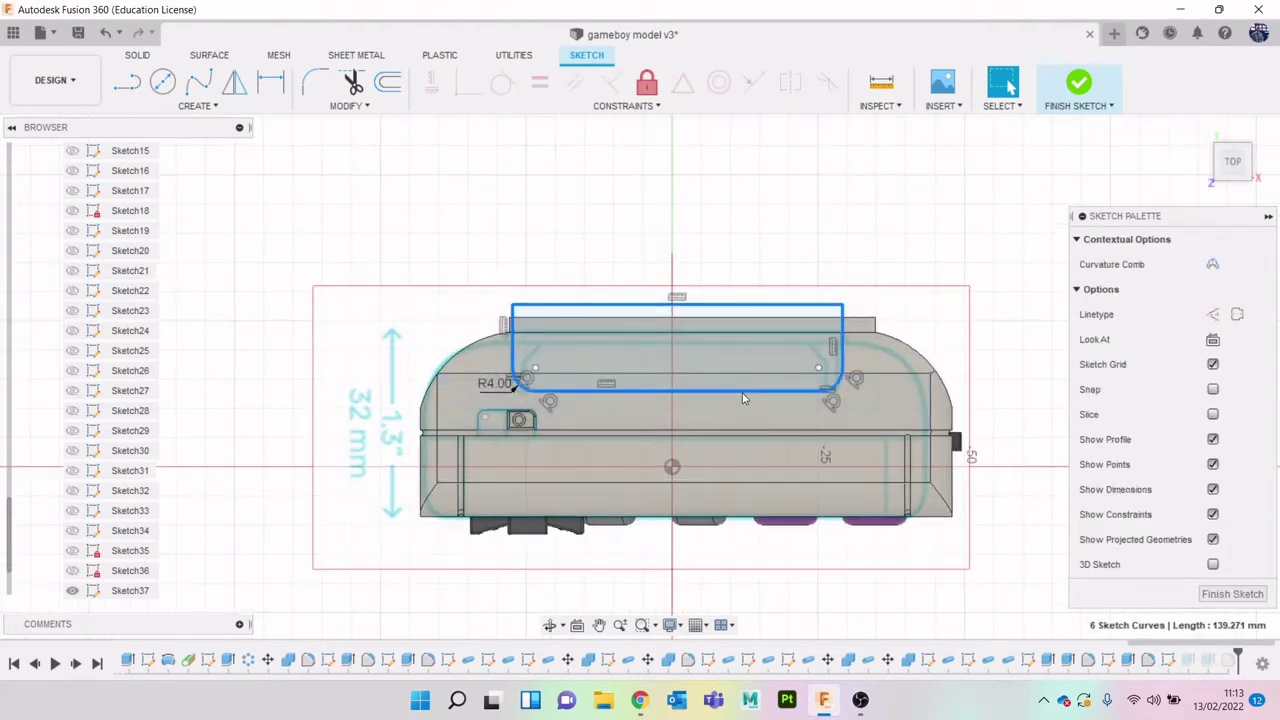
{"action": "right_click", "coordinate": [533, 240]}
{"action": "left_click", "coordinate": [486, 236]}
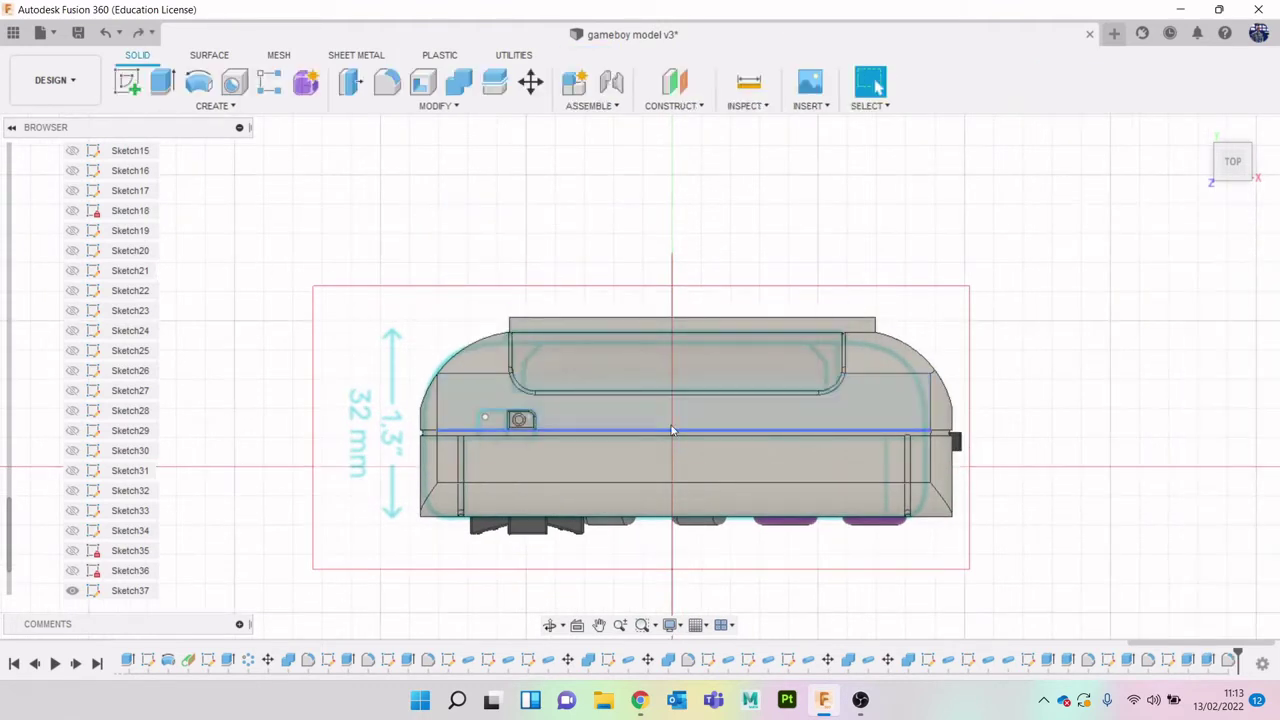
Edit the cartridge slot's sketch, shift its whole outline sideways to centre it on the raised back panel, and finish the sketch
{"action": "right_click", "coordinate": [1167, 660]}
{"action": "left_click", "coordinate": [1183, 492]}
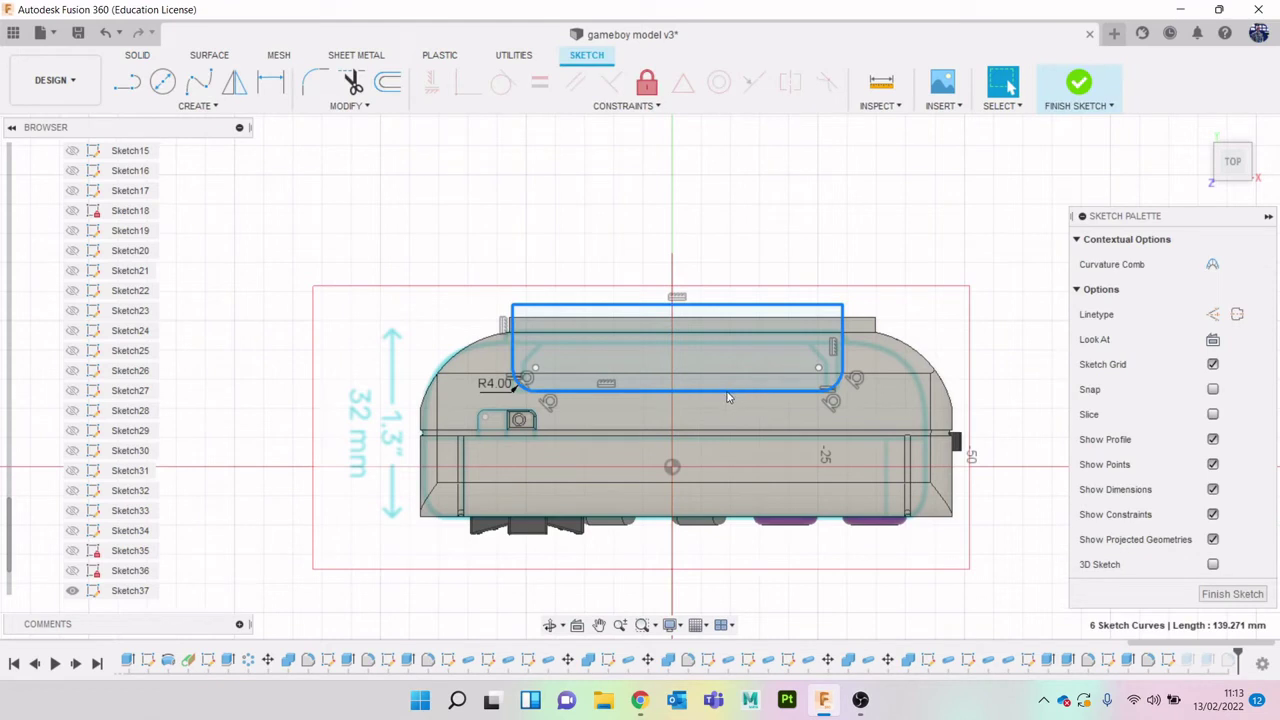
{"action": "left_click_drag", "start_coordinate": [731, 396], "coordinate": [743, 397]}
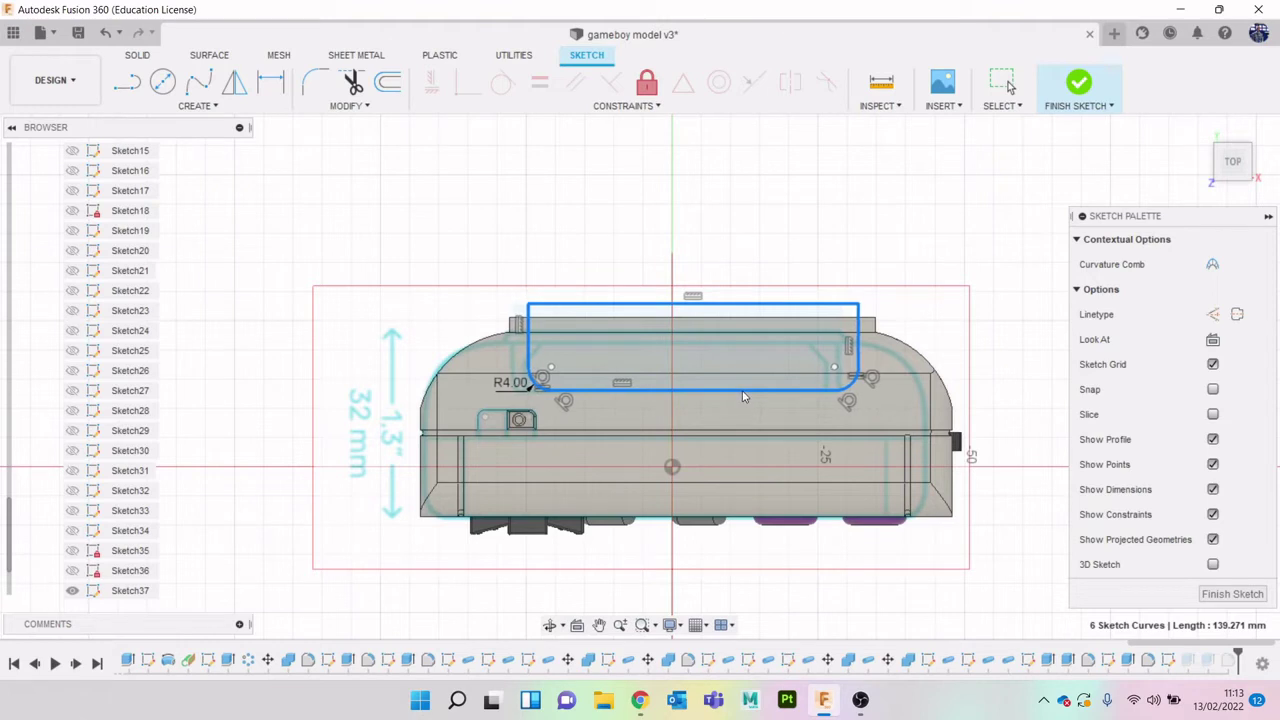
{"action": "left_click", "coordinate": [1232, 594]}
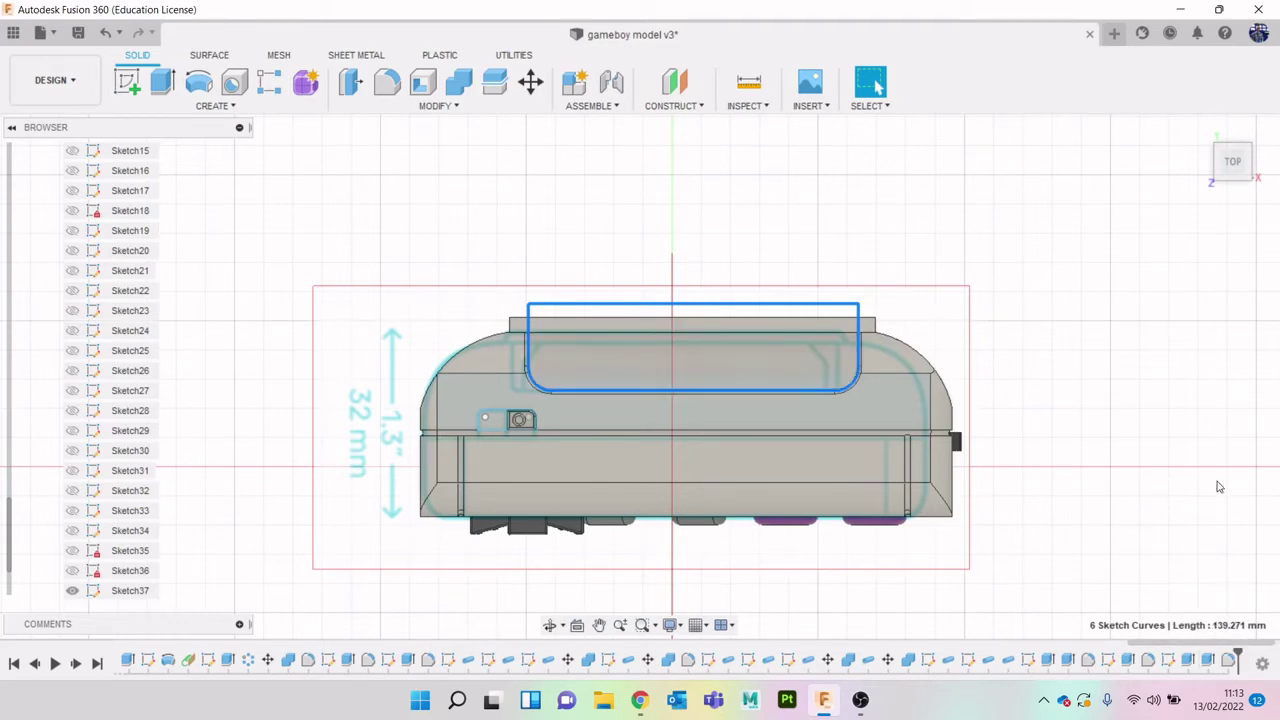
Hide all the reference canvases so that only the Game Boy model shows
{"action": "mouse_move", "coordinate": [1212, 178]}
{"action": "left_mouse_down"}
{"action": "mouse_move", "coordinate": [1217, 122]}
{"action": "mouse_move", "coordinate": [1277, 132]}
{"action": "mouse_move", "coordinate": [1276, 147]}
{"action": "left_mouse_up"}
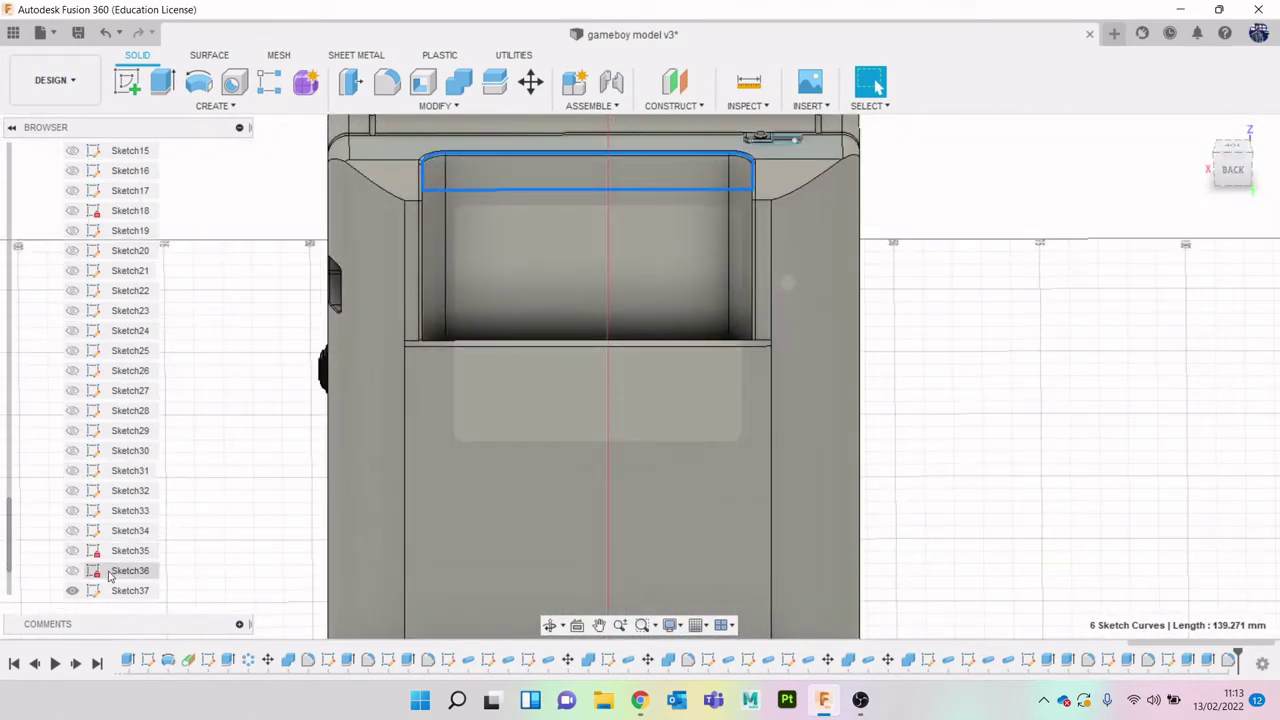
{"action": "scroll", "coordinate": [104, 576], "scroll_direction": "down", "scroll_amount": 1}
{"action": "left_click", "coordinate": [77, 535]}
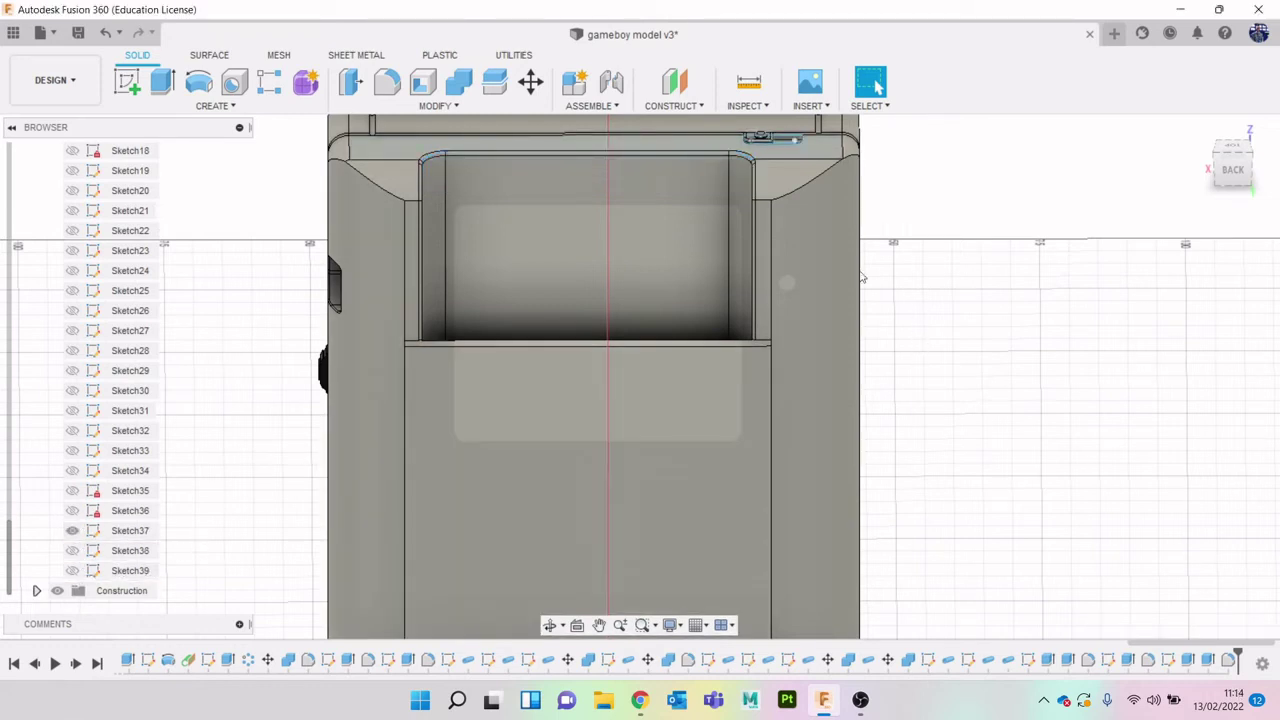
{"action": "left_click_drag", "start_coordinate": [1234, 180], "coordinate": [1230, 272]}
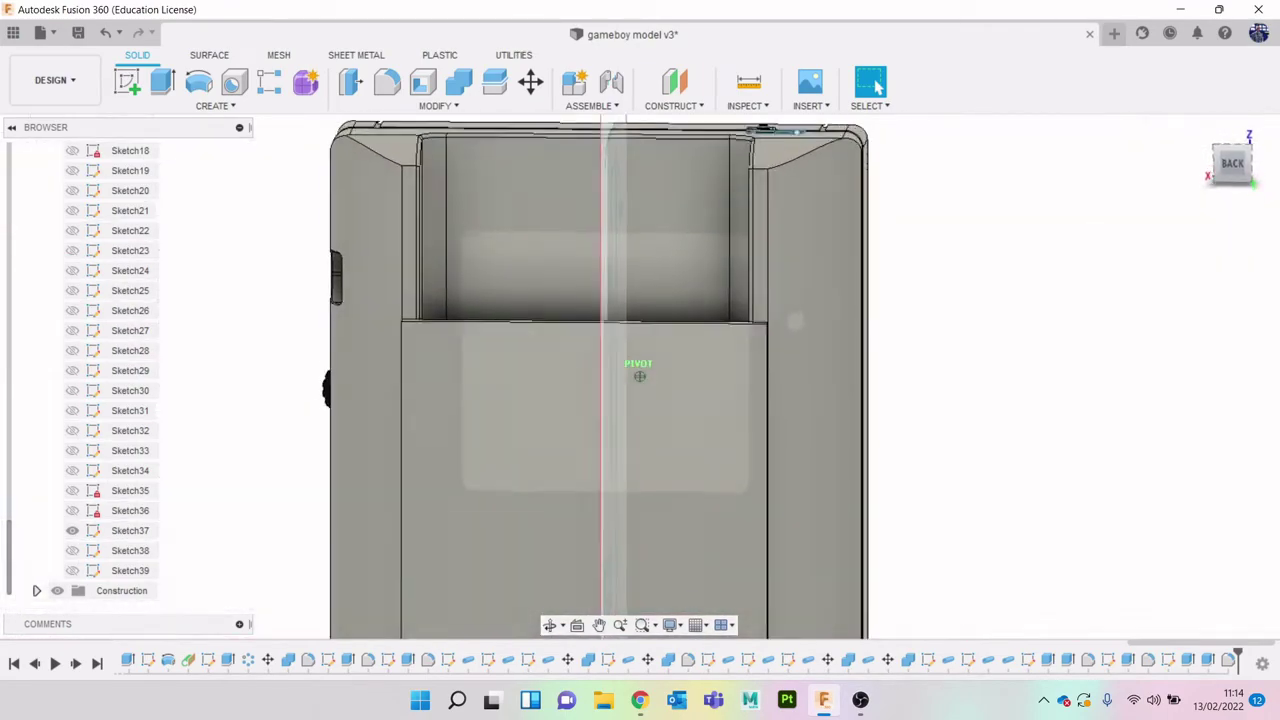
{"action": "middle_click_drag", "start_coordinate": [639, 376], "coordinate": [720, 400], "text": "shift"}
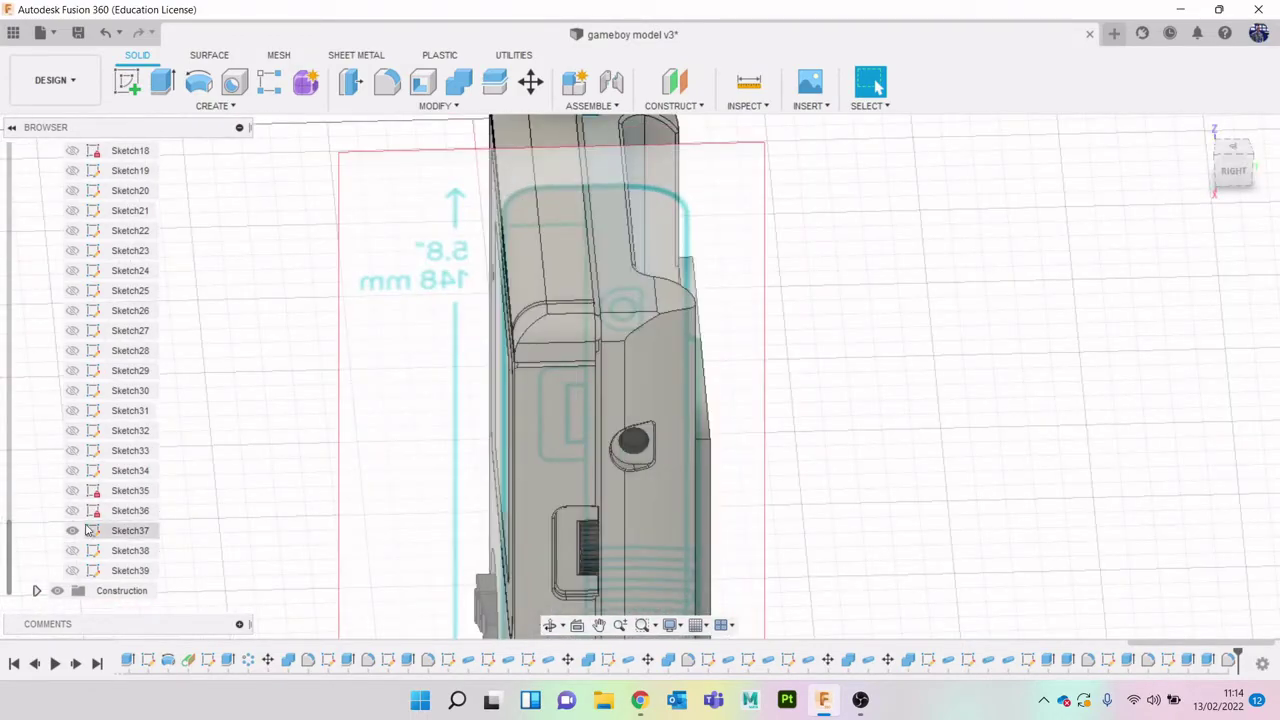
{"action": "scroll", "coordinate": [123, 457], "scroll_direction": "up", "scroll_amount": 10}
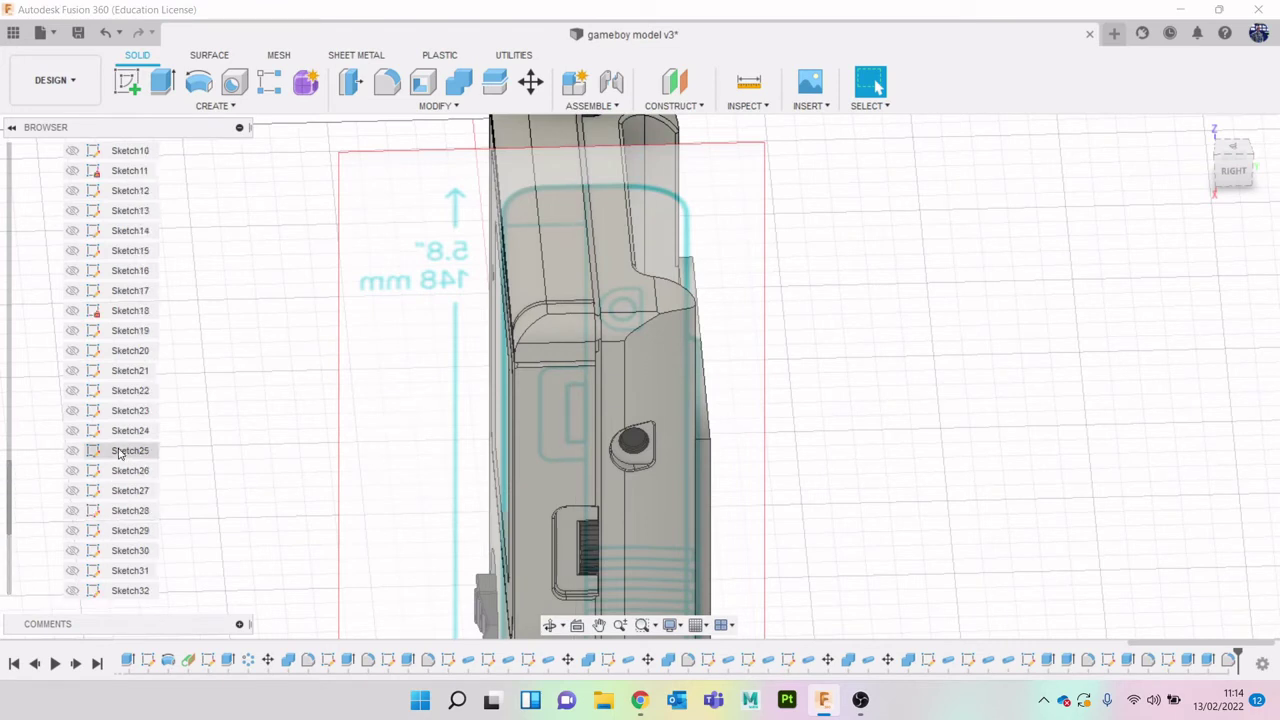
{"action": "scroll", "coordinate": [95, 368], "scroll_direction": "down", "scroll_amount": 3}
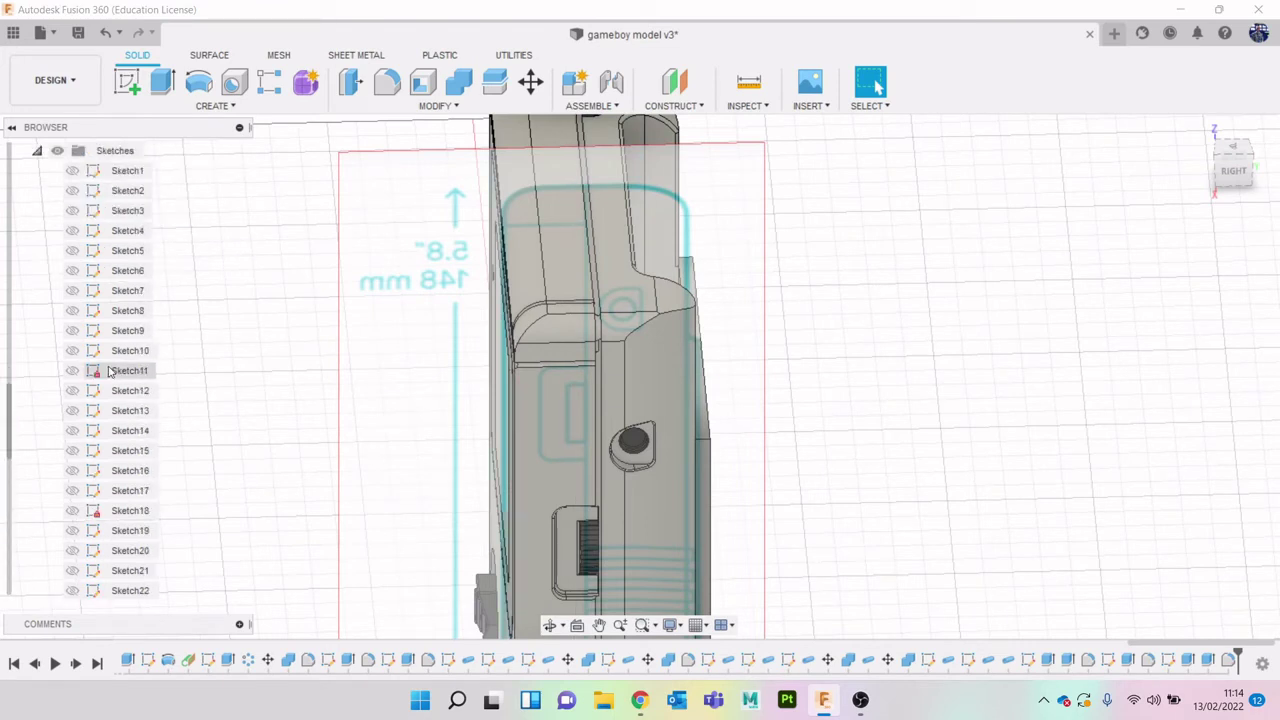
{"action": "scroll", "coordinate": [95, 365], "scroll_direction": "up", "scroll_amount": 4}
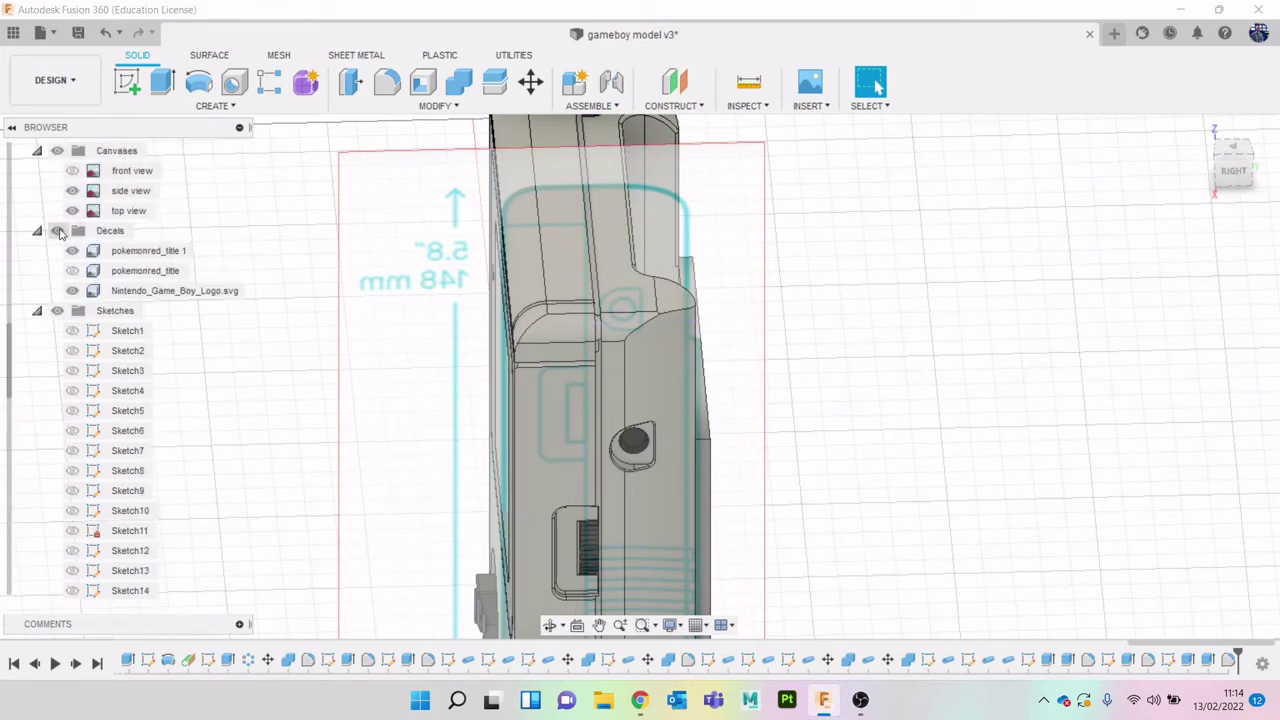
{"action": "scroll", "coordinate": [100, 265], "scroll_direction": "up", "scroll_amount": 1}
{"action": "left_click", "coordinate": [58, 192]}
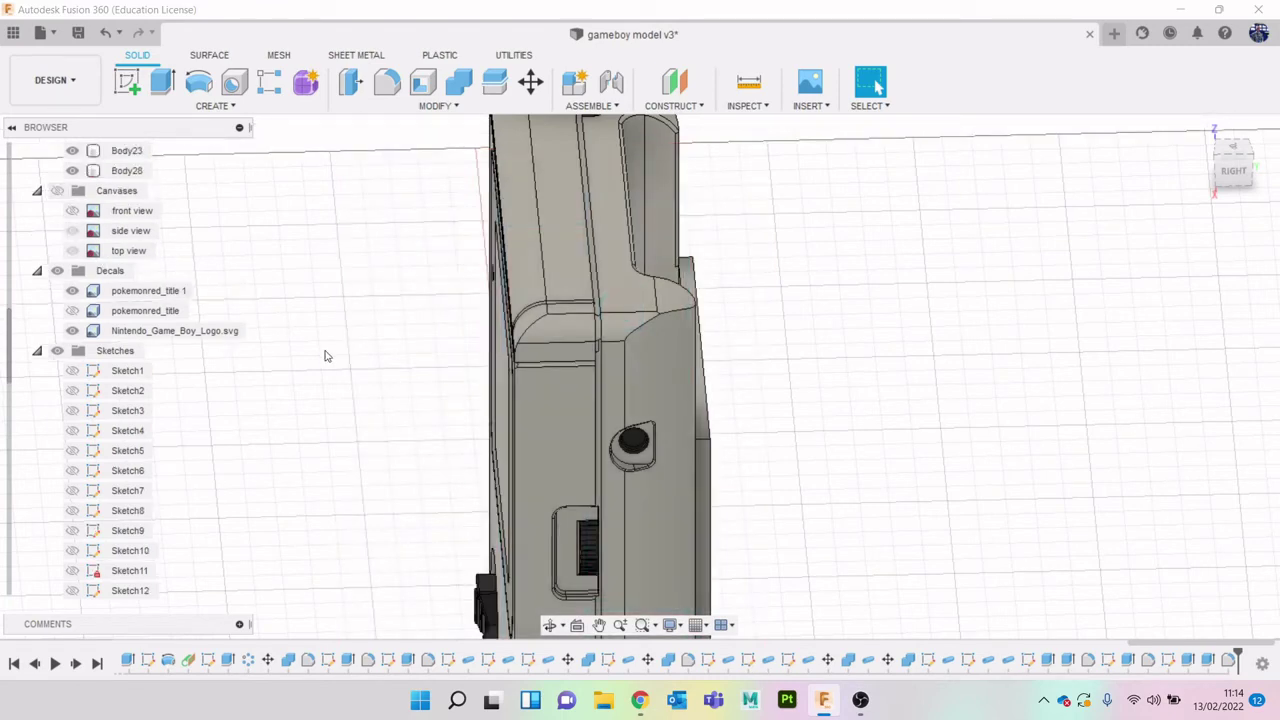
{"action": "scroll", "coordinate": [805, 420], "scroll_direction": "down", "scroll_amount": 5}
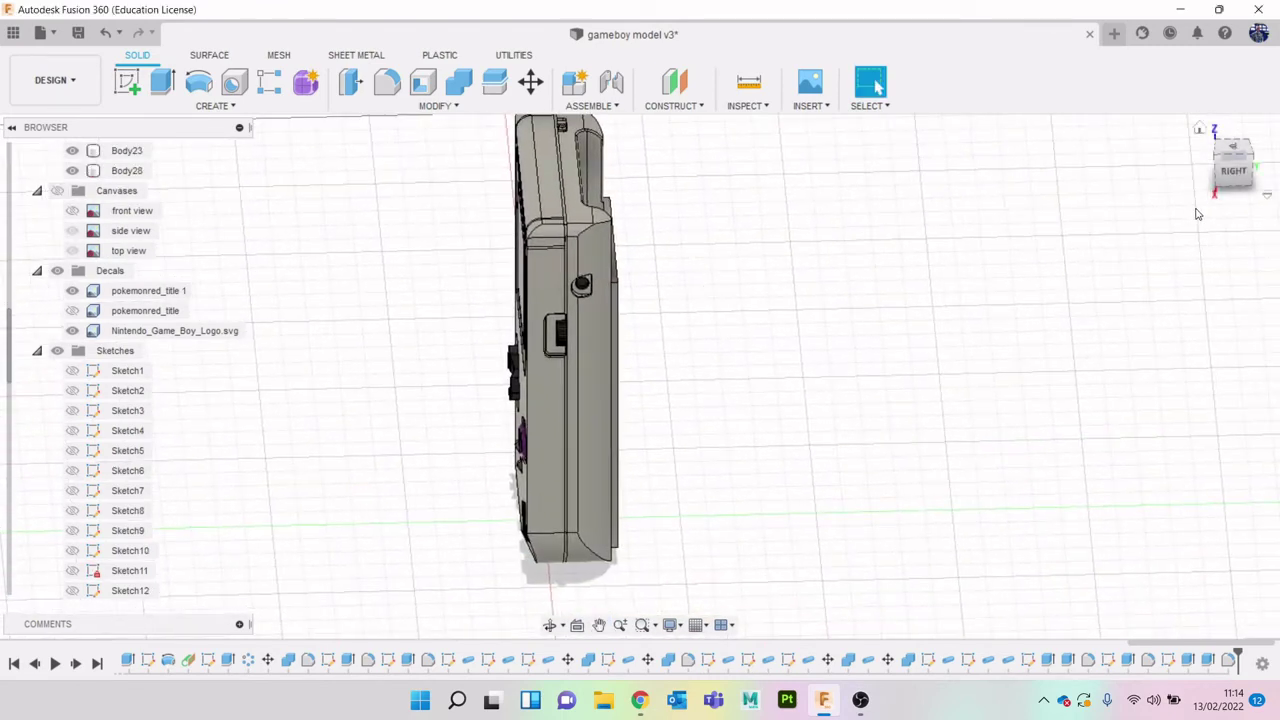
{"action": "mouse_move", "coordinate": [1230, 178]}
{"action": "left_mouse_down"}
{"action": "mouse_move", "coordinate": [1260, 228]}
{"action": "mouse_move", "coordinate": [1250, 162]}
{"action": "mouse_move", "coordinate": [1250, 198]}
{"action": "mouse_move", "coordinate": [1230, 205]}
{"action": "mouse_move", "coordinate": [1272, 204]}
{"action": "mouse_move", "coordinate": [1248, 181]}
{"action": "mouse_move", "coordinate": [1219, 202]}
{"action": "mouse_move", "coordinate": [1168, 376]}
{"action": "left_mouse_up"}
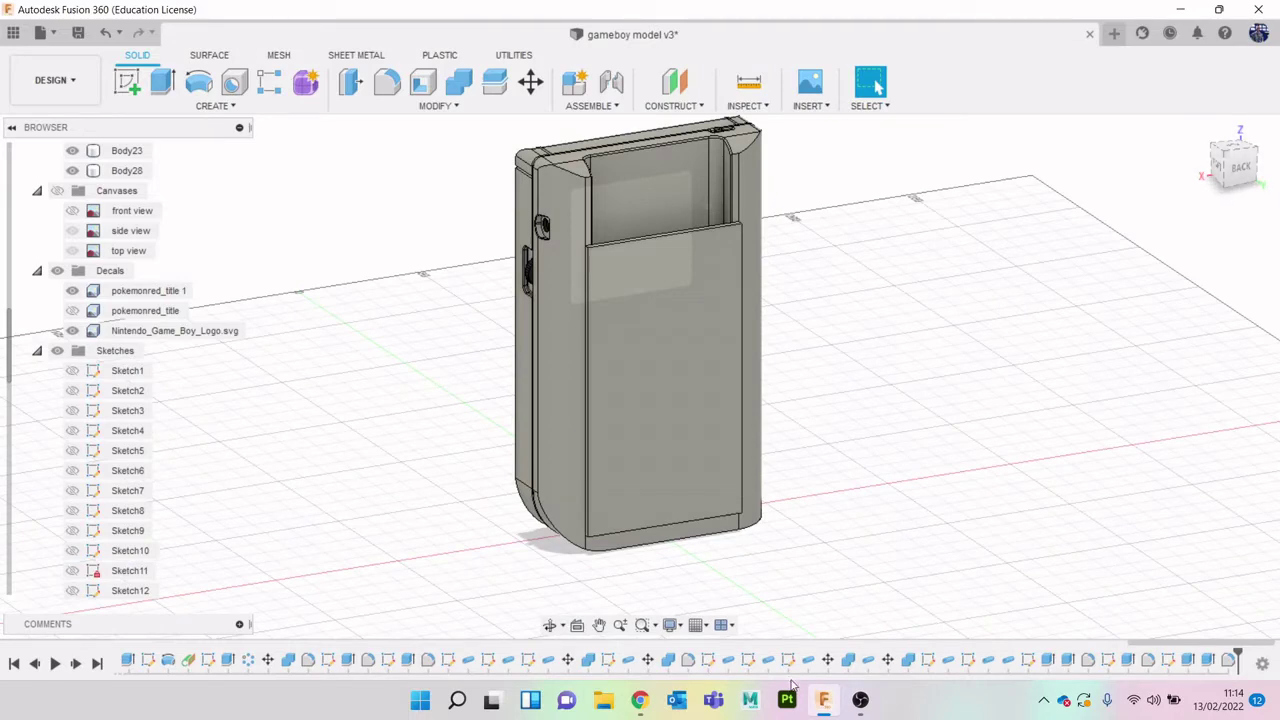
Compare the model's bottom end with the original and side view Game Boy images in the browser, and return to Fusion 360
{"action": "left_click", "coordinate": [640, 700]}
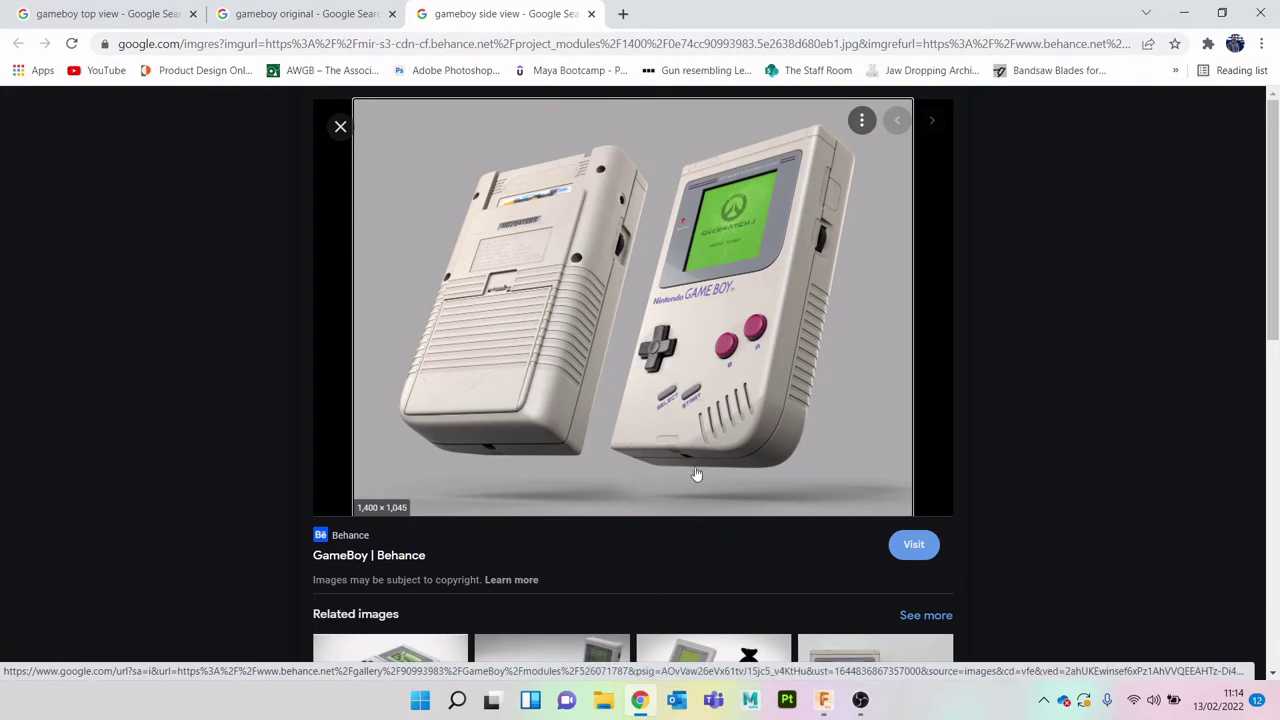
{"action": "left_click", "coordinate": [1184, 13]}
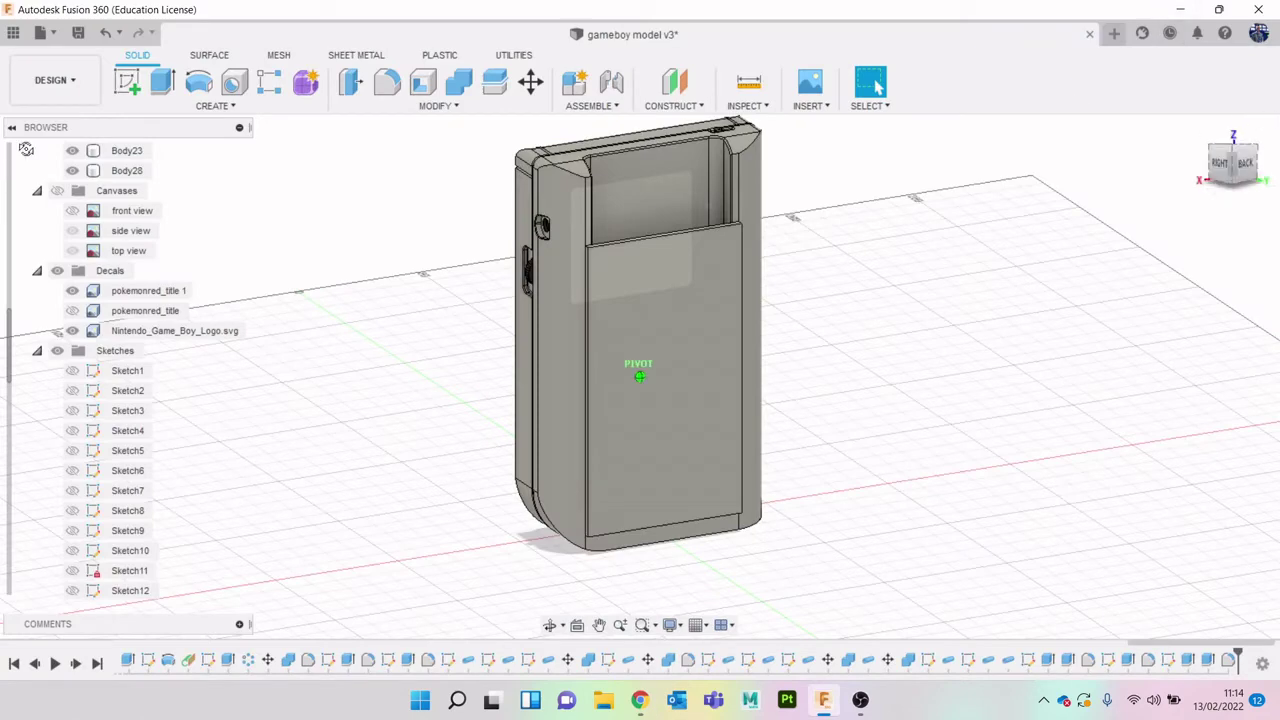
{"action": "left_click", "coordinate": [1236, 168]}
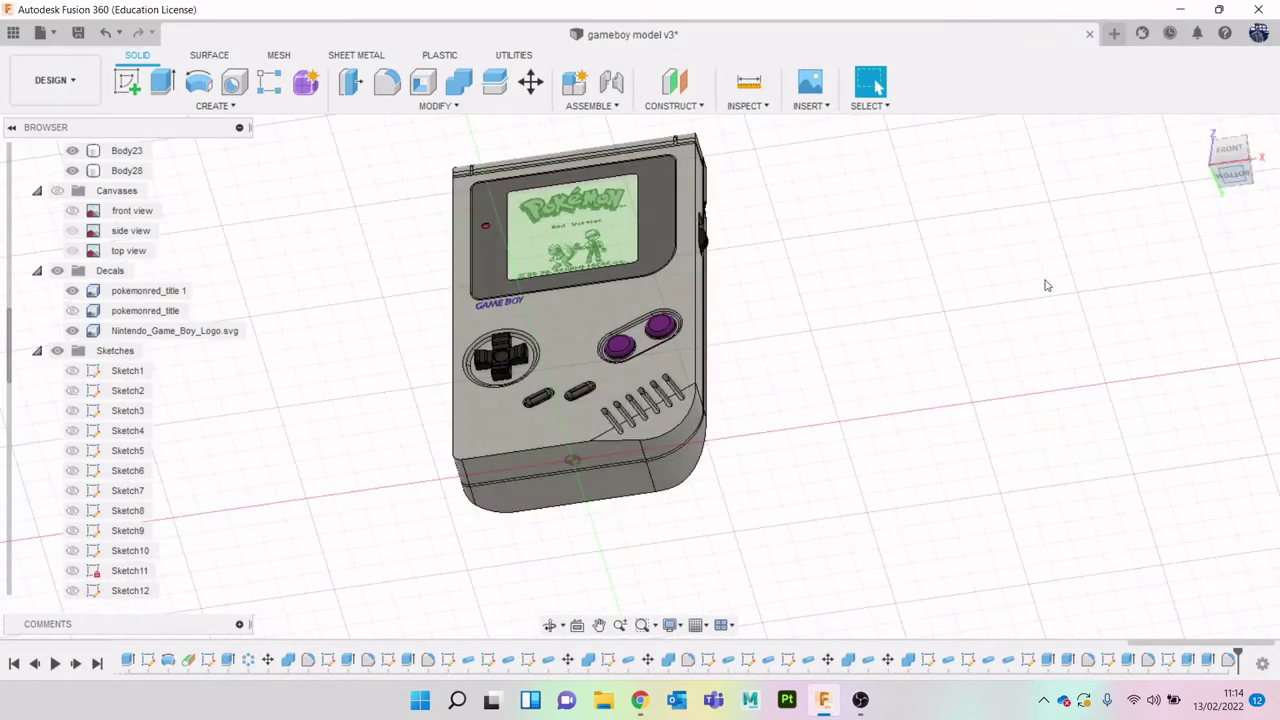
{"action": "left_click", "coordinate": [640, 700]}
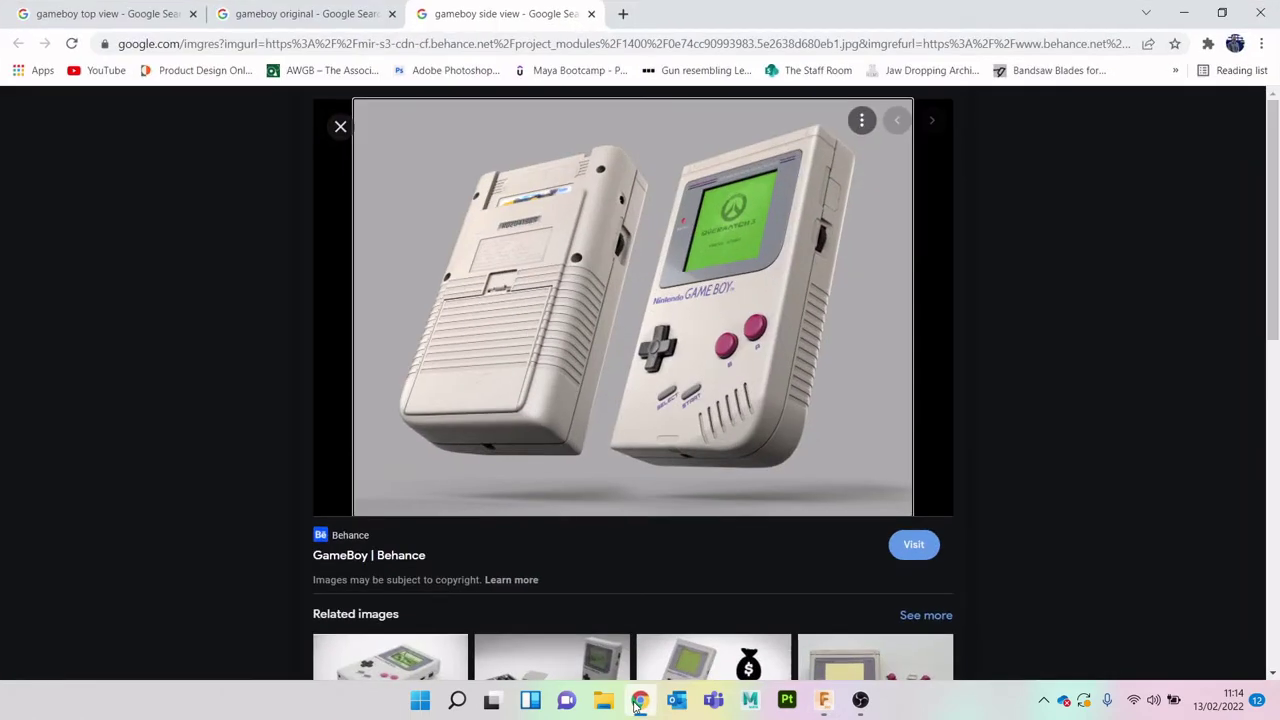
{"action": "left_click", "coordinate": [315, 10]}
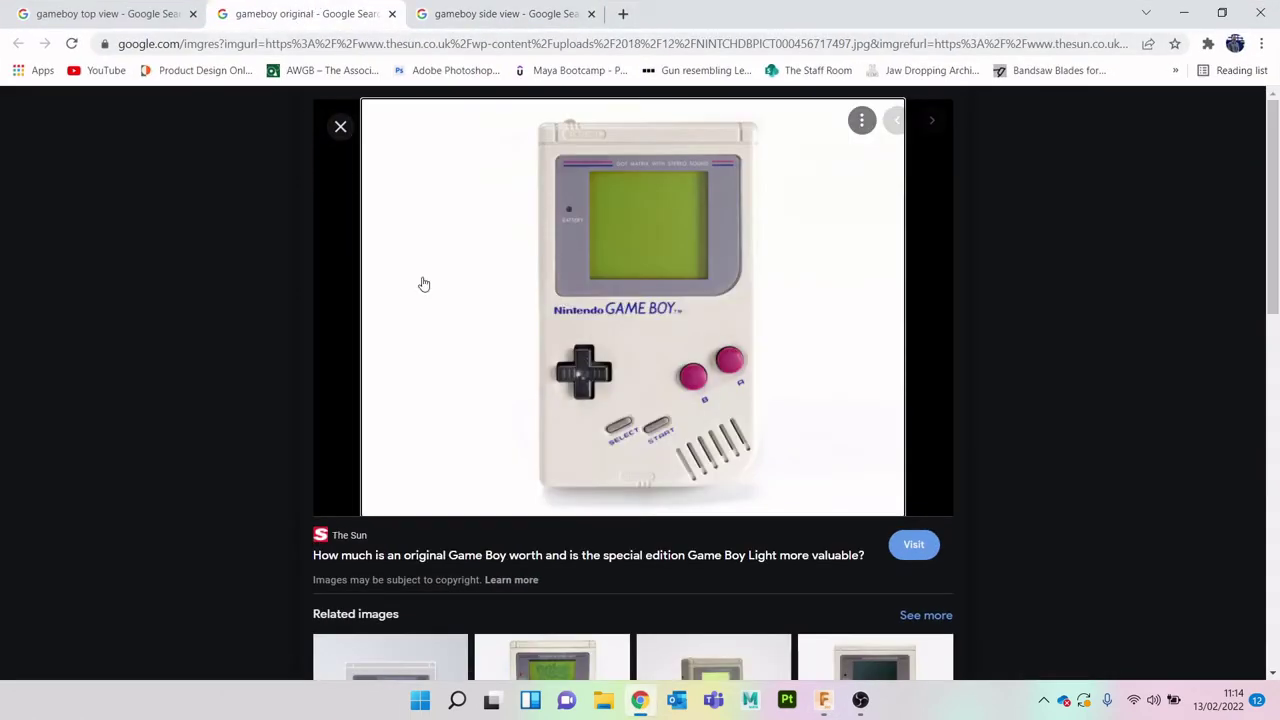
{"action": "left_click", "coordinate": [1183, 12]}
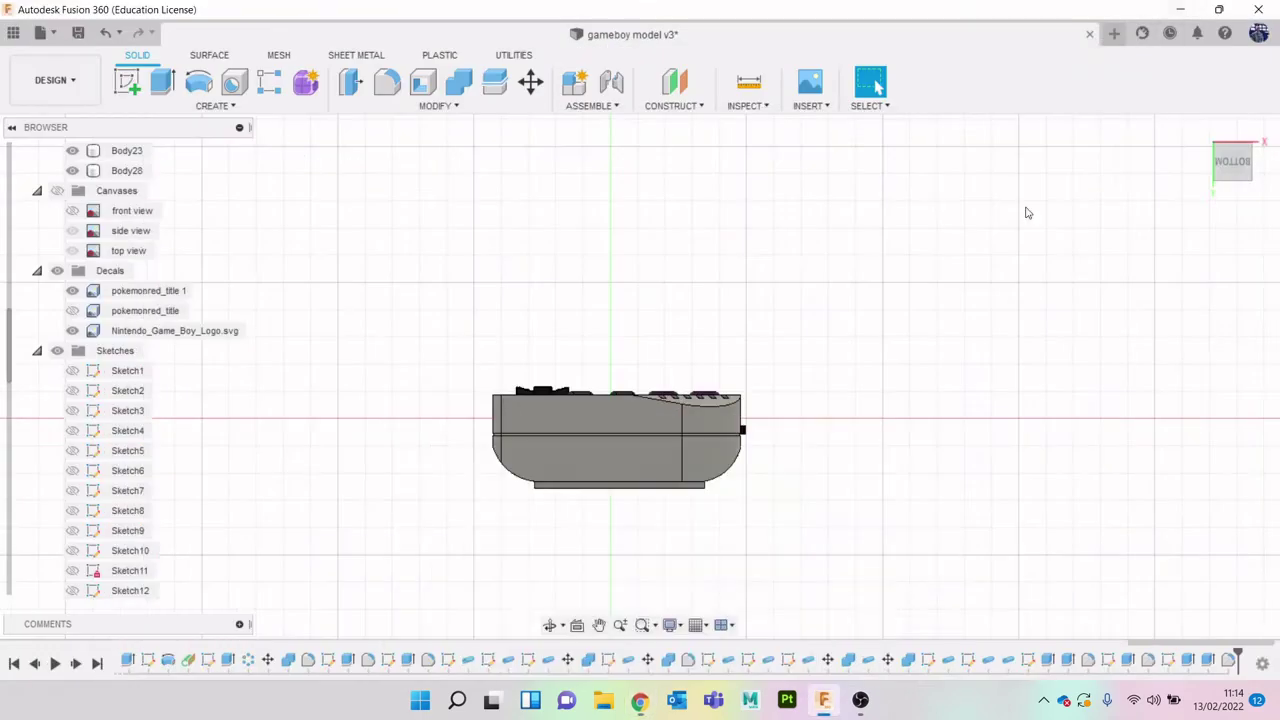
{"action": "scroll", "coordinate": [607, 419], "scroll_direction": "up", "scroll_amount": 5}
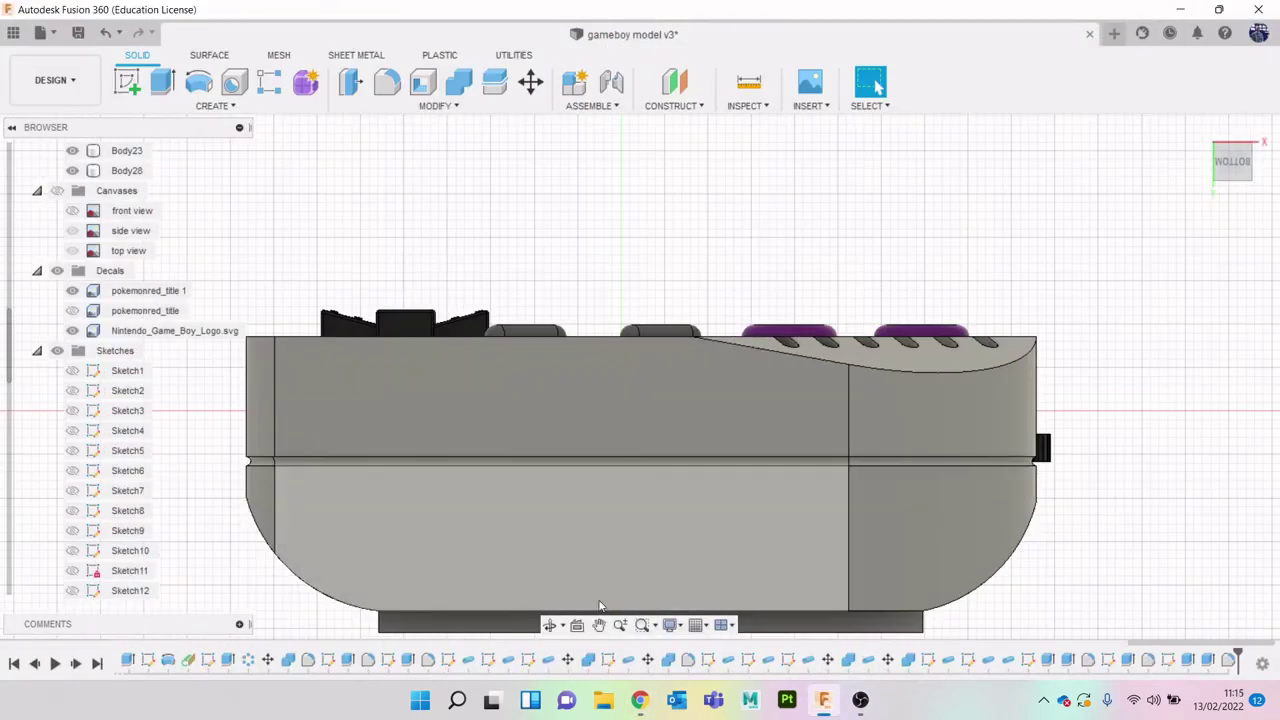
{"action": "left_click", "coordinate": [641, 700]}
{"action": "left_click", "coordinate": [440, 10]}
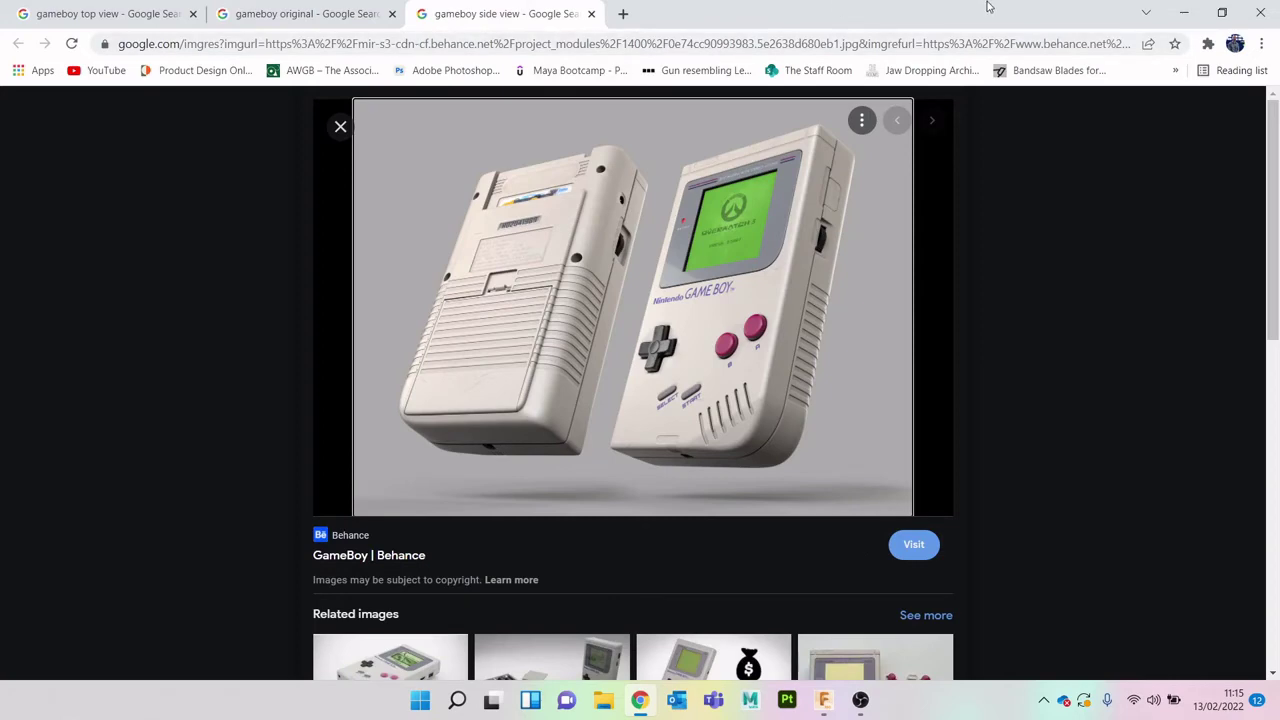
{"action": "left_click", "coordinate": [1181, 12]}
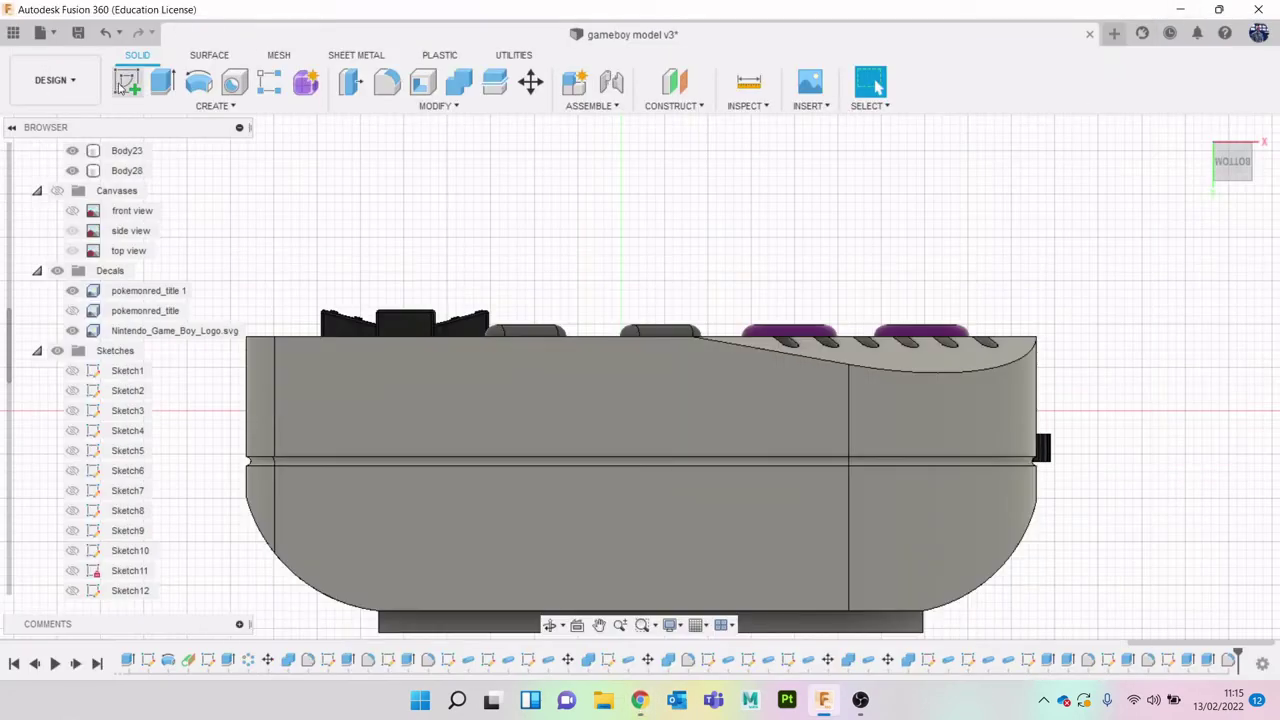
On the front shell half's bottom face, sketch a center rectangle about 6.8 mm wide and 7.4 mm high, centred on the parting-line edge near the middle
{"action": "left_click", "coordinate": [123, 95]}
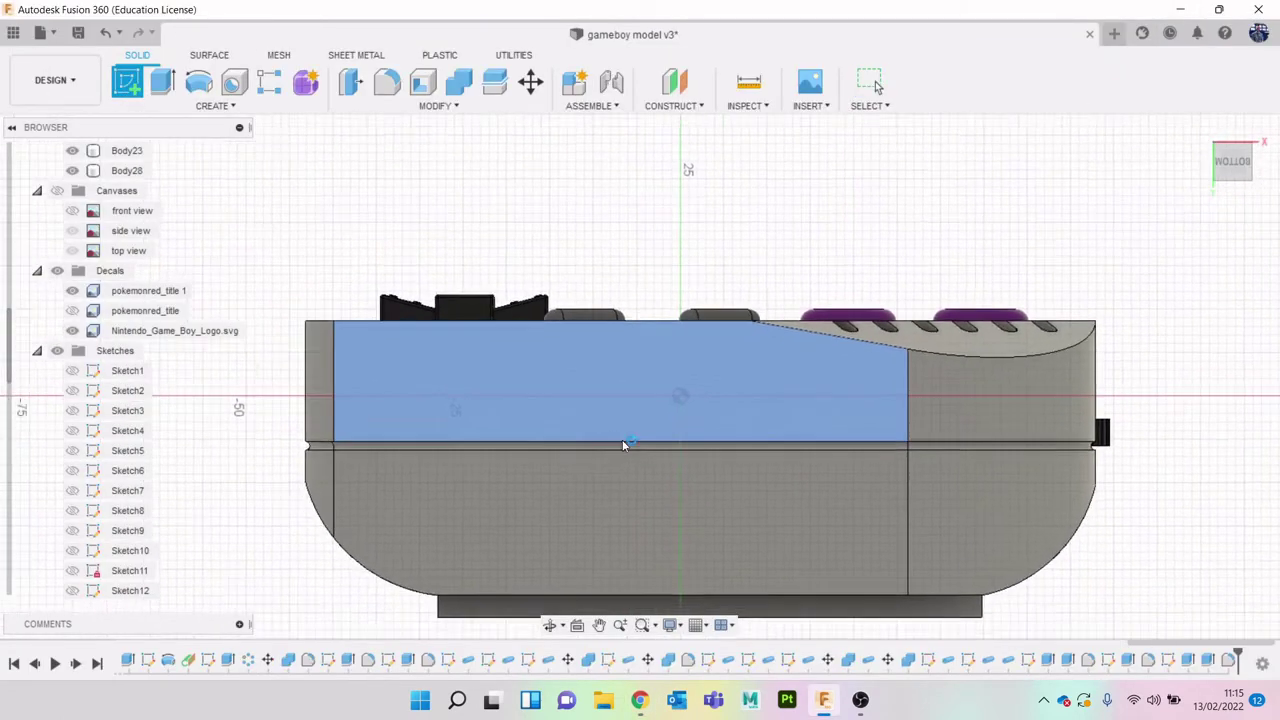
{"action": "left_click", "coordinate": [626, 440]}
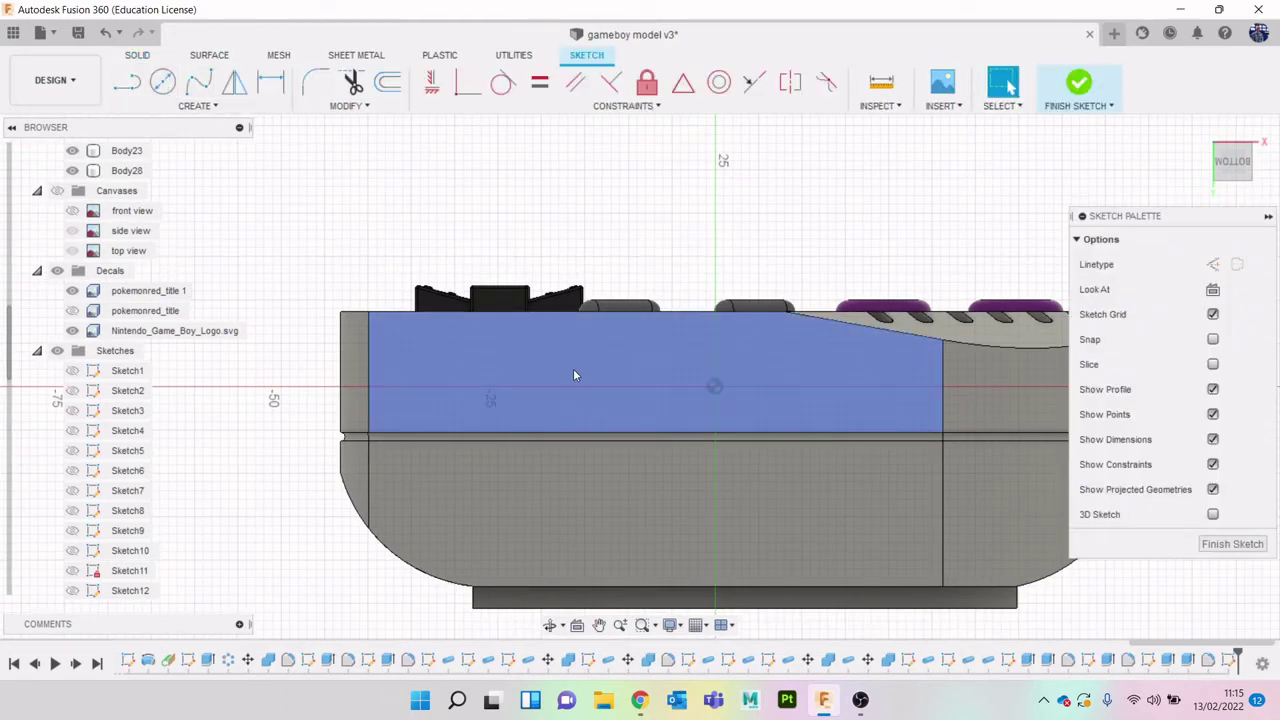
{"action": "key", "text": "r"}
{"action": "left_click", "coordinate": [1212, 289]}
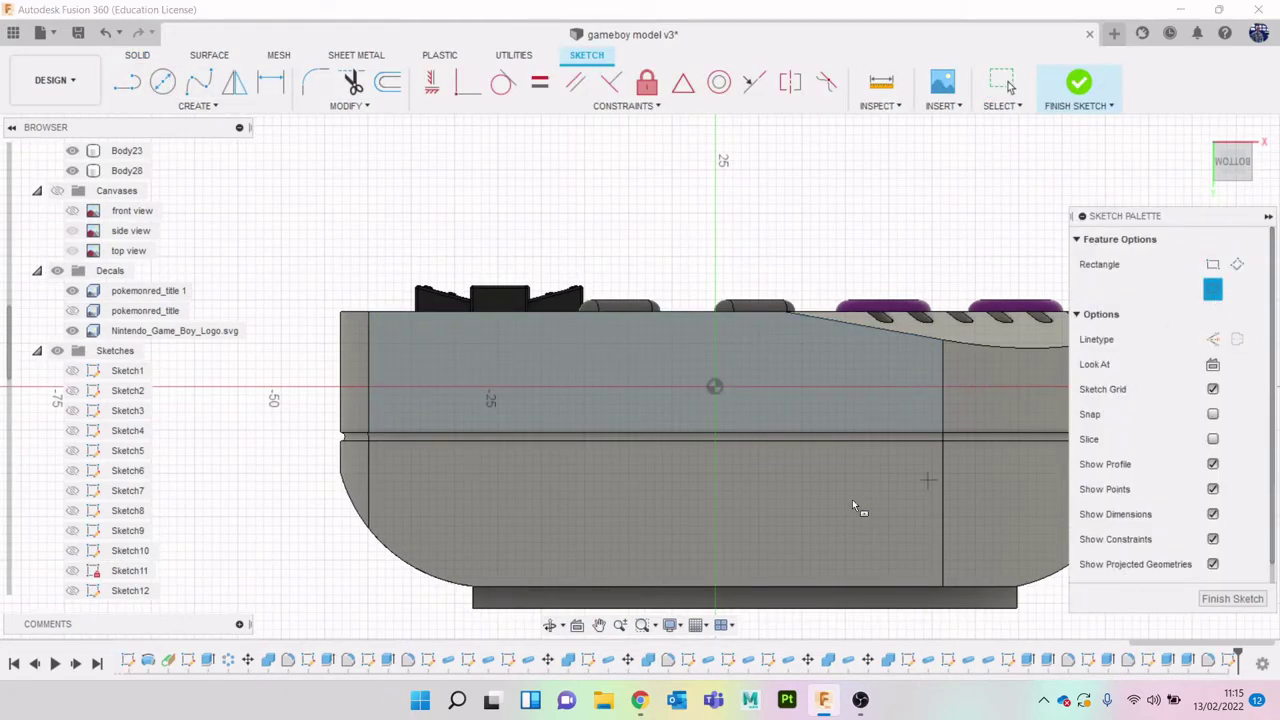
{"action": "scroll", "coordinate": [813, 432], "scroll_direction": "up", "scroll_amount": 2}
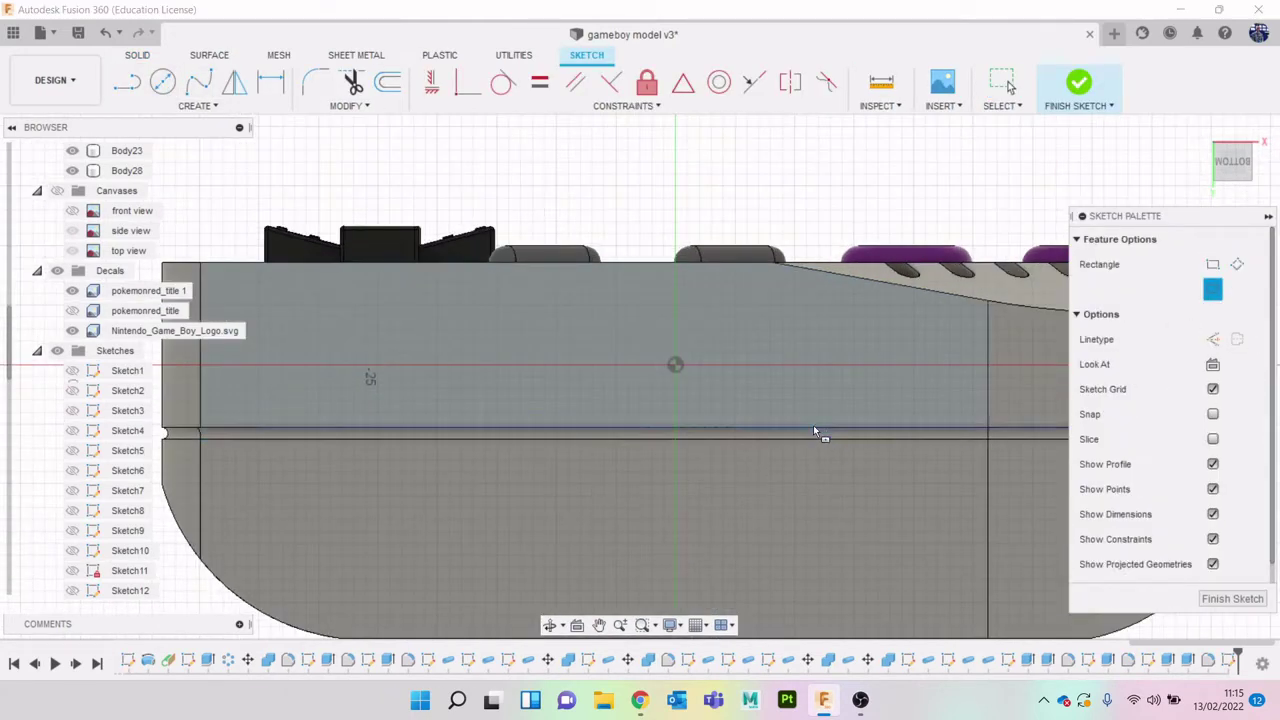
{"action": "left_click", "coordinate": [698, 426]}
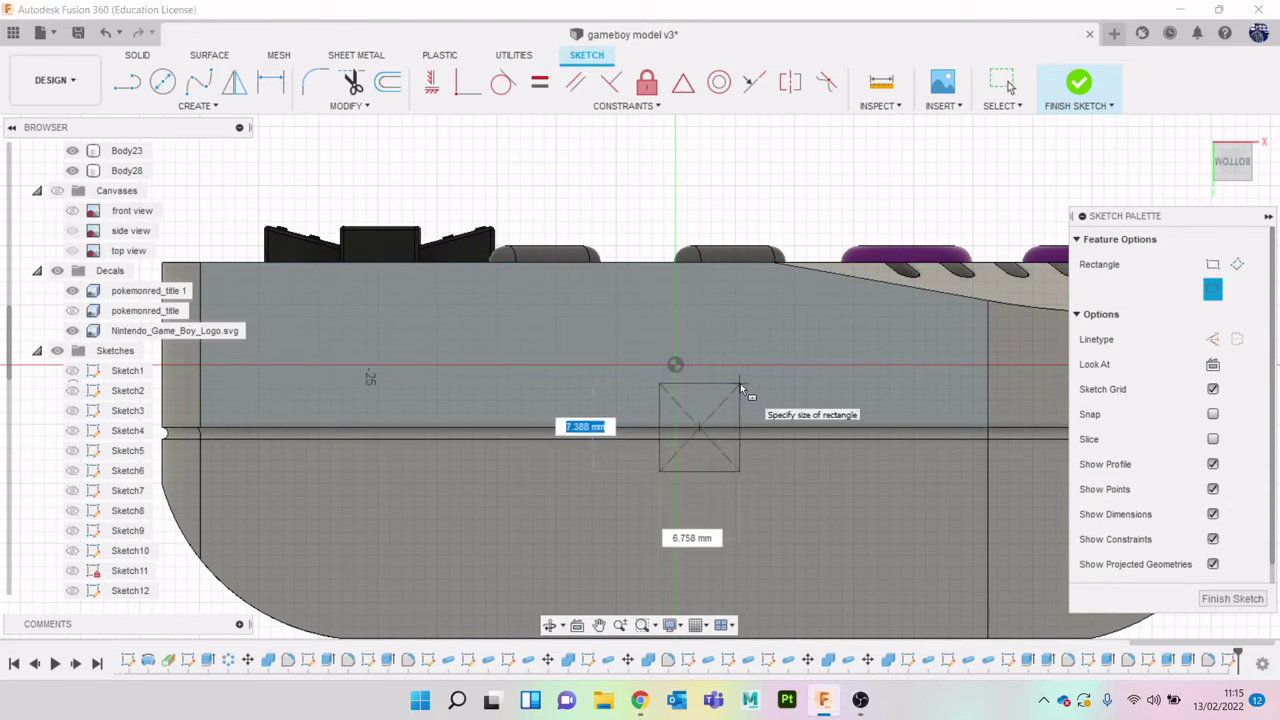
{"action": "left_click", "coordinate": [740, 384]}
Round the sketch rectangle's two corners on the front shell's face with fillets of about 2.1 mm radius
{"action": "key", "text": "o"}
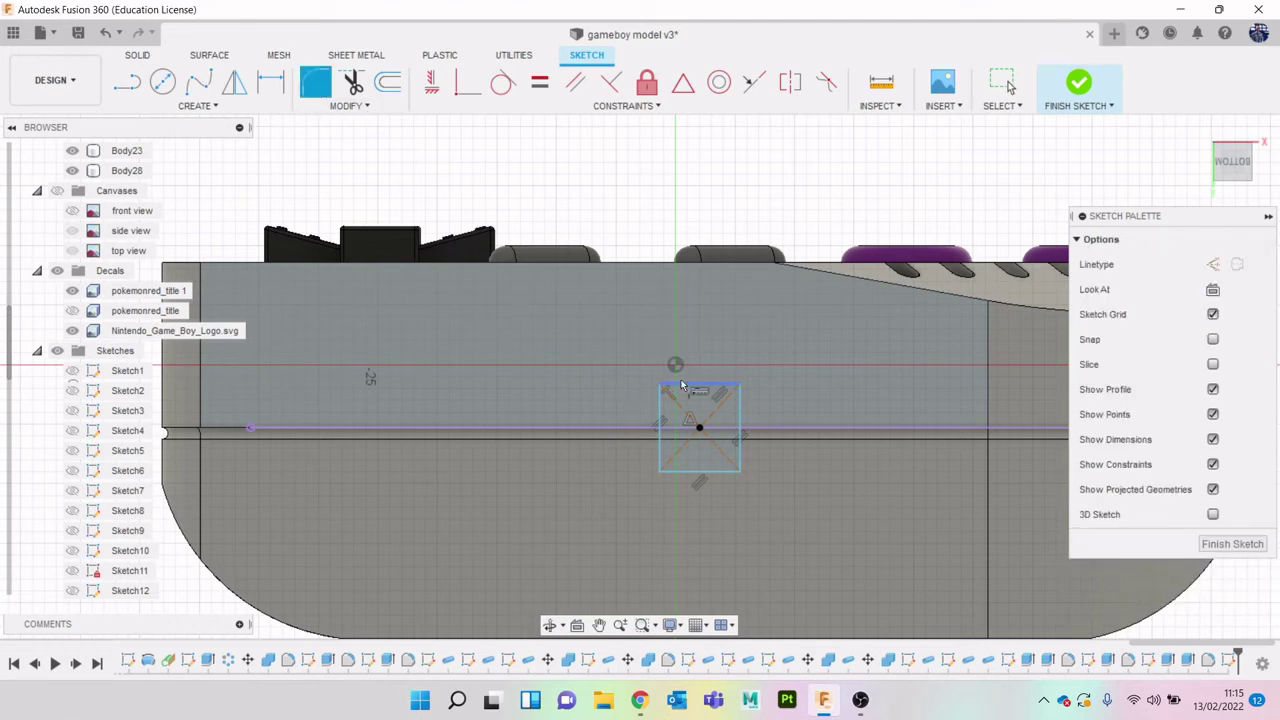
{"action": "left_click", "coordinate": [662, 402]}
{"action": "key", "text": "Return"}
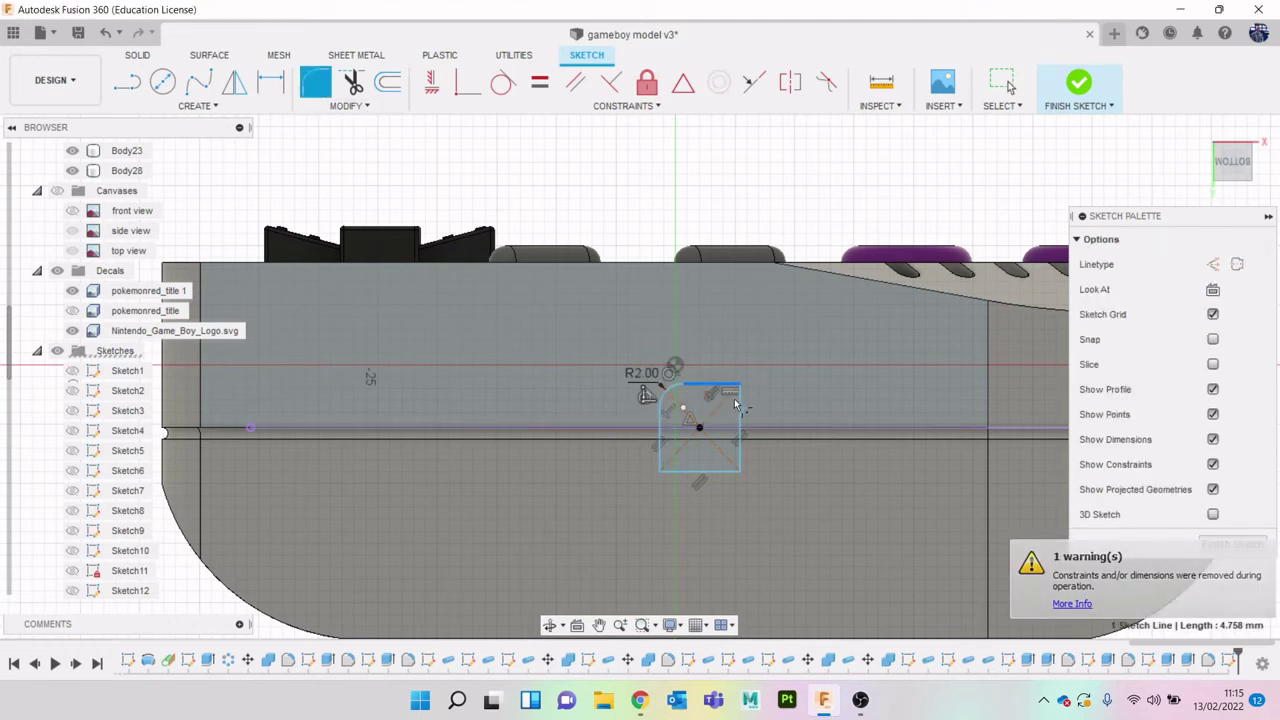
{"action": "left_click", "coordinate": [740, 384]}
{"action": "left_click_drag", "start_coordinate": [740, 384], "coordinate": [740, 386]}
{"action": "key", "text": "Return"}
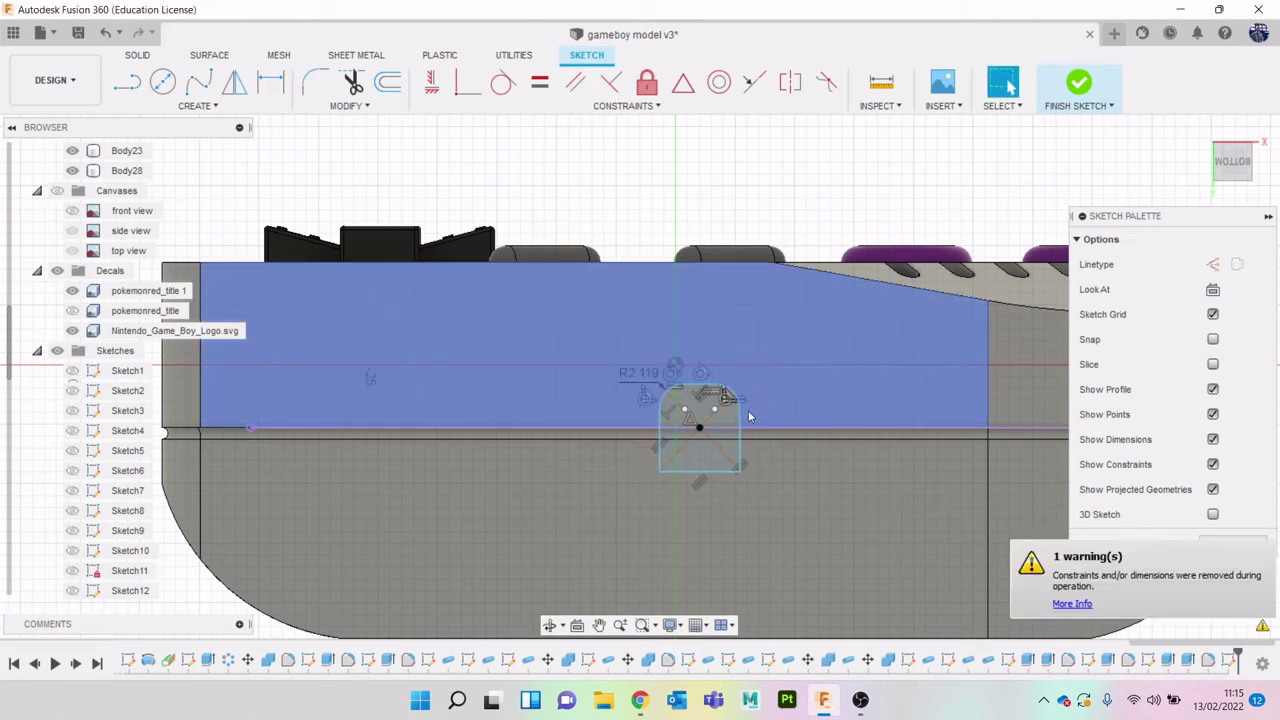
Extrude the rounded profile inward from the bottom face as a cut to form a shallow recess at the parting line
{"action": "key", "text": "e"}
{"action": "left_click", "coordinate": [718, 416]}
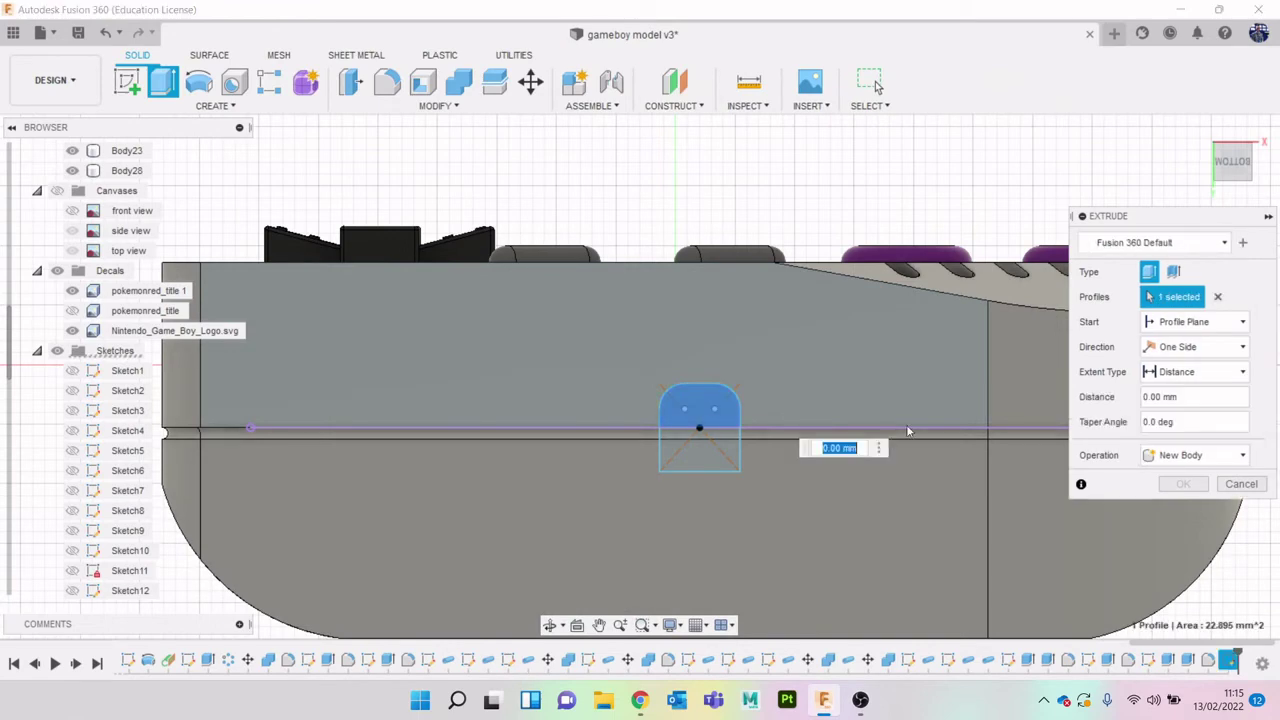
{"action": "left_click", "coordinate": [1232, 171]}
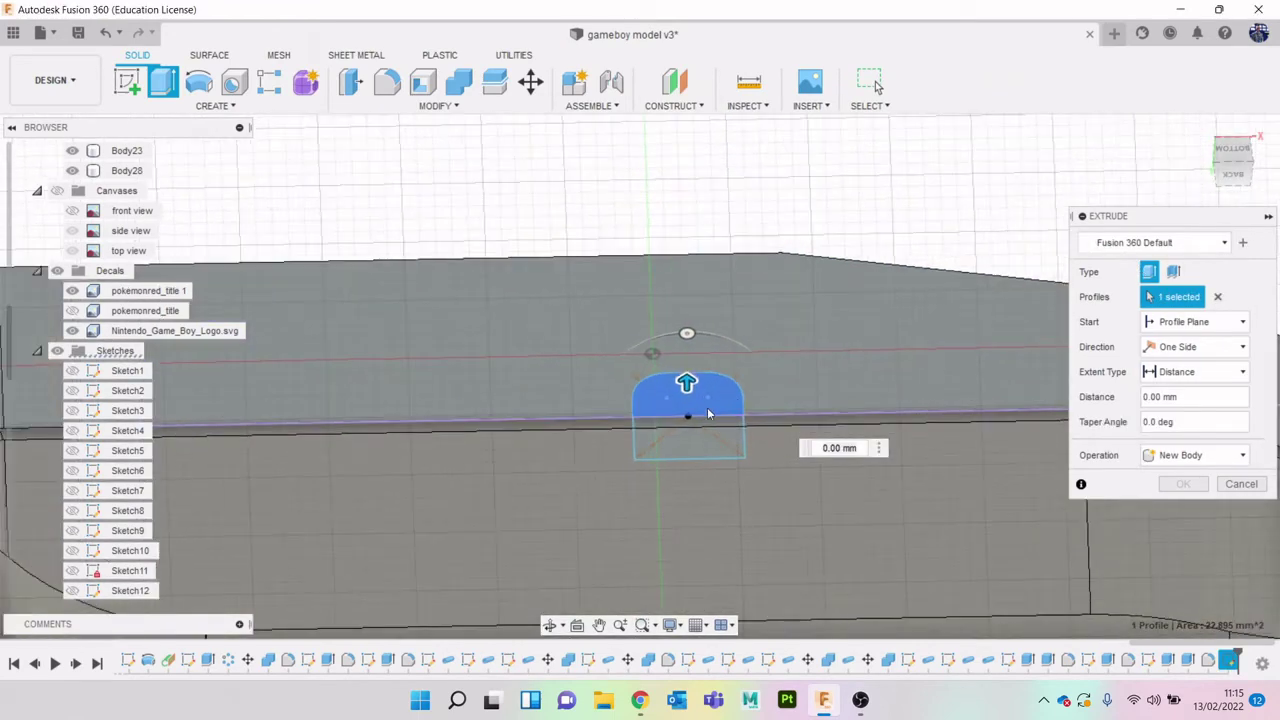
{"action": "left_click_drag", "start_coordinate": [686, 385], "coordinate": [687, 423]}
{"action": "left_click", "coordinate": [1183, 509]}
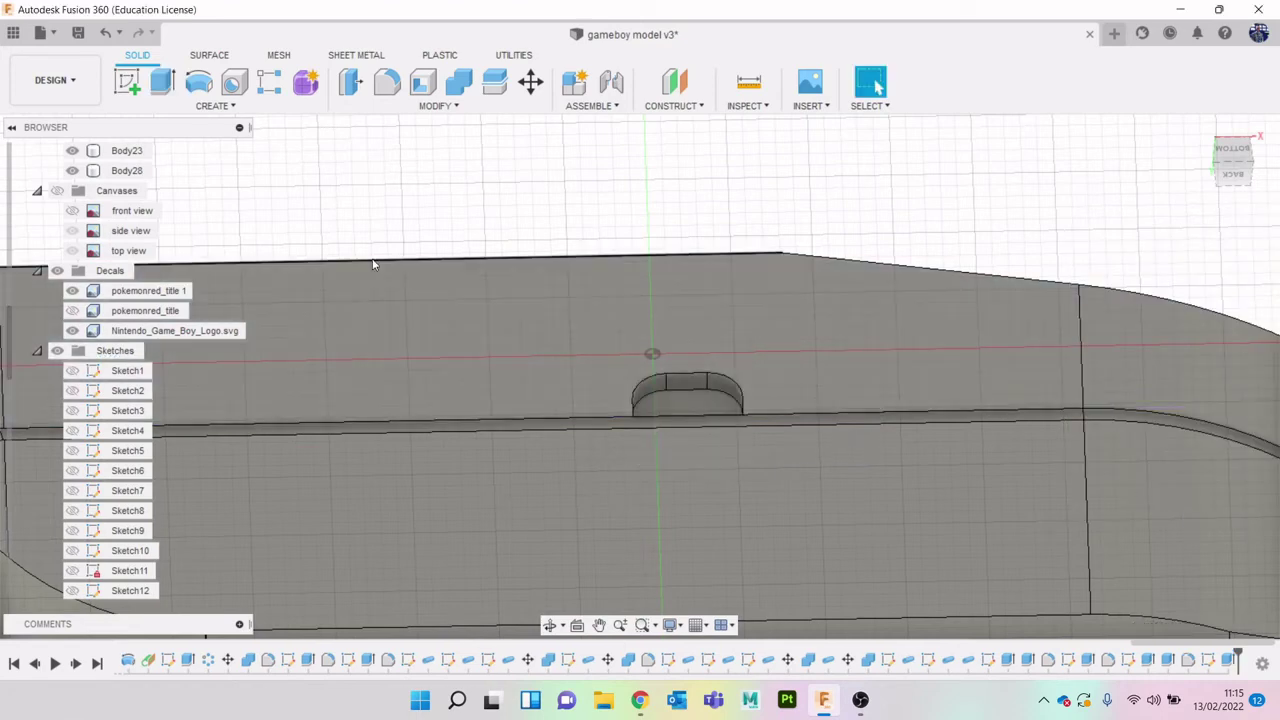
On the recess floor, sketch a circle about 2.24 mm in diameter, centred across its width near the middle
{"action": "left_click", "coordinate": [127, 83]}
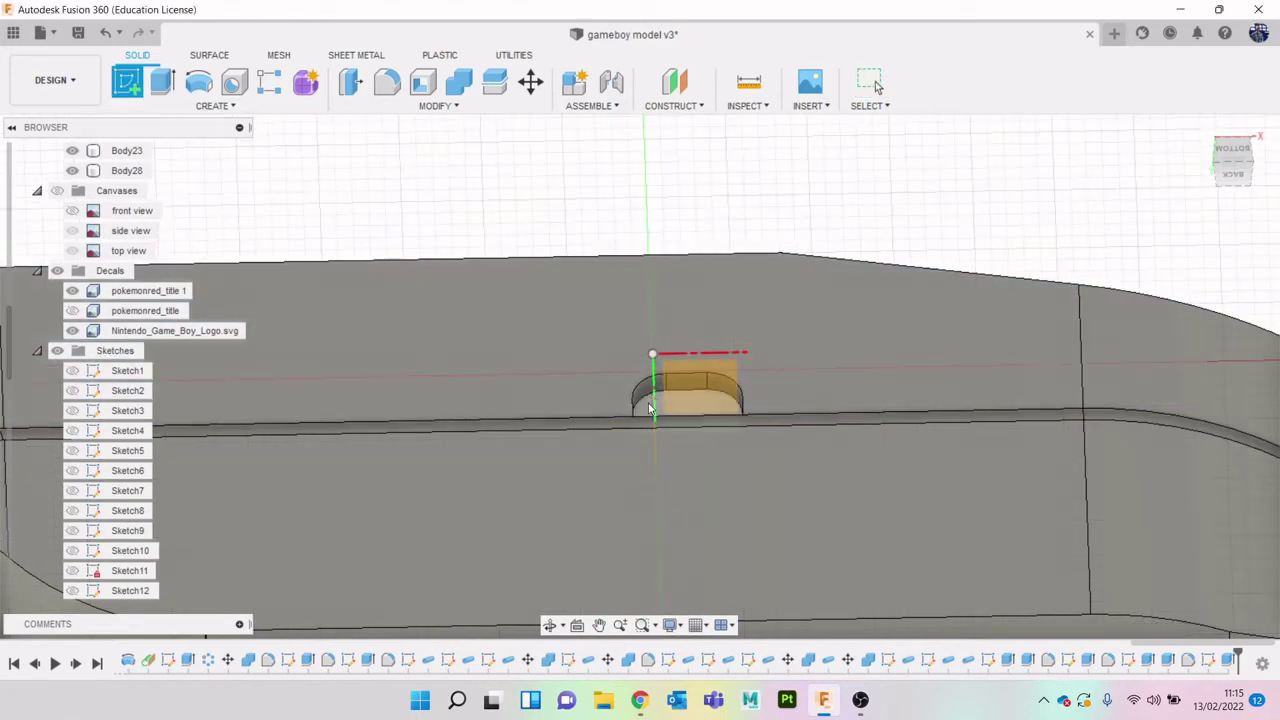
{"action": "left_click", "coordinate": [657, 408]}
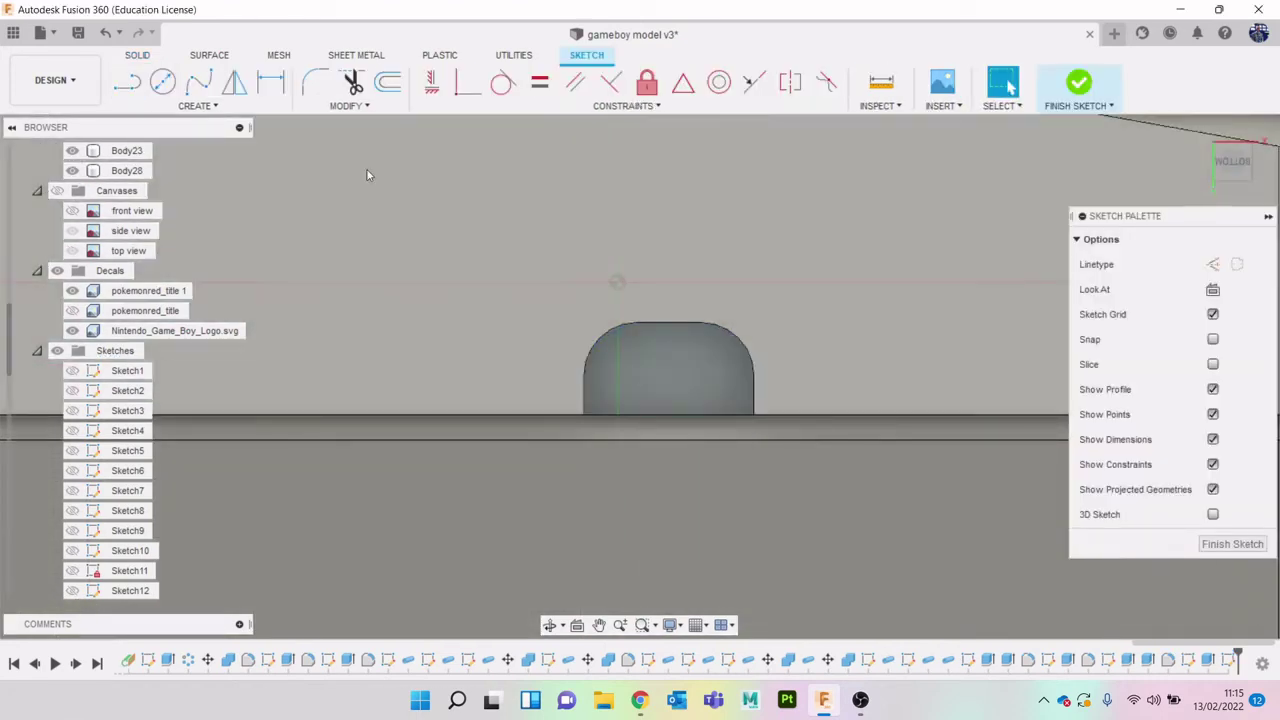
{"action": "left_click", "coordinate": [163, 81]}
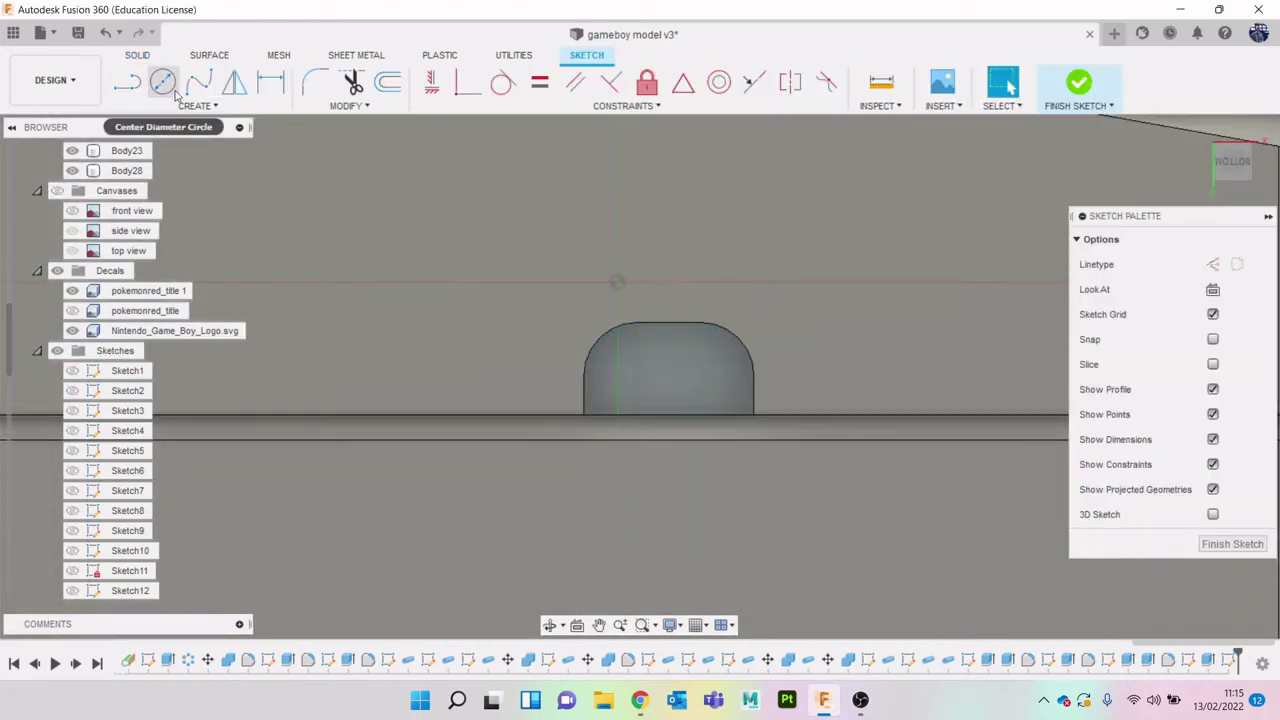
{"action": "scroll", "coordinate": [681, 378], "scroll_direction": "up", "scroll_amount": 2}
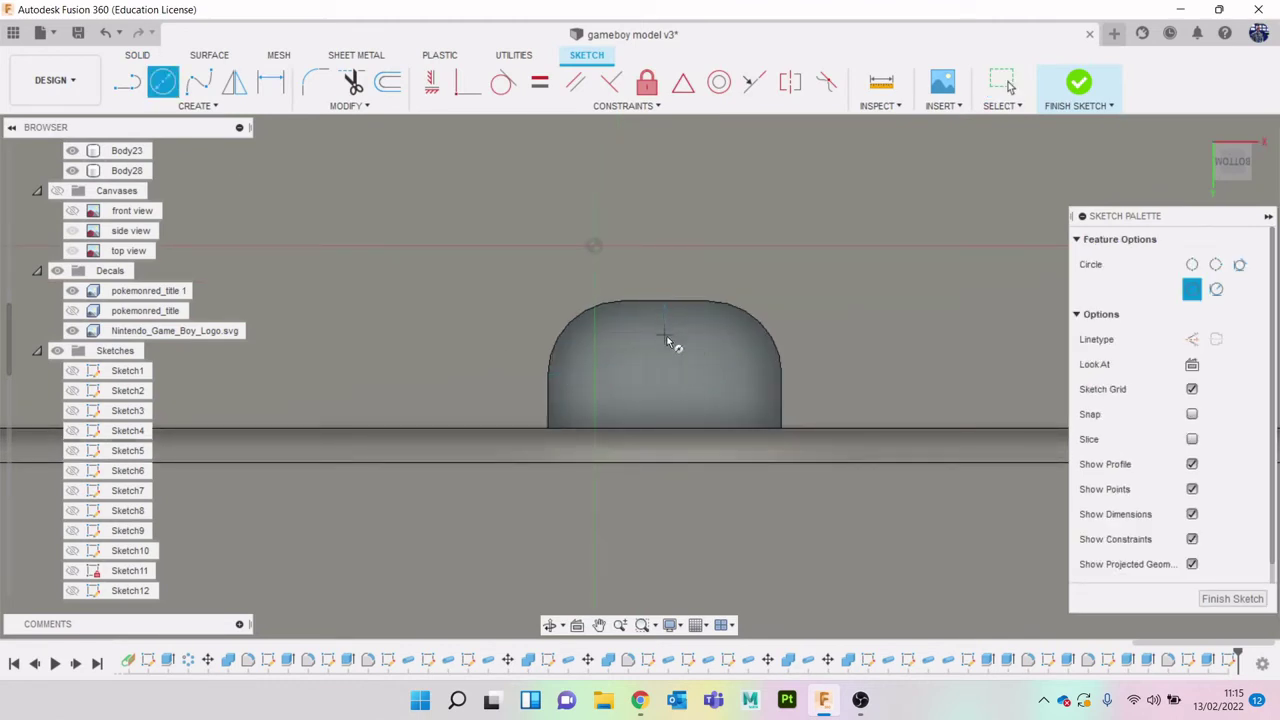
{"action": "left_click", "coordinate": [665, 374]}
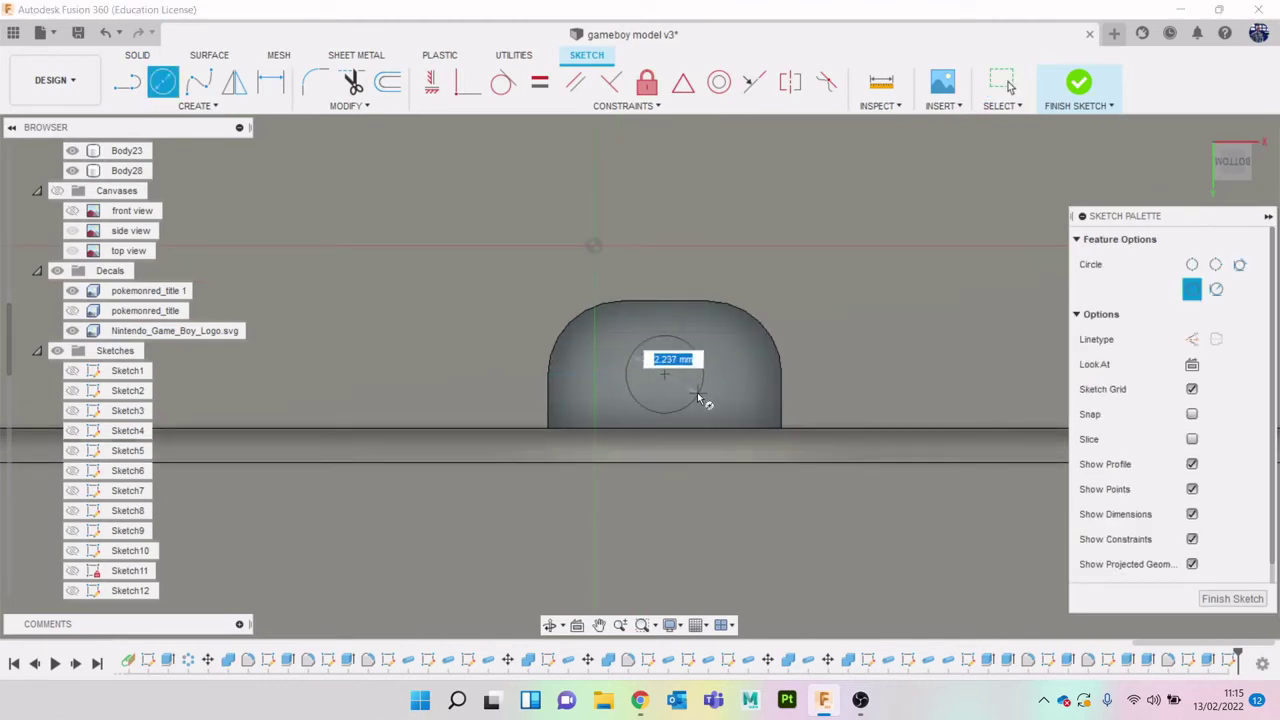
{"action": "left_click", "coordinate": [699, 399]}
Extrude the circle 1.319 mm inward as a cut to make a round hole in the recess floor
{"action": "key", "text": "e"}
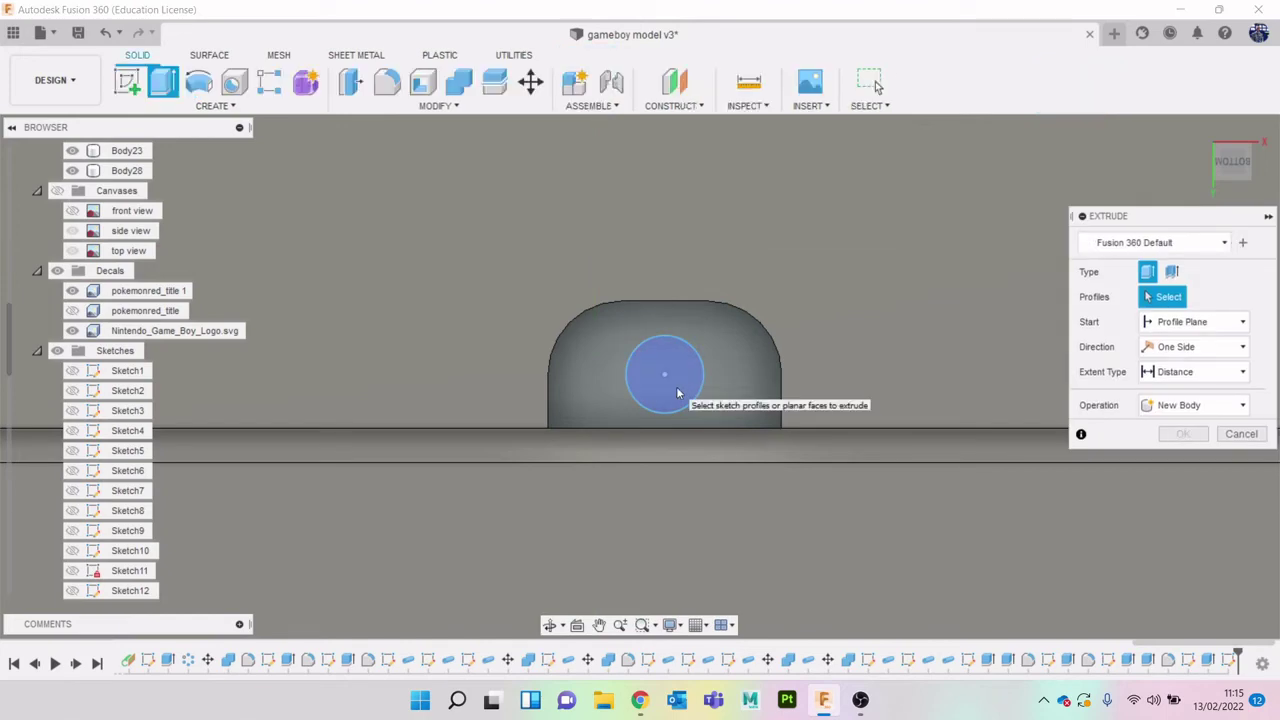
{"action": "left_click", "coordinate": [692, 394]}
{"action": "left_click", "coordinate": [1250, 170]}
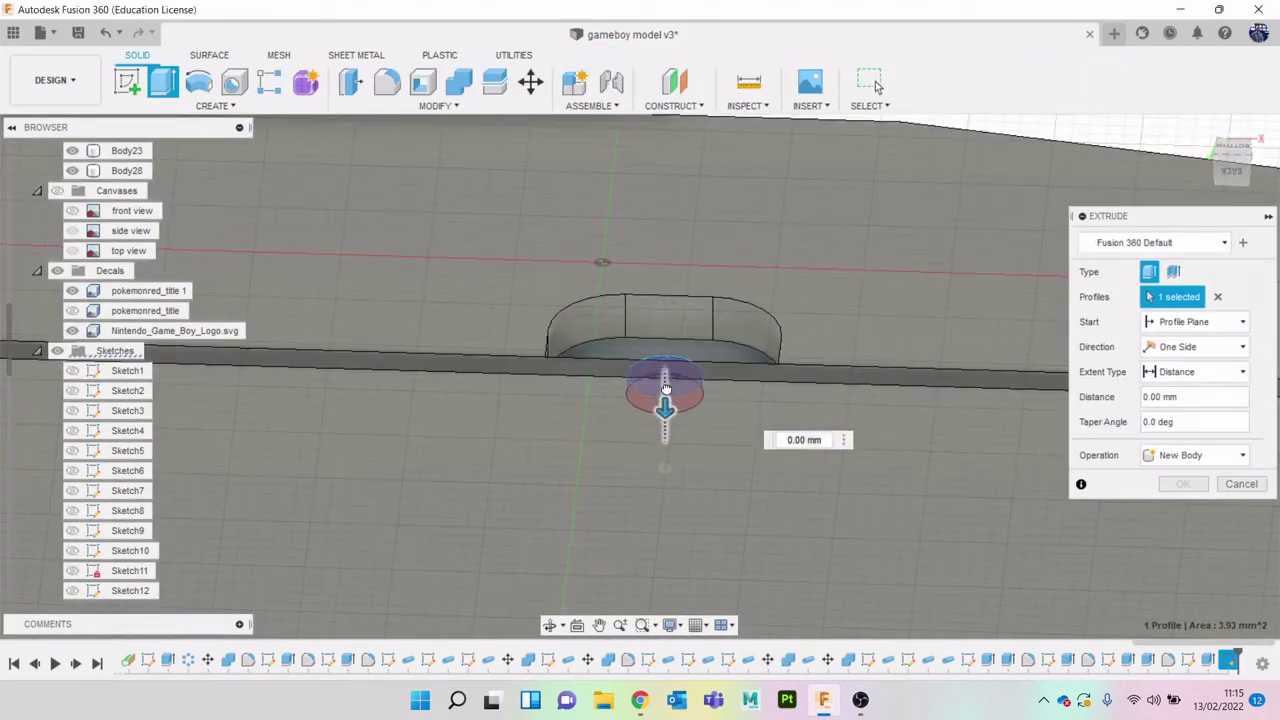
{"action": "left_click_drag", "start_coordinate": [666, 389], "coordinate": [666, 422]}
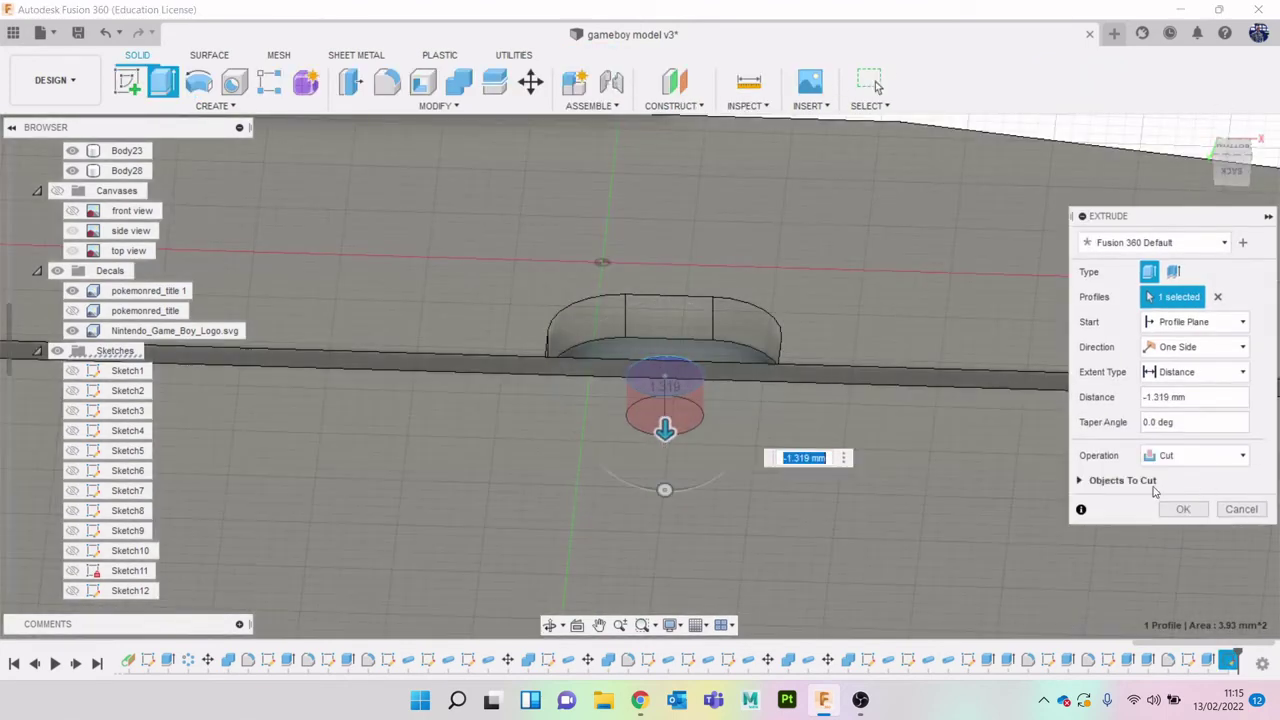
{"action": "left_click", "coordinate": [1166, 507]}
Fillet the round hole's outer rim and bottom edge with a 0.13 mm radius
{"action": "left_click_drag", "start_coordinate": [1229, 170], "coordinate": [1226, 211]}
{"action": "scroll", "coordinate": [577, 400], "scroll_direction": "up", "scroll_amount": 1}
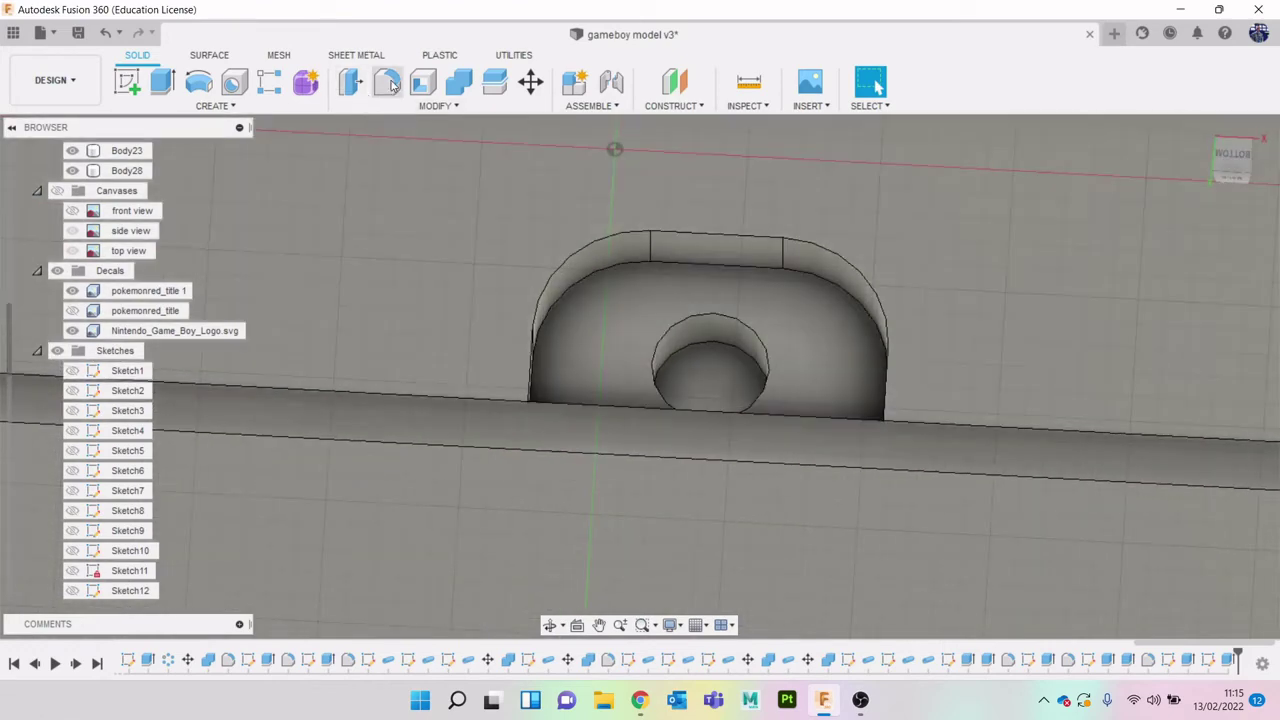
{"action": "left_click", "coordinate": [387, 82]}
{"action": "scroll", "coordinate": [722, 345], "scroll_direction": "up", "scroll_amount": 2}
{"action": "left_click", "coordinate": [722, 305]}
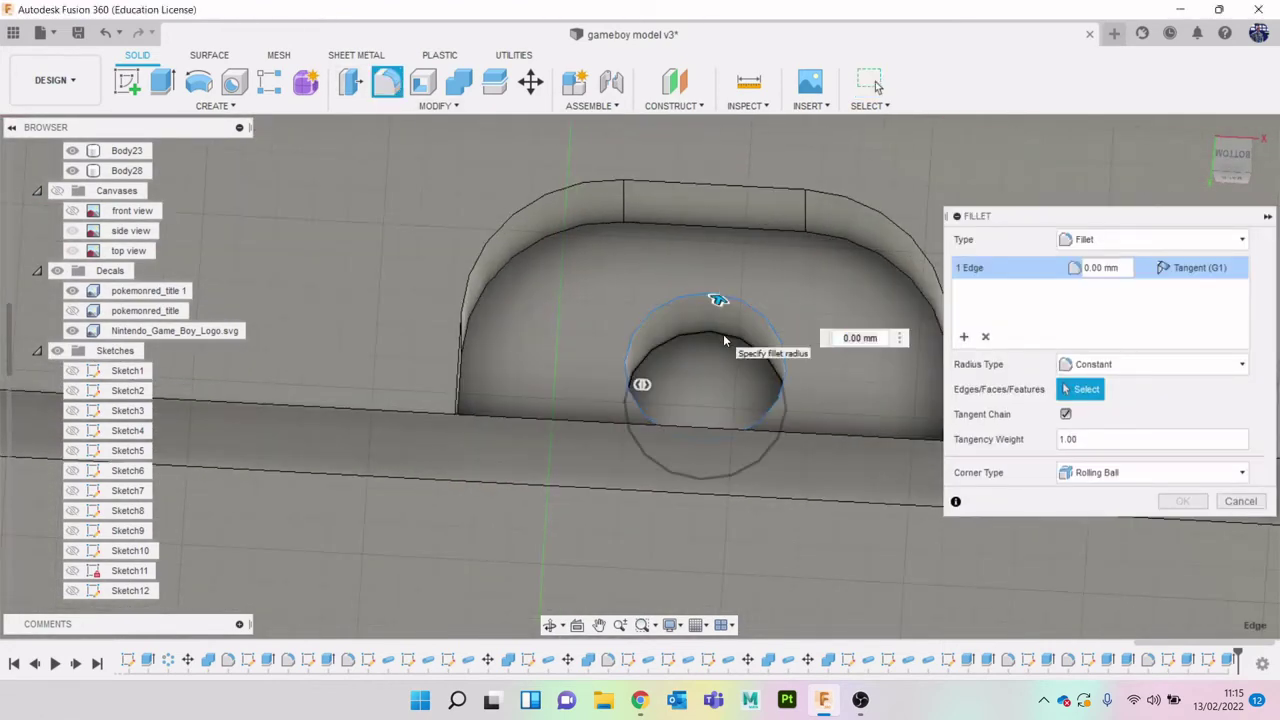
{"action": "left_click", "coordinate": [722, 334]}
{"action": "left_click_drag", "start_coordinate": [720, 337], "coordinate": [721, 340]}
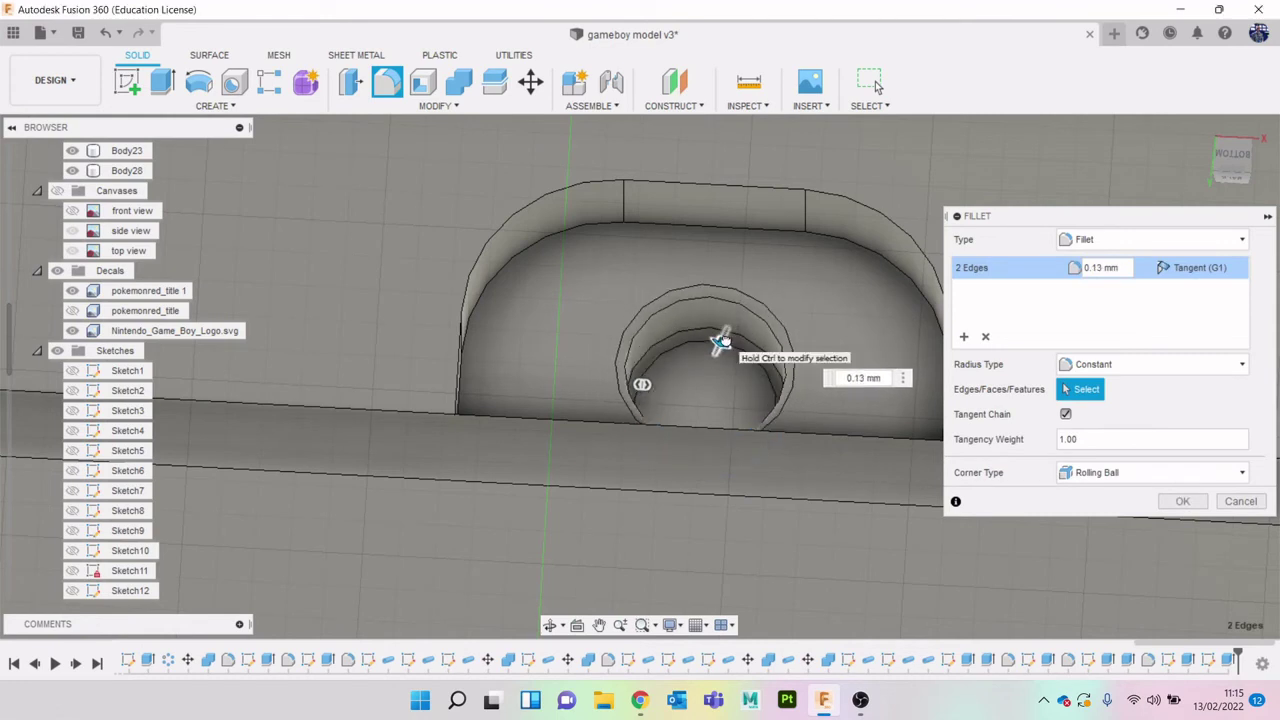
{"action": "left_click", "coordinate": [1174, 501]}
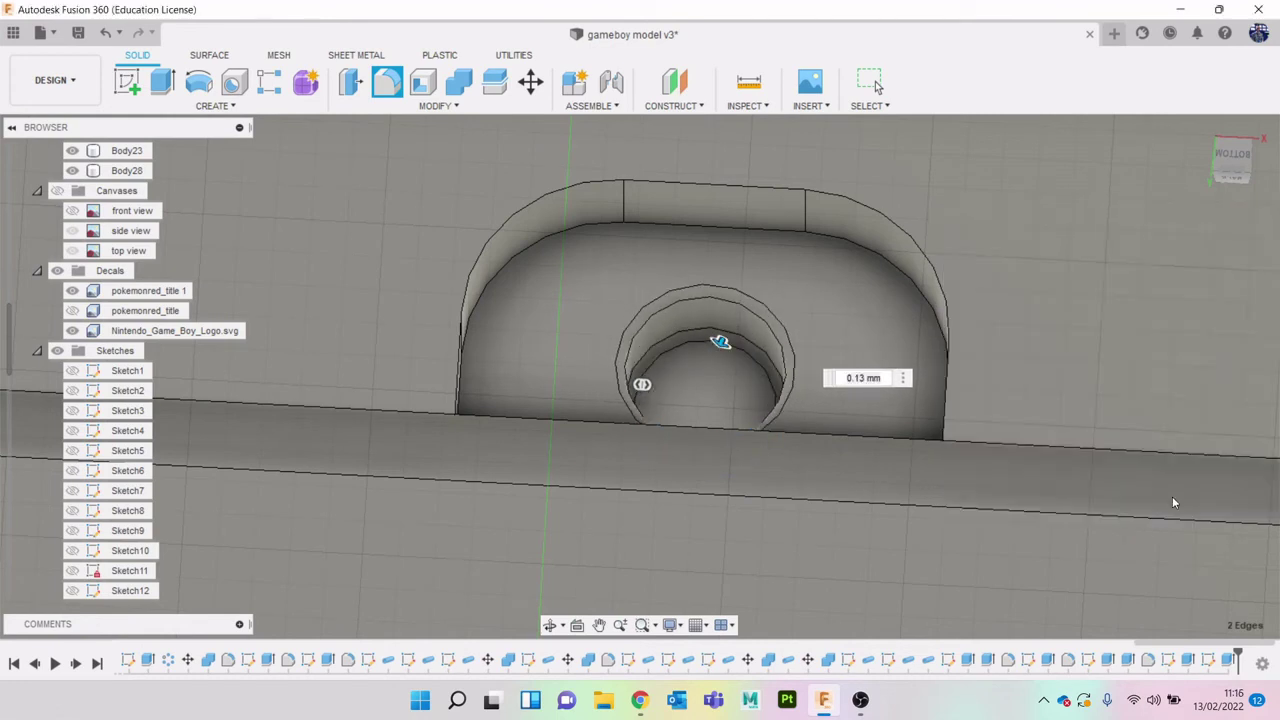
Fillet the recess's outer and floor edge chains with a 0.16 mm radius
{"action": "left_click", "coordinate": [387, 82]}
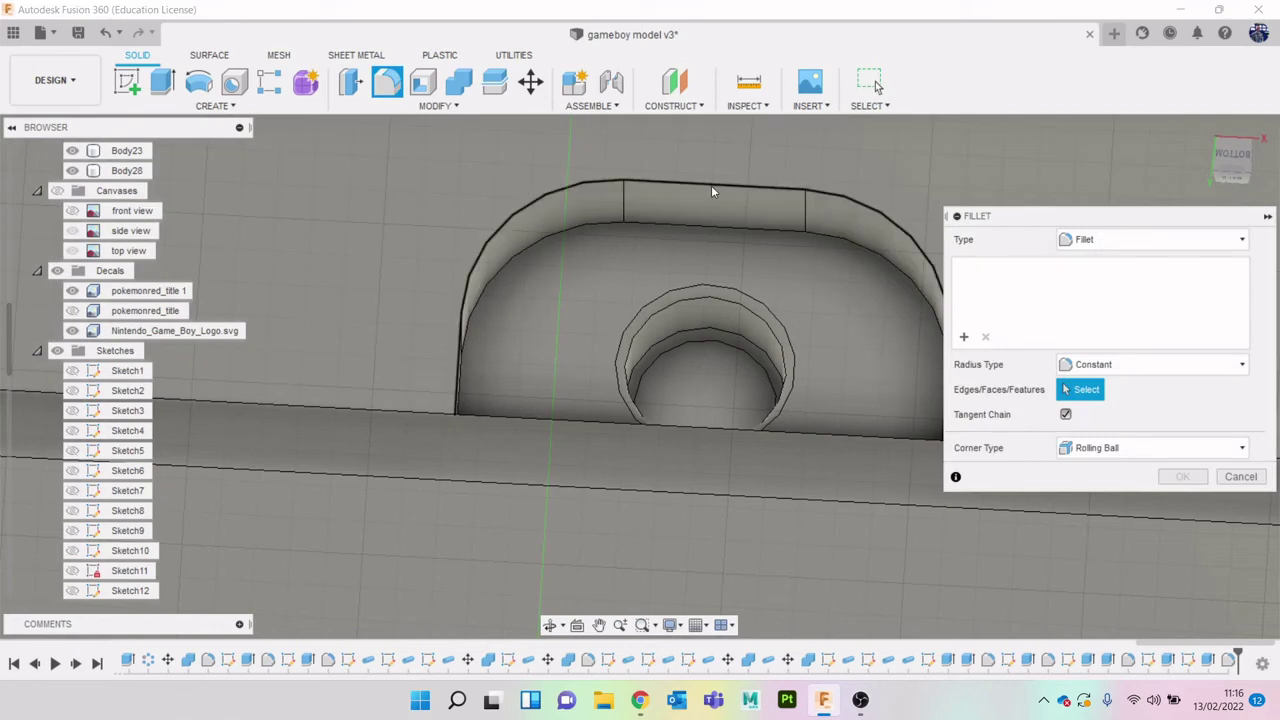
{"action": "left_click", "coordinate": [711, 186]}
{"action": "left_click", "coordinate": [695, 226]}
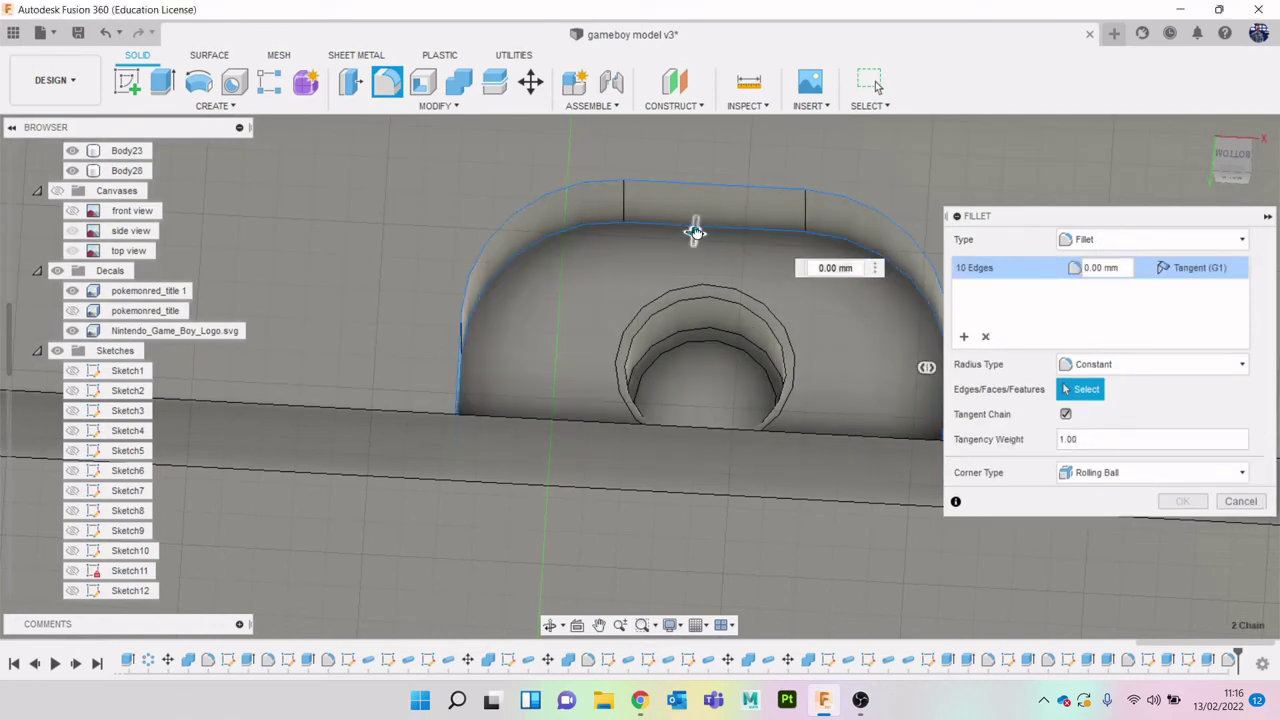
{"action": "left_click_drag", "start_coordinate": [695, 232], "coordinate": [695, 235]}
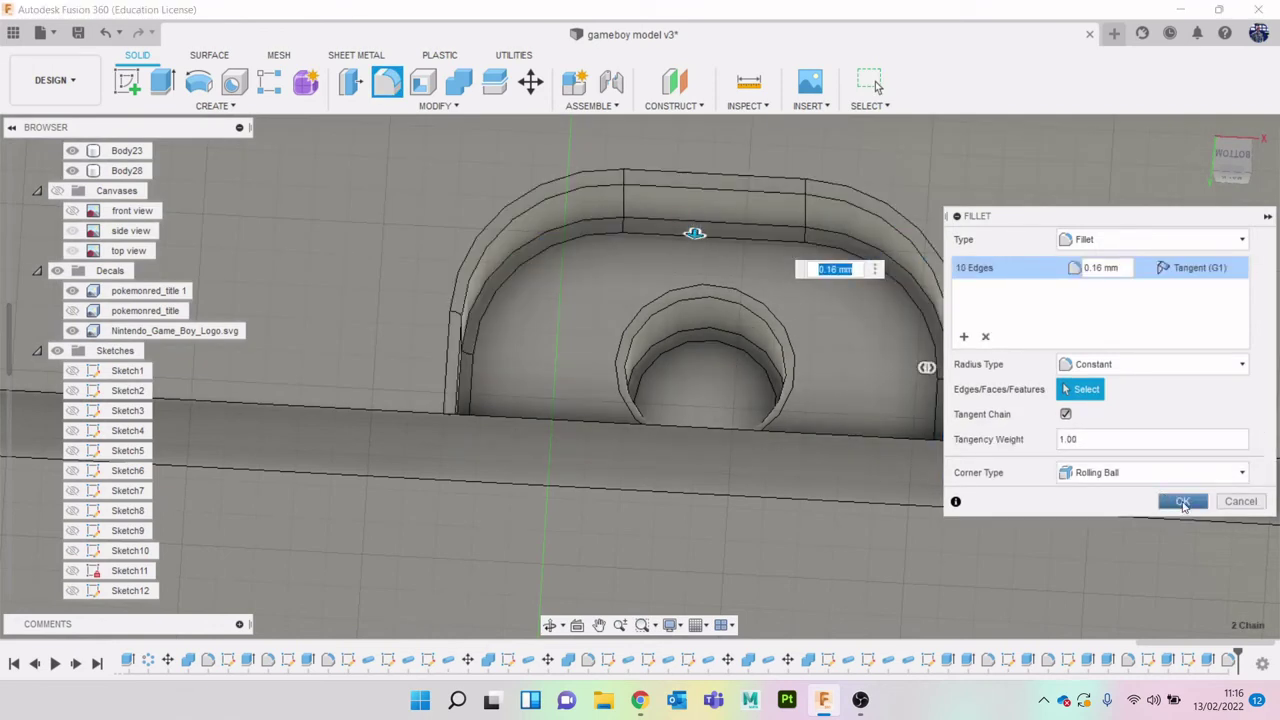
{"action": "left_click", "coordinate": [1182, 501]}
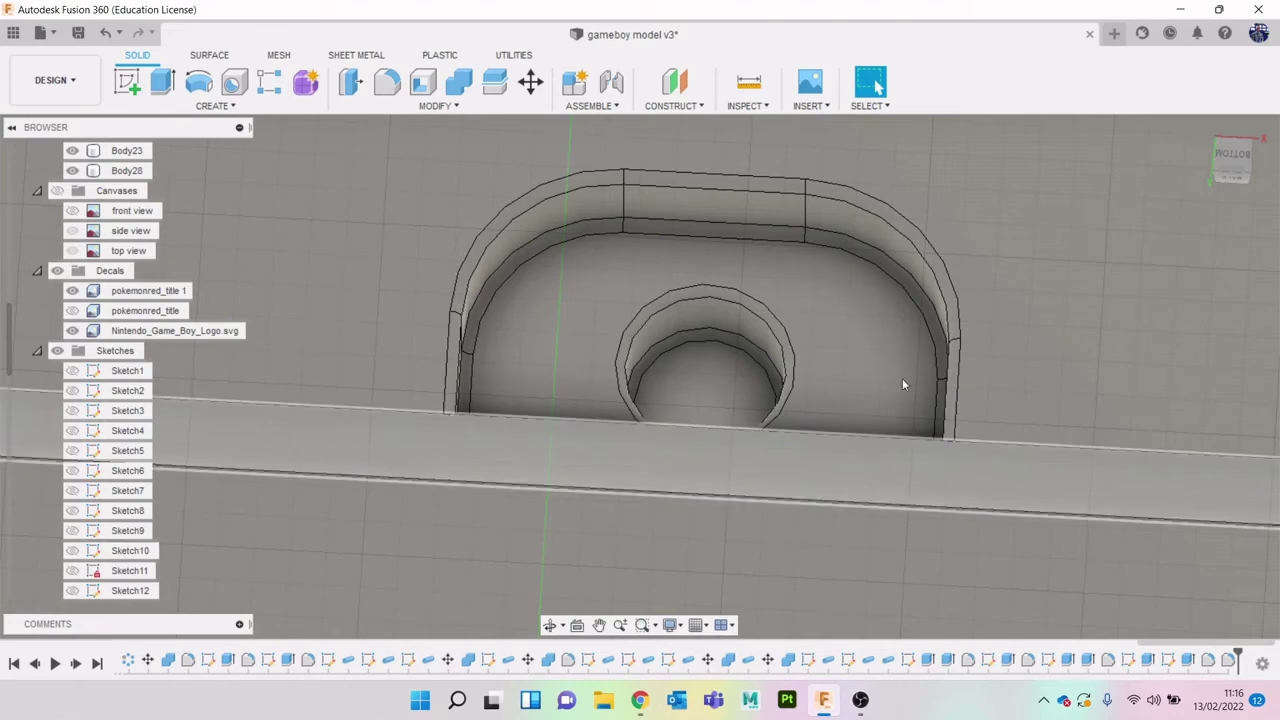
Apply the design's black appearance to the individual faces of the round hole, covering its rim, wall and bottom, and close the appearance settings
{"action": "key", "text": "a"}
{"action": "left_click_drag", "start_coordinate": [922, 79], "coordinate": [1037, 74]}
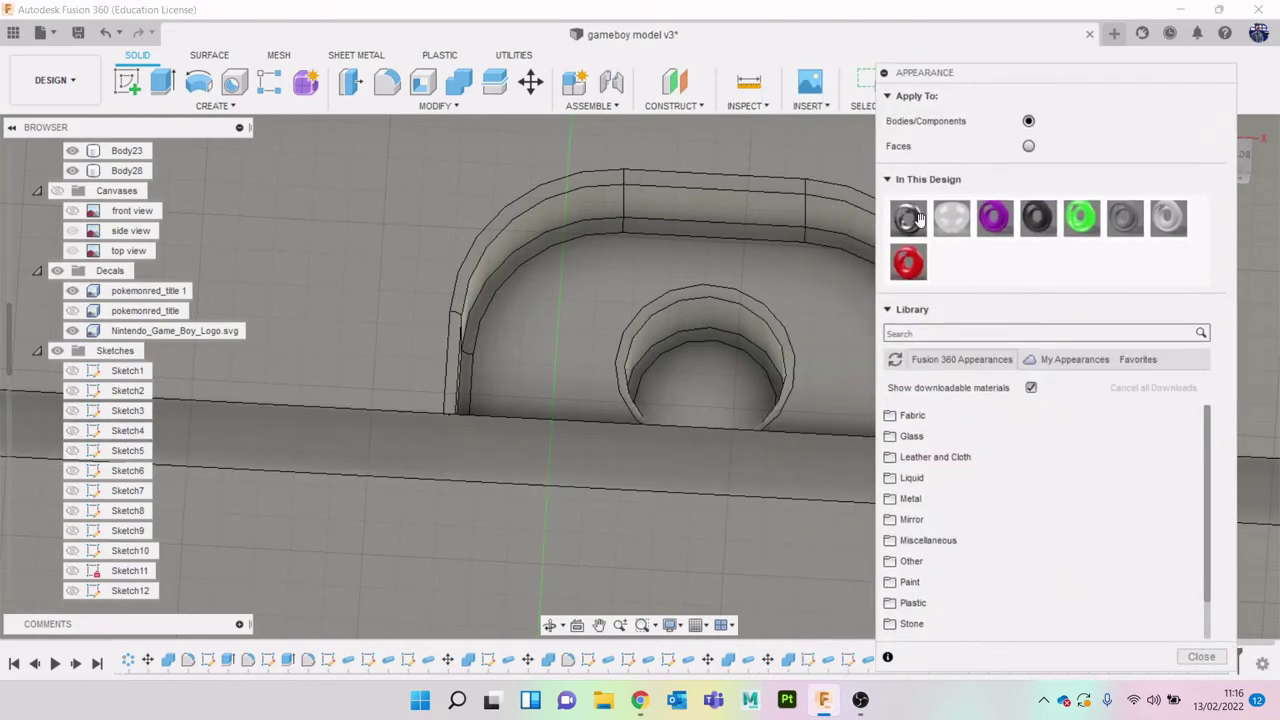
{"action": "scroll", "coordinate": [771, 329], "scroll_direction": "up", "scroll_amount": 3}
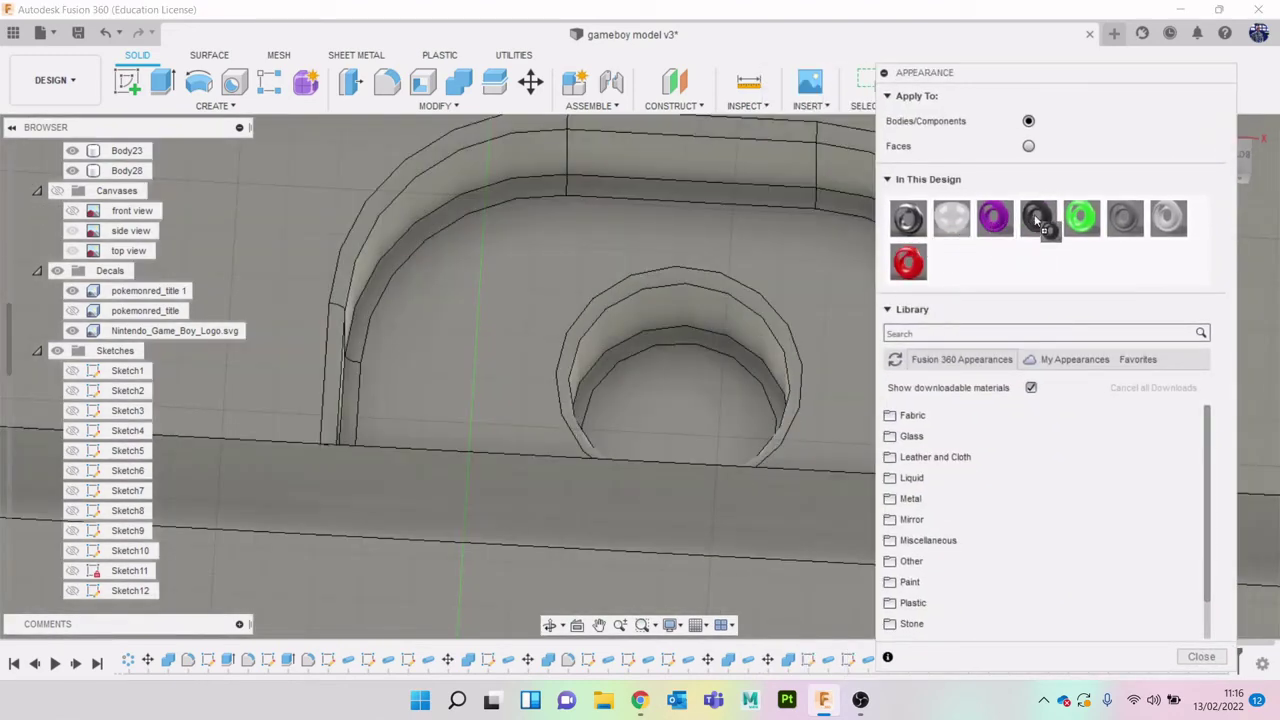
{"action": "left_click_drag", "start_coordinate": [1038, 214], "coordinate": [712, 284]}
{"action": "left_click_drag", "start_coordinate": [847, 299], "coordinate": [701, 322]}
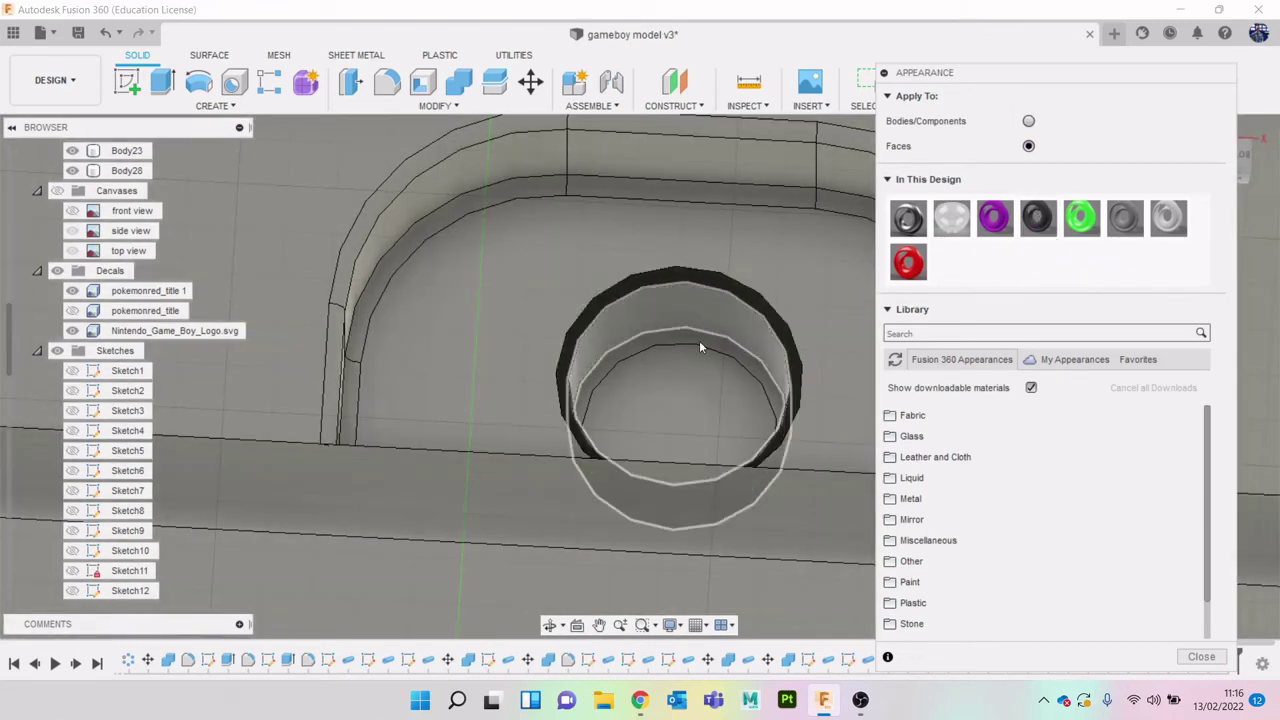
{"action": "scroll", "coordinate": [699, 341], "scroll_direction": "up", "scroll_amount": 3}
{"action": "left_click_drag", "start_coordinate": [1036, 220], "coordinate": [719, 323]}
{"action": "left_click_drag", "start_coordinate": [948, 306], "coordinate": [731, 409]}
{"action": "scroll", "coordinate": [731, 409], "scroll_direction": "down", "scroll_amount": 3}
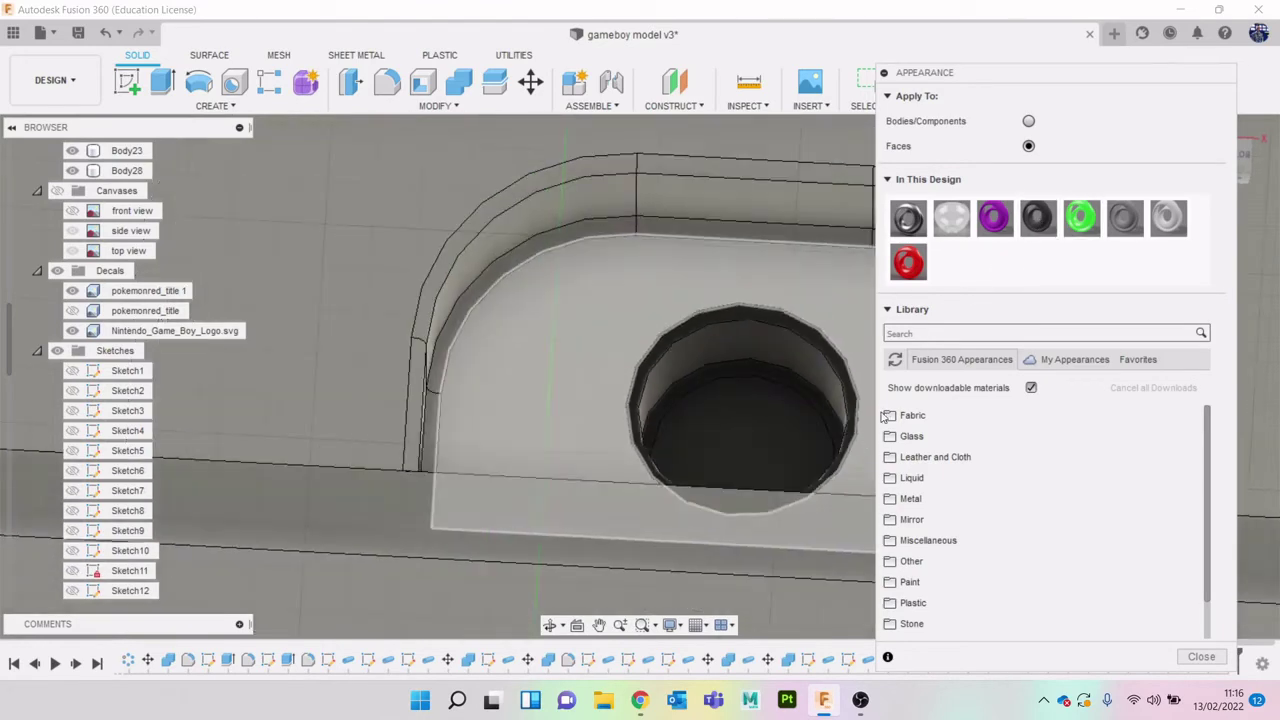
{"action": "left_click", "coordinate": [1186, 664]}
Compare the finished recess with the Game Boy side view image in the browser, and return to Fusion 360
{"action": "scroll", "coordinate": [950, 370], "scroll_direction": "down", "scroll_amount": 5}
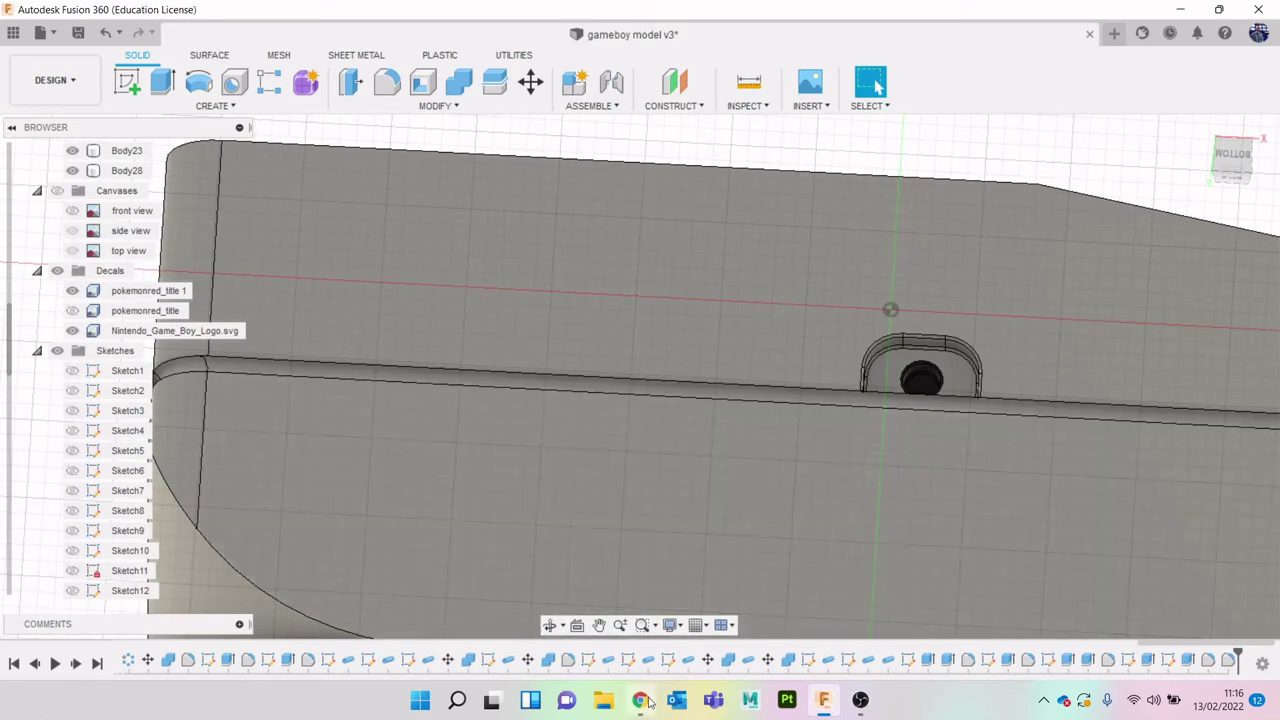
{"action": "left_click", "coordinate": [645, 701]}
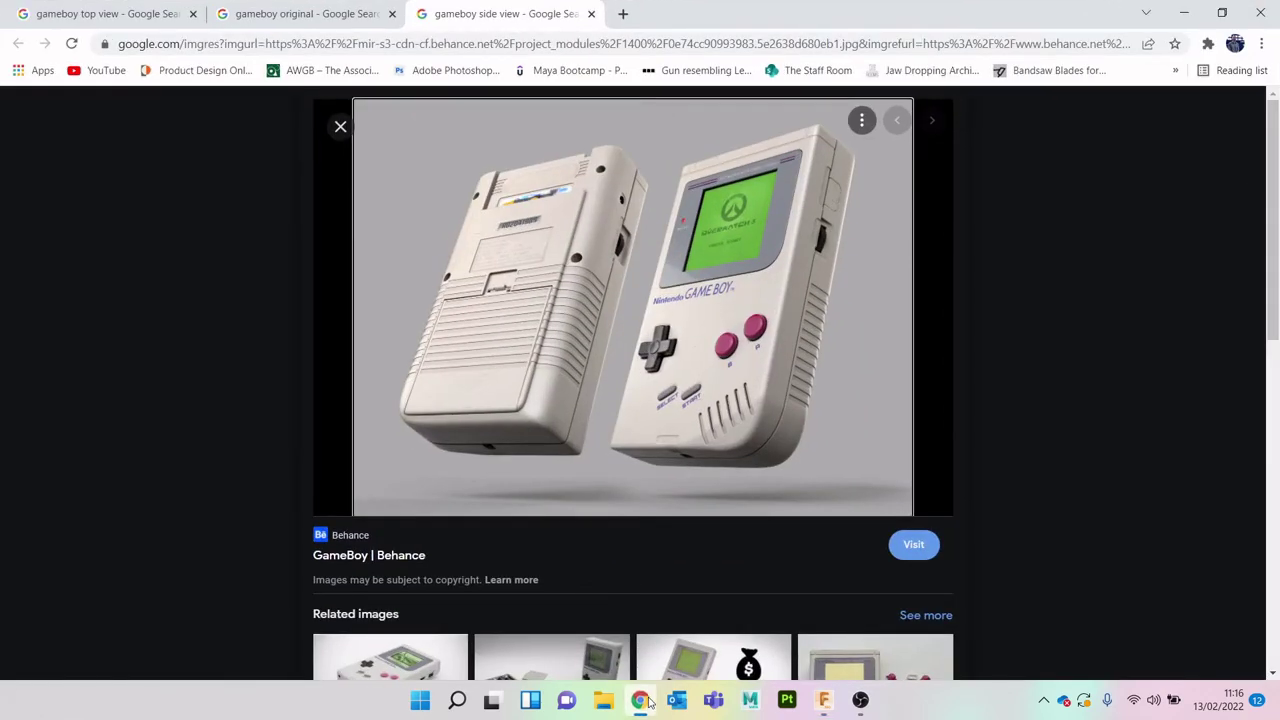
{"action": "left_click", "coordinate": [645, 701]}
Apply the black appearance to the recess floor around the round hole, as a face appearance
{"action": "scroll", "coordinate": [880, 462], "scroll_direction": "up", "scroll_amount": 4}
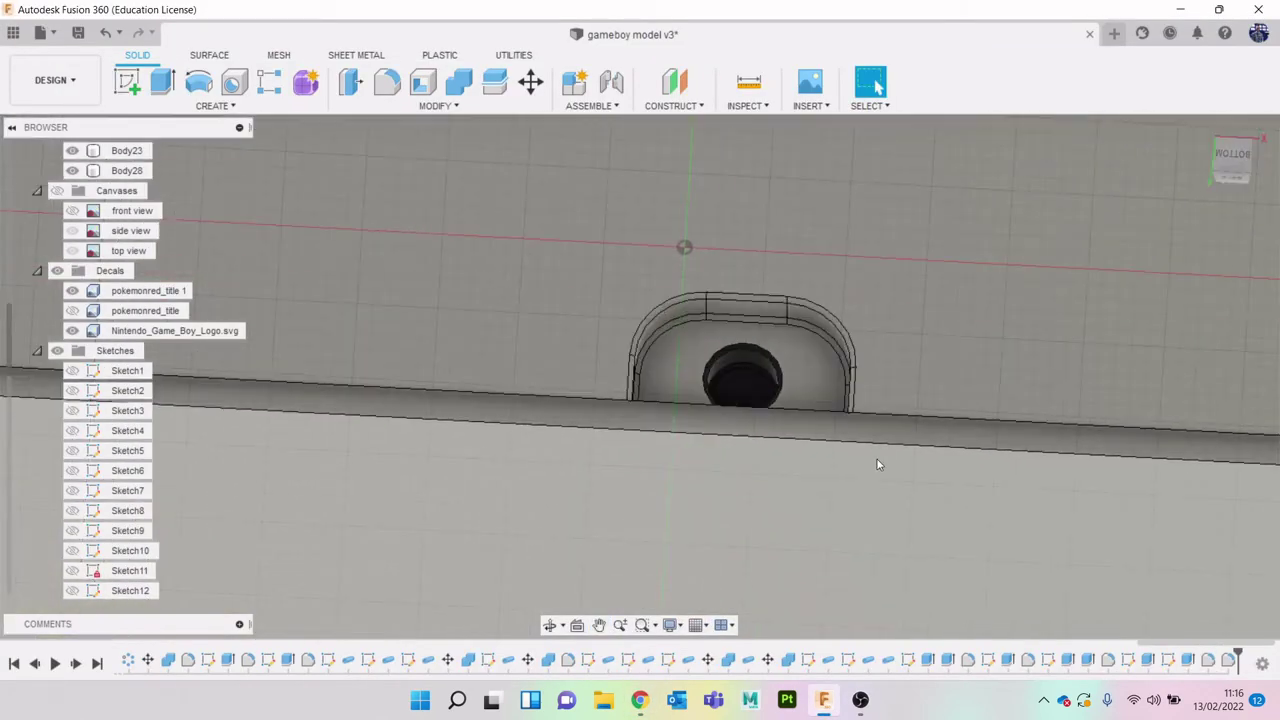
{"action": "scroll", "coordinate": [782, 396], "scroll_direction": "up", "scroll_amount": 4}
{"action": "middle_click_drag", "start_coordinate": [782, 395], "coordinate": [802, 314], "text": "shift"}
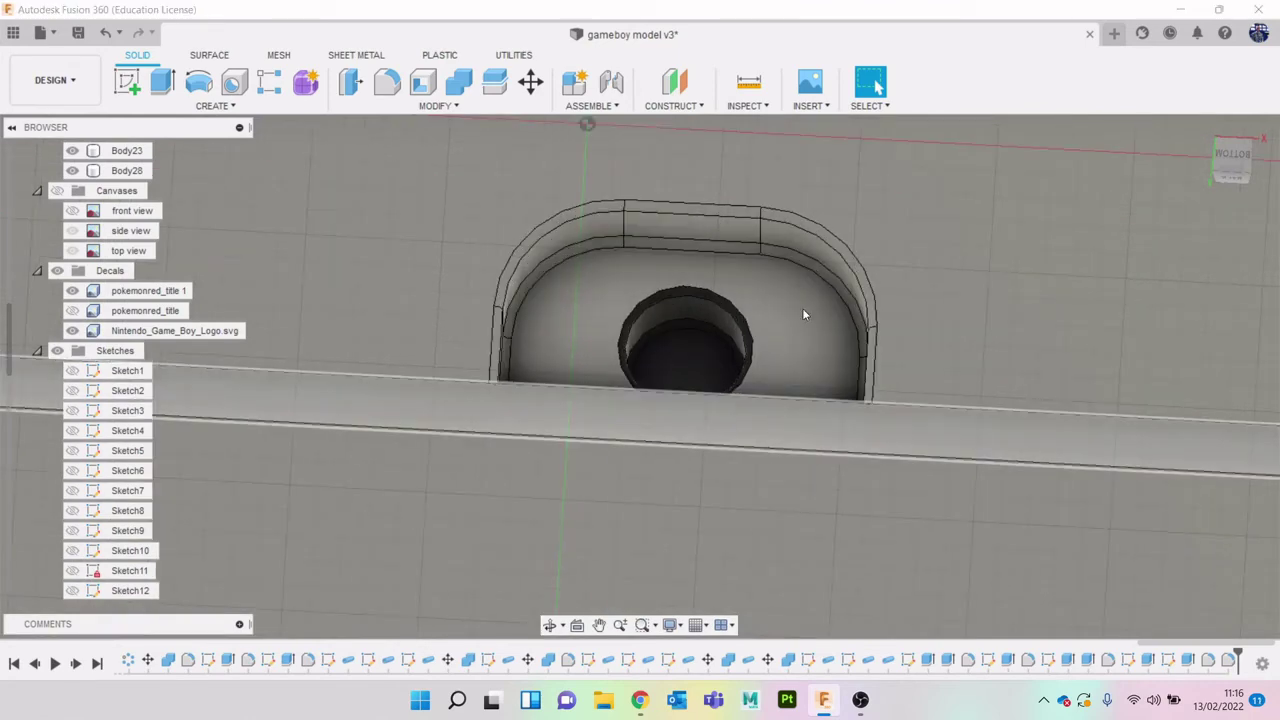
{"action": "key", "text": "a"}
{"action": "scroll", "coordinate": [833, 280], "scroll_direction": "up", "scroll_amount": 2}
{"action": "left_click_drag", "start_coordinate": [1037, 220], "coordinate": [793, 269]}
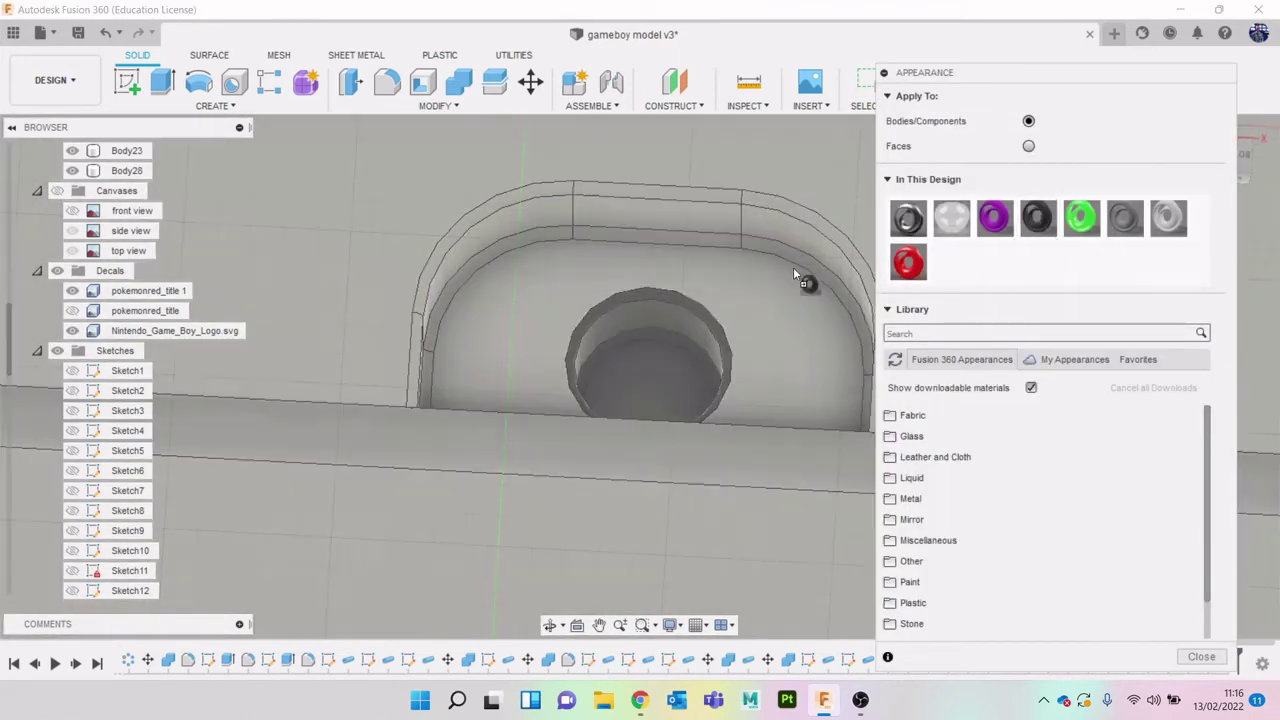
{"action": "left_click_drag", "start_coordinate": [1042, 216], "coordinate": [746, 278]}
Apply the black appearance to the recess's long straight wall, both curved corner walls and the straight floor fillet, as face appearances
{"action": "scroll", "coordinate": [753, 250], "scroll_direction": "up", "scroll_amount": 2}
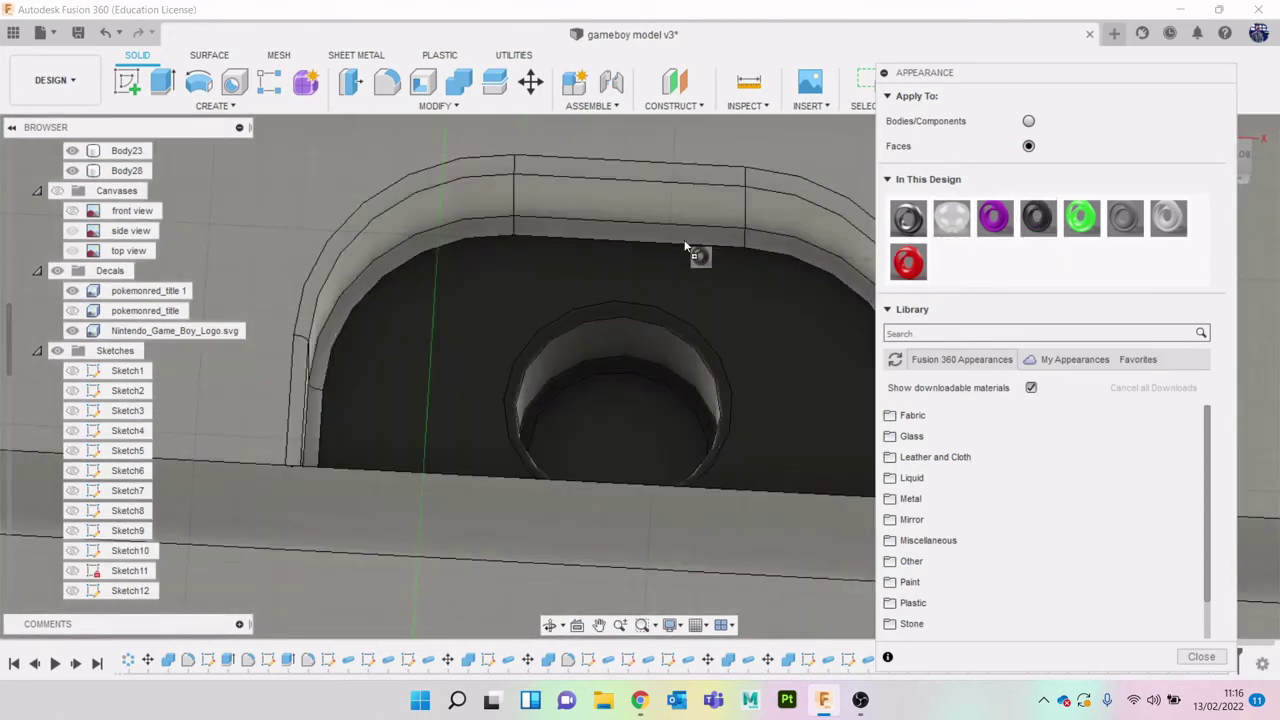
{"action": "left_click_drag", "start_coordinate": [1021, 226], "coordinate": [740, 235]}
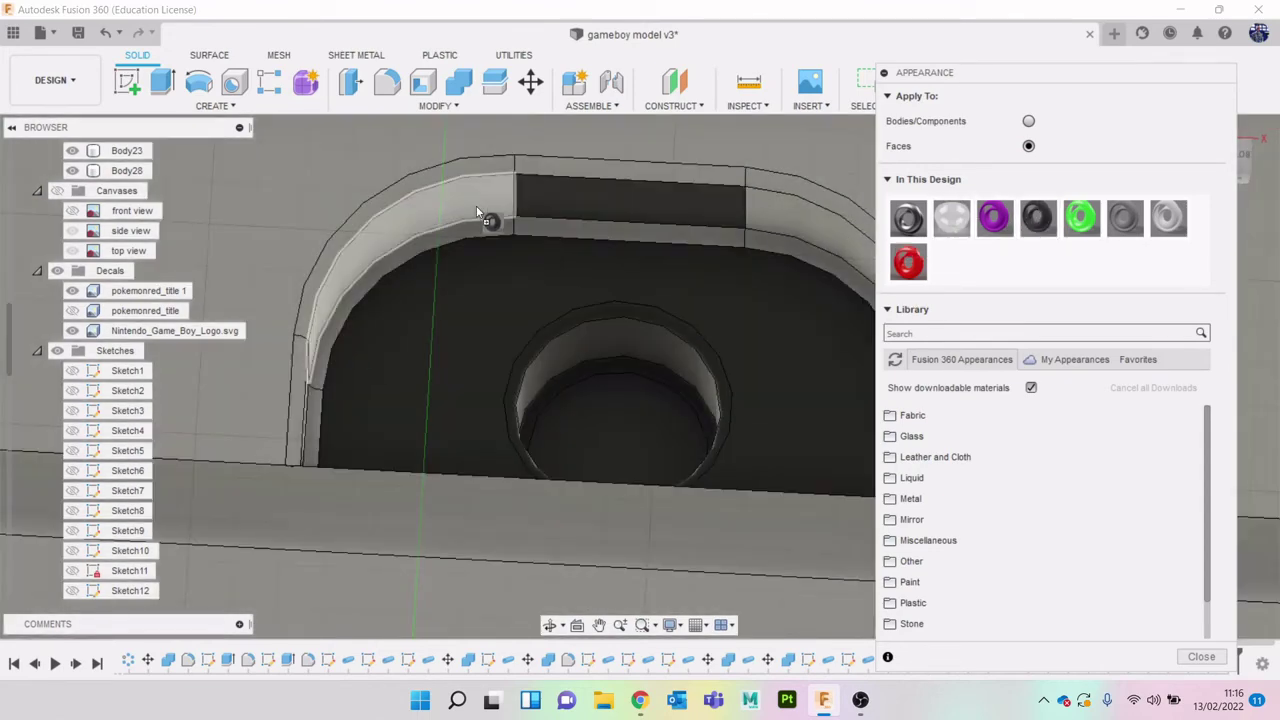
{"action": "left_click_drag", "start_coordinate": [477, 210], "coordinate": [480, 212]}
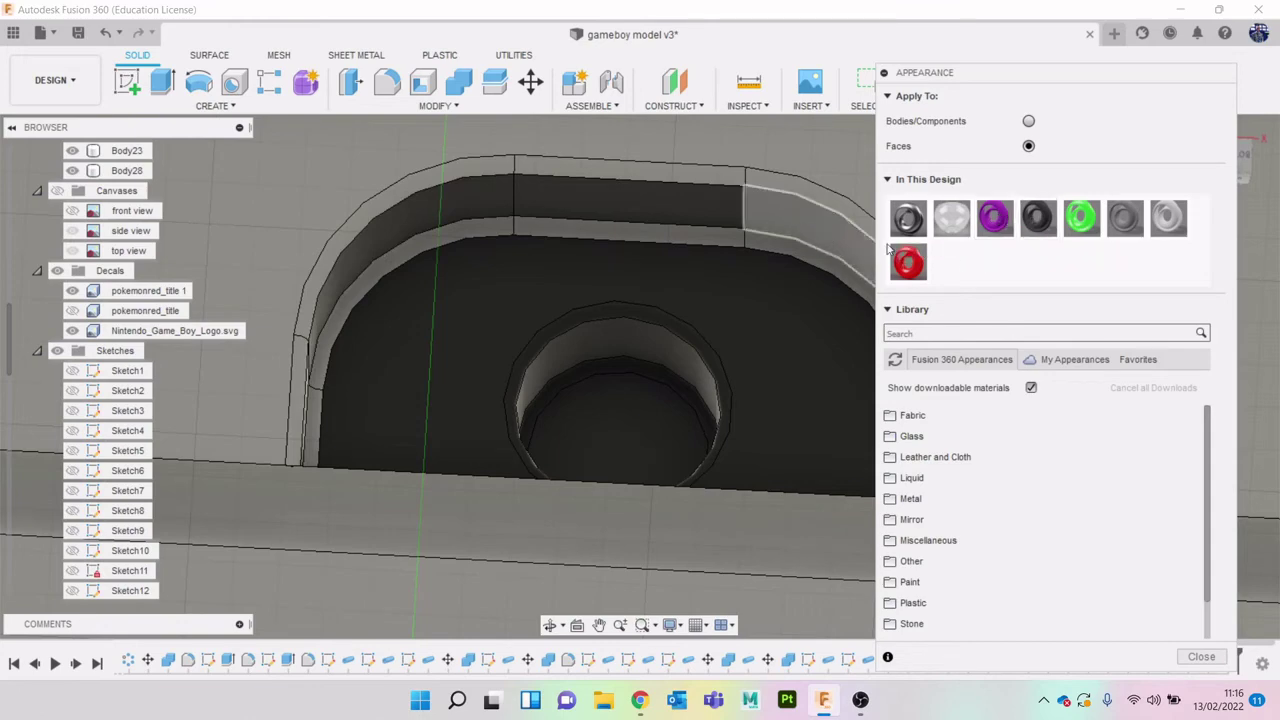
{"action": "left_click_drag", "start_coordinate": [1058, 220], "coordinate": [737, 251]}
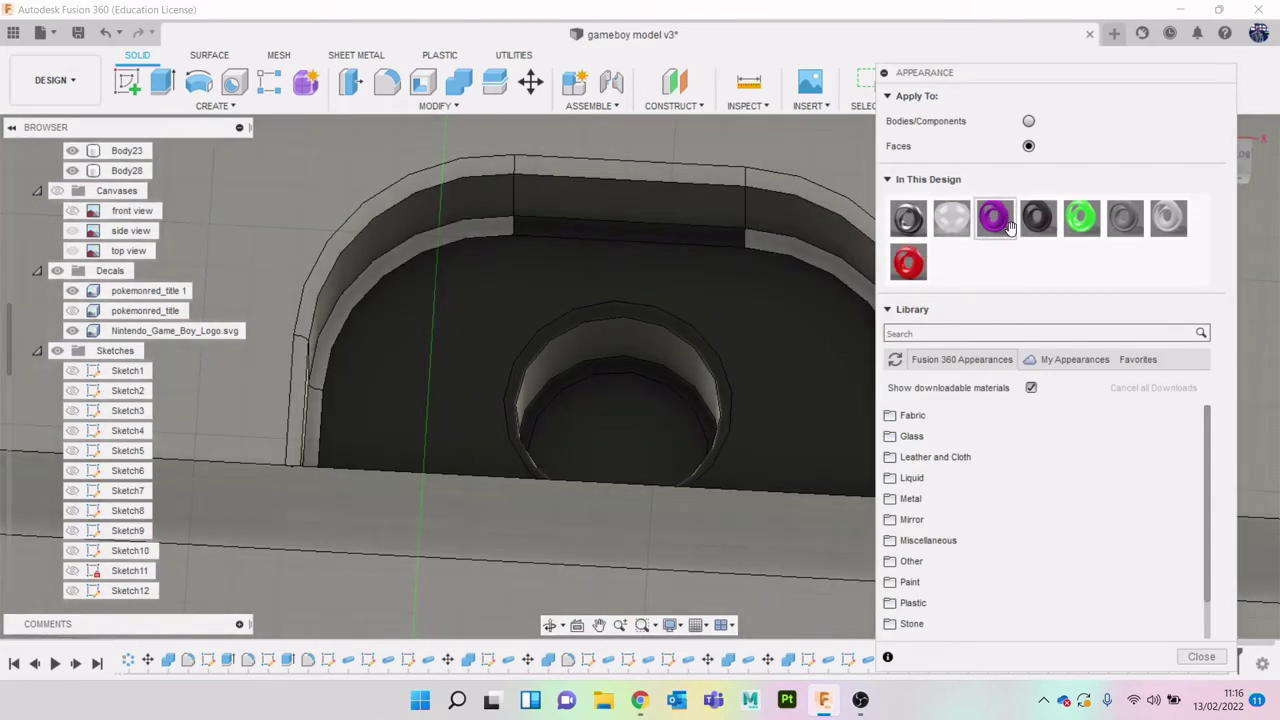
{"action": "left_click_drag", "start_coordinate": [908, 262], "coordinate": [820, 262]}
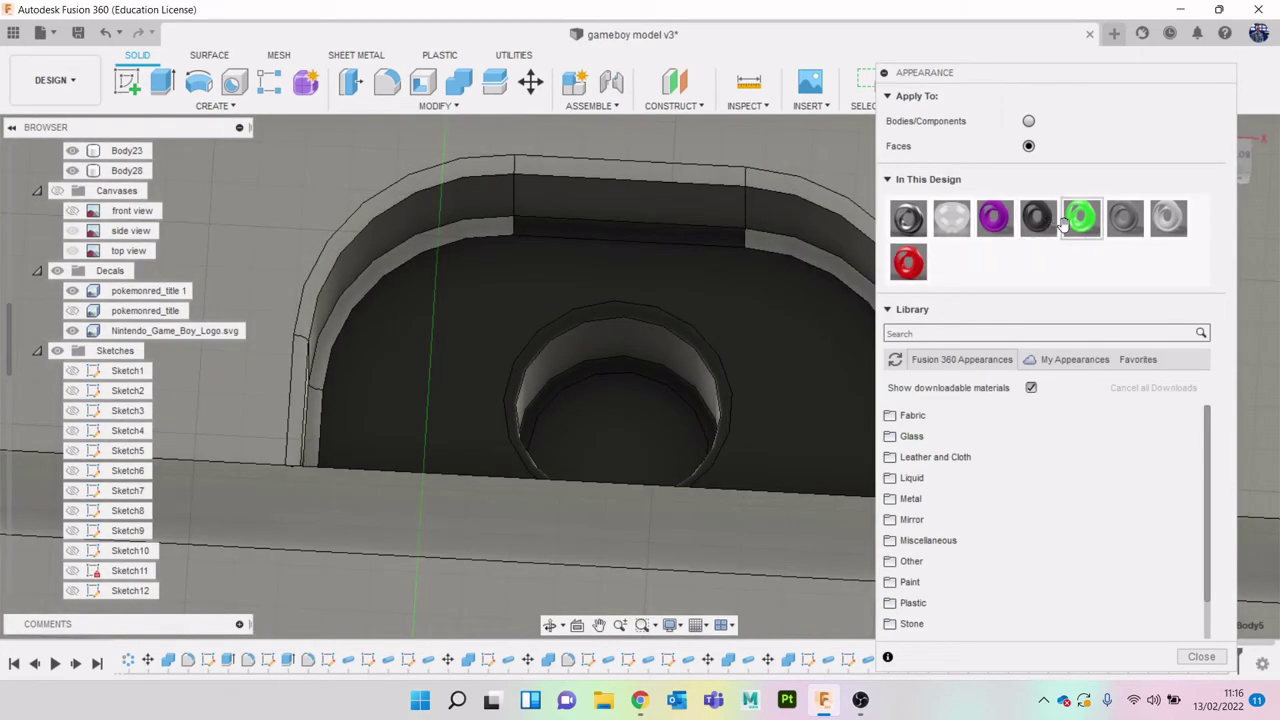
{"action": "left_click_drag", "start_coordinate": [1042, 226], "coordinate": [800, 253]}
{"action": "left_click_drag", "start_coordinate": [1032, 230], "coordinate": [676, 303]}
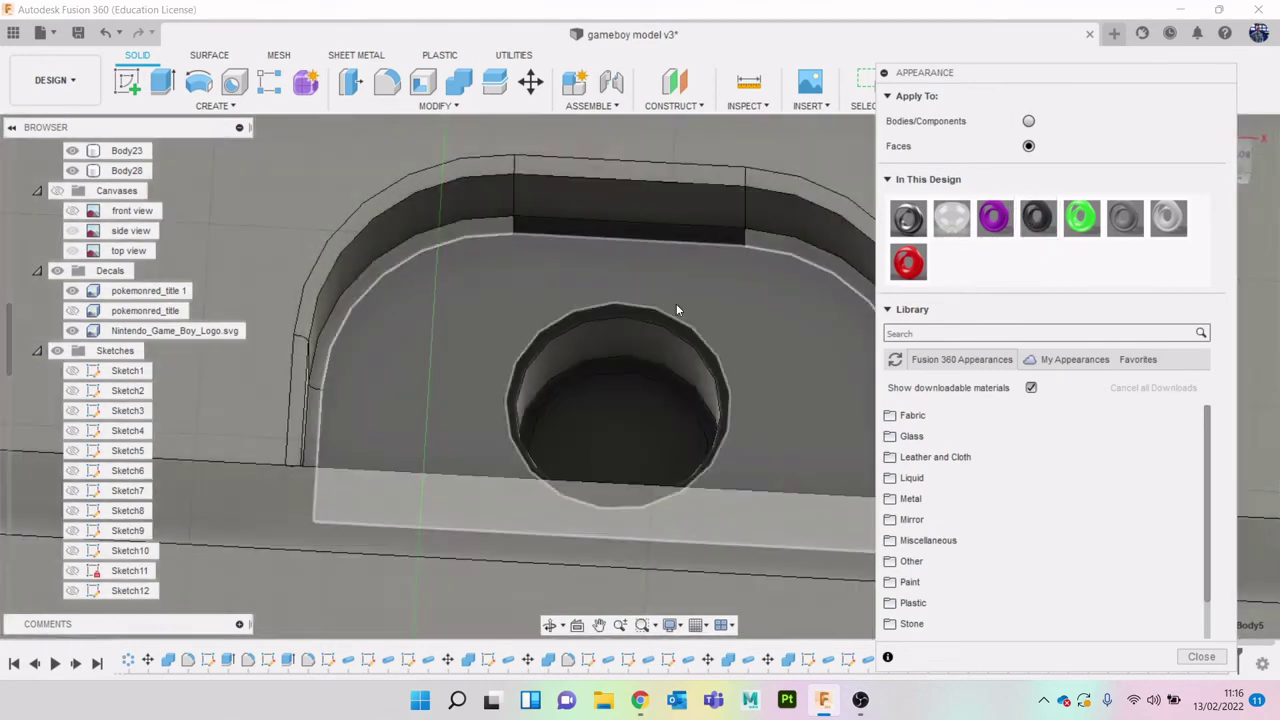
Try to apply the black appearance to the recess's curved corner floor fillet, and close the appearance settings
{"action": "scroll", "coordinate": [674, 316], "scroll_direction": "down", "scroll_amount": 4}
{"action": "scroll", "coordinate": [625, 307], "scroll_direction": "up", "scroll_amount": 3}
{"action": "scroll", "coordinate": [583, 265], "scroll_direction": "up", "scroll_amount": 1}
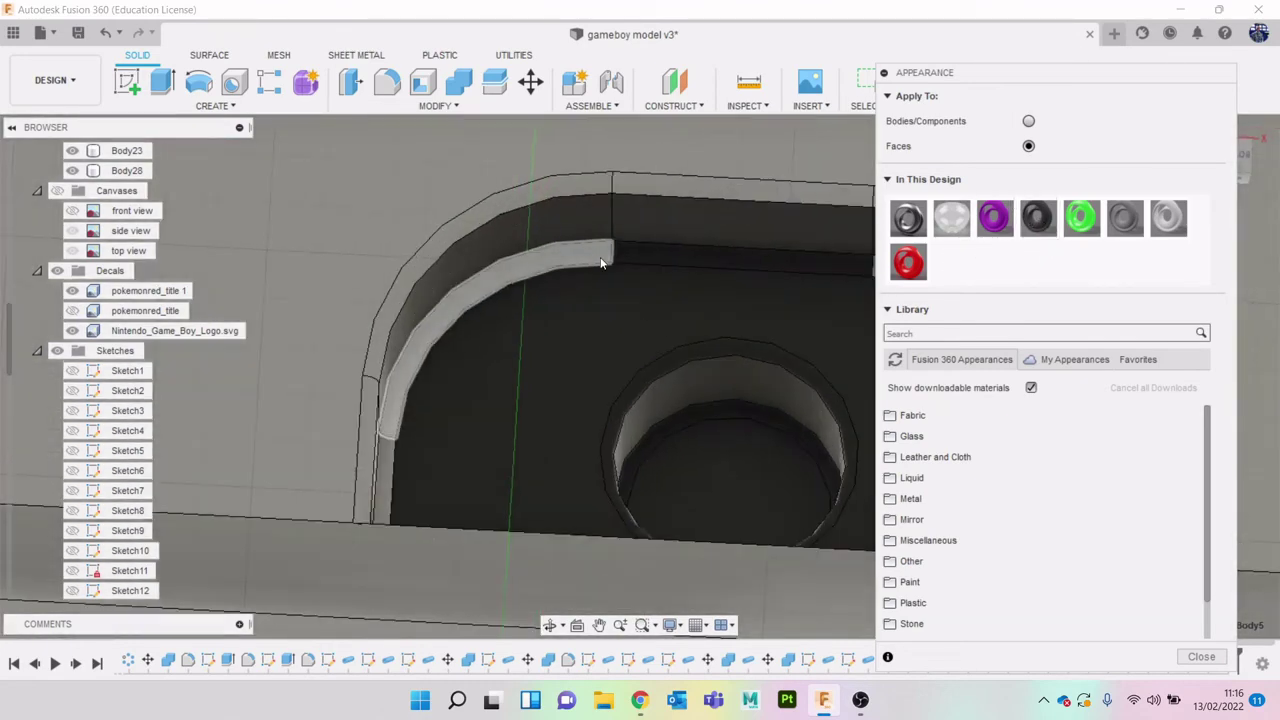
{"action": "left_click_drag", "start_coordinate": [1037, 220], "coordinate": [620, 258]}
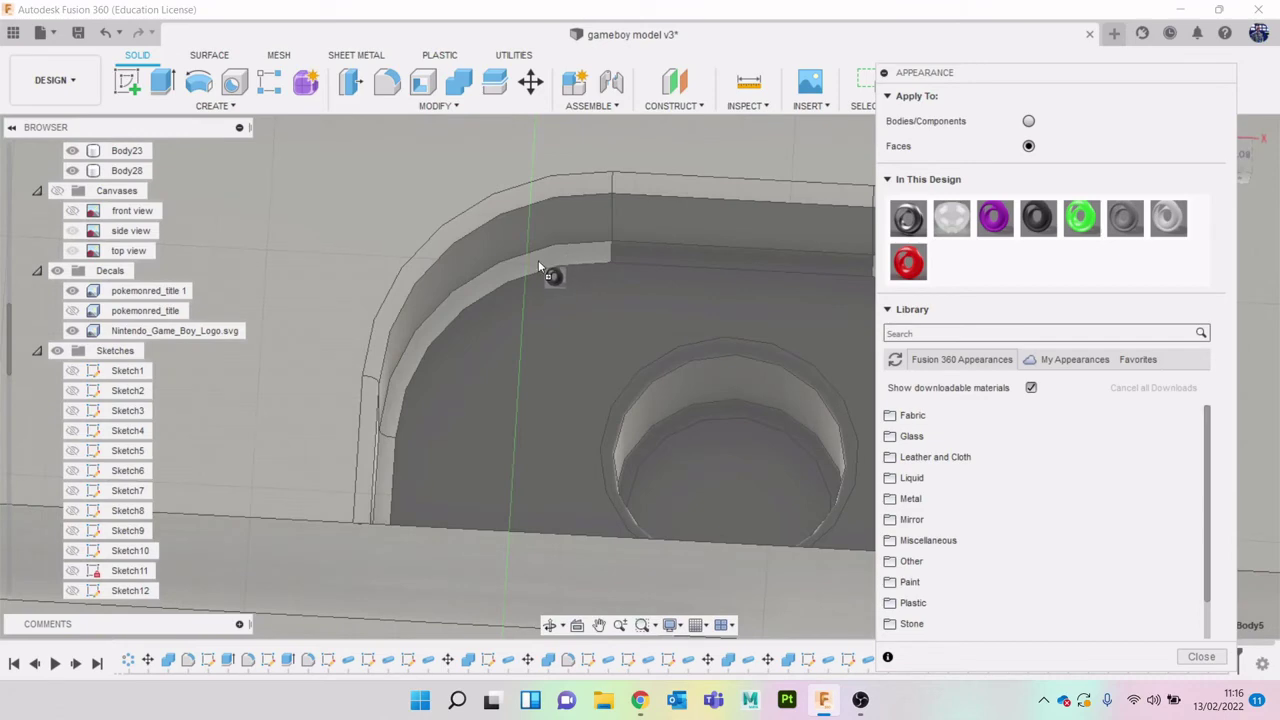
{"action": "left_click_drag", "start_coordinate": [1017, 222], "coordinate": [622, 328]}
{"action": "scroll", "coordinate": [608, 330], "scroll_direction": "down", "scroll_amount": 10}
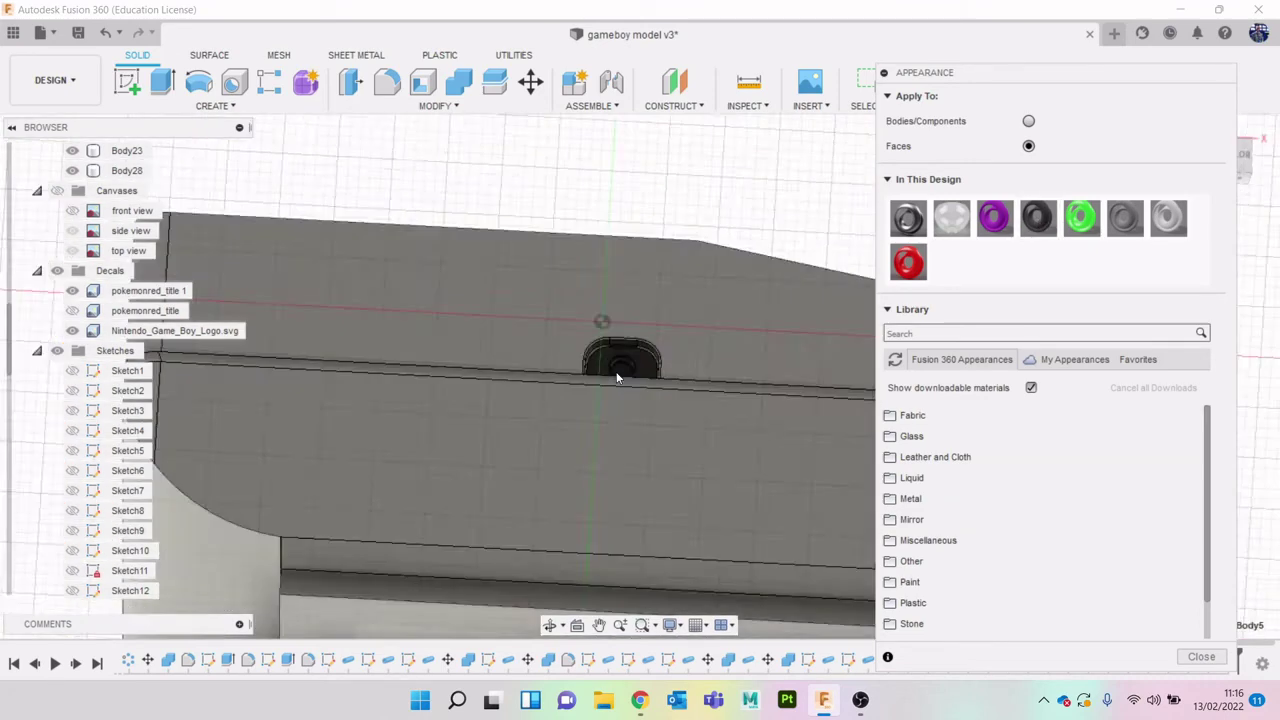
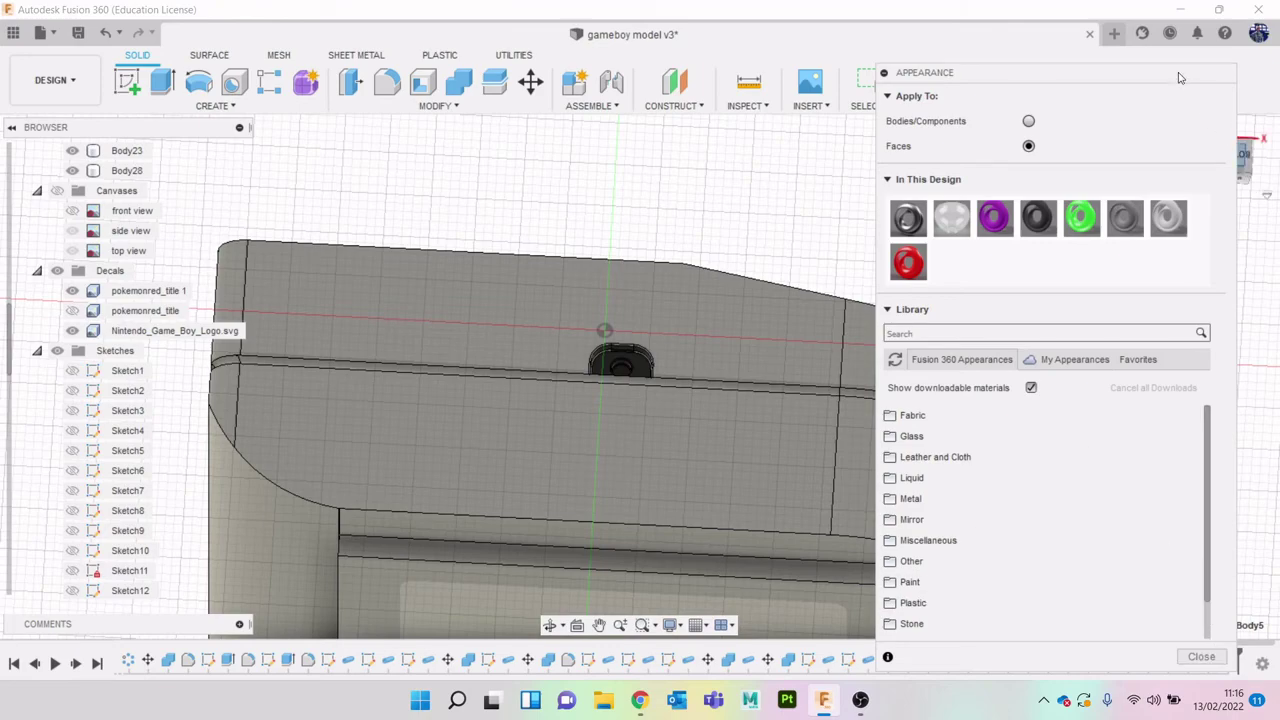
{"action": "left_click", "coordinate": [1201, 656]}
Reopen the appearance settings for faces and apply black to both curved corner floor fillets of the bottom recess
{"action": "left_click", "coordinate": [1226, 180]}
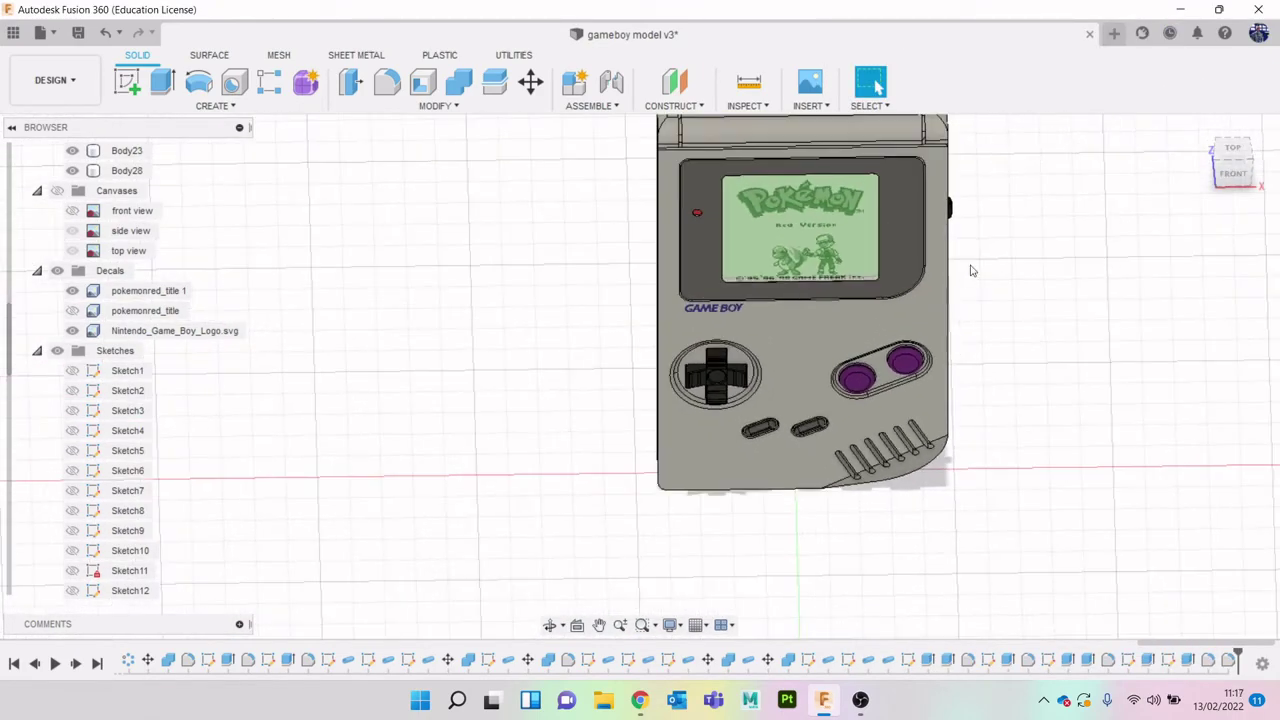
{"action": "left_click_drag", "start_coordinate": [1245, 170], "coordinate": [1232, 108]}
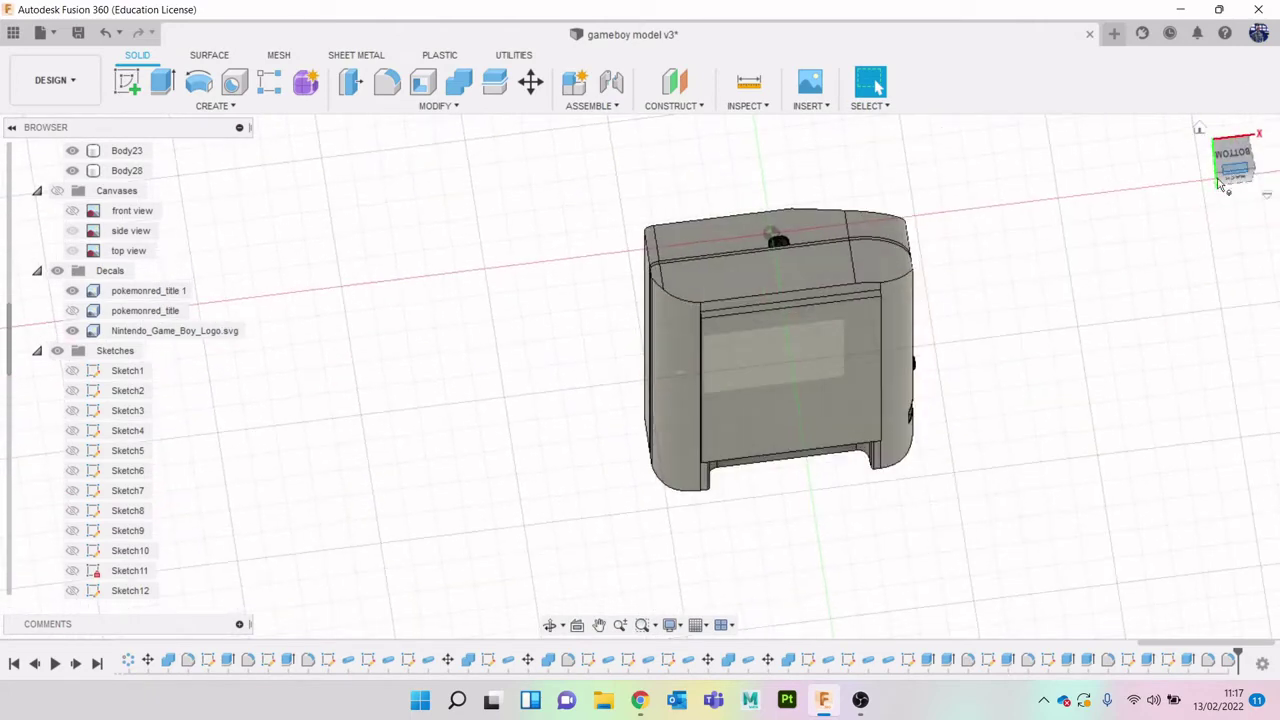
{"action": "middle_click_drag", "start_coordinate": [1094, 268], "coordinate": [1134, 411]}
{"action": "scroll", "coordinate": [870, 392], "scroll_direction": "up", "scroll_amount": 4}
{"action": "scroll", "coordinate": [760, 372], "scroll_direction": "up", "scroll_amount": 6}
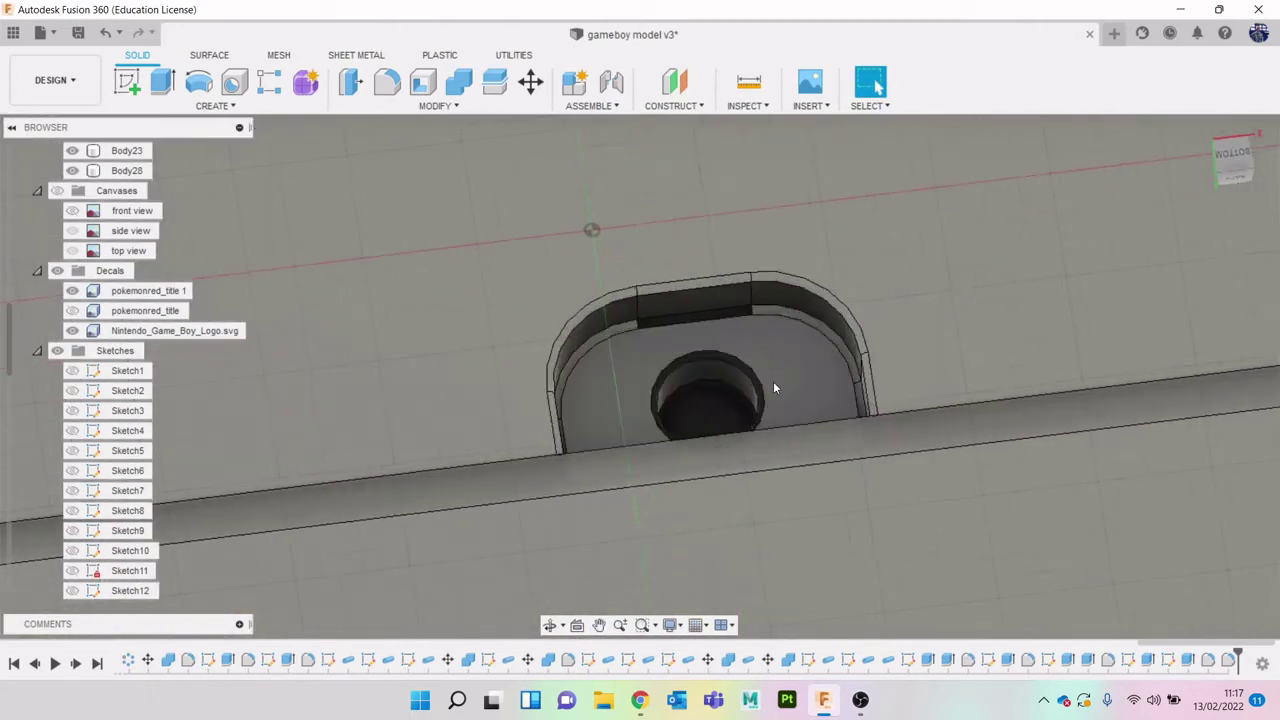
{"action": "scroll", "coordinate": [790, 360], "scroll_direction": "down", "scroll_amount": 2}
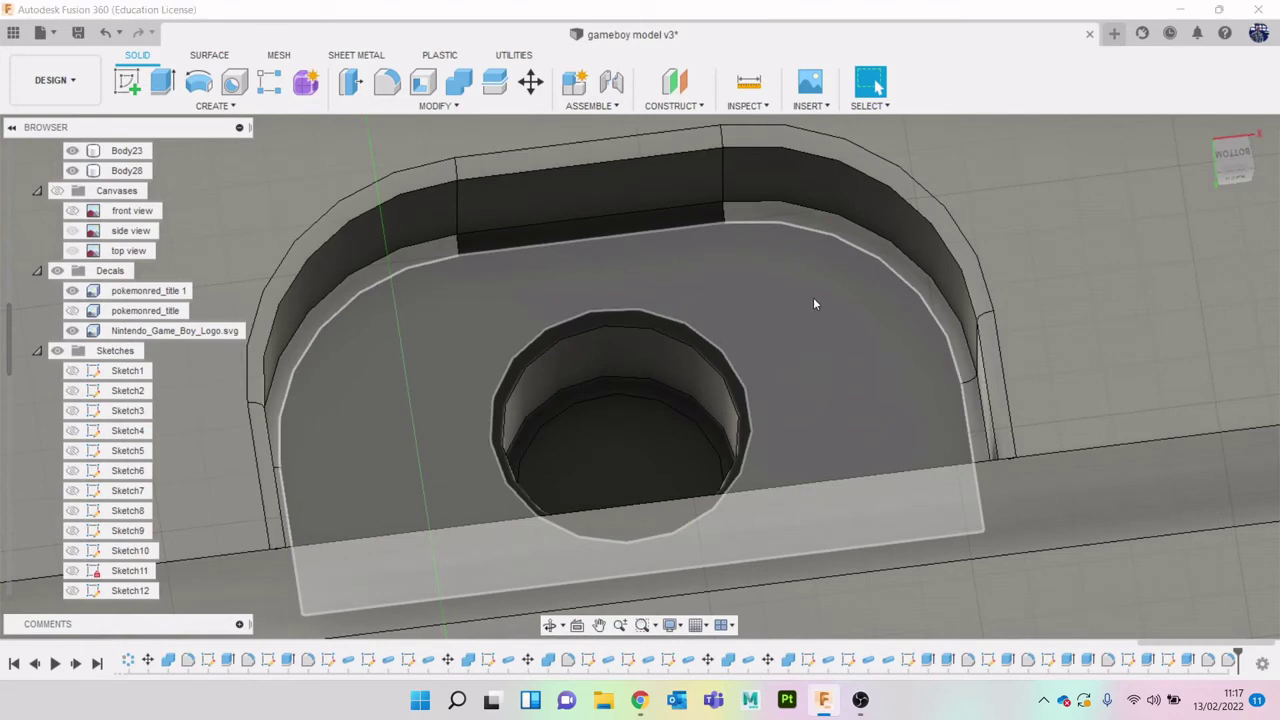
{"action": "key", "text": "a"}
{"action": "scroll", "coordinate": [800, 270], "scroll_direction": "up", "scroll_amount": 5}
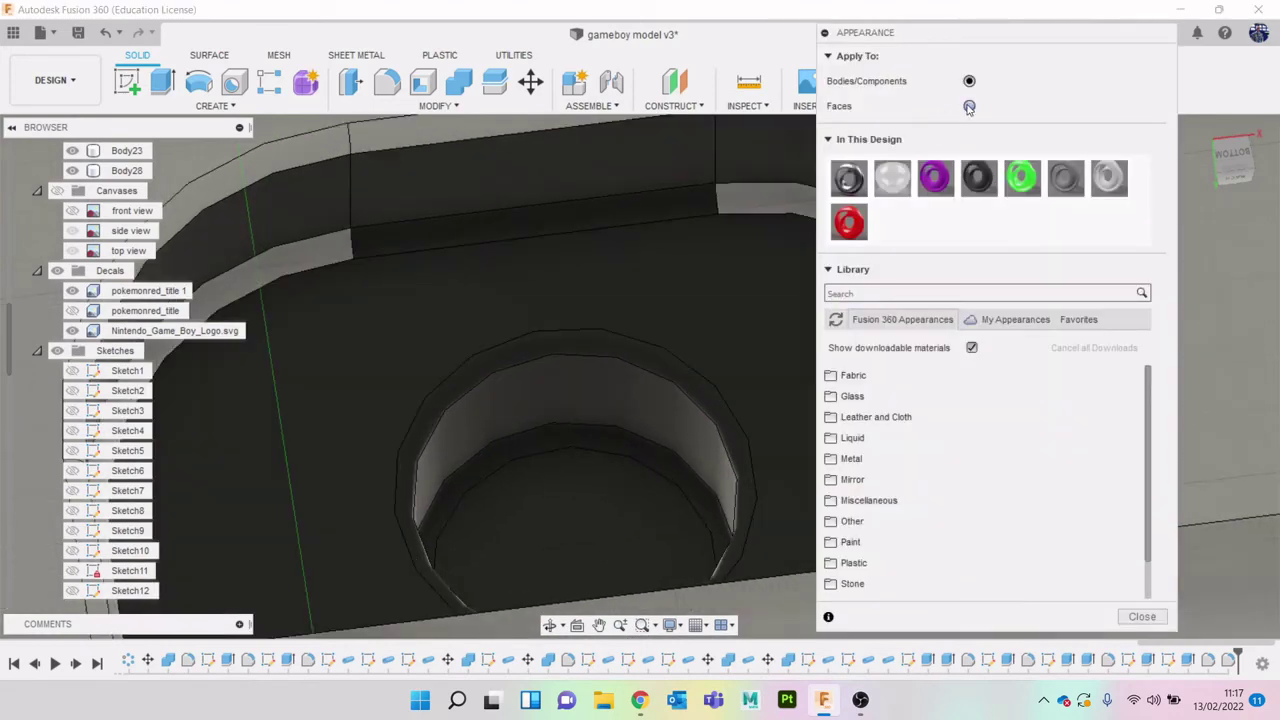
{"action": "left_click_drag", "start_coordinate": [782, 200], "coordinate": [782, 201]}
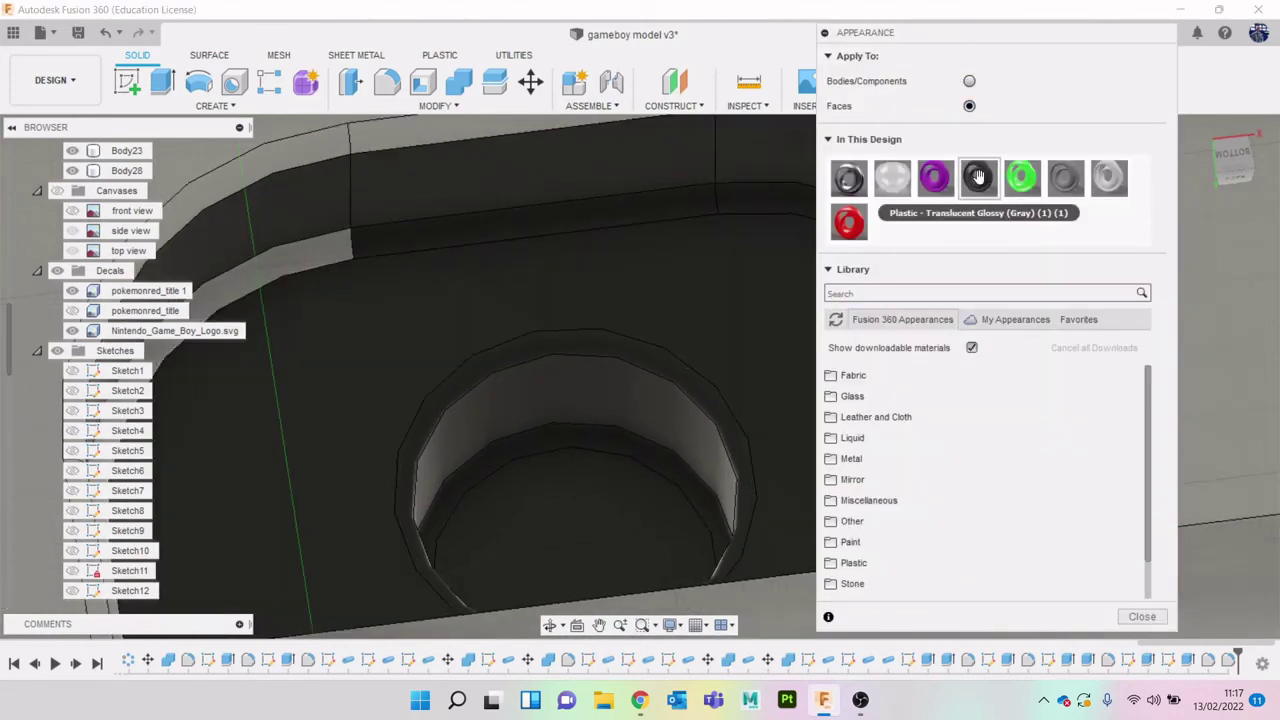
{"action": "left_click_drag", "start_coordinate": [978, 178], "coordinate": [338, 246]}
Apply the black appearance to the short end wall and its floor fillet on one side of the recess
{"action": "scroll", "coordinate": [430, 281], "scroll_direction": "down", "scroll_amount": 3}
{"action": "middle_click_drag", "start_coordinate": [634, 324], "coordinate": [482, 271]}
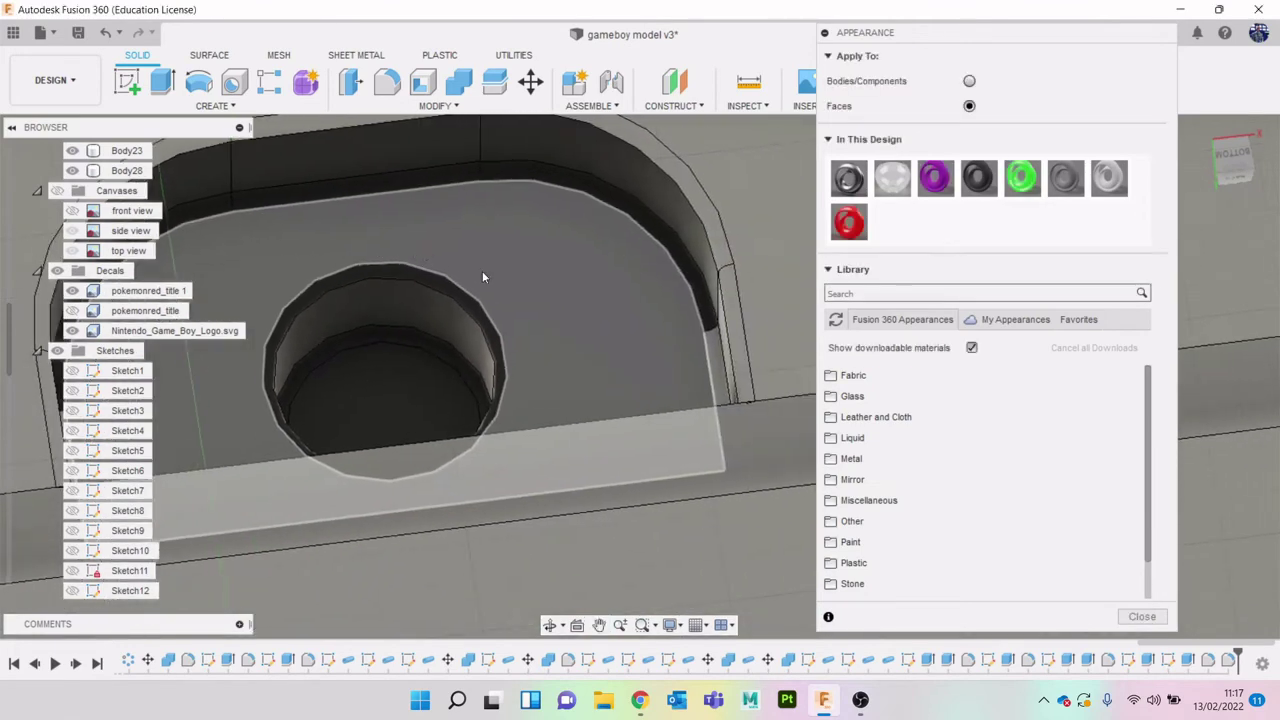
{"action": "left_click_drag", "start_coordinate": [945, 222], "coordinate": [712, 356]}
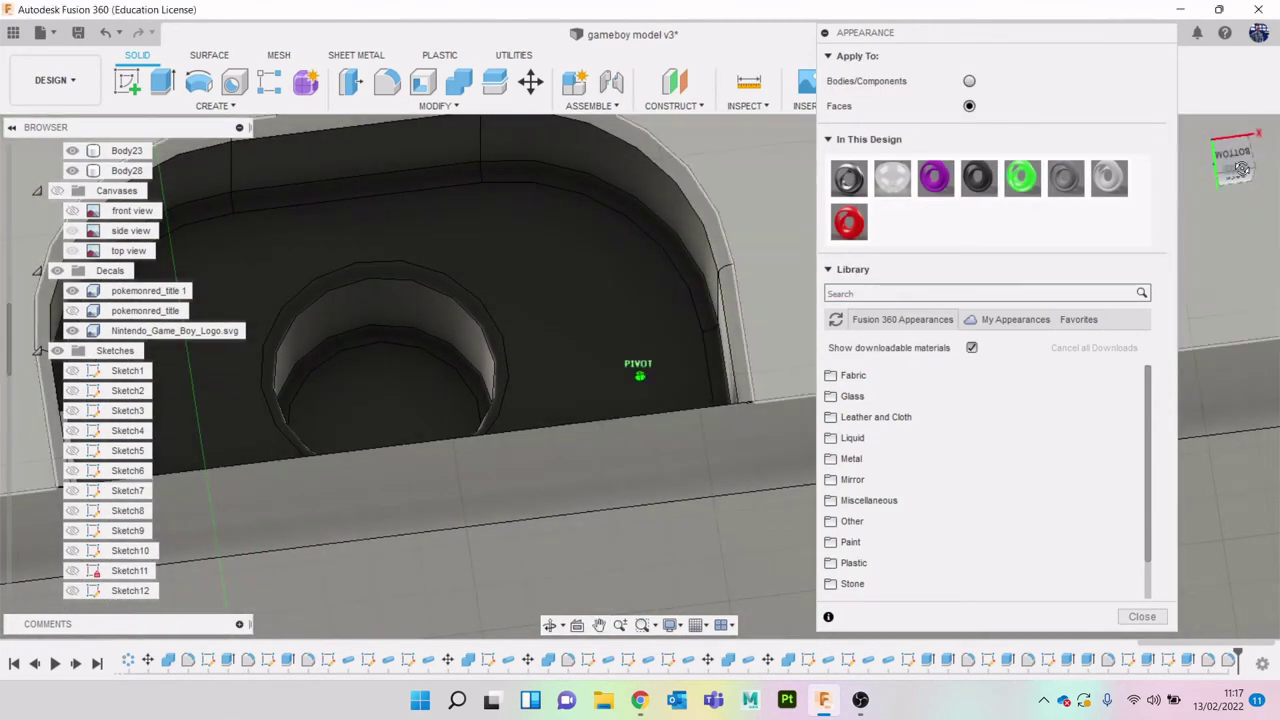
{"action": "left_click_drag", "start_coordinate": [1241, 168], "coordinate": [1243, 165]}
{"action": "middle_click_drag", "start_coordinate": [717, 205], "coordinate": [573, 250]}
{"action": "scroll", "coordinate": [573, 250], "scroll_direction": "up", "scroll_amount": 2}
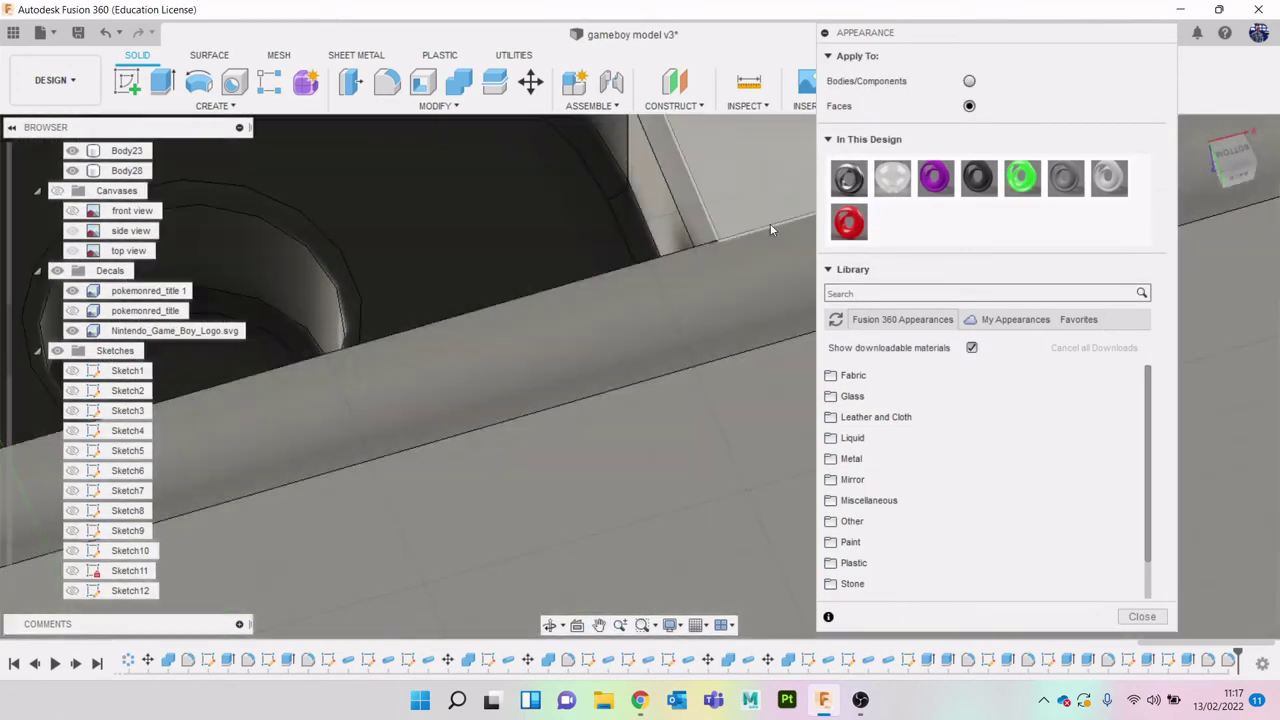
{"action": "left_click_drag", "start_coordinate": [973, 182], "coordinate": [657, 236]}
{"action": "scroll", "coordinate": [657, 237], "scroll_direction": "down", "scroll_amount": 3}
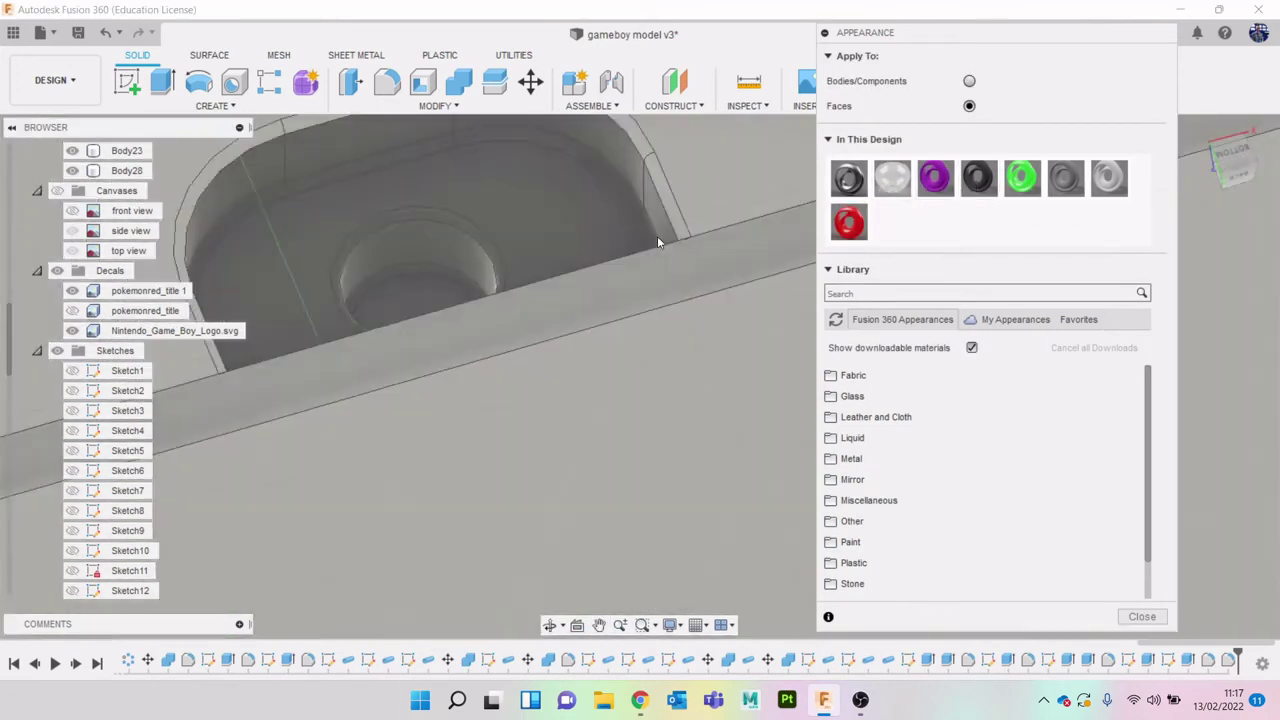
Apply the black appearance to the opposite short end wall and its floor fillet, and close the appearance settings
{"action": "scroll", "coordinate": [657, 236], "scroll_direction": "down", "scroll_amount": 1}
{"action": "left_click_drag", "start_coordinate": [1231, 161], "coordinate": [1257, 172]}
{"action": "middle_click_drag", "start_coordinate": [708, 190], "coordinate": [486, 235]}
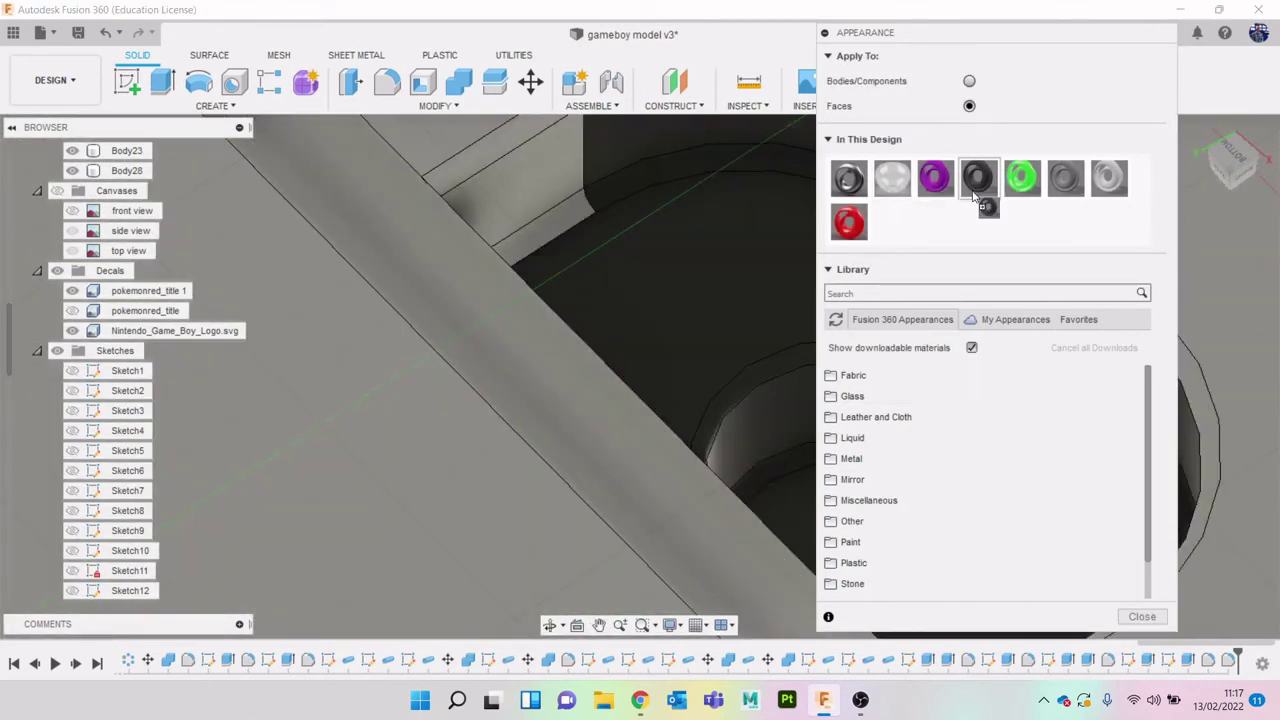
{"action": "left_click_drag", "start_coordinate": [975, 195], "coordinate": [545, 203]}
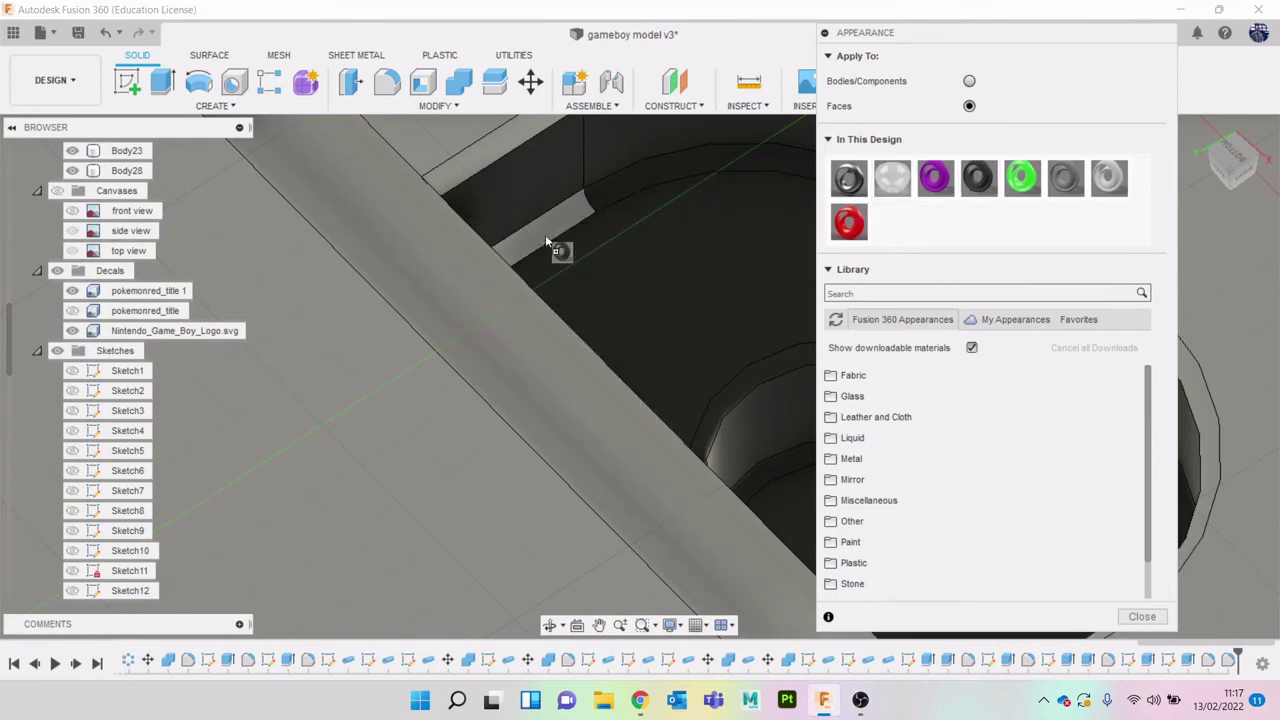
{"action": "middle_click_drag", "start_coordinate": [545, 234], "coordinate": [821, 459], "text": "shift"}
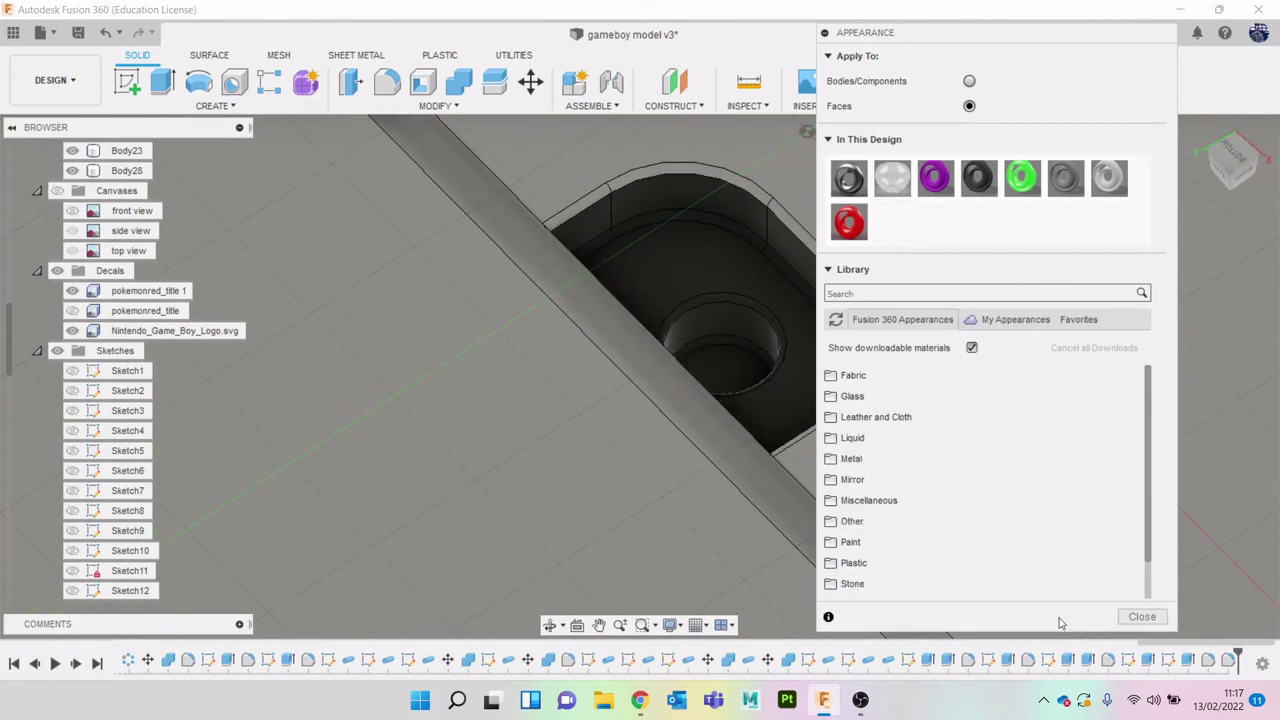
{"action": "left_click", "coordinate": [1141, 617]}
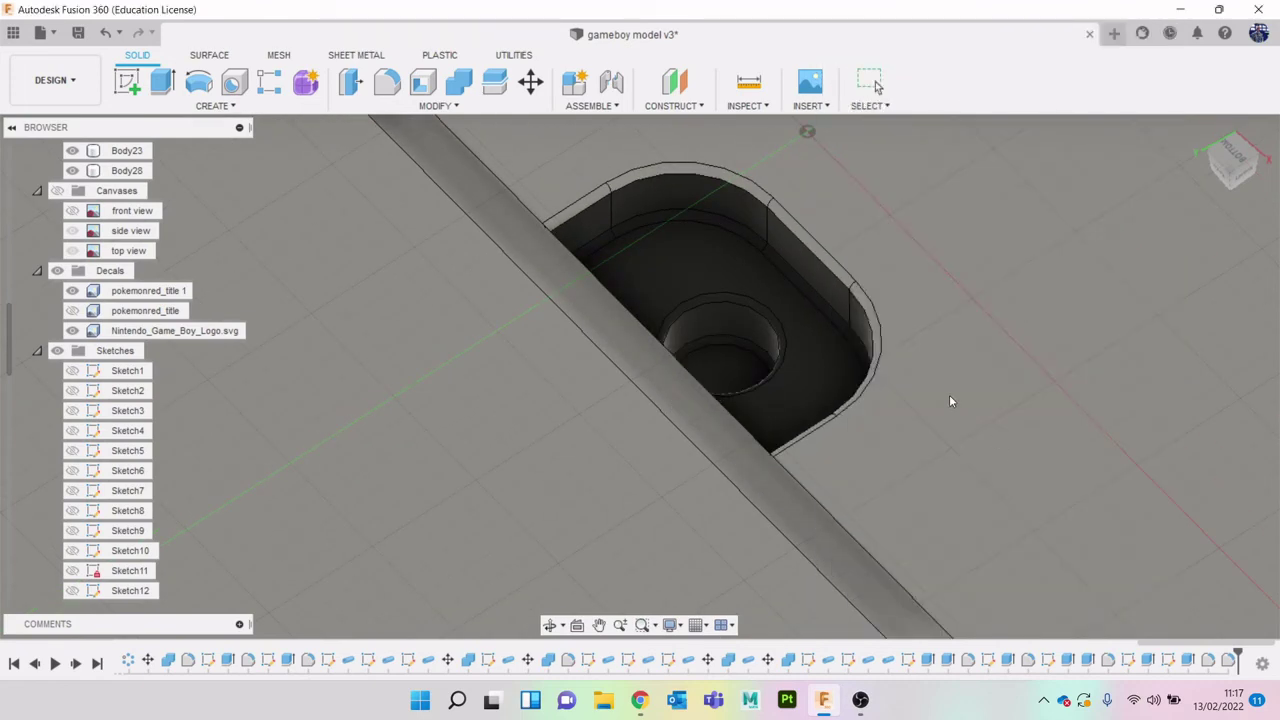
Inspect the coloured recess and the whole Game Boy model from the bottom and the front
{"action": "scroll", "coordinate": [850, 290], "scroll_direction": "down", "scroll_amount": 3}
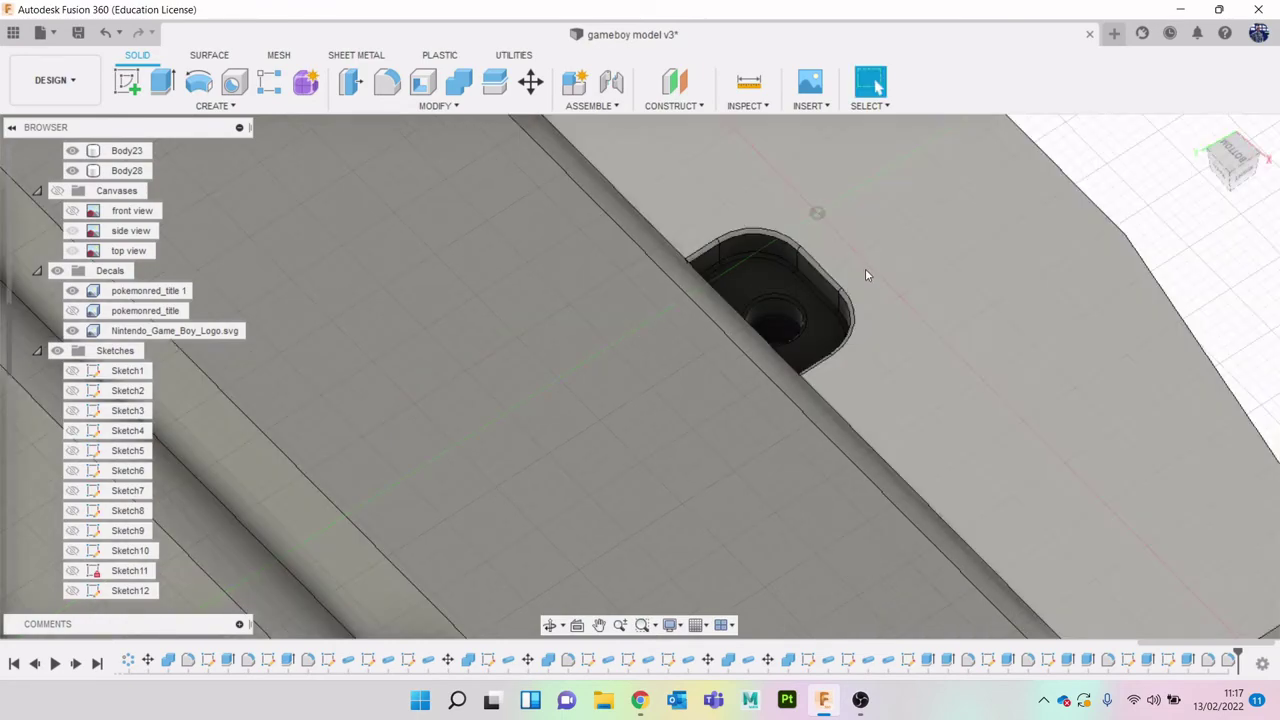
{"action": "middle_click_drag", "start_coordinate": [865, 268], "coordinate": [1237, 193], "text": "shift"}
{"action": "left_click", "coordinate": [1222, 170]}
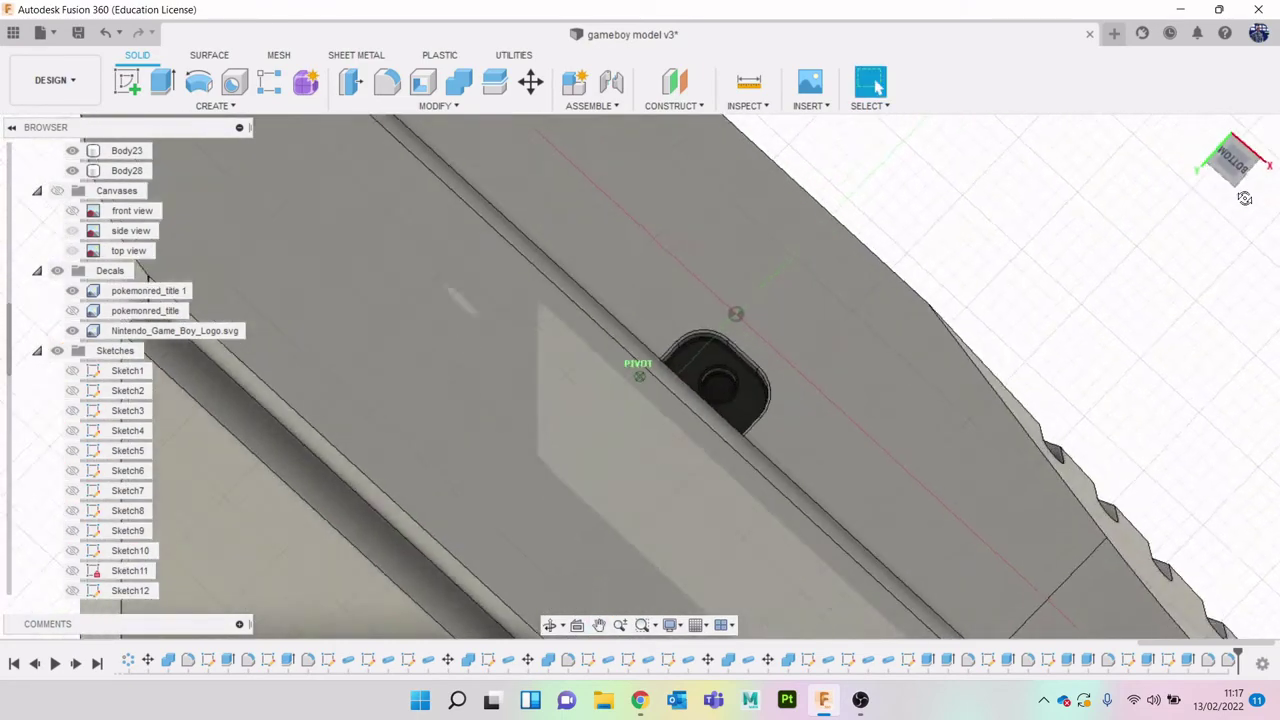
{"action": "scroll", "coordinate": [931, 218], "scroll_direction": "down", "scroll_amount": 5}
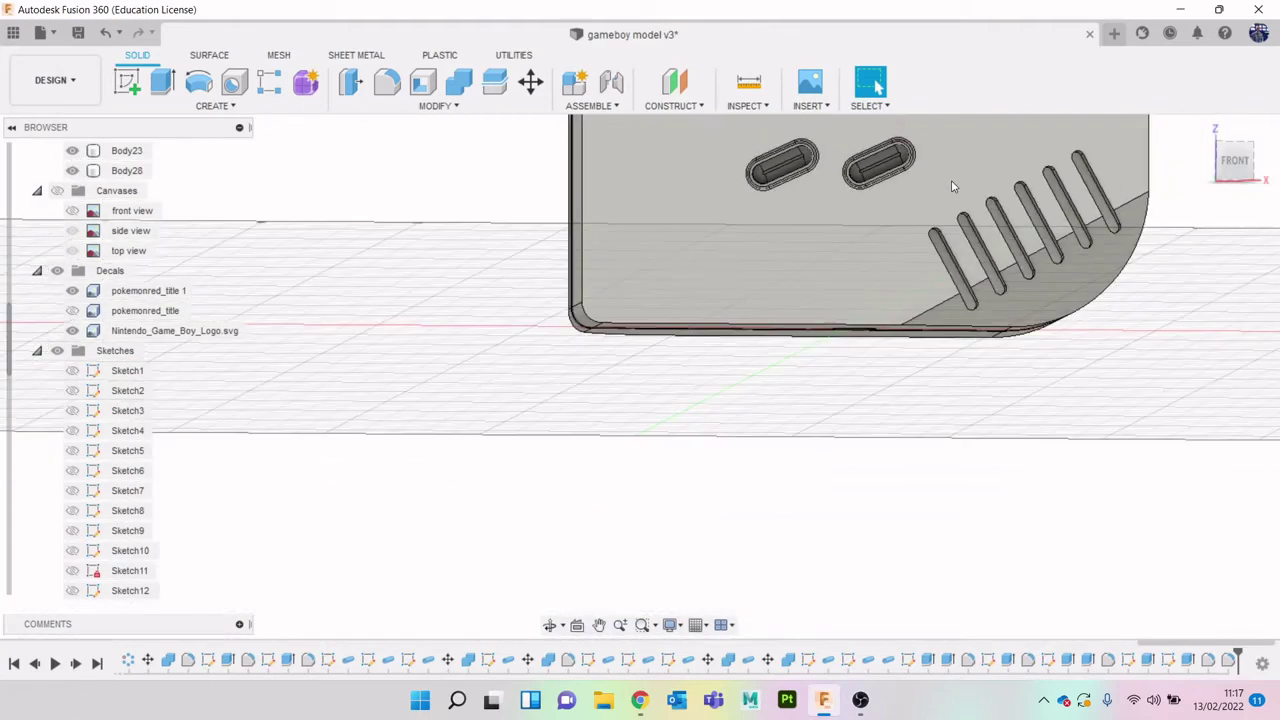
{"action": "middle_click_drag", "start_coordinate": [786, 371], "coordinate": [869, 380]}
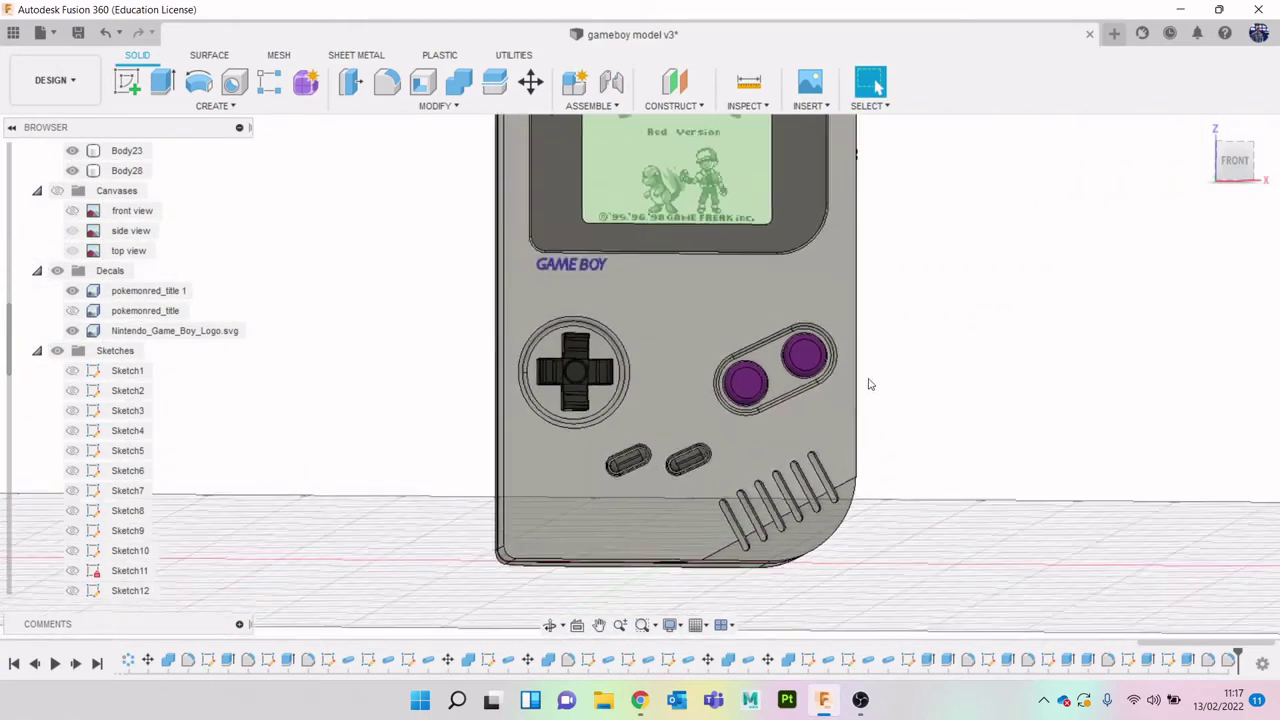
{"action": "scroll", "coordinate": [869, 380], "scroll_direction": "down", "scroll_amount": 2}
{"action": "left_click_drag", "start_coordinate": [1236, 165], "coordinate": [1222, 130]}
{"action": "mouse_move", "coordinate": [860, 330]}
{"action": "middle_mouse_down", "text": "shift"}
{"action": "mouse_move", "coordinate": [735, 435]}
{"action": "mouse_move", "coordinate": [785, 480]}
{"action": "mouse_move", "coordinate": [795, 515]}
{"action": "mouse_move", "coordinate": [838, 520]}
{"action": "mouse_move", "coordinate": [865, 435]}
{"action": "middle_mouse_up", "text": "shift"}
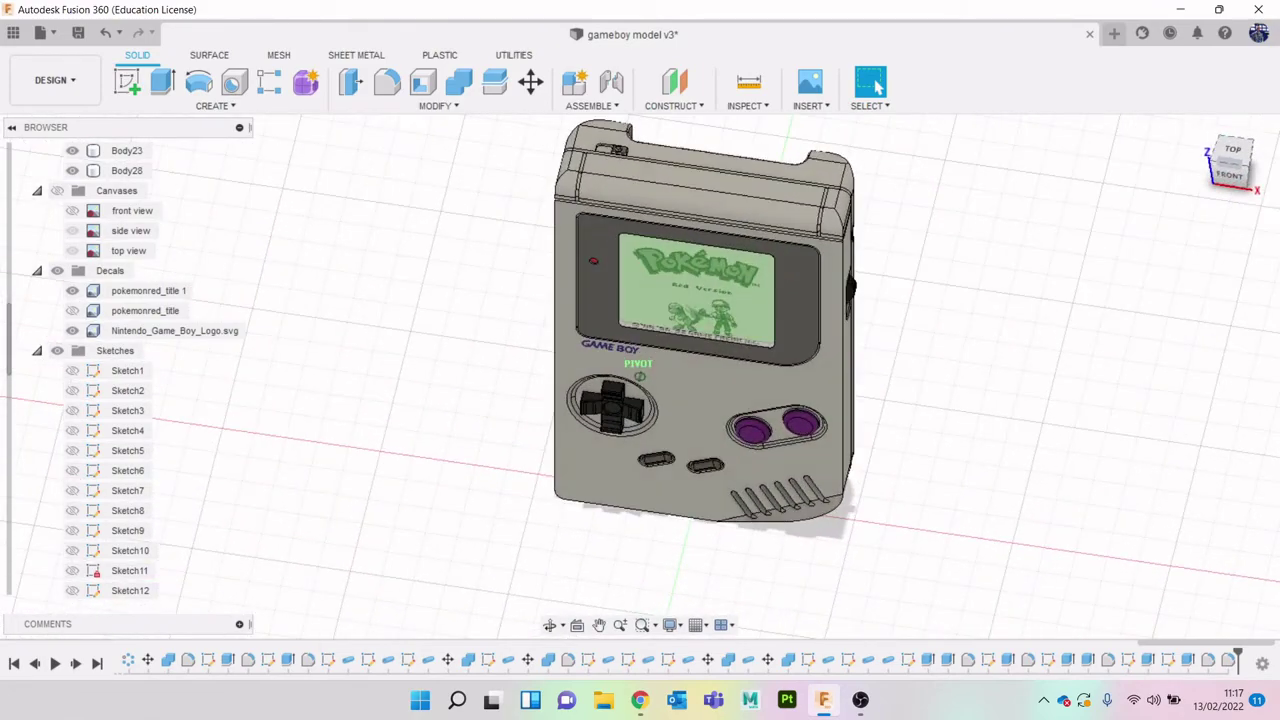
Apply the black appearance to the power switch's flat top face and the faces of its round knob
{"action": "scroll", "coordinate": [770, 170], "scroll_direction": "up", "scroll_amount": 10}
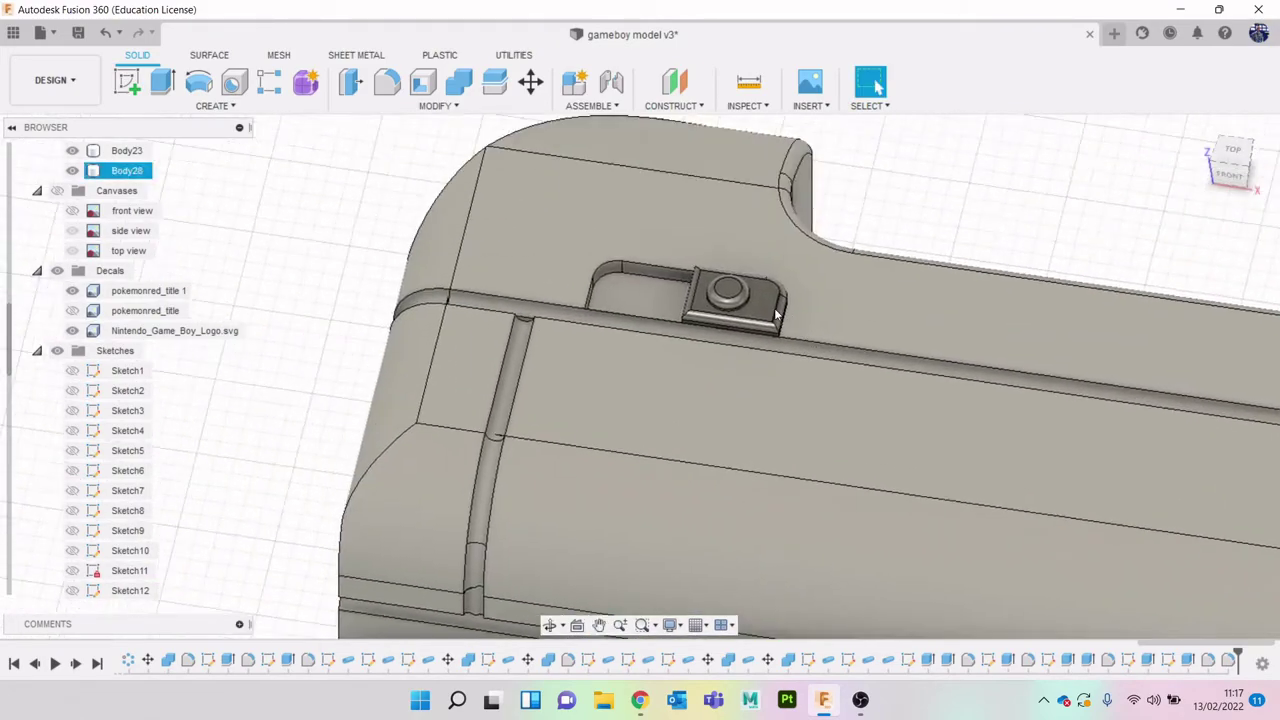
{"action": "scroll", "coordinate": [760, 296], "scroll_direction": "up", "scroll_amount": 2}
{"action": "key", "text": "a"}
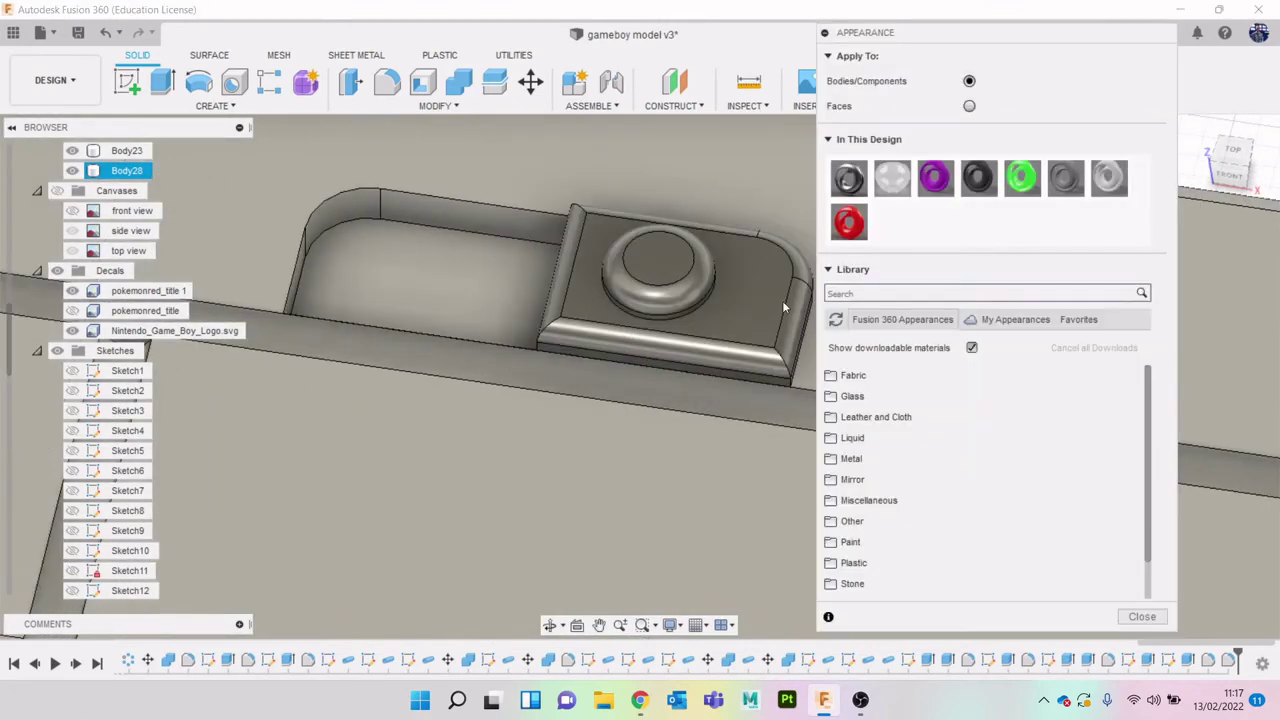
{"action": "middle_click_drag", "start_coordinate": [731, 300], "coordinate": [683, 317]}
{"action": "scroll", "coordinate": [690, 314], "scroll_direction": "up", "scroll_amount": 2}
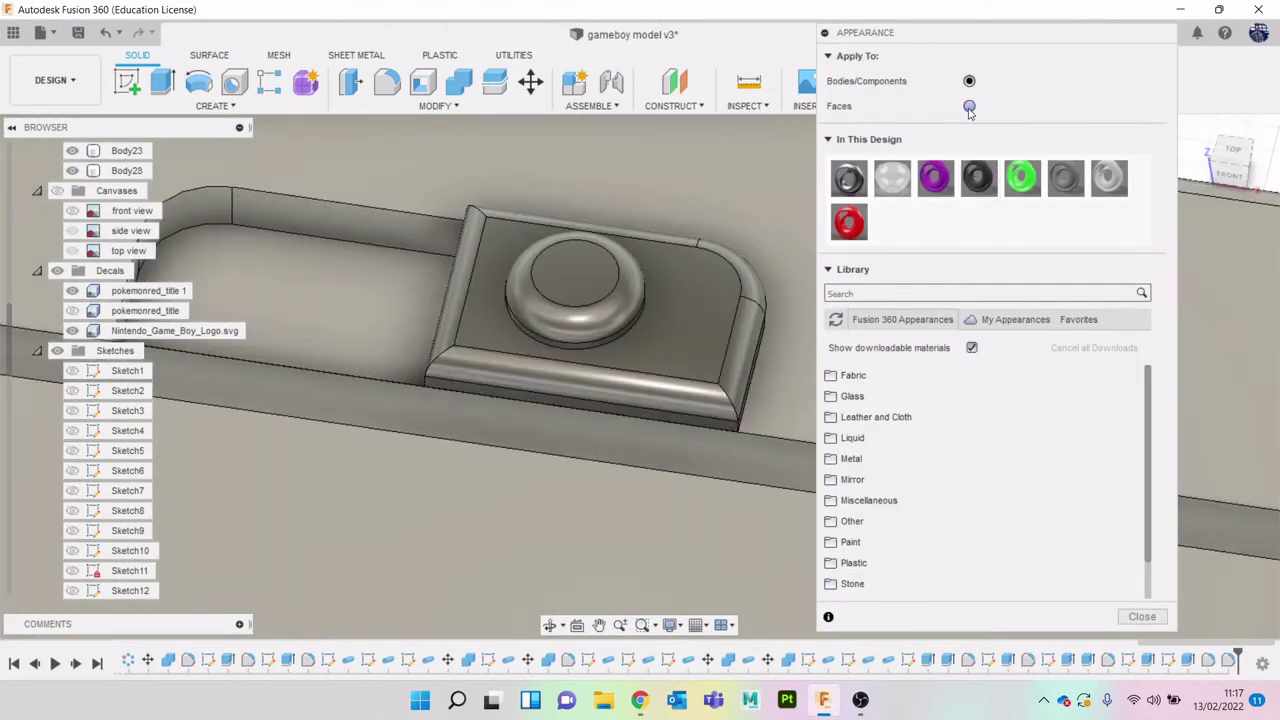
{"action": "left_click_drag", "start_coordinate": [981, 178], "coordinate": [740, 303]}
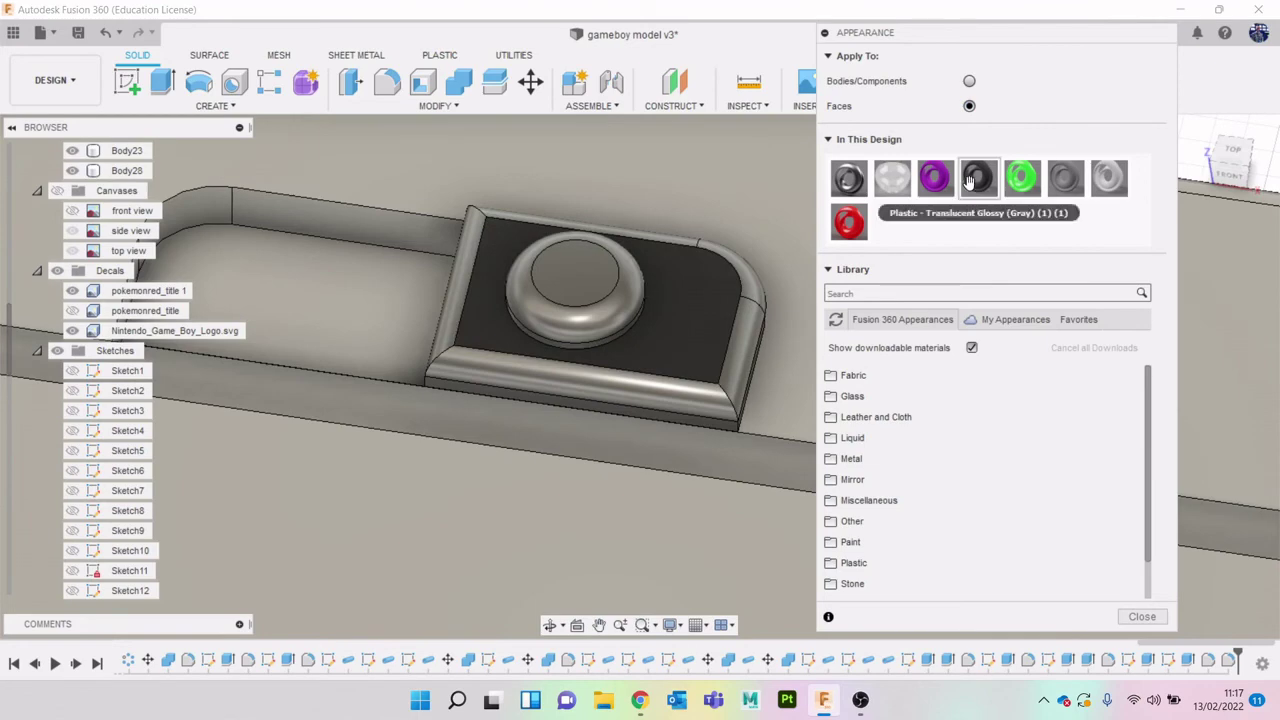
{"action": "left_click_drag", "start_coordinate": [609, 279], "coordinate": [608, 280]}
{"action": "left_click_drag", "start_coordinate": [979, 180], "coordinate": [633, 310]}
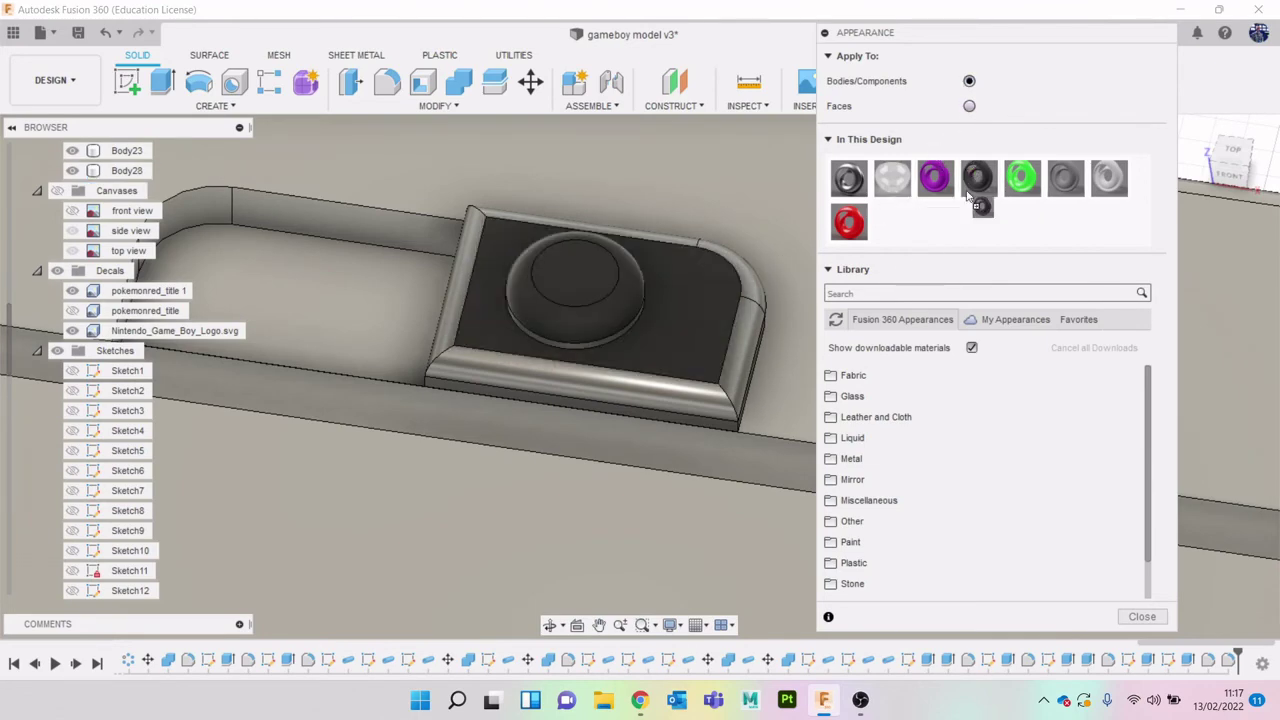
Apply the black appearance to the whole power switch body, keeping the appearances already applied to its faces, and close the appearance settings
{"action": "left_click_drag", "start_coordinate": [968, 195], "coordinate": [710, 336]}
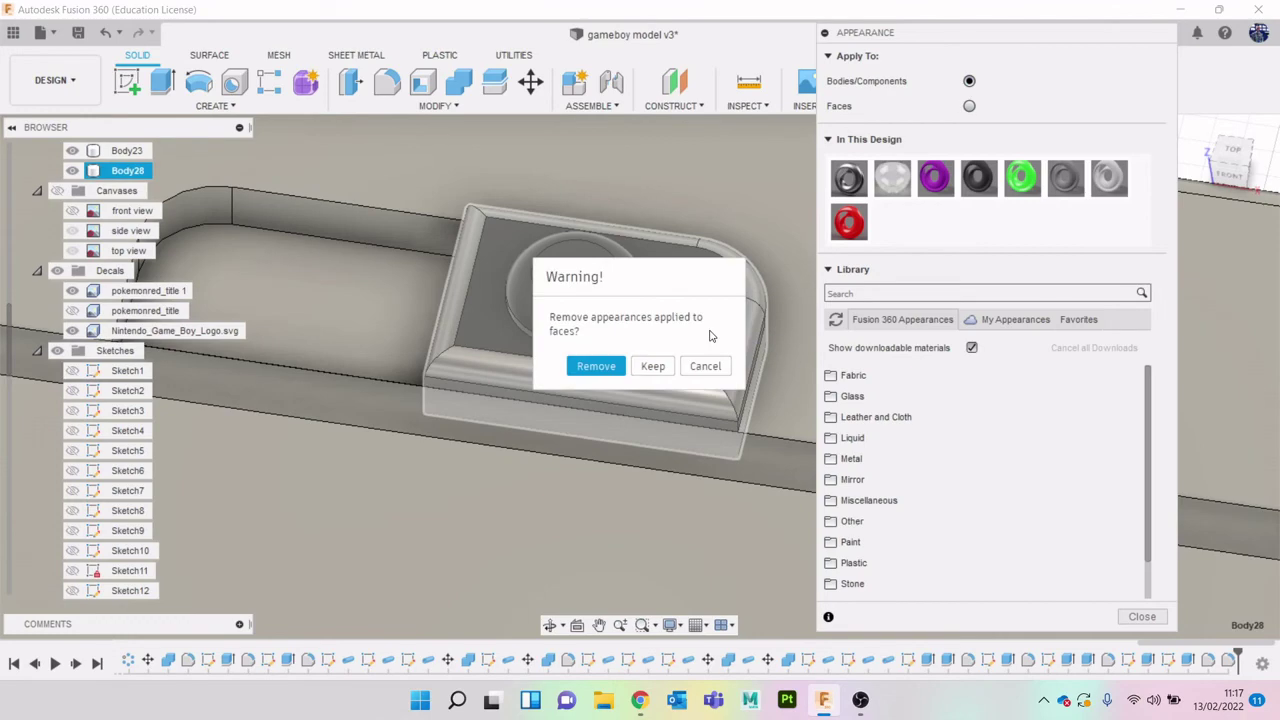
{"action": "left_click", "coordinate": [652, 366]}
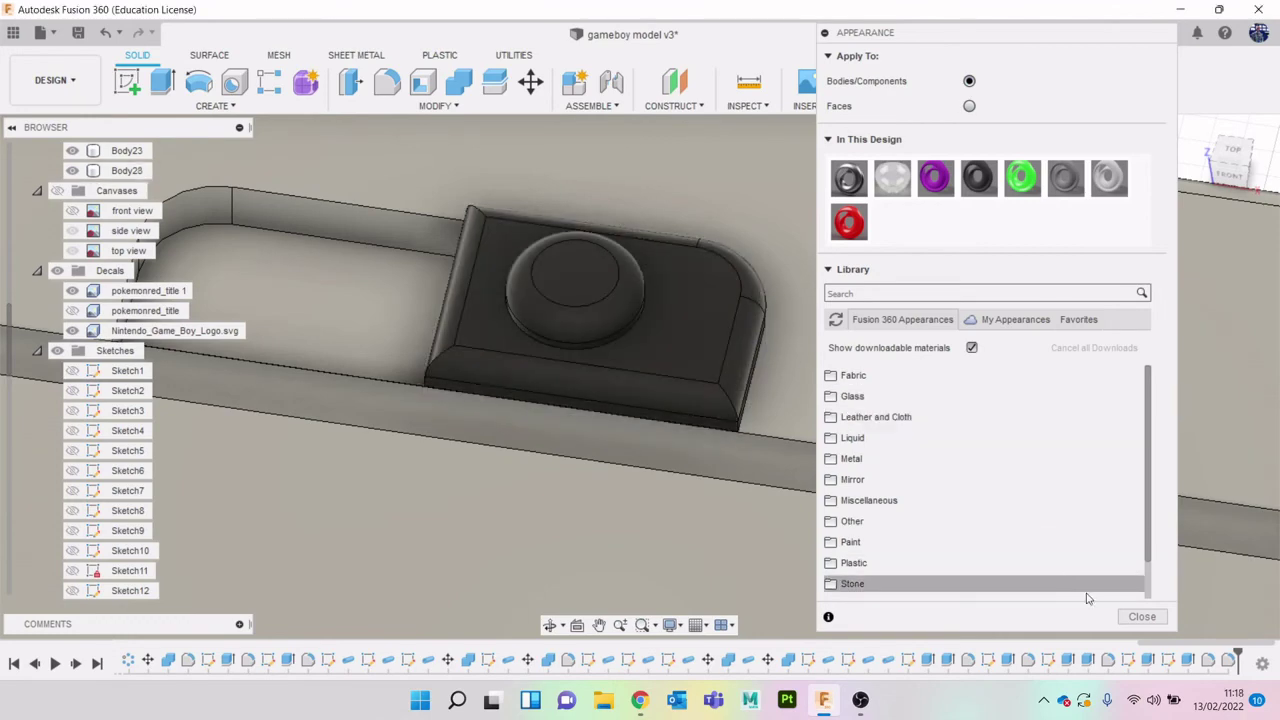
{"action": "left_click", "coordinate": [1138, 616]}
Inspect the coloured power switch in its slot and the whole Game Boy model from above and from the front
{"action": "scroll", "coordinate": [959, 482], "scroll_direction": "down", "scroll_amount": 5}
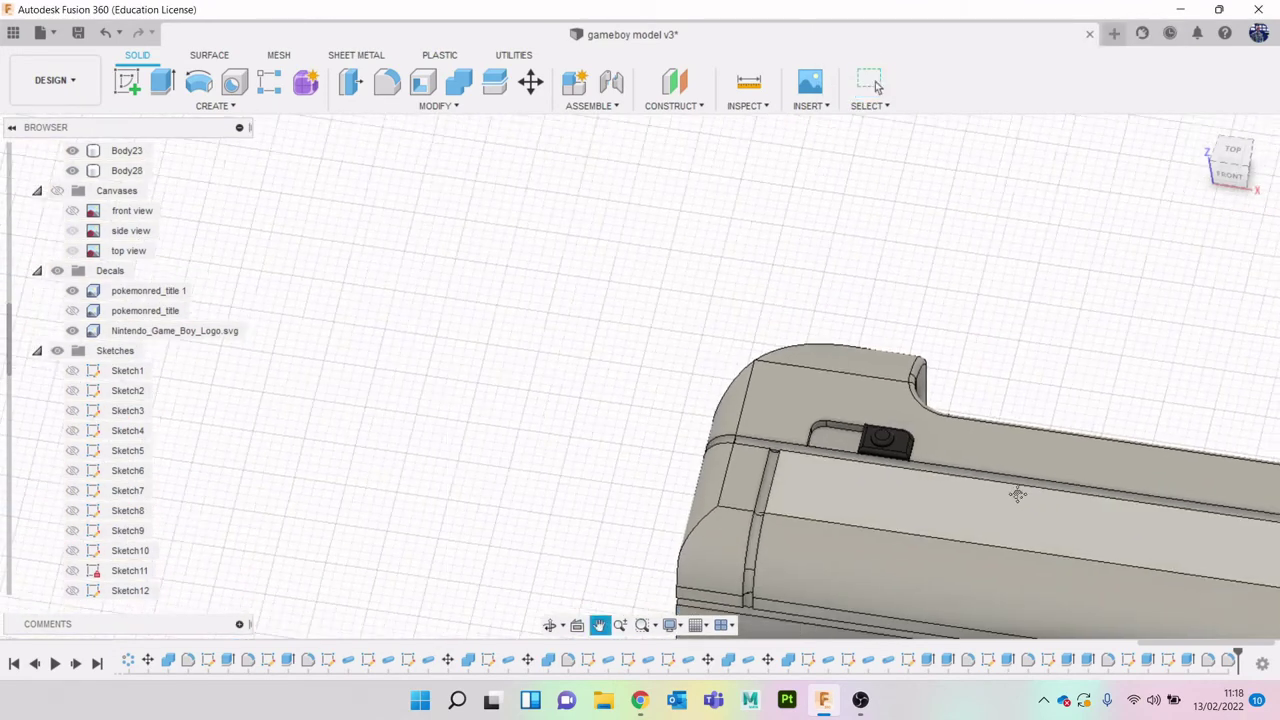
{"action": "scroll", "coordinate": [889, 439], "scroll_direction": "up", "scroll_amount": 3}
{"action": "scroll", "coordinate": [889, 439], "scroll_direction": "down", "scroll_amount": 3}
{"action": "scroll", "coordinate": [898, 458], "scroll_direction": "up", "scroll_amount": 3}
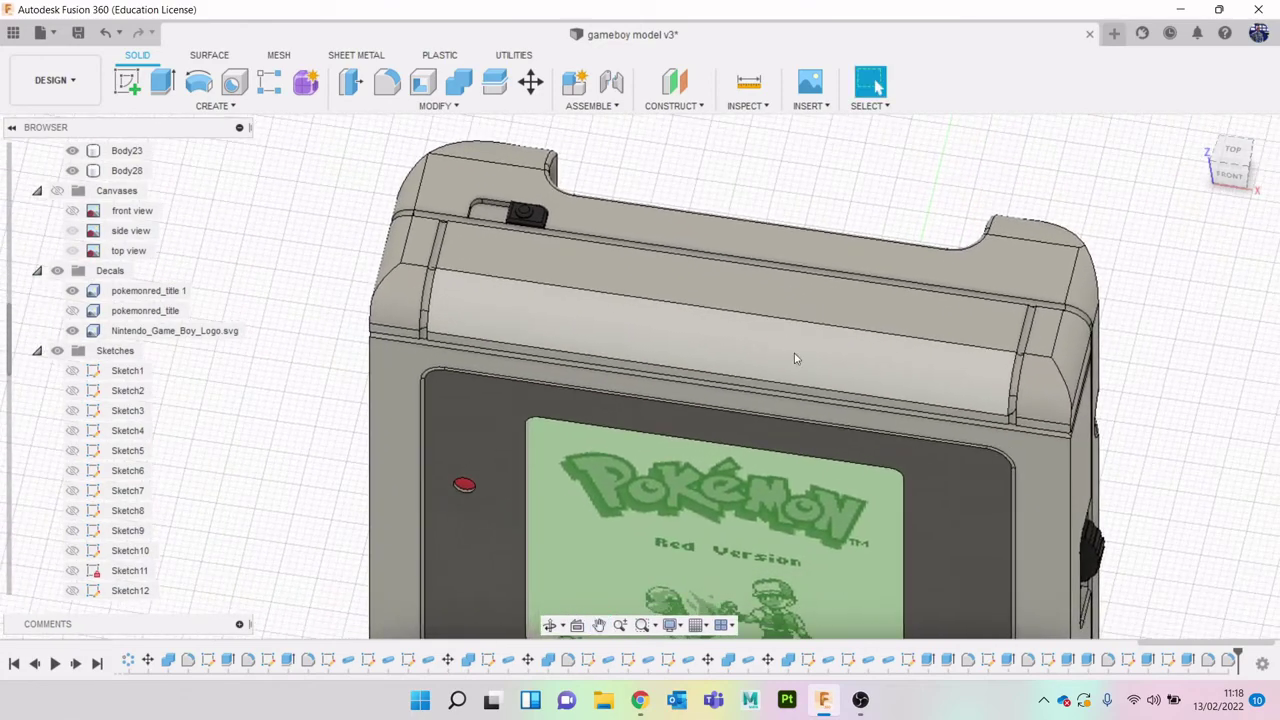
{"action": "scroll", "coordinate": [898, 460], "scroll_direction": "down", "scroll_amount": 5}
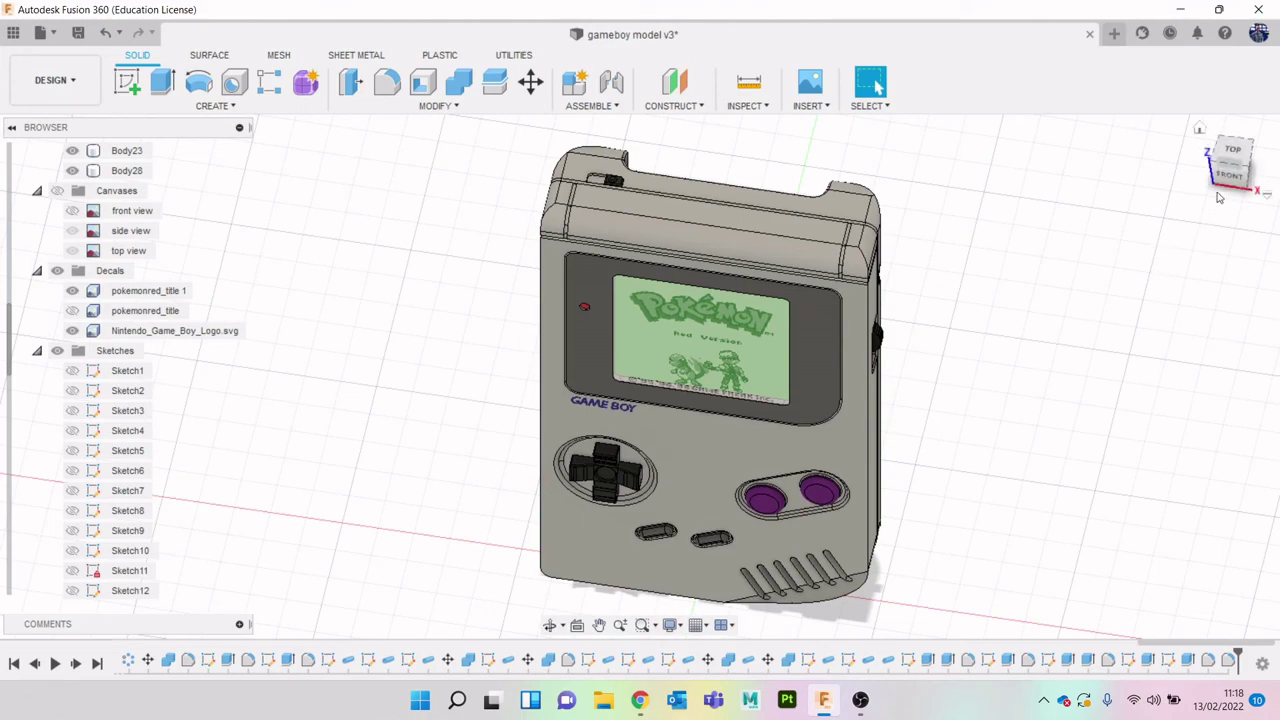
{"action": "middle_click_drag", "start_coordinate": [640, 375], "coordinate": [640, 376], "text": "shift"}
{"action": "middle_click_drag", "start_coordinate": [880, 335], "coordinate": [985, 395], "text": "shift"}
{"action": "scroll", "coordinate": [1030, 390], "scroll_direction": "down", "scroll_amount": 2}
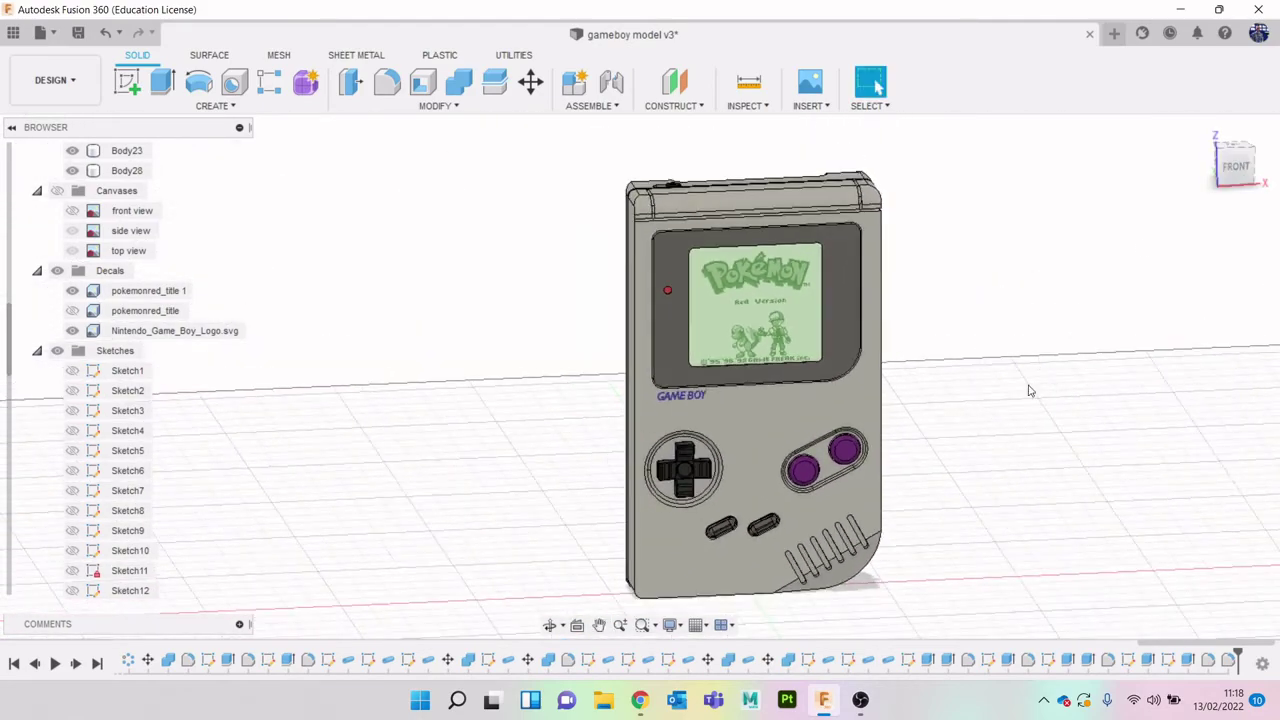
Face the model from the front, switch to the Render workspace and start an in-canvas render
{"action": "left_click", "coordinate": [1235, 184]}
{"action": "left_click", "coordinate": [40, 80]}
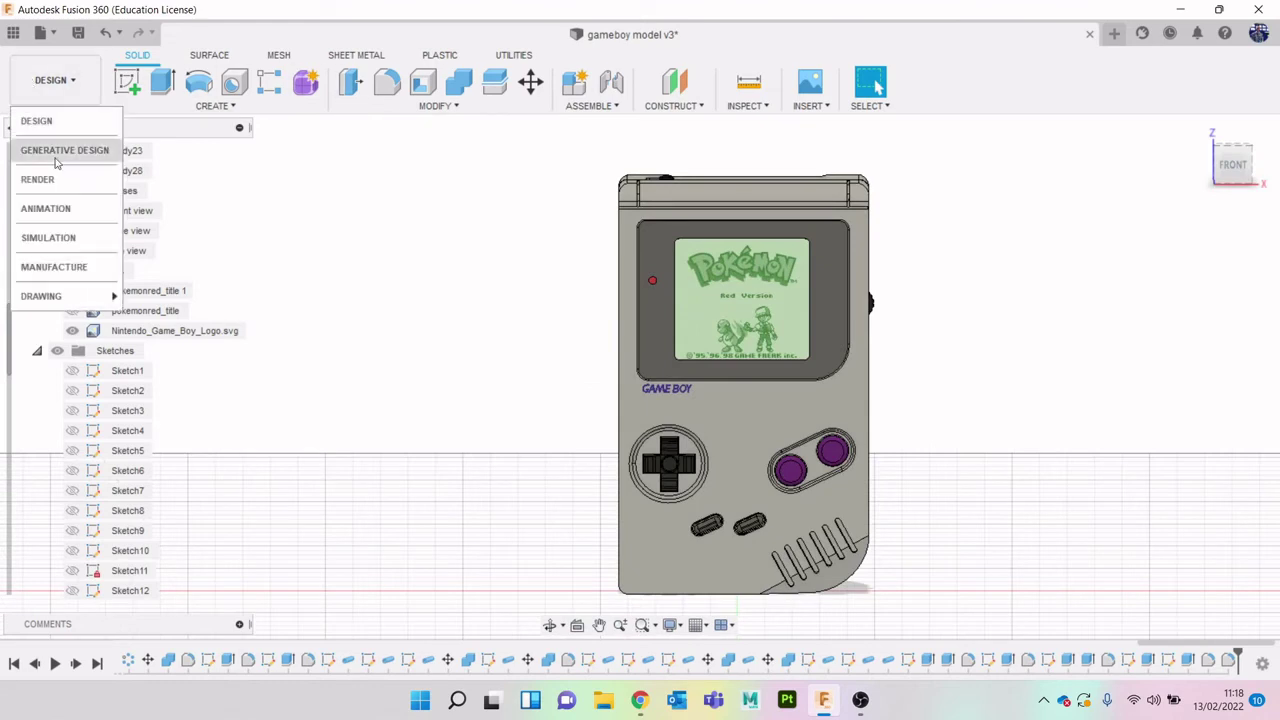
{"action": "left_click", "coordinate": [40, 174]}
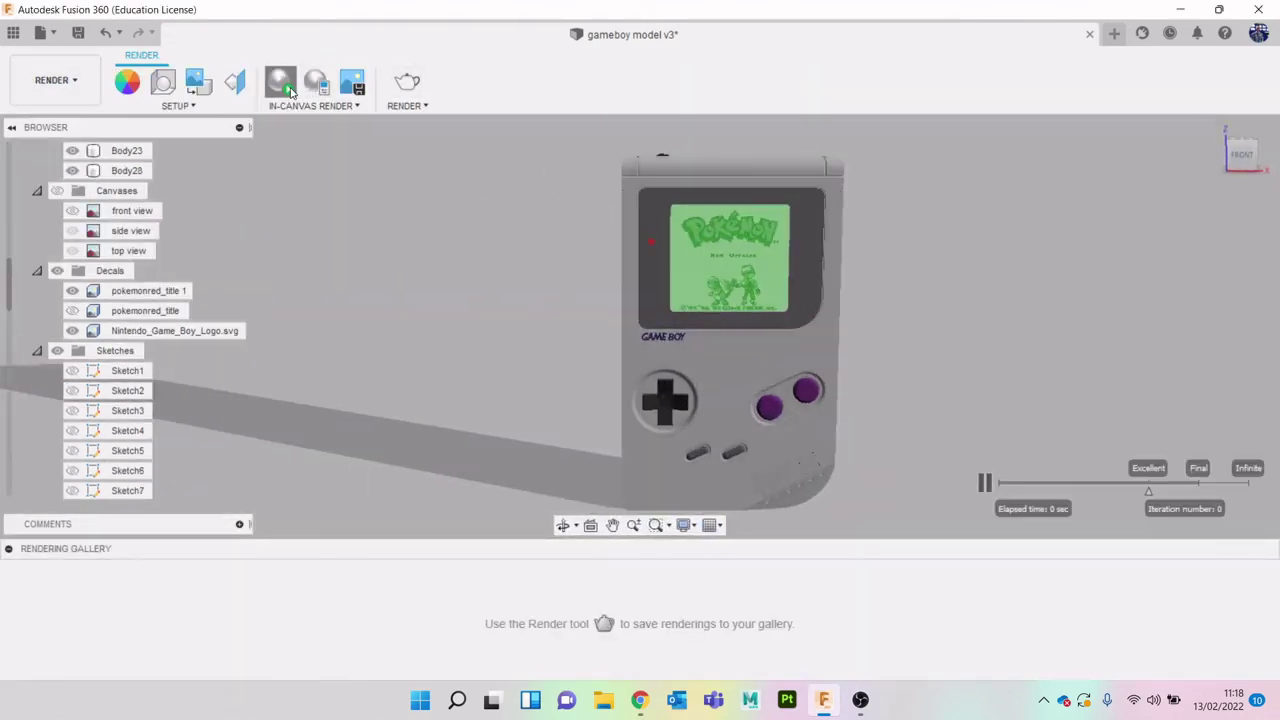
{"action": "left_click", "coordinate": [290, 90]}
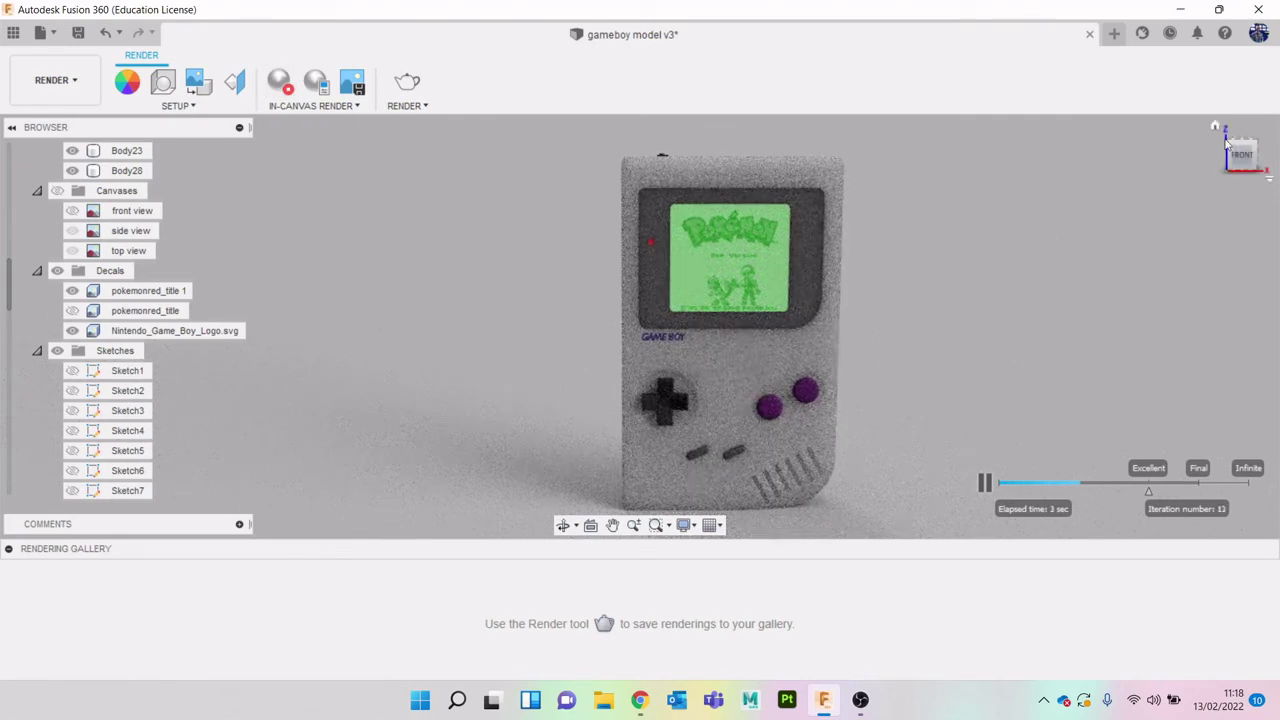
Examine the in-canvas render of the Game Boy from the front, the right side and the top
{"action": "left_click_drag", "start_coordinate": [1210, 163], "coordinate": [1262, 176]}
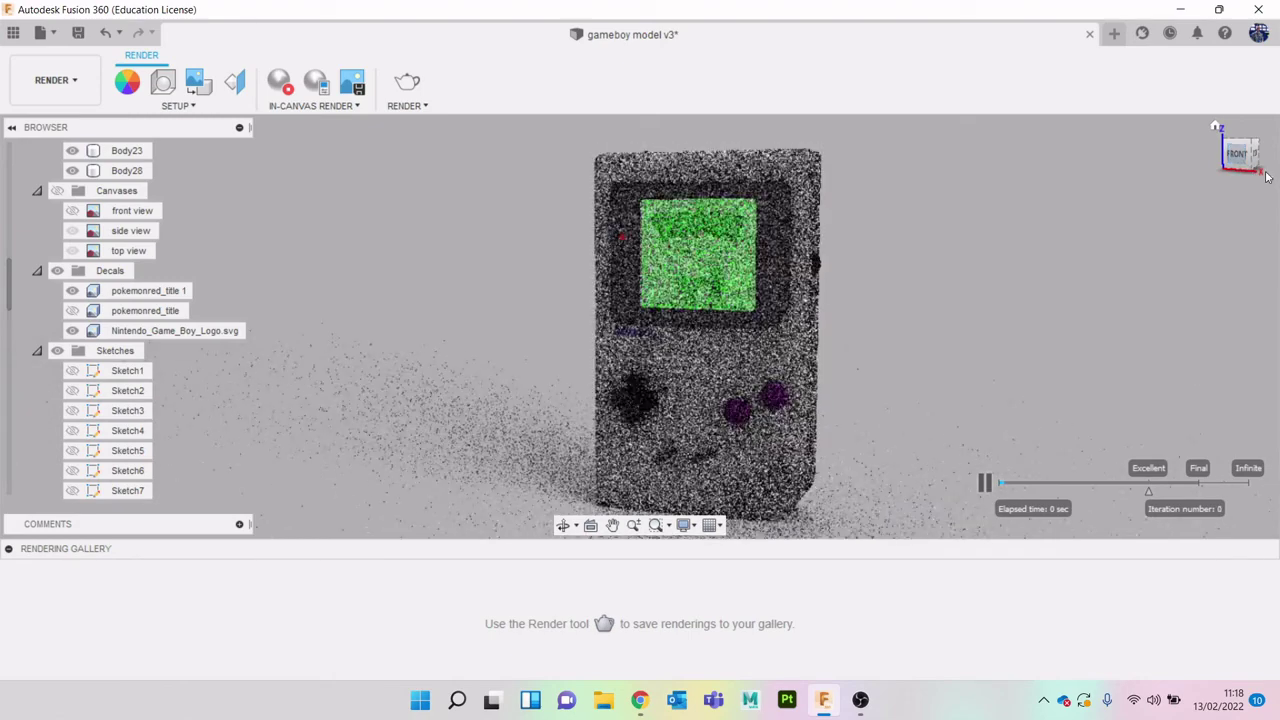
{"action": "left_click", "coordinate": [1245, 165]}
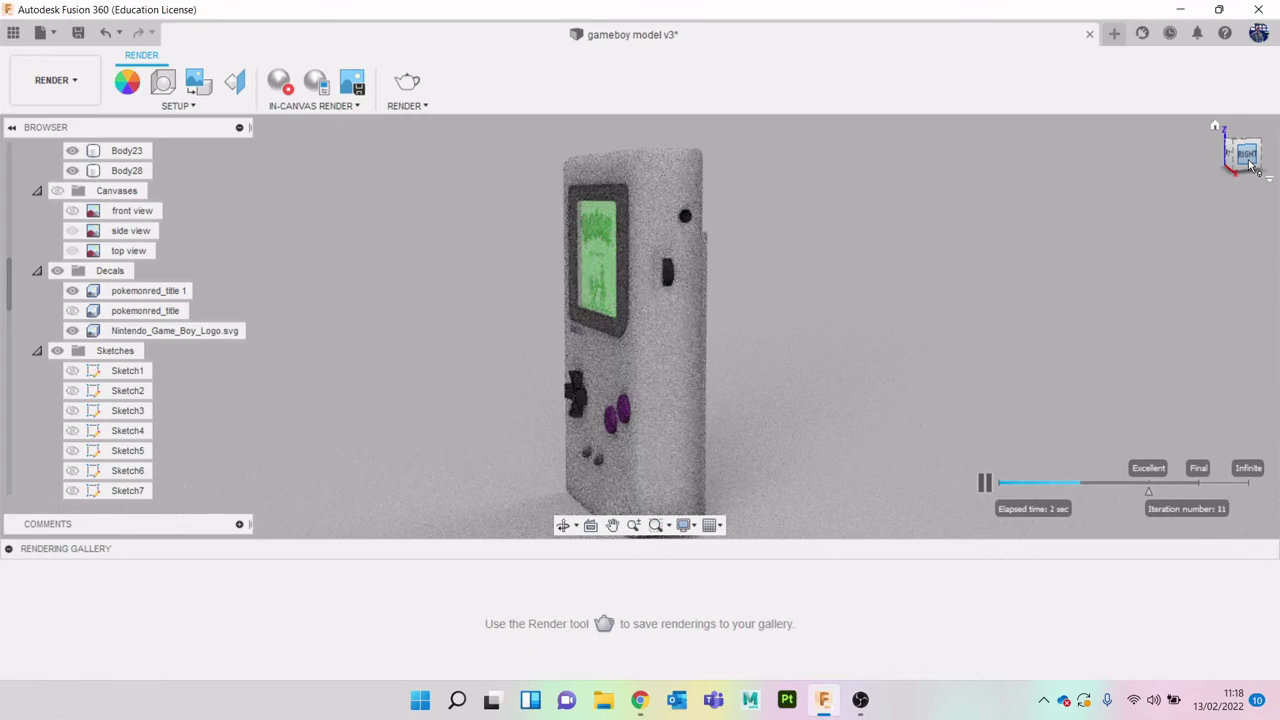
{"action": "left_click_drag", "start_coordinate": [1248, 166], "coordinate": [1266, 232]}
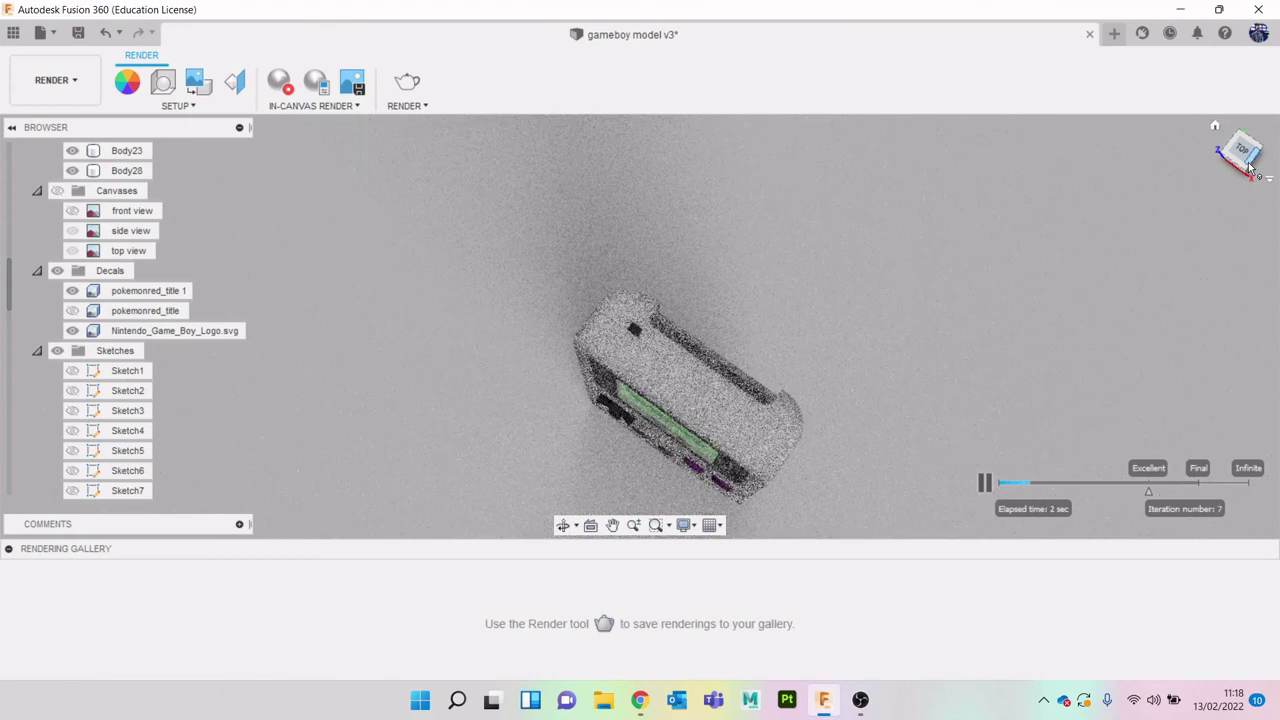
{"action": "left_click_drag", "start_coordinate": [1249, 168], "coordinate": [1117, 242]}
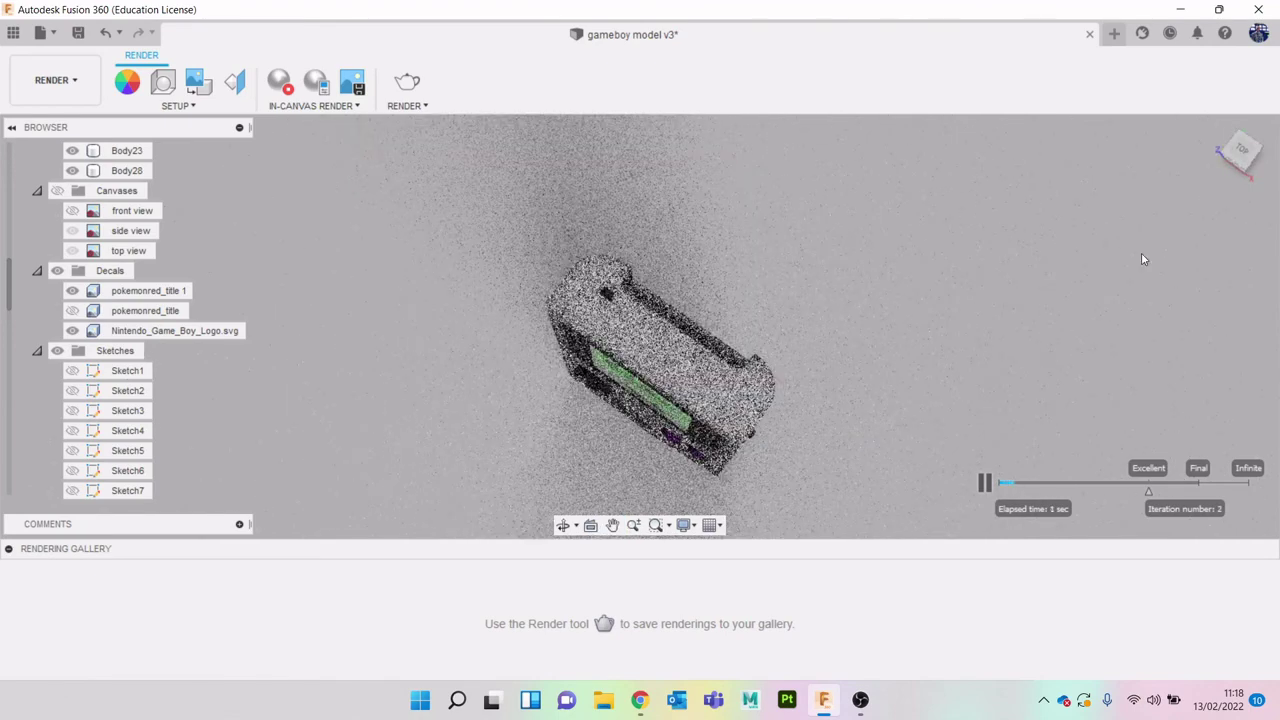
{"action": "left_click_drag", "start_coordinate": [1243, 146], "coordinate": [1264, 96]}
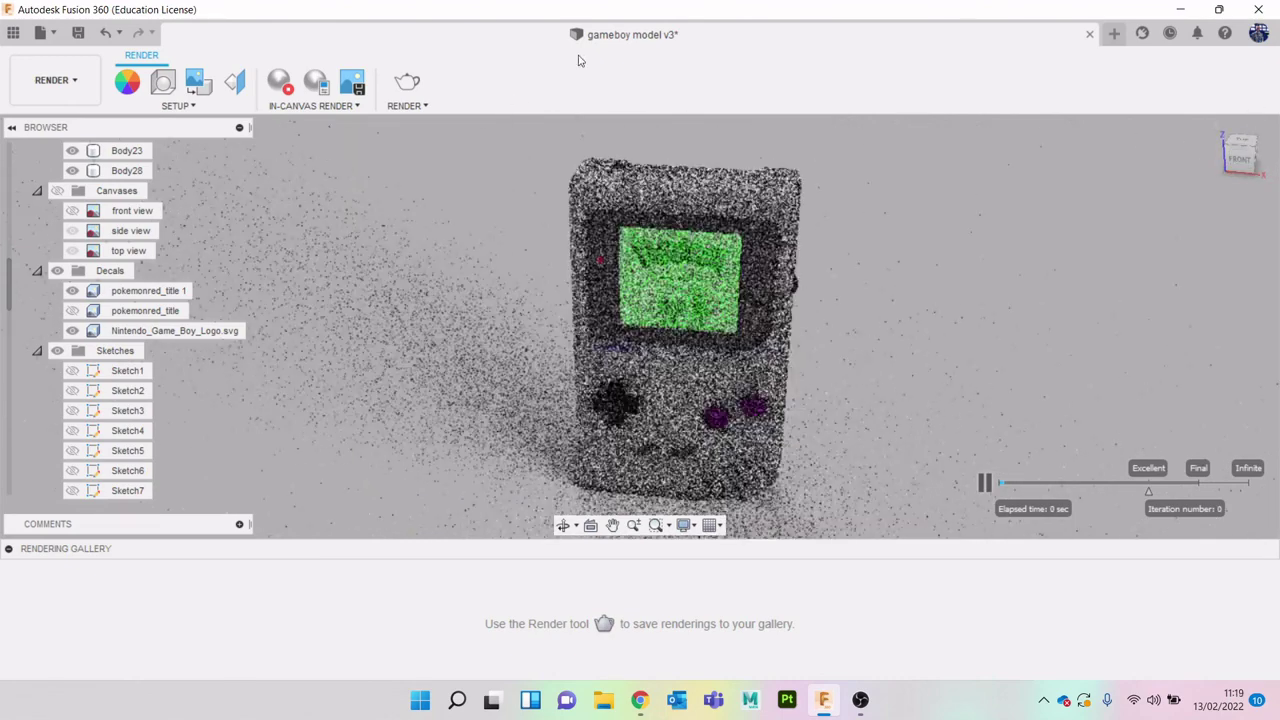
Stop the in-canvas render and return to the Design workspace
{"action": "left_click", "coordinate": [279, 81]}
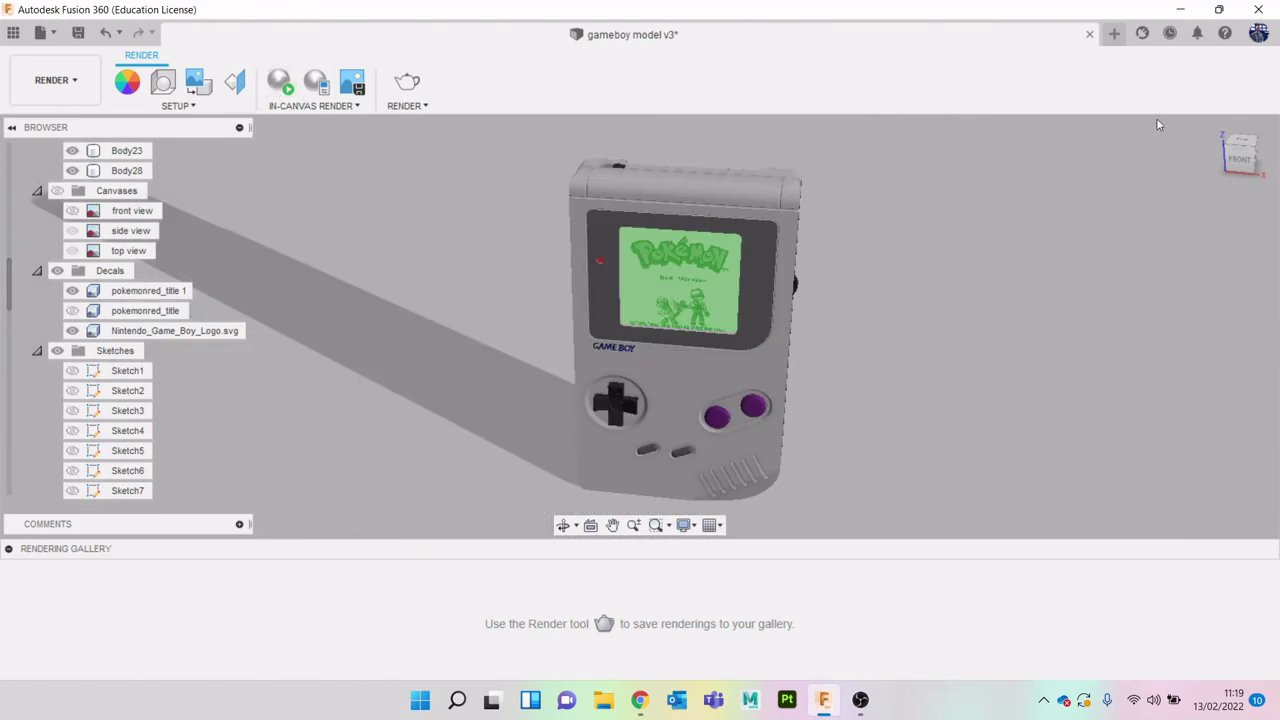
{"action": "left_click_drag", "start_coordinate": [1238, 160], "coordinate": [1231, 146]}
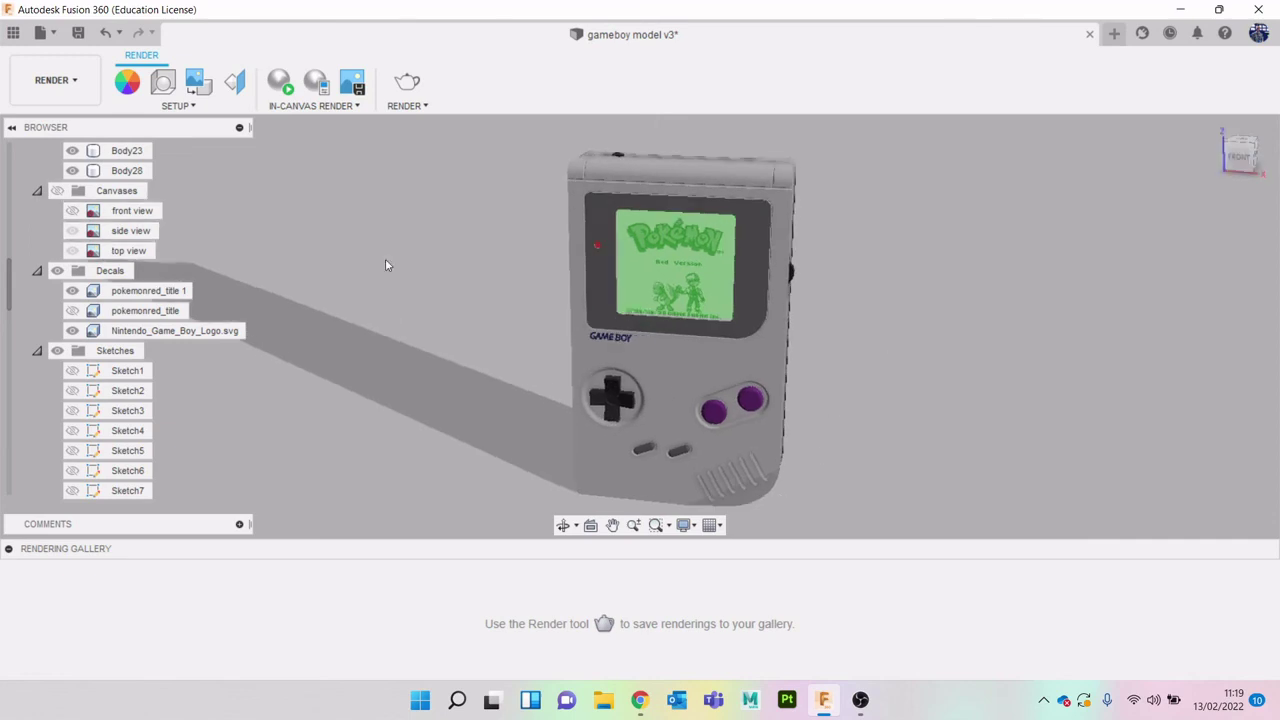
{"action": "left_click", "coordinate": [65, 90]}
{"action": "left_click", "coordinate": [40, 120]}
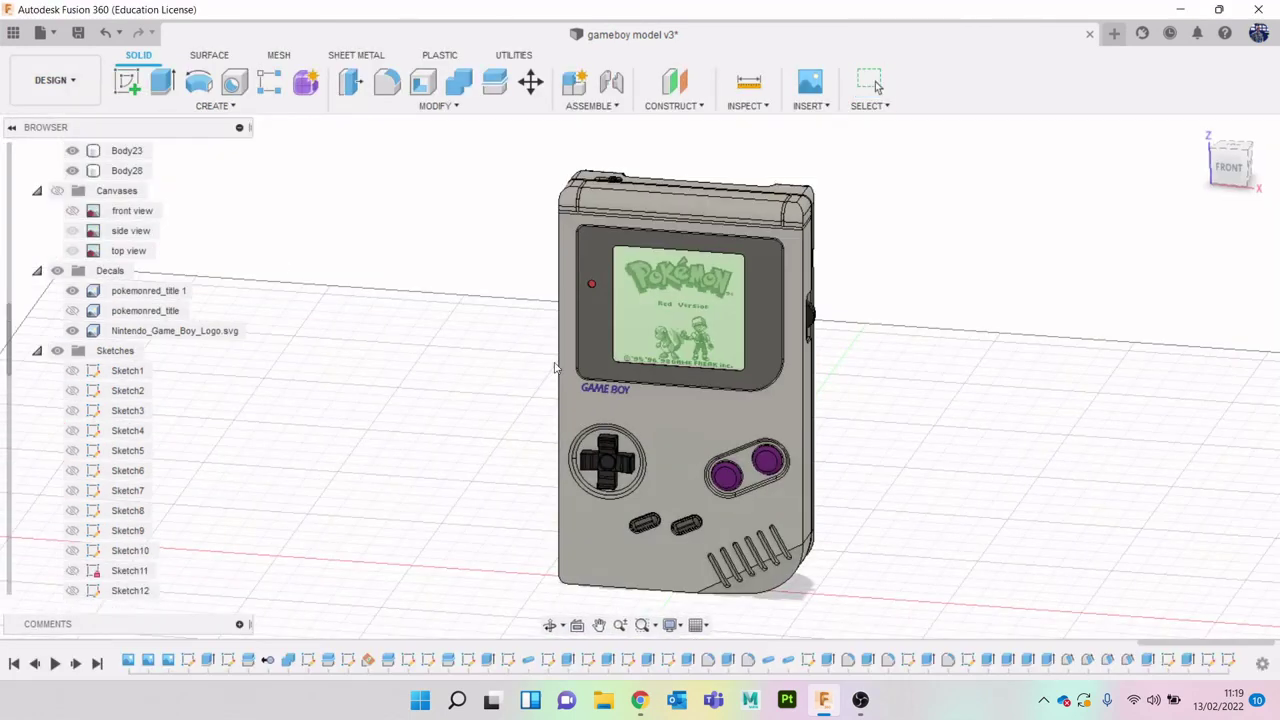